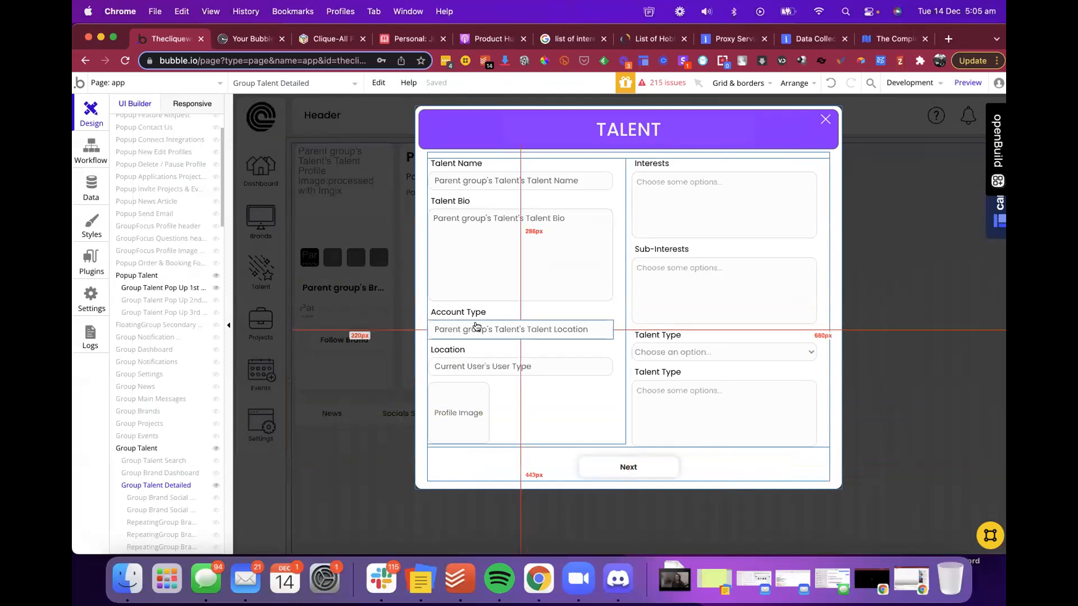
- Select the Profile Image group, then Group Talent Pop Up 1st Screen in the Talent popup form
{"action": "left_click", "coordinate": [601, 430]}
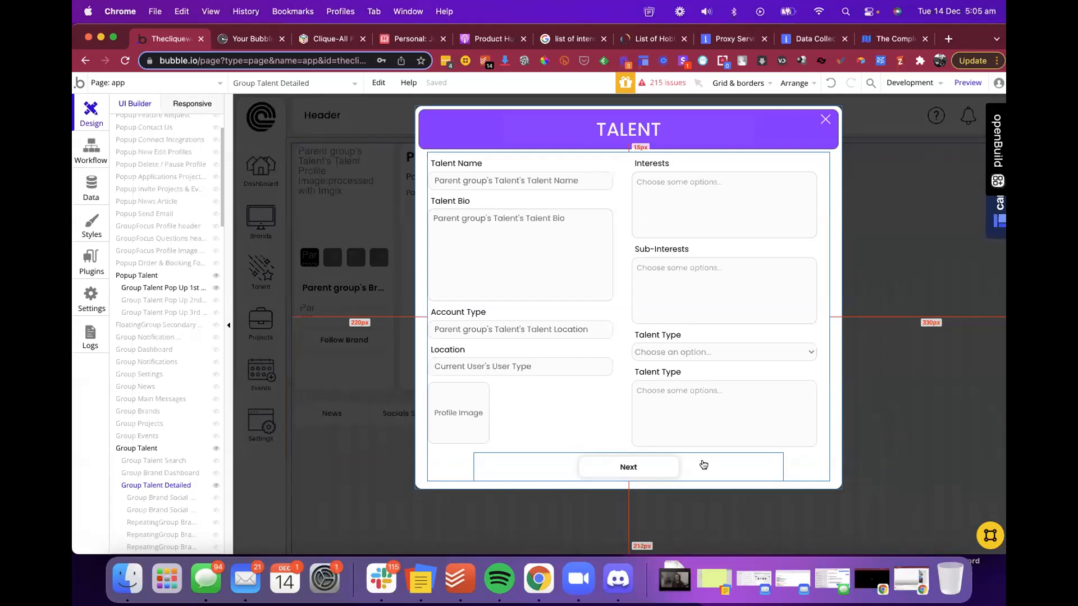
{"action": "left_click", "coordinate": [789, 462]}
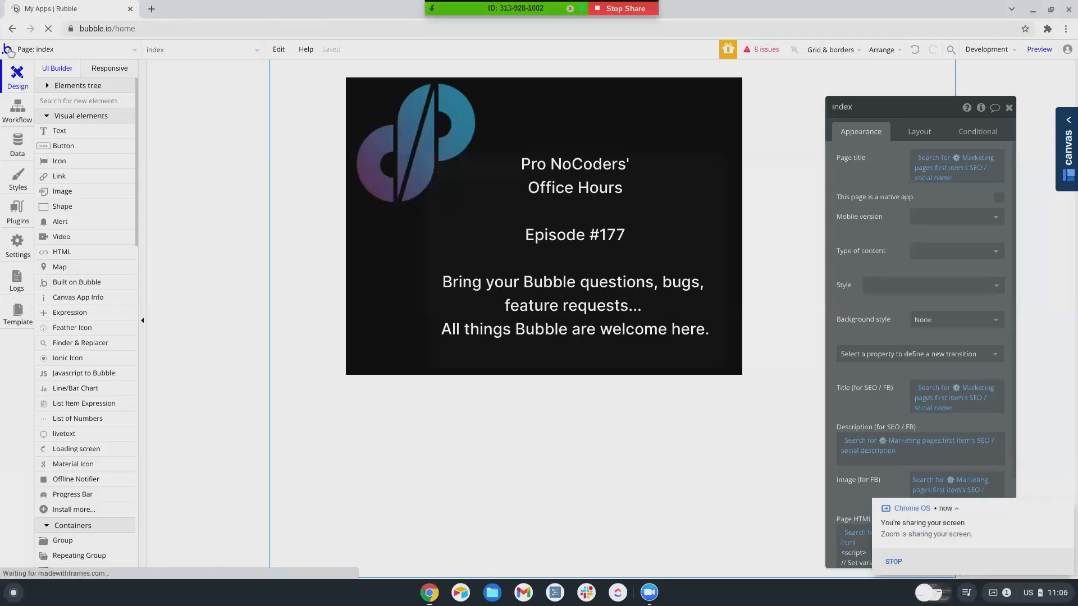
- Switch to the Requity app's editor via the 'requ' address-bar suggestion
{"action": "left_click", "coordinate": [186, 29]}
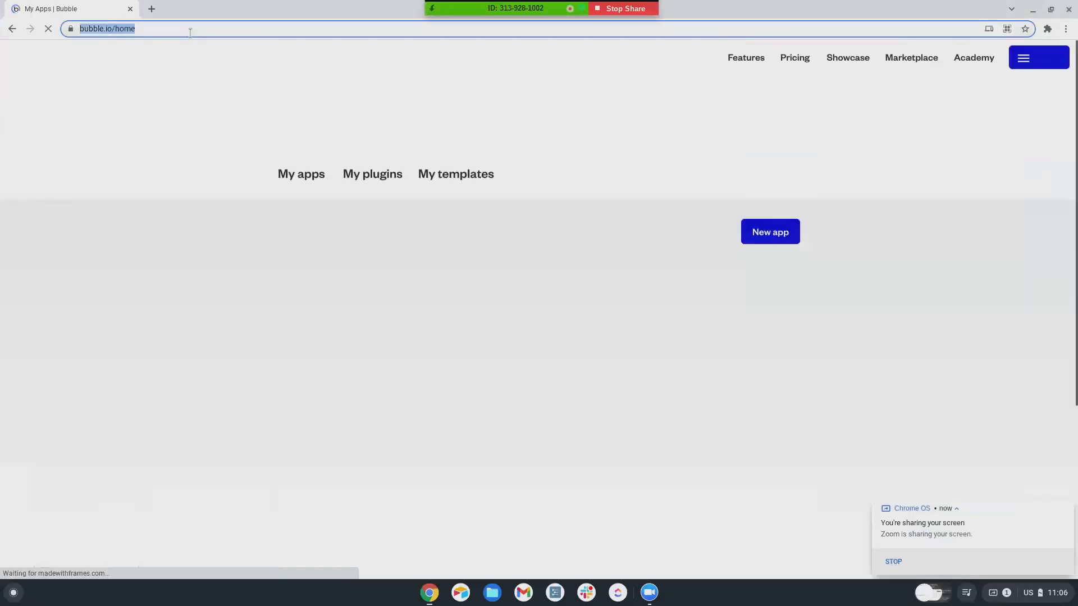
{"action": "type", "text": "requ"}
{"action": "left_click", "coordinate": [131, 118]}
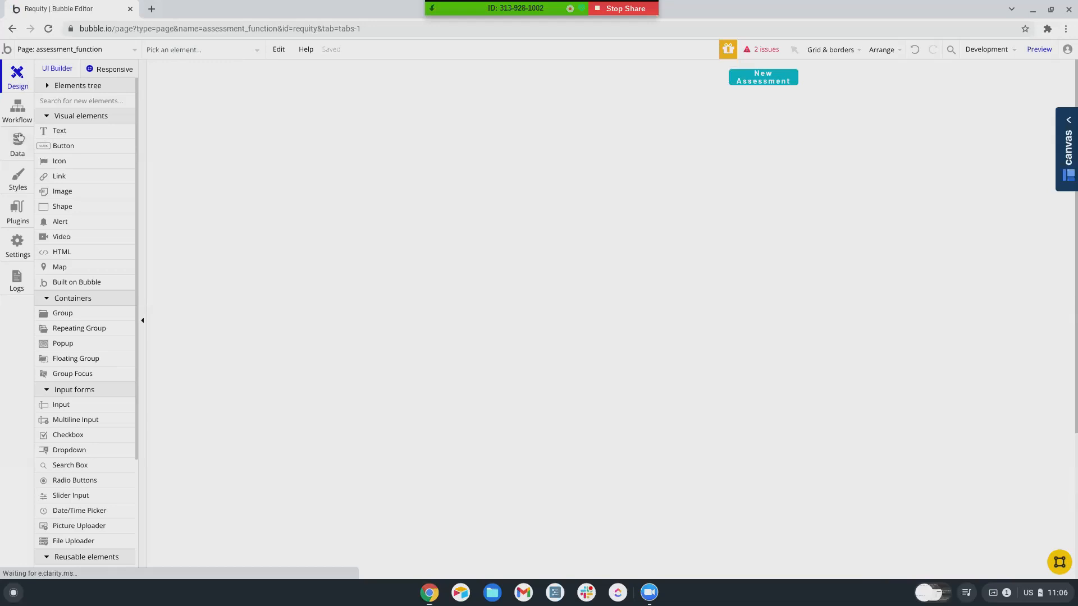
- Inspect the visibility conditions of Group Assessment 1, 2 and 3 in the Elements tree
{"action": "left_click", "coordinate": [47, 89]}
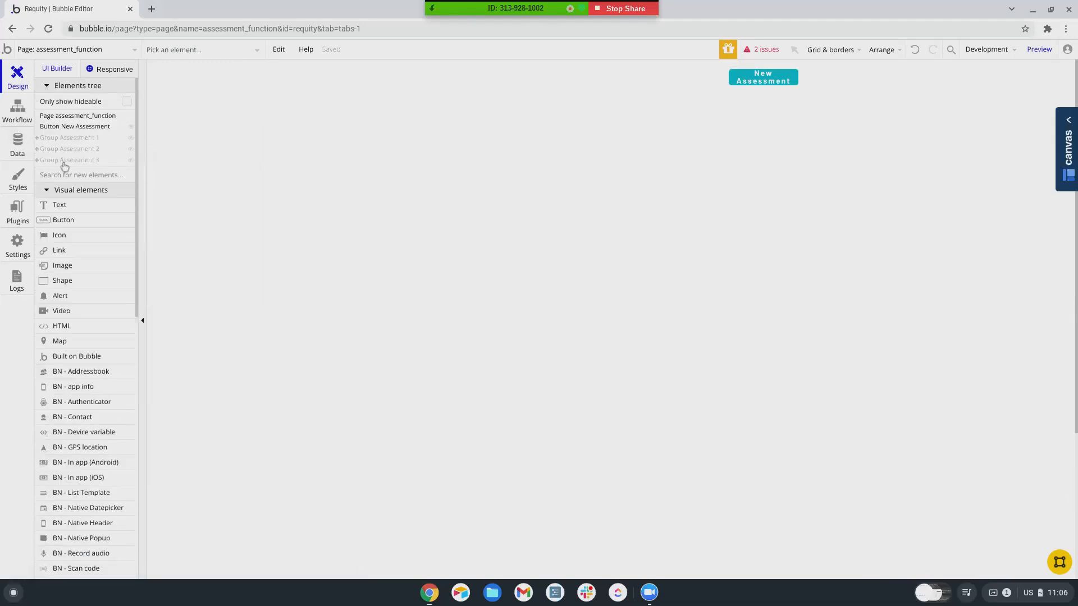
{"action": "mouse_move", "coordinate": [64, 164]}
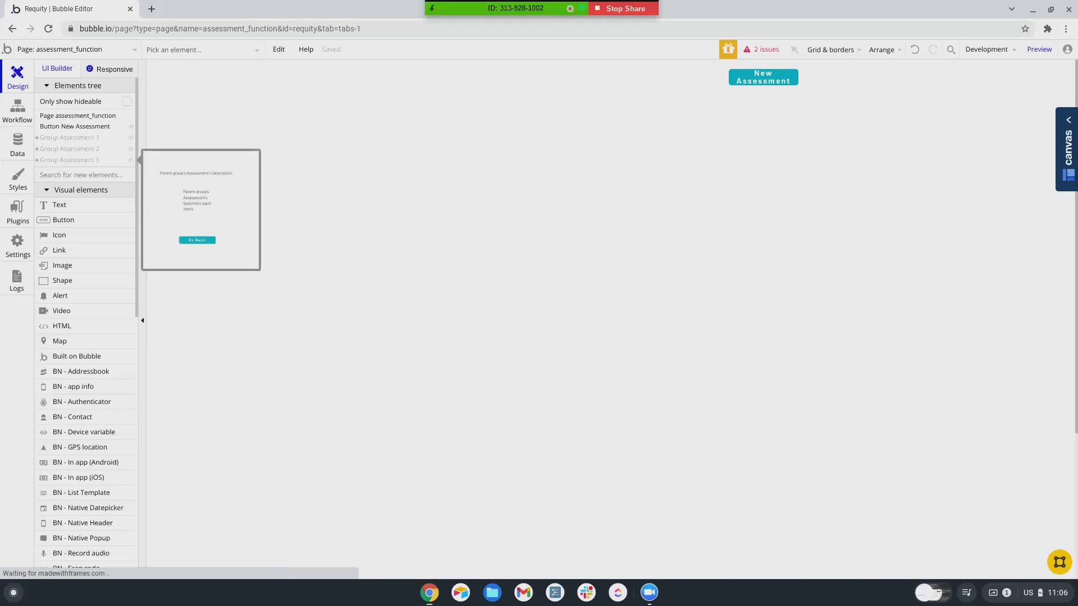
{"action": "left_click", "coordinate": [69, 139]}
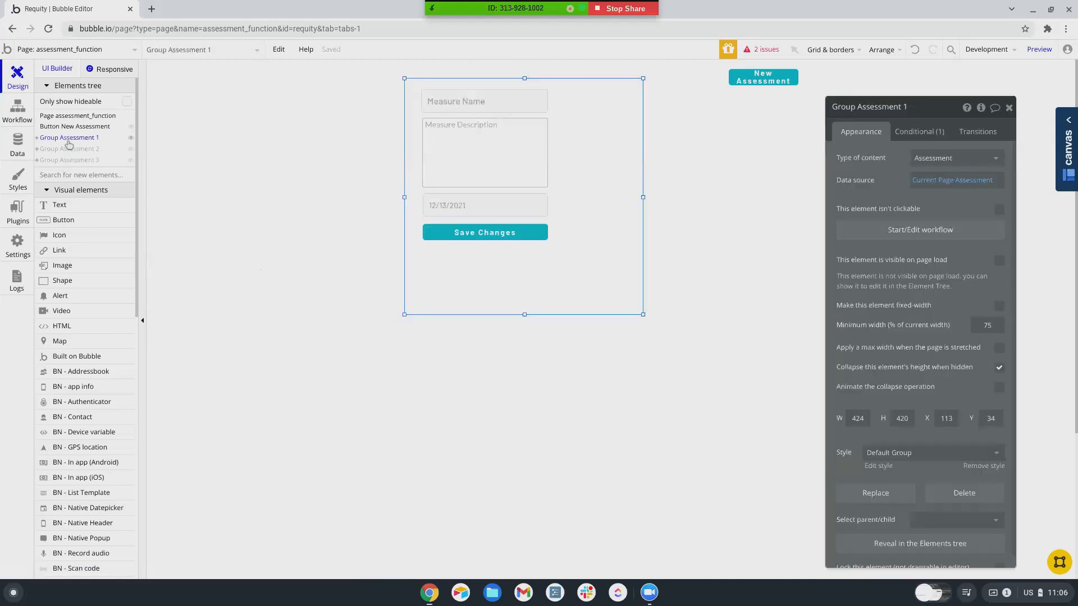
{"action": "left_click", "coordinate": [916, 132]}
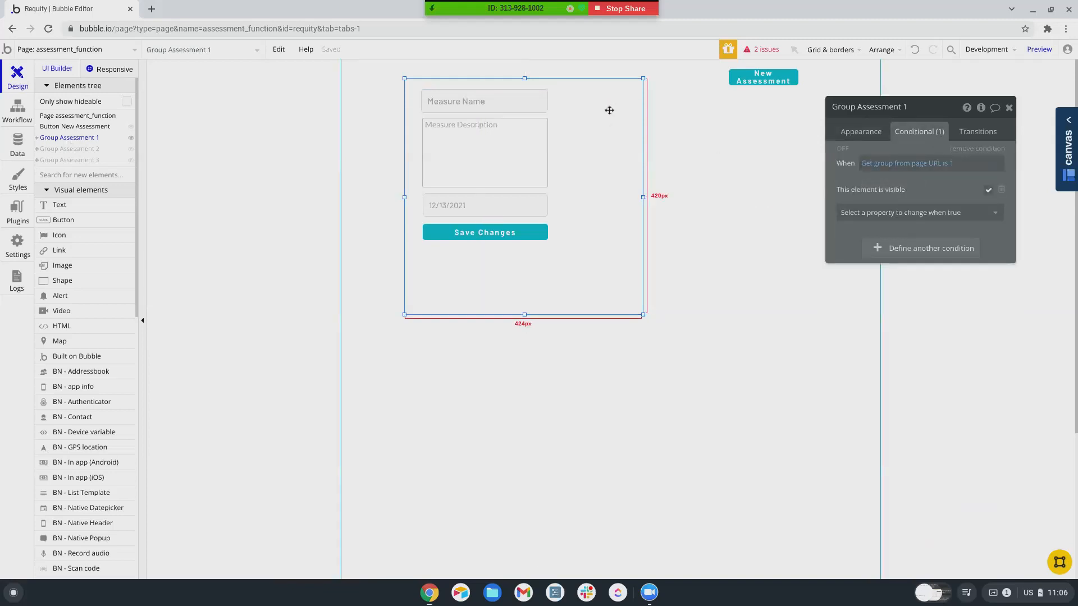
{"action": "left_click", "coordinate": [69, 148]}
{"action": "left_click", "coordinate": [69, 161]}
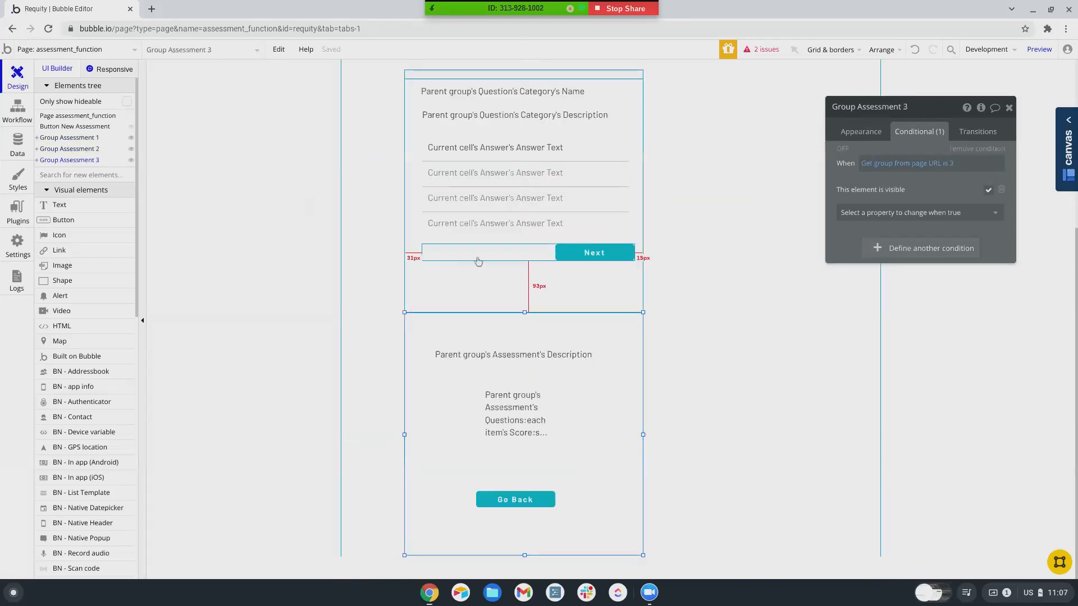
- Select the Save Changes button and bring up its click workflow
{"action": "scroll", "coordinate": [481, 225], "scroll_direction": "up", "scroll_amount": 3}
{"action": "scroll", "coordinate": [482, 253], "scroll_direction": "up", "scroll_amount": 2}
{"action": "left_click", "coordinate": [481, 233]}
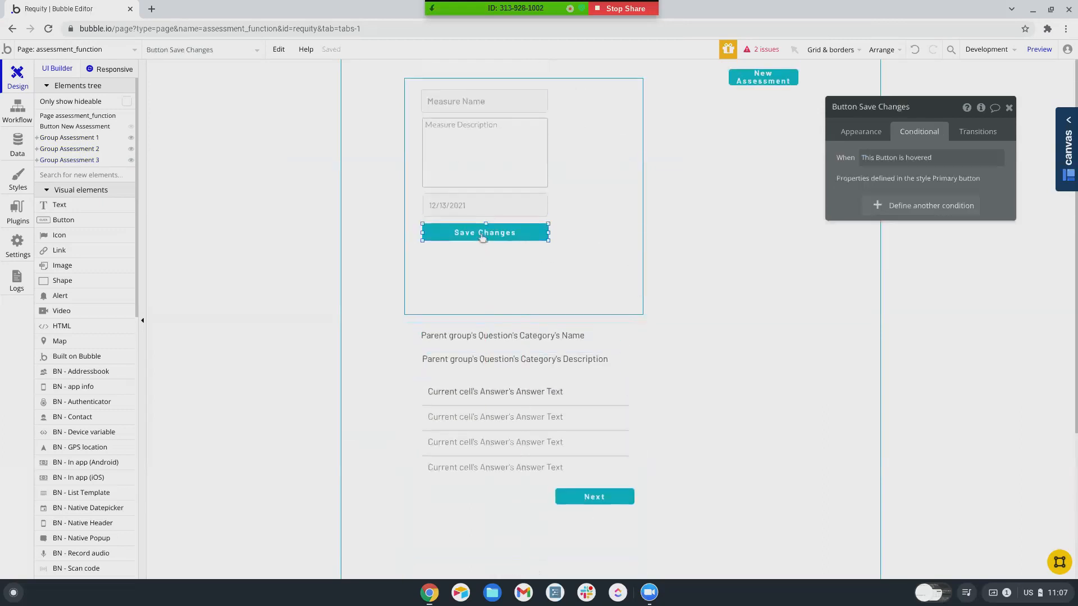
{"action": "scroll", "coordinate": [561, 280], "scroll_direction": "down", "scroll_amount": 3}
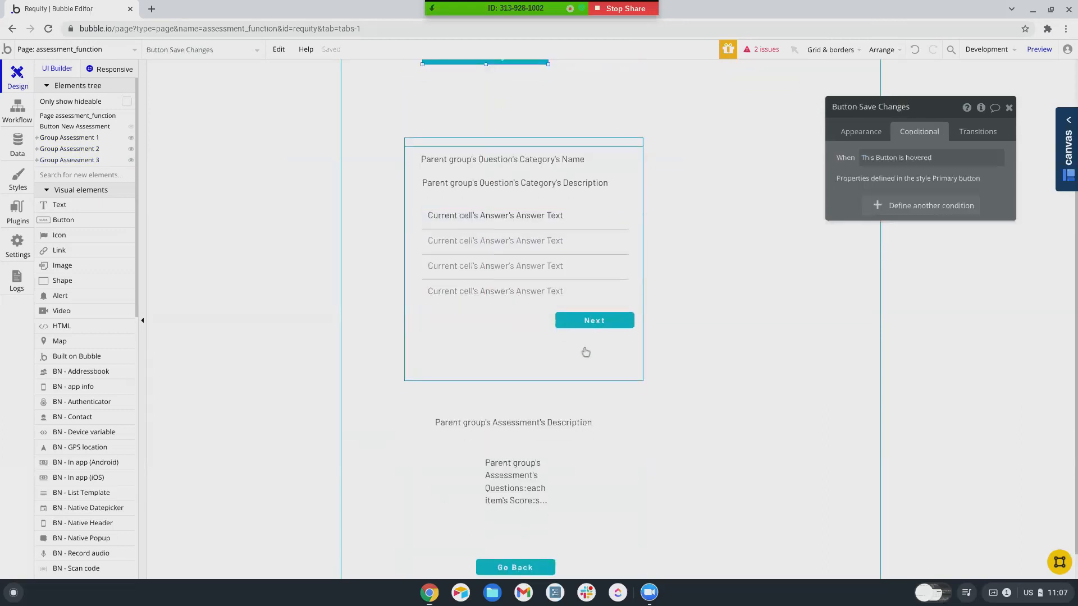
{"action": "scroll", "coordinate": [586, 303], "scroll_direction": "down", "scroll_amount": 1}
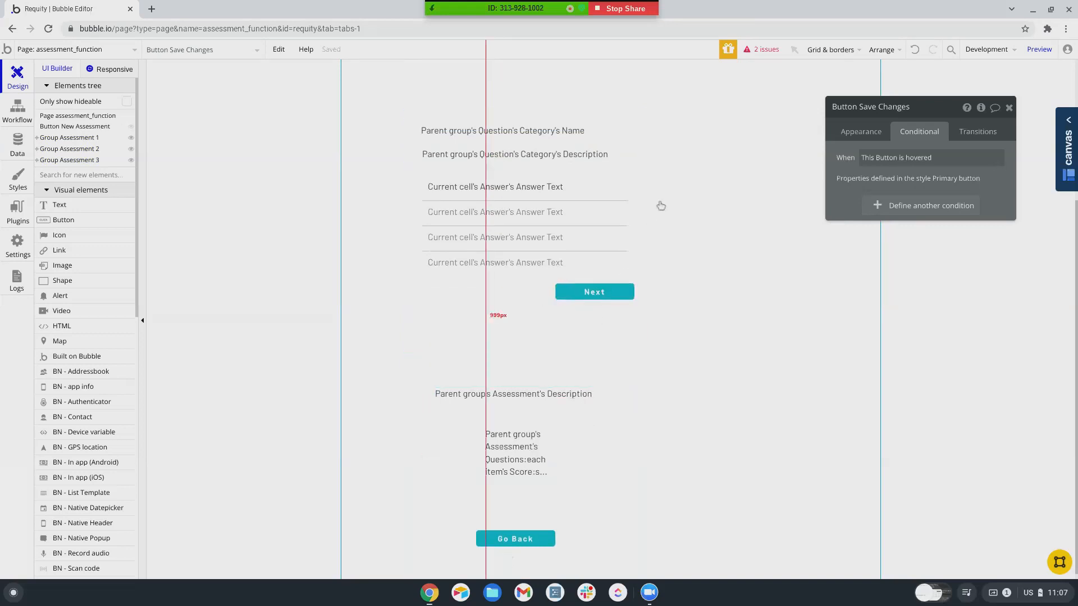
{"action": "scroll", "coordinate": [549, 279], "scroll_direction": "up", "scroll_amount": 5}
{"action": "scroll", "coordinate": [549, 279], "scroll_direction": "down", "scroll_amount": 1}
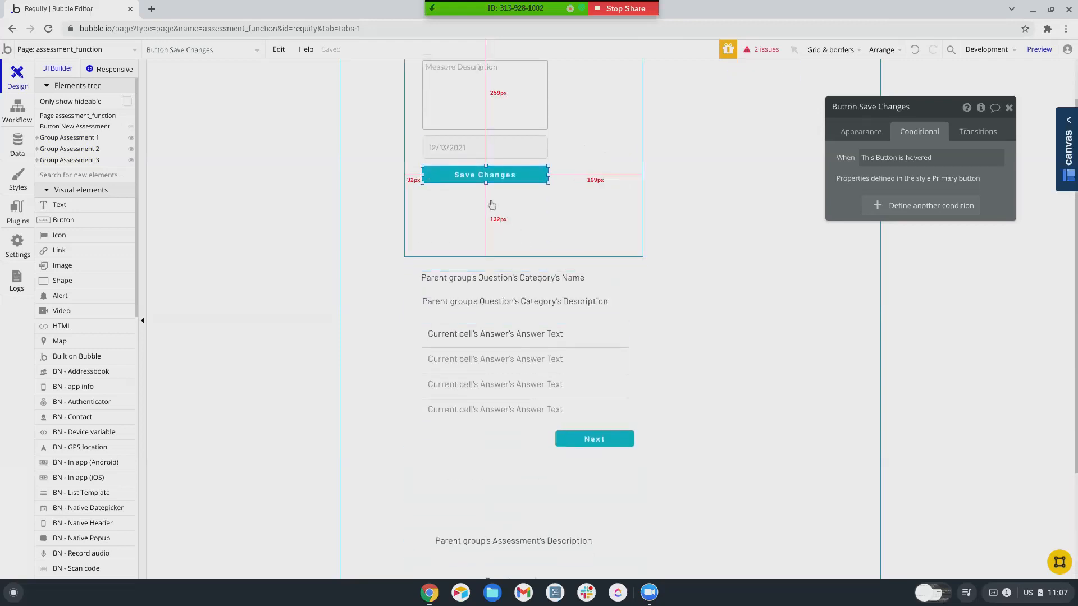
{"action": "left_click", "coordinate": [884, 133]}
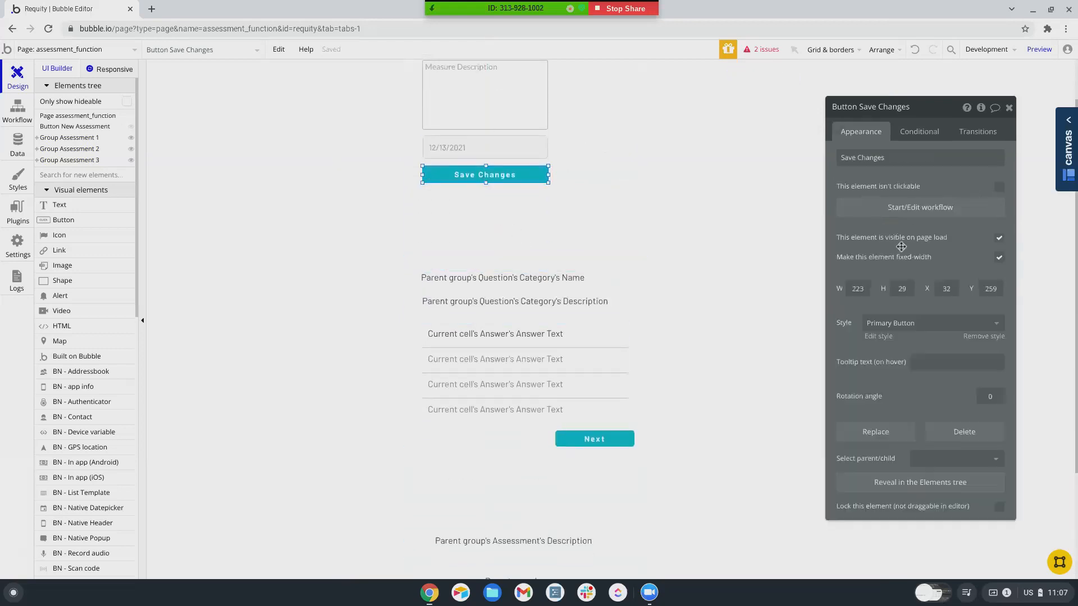
{"action": "left_click", "coordinate": [908, 214]}
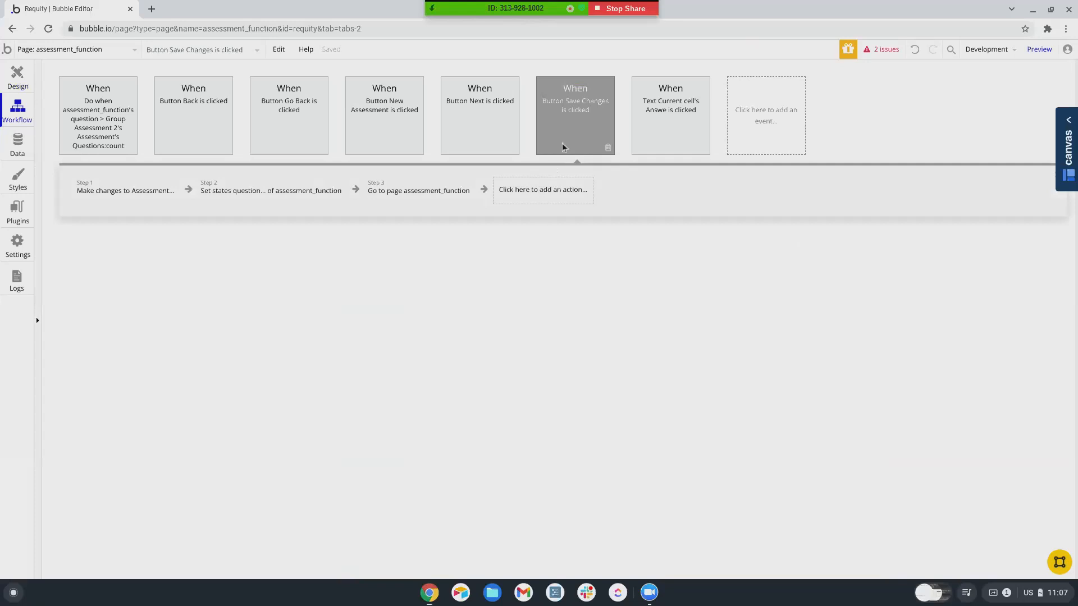
- Review the New Assessment and Save Changes workflows, including their create, save and go-to-page steps
{"action": "left_click", "coordinate": [366, 116]}
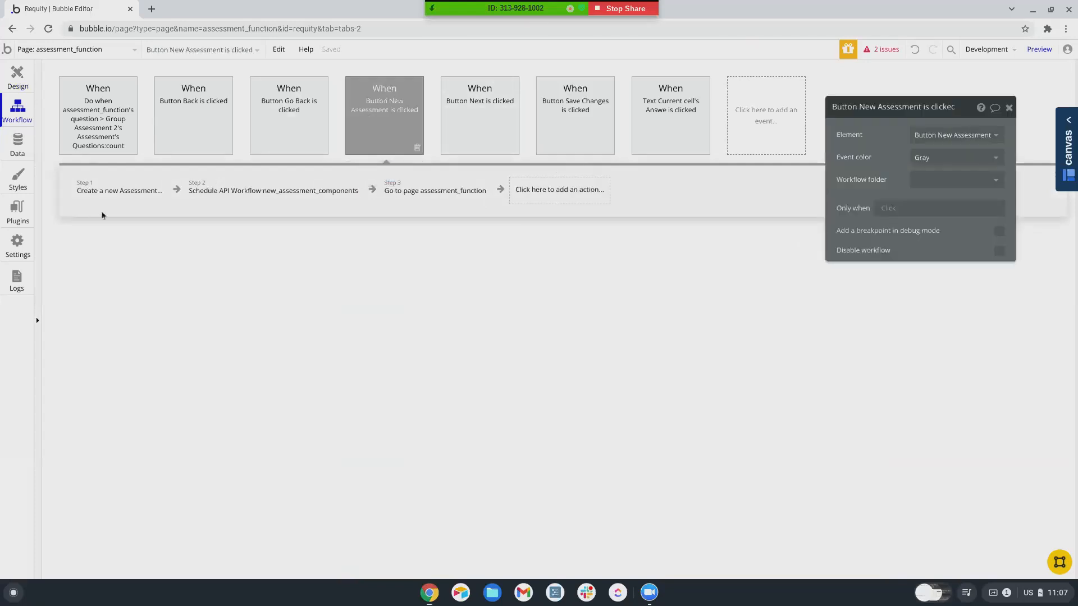
{"action": "left_click", "coordinate": [83, 193]}
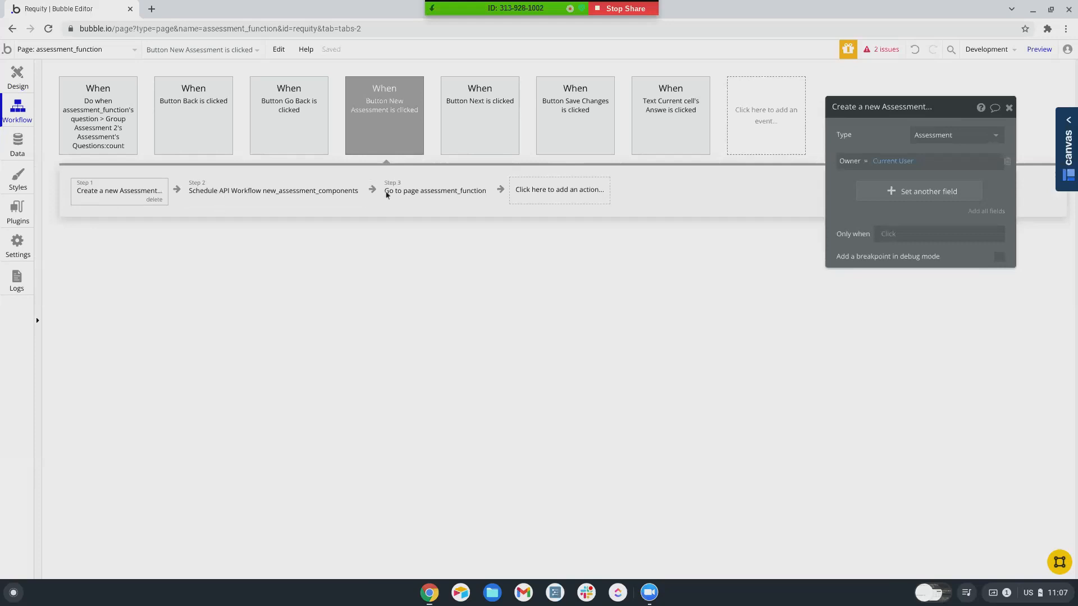
{"action": "left_click", "coordinate": [426, 203]}
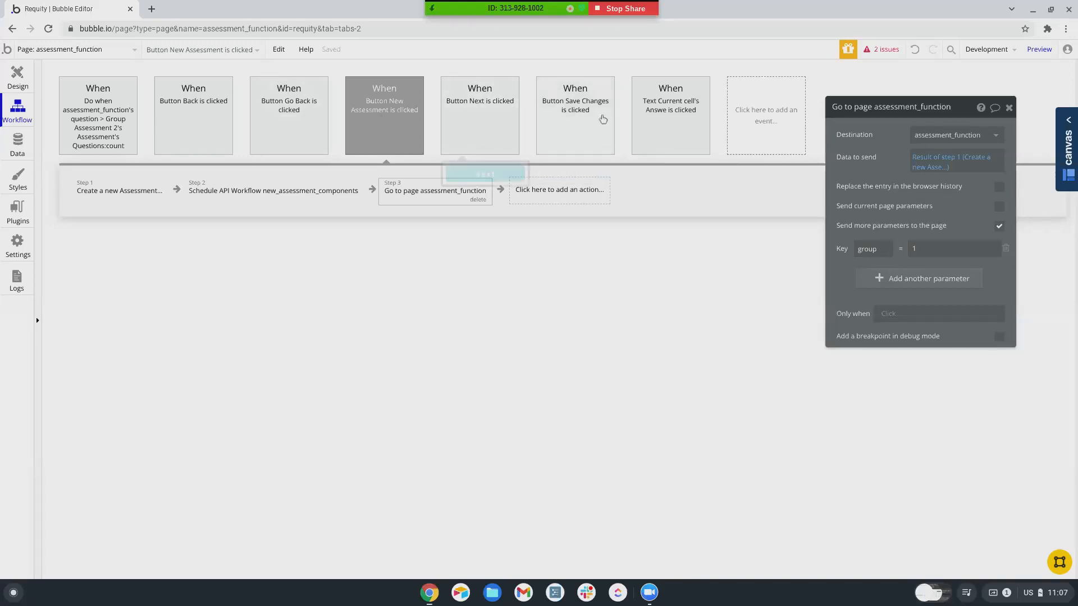
{"action": "left_click", "coordinate": [598, 117]}
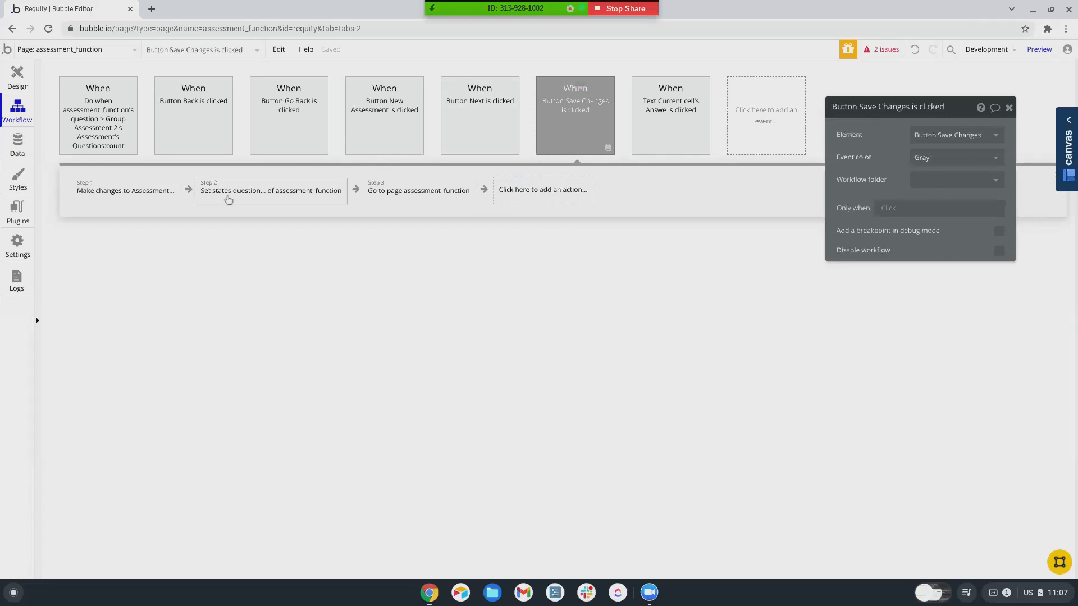
{"action": "left_click", "coordinate": [454, 197]}
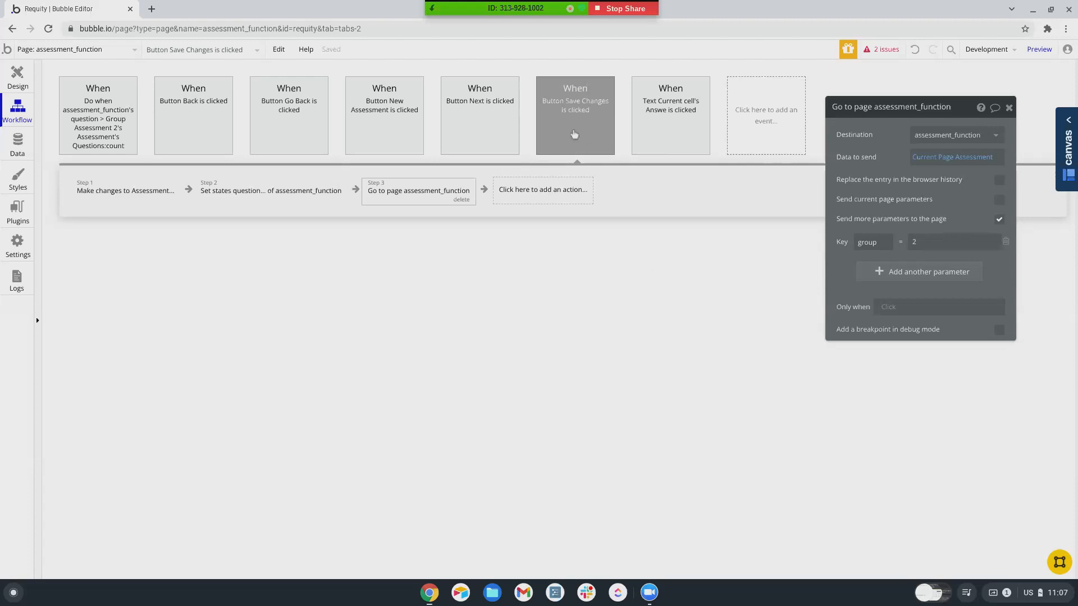
{"action": "left_click", "coordinate": [111, 194]}
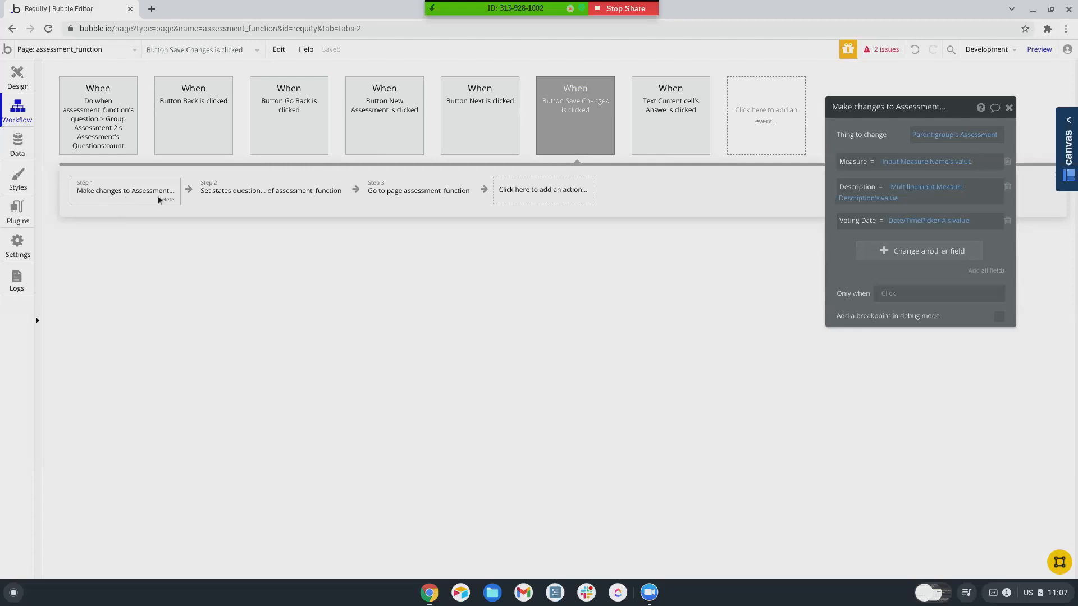
{"action": "left_click", "coordinate": [386, 196]}
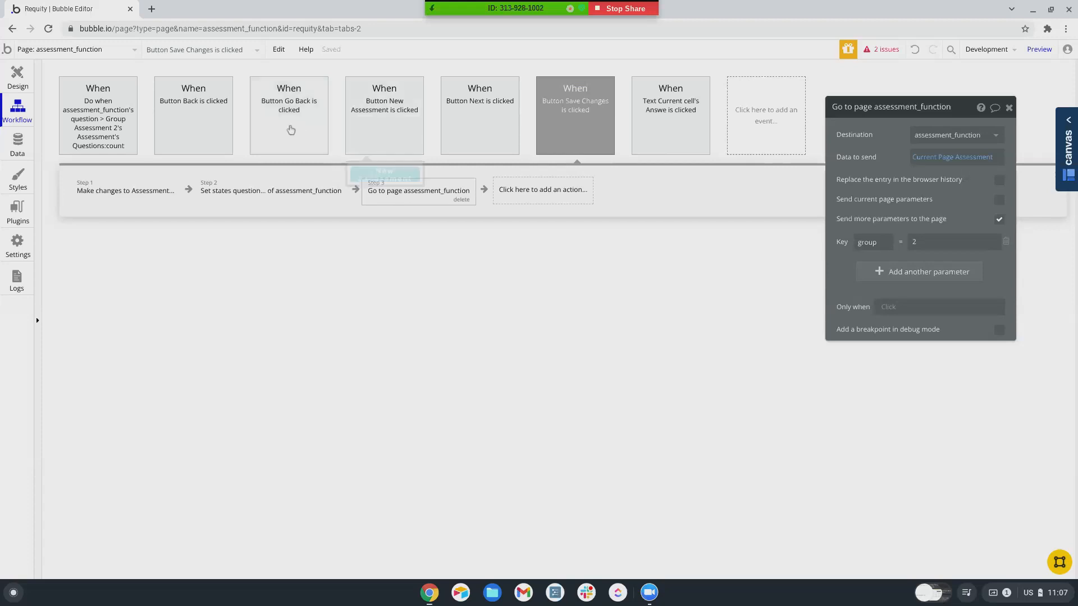
- Review the Next button's question-state step and the question-count workflow, then go to Data
{"action": "left_click", "coordinate": [465, 114]}
{"action": "mouse_move", "coordinate": [470, 107]}
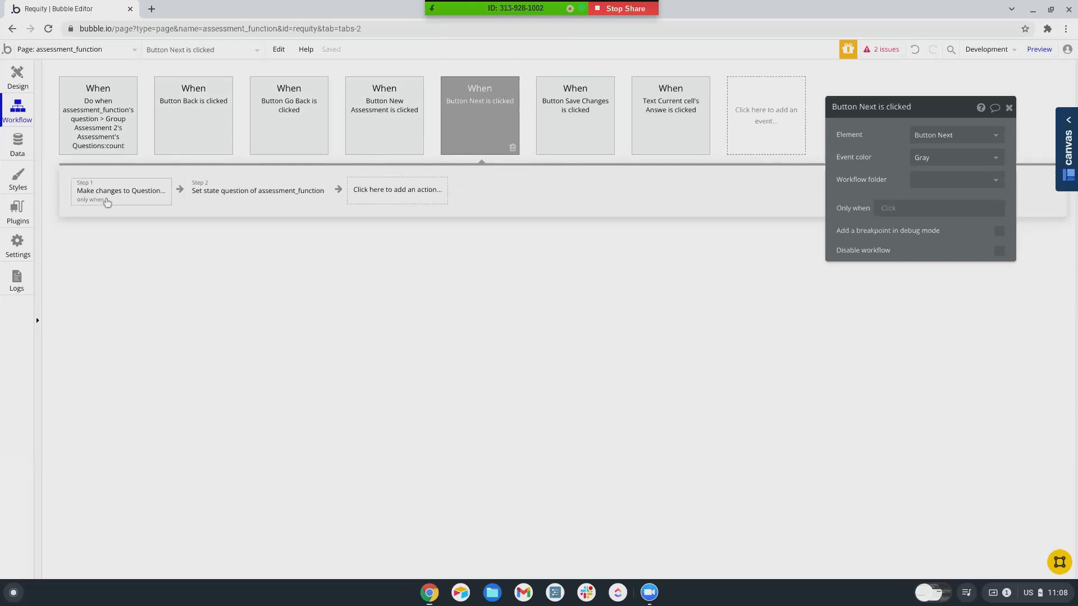
{"action": "left_click", "coordinate": [215, 197]}
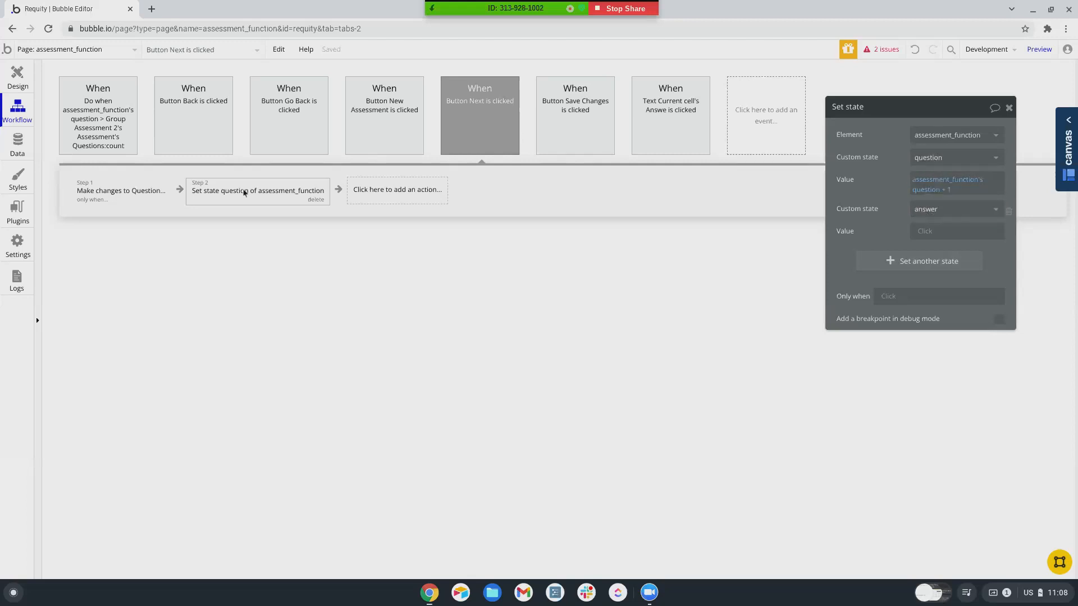
{"action": "left_click", "coordinate": [81, 147]}
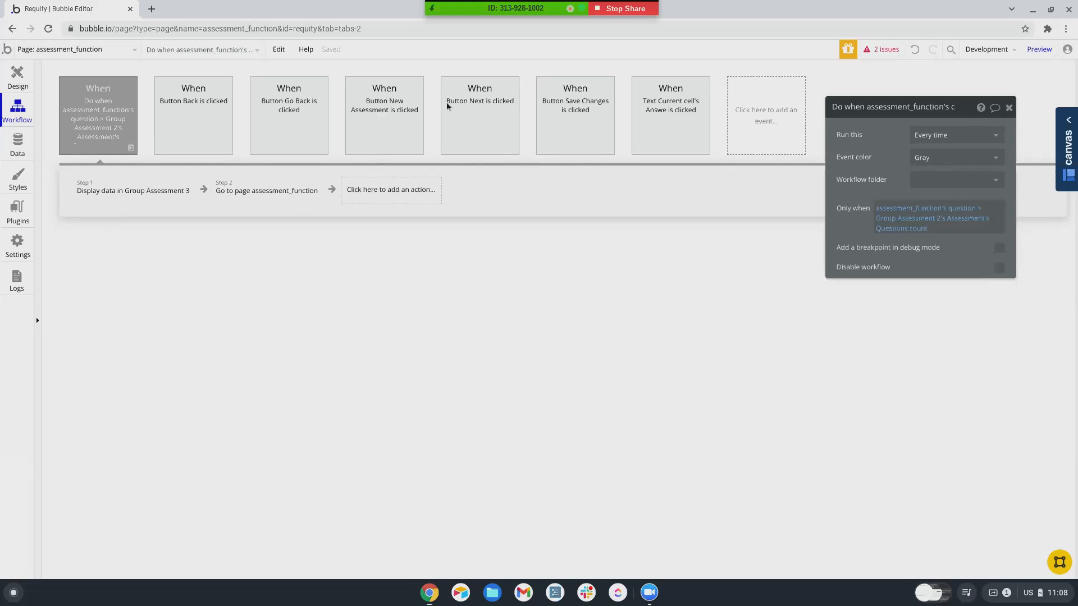
{"action": "left_click", "coordinate": [17, 145]}
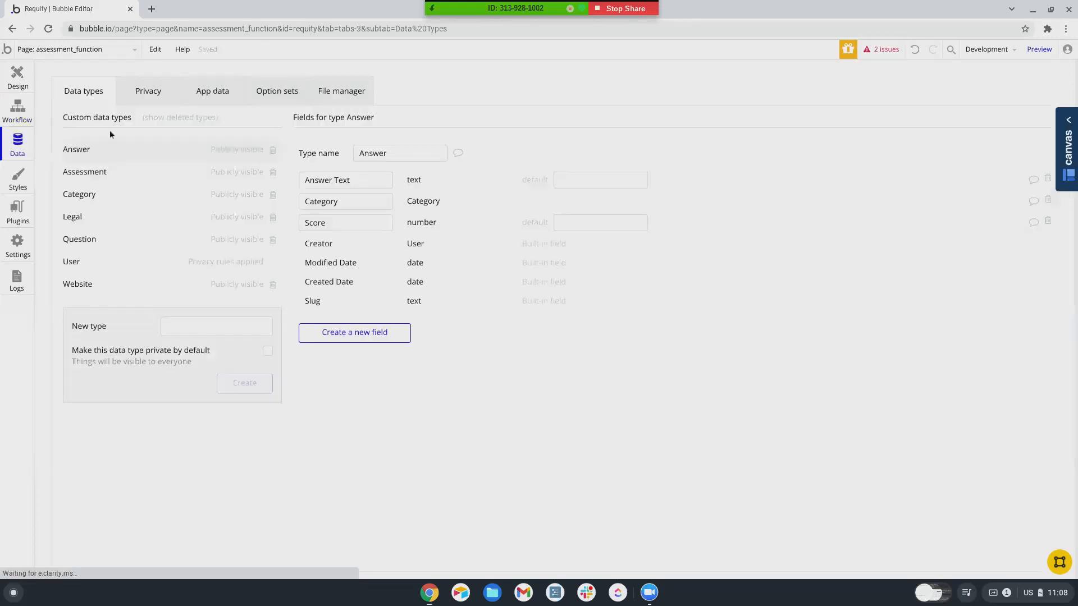
- Run the app as a user from All Users, sign in, and start a new assessment
{"action": "left_click", "coordinate": [208, 93]}
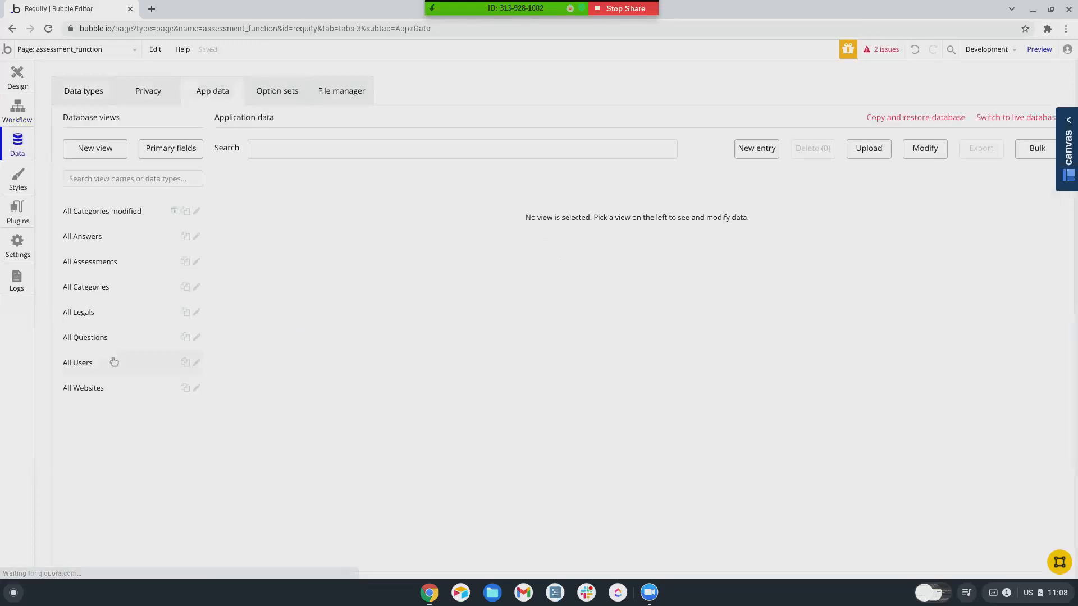
{"action": "left_click", "coordinate": [79, 365]}
{"action": "left_click", "coordinate": [252, 193]}
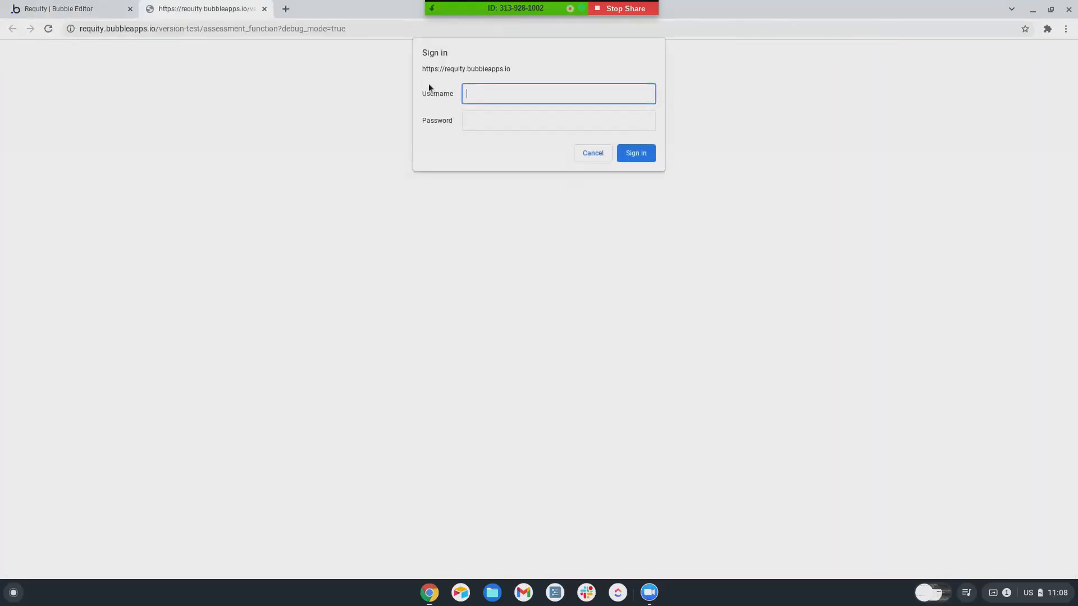
{"action": "type", "text": "username"}
{"action": "key", "text": "Tab"}
{"action": "type", "text": "•••"}
{"action": "key", "text": "Return"}
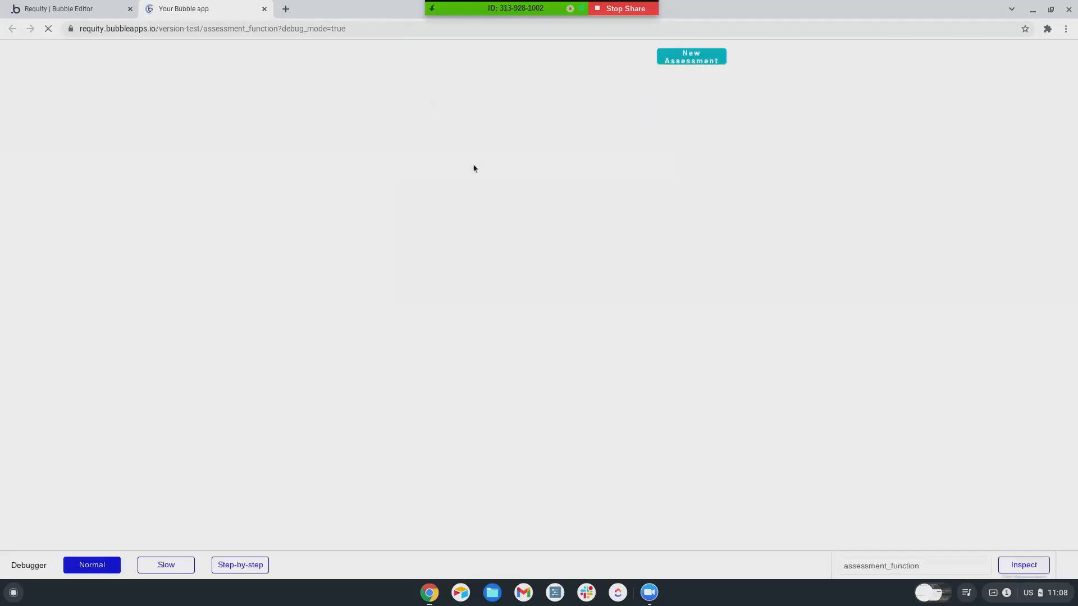
{"action": "left_click", "coordinate": [689, 64]}
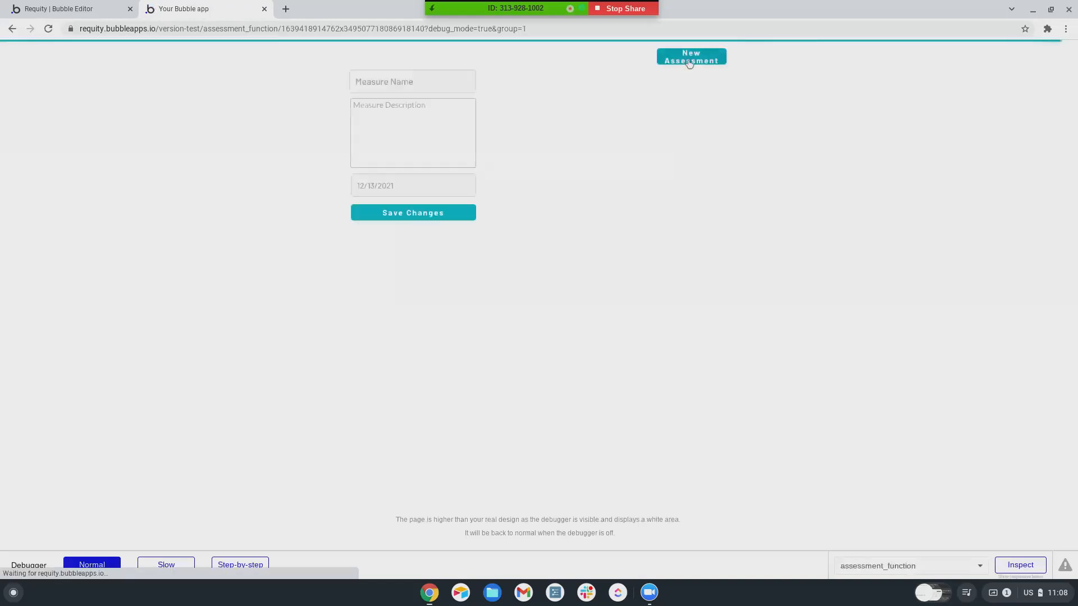
- Fill in measure name fdfdsf, description fdsfdsf and the date December 20
{"action": "left_click", "coordinate": [398, 82]}
{"action": "type", "text": "fdfdsf"}
{"action": "left_click", "coordinate": [389, 122]}
{"action": "type", "text": "fdsfdsf"}
{"action": "left_click", "coordinate": [393, 186]}
{"action": "left_click", "coordinate": [392, 294]}
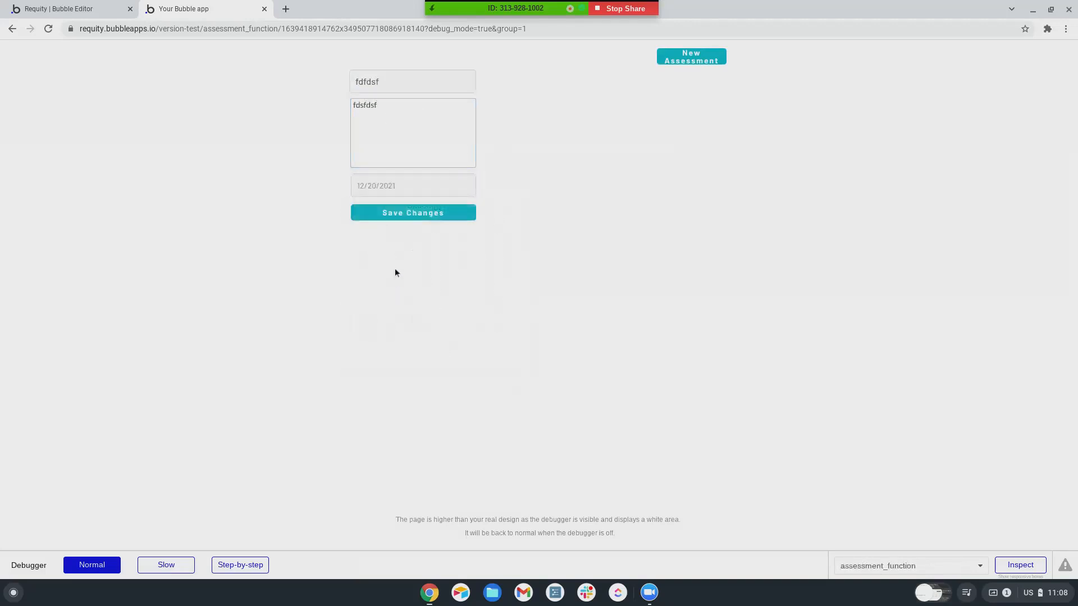
{"action": "left_click", "coordinate": [717, 58]}
- Keep the date 12/20/2021 and save the assessment
{"action": "left_click_drag", "start_coordinate": [523, 28], "coordinate": [553, 28]}
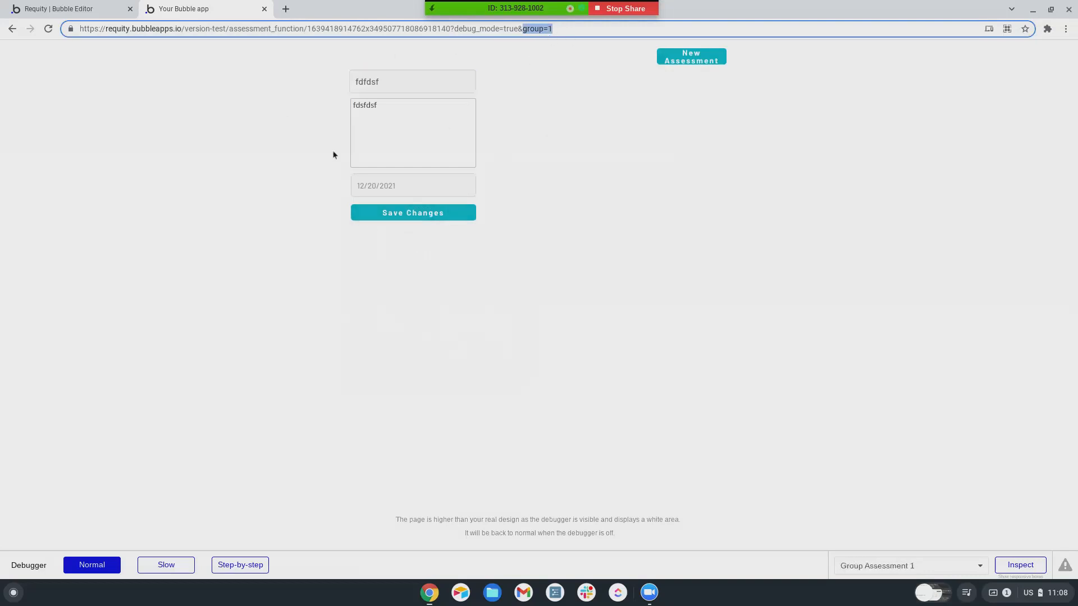
{"action": "left_click", "coordinate": [410, 187]}
{"action": "left_click", "coordinate": [392, 294]}
{"action": "left_click", "coordinate": [412, 215]}
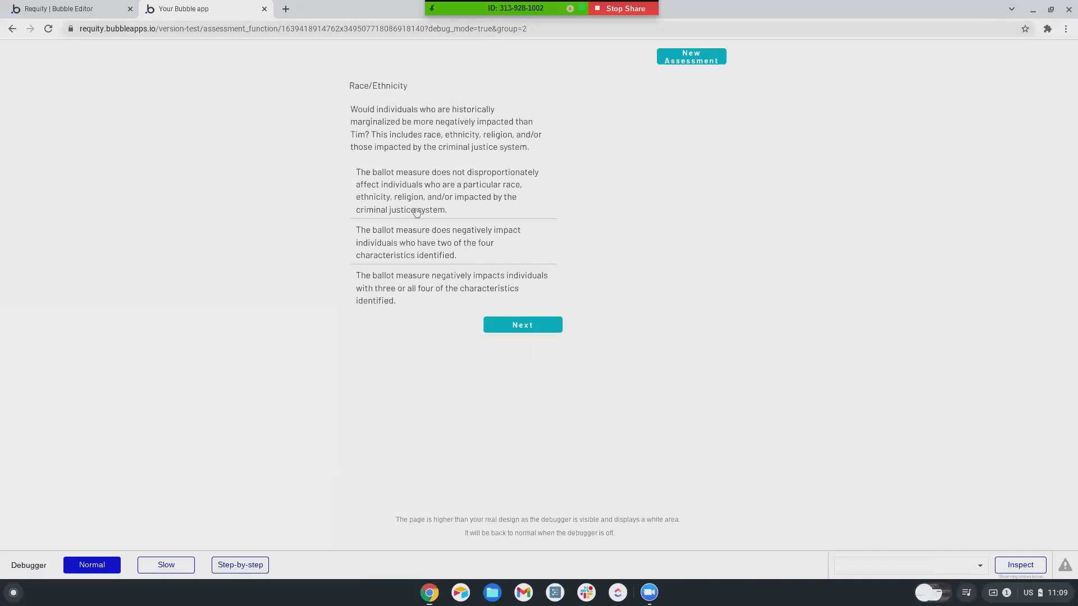
- Answer Race/Ethnicity (first), Access to Language (second), pass Income & Employment, and answer Transportation (second)
{"action": "left_click", "coordinate": [419, 209]}
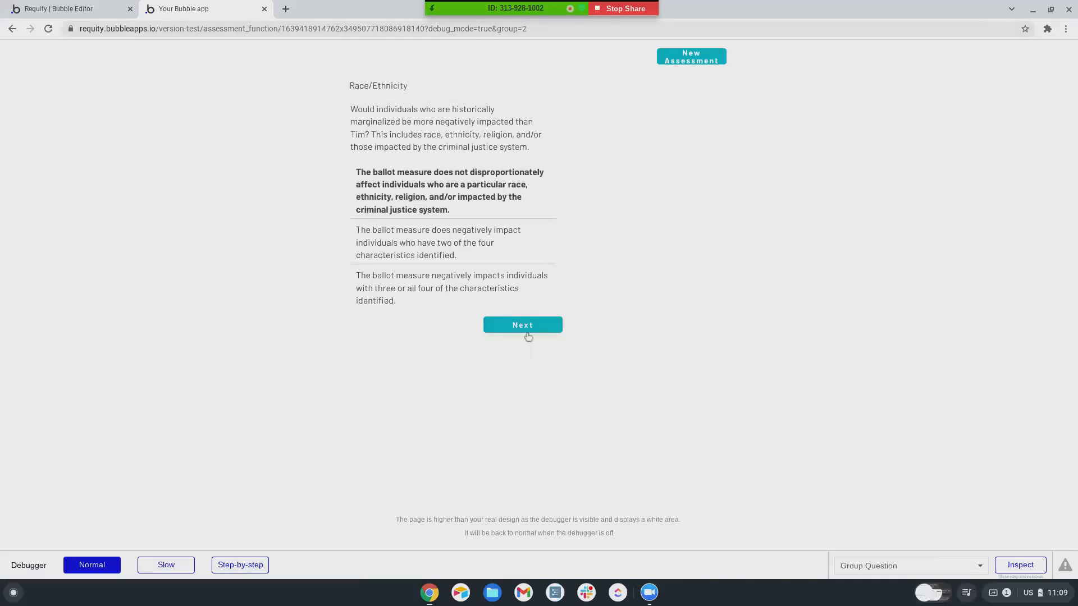
{"action": "left_click", "coordinate": [504, 329]}
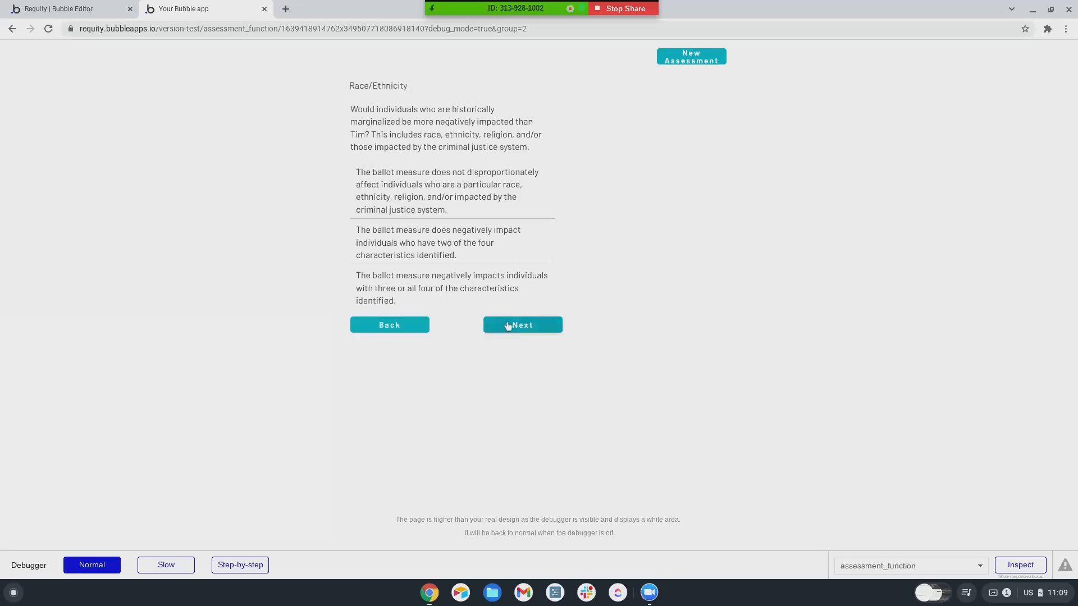
{"action": "left_click", "coordinate": [488, 250]}
{"action": "left_click", "coordinate": [513, 340]}
{"action": "left_click", "coordinate": [530, 337]}
{"action": "left_click", "coordinate": [428, 228]}
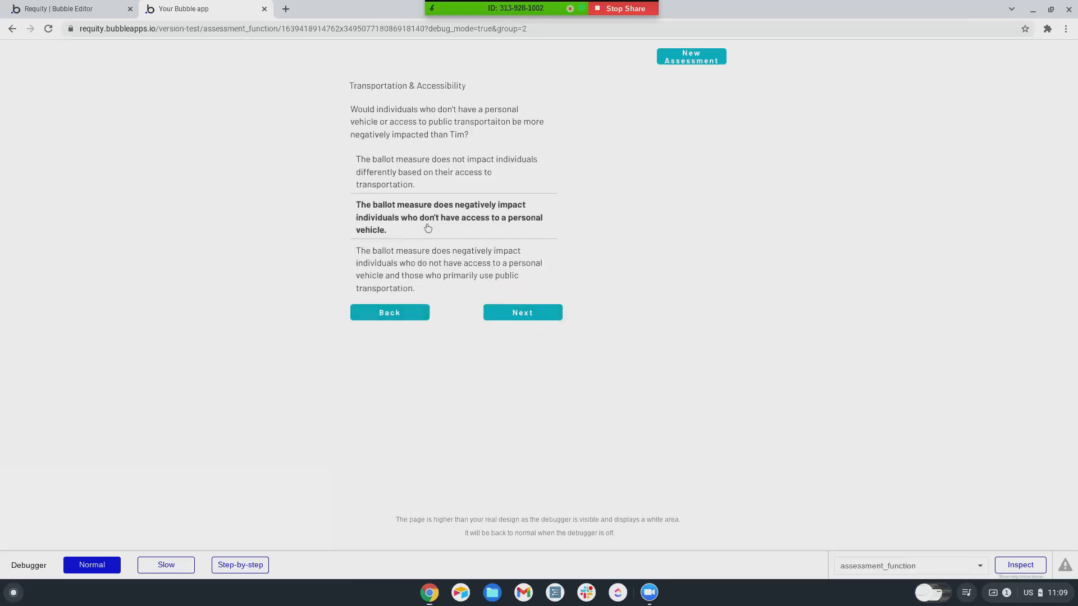
{"action": "left_click", "coordinate": [524, 313]}
- Answer Family Structure (first), Inclusion/Equity (second), Healthcare/Insurance (first) and Most Impacted (second)
{"action": "left_click", "coordinate": [400, 187]}
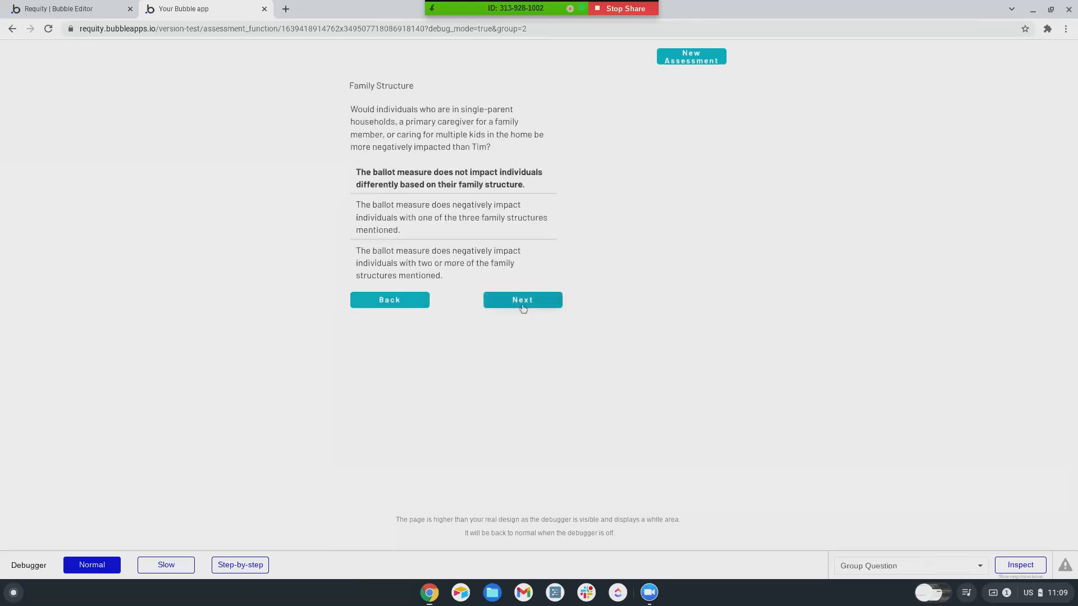
{"action": "left_click", "coordinate": [520, 304]}
{"action": "left_click", "coordinate": [424, 242]}
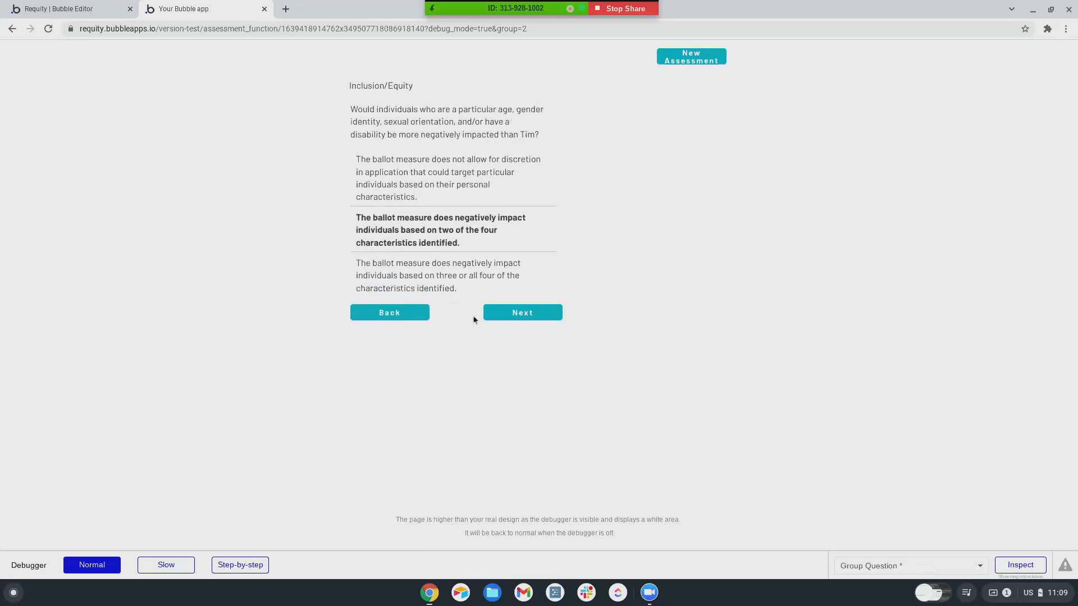
{"action": "left_click", "coordinate": [517, 313]}
{"action": "left_click", "coordinate": [404, 222]}
{"action": "left_click", "coordinate": [504, 339]}
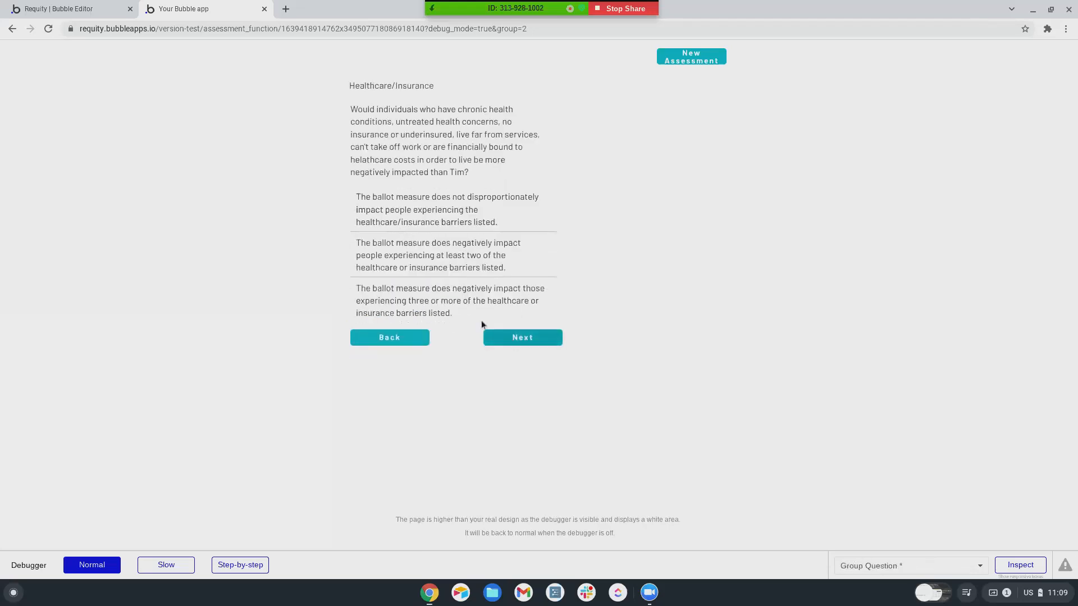
{"action": "left_click", "coordinate": [428, 219]}
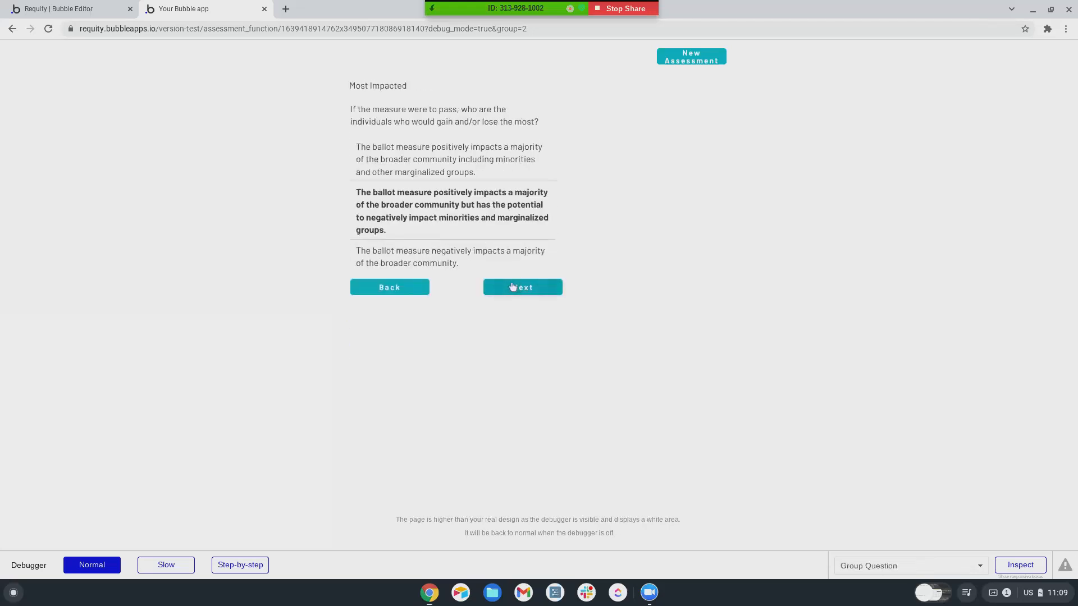
{"action": "left_click", "coordinate": [81, 16]}
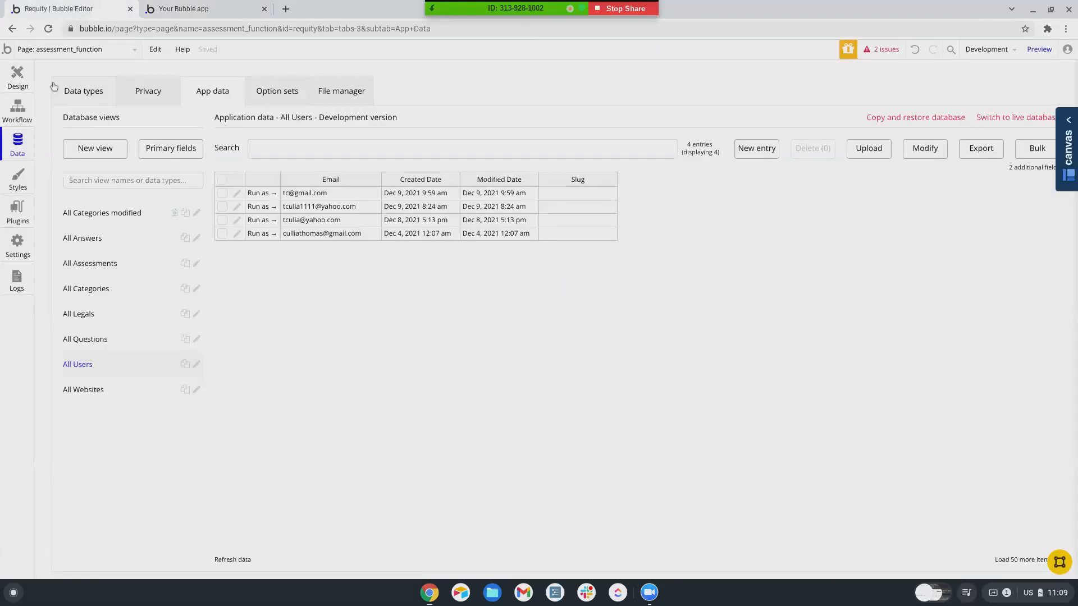
{"action": "left_click", "coordinate": [14, 115]}
{"action": "left_click", "coordinate": [74, 128]}
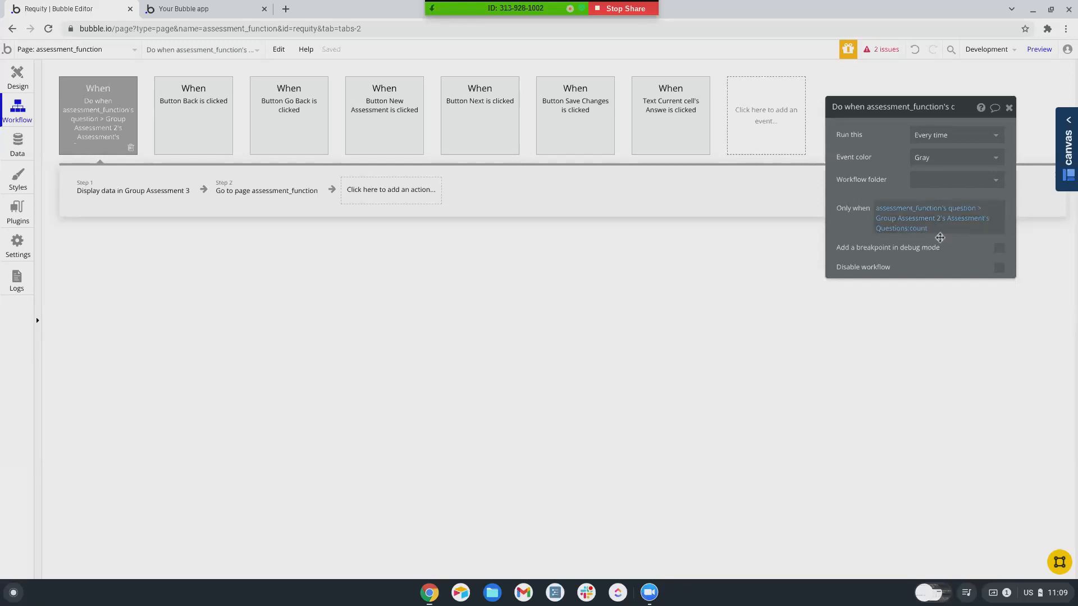
{"action": "left_click", "coordinate": [102, 194]}
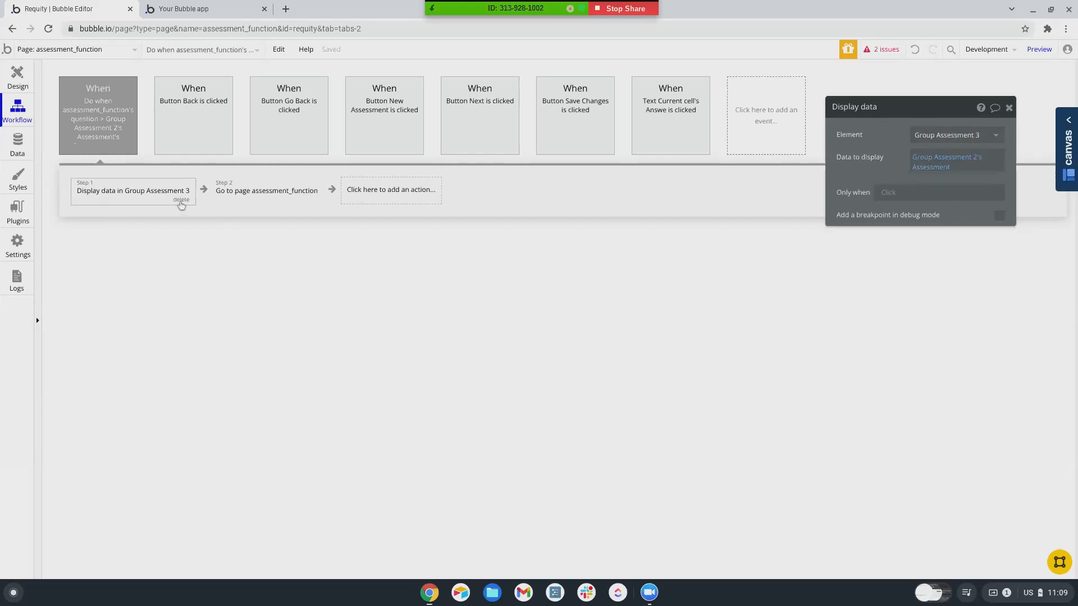
{"action": "left_click", "coordinate": [264, 194]}
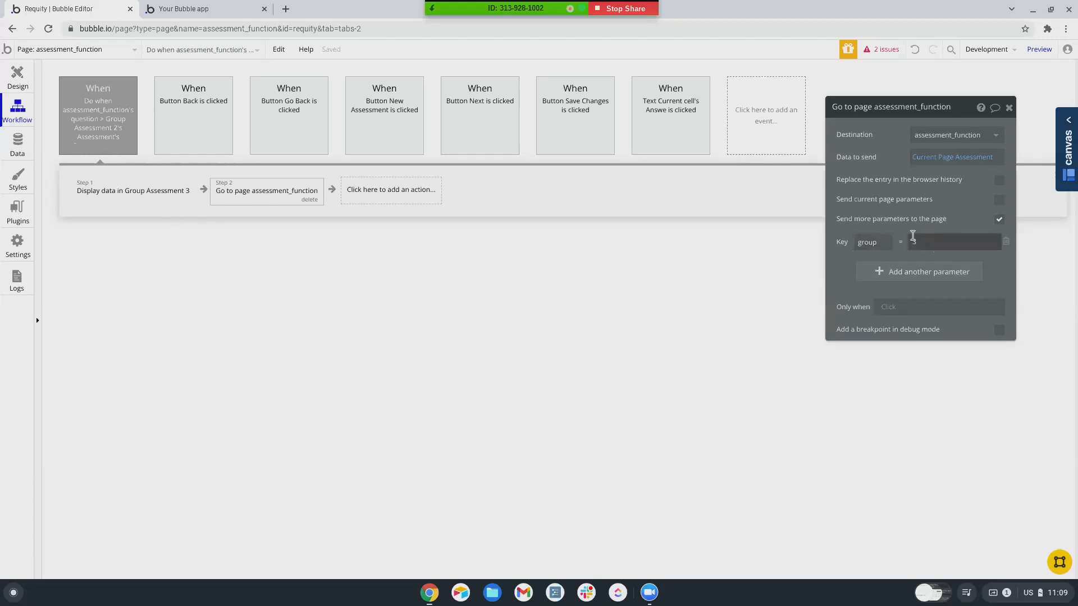
{"action": "left_click", "coordinate": [207, 10]}
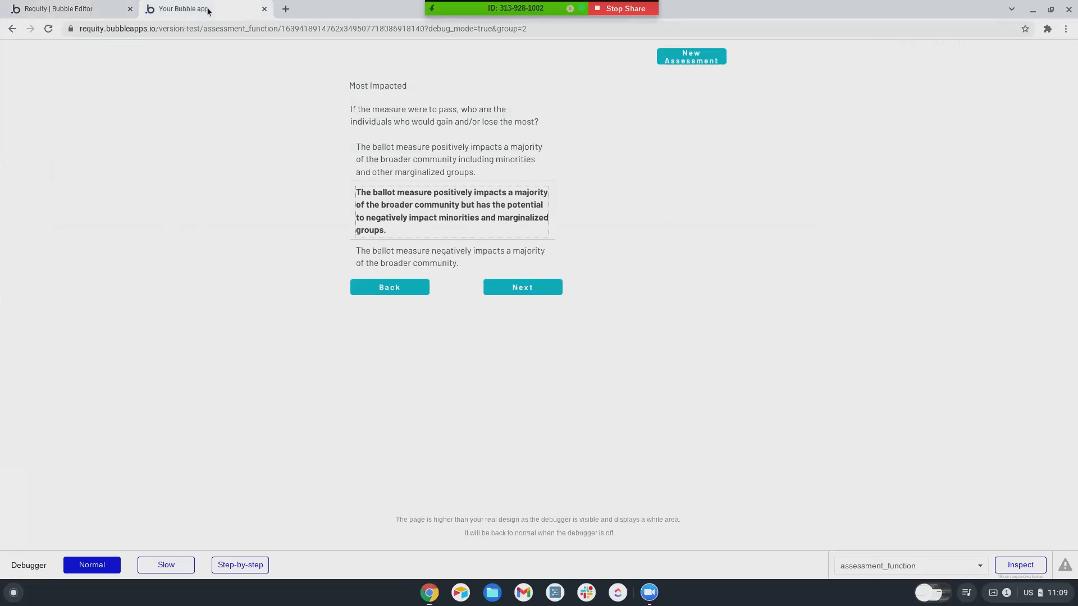
- Finish the questions to show the results view with fdsfdsf scored 20
{"action": "left_click", "coordinate": [538, 289]}
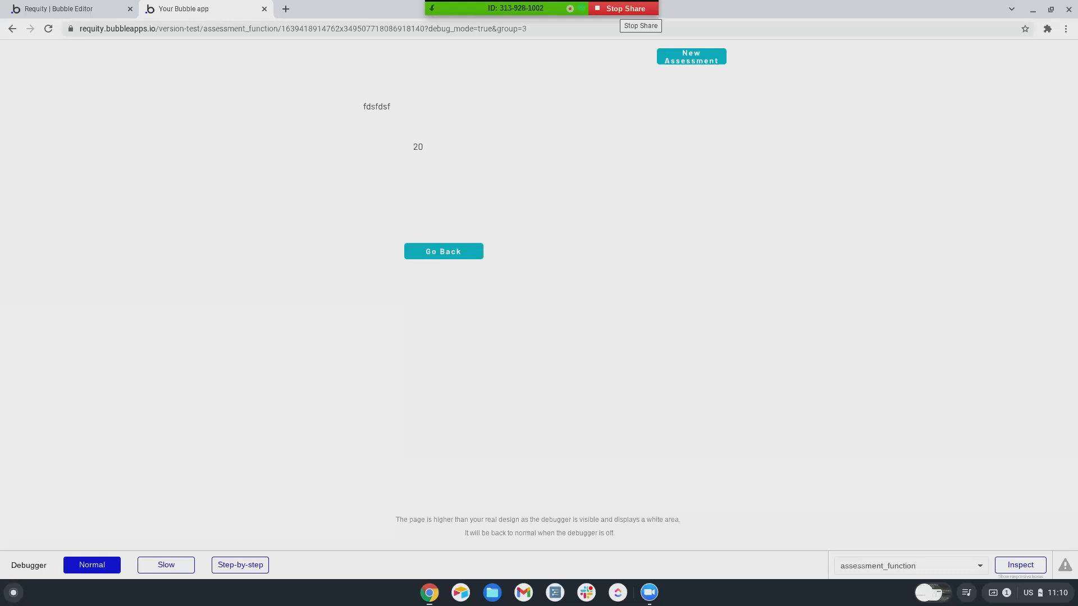
{"action": "left_click", "coordinate": [106, 12]}
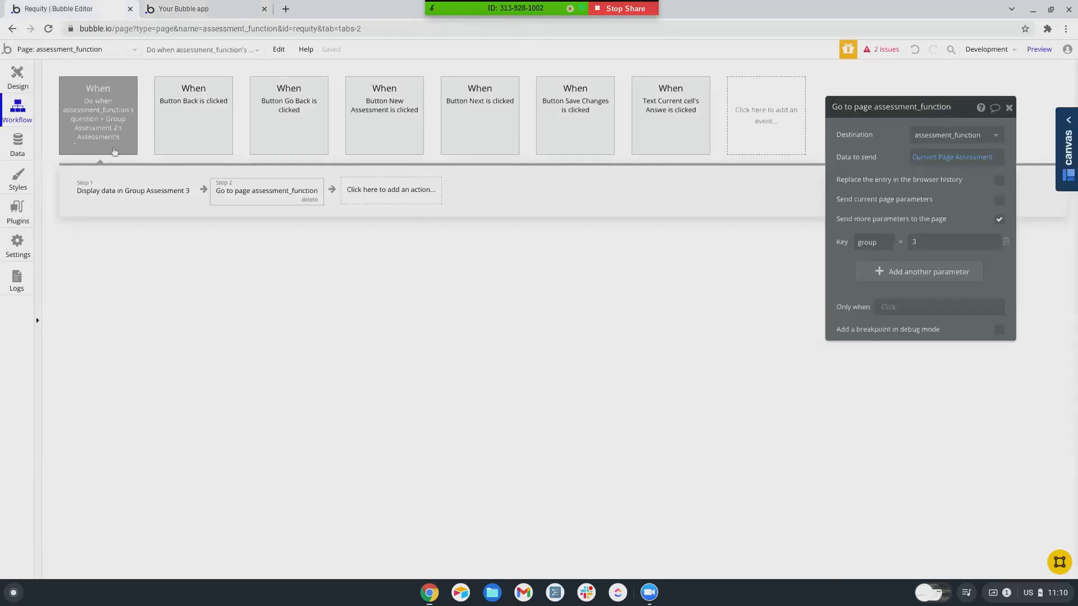
{"action": "left_click", "coordinate": [480, 134]}
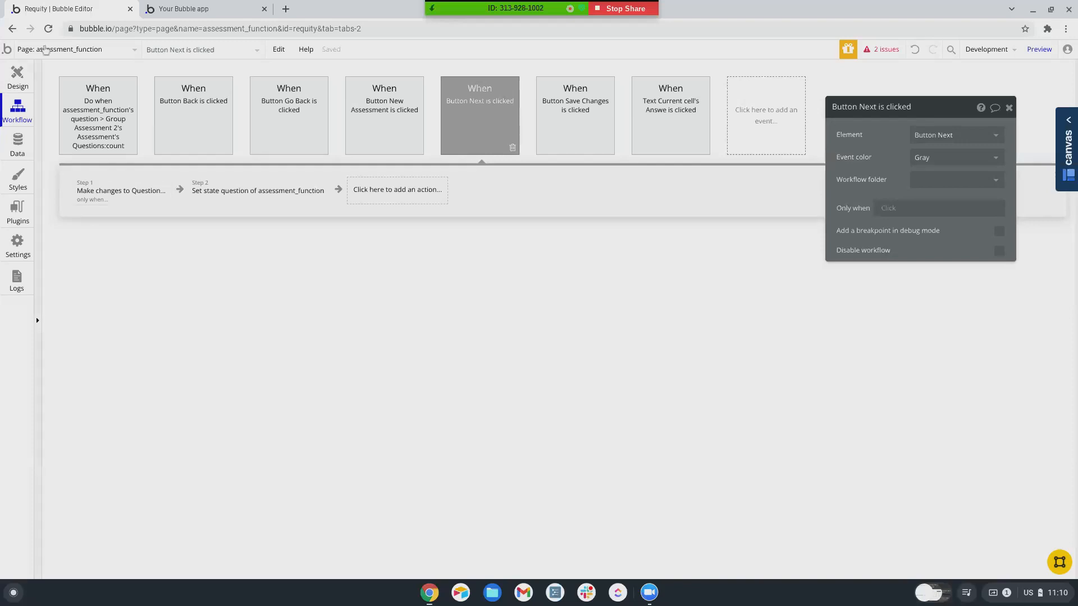
{"action": "left_click", "coordinate": [184, 9]}
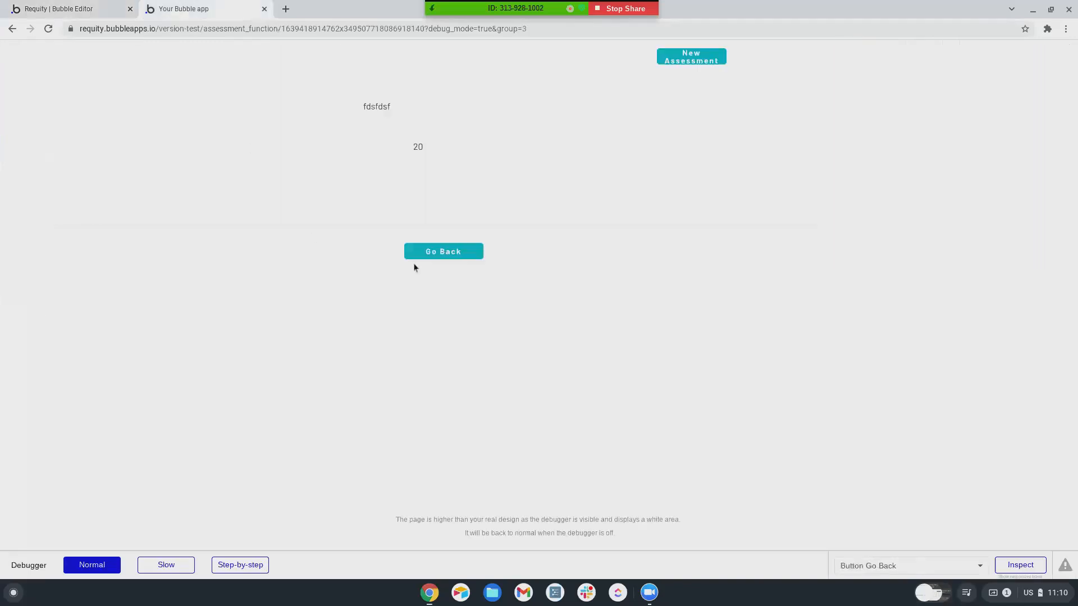
- Go back to the Race/Ethnicity question, then return to the Bubble editor's Next-click workflow
{"action": "left_click", "coordinate": [428, 251]}
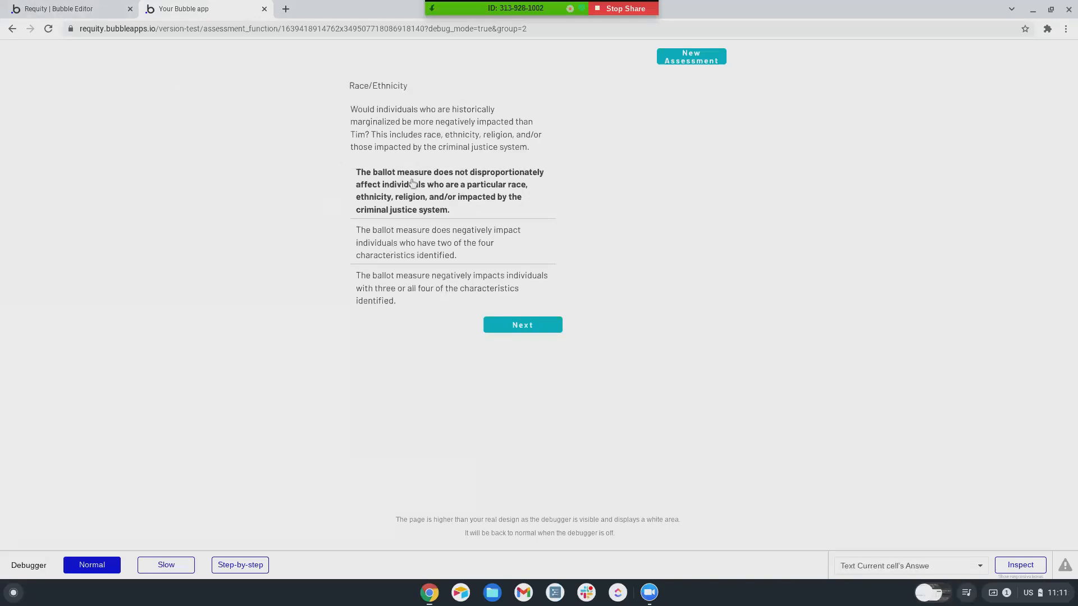
{"action": "left_click", "coordinate": [90, 8]}
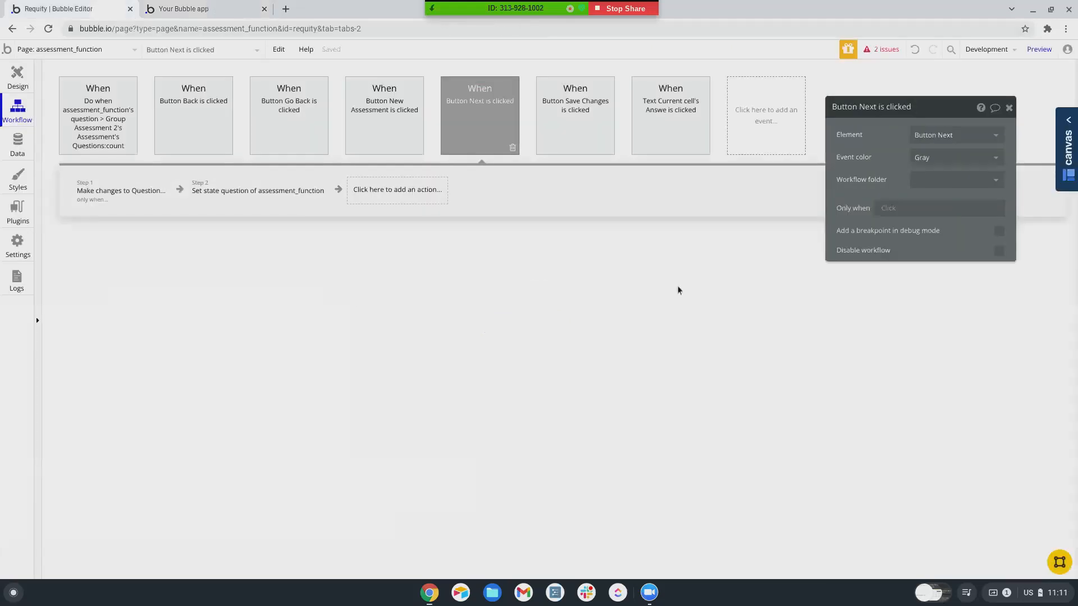
- Review the first answer text's two conditions that make it bold when its answer is chosen
{"action": "left_click", "coordinate": [17, 78]}
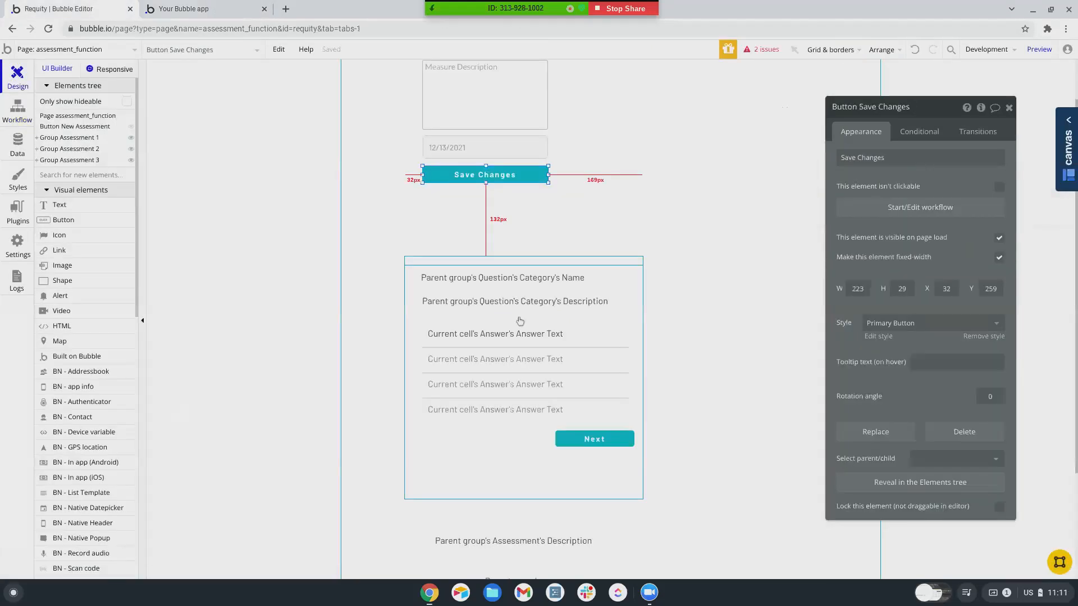
{"action": "left_click", "coordinate": [509, 337]}
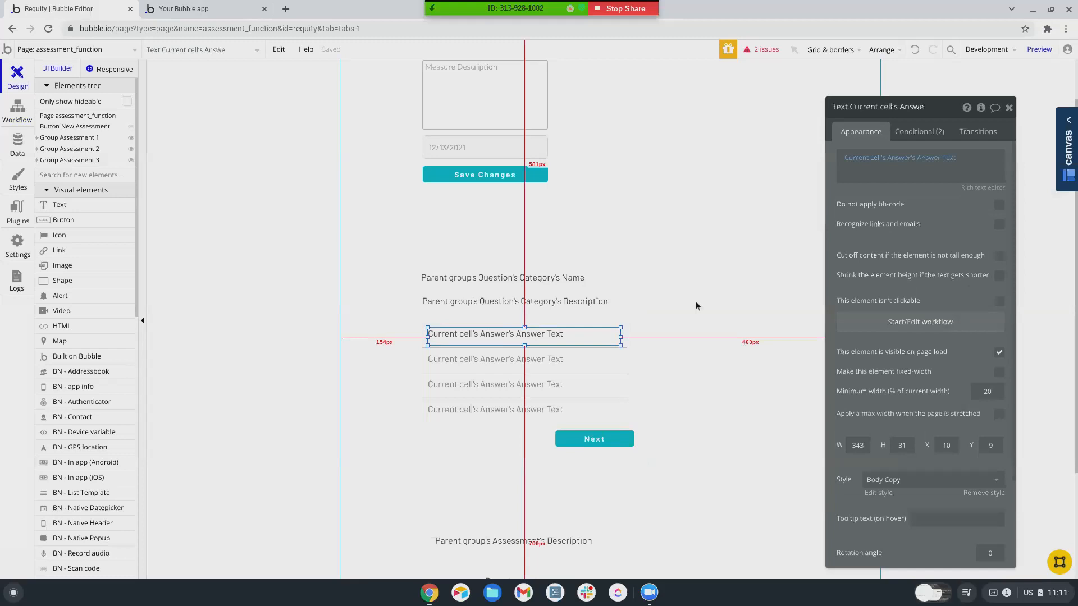
{"action": "left_click", "coordinate": [935, 133]}
{"action": "left_click", "coordinate": [879, 166]}
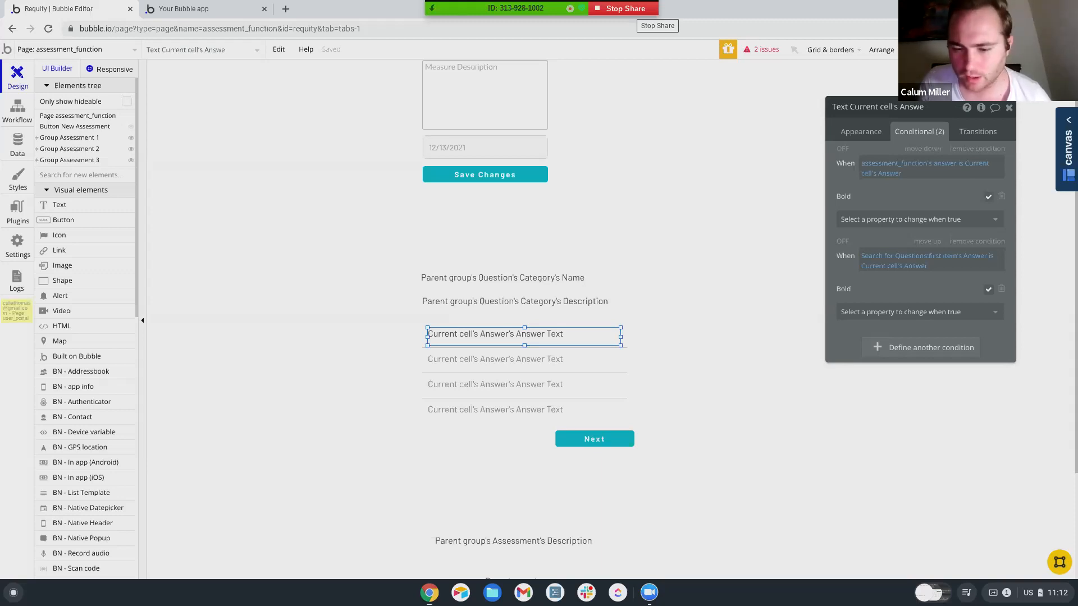
{"action": "left_click", "coordinate": [628, 9]}
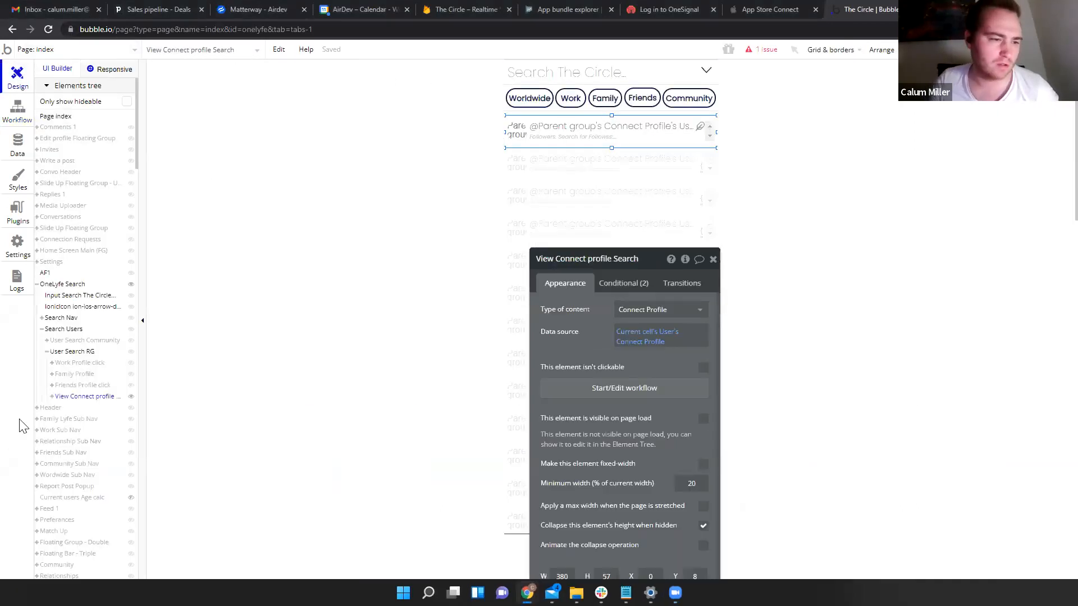
- Reload the test version without ?debug_mode=true and open DevTools for a phone-sized view
{"action": "left_click", "coordinate": [37, 284]}
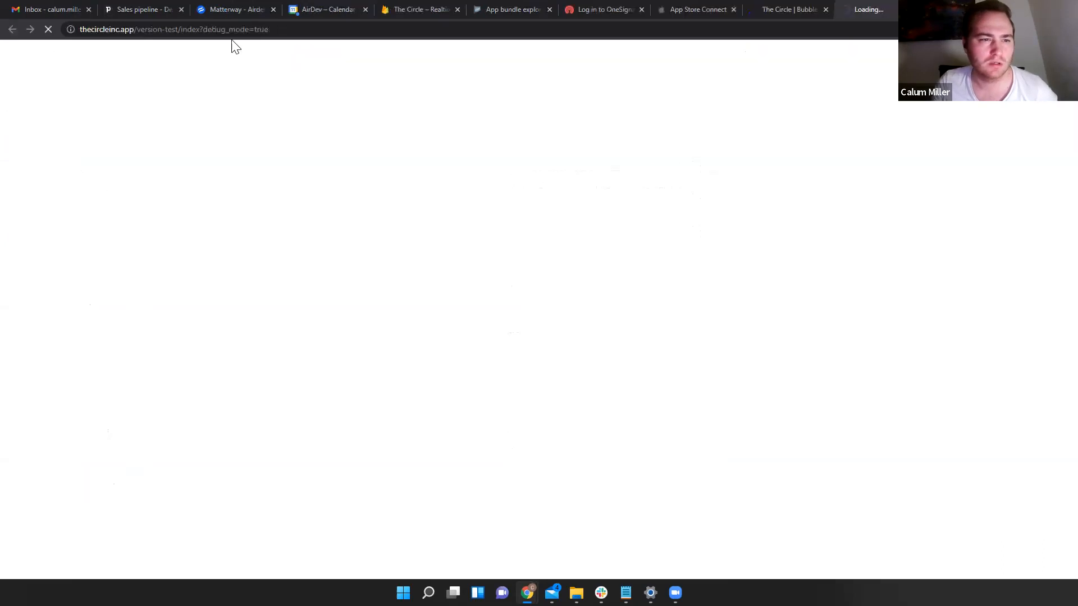
{"action": "left_click_drag", "start_coordinate": [203, 31], "coordinate": [400, 29]}
{"action": "key", "text": "BackSpace"}
{"action": "key", "text": "Return"}
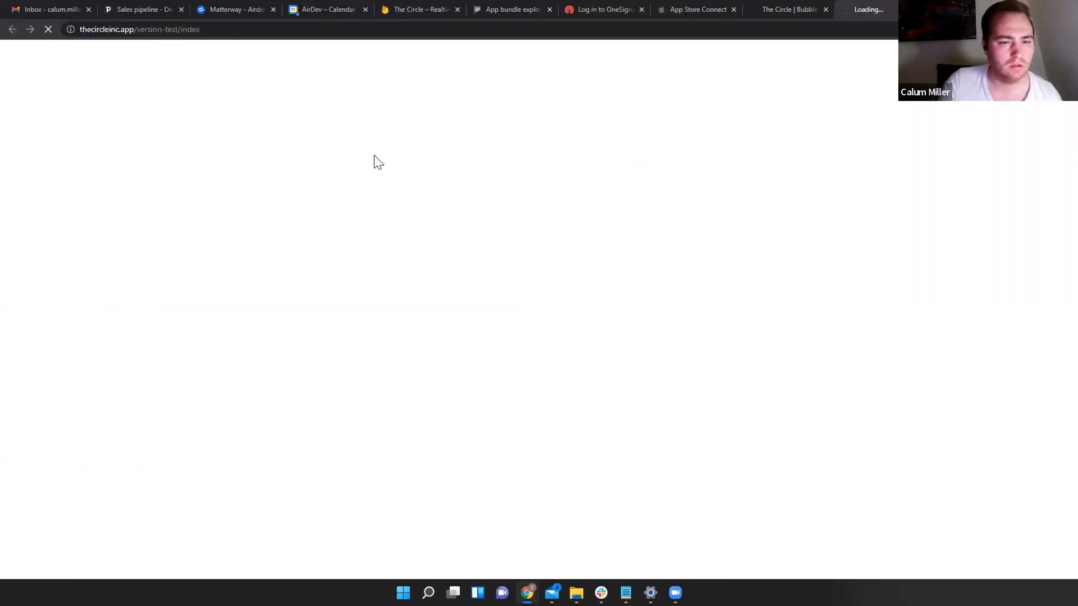
{"action": "right_click", "coordinate": [375, 157]}
{"action": "left_click", "coordinate": [428, 272]}
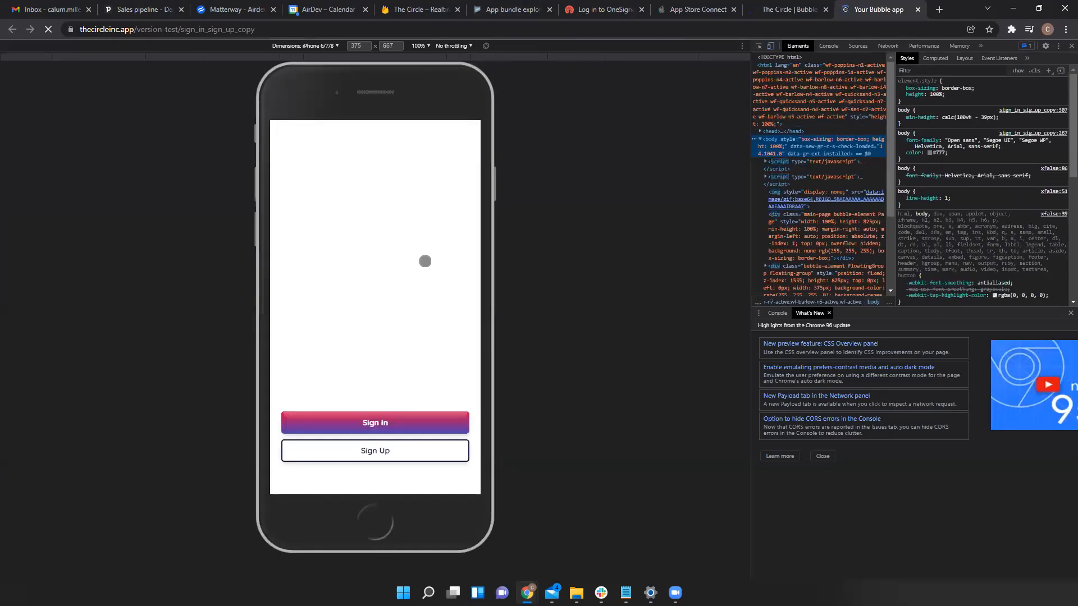
- Sign in to the test app with the test account's e-mail address and password
{"action": "left_click", "coordinate": [375, 422]}
{"action": "left_click", "coordinate": [340, 300]}
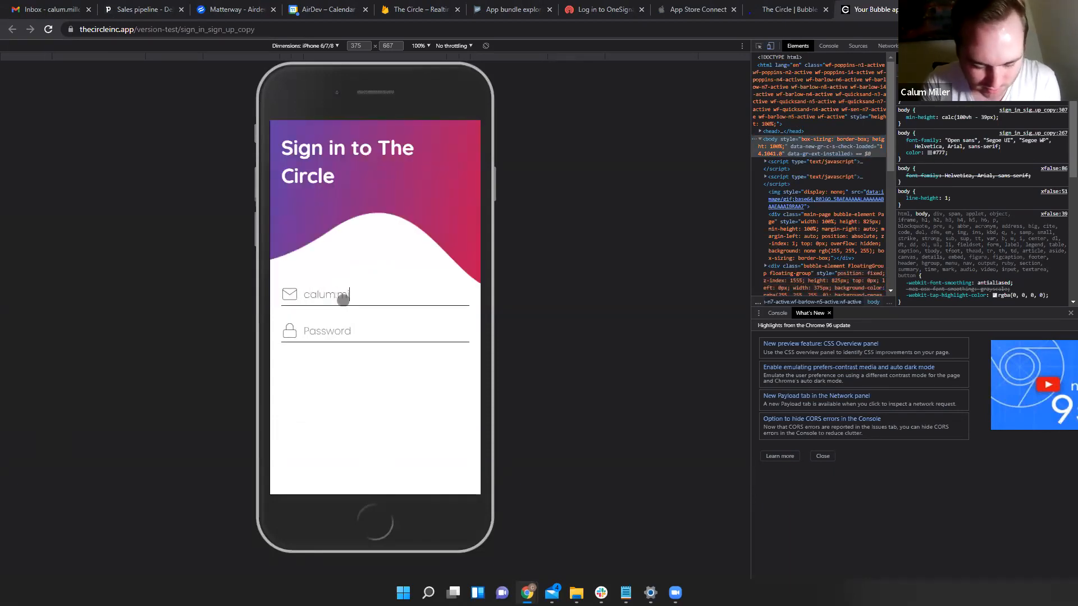
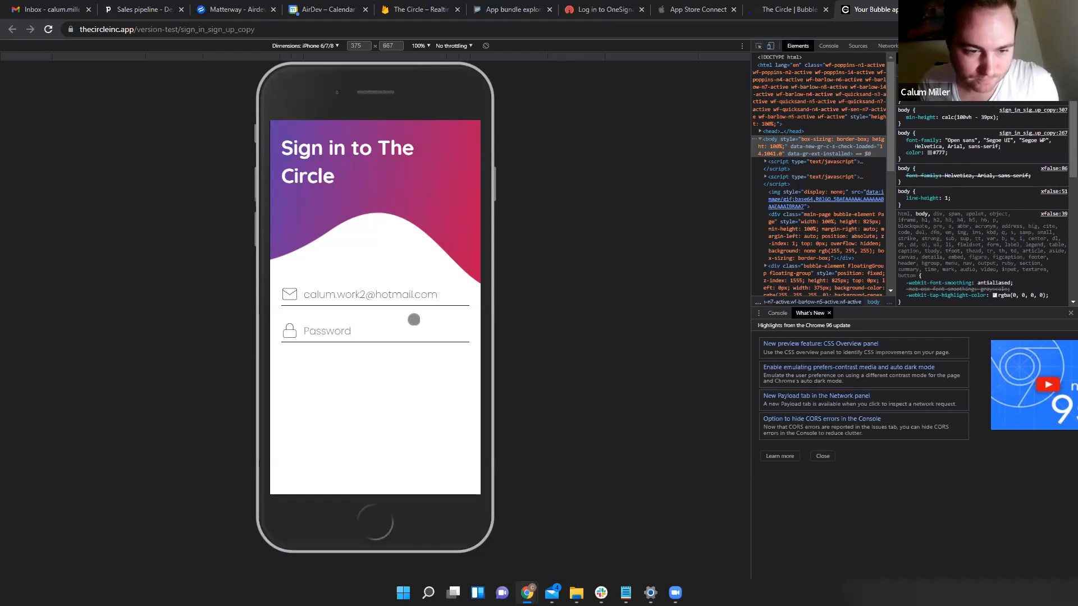
{"action": "left_click", "coordinate": [407, 337]}
{"action": "type", "text": "*****"}
{"action": "key", "text": "Return"}
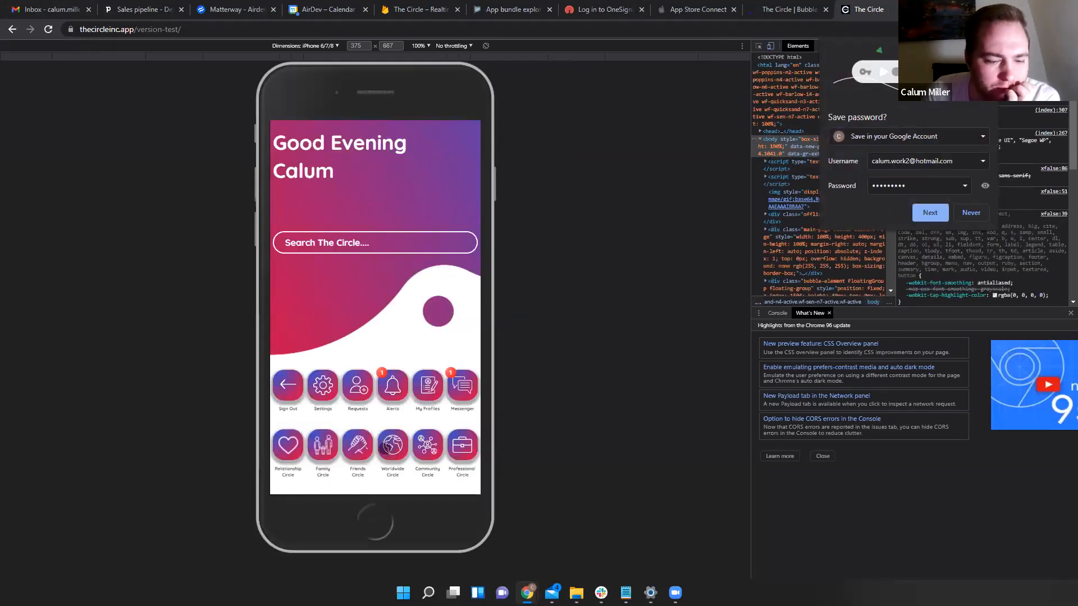
- Open the Worldwide Circle post composer and browse local files from its image uploader
{"action": "left_click", "coordinate": [392, 445]}
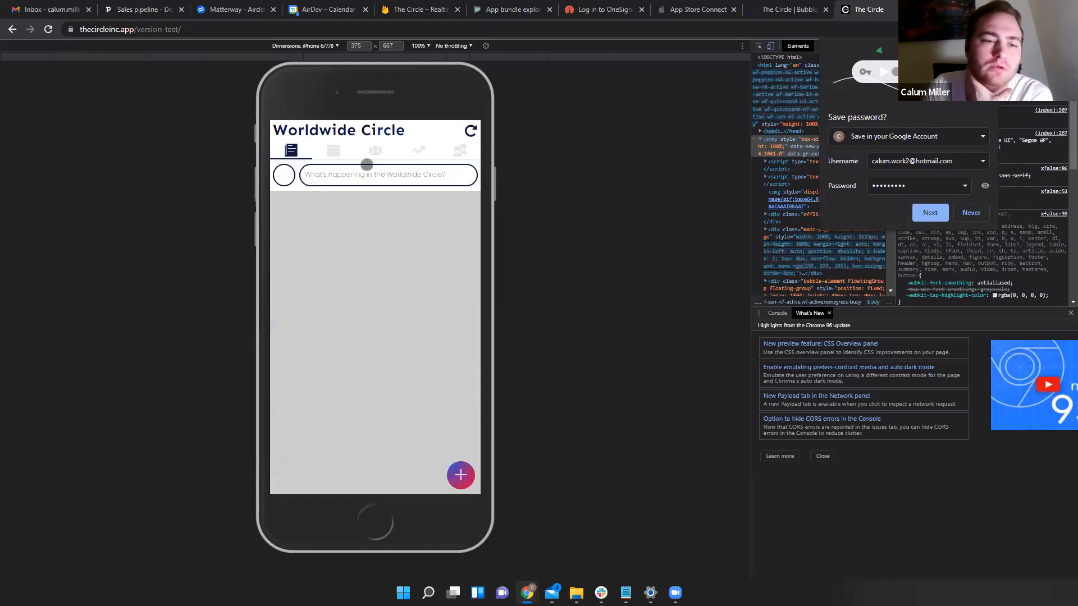
{"action": "left_click", "coordinate": [316, 172]}
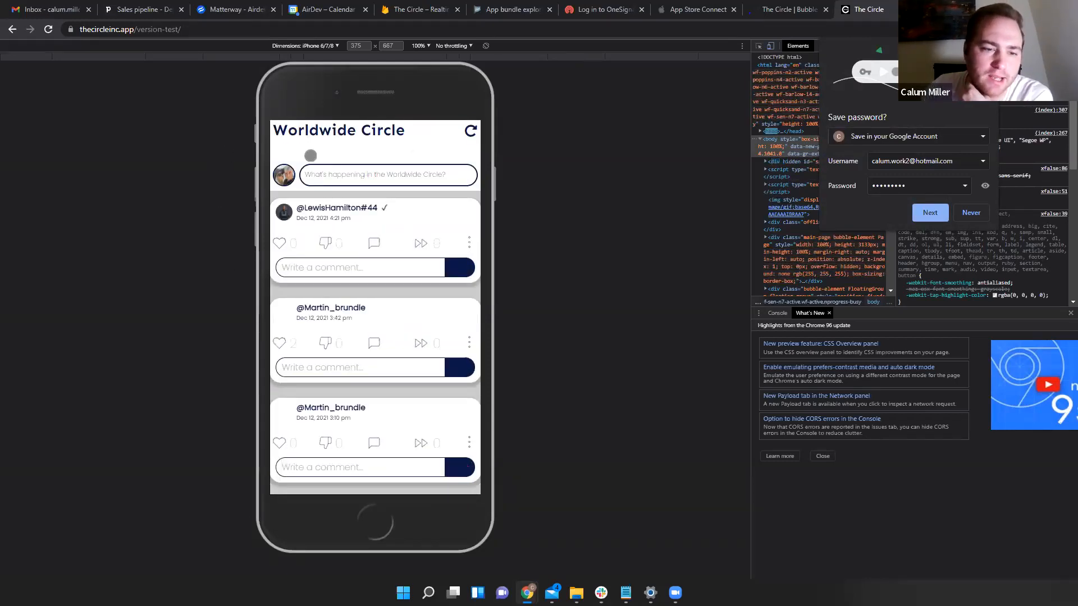
{"action": "left_click", "coordinate": [370, 356]}
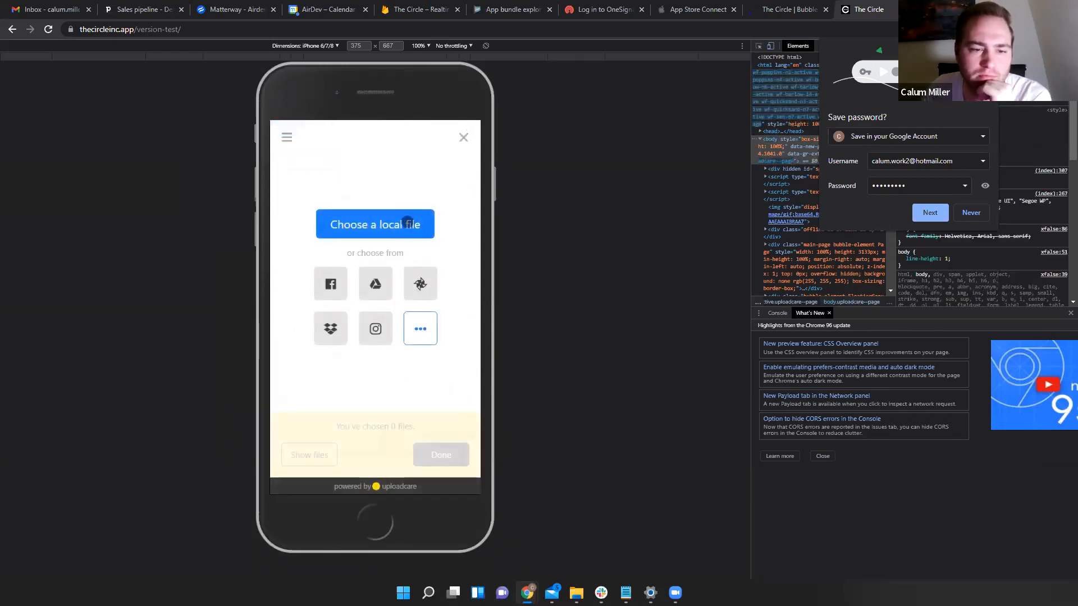
{"action": "left_click", "coordinate": [414, 225]}
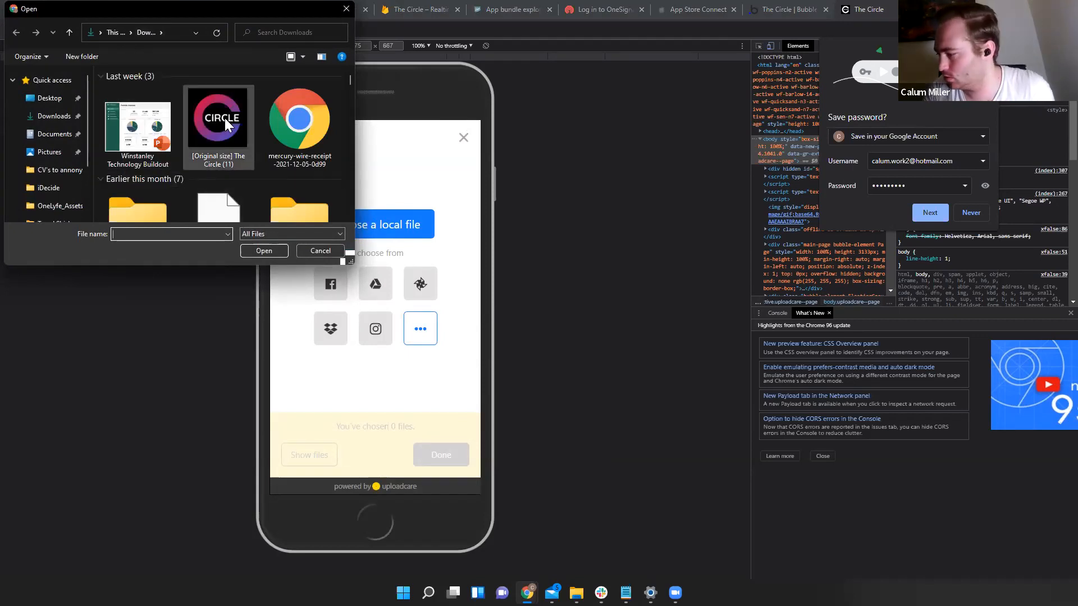
- Choose icons8-price-tag-16, Untitled design (42) and Untitled design (41) for upload
{"action": "scroll", "coordinate": [236, 174], "scroll_direction": "down", "scroll_amount": 2}
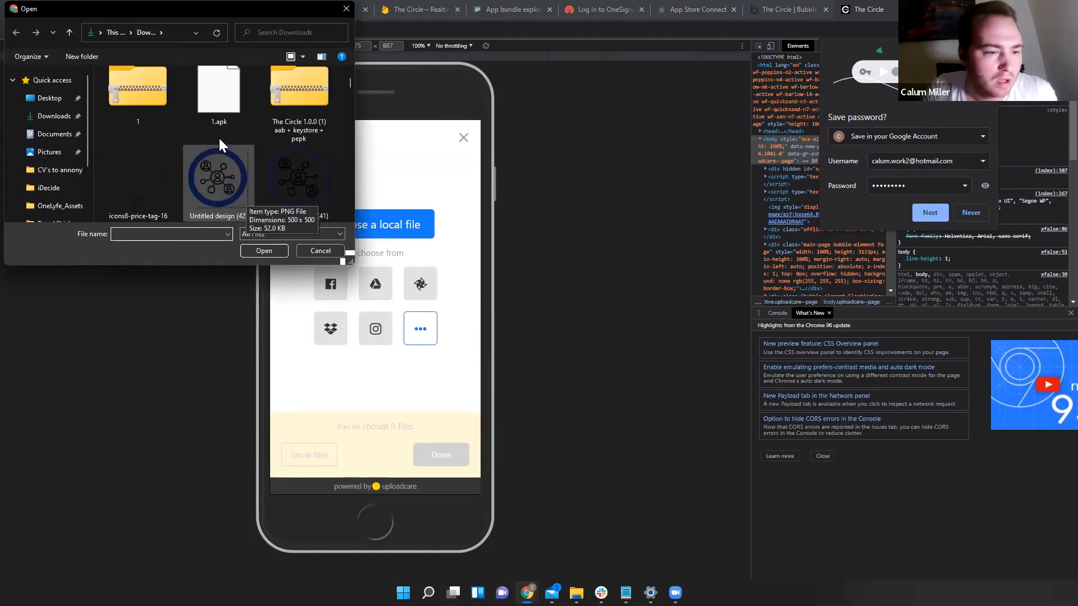
{"action": "left_click", "coordinate": [124, 176]}
{"action": "left_click", "coordinate": [219, 178], "text": "ctrl"}
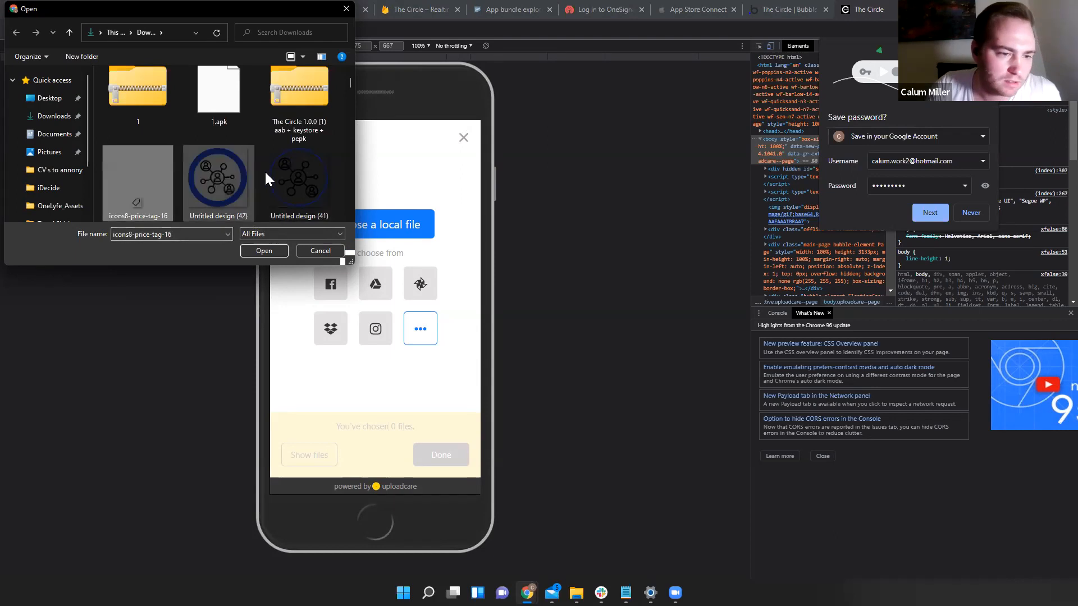
{"action": "left_click", "coordinate": [301, 209], "text": "ctrl"}
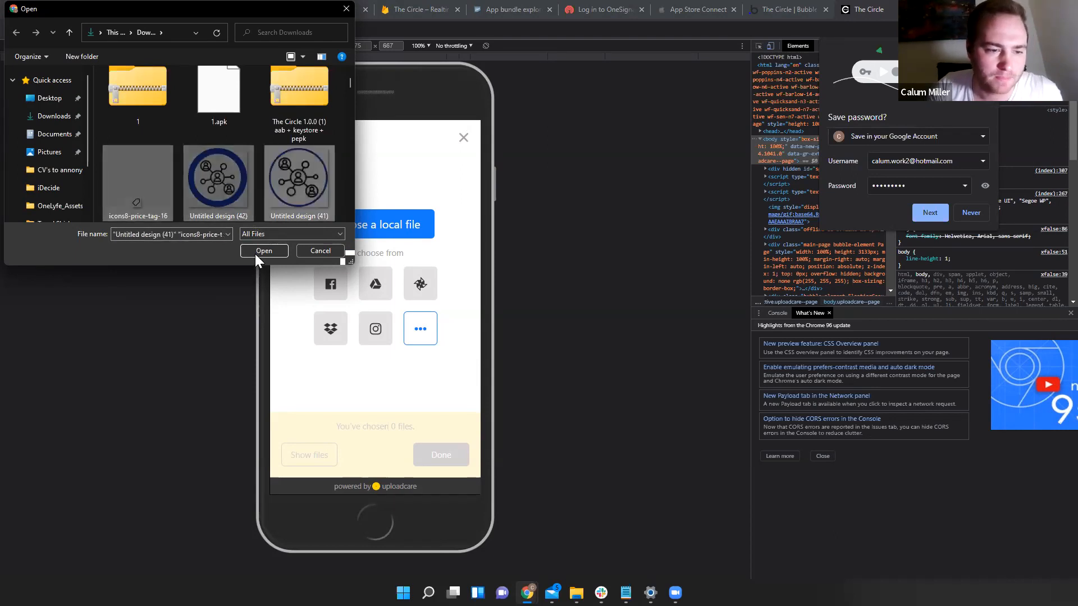
{"action": "left_click", "coordinate": [261, 252]}
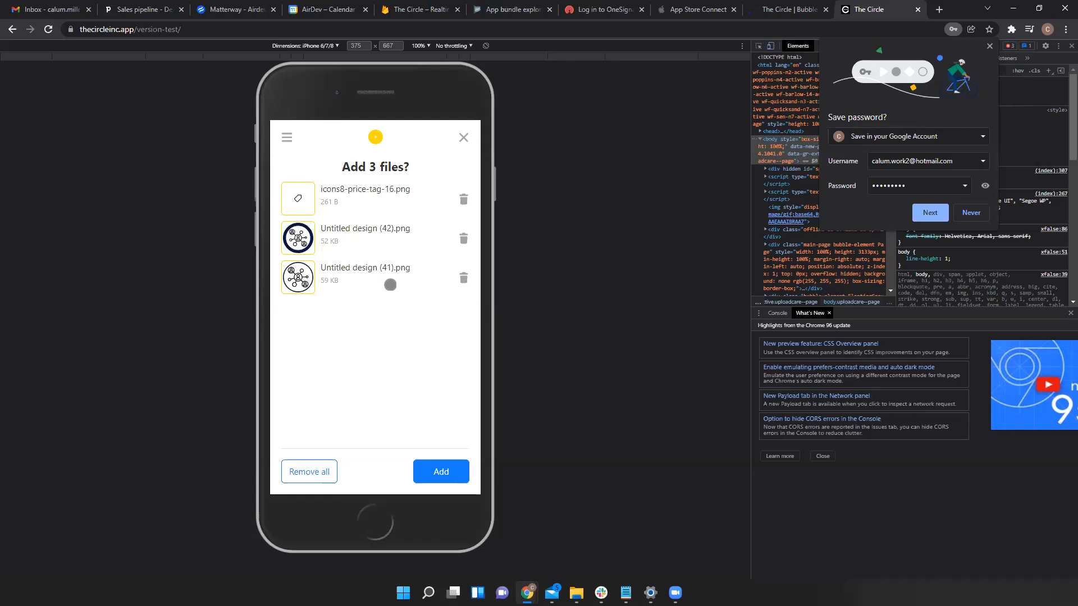
- Add the three PNGs to the Worldwide post uploader, then go back to the Bubble editor tab
{"action": "left_click", "coordinate": [441, 467]}
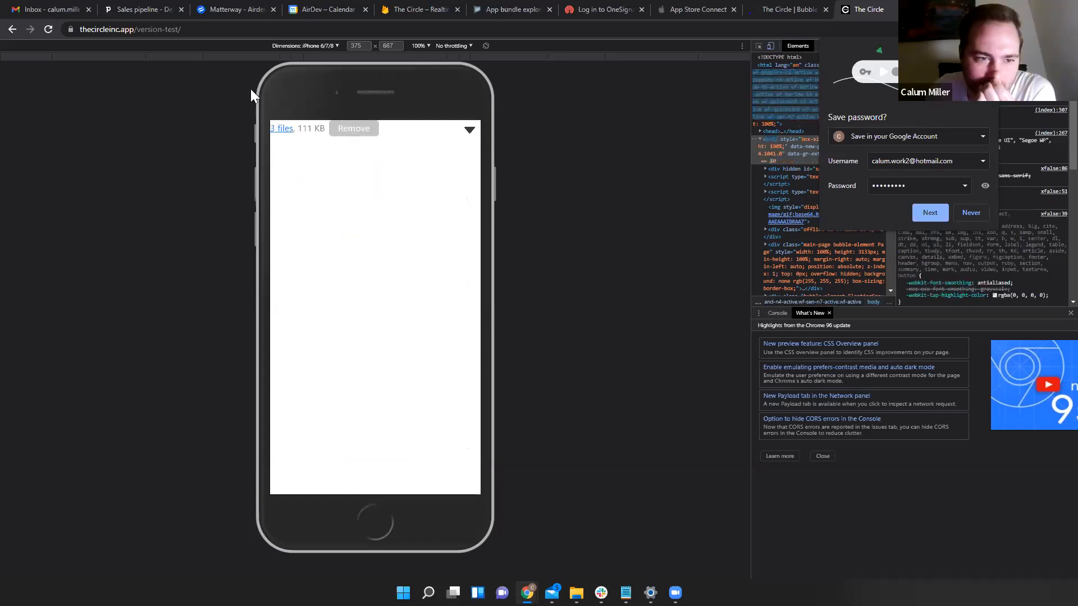
{"action": "left_click", "coordinate": [277, 128]}
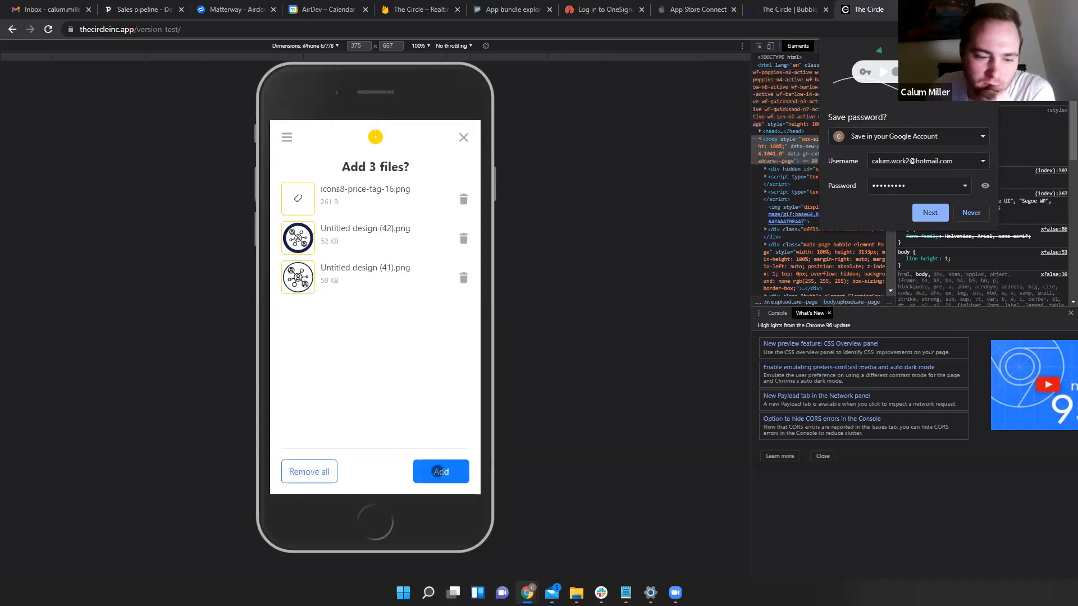
{"action": "left_click", "coordinate": [435, 476]}
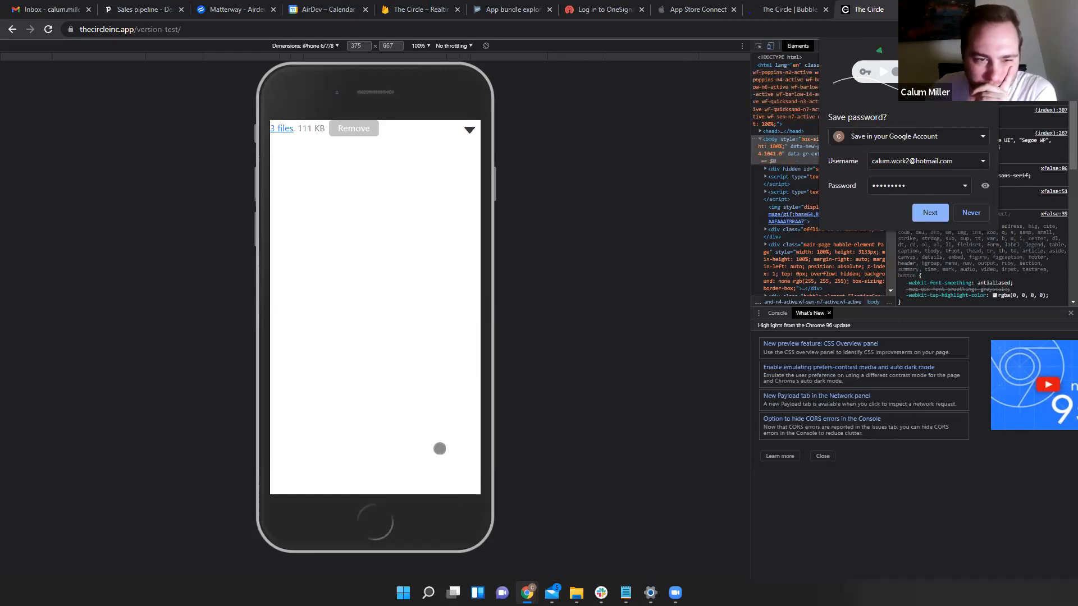
{"action": "left_click", "coordinate": [469, 130]}
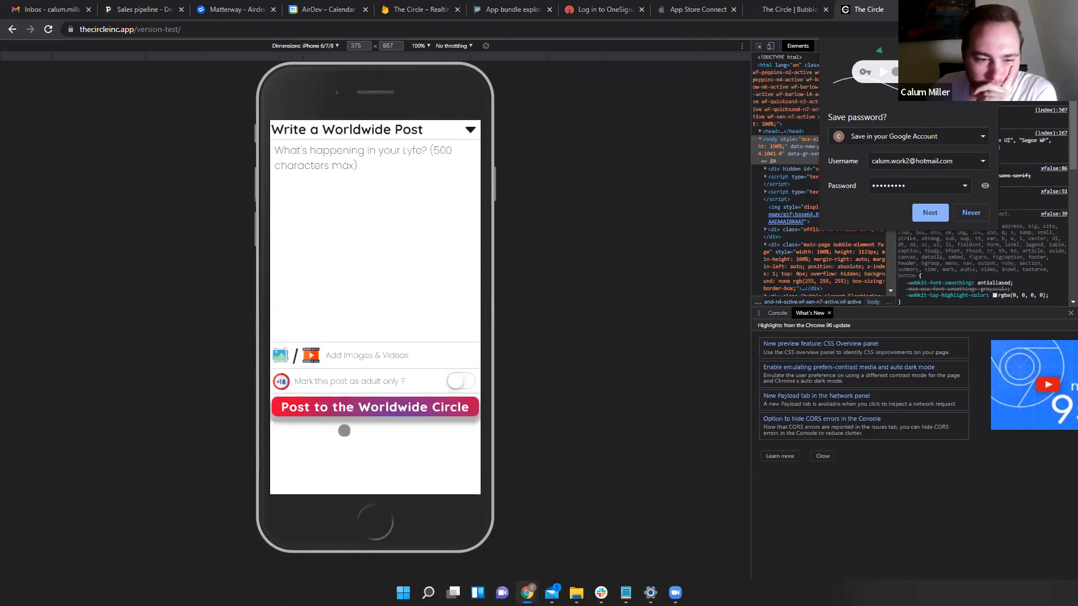
{"action": "left_click", "coordinate": [352, 356]}
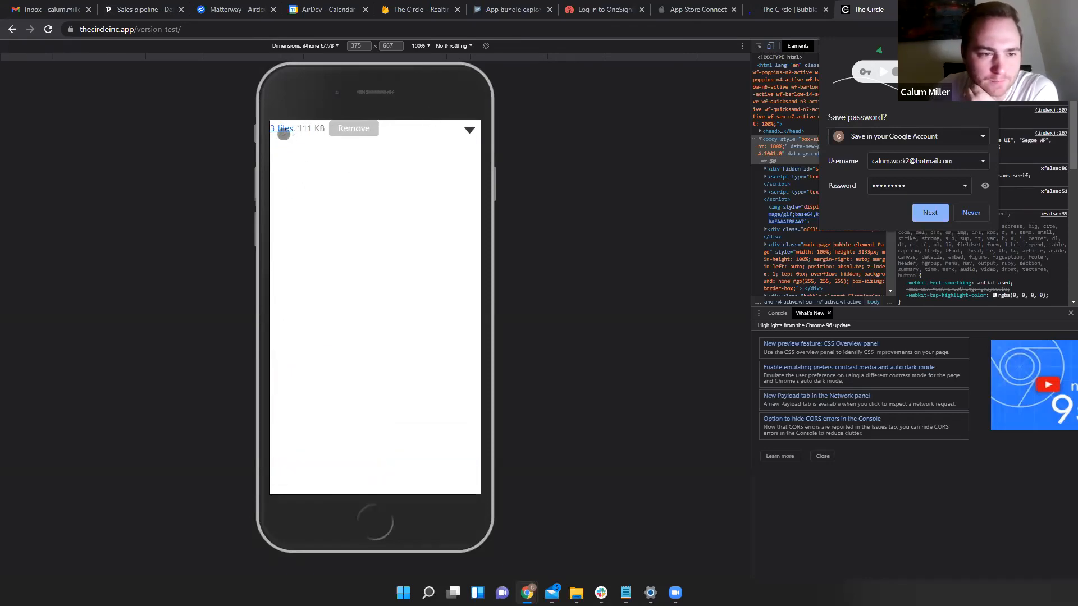
{"action": "left_click", "coordinate": [283, 130]}
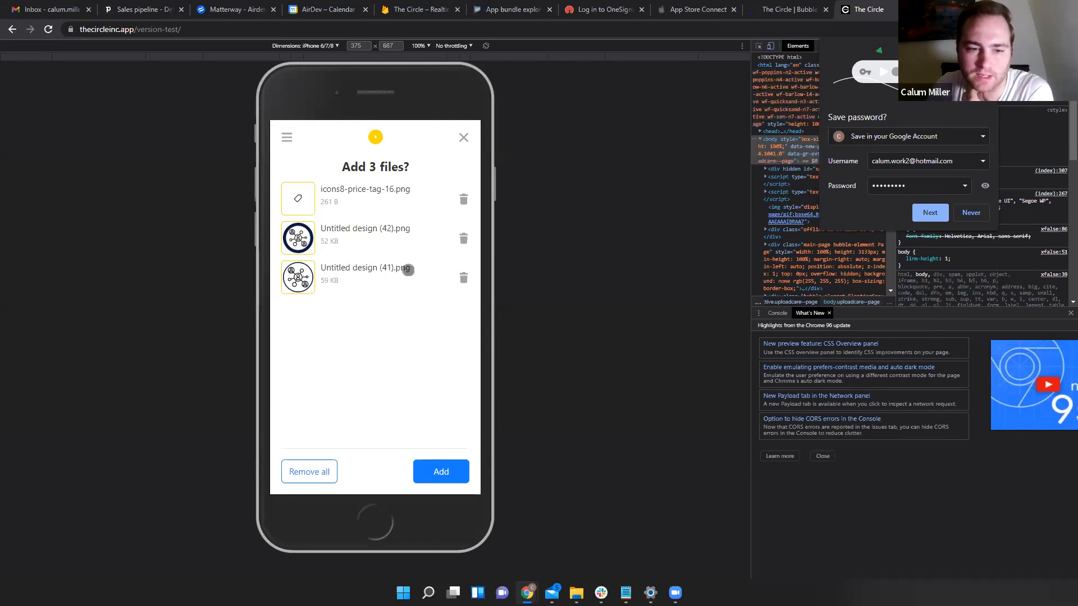
{"action": "left_click", "coordinate": [436, 472]}
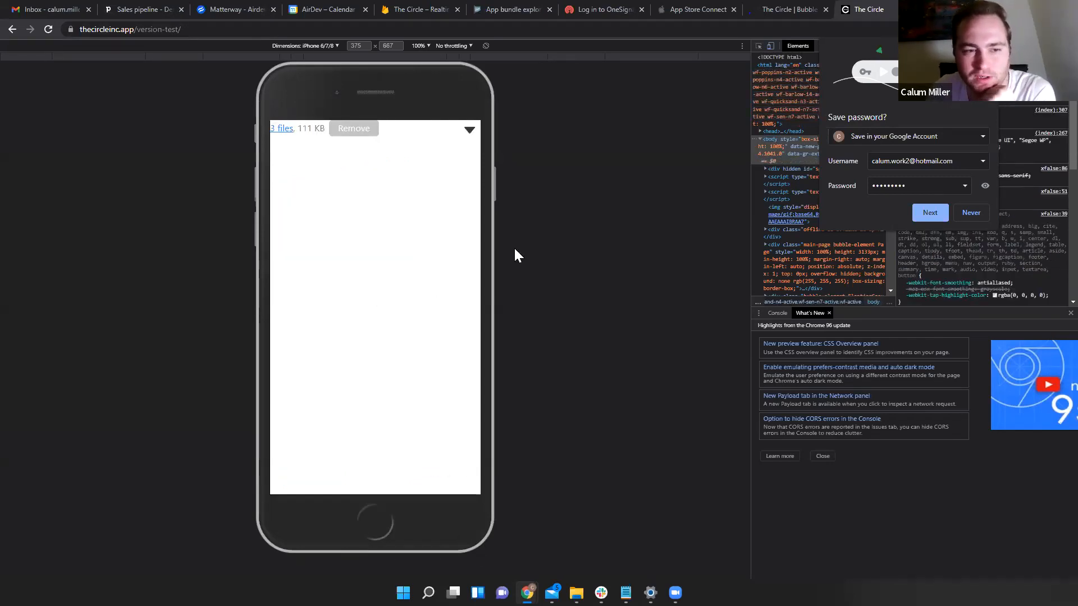
{"action": "left_click", "coordinate": [469, 128]}
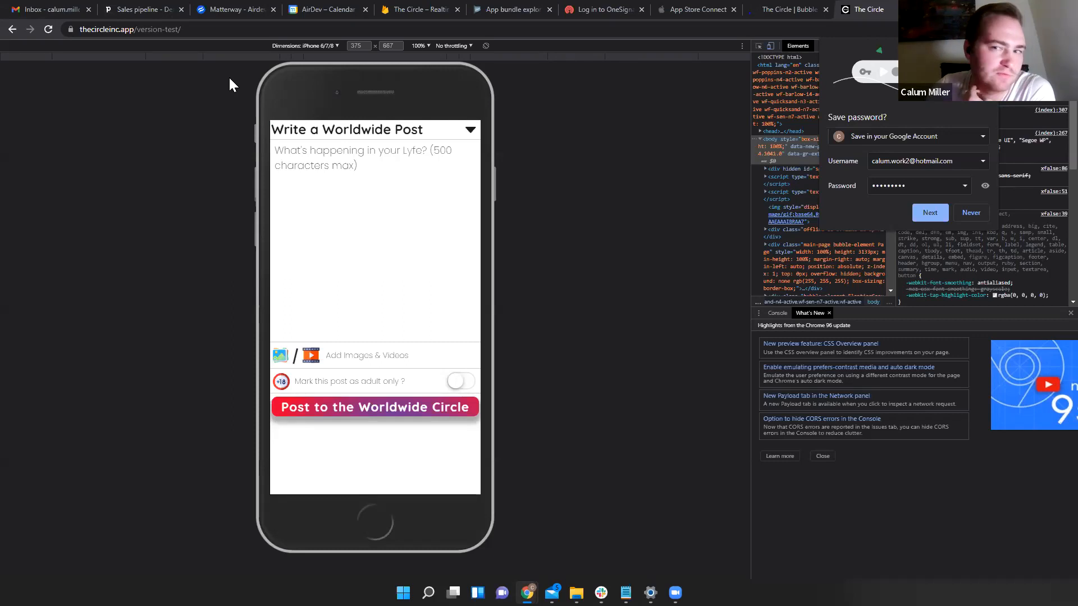
{"action": "left_click", "coordinate": [807, 8]}
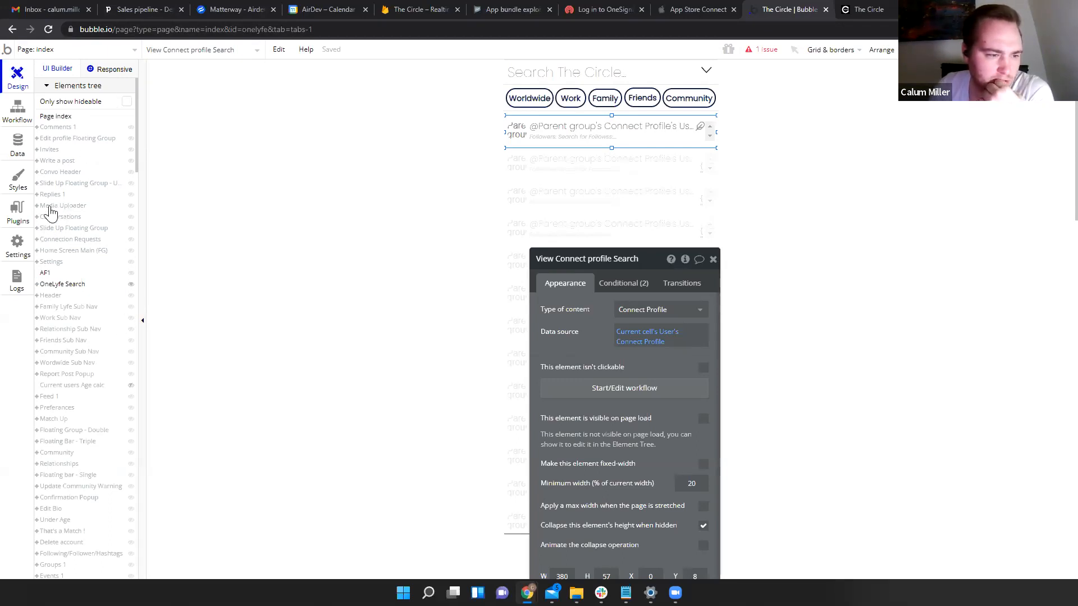
- Open the click workflow of the Post button inside the Write a post group
{"action": "left_click", "coordinate": [52, 161]}
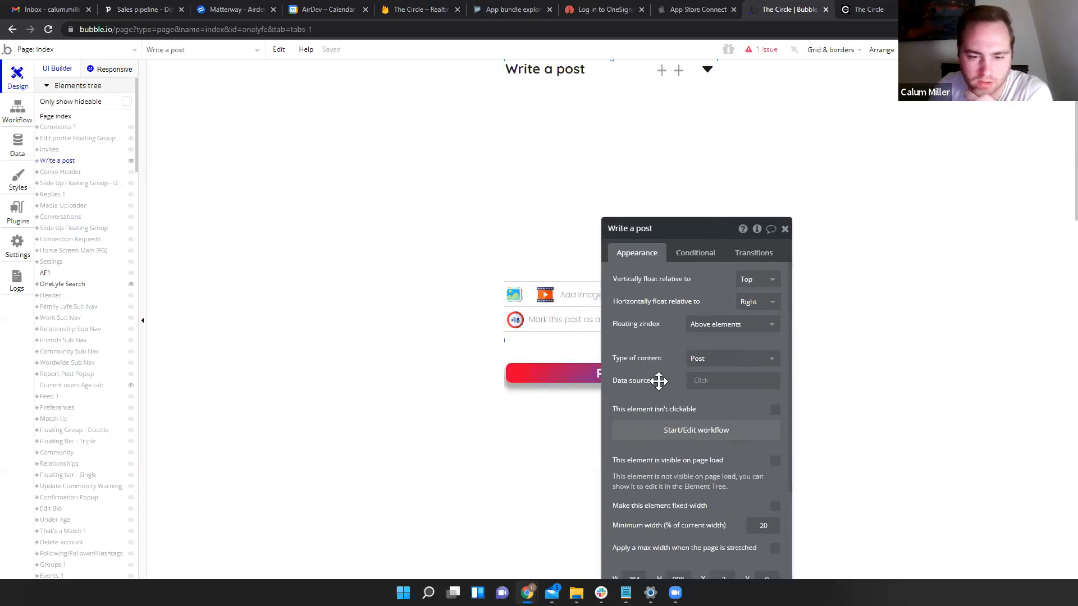
{"action": "left_click", "coordinate": [554, 378]}
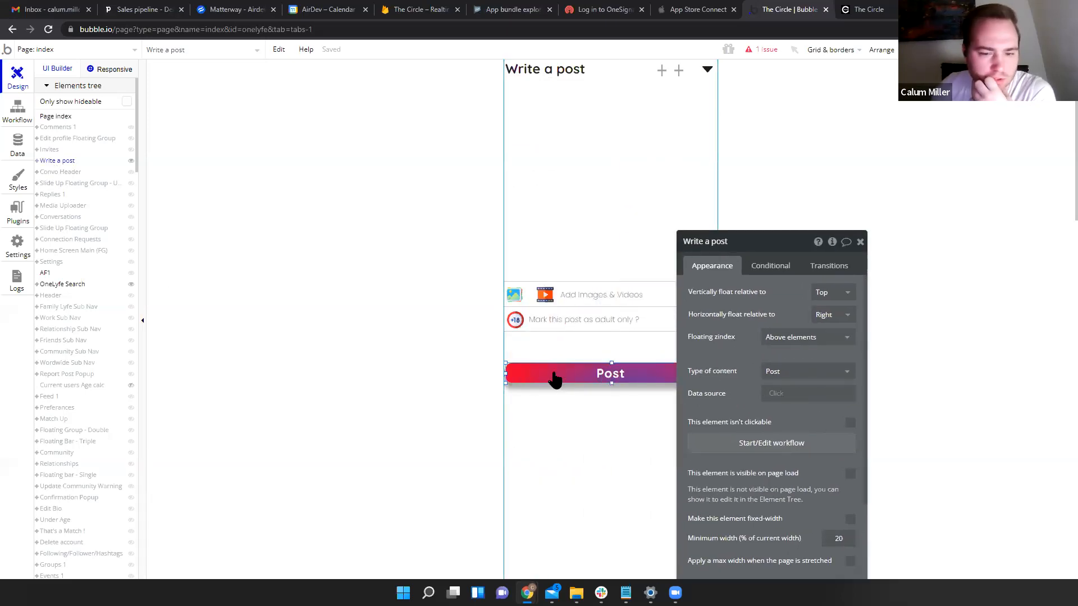
{"action": "left_click", "coordinate": [740, 344]}
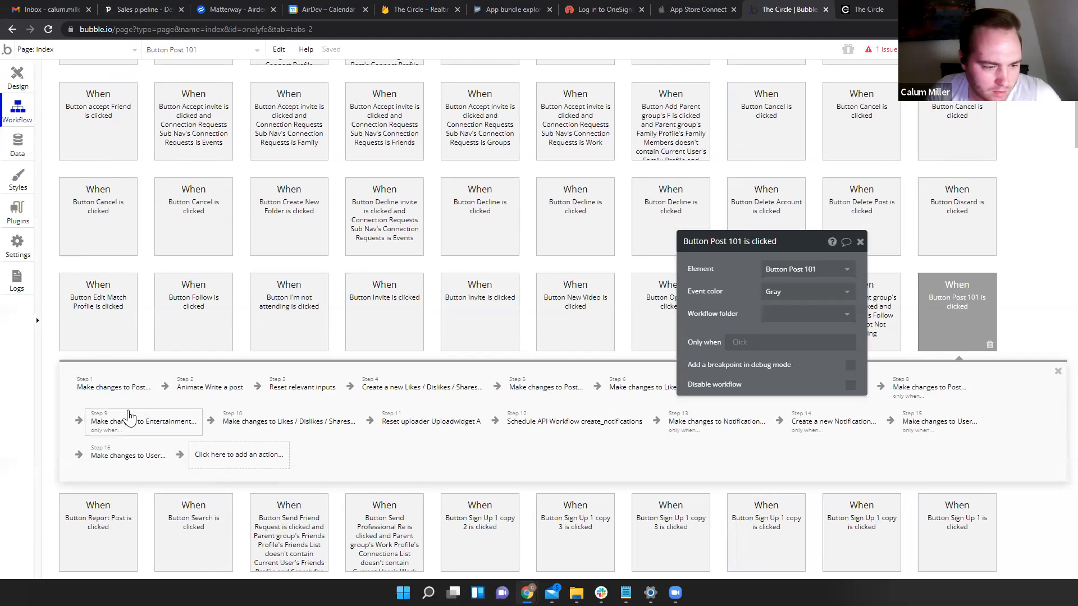
- In step 1's Make changes to Post, add a Circle field valued from Uploadwidget A
{"action": "left_click", "coordinate": [129, 379]}
{"action": "scroll", "coordinate": [722, 288], "scroll_direction": "down", "scroll_amount": 5}
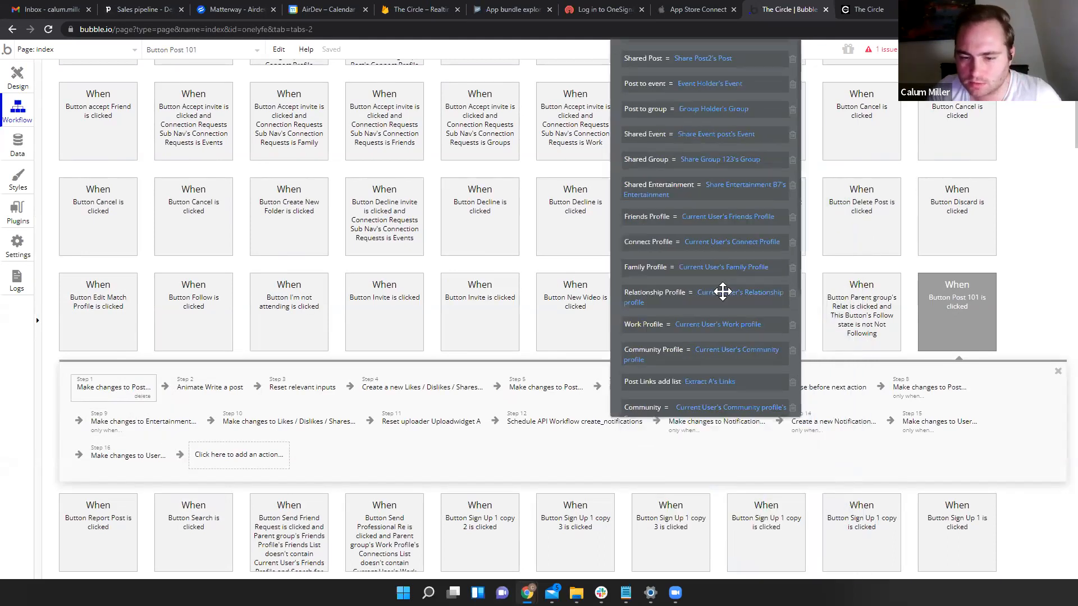
{"action": "left_click", "coordinate": [689, 344]}
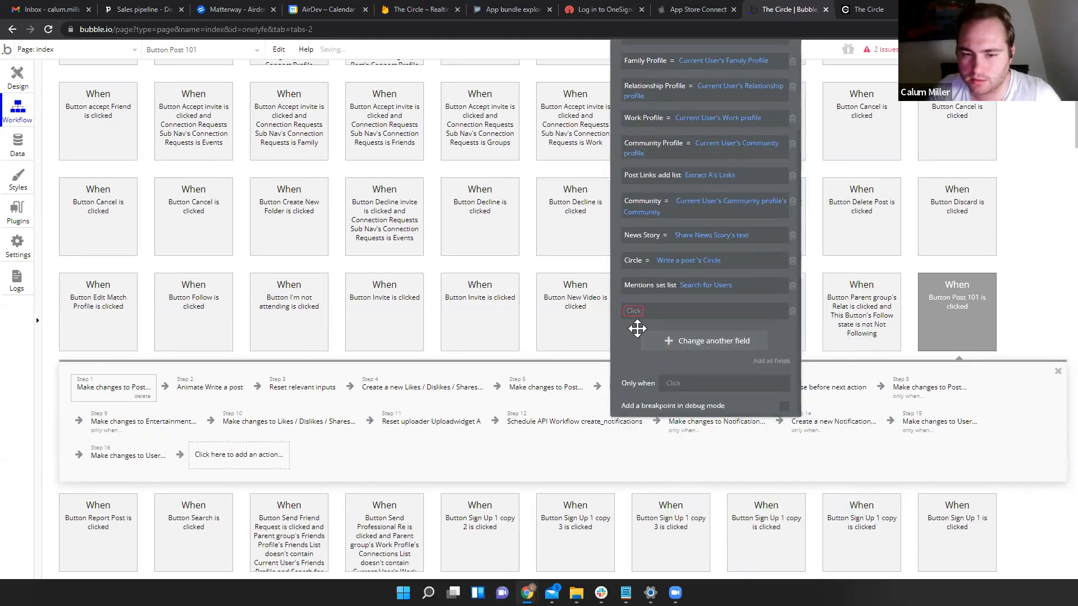
{"action": "left_click", "coordinate": [632, 310]}
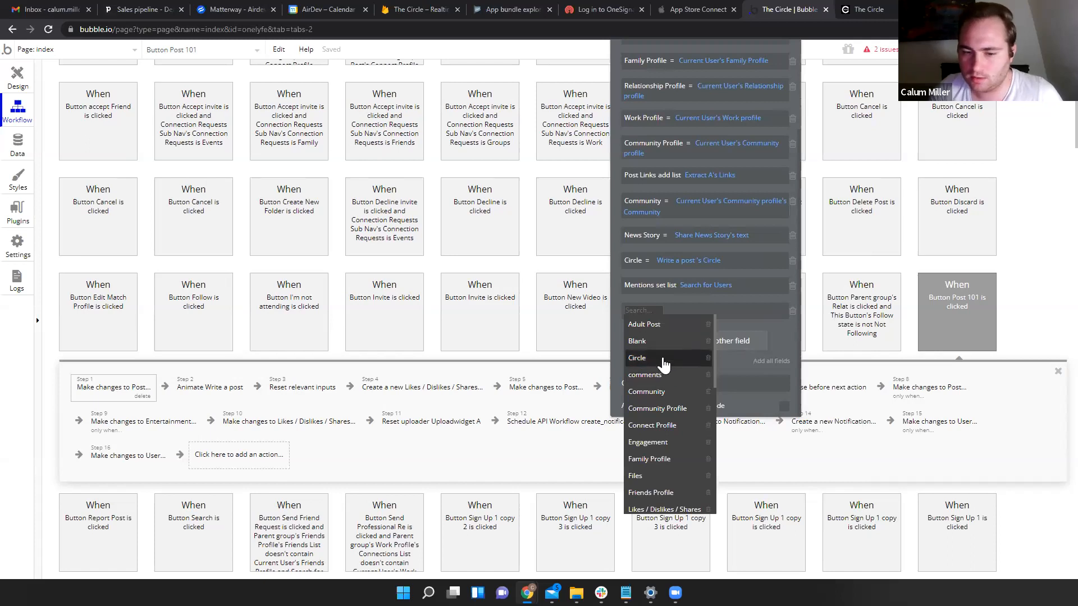
{"action": "left_click", "coordinate": [662, 359]}
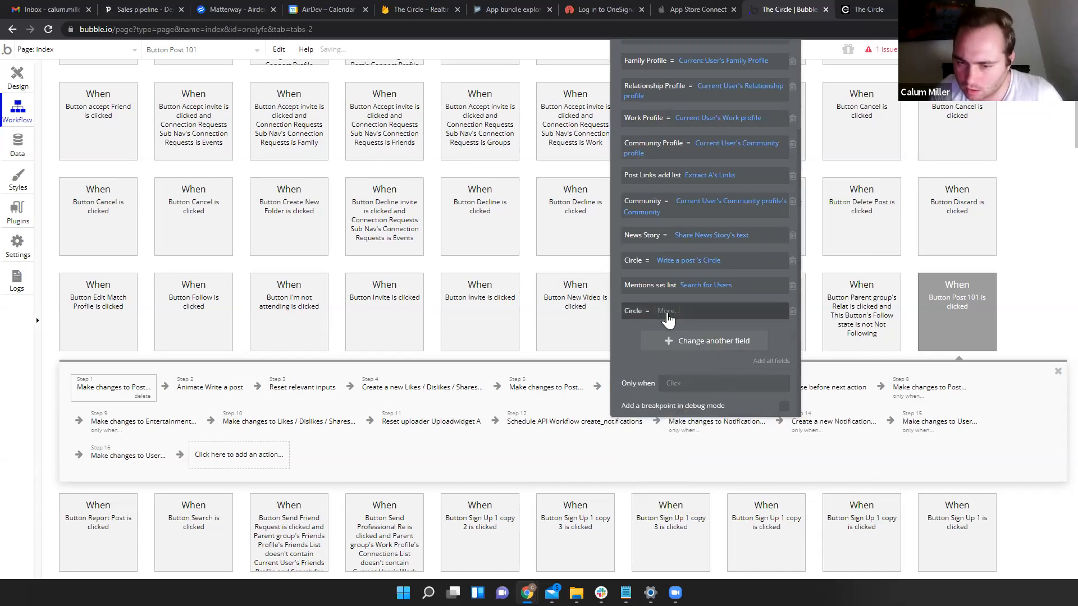
{"action": "left_click", "coordinate": [667, 314]}
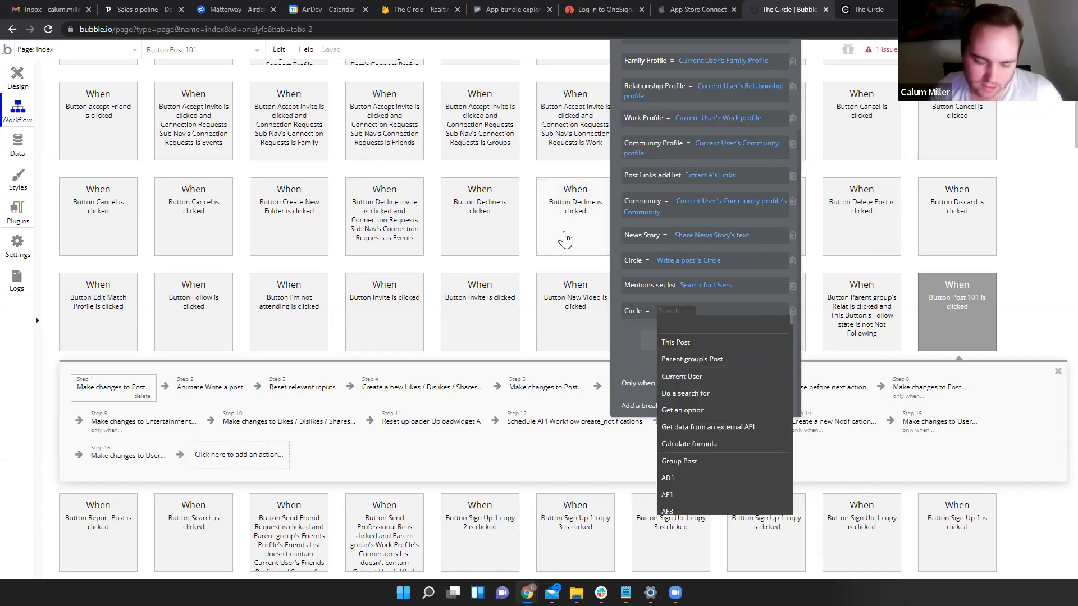
{"action": "type", "text": "wide"}
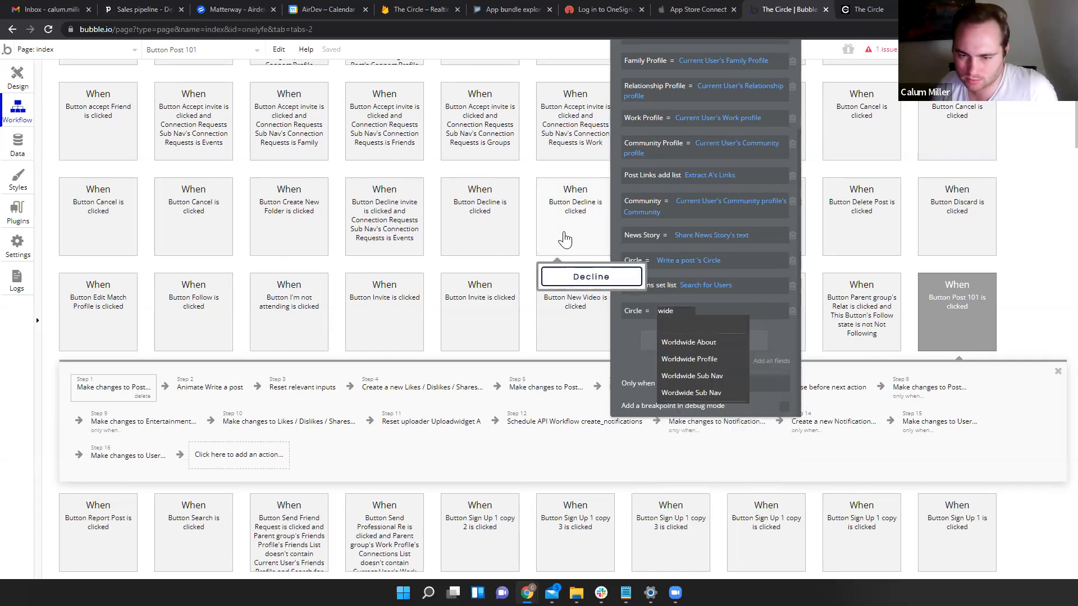
{"action": "key", "text": "BackSpace"}
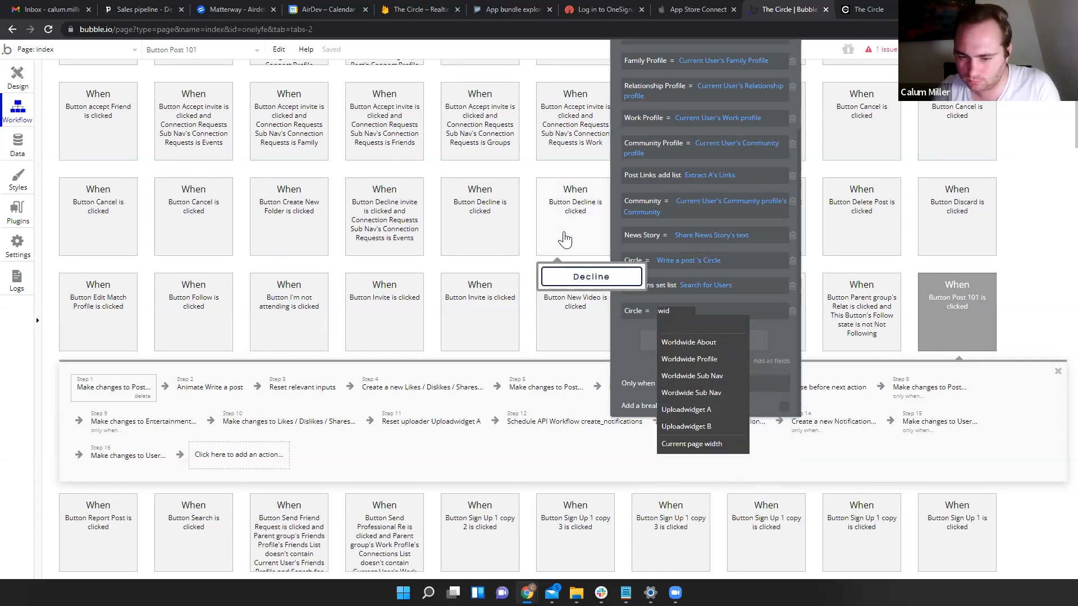
{"action": "left_click", "coordinate": [708, 410]}
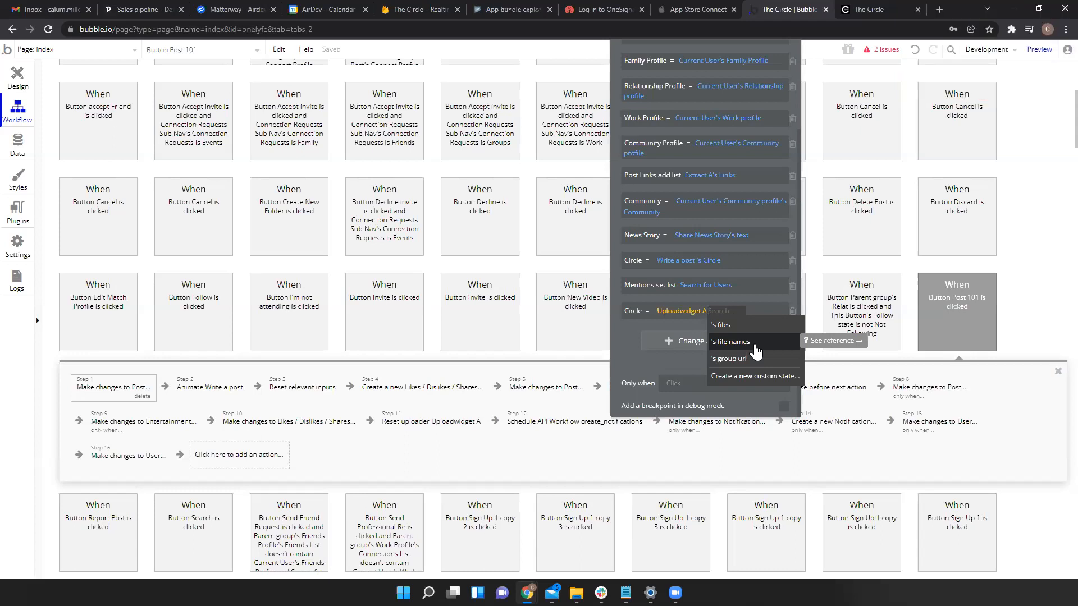
- Hide the Write a post group and expand Feed 1, Feed RG and Post to select Media 1
{"action": "left_click", "coordinate": [11, 76]}
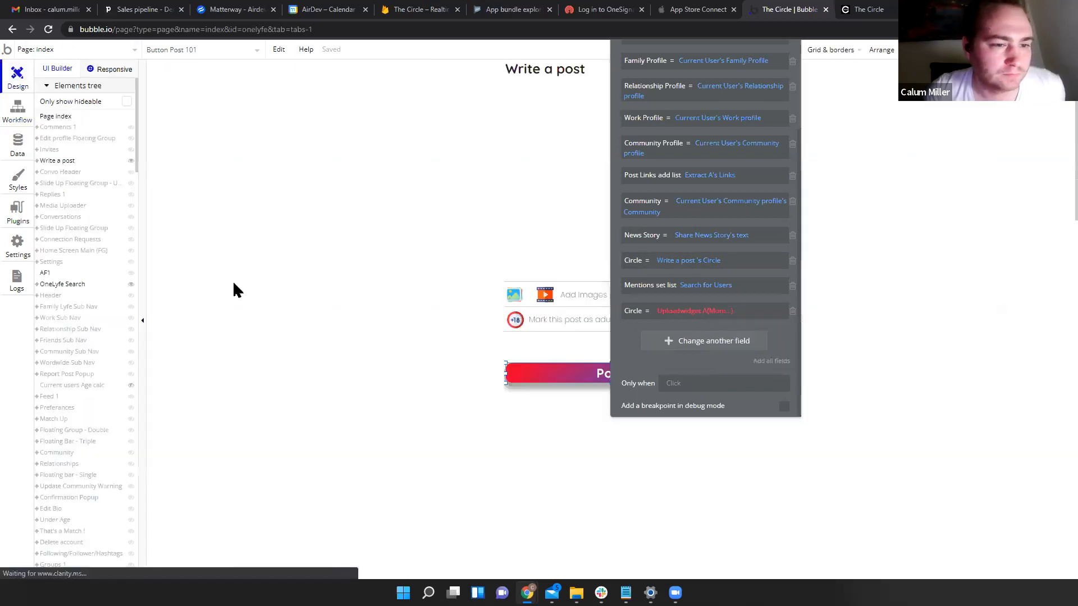
{"action": "left_click", "coordinate": [130, 162]}
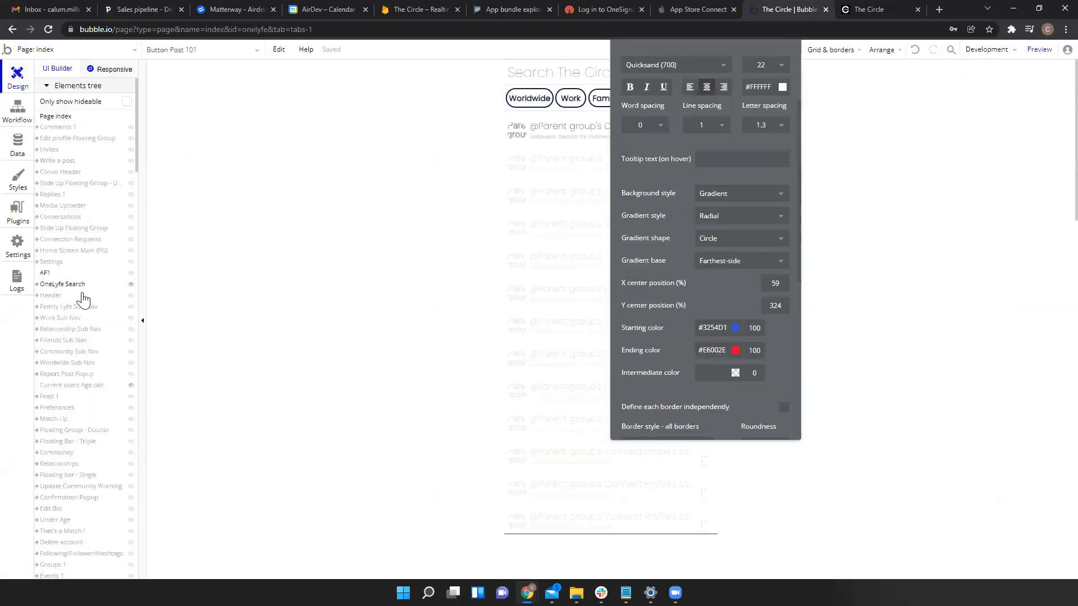
{"action": "left_click", "coordinate": [50, 397]}
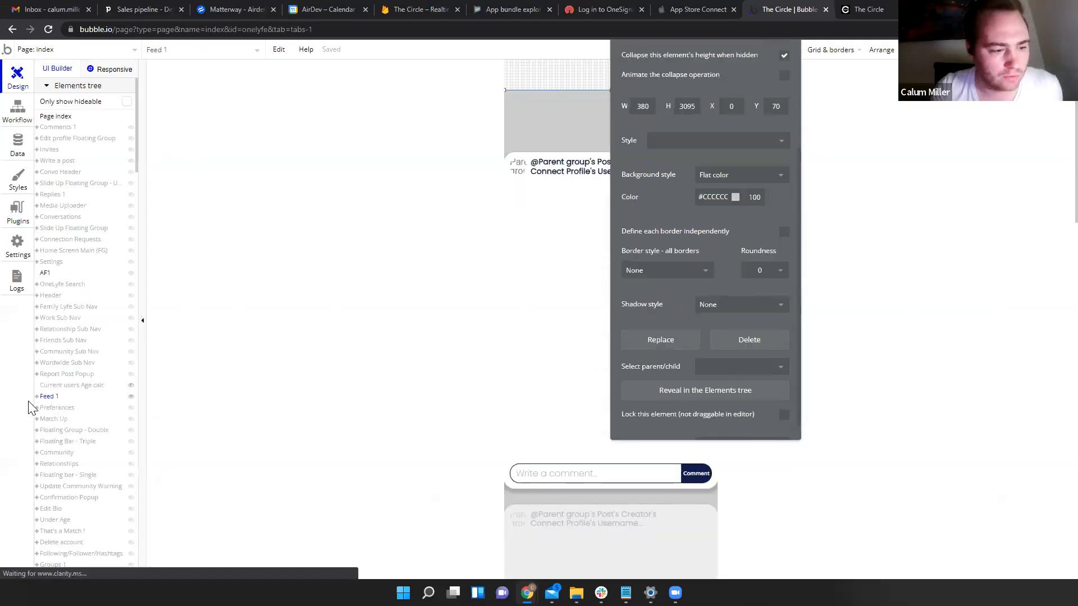
{"action": "left_click", "coordinate": [37, 397]}
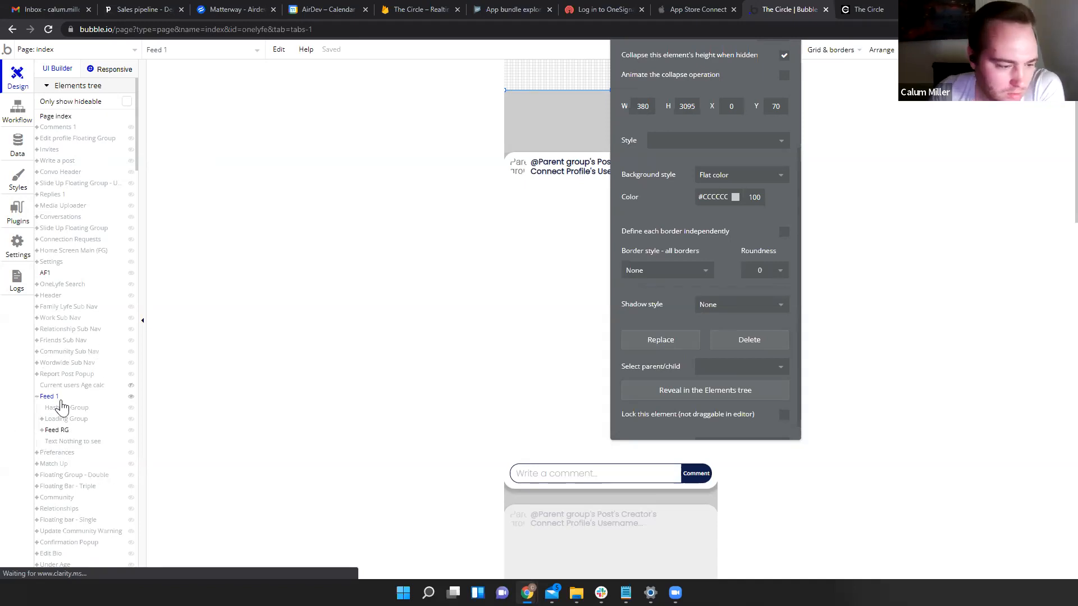
{"action": "left_click", "coordinate": [42, 431]}
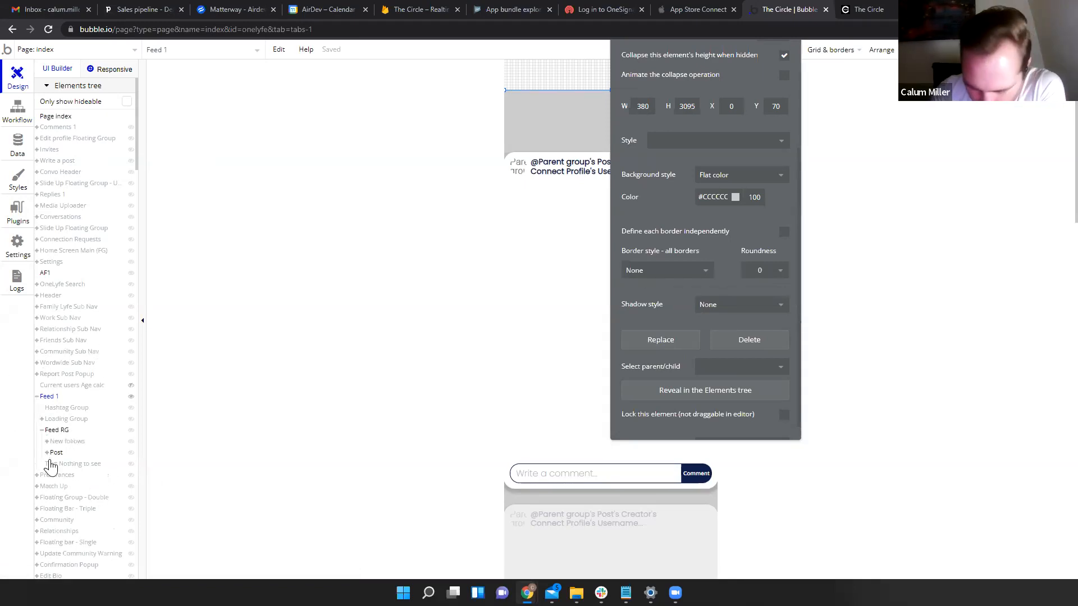
{"action": "left_click", "coordinate": [47, 453]}
{"action": "scroll", "coordinate": [72, 511], "scroll_direction": "down", "scroll_amount": 1}
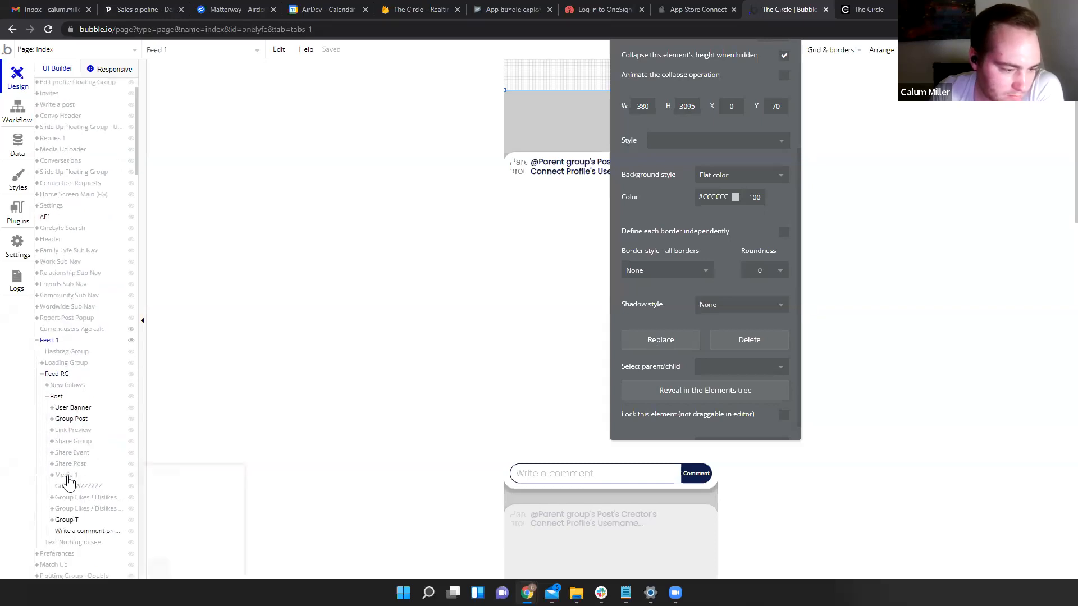
{"action": "left_click", "coordinate": [60, 476]}
- Drill through Group Post, New Slider and Inside Group, check BubbleVideo A, then select Image Z
{"action": "left_click_drag", "start_coordinate": [638, 413], "coordinate": [277, 293]}
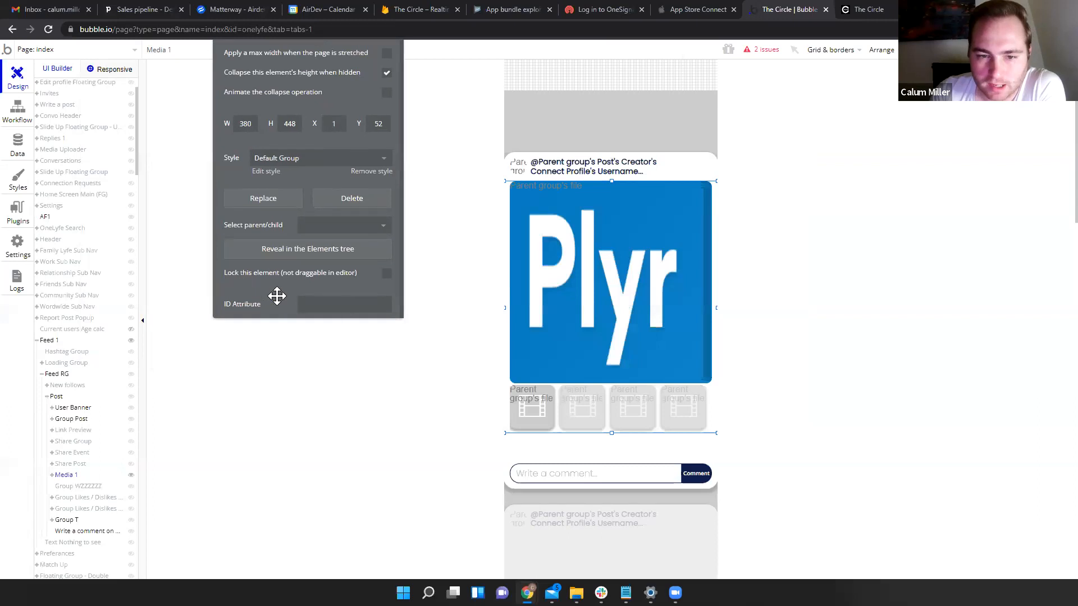
{"action": "left_click", "coordinate": [51, 475]}
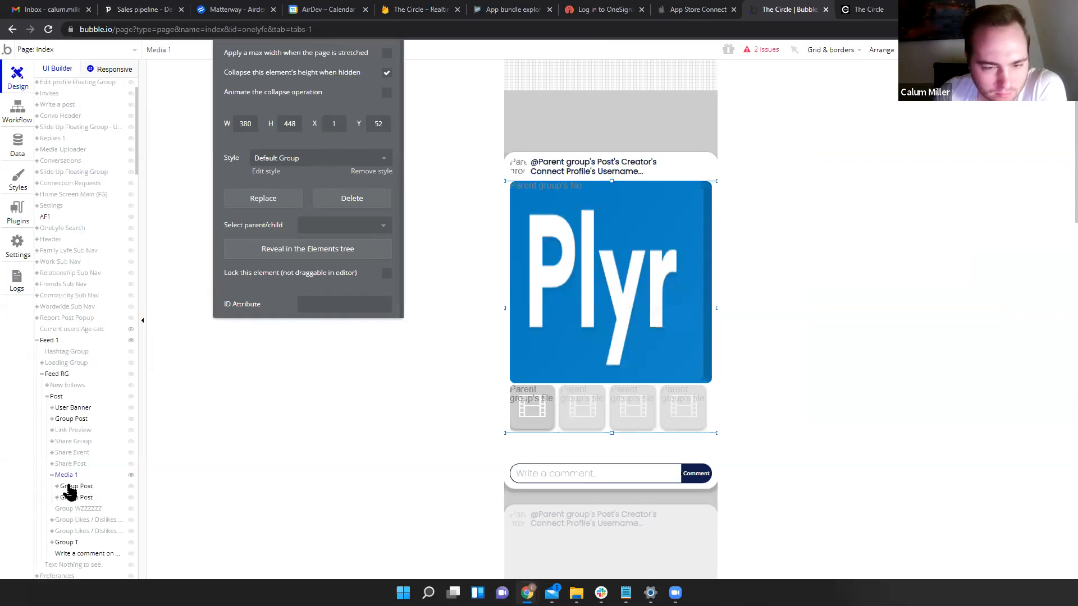
{"action": "left_click", "coordinate": [68, 486]}
{"action": "left_click", "coordinate": [57, 486]}
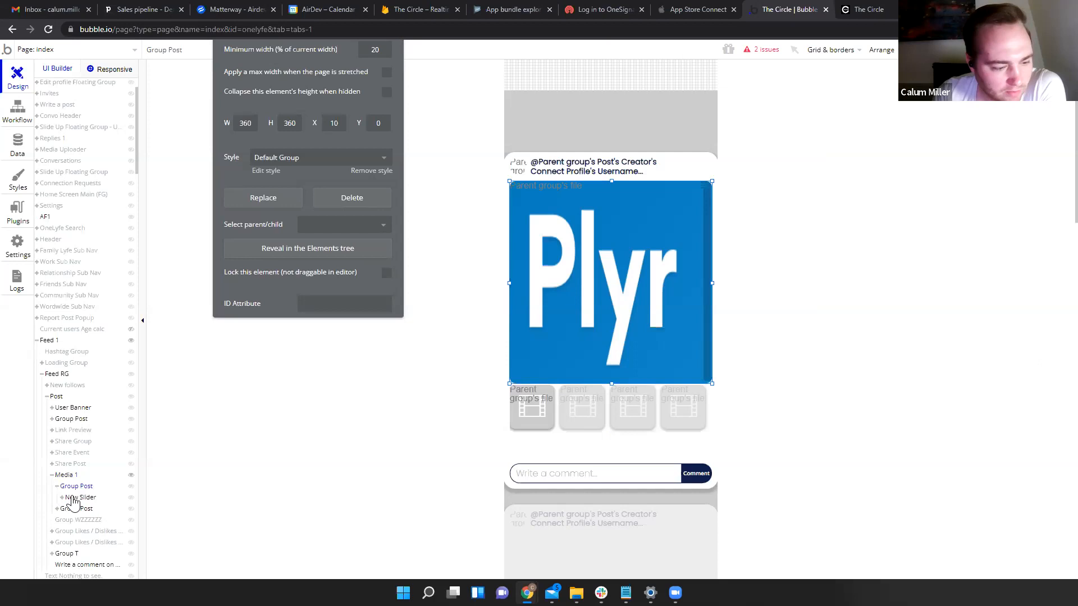
{"action": "left_click", "coordinate": [62, 497]}
{"action": "left_click", "coordinate": [68, 508]}
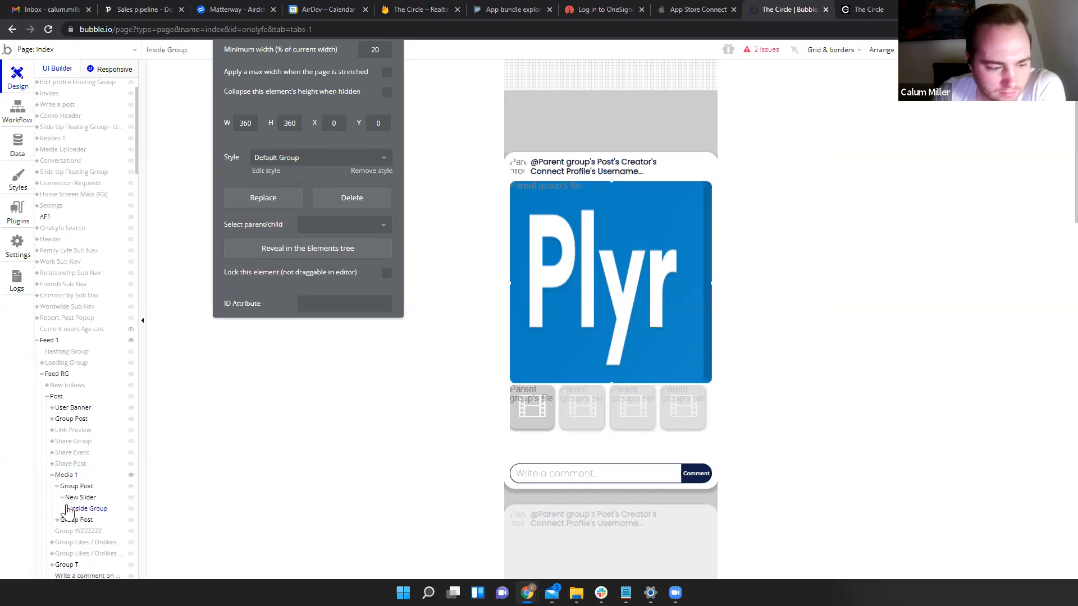
{"action": "left_click", "coordinate": [66, 508]}
{"action": "scroll", "coordinate": [73, 503], "scroll_direction": "down", "scroll_amount": 2}
{"action": "left_click", "coordinate": [107, 419]}
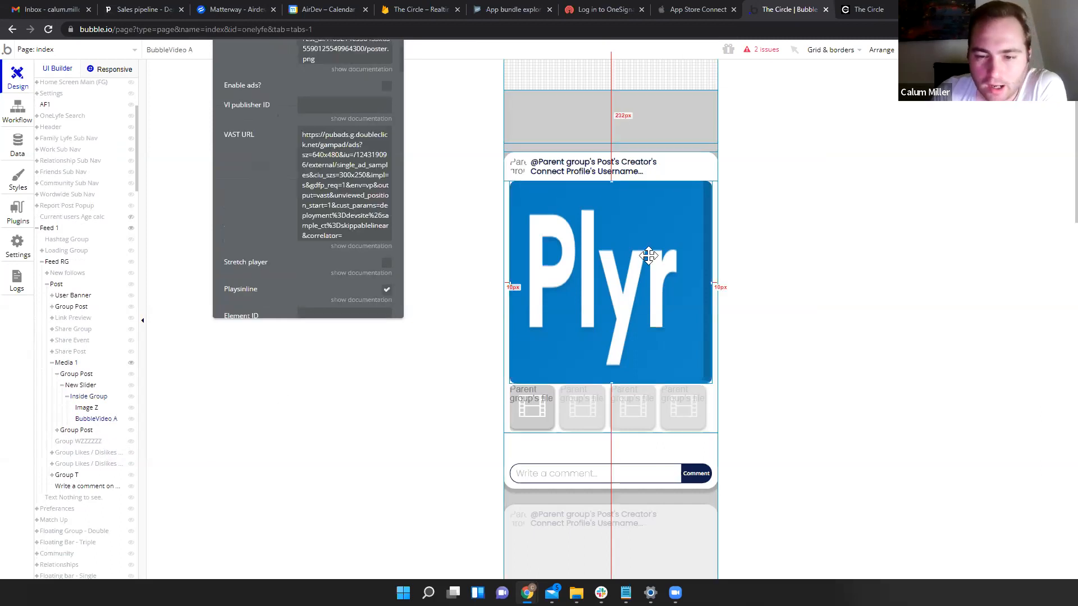
{"action": "left_click_drag", "start_coordinate": [221, 185], "coordinate": [414, 32]}
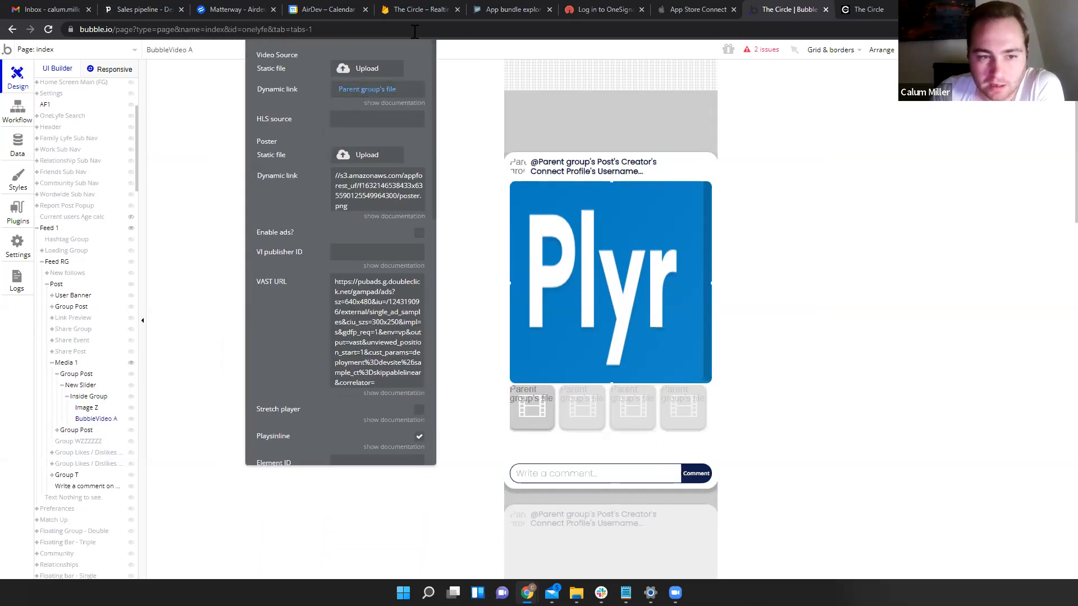
{"action": "left_click", "coordinate": [87, 408]}
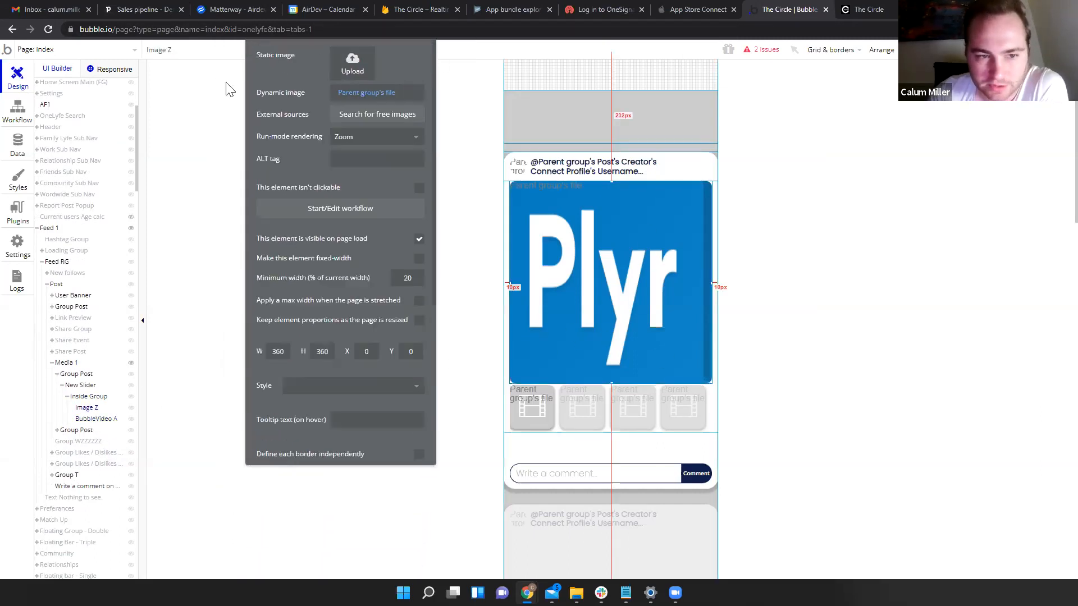
{"action": "scroll", "coordinate": [306, 196], "scroll_direction": "up", "scroll_amount": 3}
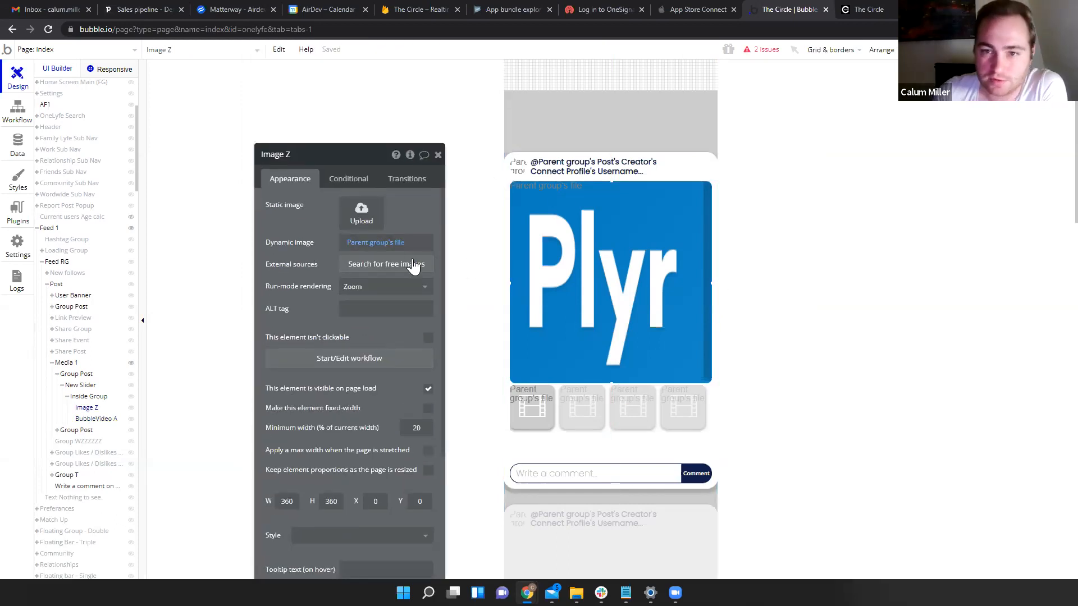
{"action": "left_click", "coordinate": [867, 9]}
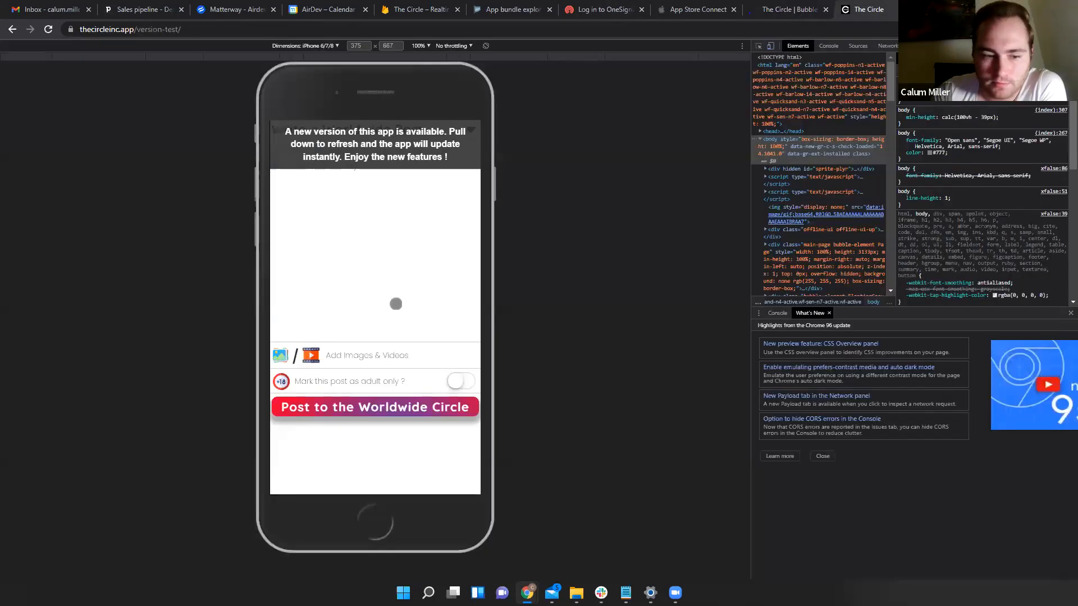
{"action": "left_click", "coordinate": [802, 10]}
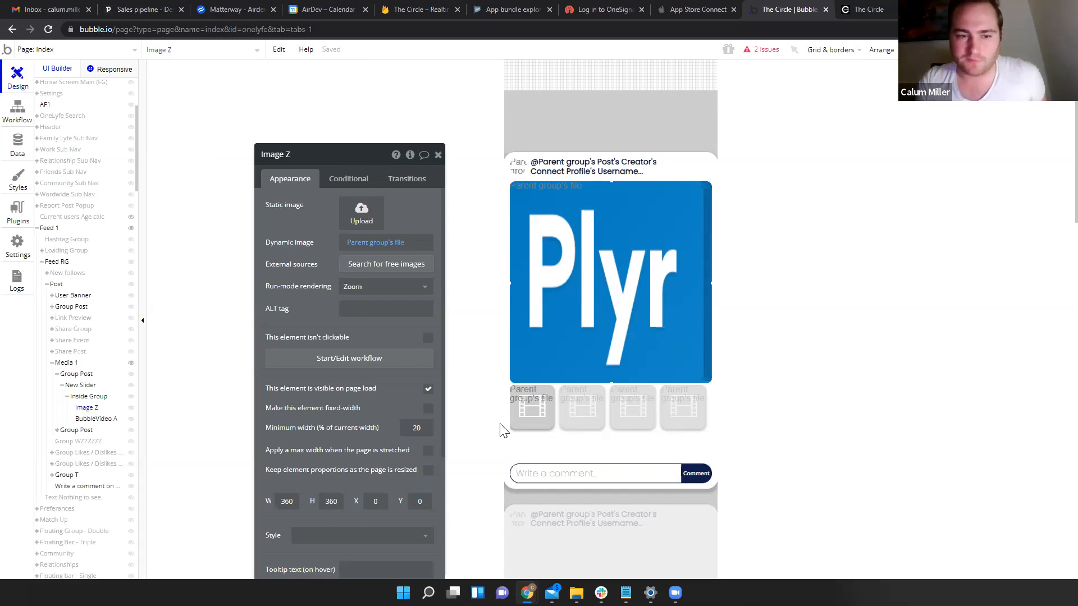
{"action": "left_click", "coordinate": [403, 243]}
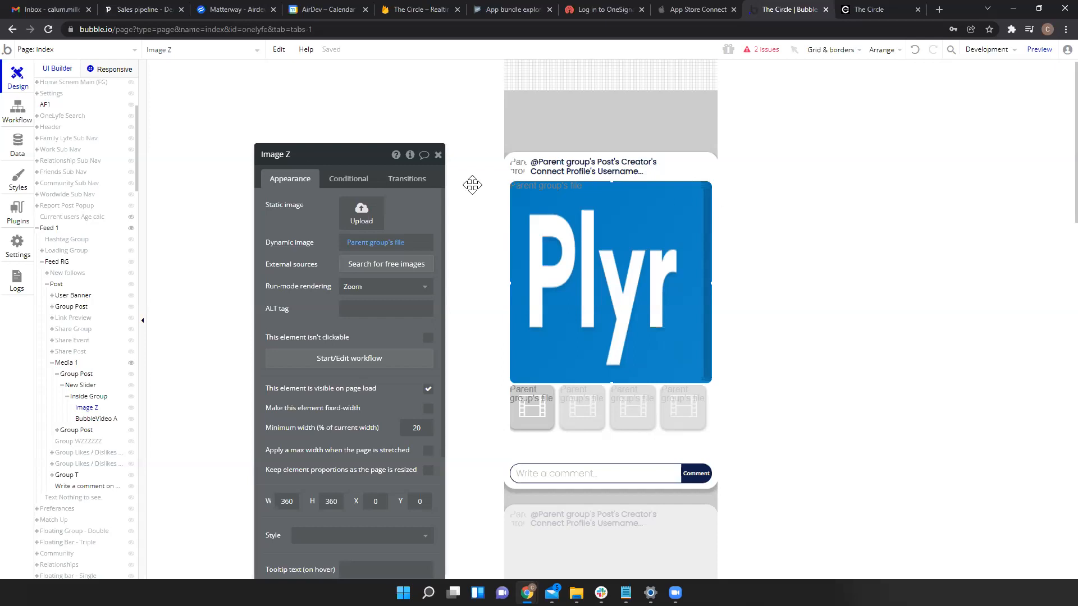
{"action": "scroll", "coordinate": [59, 491], "scroll_direction": "down", "scroll_amount": 10}
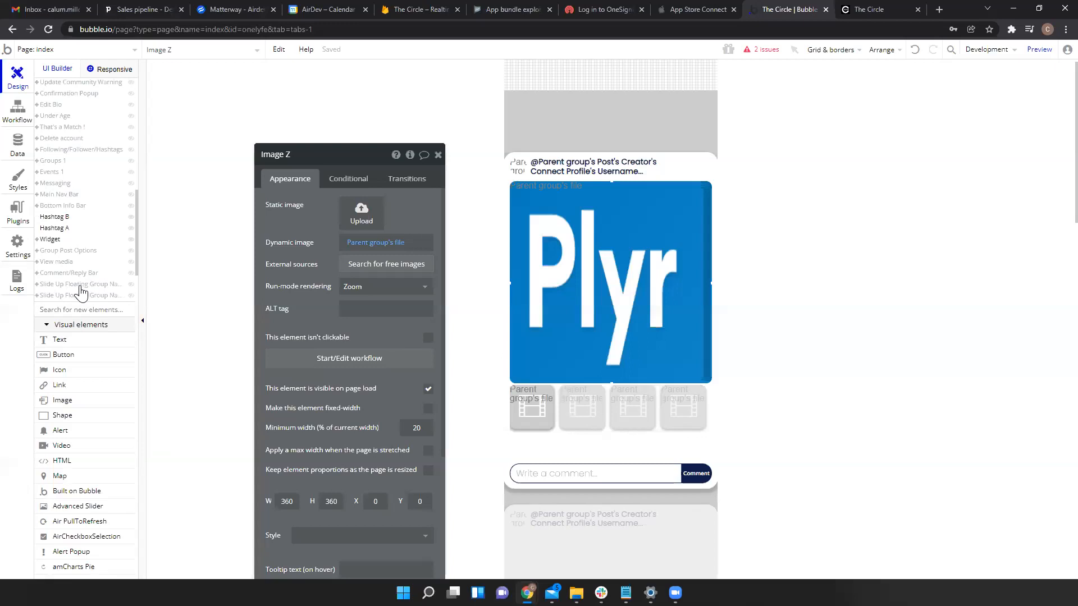
- Select the Slide Up Floating Group Nav Bar to reveal its Discard and Upload buttons
{"action": "left_click", "coordinate": [81, 288]}
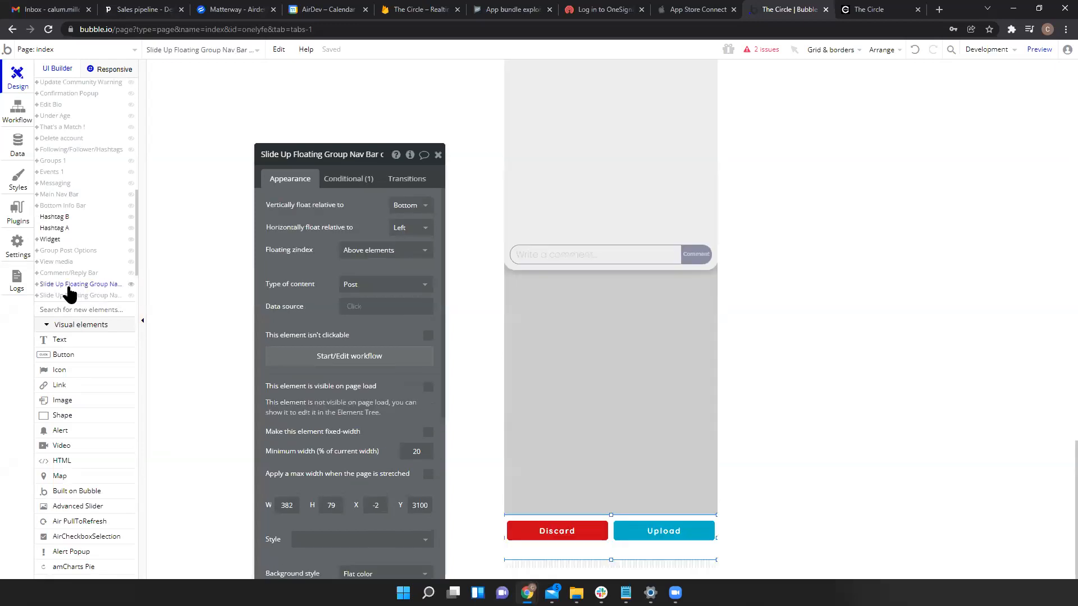
{"action": "left_click", "coordinate": [38, 284]}
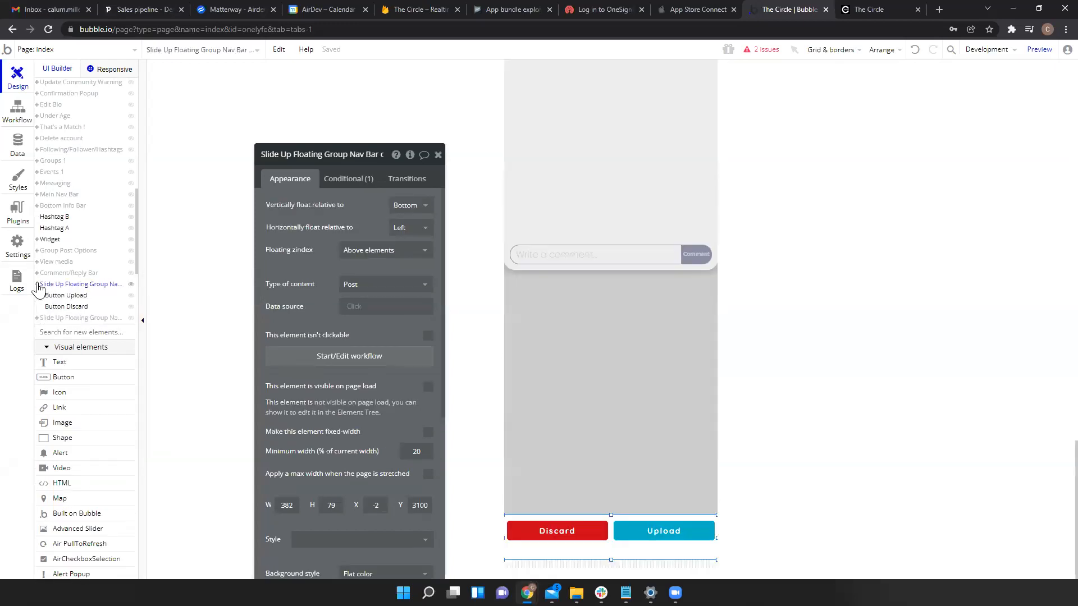
{"action": "left_click", "coordinate": [38, 286]}
{"action": "right_click", "coordinate": [45, 286]}
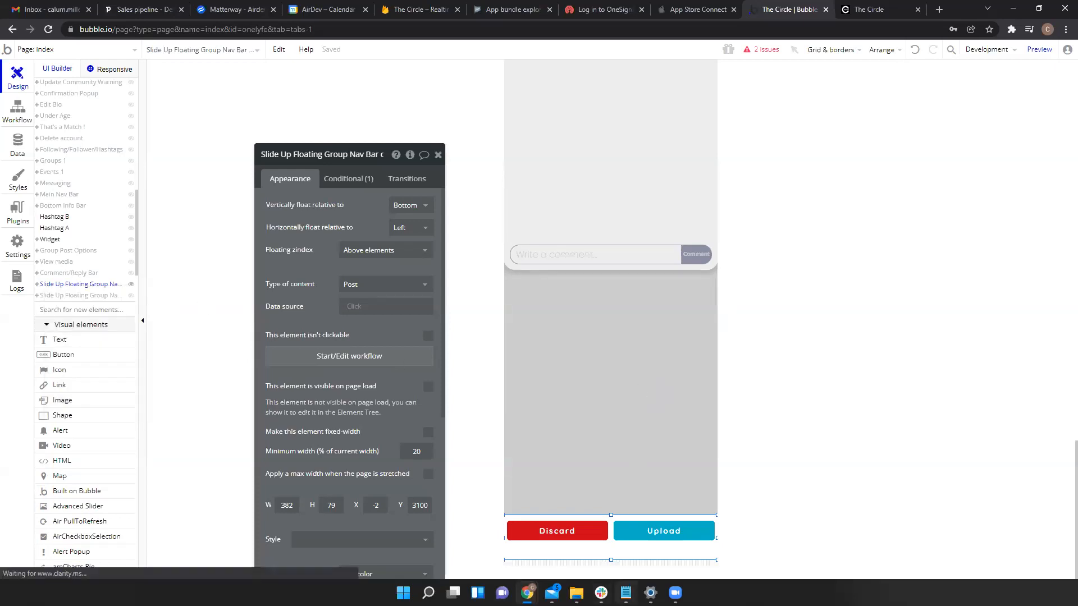
{"action": "left_click", "coordinate": [626, 593]}
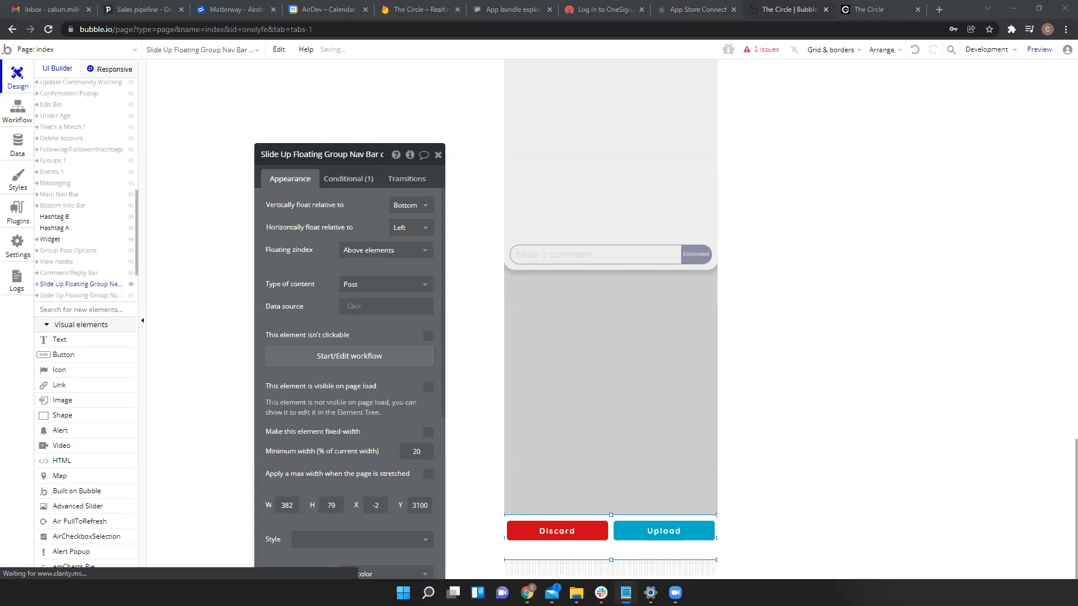
{"action": "left_click", "coordinate": [688, 557]}
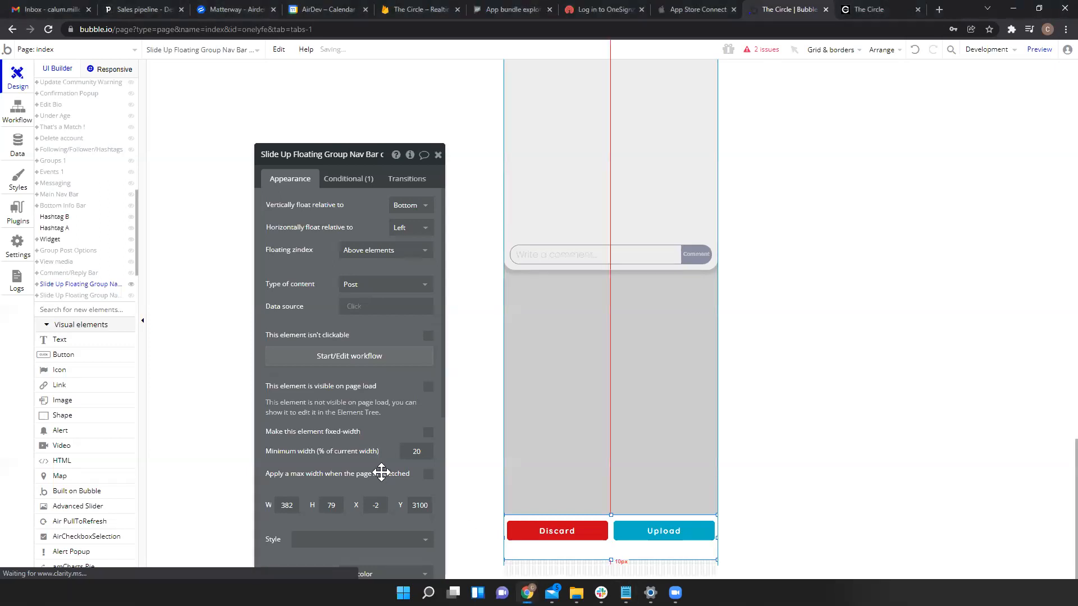
- Check the floating nav bar's placement at the page bottom, then deselect it
{"action": "scroll", "coordinate": [362, 318], "scroll_direction": "down", "scroll_amount": 2}
{"action": "scroll", "coordinate": [361, 320], "scroll_direction": "up", "scroll_amount": 2}
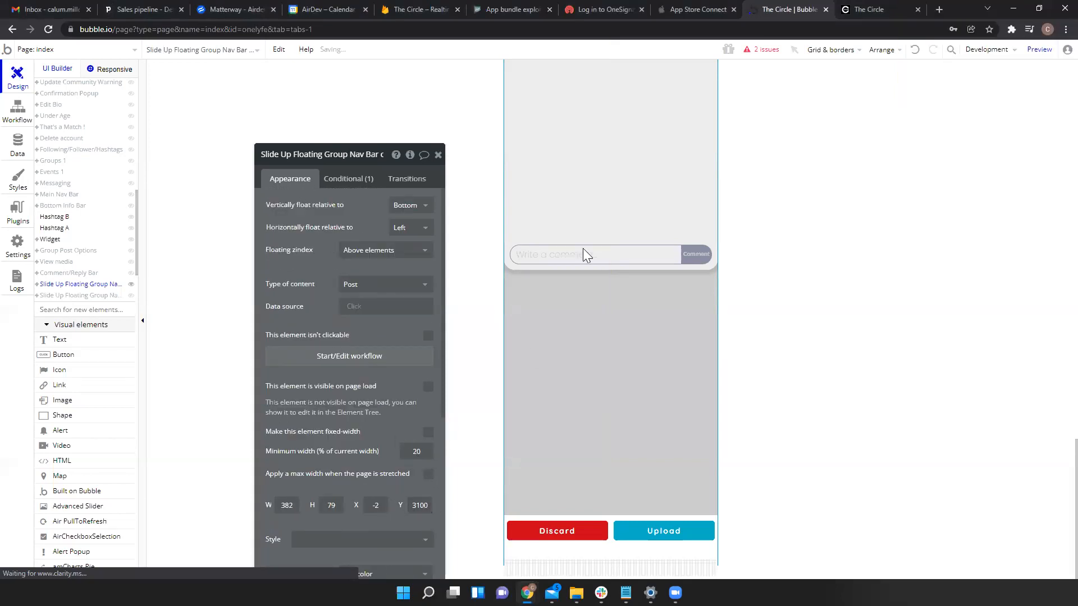
{"action": "scroll", "coordinate": [490, 242], "scroll_direction": "down", "scroll_amount": 1}
{"action": "left_click", "coordinate": [528, 557]}
{"action": "left_click_drag", "start_coordinate": [527, 557], "coordinate": [531, 562]}
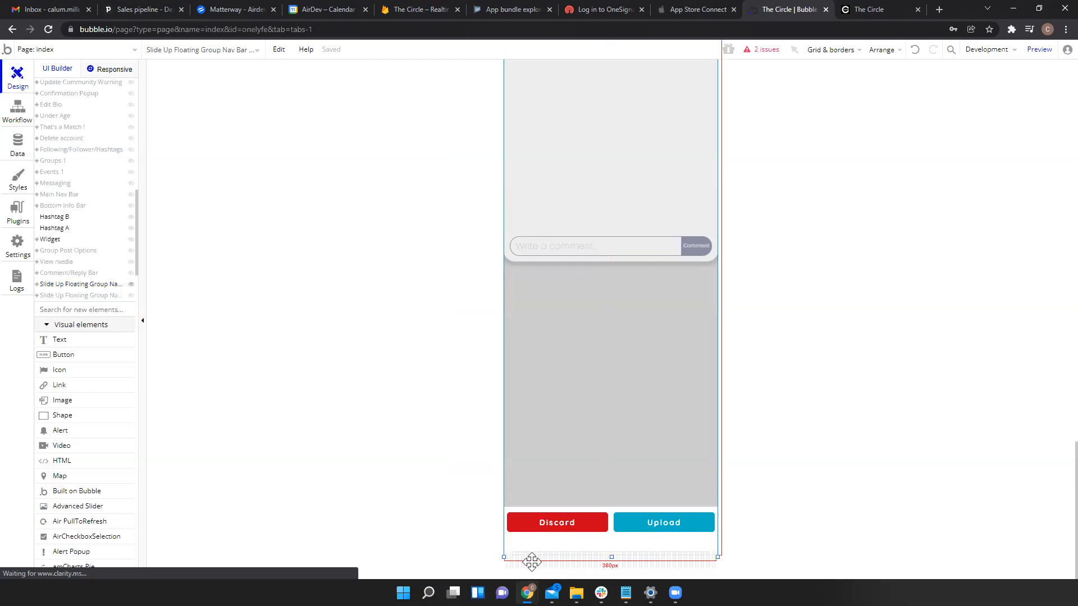
{"action": "left_click", "coordinate": [739, 344]}
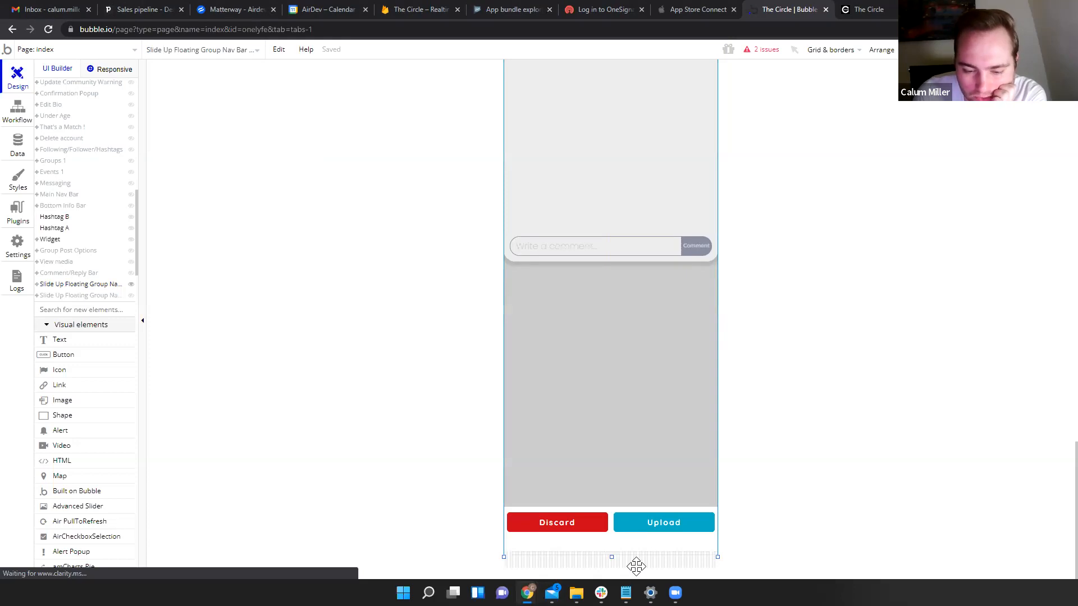
- Change the index page height from 3189 to 3174 in the page properties
{"action": "double_click", "coordinate": [884, 209]}
{"action": "left_click_drag", "start_coordinate": [394, 317], "coordinate": [347, 316]}
{"action": "type", "text": "3174"}
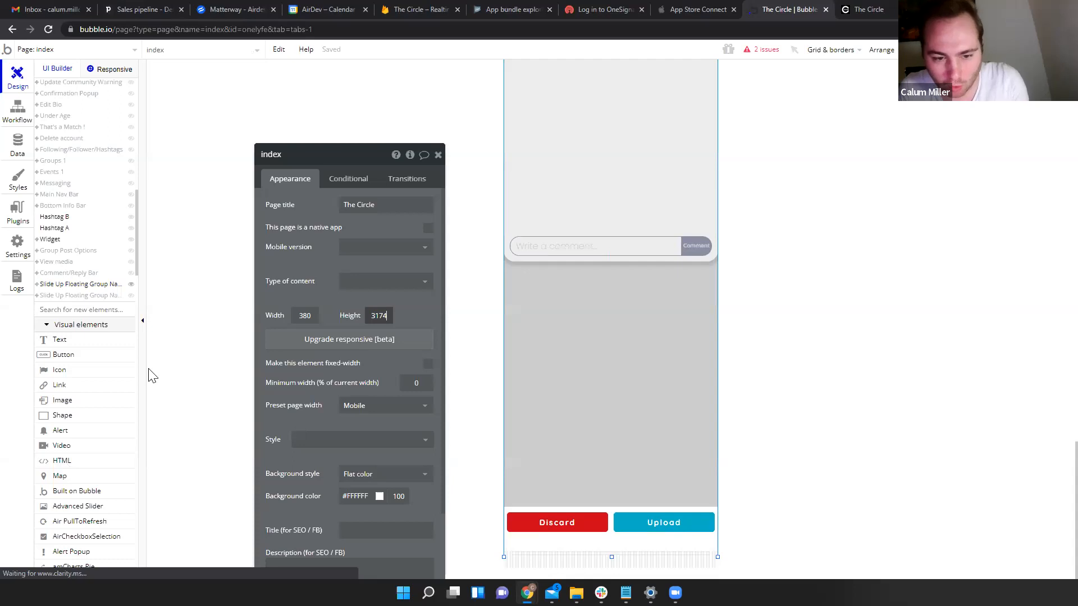
{"action": "left_click", "coordinate": [331, 258]}
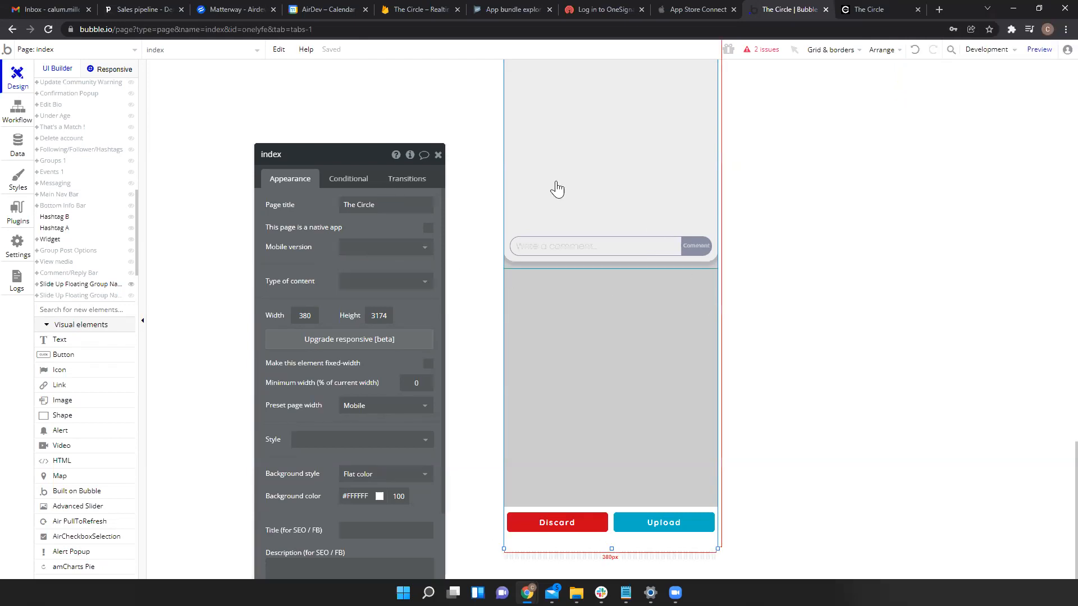
{"action": "left_click_drag", "start_coordinate": [306, 286], "coordinate": [272, 251]}
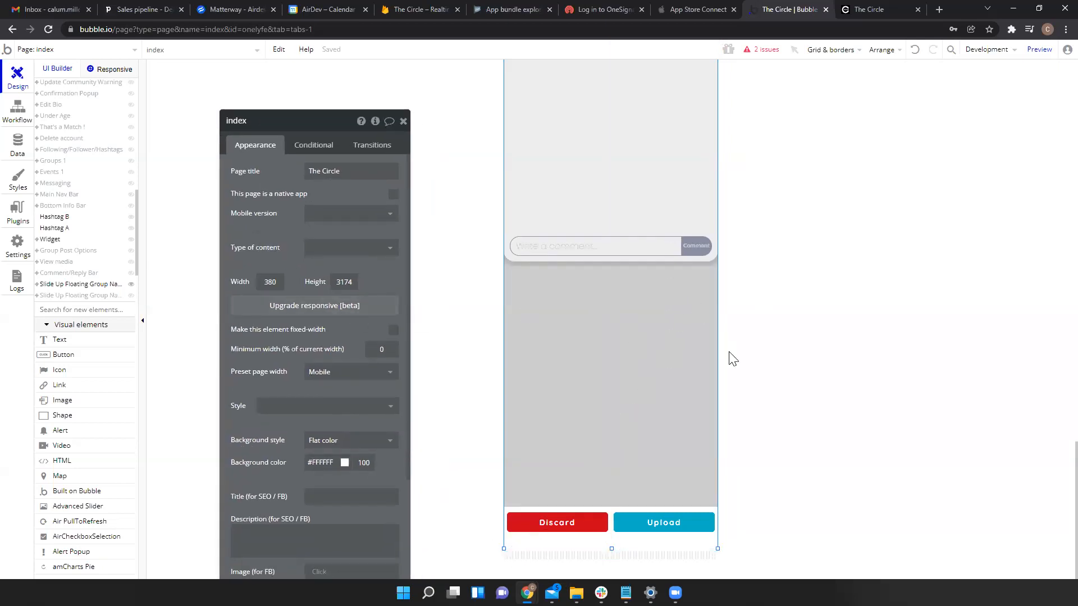
{"action": "scroll", "coordinate": [729, 353], "scroll_direction": "up", "scroll_amount": 4}
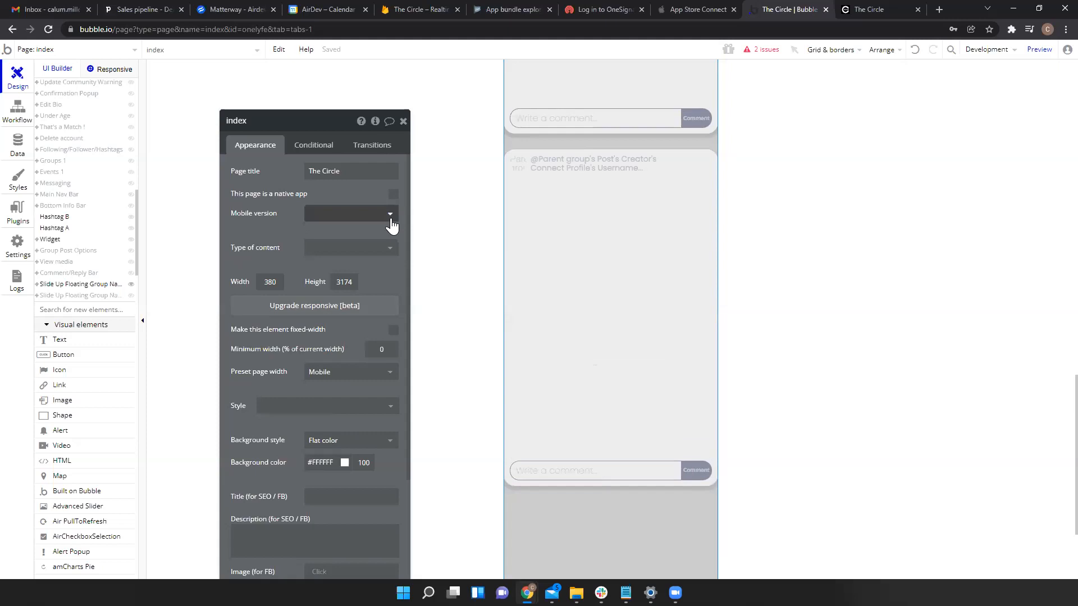
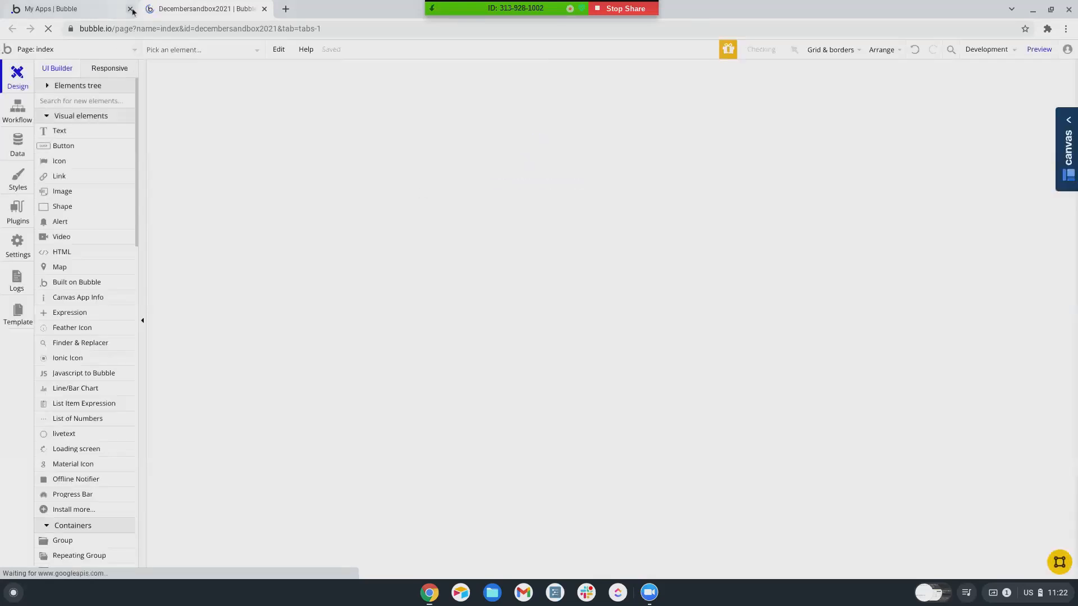
- Close the My Apps tab and add a new blank page named dropdown_play
{"action": "left_click", "coordinate": [130, 8]}
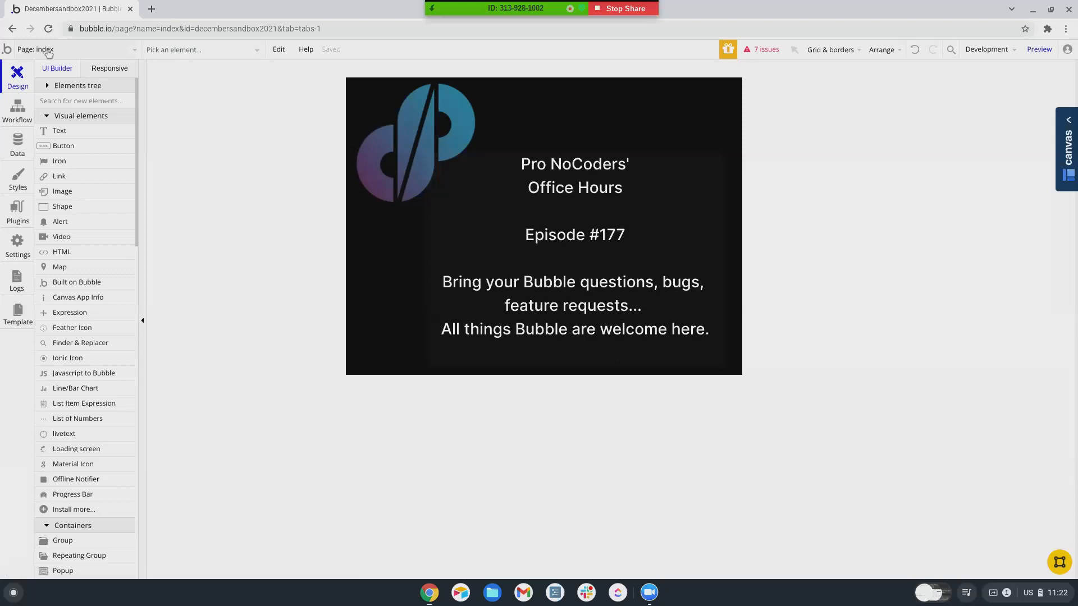
{"action": "left_click", "coordinate": [48, 53]}
{"action": "left_click", "coordinate": [50, 249]}
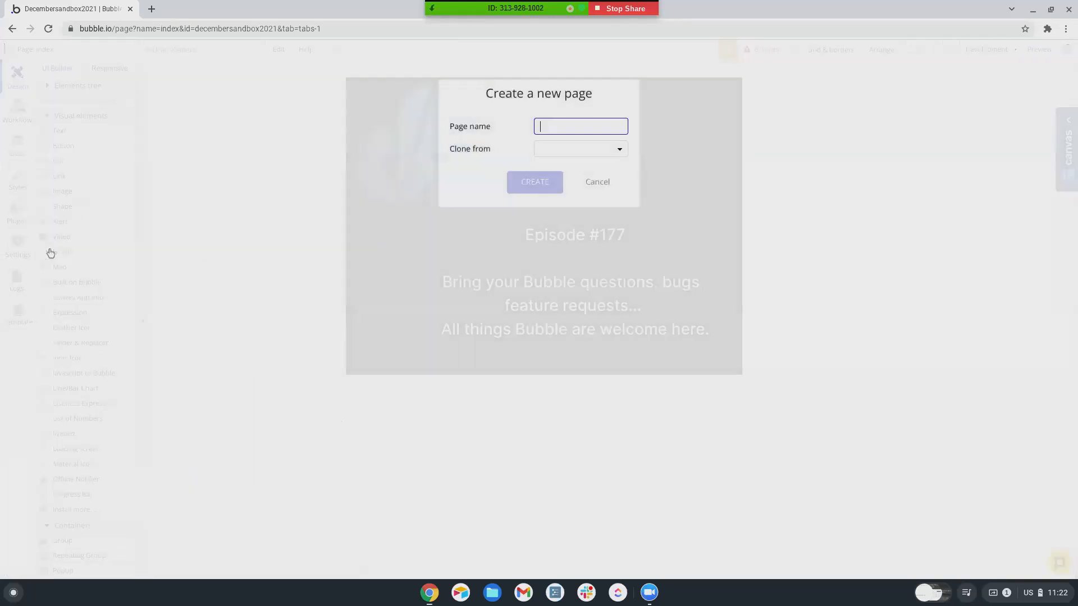
{"action": "type", "text": "dropdo"}
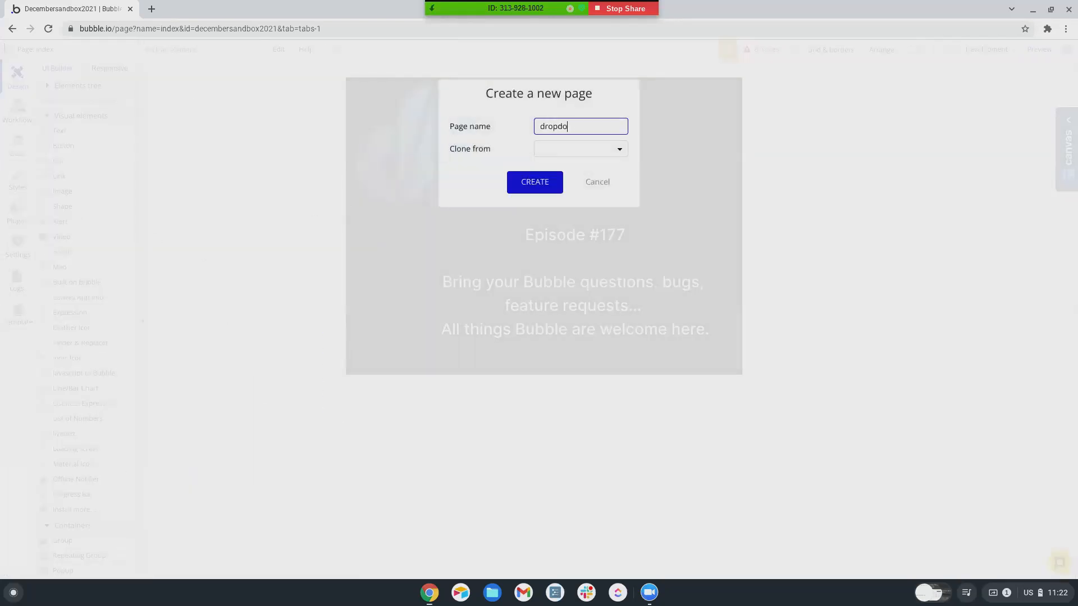
{"action": "type", "text": "wn_play"}
{"action": "key", "text": "Return"}
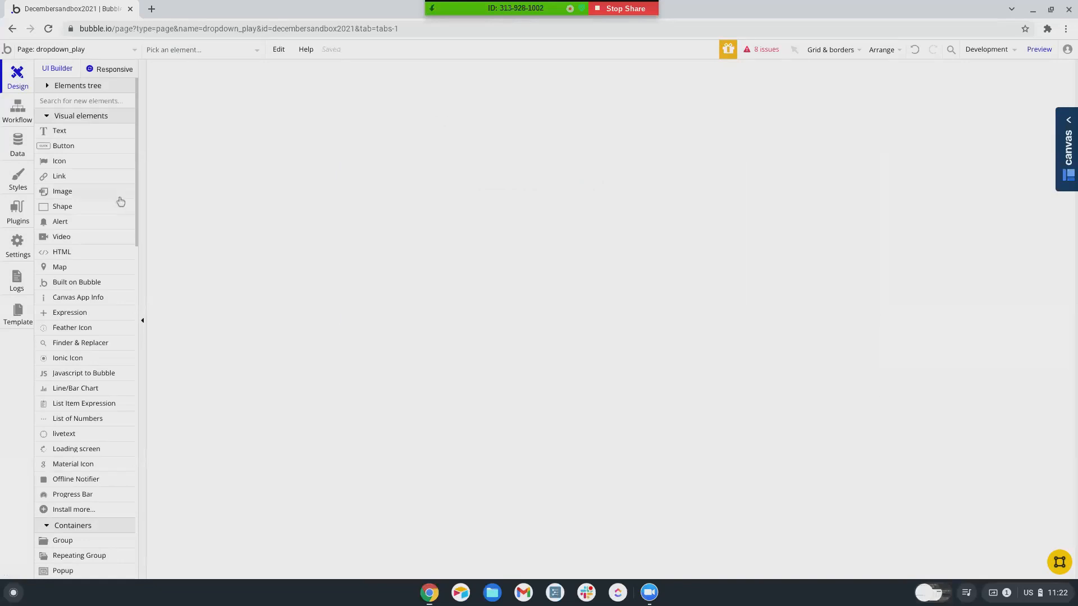
- Place a Dropdown input, Dropdown A, near the top of the page
{"action": "scroll", "coordinate": [82, 312], "scroll_direction": "down", "scroll_amount": 4}
{"action": "scroll", "coordinate": [83, 313], "scroll_direction": "down", "scroll_amount": 4}
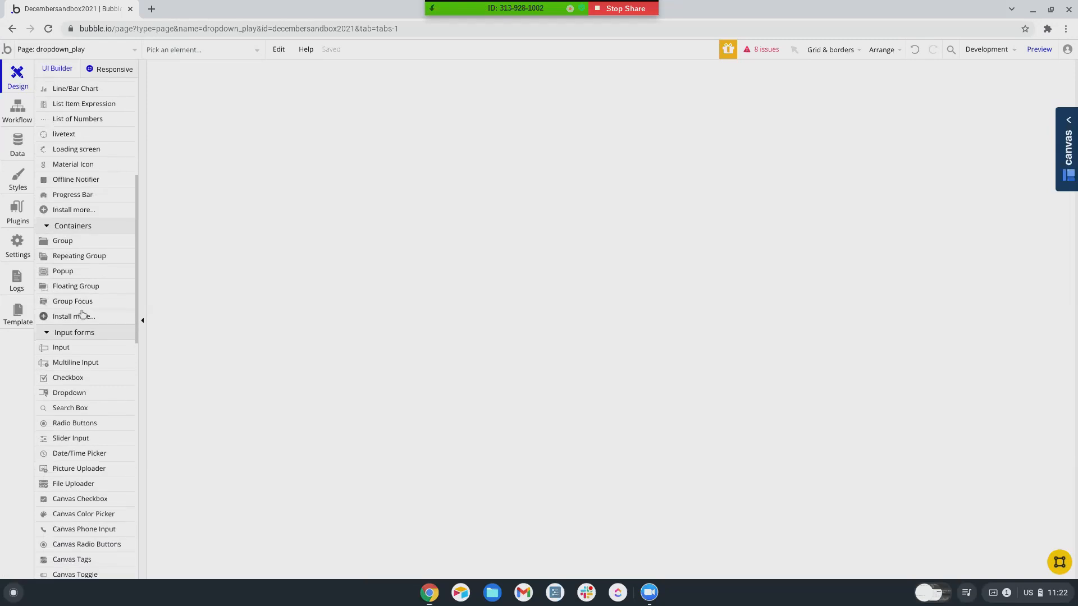
{"action": "left_click", "coordinate": [76, 295]}
{"action": "mouse_move", "coordinate": [453, 98]}
{"action": "left_mouse_down"}
{"action": "mouse_move", "coordinate": [510, 142]}
{"action": "mouse_move", "coordinate": [506, 120]}
{"action": "mouse_move", "coordinate": [574, 123]}
{"action": "left_mouse_up"}
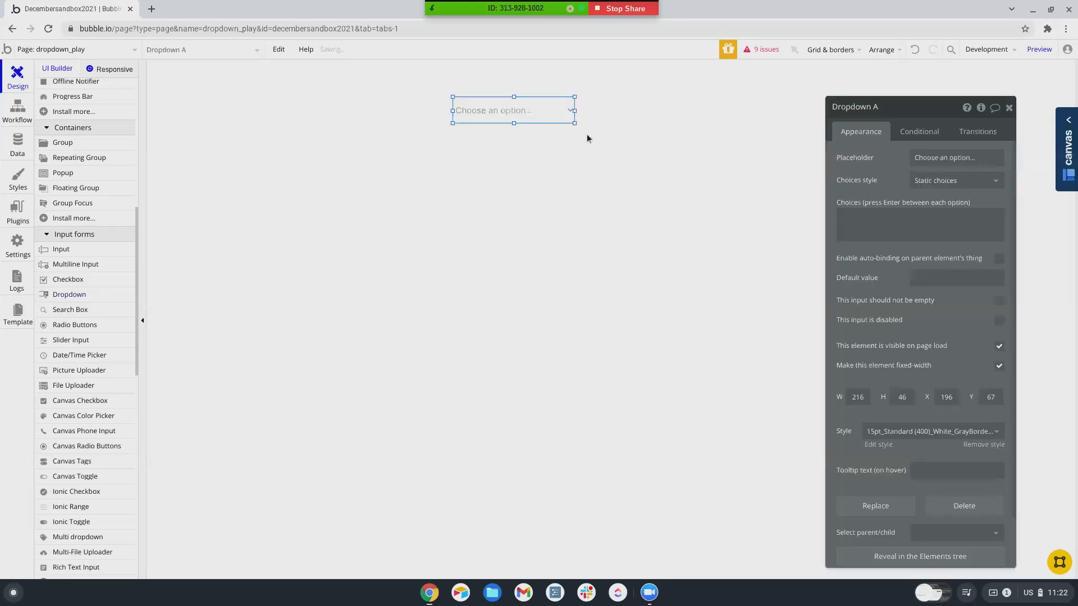
- Switch Dropdown A's choices style to Dynamic choices
{"action": "left_click", "coordinate": [926, 183]}
{"action": "left_click", "coordinate": [930, 214]}
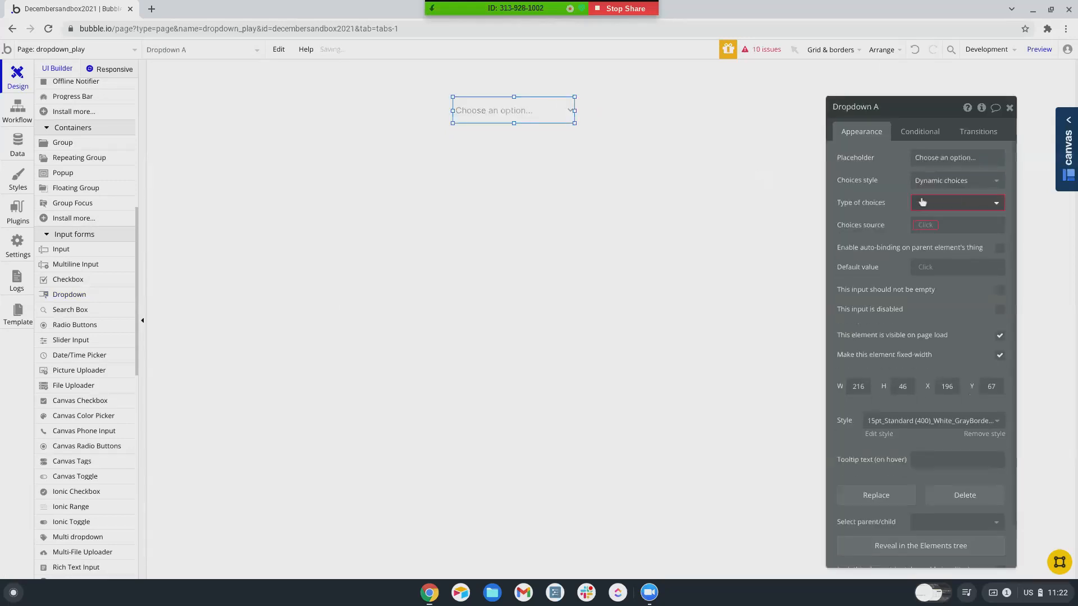
{"action": "scroll", "coordinate": [943, 308], "scroll_direction": "down", "scroll_amount": 8}
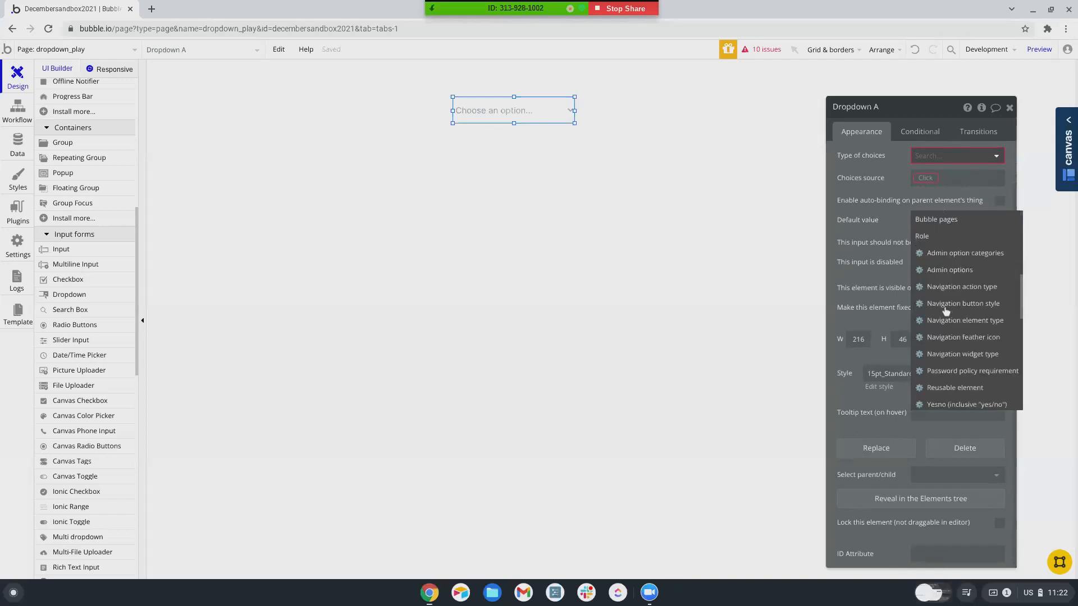
{"action": "scroll", "coordinate": [945, 311], "scroll_direction": "down", "scroll_amount": 5}
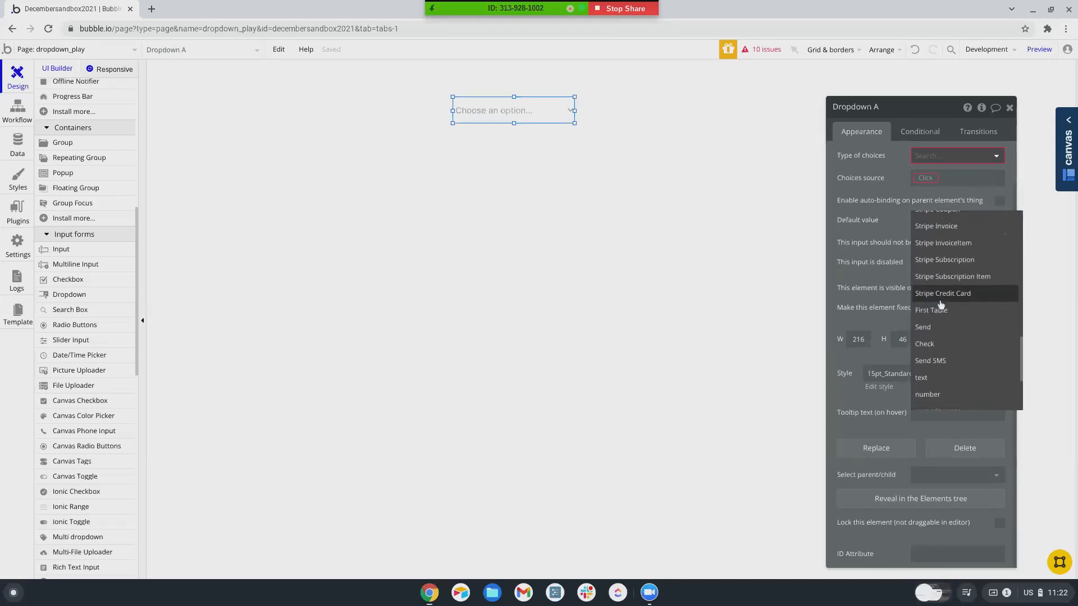
{"action": "scroll", "coordinate": [941, 305], "scroll_direction": "down", "scroll_amount": 10}
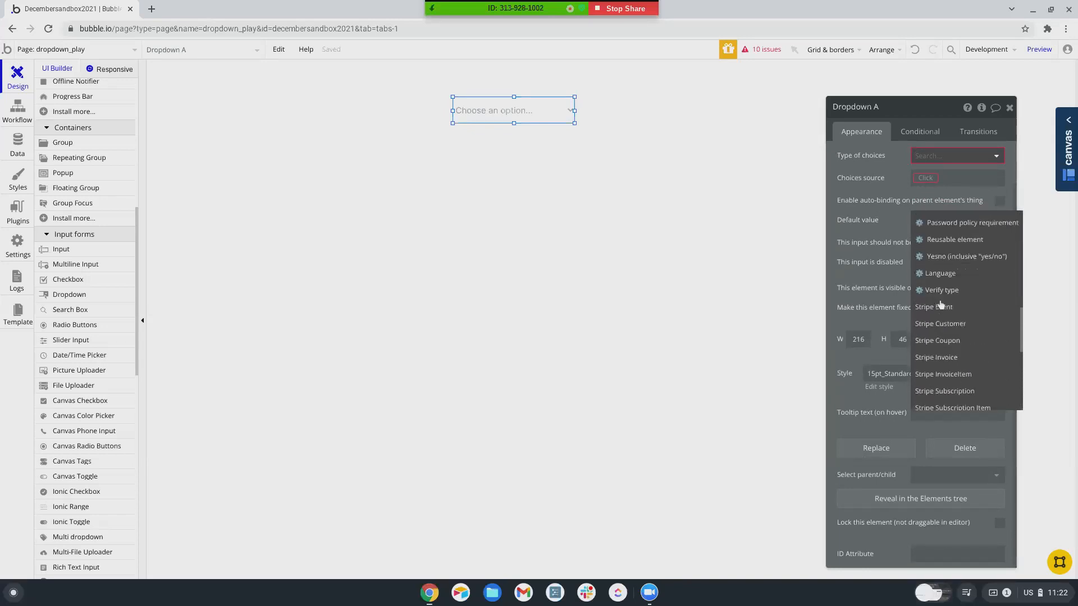
{"action": "scroll", "coordinate": [941, 305], "scroll_direction": "up", "scroll_amount": 20}
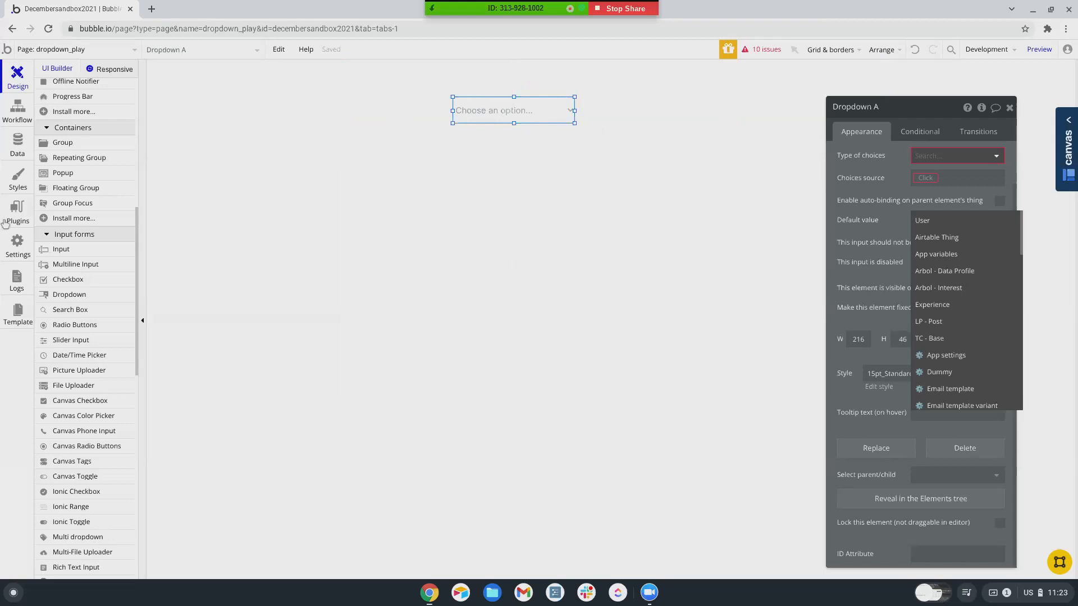
- Create a new option set named 'Dropdown Choices (OS)' under Data > Option sets
{"action": "left_click", "coordinate": [17, 143]}
{"action": "left_click", "coordinate": [277, 91]}
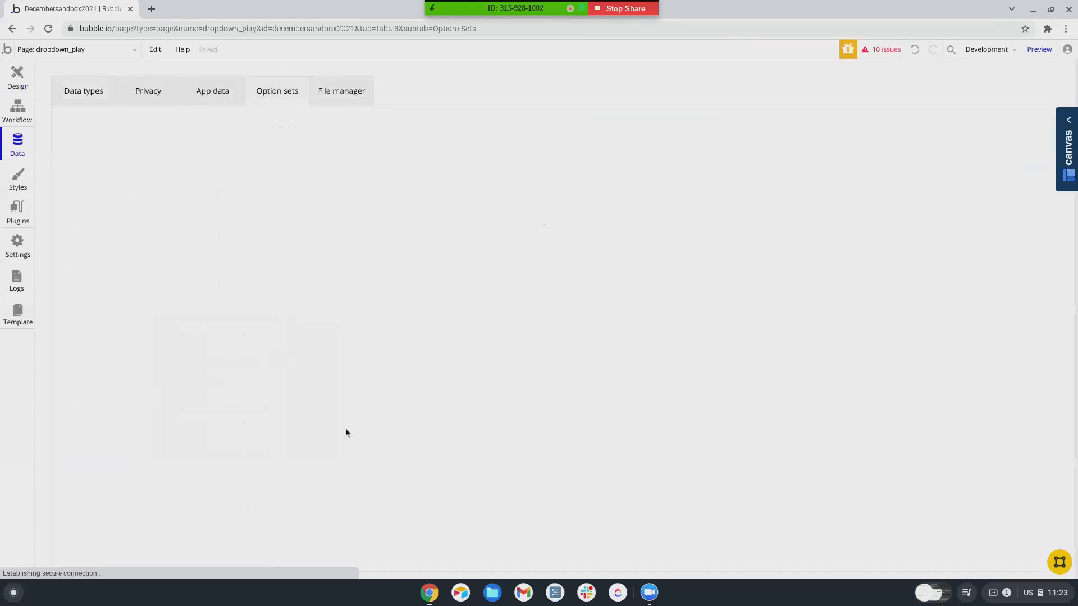
{"action": "left_click", "coordinate": [194, 477]}
{"action": "type", "text": "Dropdown Choi"}
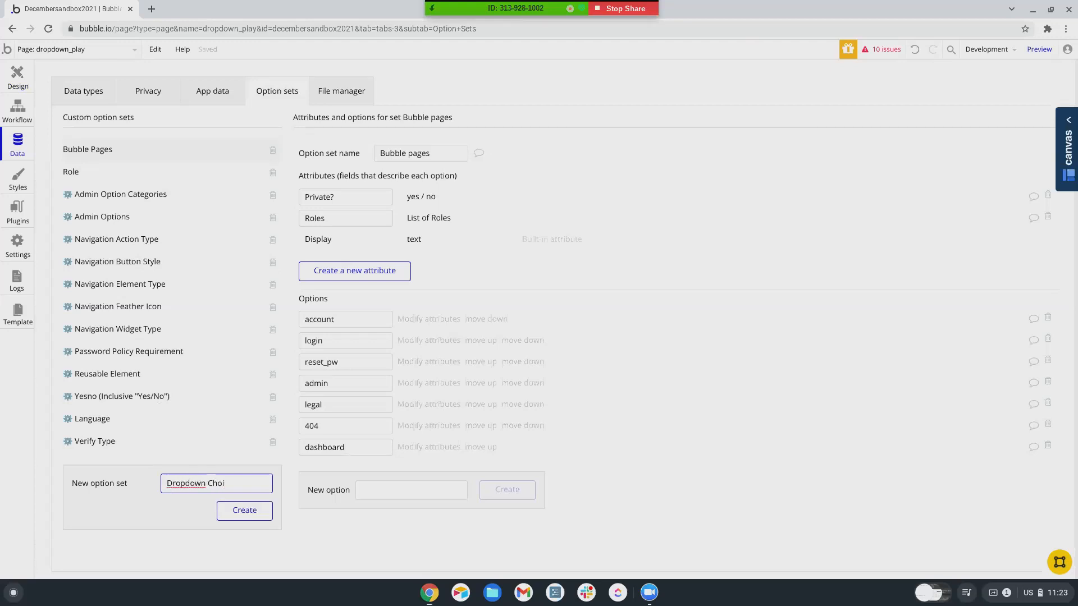
{"action": "type", "text": "ces (OS)"}
{"action": "left_click", "coordinate": [247, 510]}
- Add the options Choice 1, Choice 2 and Choice 3 to the set
{"action": "left_click", "coordinate": [395, 292]}
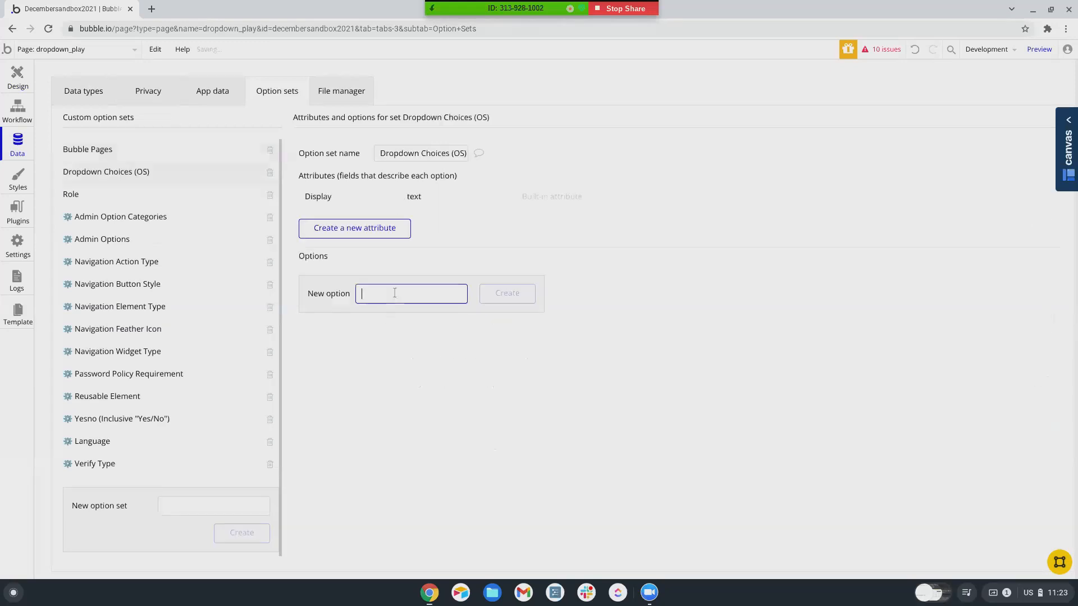
{"action": "type", "text": "Choice 1"}
{"action": "key", "text": "Return"}
{"action": "type", "text": "Choice 2"}
{"action": "key", "text": "Return"}
{"action": "type", "text": "Choice 3"}
{"action": "key", "text": "Return"}
{"action": "left_click", "coordinate": [14, 90]}
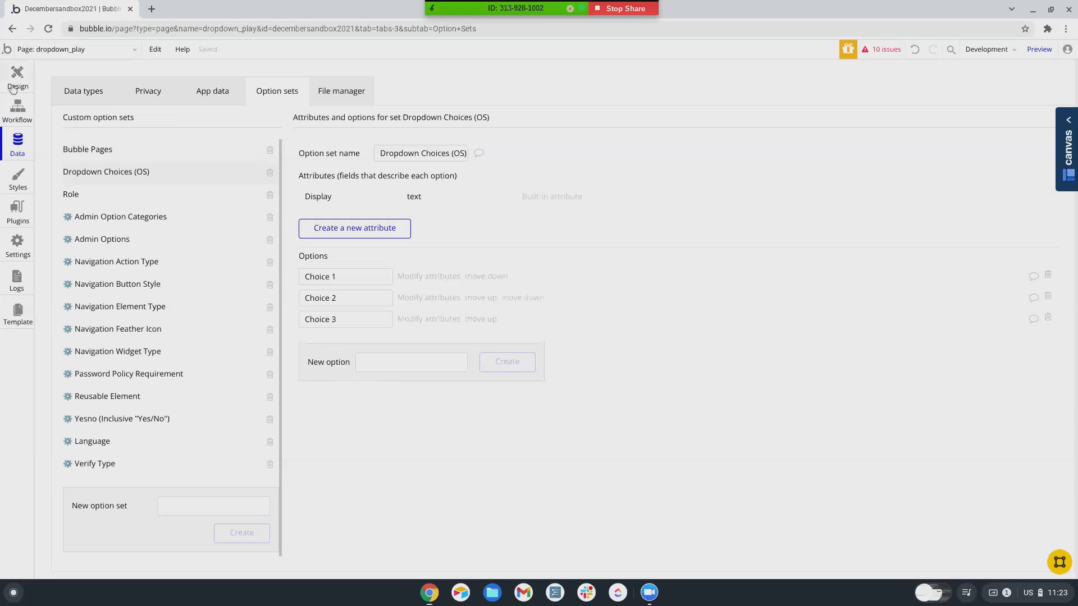
- Set Dropdown A's type to Dropdown Choices (OS), source All Dropdown Choices (OS), caption Current option's Display
{"action": "left_click", "coordinate": [966, 205]}
{"action": "scroll", "coordinate": [958, 315], "scroll_direction": "down", "scroll_amount": 5}
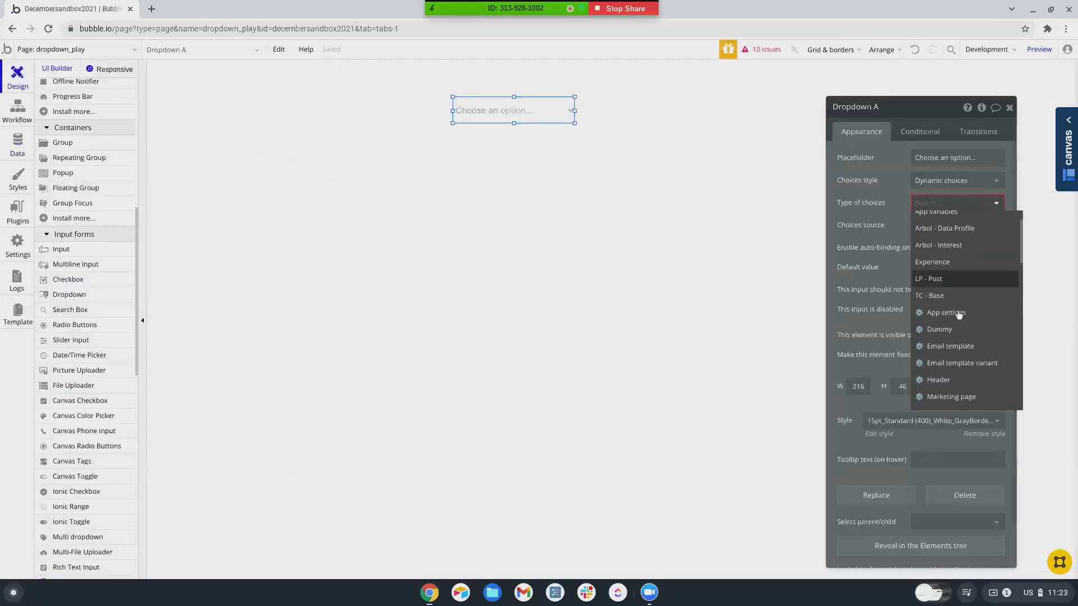
{"action": "left_click", "coordinate": [952, 255]}
{"action": "left_click", "coordinate": [931, 226]}
{"action": "left_click", "coordinate": [932, 246]}
{"action": "left_click", "coordinate": [975, 257]}
{"action": "left_click", "coordinate": [972, 259]}
{"action": "left_click", "coordinate": [936, 277]}
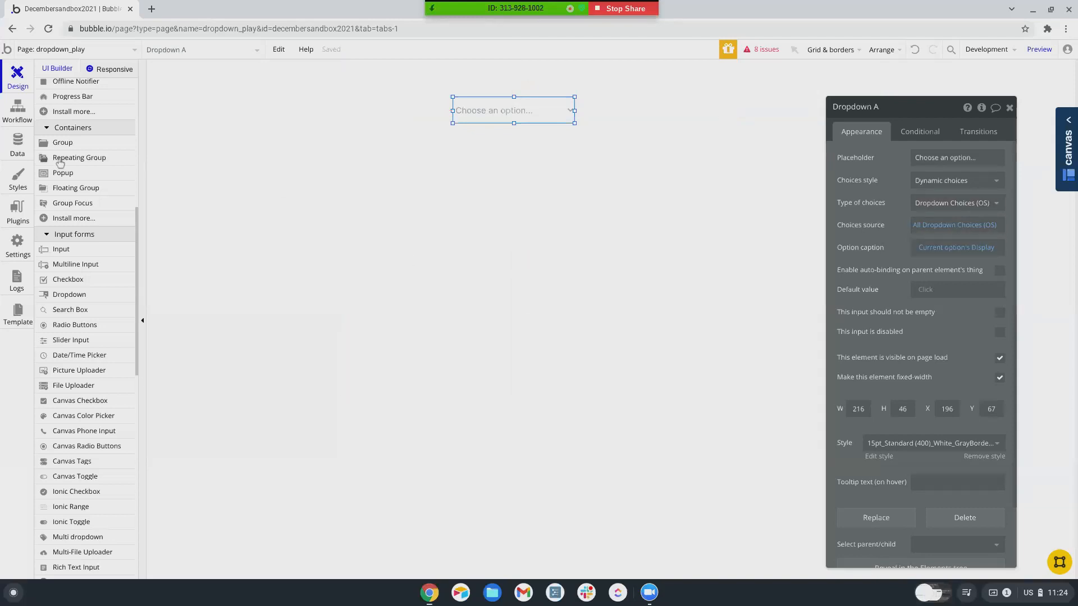
- Create a 'Dropdown Choices' option set with a Name text attribute
{"action": "left_click", "coordinate": [17, 146]}
{"action": "scroll", "coordinate": [116, 393], "scroll_direction": "down", "scroll_amount": 1}
{"action": "left_click", "coordinate": [228, 496]}
{"action": "type", "text": "Dropdown Choices"}
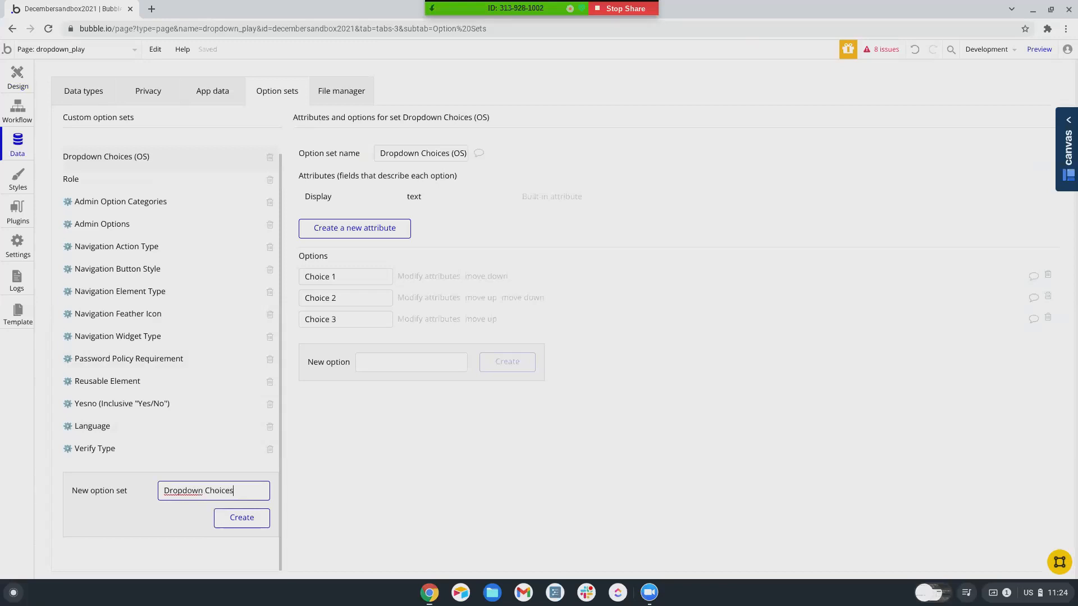
{"action": "left_click", "coordinate": [245, 521]}
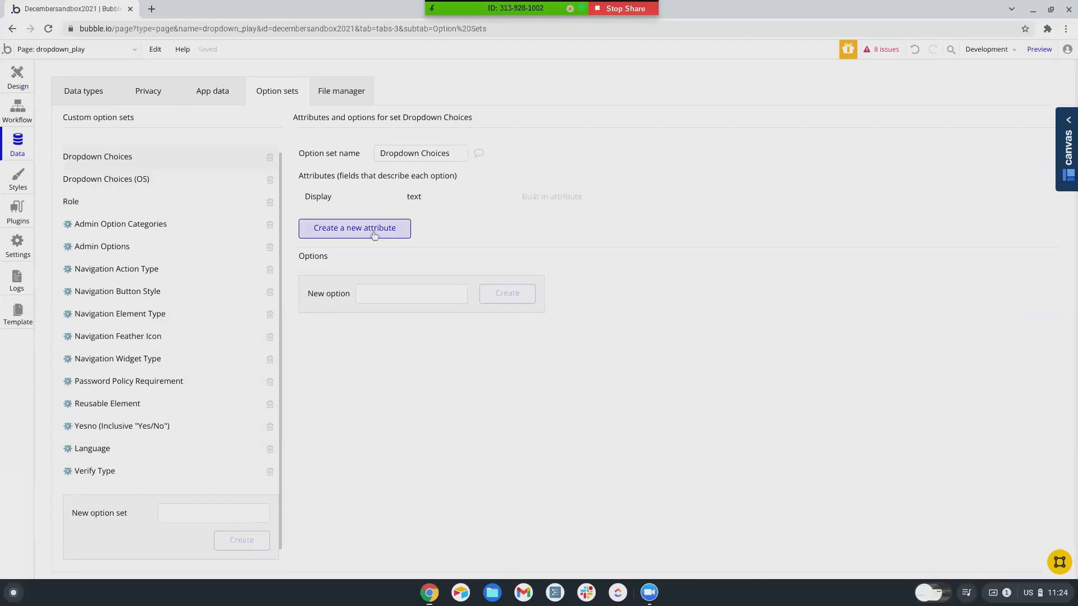
{"action": "left_click", "coordinate": [393, 231]}
{"action": "type", "text": "Name"}
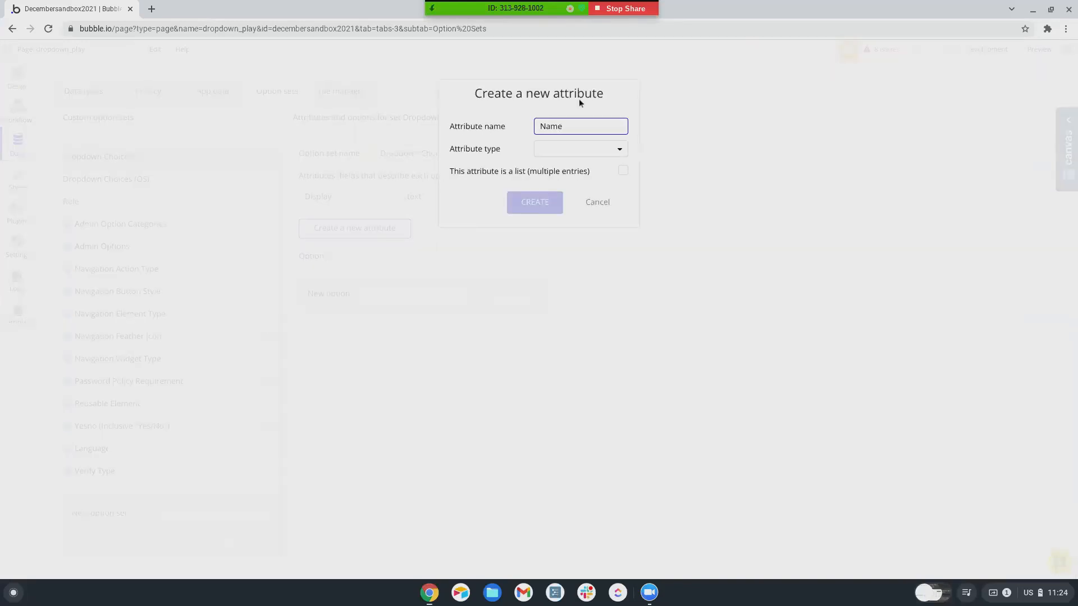
{"action": "left_click", "coordinate": [567, 151]}
{"action": "left_click", "coordinate": [566, 181]}
{"action": "left_click", "coordinate": [561, 148]}
{"action": "left_click", "coordinate": [557, 166]}
{"action": "left_click", "coordinate": [542, 201]}
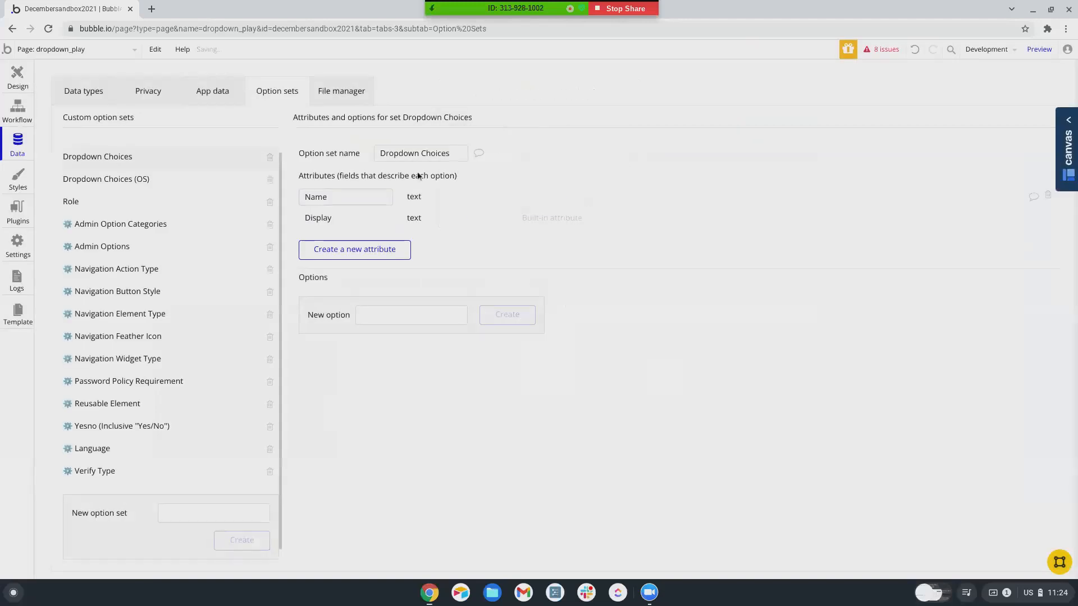
- Browse App data and Data types, then delete the Dropdown Choices option set
{"action": "left_click", "coordinate": [209, 105]}
{"action": "scroll", "coordinate": [101, 373], "scroll_direction": "down", "scroll_amount": 2}
{"action": "scroll", "coordinate": [99, 368], "scroll_direction": "up", "scroll_amount": 3}
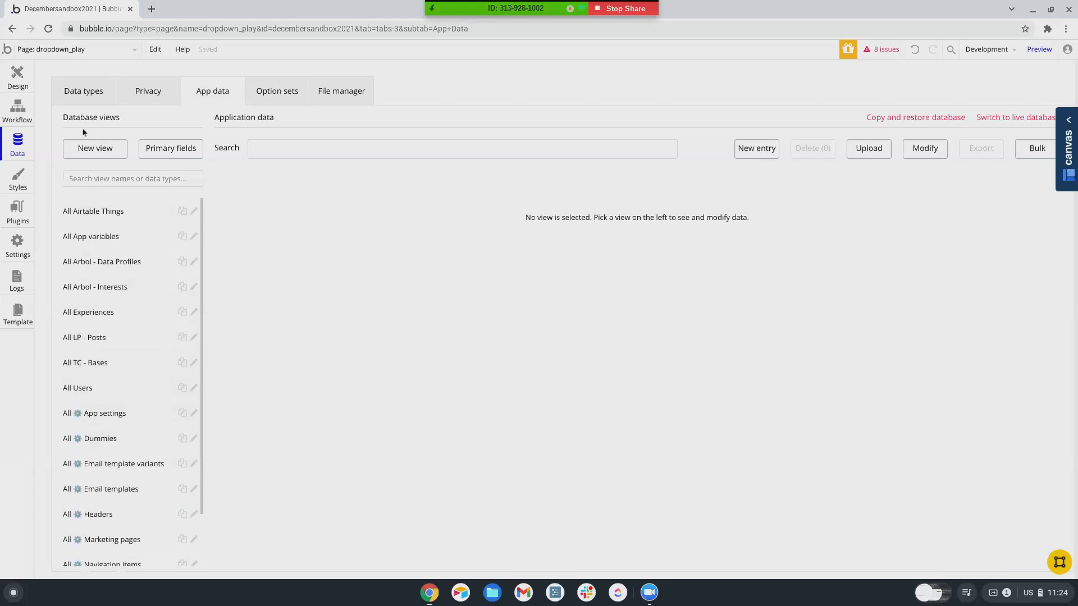
{"action": "left_click", "coordinate": [82, 93]}
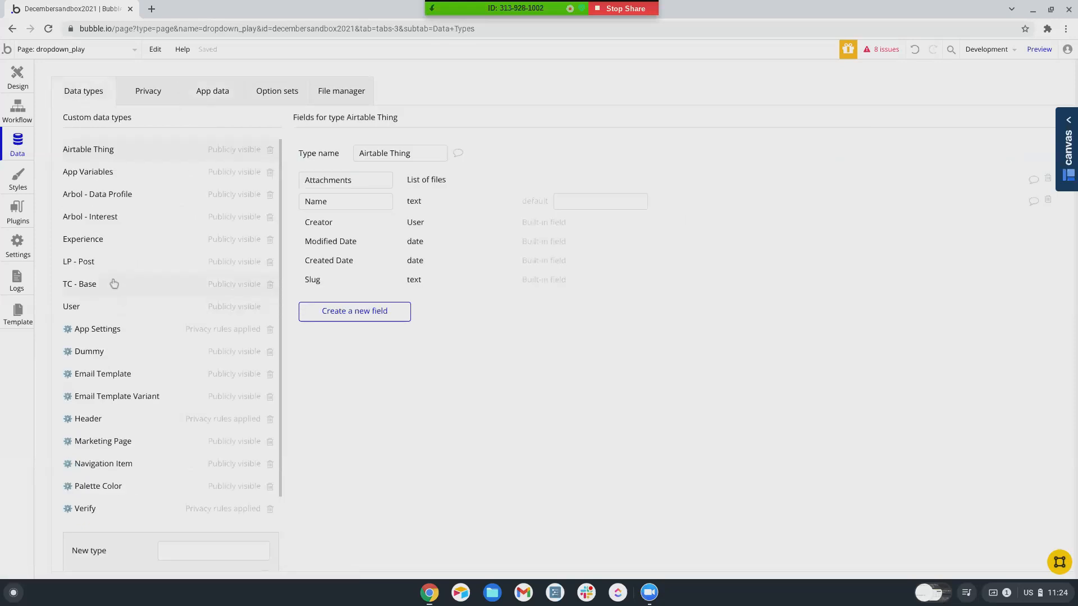
{"action": "scroll", "coordinate": [82, 348], "scroll_direction": "down", "scroll_amount": 2}
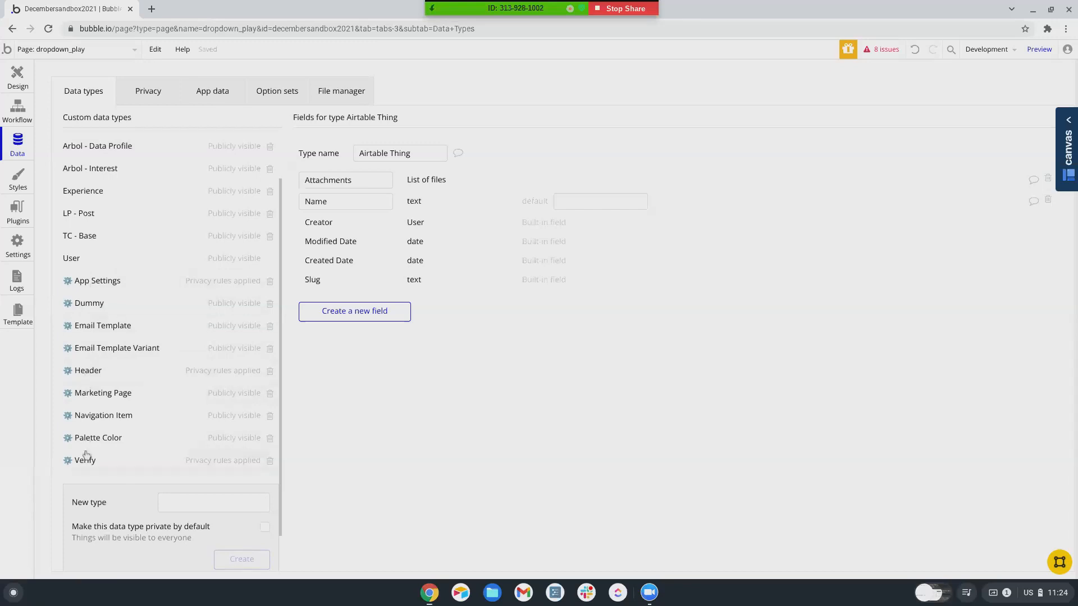
{"action": "left_click", "coordinate": [285, 88]}
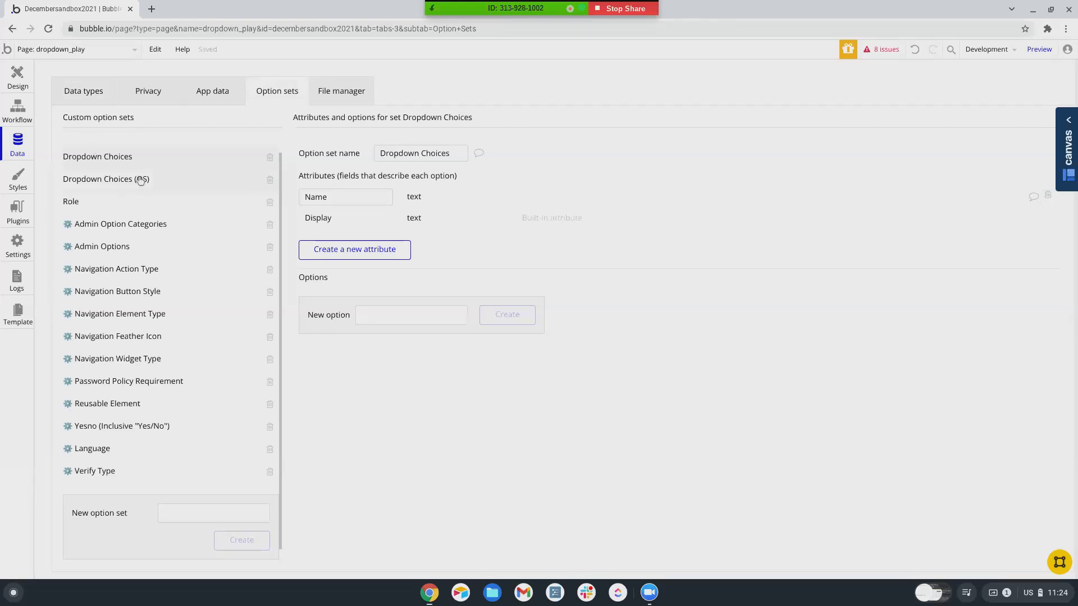
{"action": "left_click", "coordinate": [270, 160]}
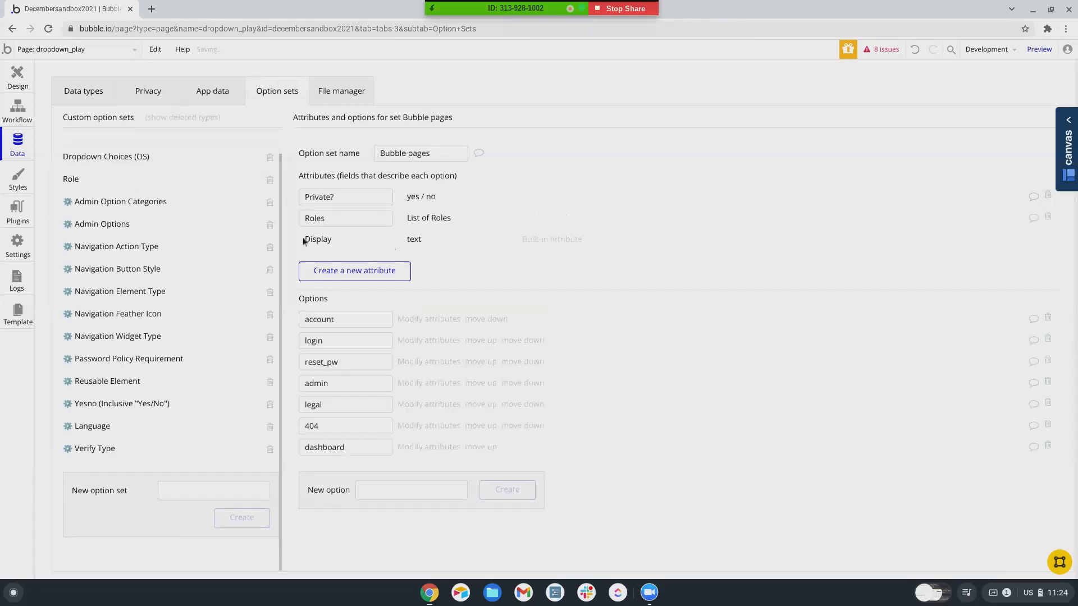
{"action": "left_click", "coordinate": [84, 92]}
- Add a custom data type 'Dropdown Choices' with a Name field of type text
{"action": "left_click", "coordinate": [208, 495]}
{"action": "type", "text": "Dropdown Choices"}
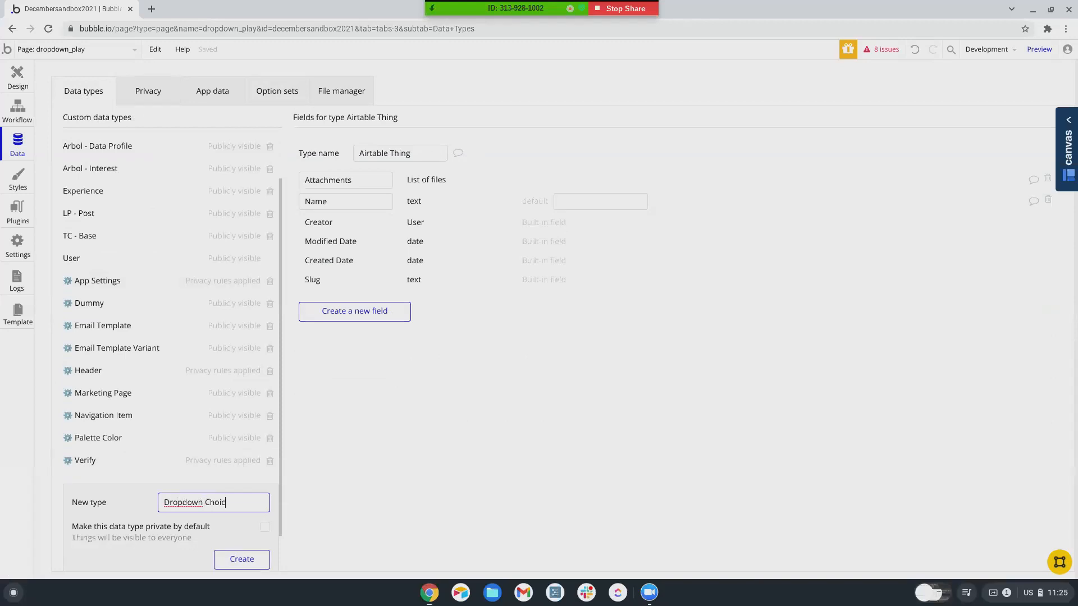
{"action": "key", "text": "Return"}
{"action": "left_click", "coordinate": [337, 273]}
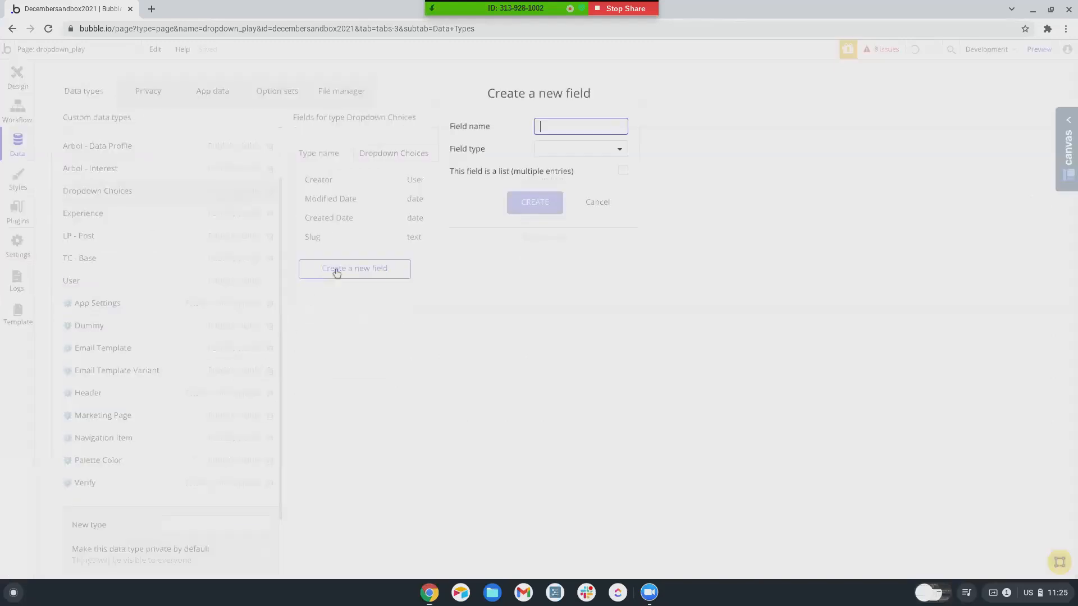
{"action": "type", "text": "Name"}
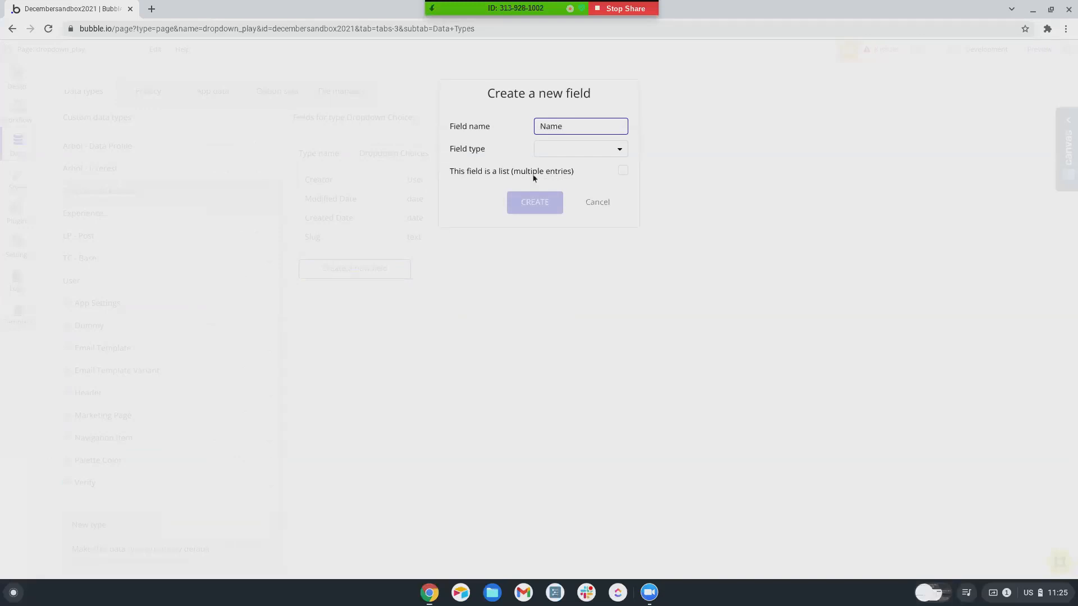
{"action": "left_click", "coordinate": [553, 148]}
{"action": "left_click", "coordinate": [547, 168]}
{"action": "left_click", "coordinate": [542, 203]}
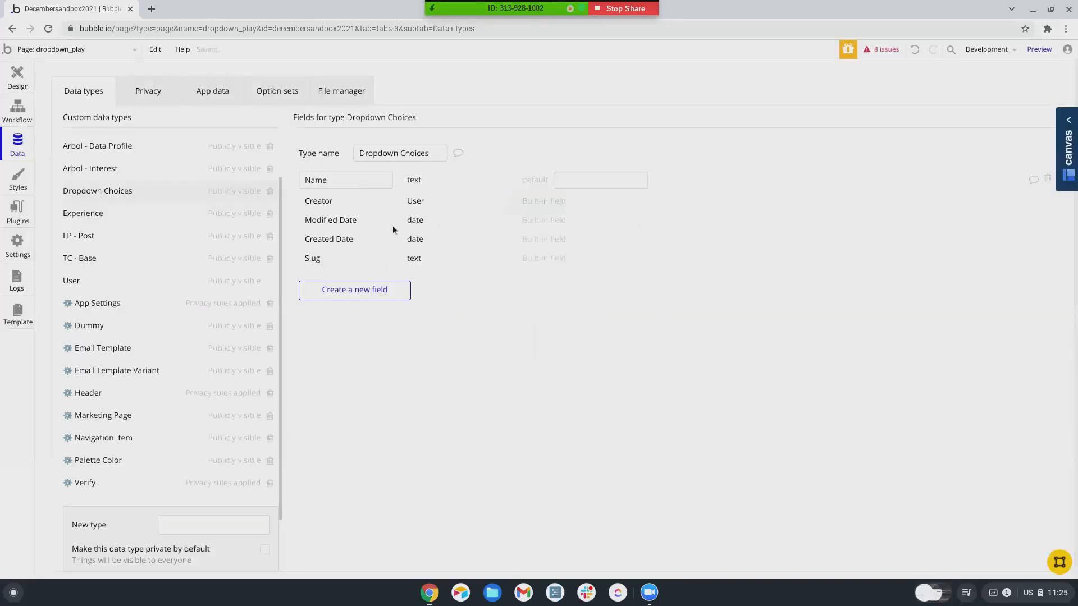
{"action": "left_click", "coordinate": [227, 96]}
- Create a Choice 1 entry in the Dropdown Choices app data
{"action": "left_click", "coordinate": [96, 312]}
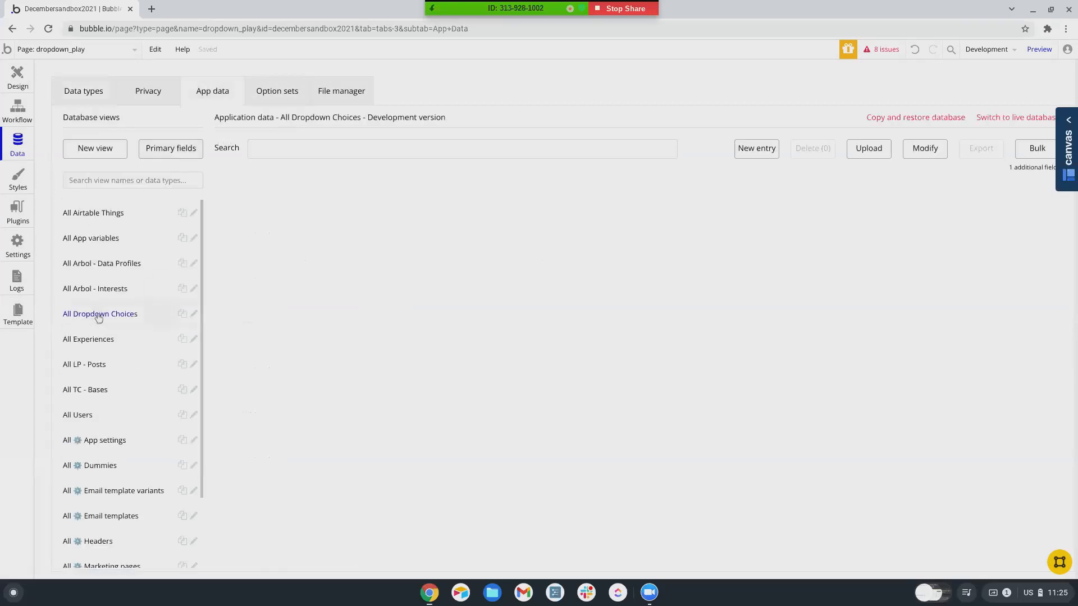
{"action": "left_click", "coordinate": [753, 150]}
{"action": "left_click", "coordinate": [160, 130]}
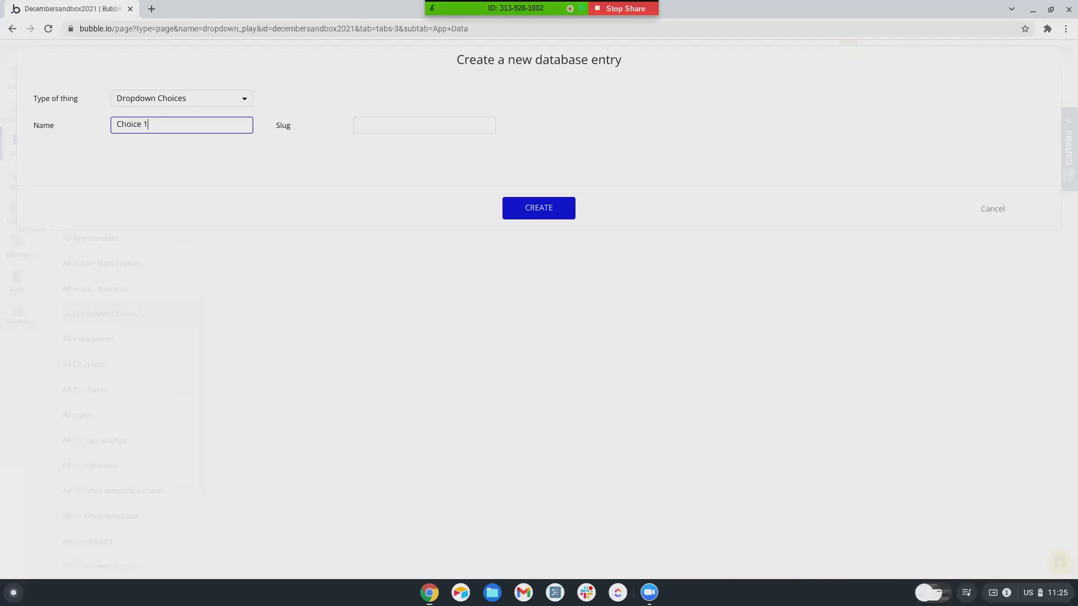
{"action": "left_click", "coordinate": [547, 208]}
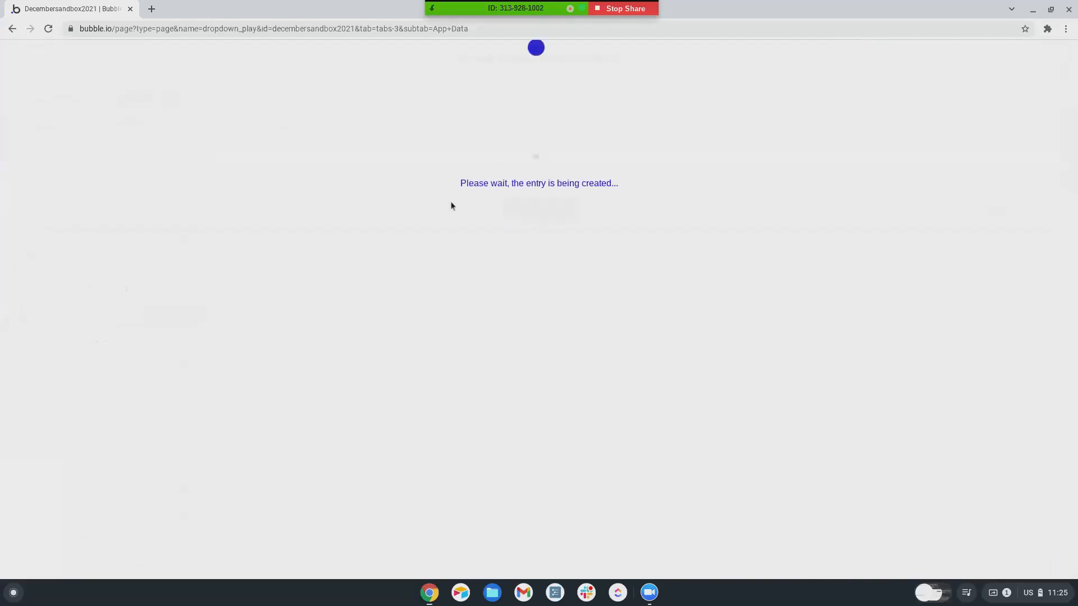
{"action": "left_click", "coordinate": [532, 182]}
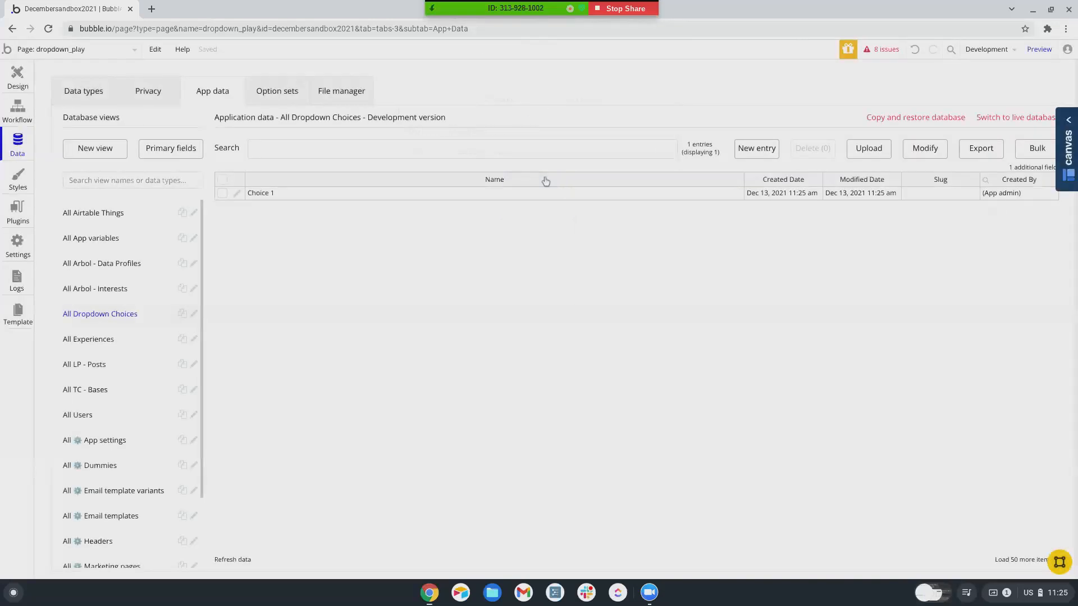
- Add Choice 2 and Choice 3 entries to Dropdown Choices
{"action": "left_click", "coordinate": [755, 148]}
{"action": "left_click", "coordinate": [162, 126]}
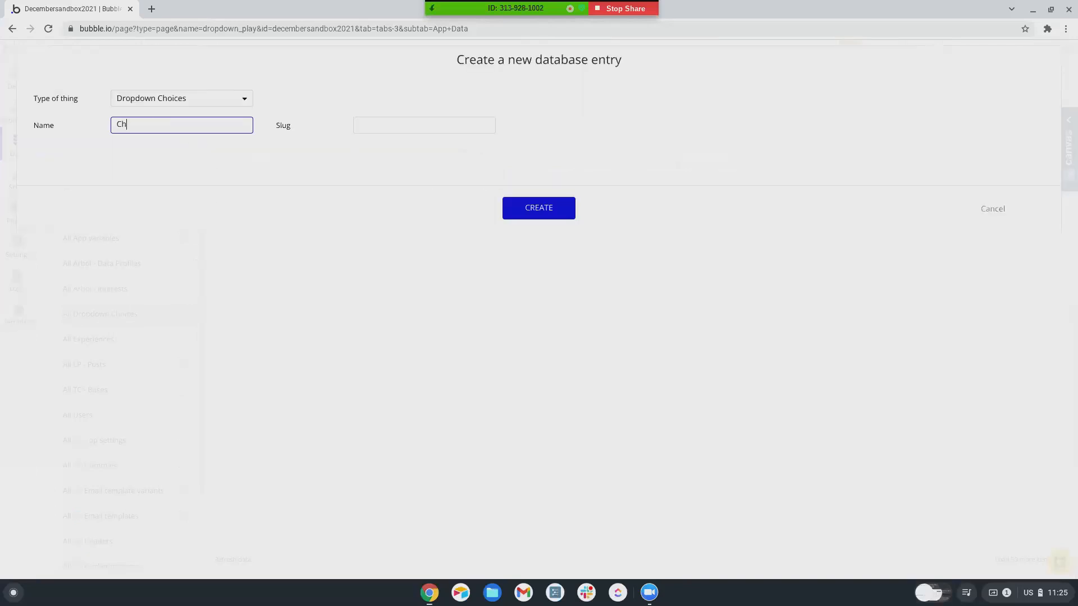
{"action": "left_click", "coordinate": [530, 215]}
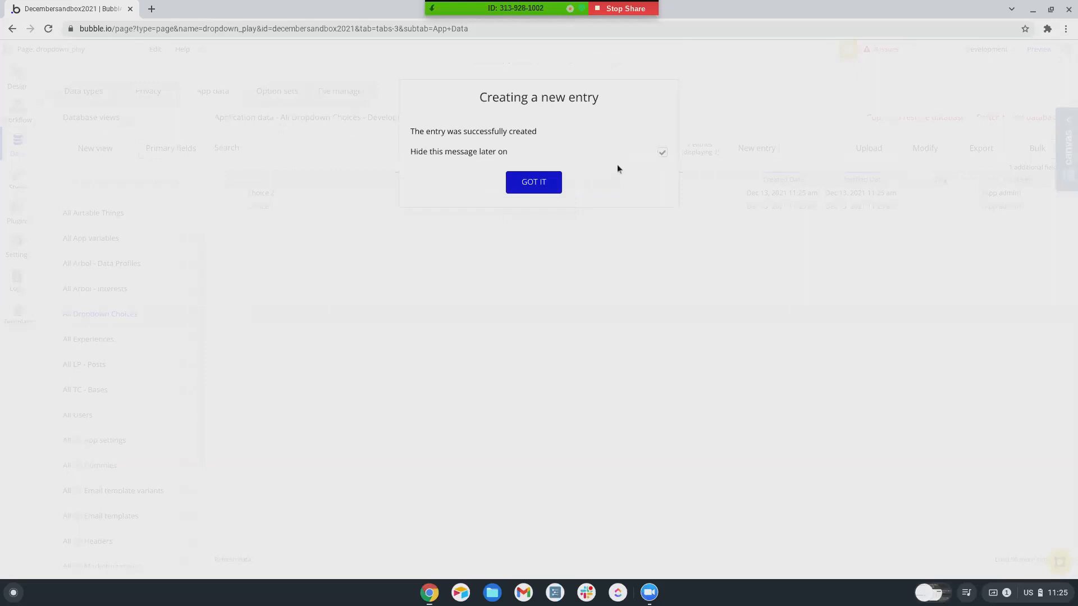
{"action": "left_click", "coordinate": [538, 181]}
{"action": "left_click", "coordinate": [775, 155]}
{"action": "left_click", "coordinate": [126, 129]}
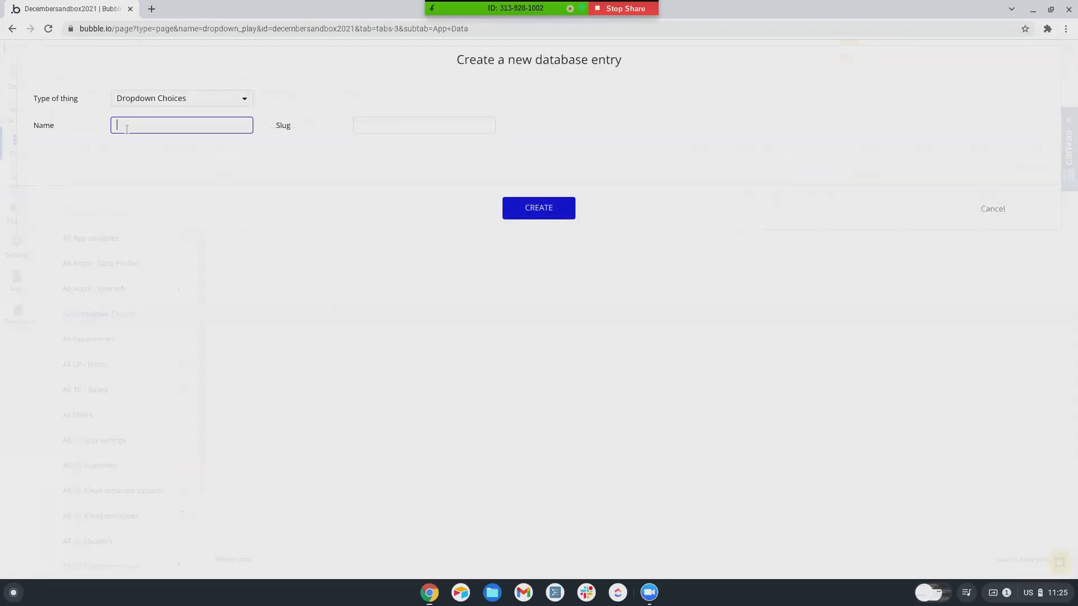
{"action": "type", "text": "Choice 3"}
{"action": "left_click", "coordinate": [549, 215]}
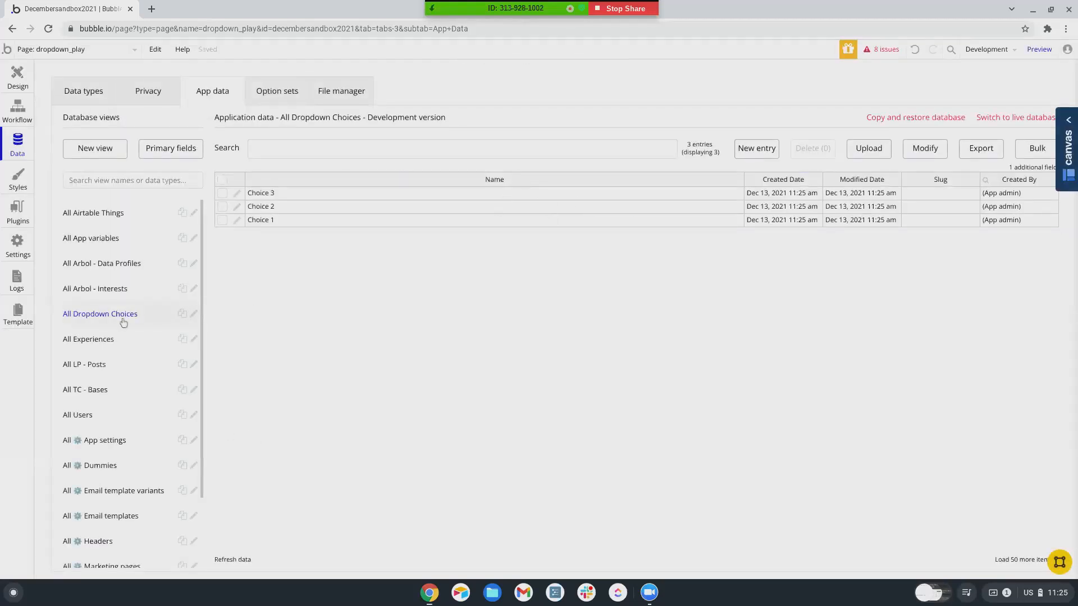
{"action": "left_click", "coordinate": [80, 95]}
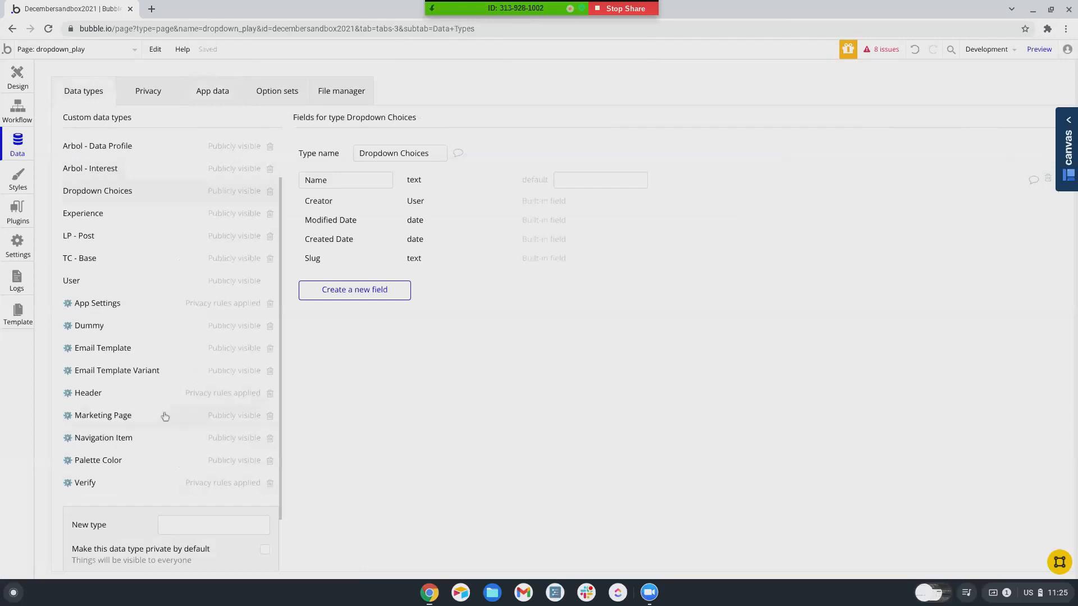
- Add an Owner field of type User to Dropdown Choices and start a new privacy rule
{"action": "left_click", "coordinate": [337, 290]}
{"action": "type", "text": "Owner"}
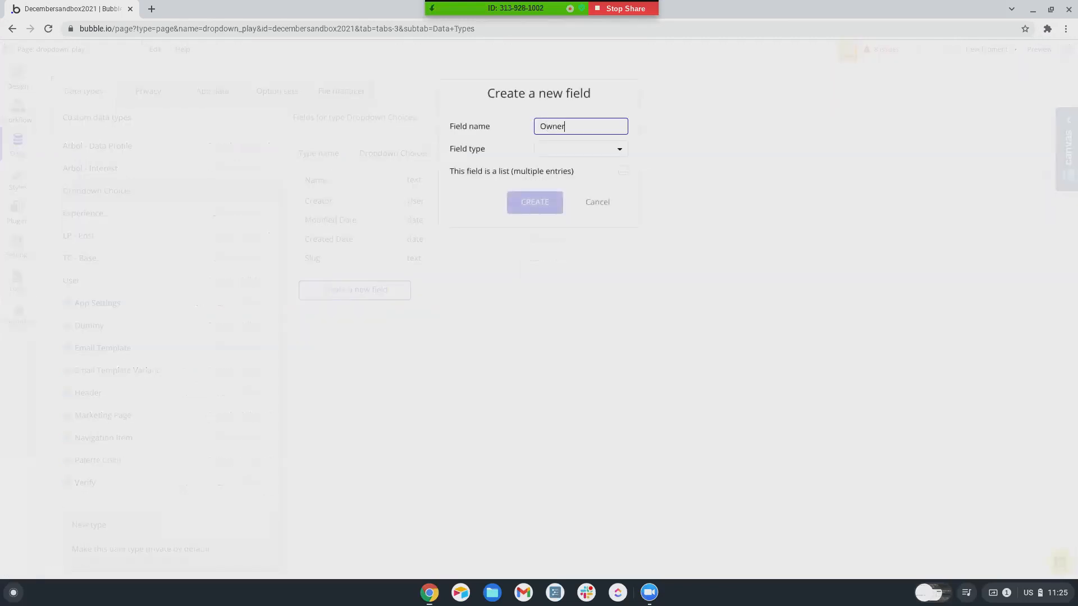
{"action": "left_click", "coordinate": [578, 149]}
{"action": "scroll", "coordinate": [575, 288], "scroll_direction": "down", "scroll_amount": 1}
{"action": "left_click", "coordinate": [555, 296]}
{"action": "left_click", "coordinate": [548, 214]}
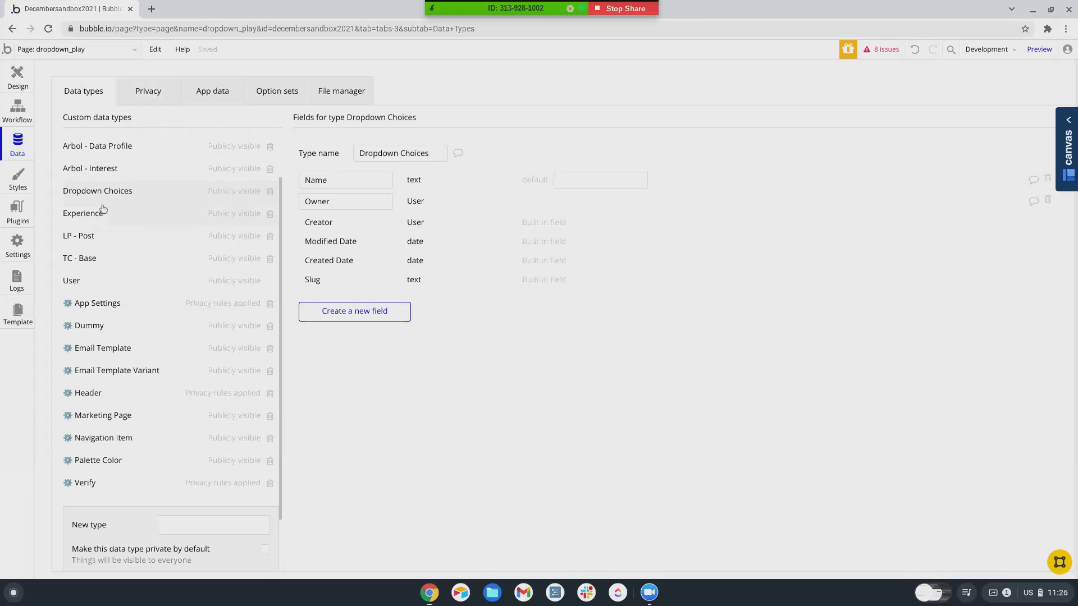
{"action": "left_click", "coordinate": [147, 96]}
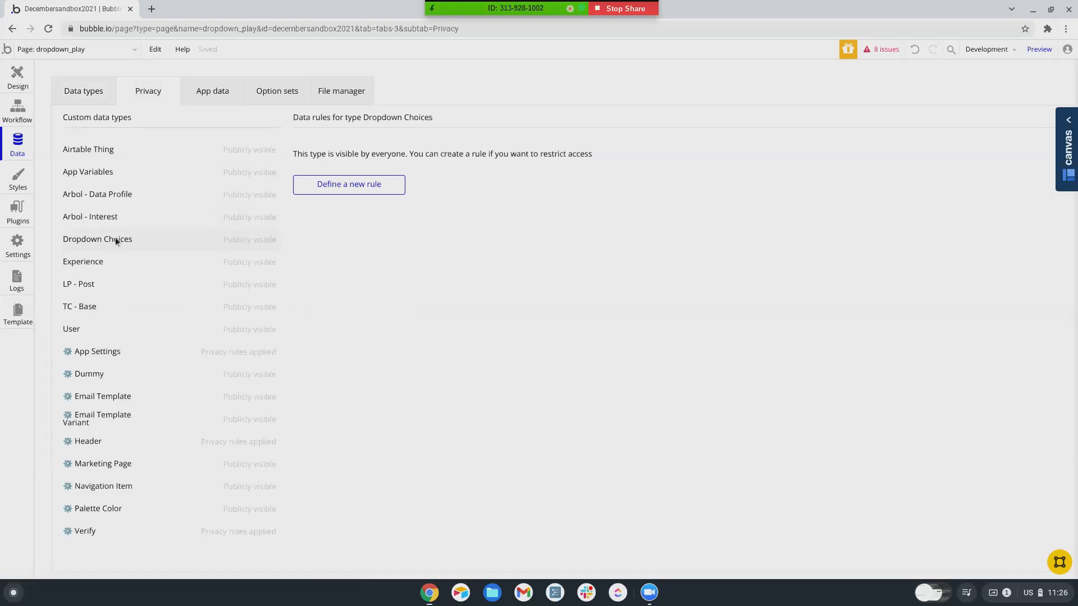
{"action": "left_click", "coordinate": [354, 186]}
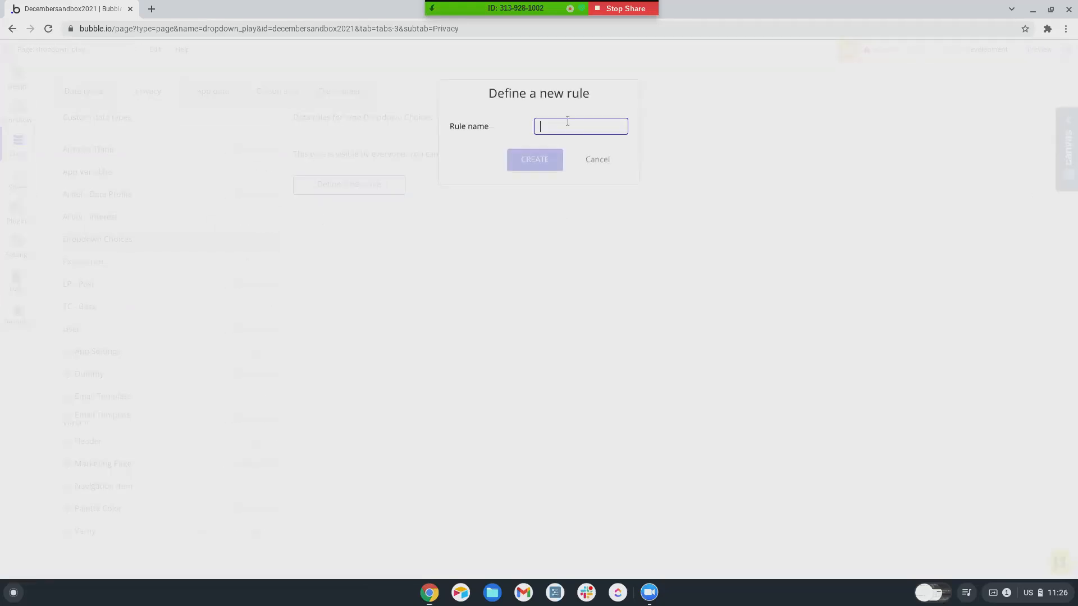
- Create rule Owner when This Dropdown Choices's Owner is Current User; remove everyone else's View all fields
{"action": "type", "text": "Owner"}
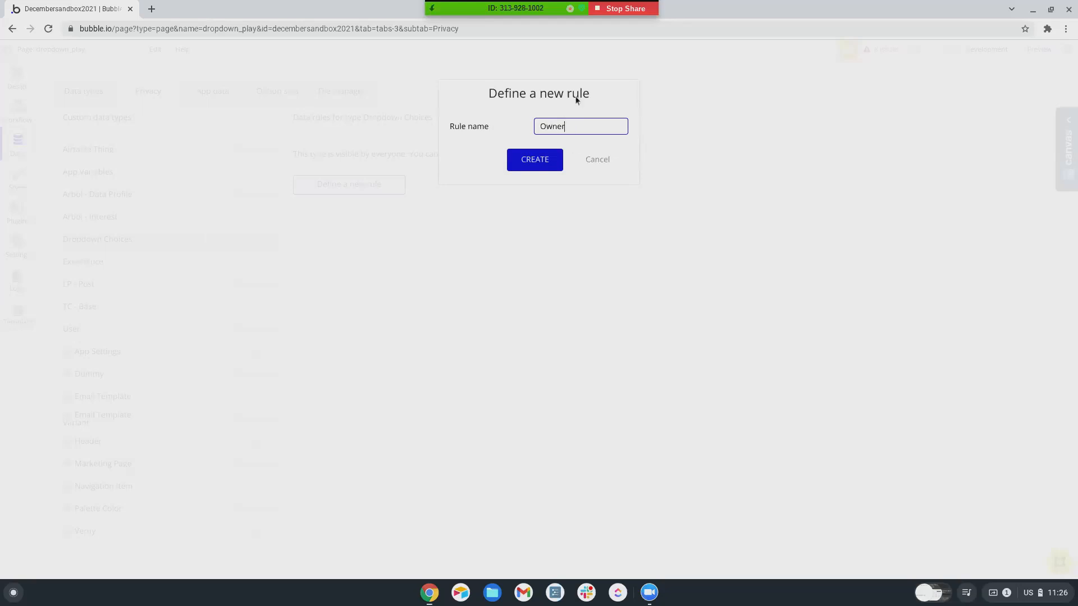
{"action": "left_click", "coordinate": [537, 160]}
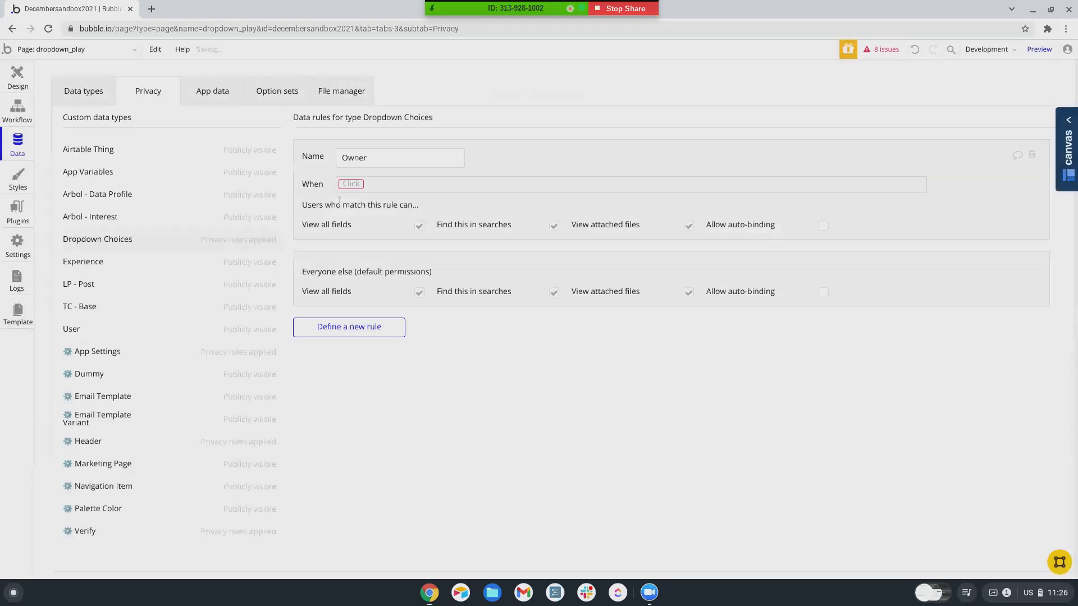
{"action": "left_click", "coordinate": [357, 218]}
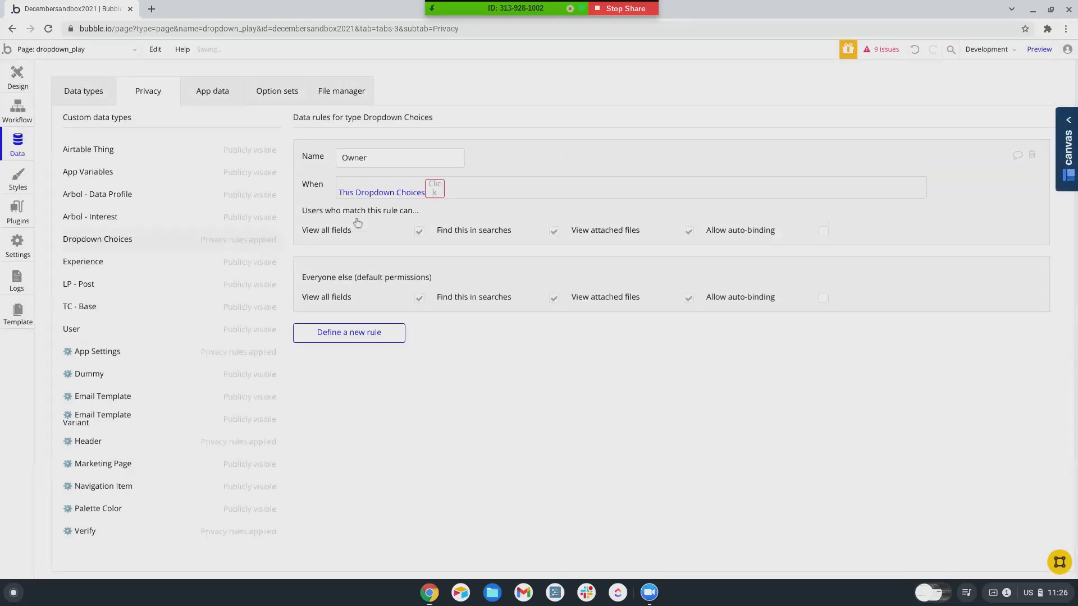
{"action": "left_click", "coordinate": [454, 218]}
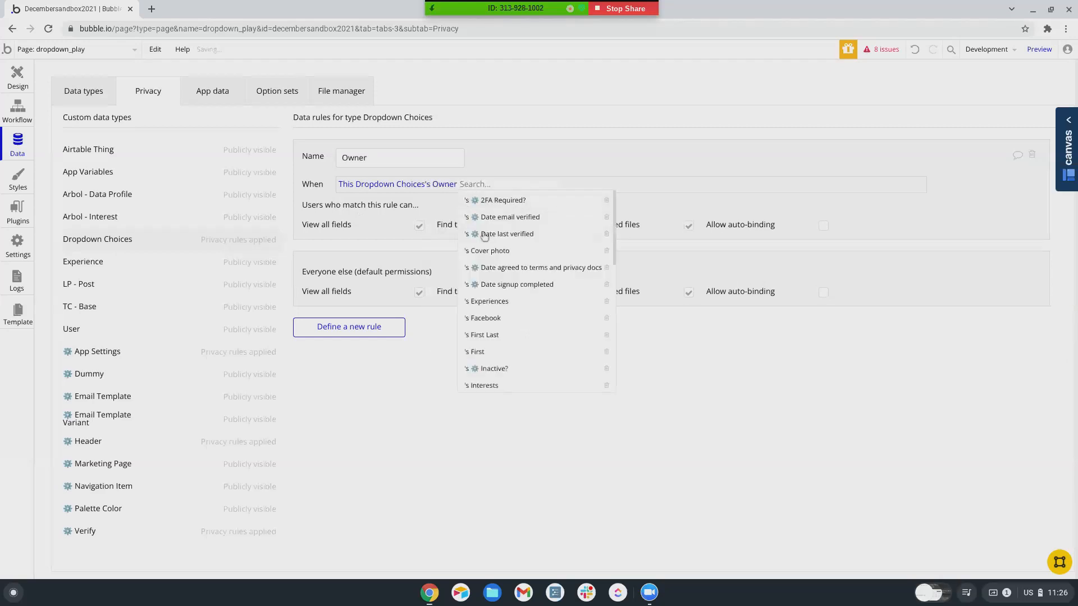
{"action": "scroll", "coordinate": [488, 329], "scroll_direction": "down", "scroll_amount": 8}
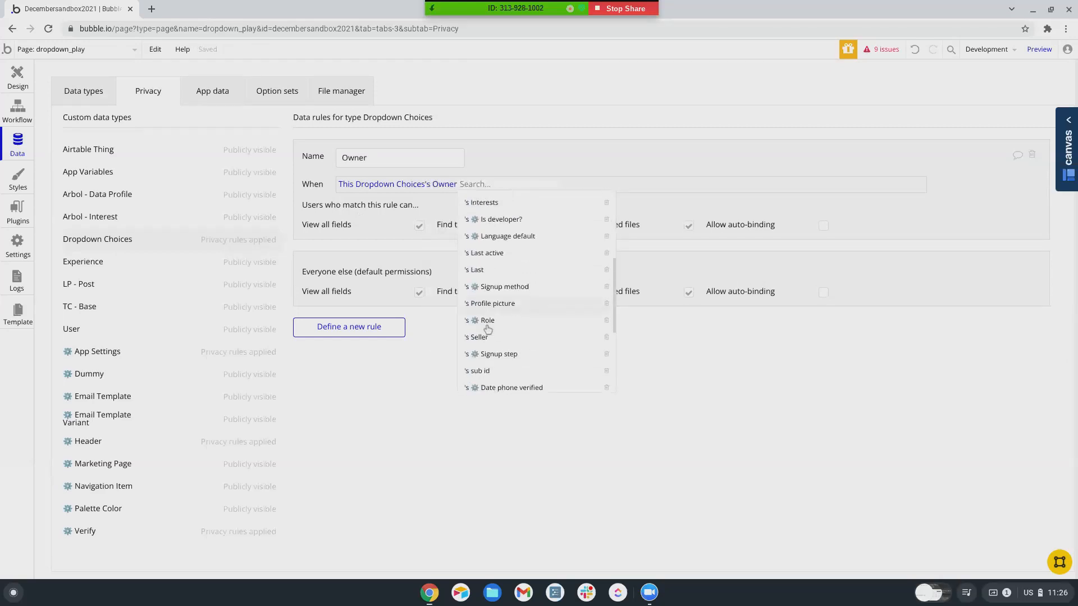
{"action": "scroll", "coordinate": [488, 329], "scroll_direction": "down", "scroll_amount": 2}
{"action": "left_click", "coordinate": [476, 346]}
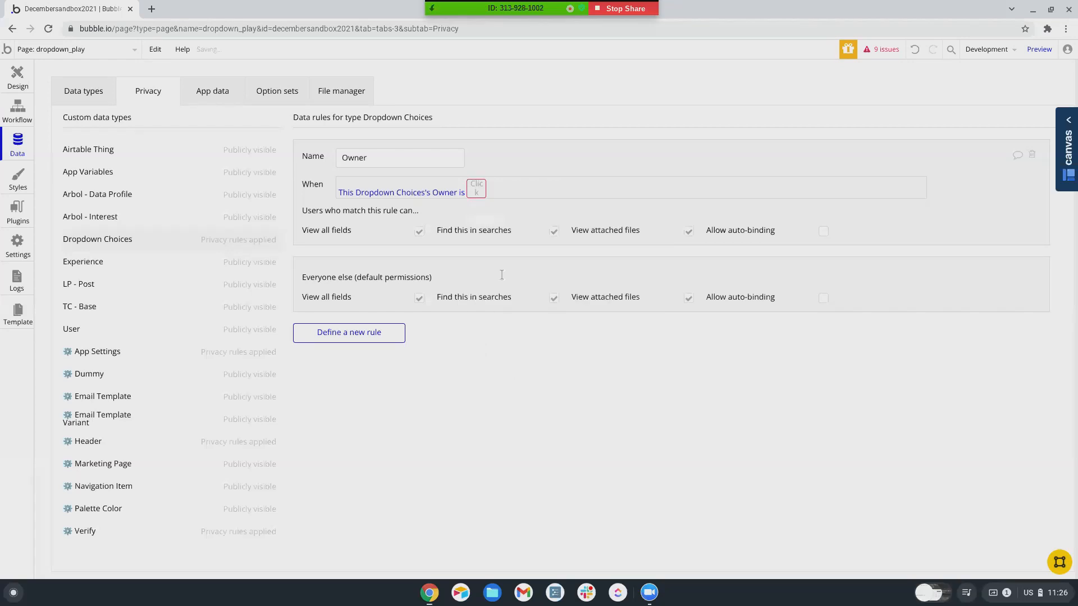
{"action": "left_click", "coordinate": [491, 204]}
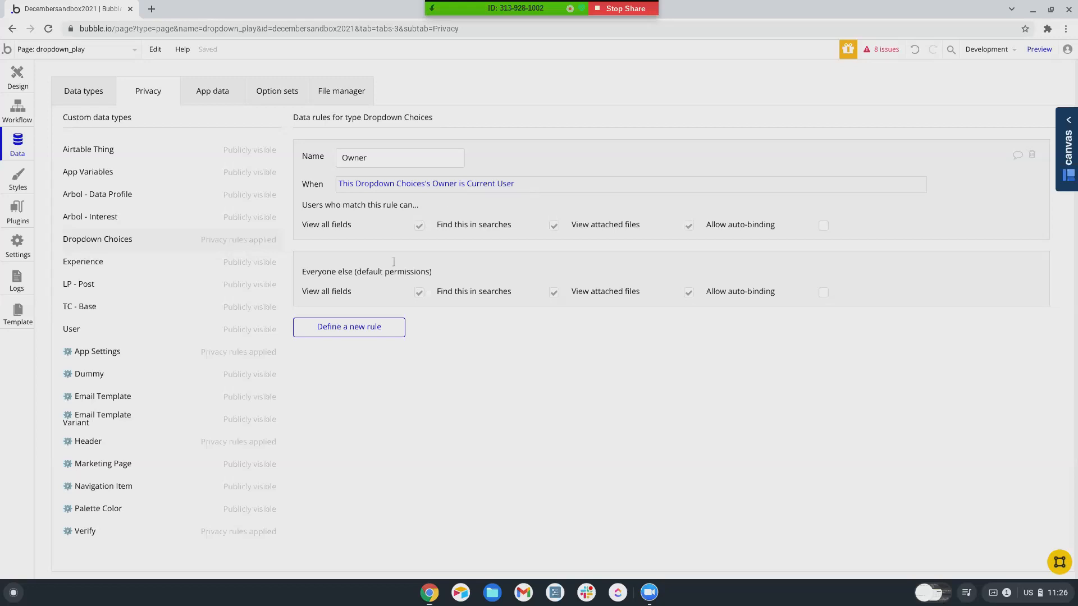
{"action": "left_click", "coordinate": [419, 292]}
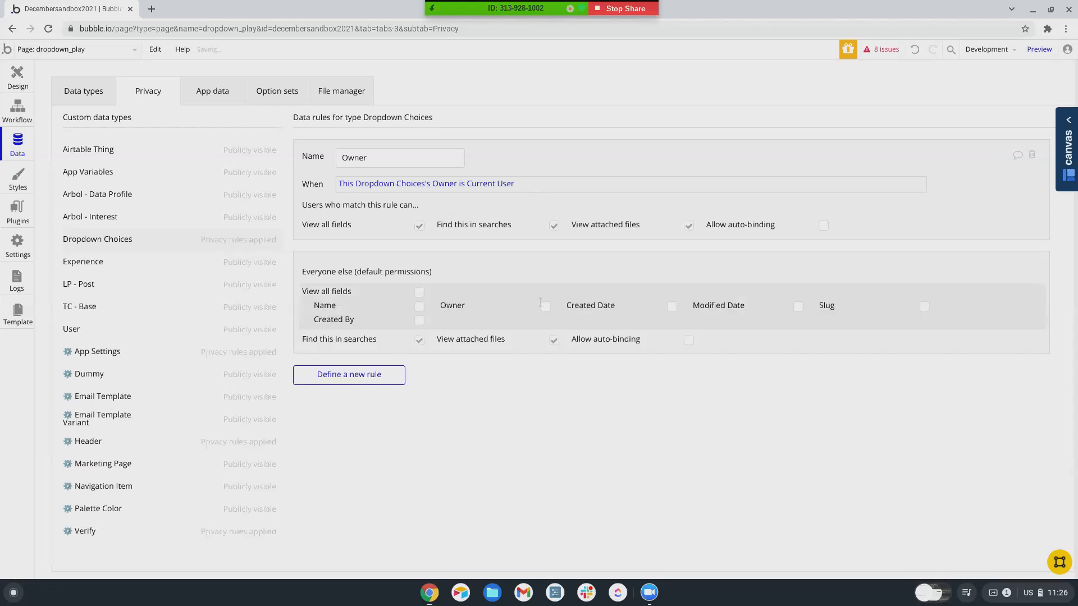
- Uncheck everyone else's Find in searches and View attached files, and create an App Admin rule
{"action": "left_click", "coordinate": [554, 342]}
{"action": "left_click", "coordinate": [419, 340]}
{"action": "left_click", "coordinate": [382, 372]}
{"action": "type", "text": "Ap"}
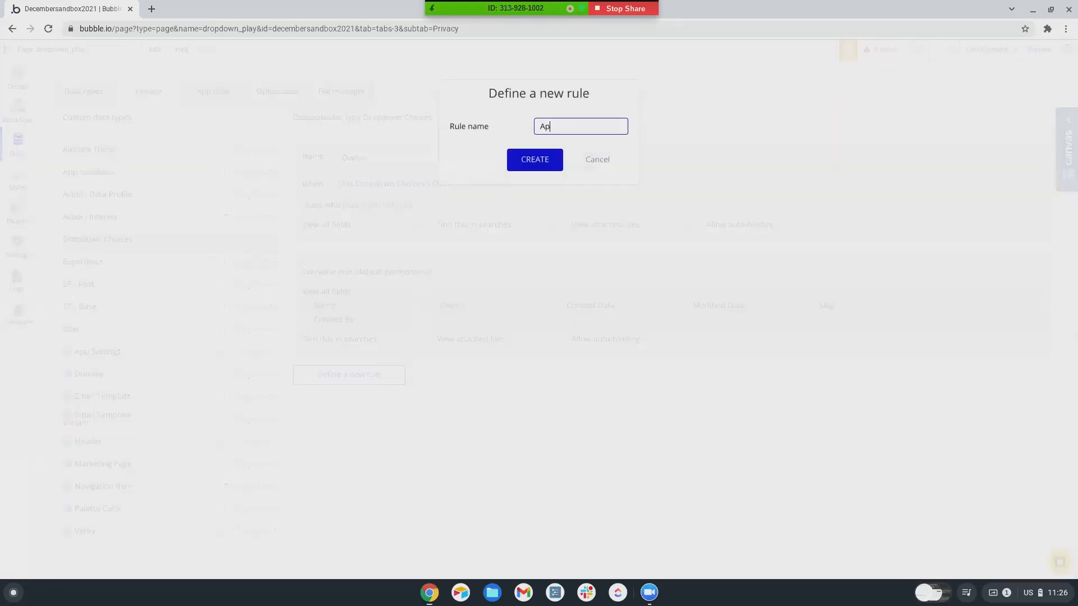
{"action": "type", "text": "p Admin"}
{"action": "key", "text": "Return"}
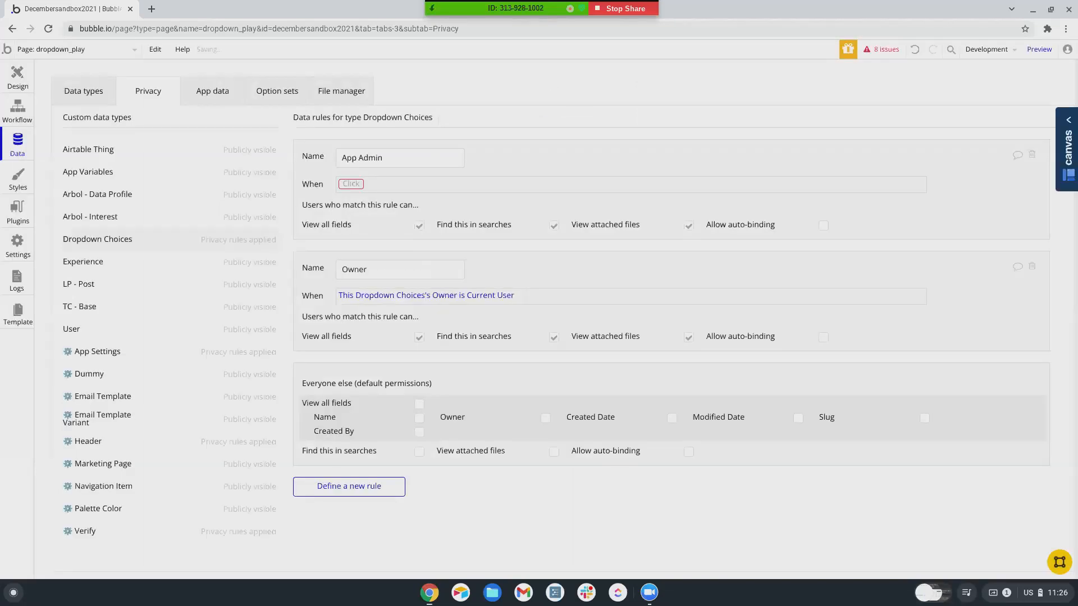
- Set the App Admin rule's condition to Current User's Role is App admin
{"action": "left_click", "coordinate": [353, 184]}
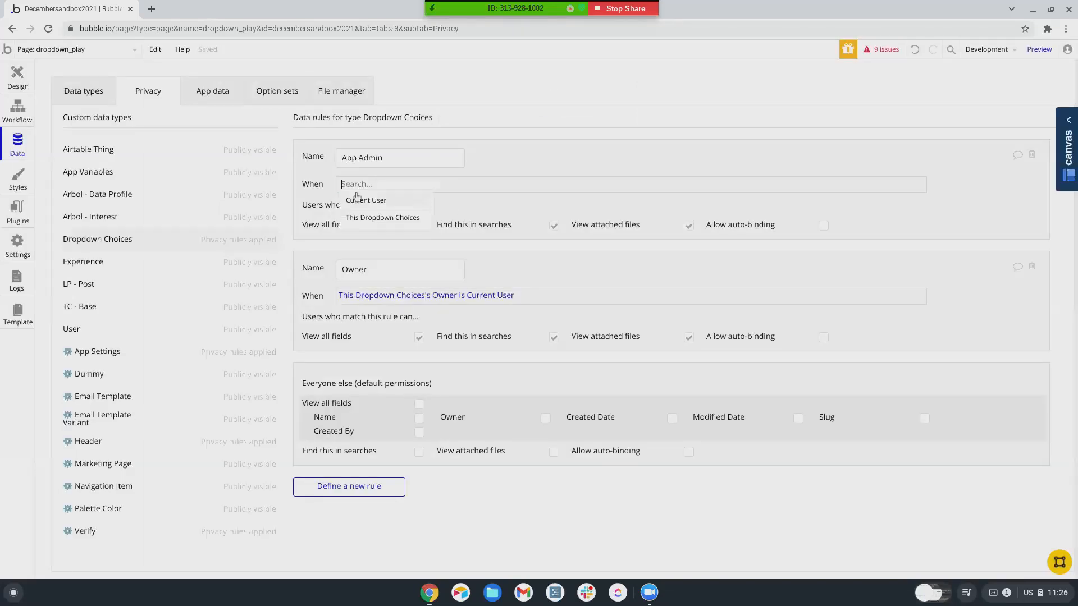
{"action": "left_click", "coordinate": [360, 203]}
{"action": "scroll", "coordinate": [422, 320], "scroll_direction": "down", "scroll_amount": 4}
{"action": "scroll", "coordinate": [422, 320], "scroll_direction": "down", "scroll_amount": 3}
{"action": "left_click", "coordinate": [426, 302]}
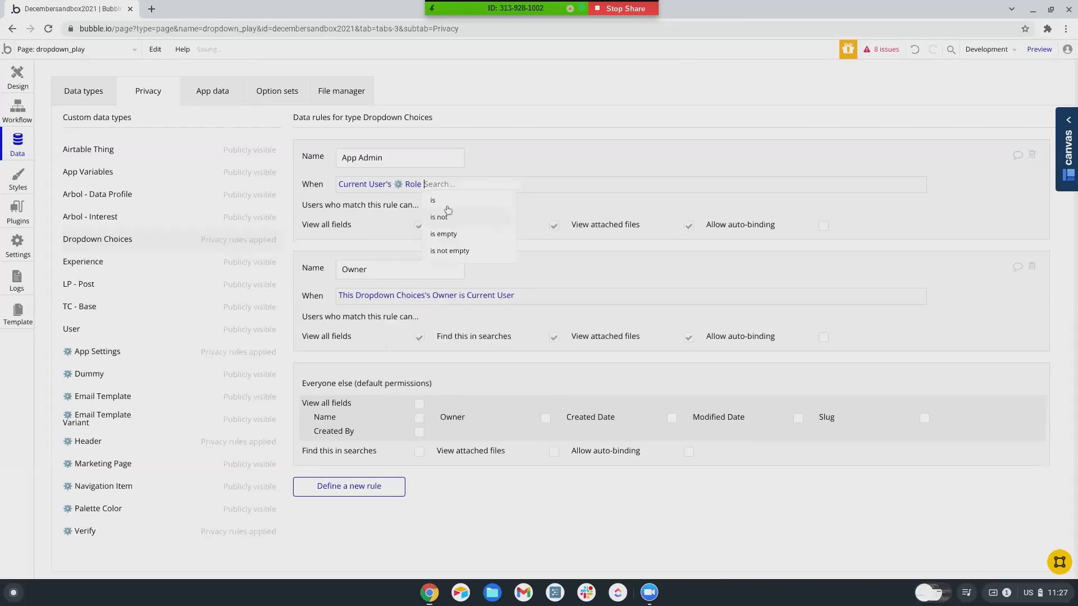
{"action": "left_click", "coordinate": [435, 200]}
{"action": "left_click", "coordinate": [459, 200]}
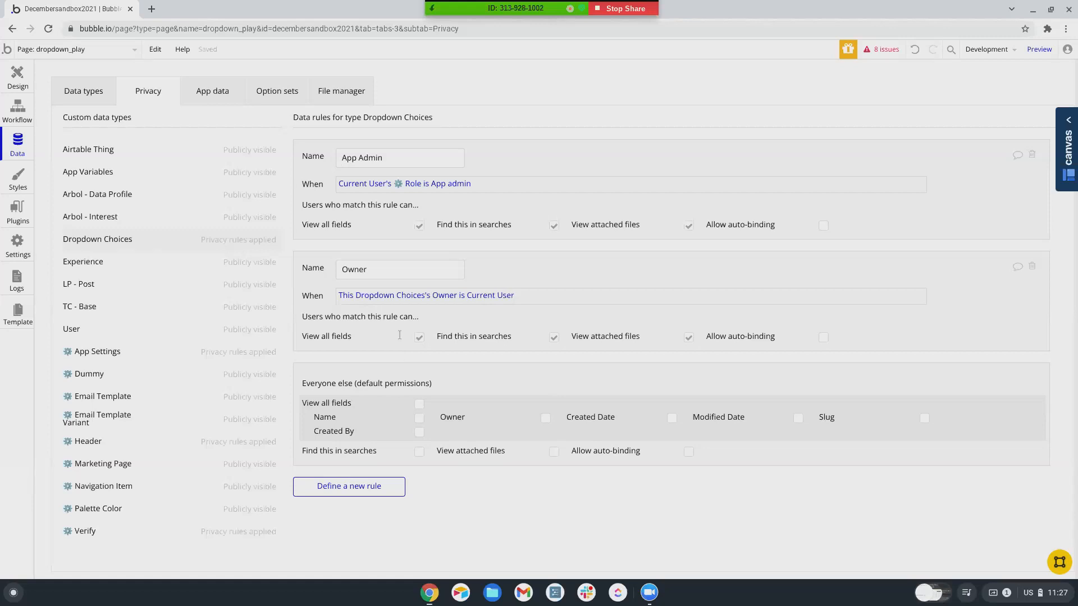
{"action": "left_click", "coordinate": [351, 488]}
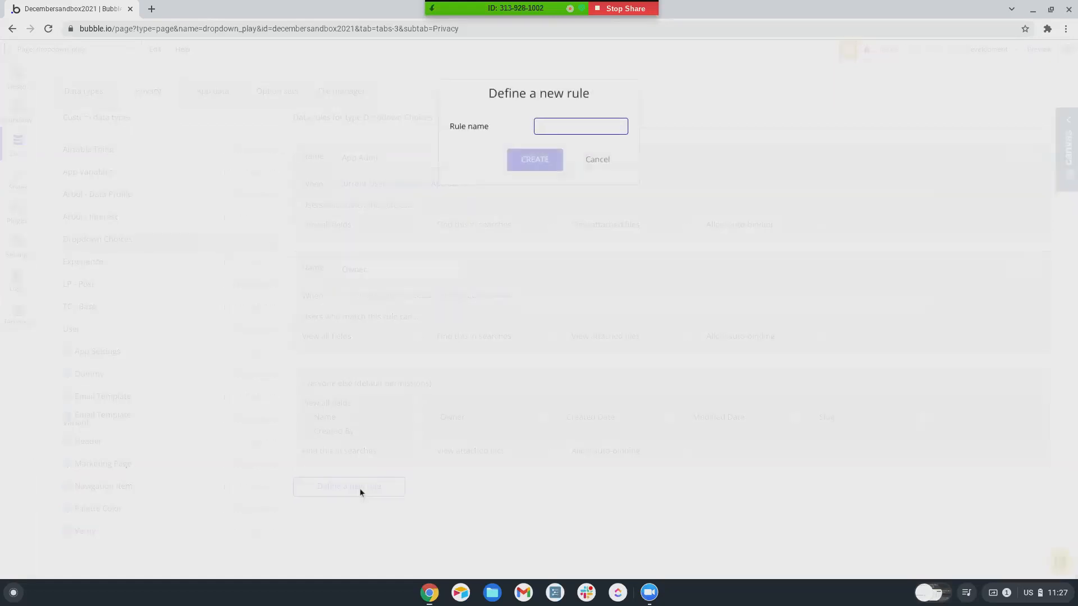
- Create a 'Logged In' privacy rule and add 'and Current User is logged in' to App Admin's condition
{"action": "type", "text": "Logged In"}
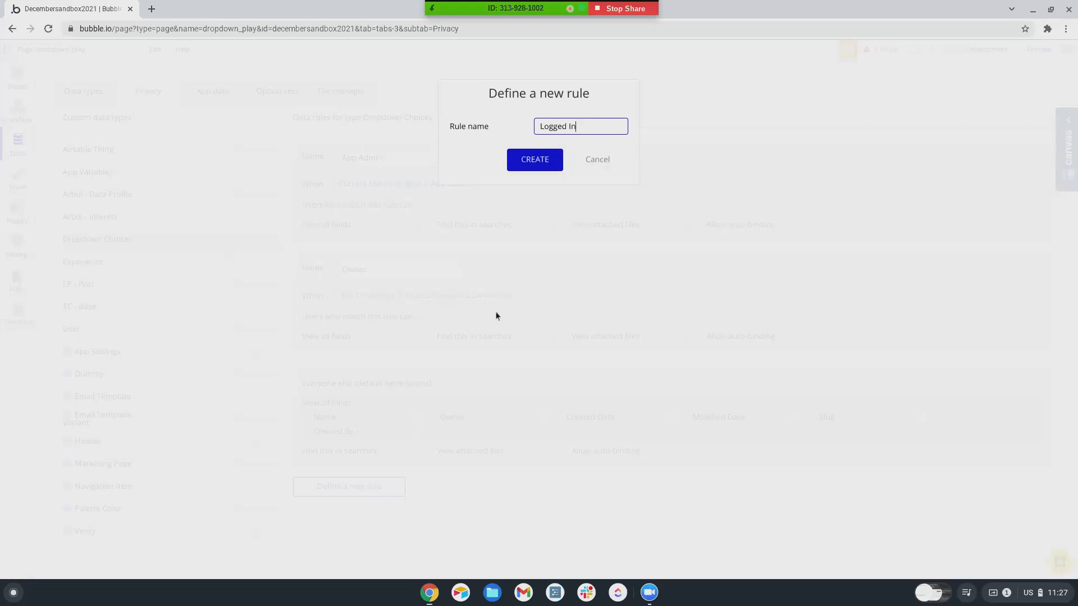
{"action": "left_click", "coordinate": [542, 169]}
{"action": "left_click", "coordinate": [483, 184]}
{"action": "left_click", "coordinate": [543, 185]}
{"action": "left_click", "coordinate": [504, 222]}
{"action": "left_click", "coordinate": [540, 202]}
{"action": "scroll", "coordinate": [584, 361], "scroll_direction": "down", "scroll_amount": 5}
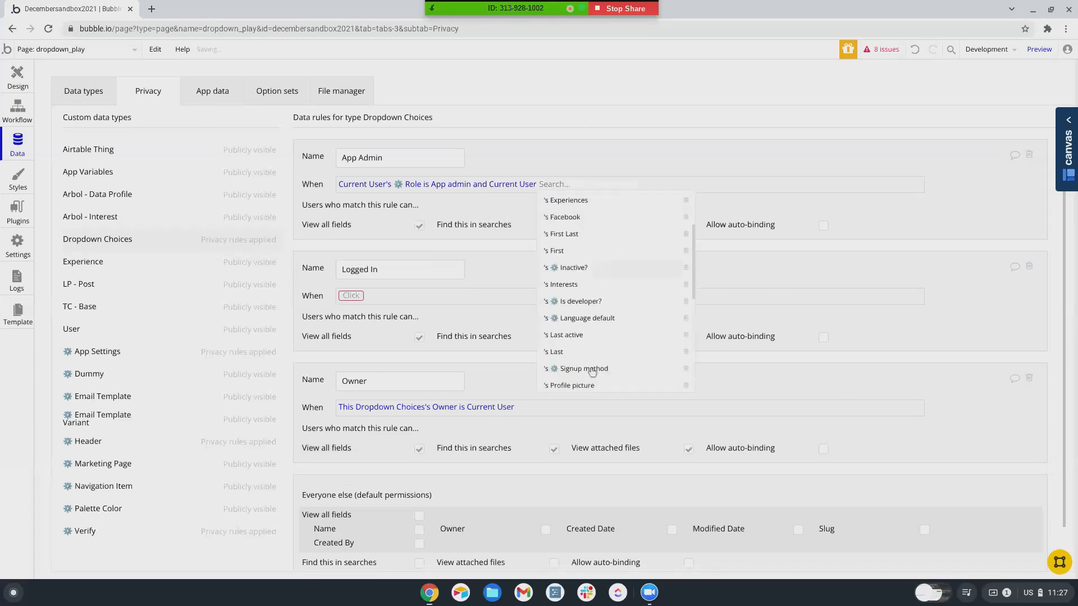
{"action": "scroll", "coordinate": [583, 361], "scroll_direction": "down", "scroll_amount": 6}
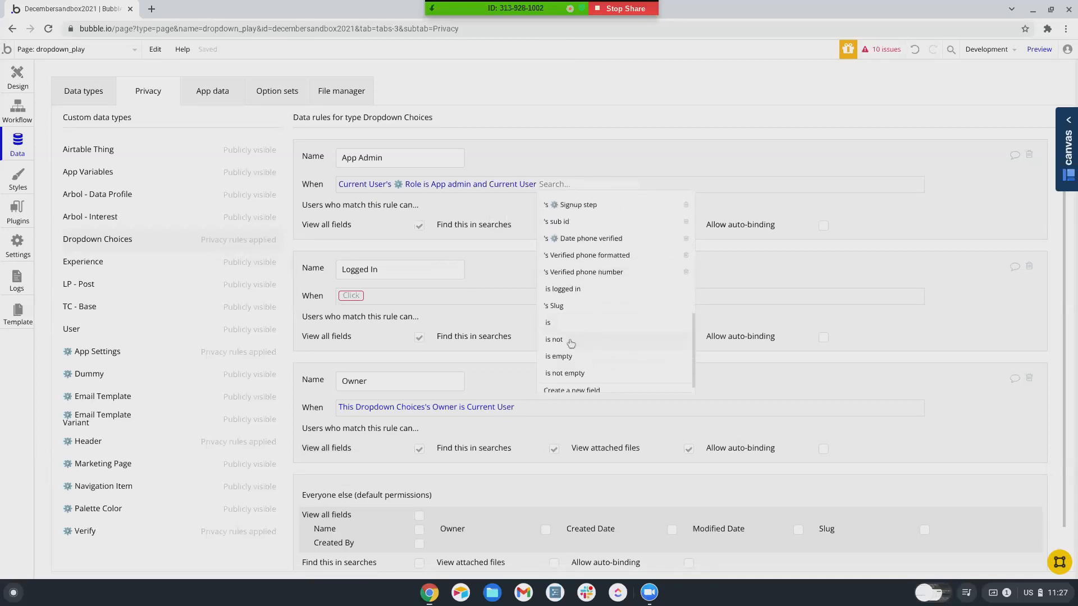
{"action": "left_click", "coordinate": [569, 280]}
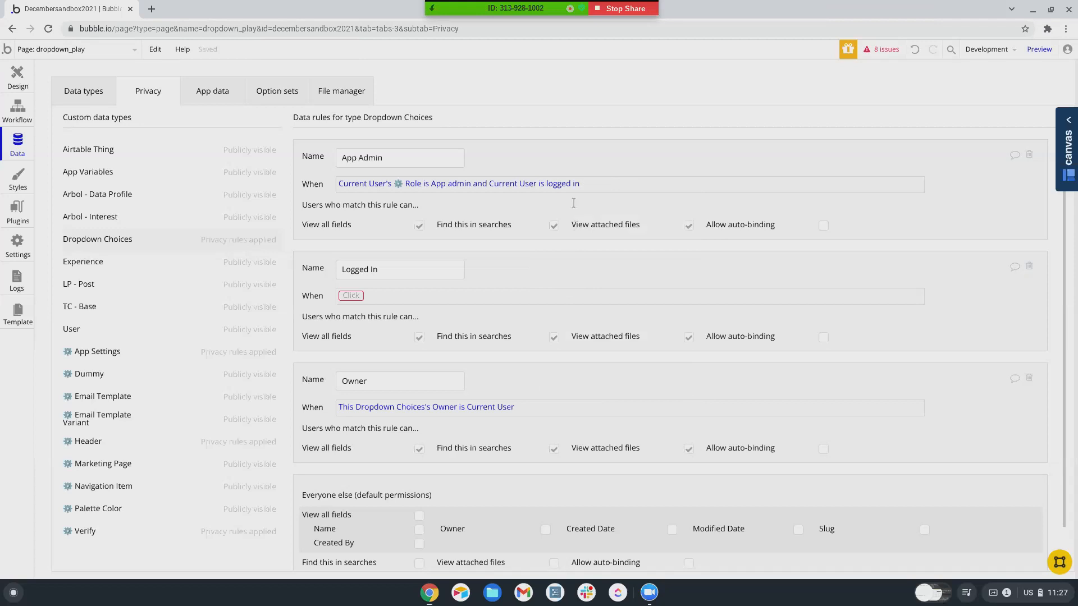
- Extend the Owner rule's condition with 'and Current User' and scroll its field list for 'is logged in'
{"action": "left_click", "coordinate": [491, 407]}
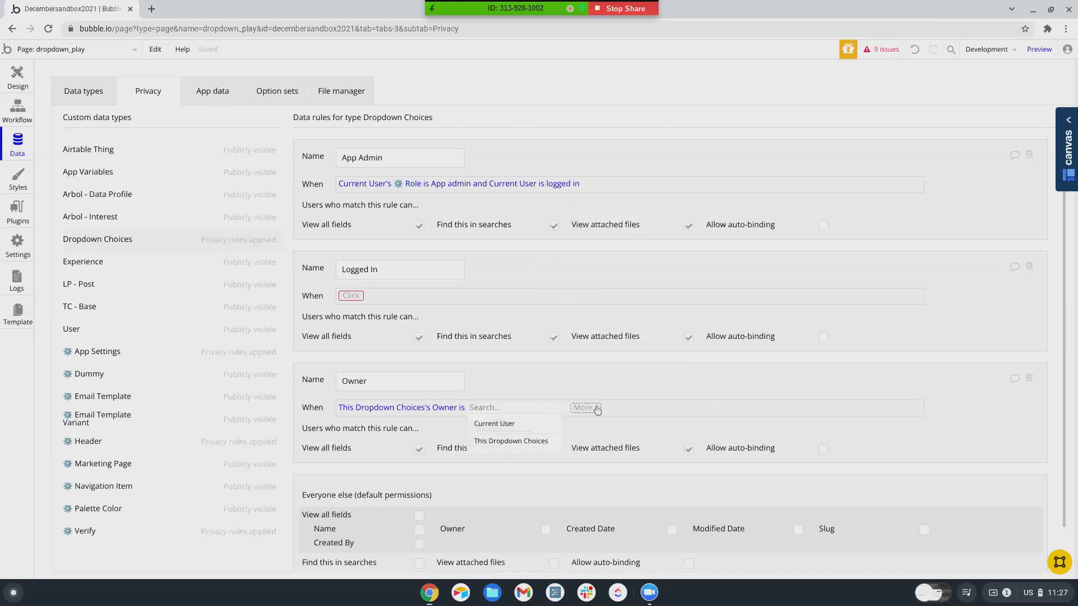
{"action": "left_click", "coordinate": [593, 410]}
{"action": "left_click", "coordinate": [563, 446]}
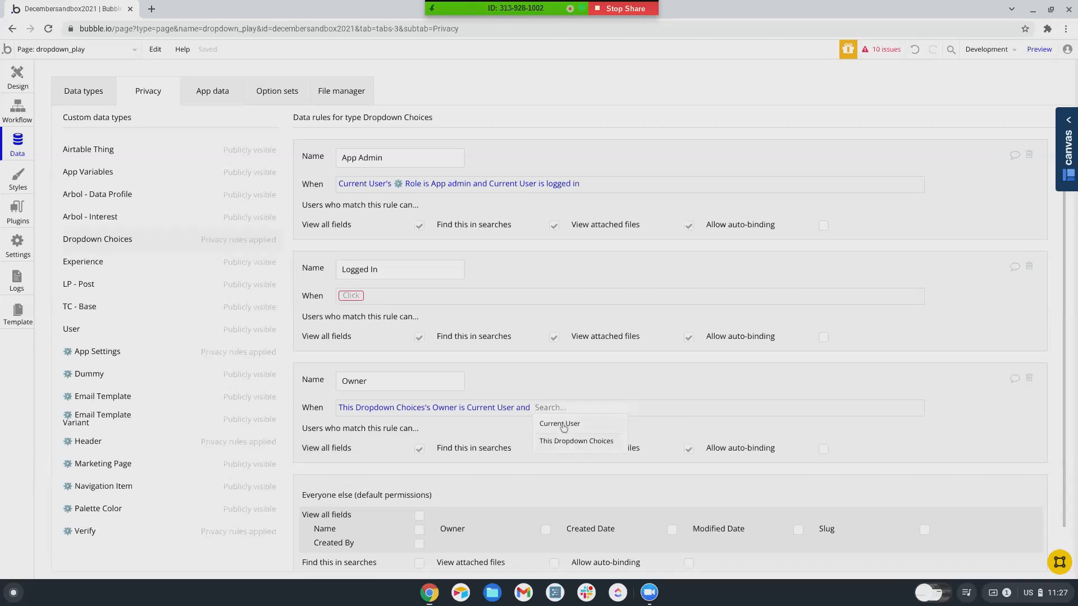
{"action": "left_click", "coordinate": [561, 425]}
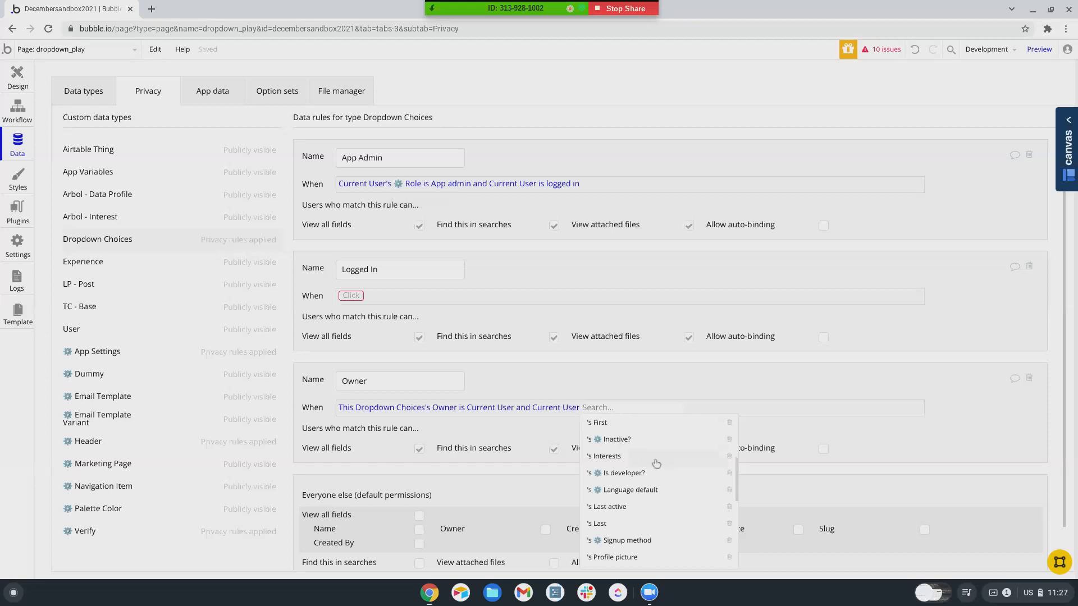
{"action": "scroll", "coordinate": [640, 477], "scroll_direction": "down", "scroll_amount": 1}
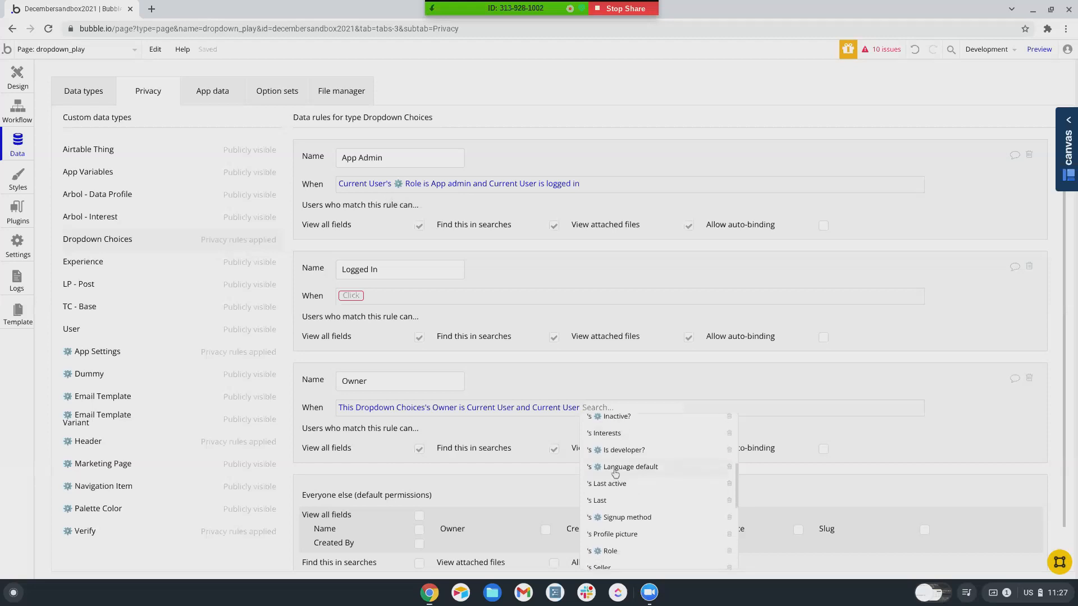
{"action": "scroll", "coordinate": [615, 474], "scroll_direction": "down", "scroll_amount": 1}
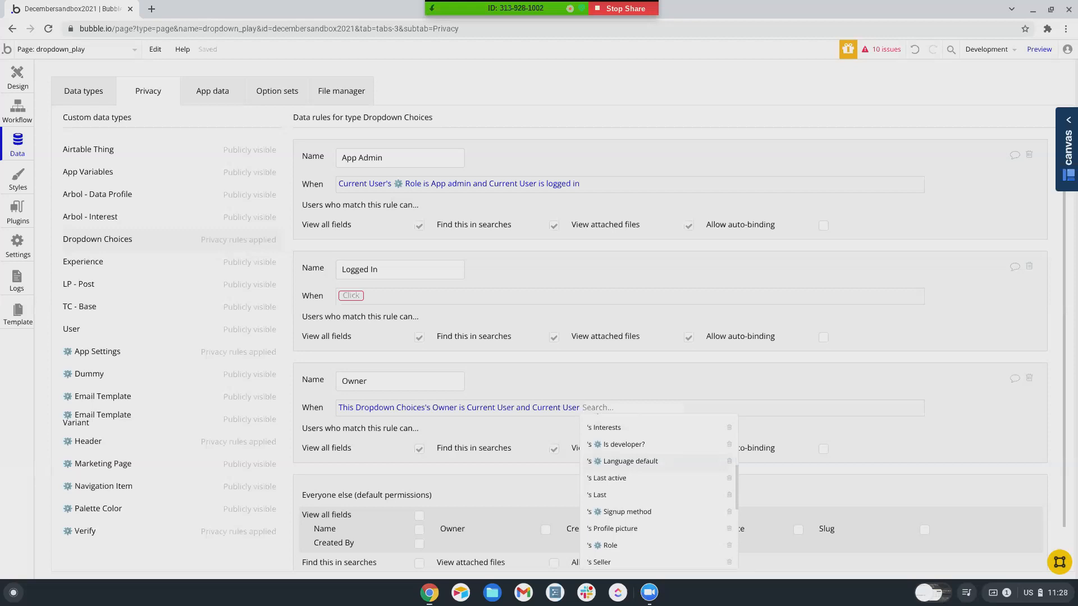
{"action": "scroll", "coordinate": [640, 478], "scroll_direction": "down", "scroll_amount": 1}
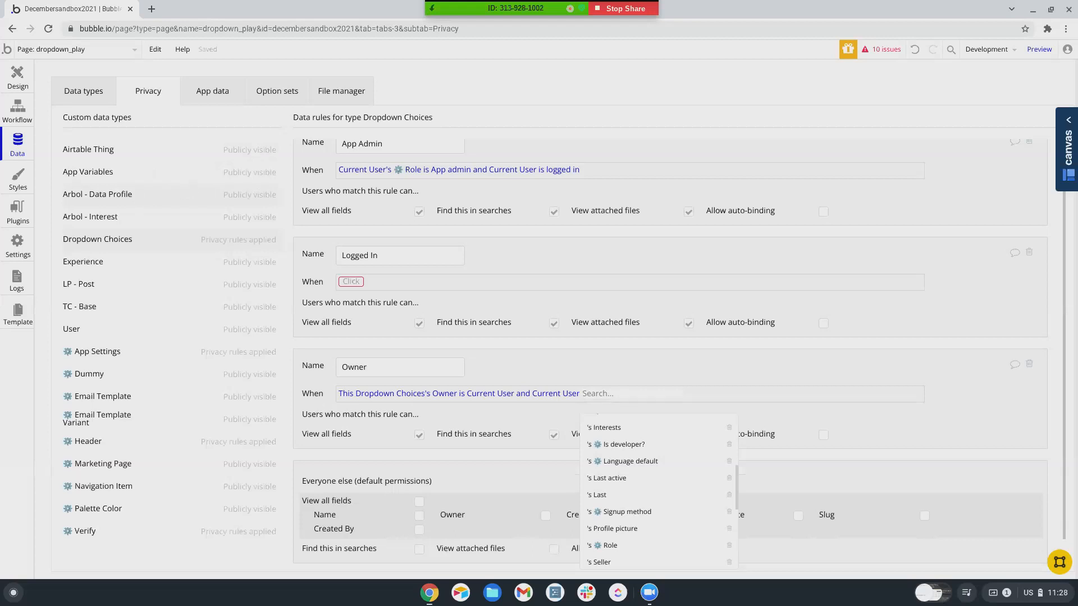
{"action": "scroll", "coordinate": [673, 499], "scroll_direction": "down", "scroll_amount": 1}
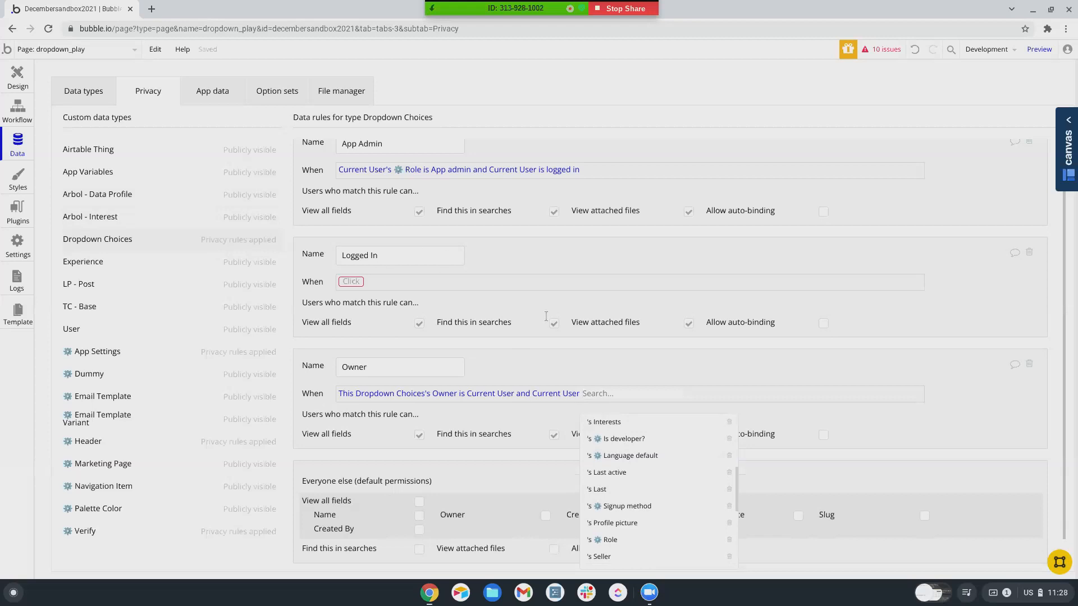
{"action": "scroll", "coordinate": [635, 509], "scroll_direction": "down", "scroll_amount": 5}
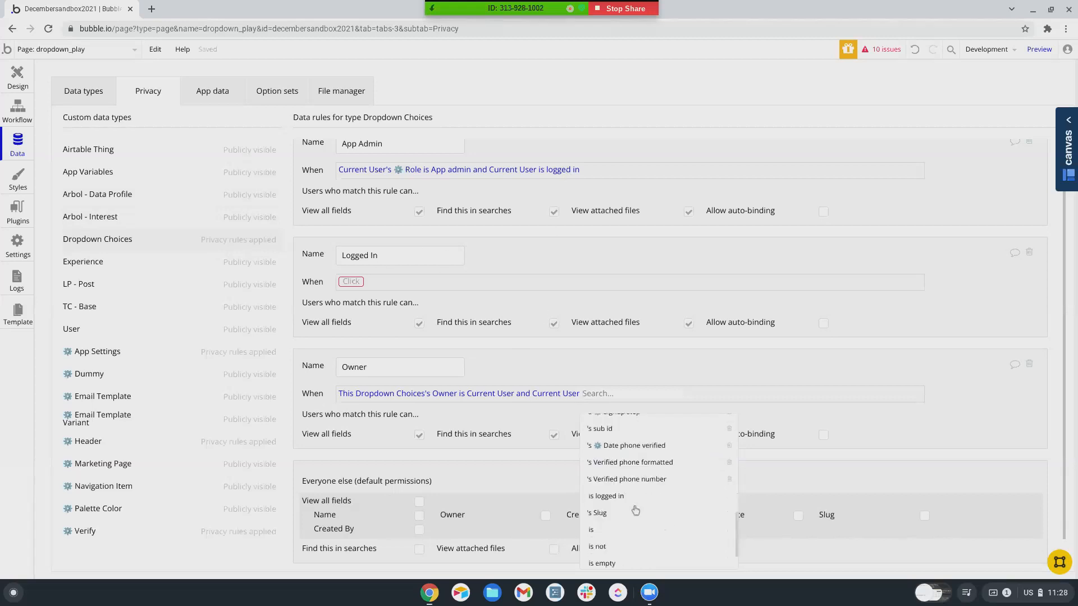
- Finish the Owner rule with 'is logged in' and set Logged In's condition to This Dropdown Choices's Owner is empty
{"action": "left_click", "coordinate": [625, 496]}
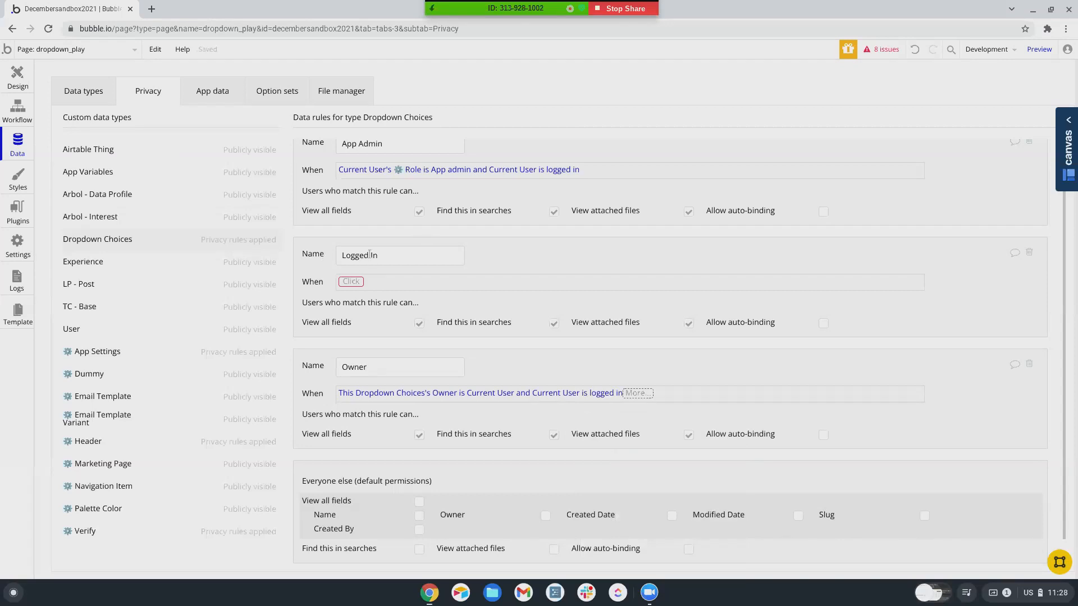
{"action": "left_click", "coordinate": [352, 283]}
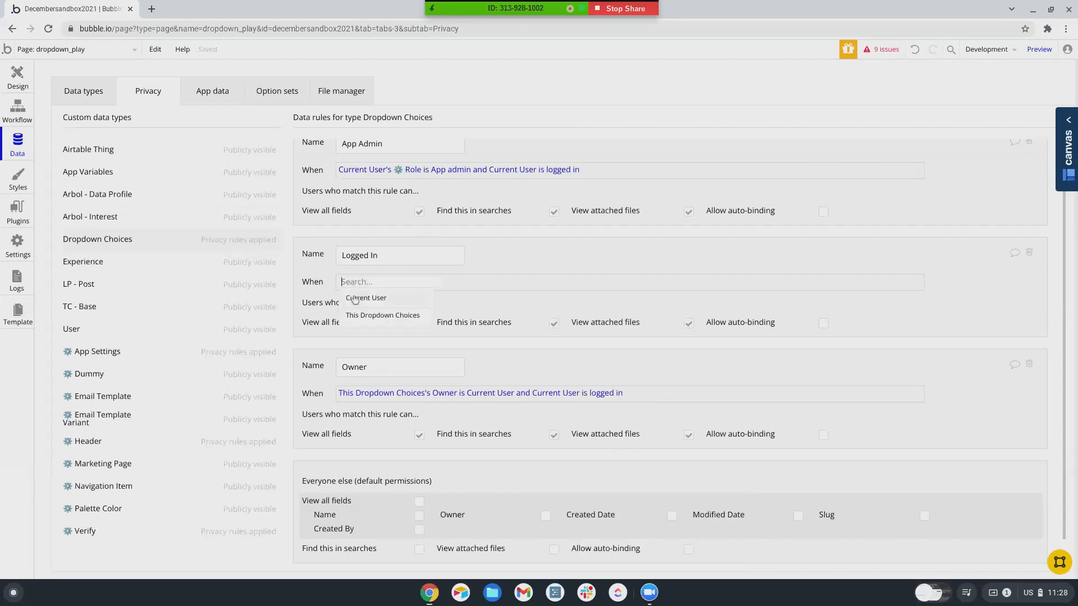
{"action": "left_click", "coordinate": [359, 315]}
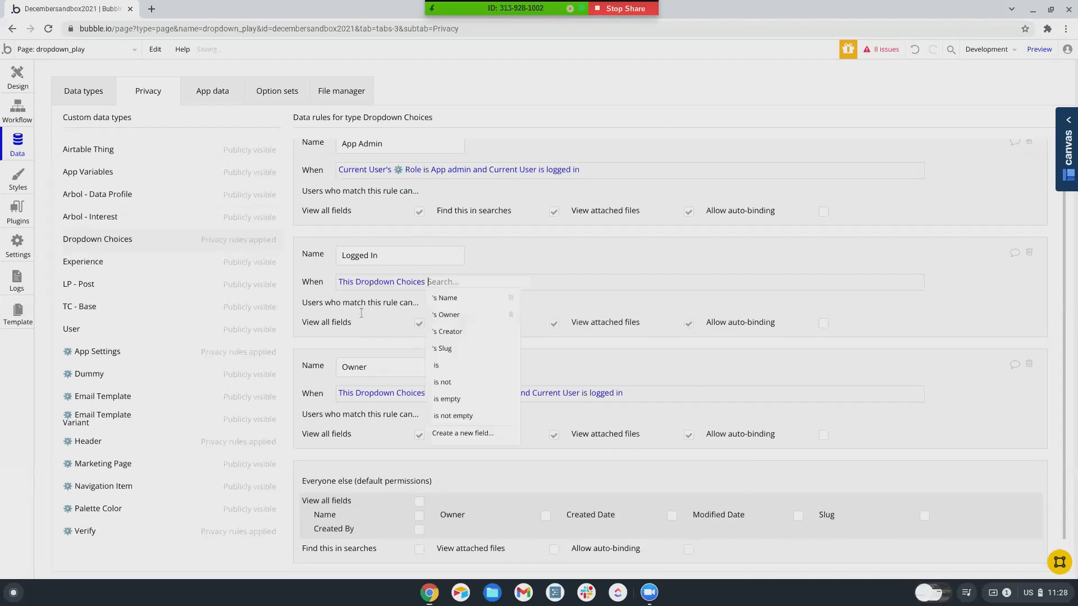
{"action": "left_click", "coordinate": [454, 315]}
{"action": "scroll", "coordinate": [501, 417], "scroll_direction": "down", "scroll_amount": 3}
{"action": "scroll", "coordinate": [501, 417], "scroll_direction": "down", "scroll_amount": 5}
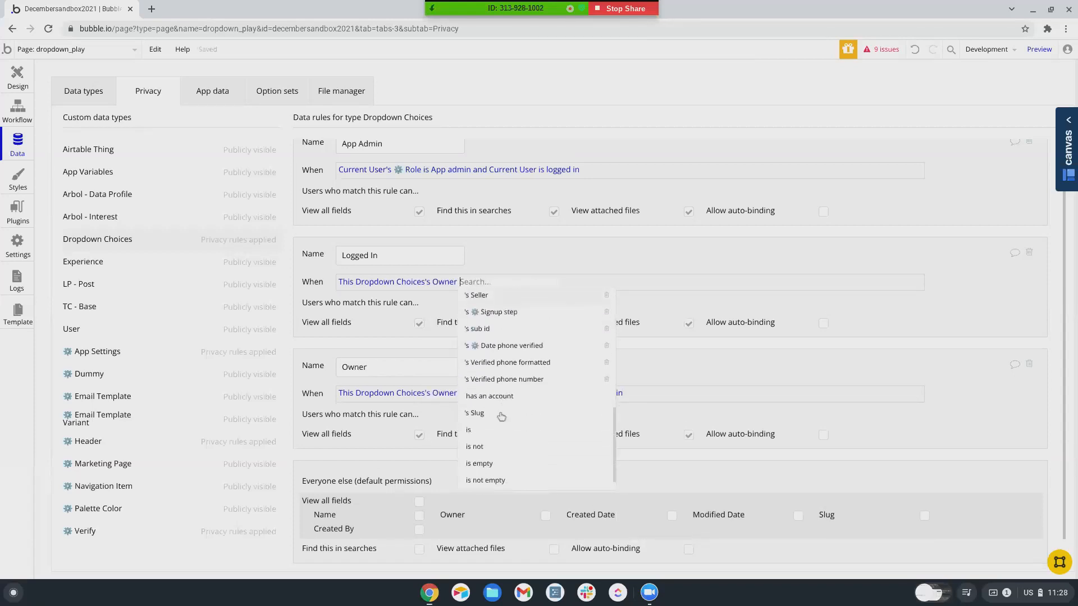
{"action": "left_click", "coordinate": [480, 443]}
- Append an 'and Current User' clause to the Logged In rule's condition
{"action": "left_click", "coordinate": [511, 290]}
{"action": "left_click", "coordinate": [505, 323]}
{"action": "left_click", "coordinate": [519, 298]}
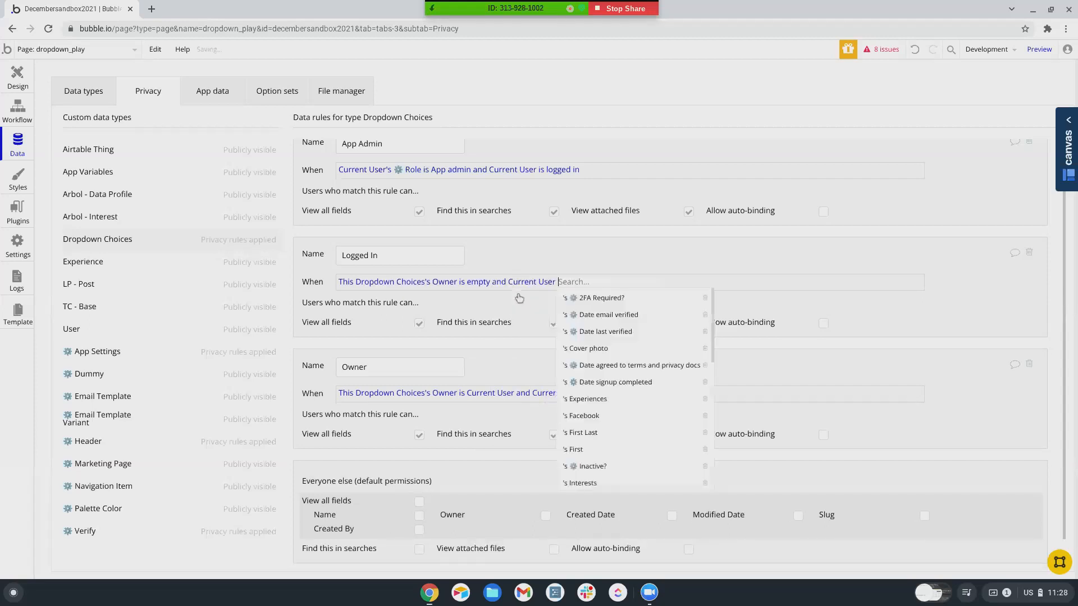
{"action": "scroll", "coordinate": [630, 405], "scroll_direction": "down", "scroll_amount": 3}
{"action": "scroll", "coordinate": [629, 403], "scroll_direction": "down", "scroll_amount": 6}
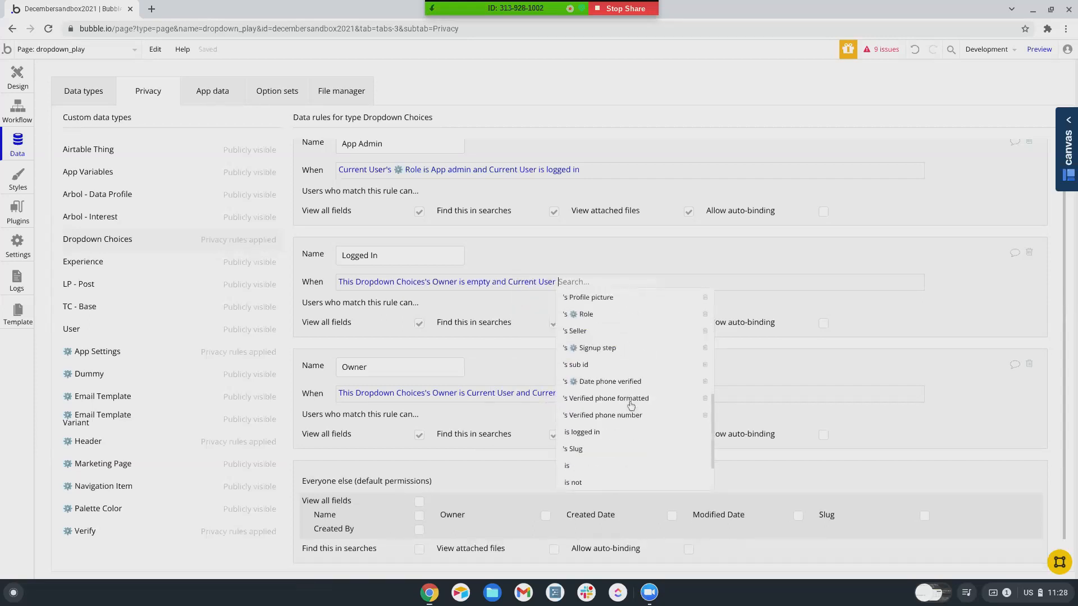
{"action": "left_click", "coordinate": [585, 366]}
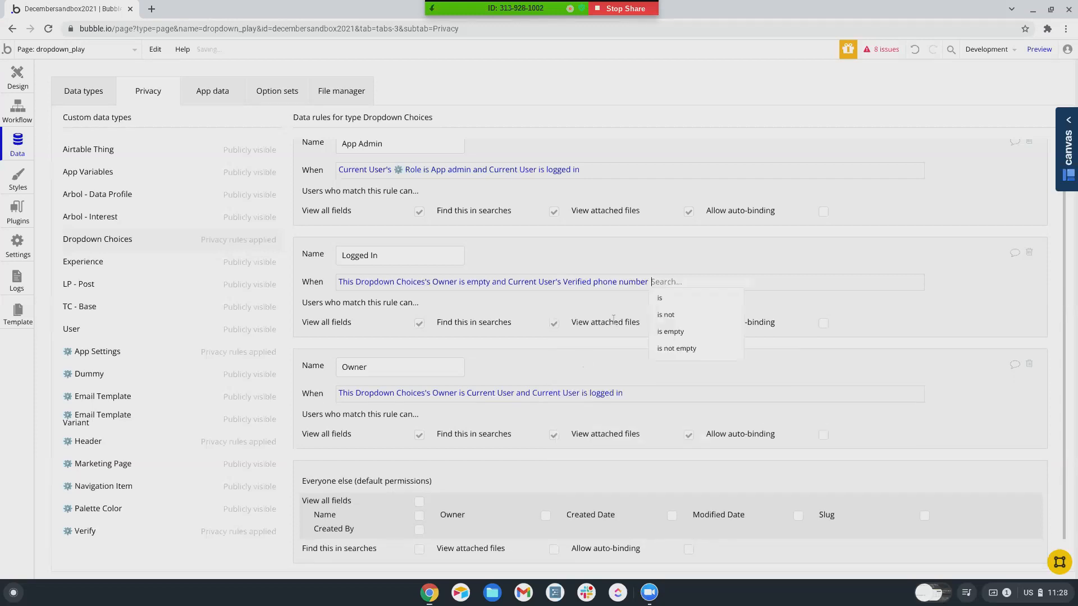
{"action": "left_click", "coordinate": [612, 285]}
{"action": "scroll", "coordinate": [594, 415], "scroll_direction": "down", "scroll_amount": 1}
{"action": "scroll", "coordinate": [593, 416], "scroll_direction": "down", "scroll_amount": 5}
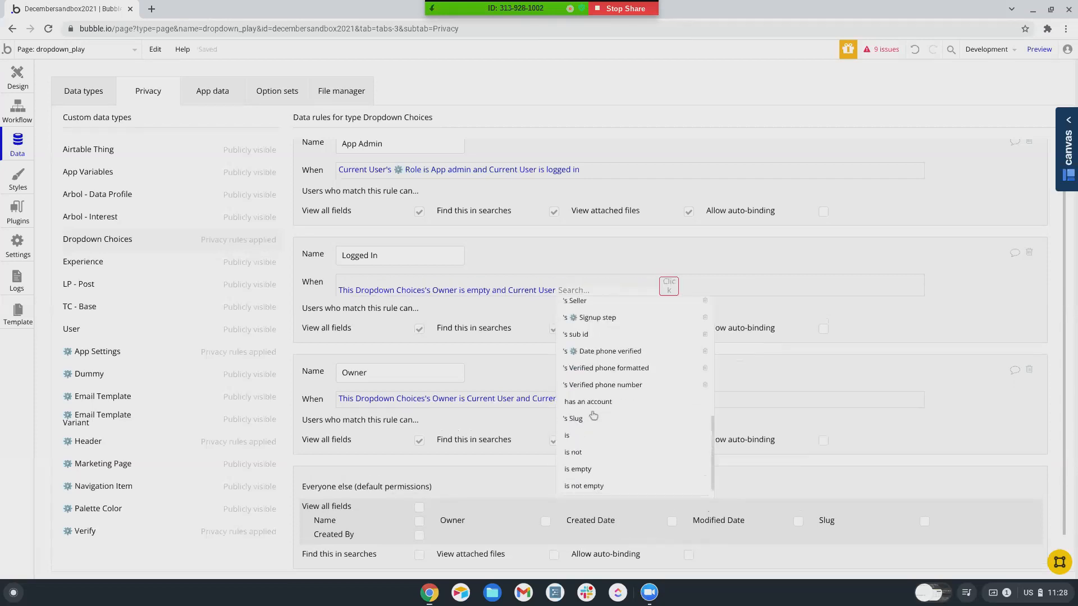
{"action": "scroll", "coordinate": [594, 411], "scroll_direction": "up", "scroll_amount": 2}
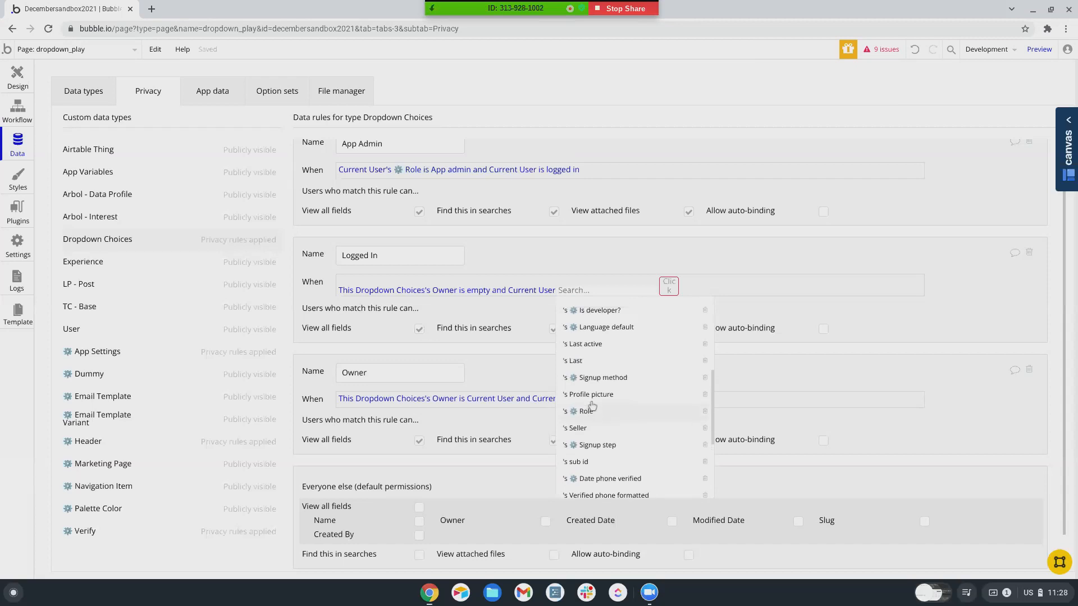
{"action": "scroll", "coordinate": [599, 387], "scroll_direction": "up", "scroll_amount": 3}
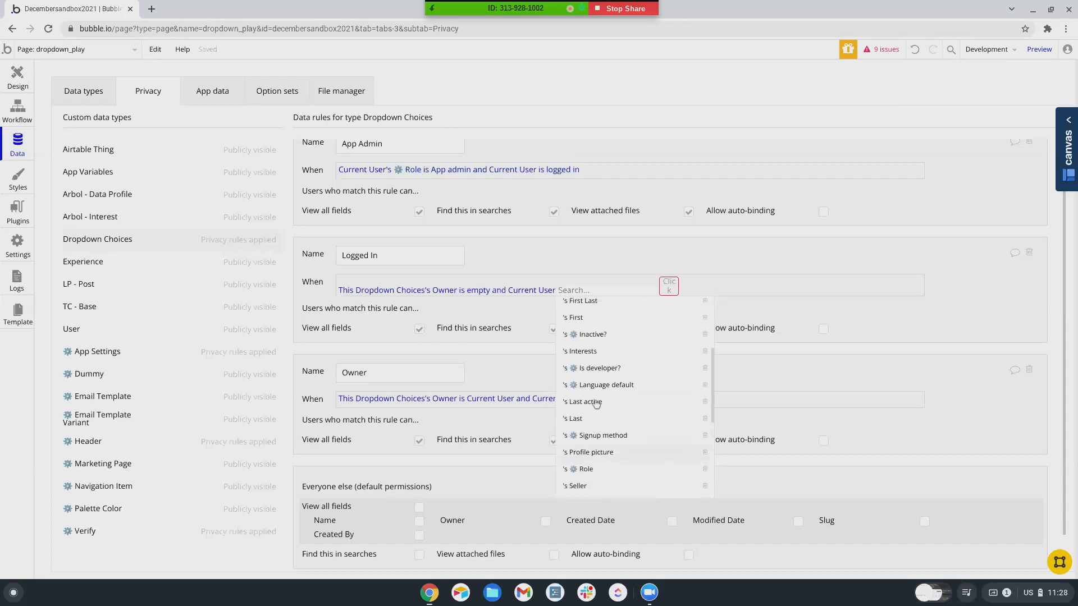
{"action": "scroll", "coordinate": [596, 404], "scroll_direction": "down", "scroll_amount": 5}
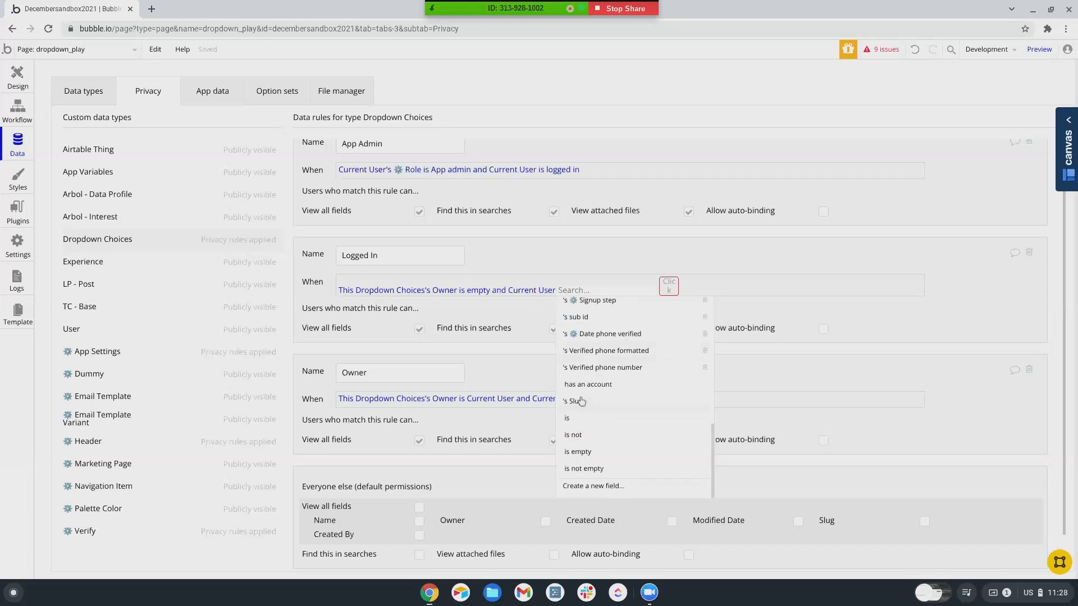
{"action": "scroll", "coordinate": [584, 316], "scroll_direction": "up", "scroll_amount": 1}
- Fix the clause so the Logged In condition ends with Current User is logged in
{"action": "key", "text": "BackSpace"}
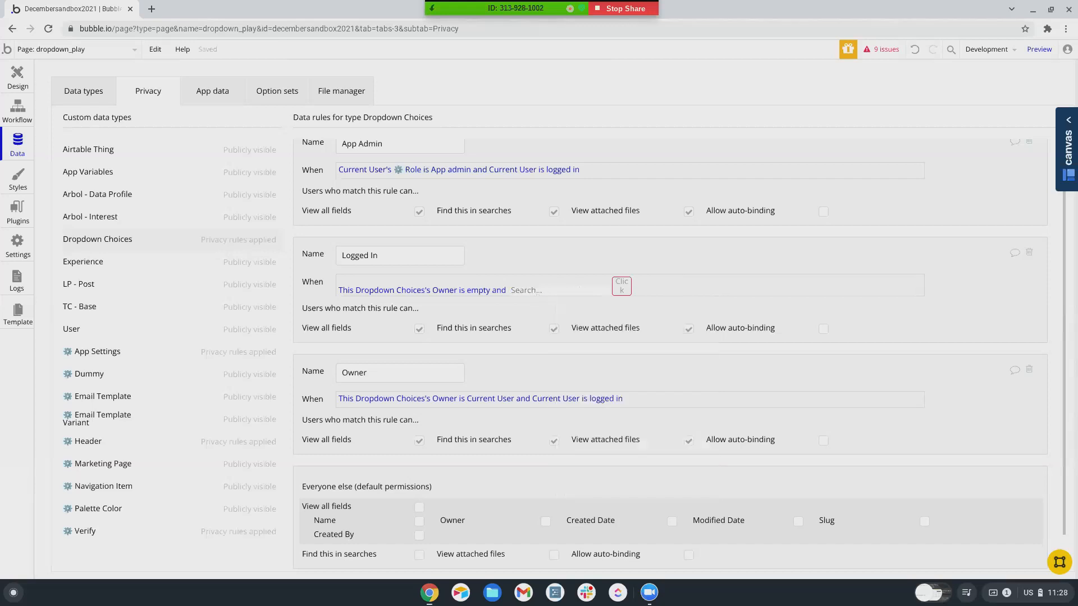
{"action": "left_click", "coordinate": [580, 311]}
{"action": "scroll", "coordinate": [581, 343], "scroll_direction": "down", "scroll_amount": 10}
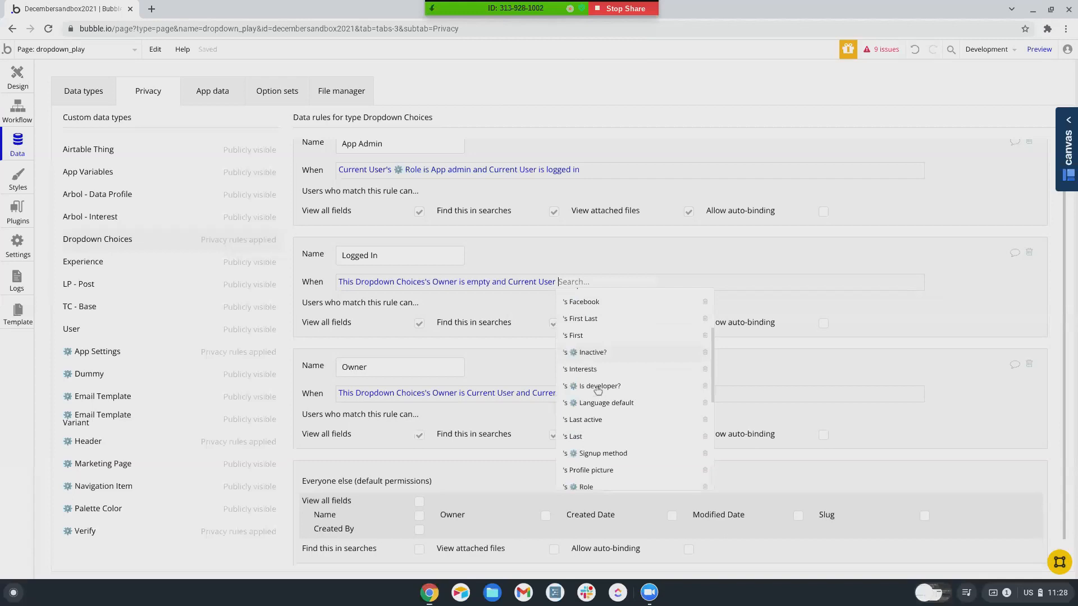
{"action": "scroll", "coordinate": [598, 391], "scroll_direction": "down", "scroll_amount": 2}
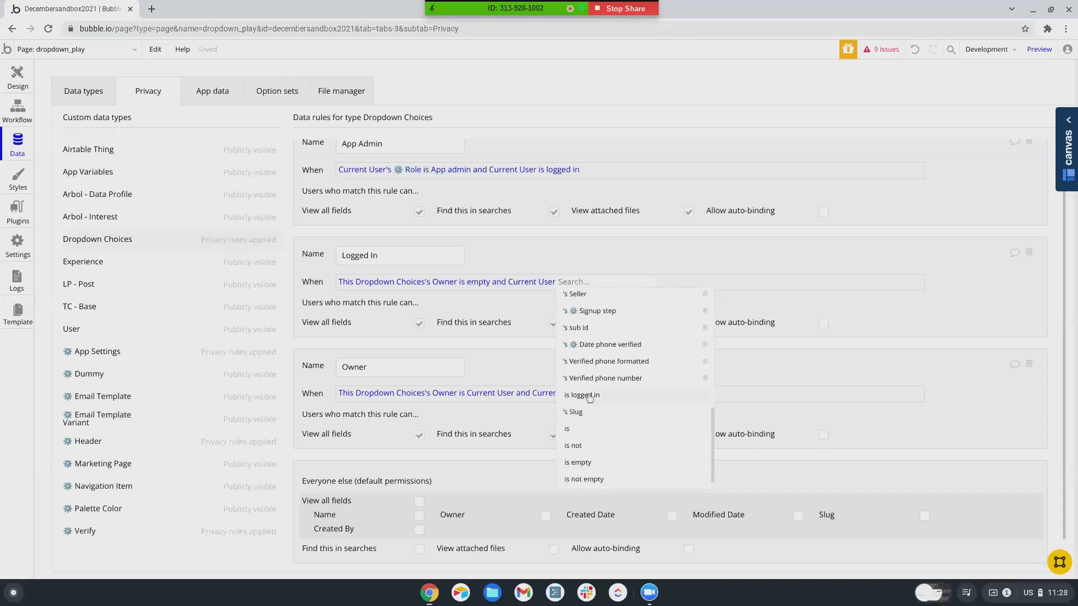
{"action": "left_click", "coordinate": [584, 396]}
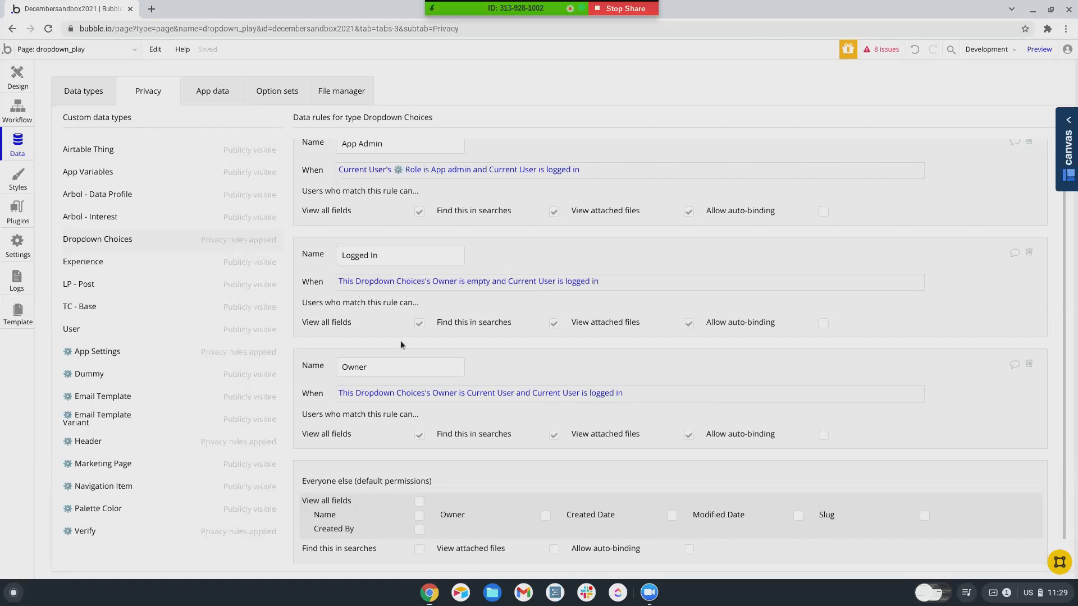
{"action": "scroll", "coordinate": [395, 338], "scroll_direction": "down", "scroll_amount": 1}
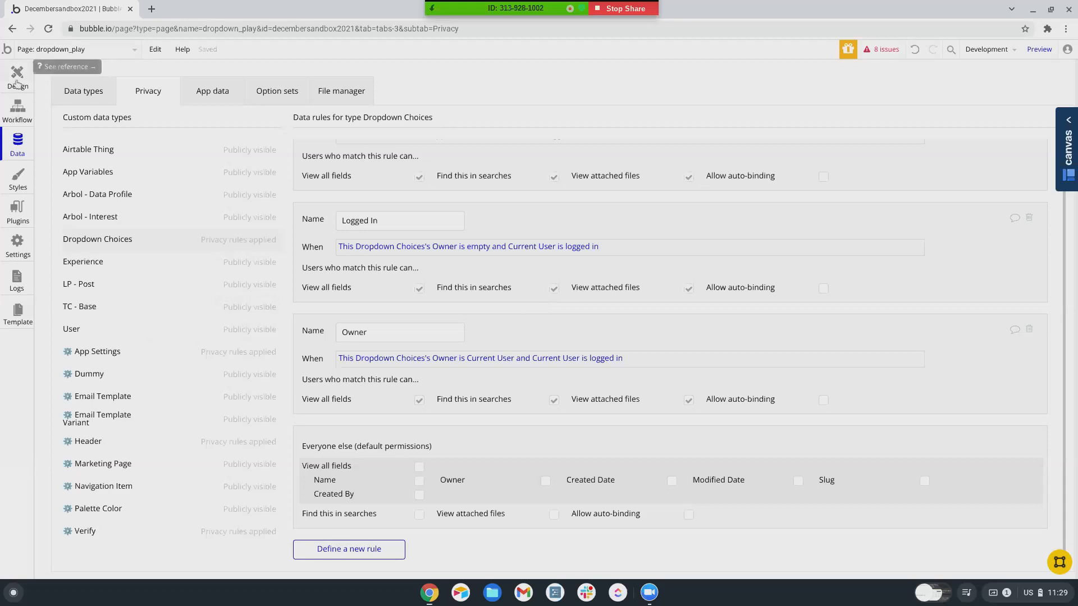
{"action": "scroll", "coordinate": [560, 337], "scroll_direction": "up", "scroll_amount": 1}
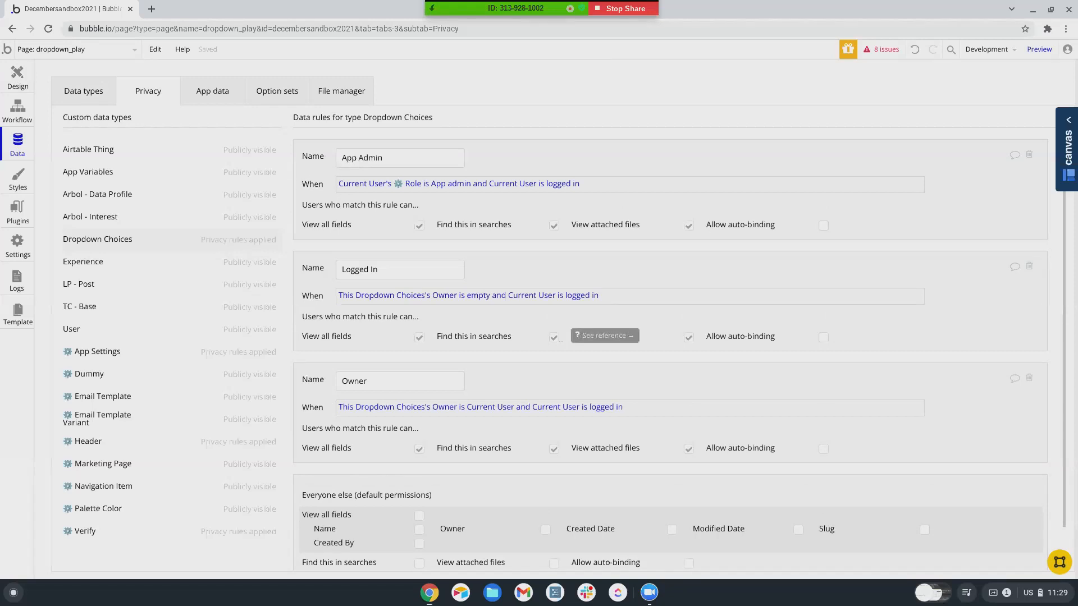
{"action": "scroll", "coordinate": [563, 339], "scroll_direction": "down", "scroll_amount": 1}
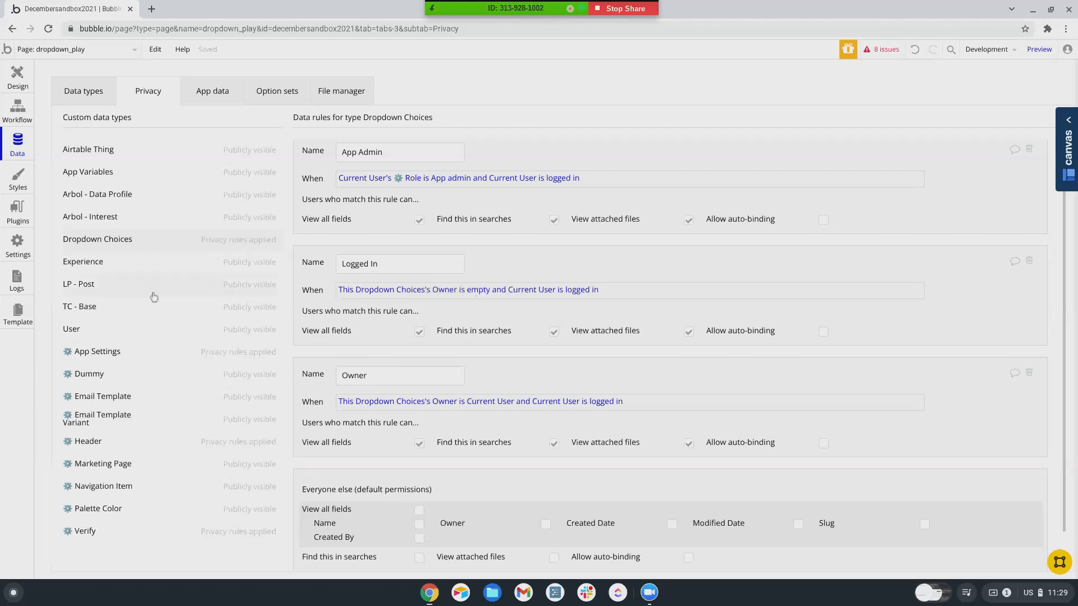
- Review the Dropdown Choices records Choice 1, Choice 2 and Choice 3 in App data, then return to Design
{"action": "left_click", "coordinate": [217, 92]}
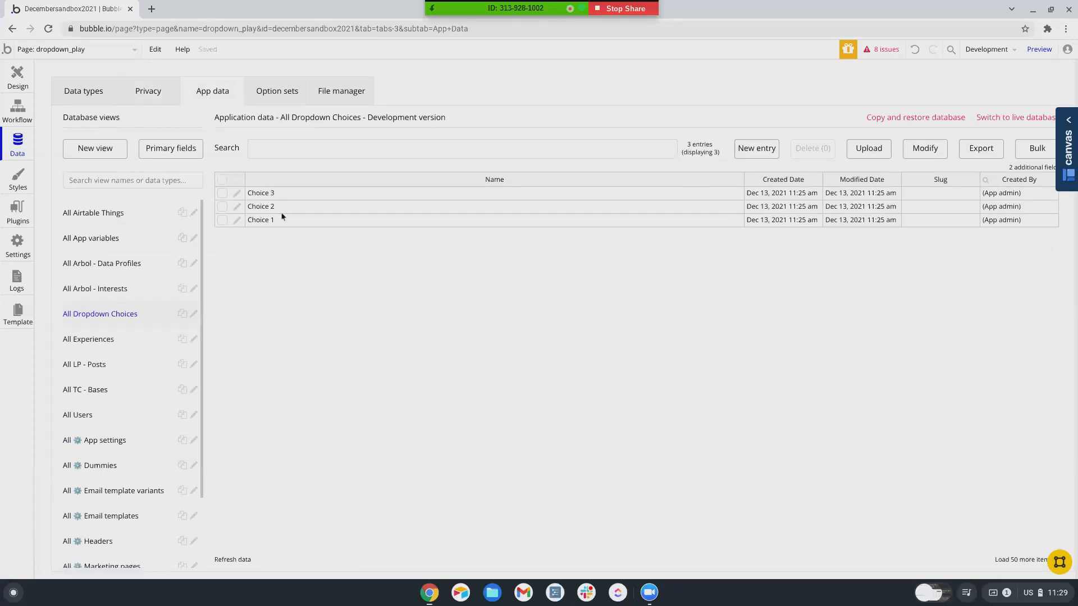
{"action": "left_click_drag", "start_coordinate": [264, 209], "coordinate": [264, 218]}
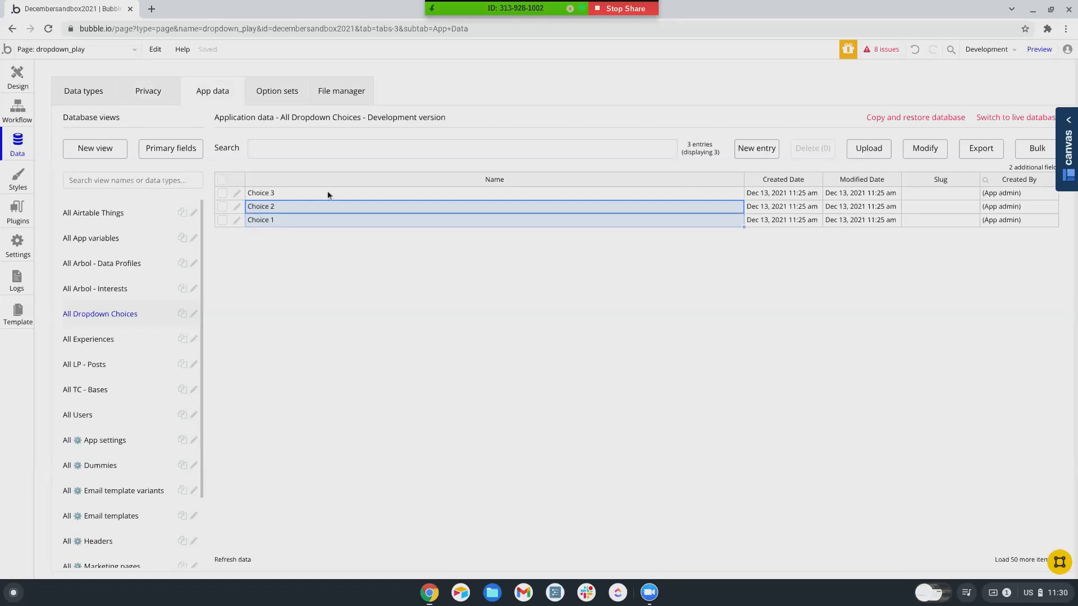
{"action": "left_click", "coordinate": [356, 254]}
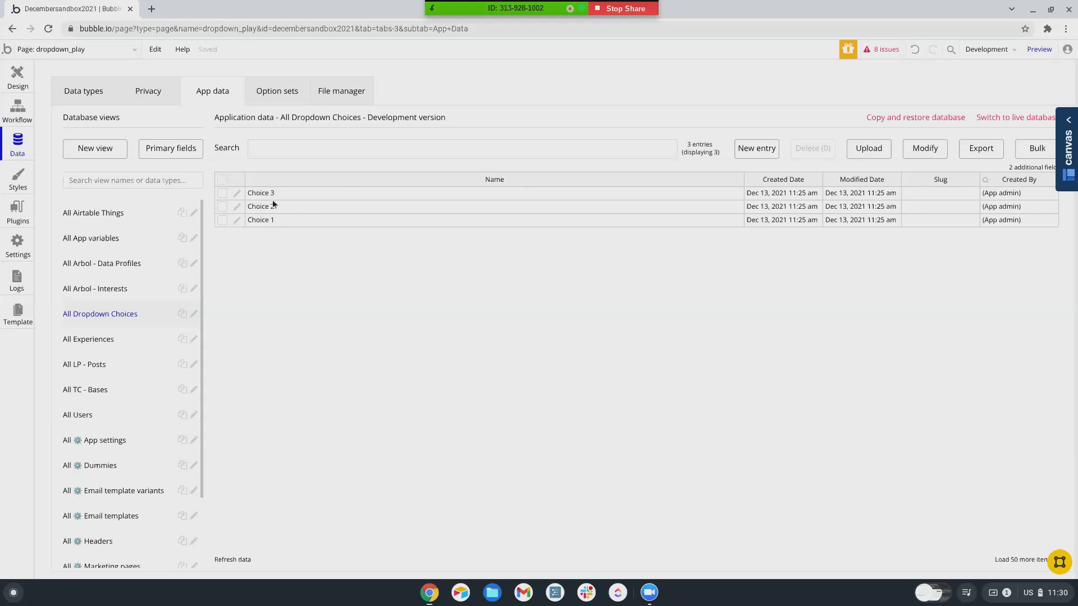
{"action": "left_click", "coordinate": [8, 79]}
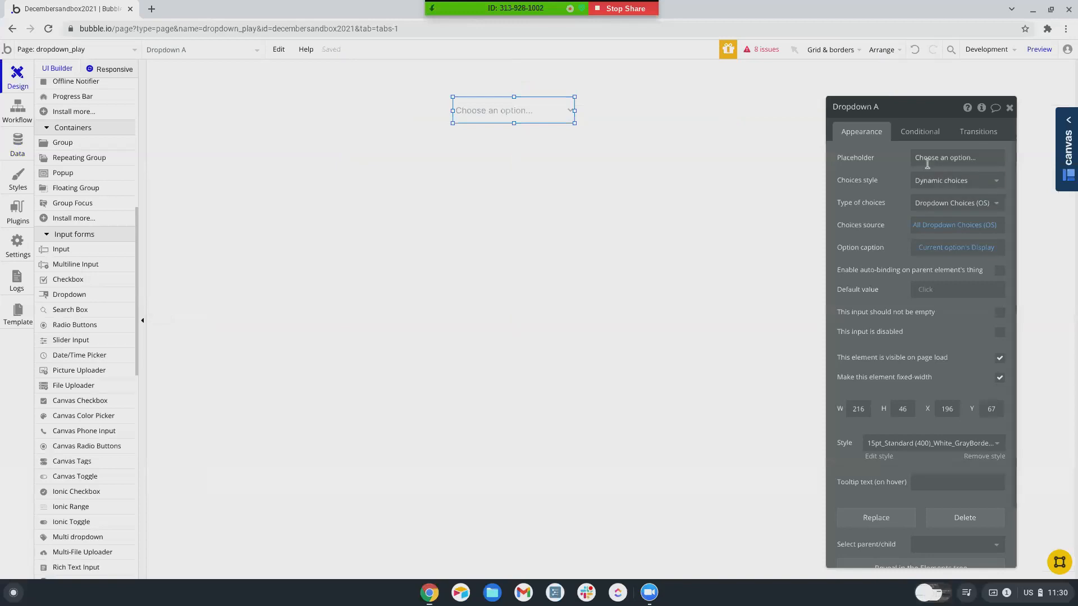
- Set Dropdown A's choice type to Dropdown Choices, sourced from a Search for Dropdown Choices
{"action": "left_click", "coordinate": [955, 202]}
{"action": "scroll", "coordinate": [936, 297], "scroll_direction": "up", "scroll_amount": 2}
{"action": "scroll", "coordinate": [936, 296], "scroll_direction": "down", "scroll_amount": 5}
{"action": "scroll", "coordinate": [936, 296], "scroll_direction": "down", "scroll_amount": 3}
{"action": "scroll", "coordinate": [937, 296], "scroll_direction": "up", "scroll_amount": 5}
{"action": "scroll", "coordinate": [936, 294], "scroll_direction": "up", "scroll_amount": 5}
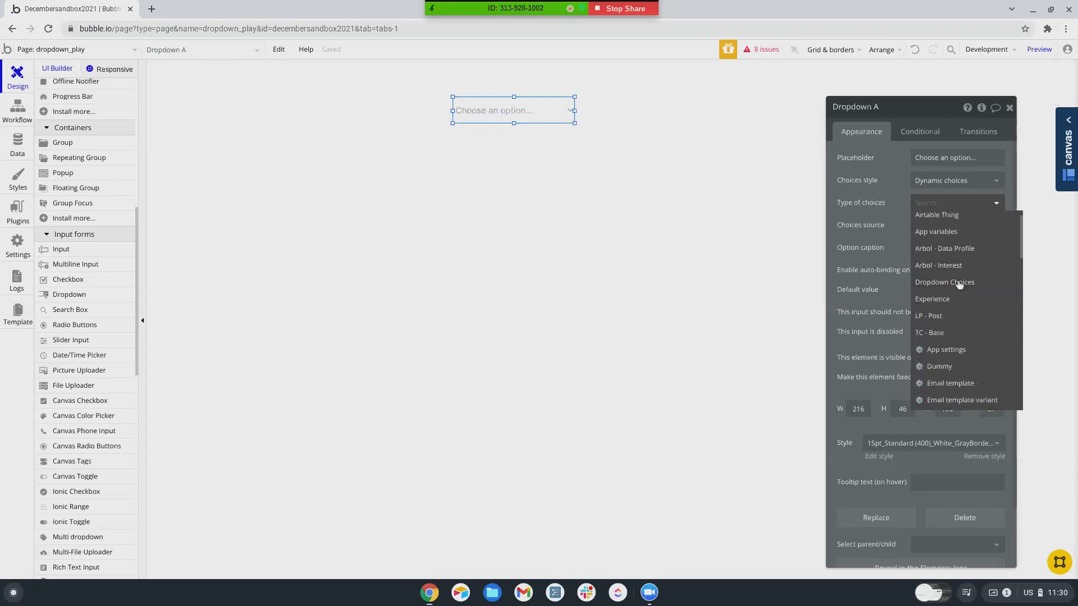
{"action": "left_click", "coordinate": [959, 283]}
{"action": "left_click", "coordinate": [936, 230]}
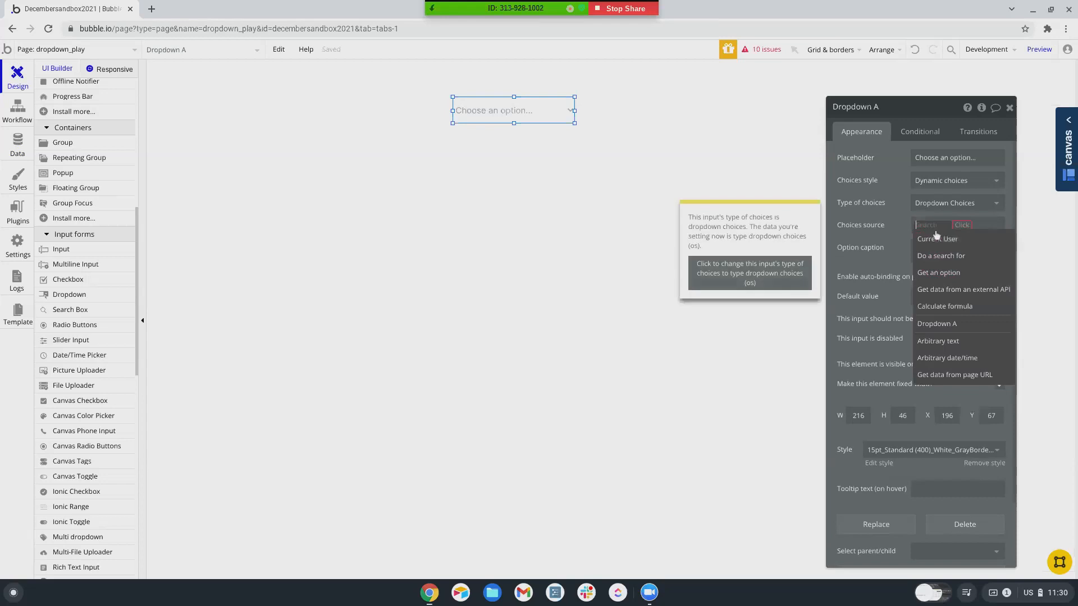
{"action": "left_click", "coordinate": [940, 255]}
{"action": "left_click", "coordinate": [766, 135]}
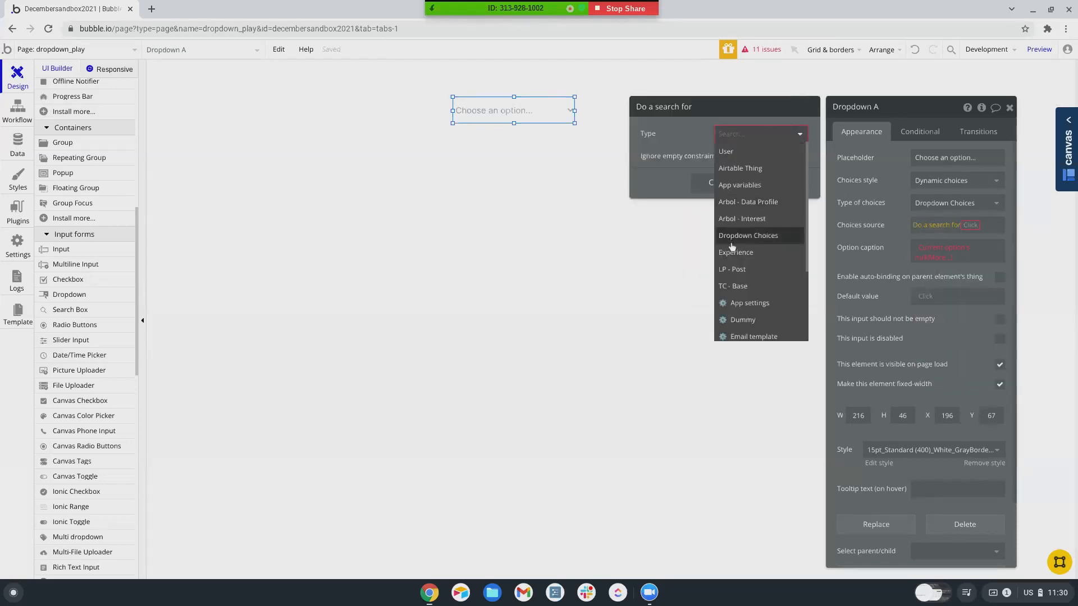
{"action": "left_click", "coordinate": [733, 220]}
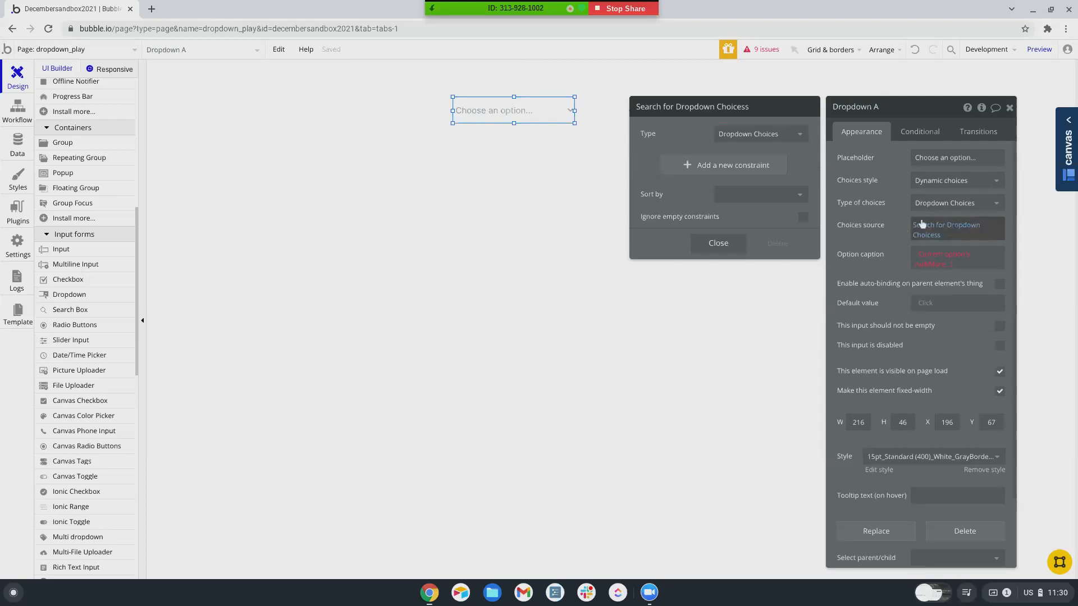
{"action": "left_click", "coordinate": [874, 236]}
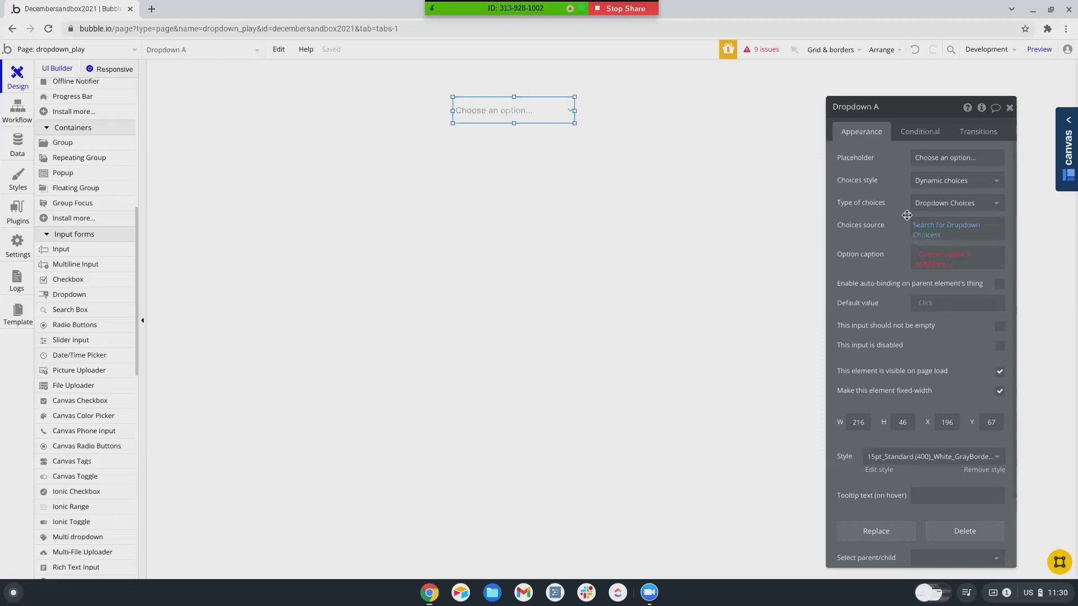
- Apply :filtered to Dropdown A's choices source and start a new filter constraint
{"action": "left_click", "coordinate": [929, 237]}
{"action": "left_click", "coordinate": [884, 226]}
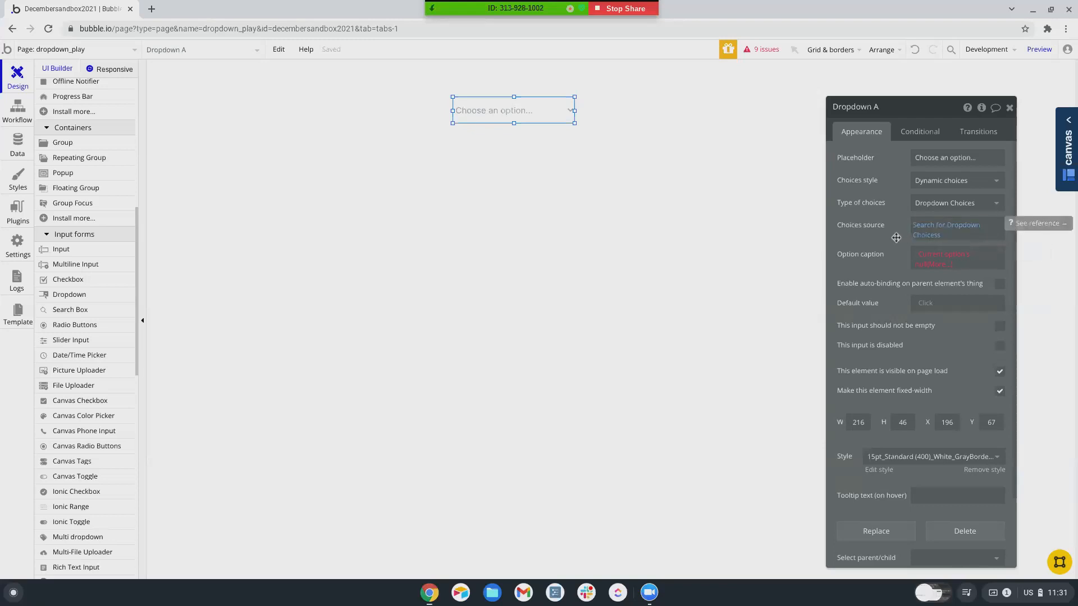
{"action": "left_click", "coordinate": [930, 240]}
{"action": "left_click", "coordinate": [953, 235]}
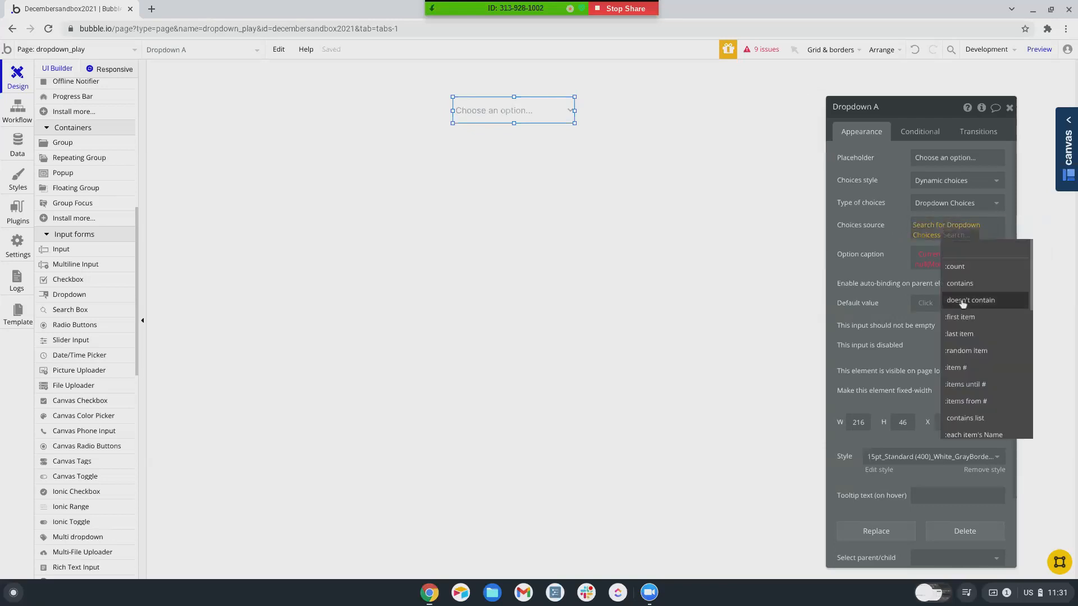
{"action": "scroll", "coordinate": [973, 312], "scroll_direction": "down", "scroll_amount": 5}
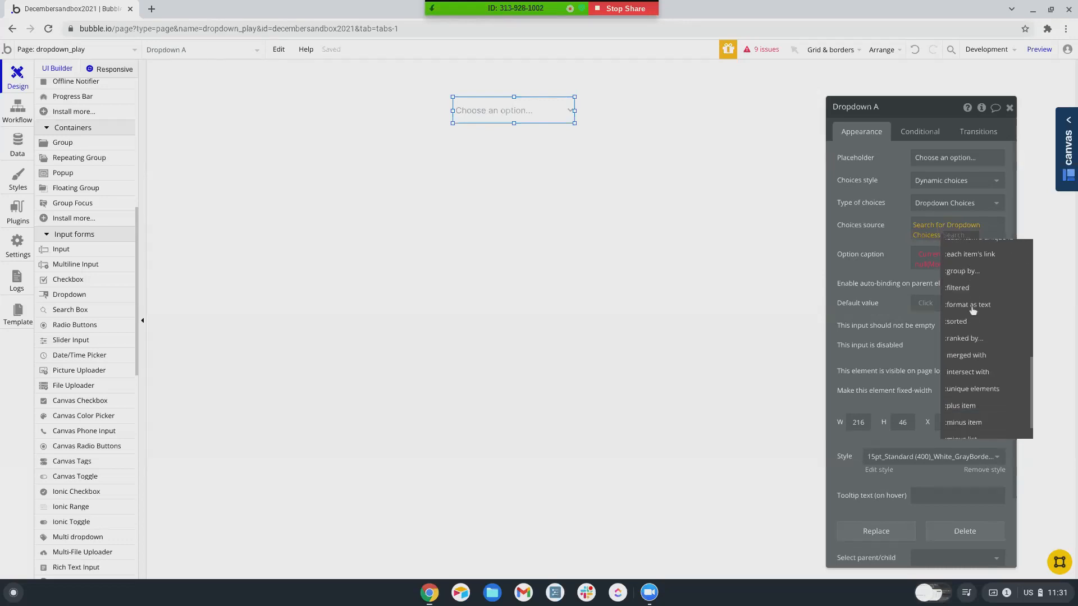
{"action": "left_click", "coordinate": [963, 288]}
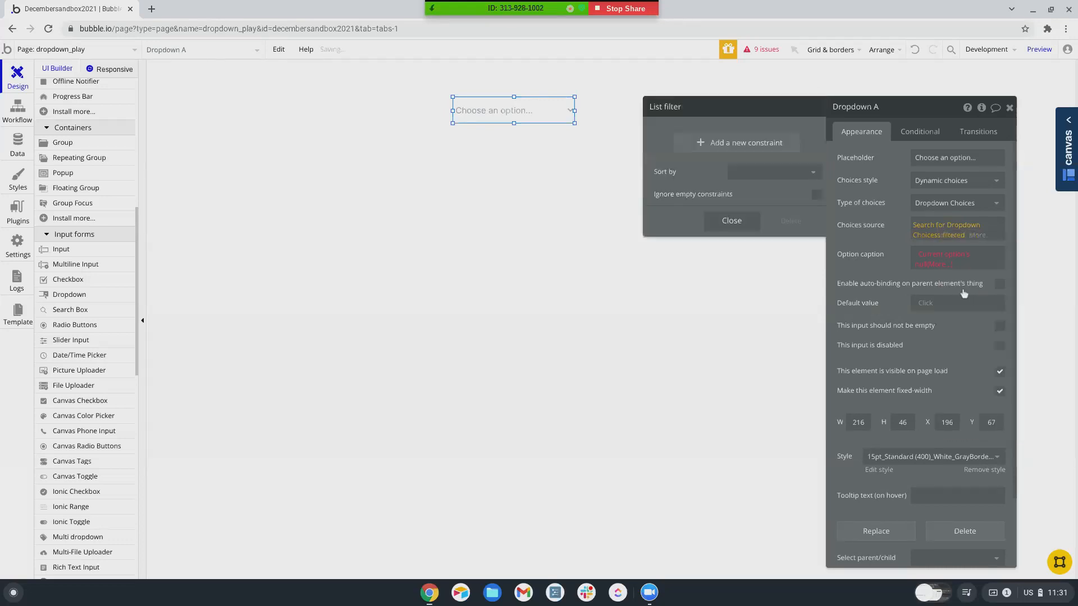
{"action": "left_click", "coordinate": [746, 147]}
- Add the constraint Owner is empty to Dropdown A's choices filter
{"action": "left_click", "coordinate": [652, 139]}
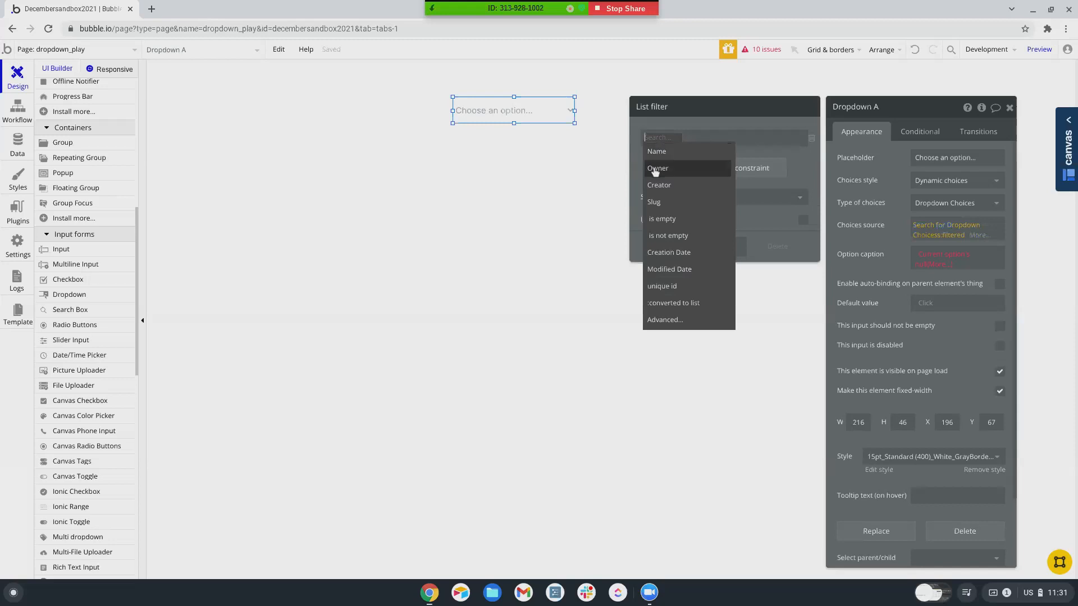
{"action": "left_click", "coordinate": [655, 169]}
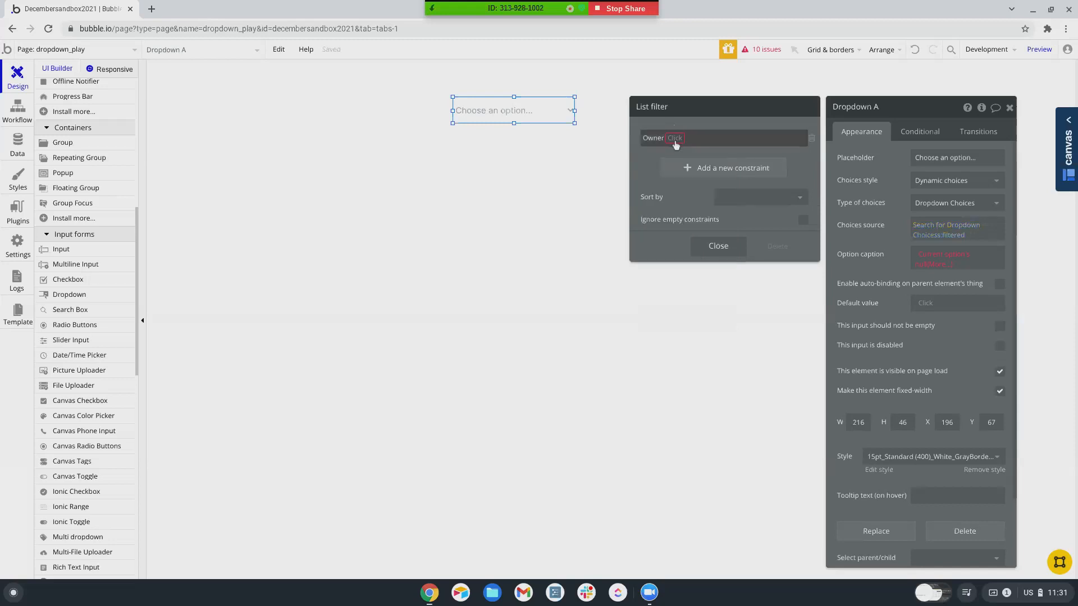
{"action": "left_click", "coordinate": [675, 141]}
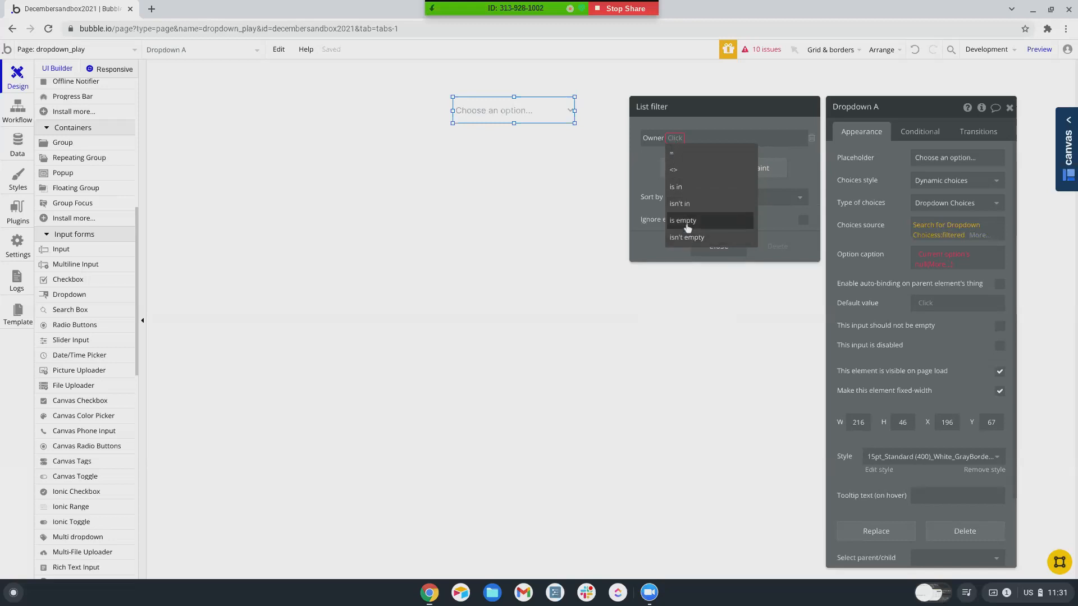
{"action": "left_click", "coordinate": [687, 225]}
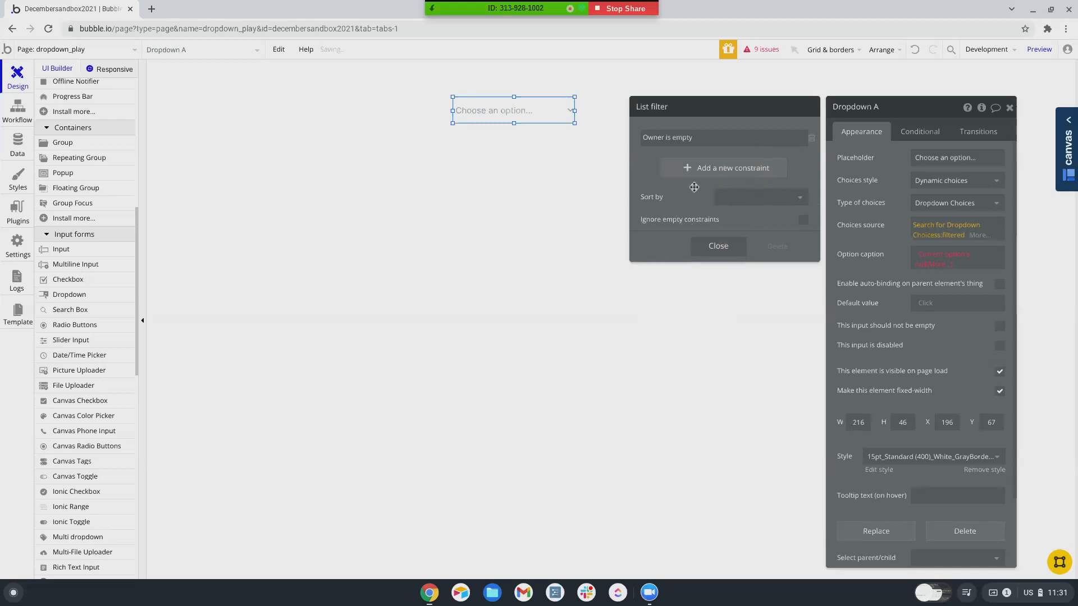
- Add a second constraint Owner = Current User and close the list filter settings
{"action": "left_click", "coordinate": [699, 171]}
{"action": "left_click", "coordinate": [649, 168]}
{"action": "left_click", "coordinate": [654, 178]}
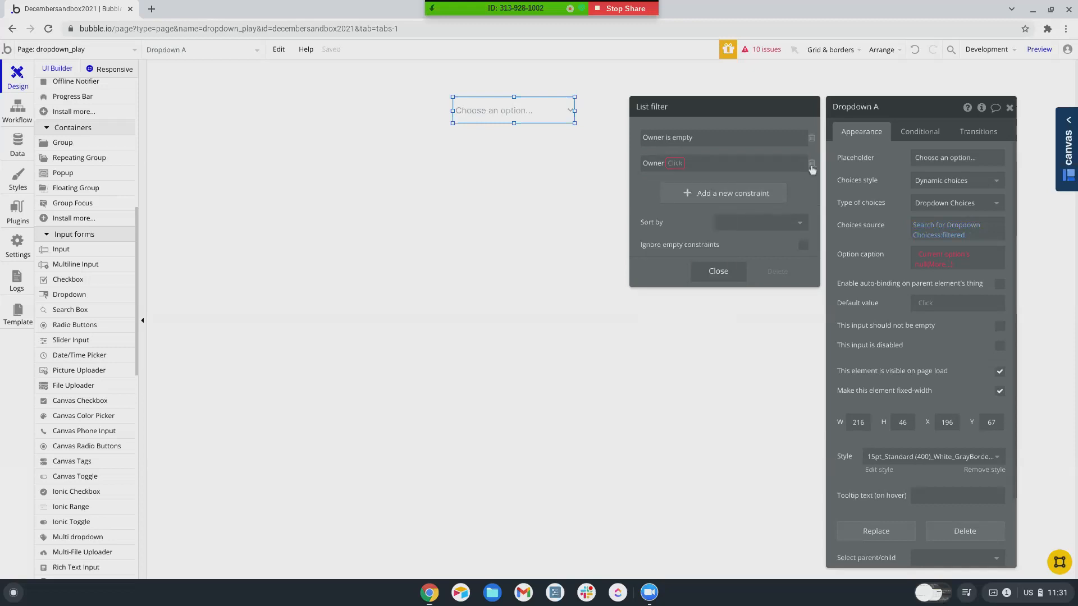
{"action": "left_click", "coordinate": [812, 167]}
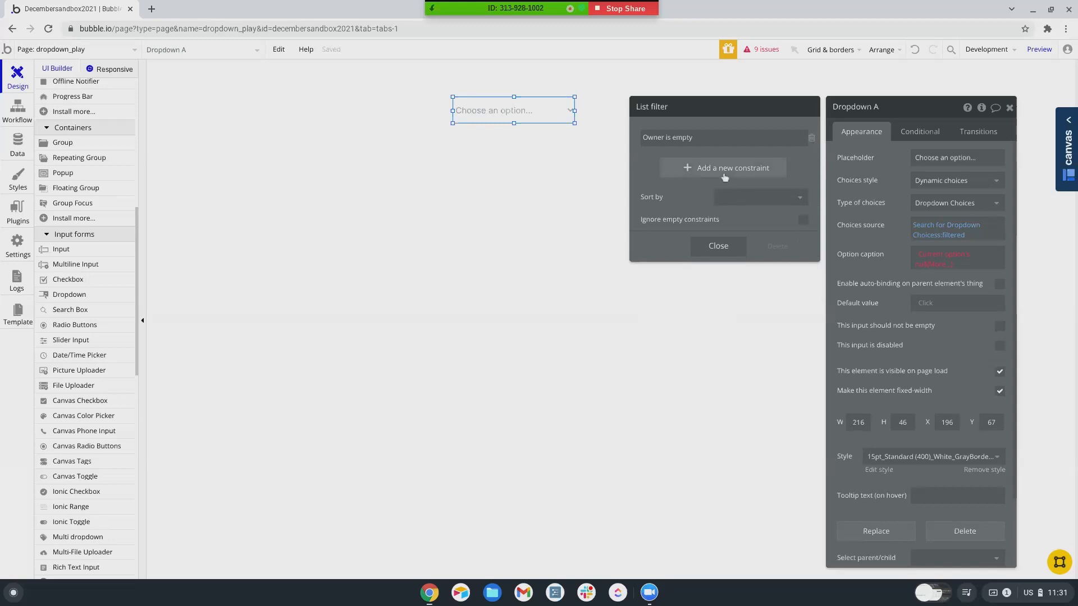
{"action": "left_click", "coordinate": [724, 175]}
{"action": "left_click", "coordinate": [648, 164]}
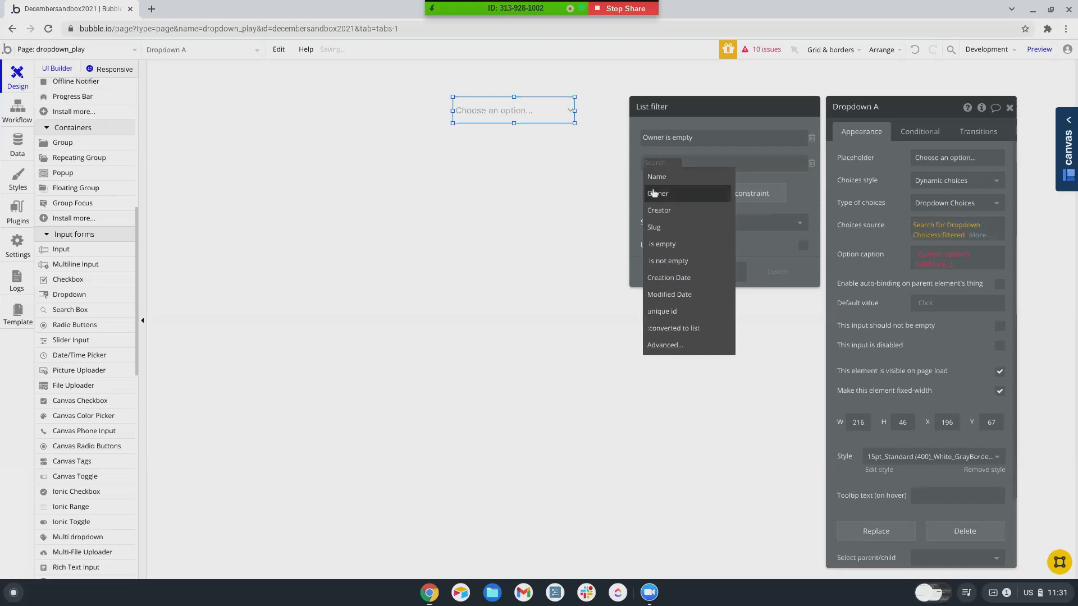
{"action": "left_click", "coordinate": [654, 193]}
{"action": "left_click", "coordinate": [671, 166]}
{"action": "left_click", "coordinate": [675, 179]}
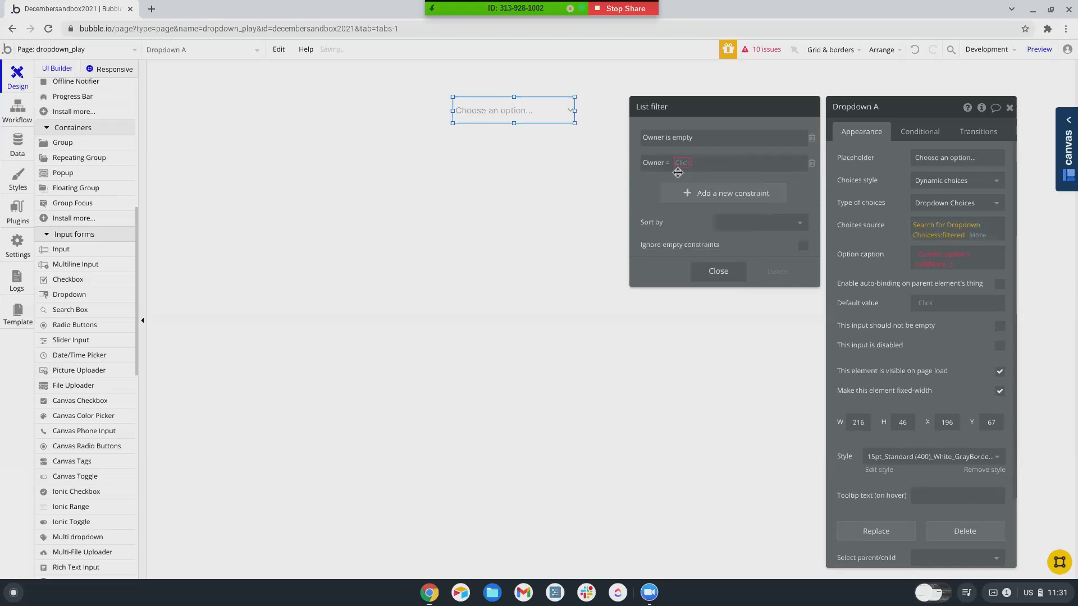
{"action": "left_click", "coordinate": [681, 163]}
{"action": "left_click", "coordinate": [686, 175]}
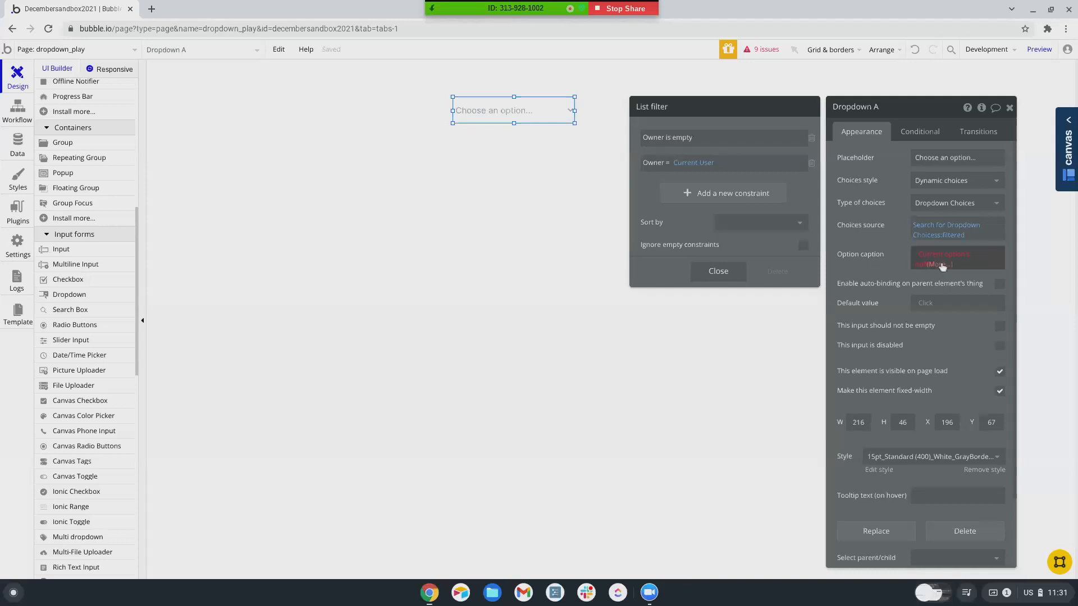
{"action": "left_click", "coordinate": [890, 237]}
- Set Dropdown A's option caption to Current option's Name
{"action": "left_click", "coordinate": [926, 263]}
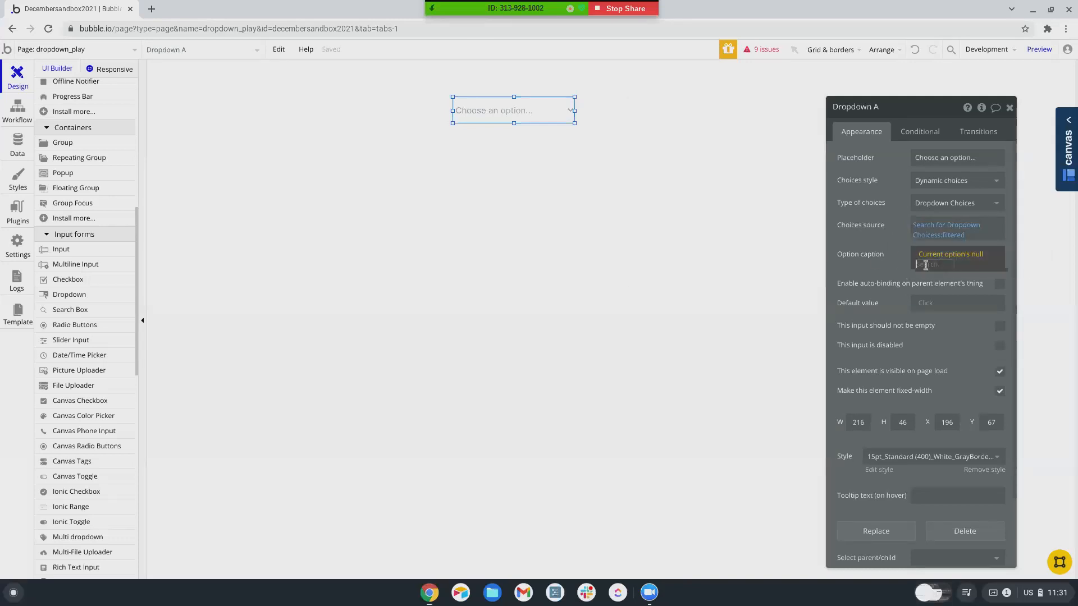
{"action": "left_click", "coordinate": [918, 282]}
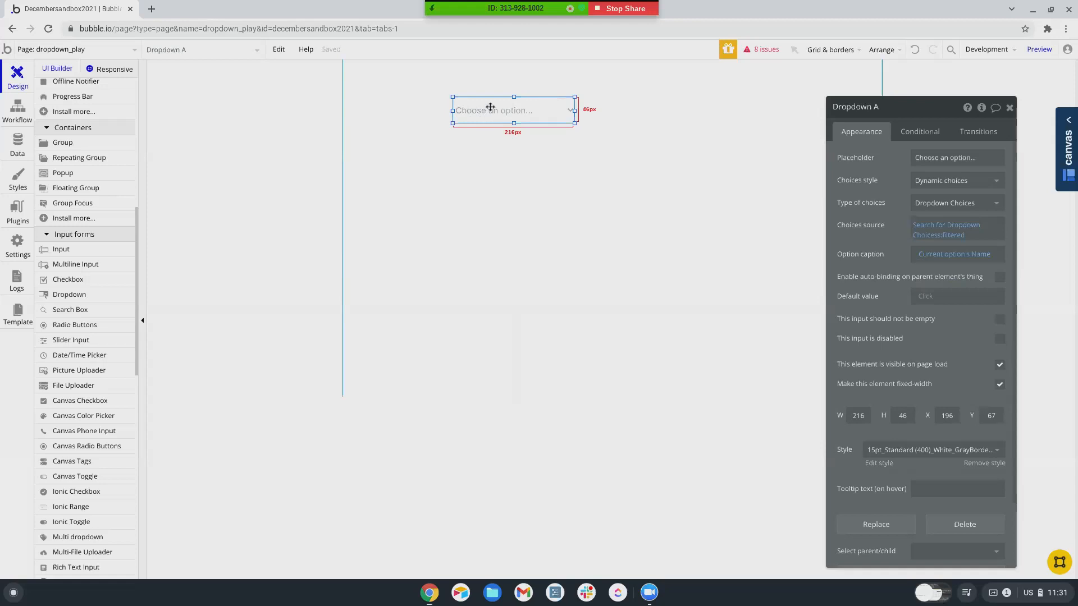
{"action": "left_click", "coordinate": [522, 259]}
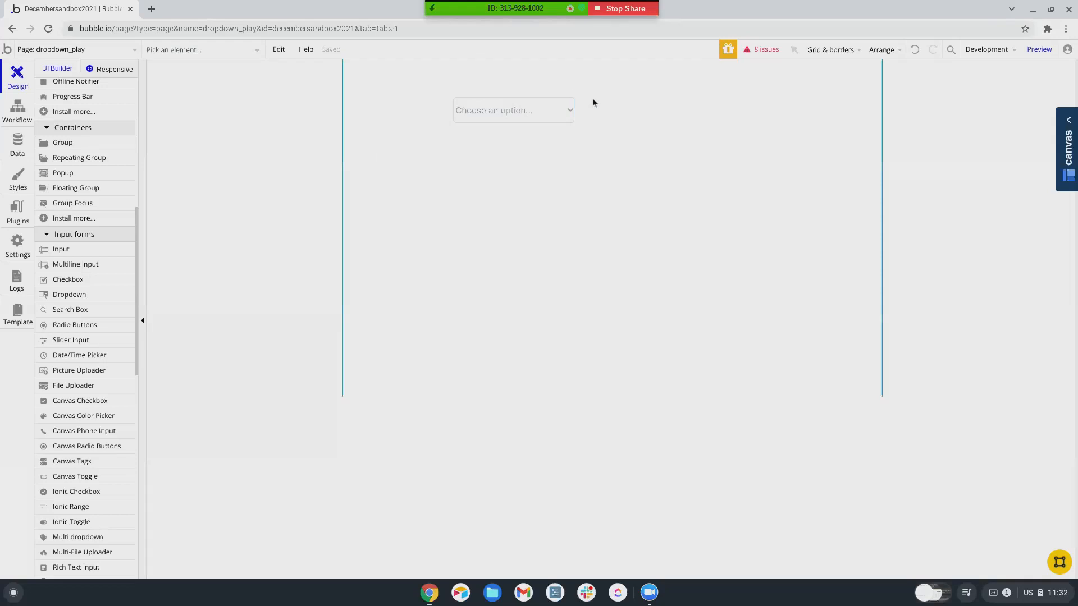
- Reselect Dropdown A, then move to the page's workflows to add a new event
{"action": "double_click", "coordinate": [535, 116]}
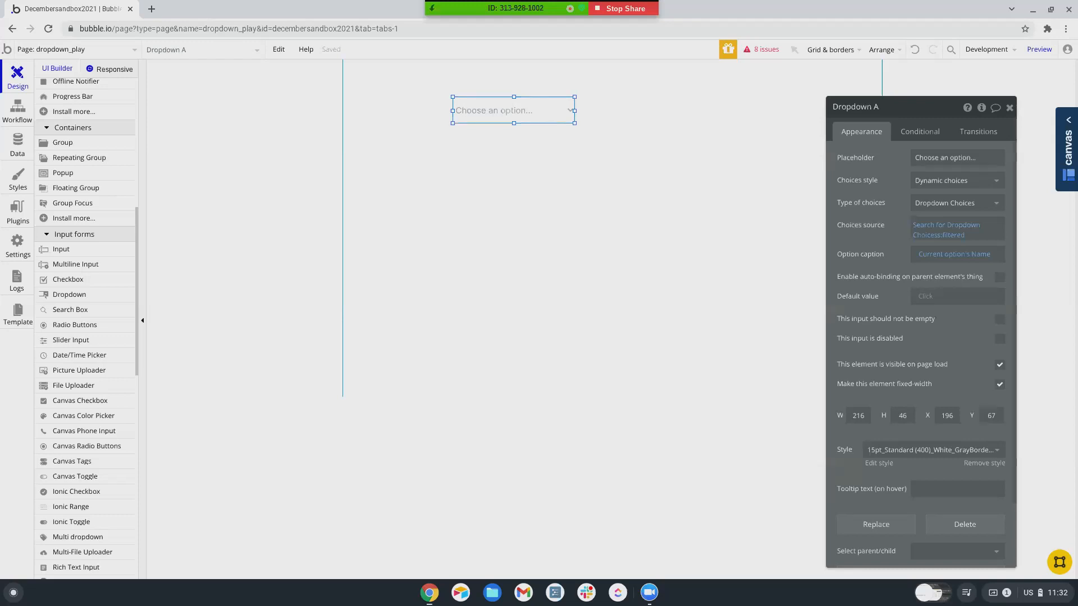
{"action": "scroll", "coordinate": [81, 212], "scroll_direction": "up", "scroll_amount": 7}
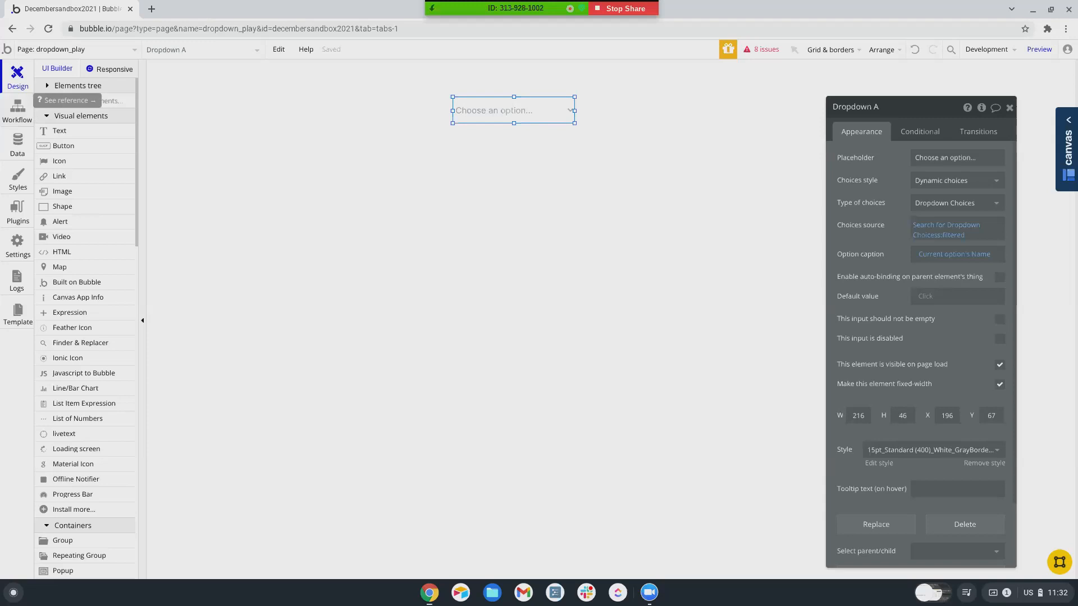
{"action": "left_click", "coordinate": [17, 110]}
{"action": "left_click", "coordinate": [88, 125]}
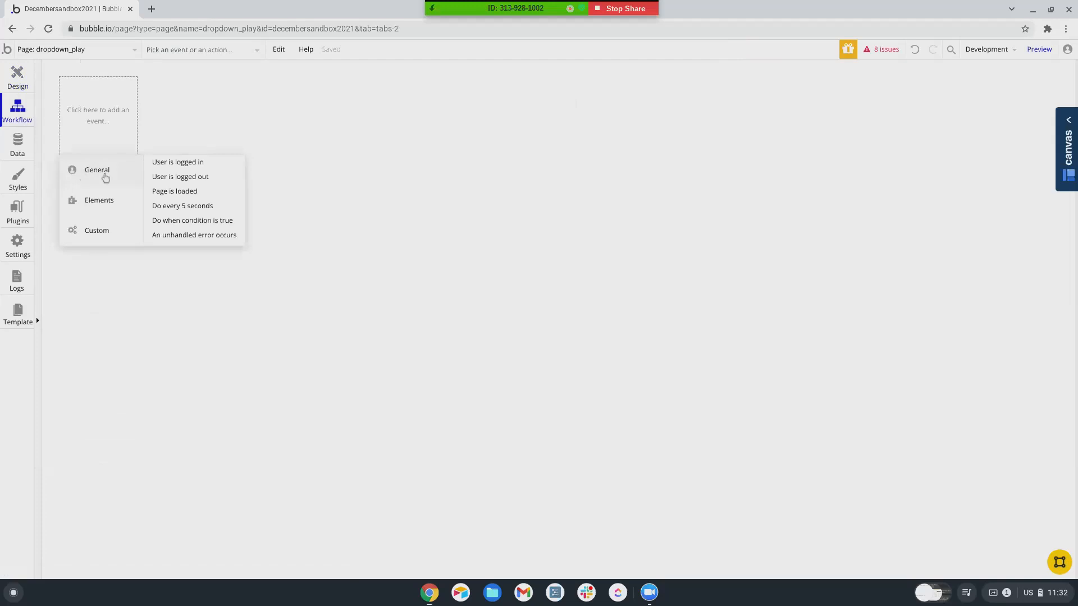
- Add an 'An input's value is changed' event for Dropdown A
{"action": "mouse_move", "coordinate": [113, 202]}
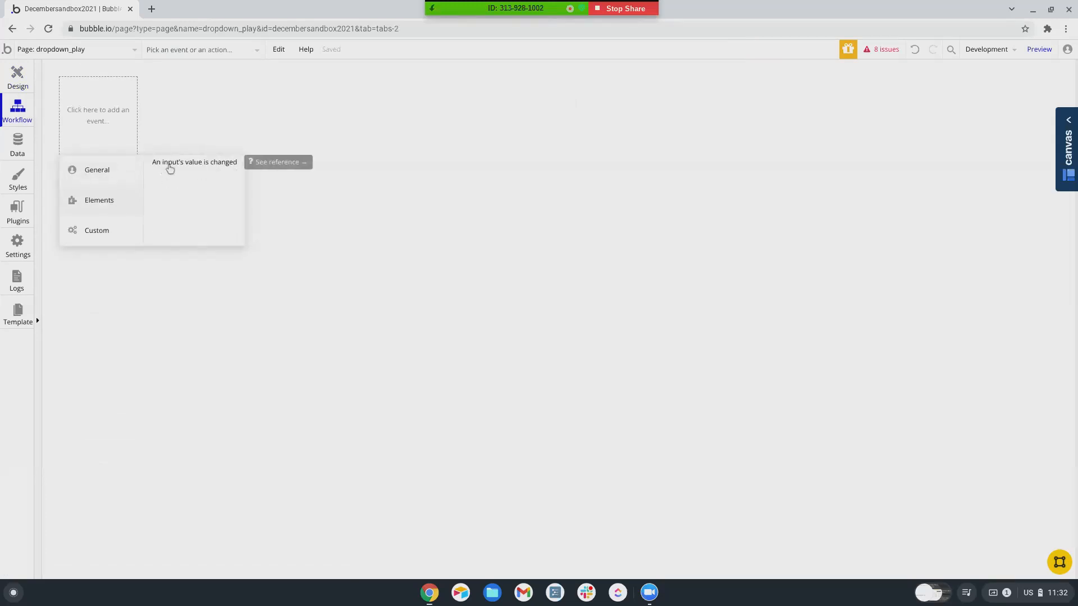
{"action": "left_click", "coordinate": [170, 168]}
{"action": "mouse_move", "coordinate": [98, 134]}
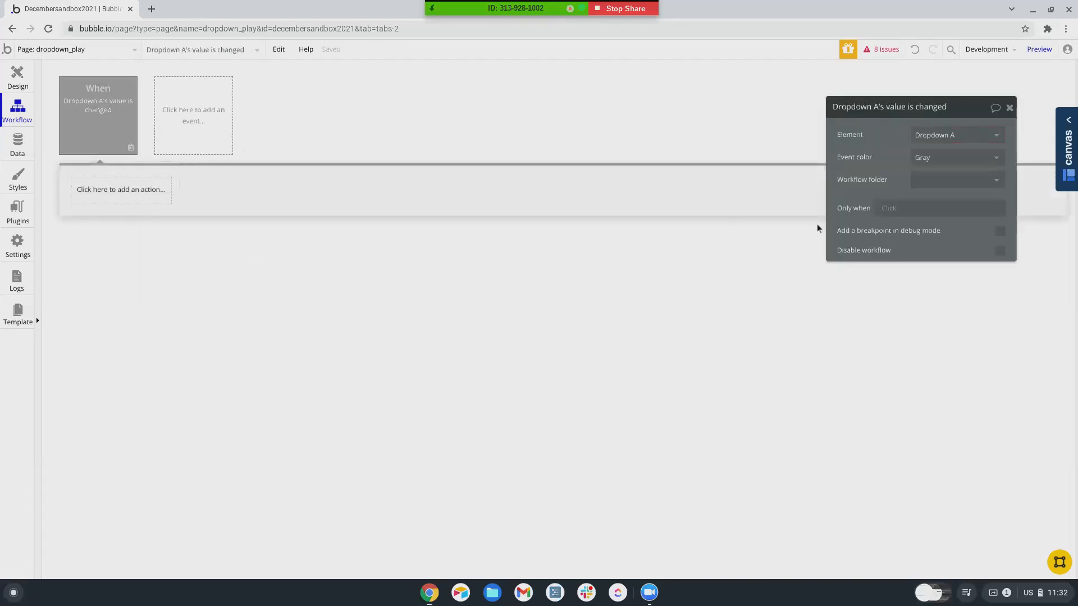
- Start the event's Only when condition with This Dropdown, then go to the installed plugins
{"action": "left_click", "coordinate": [886, 209]}
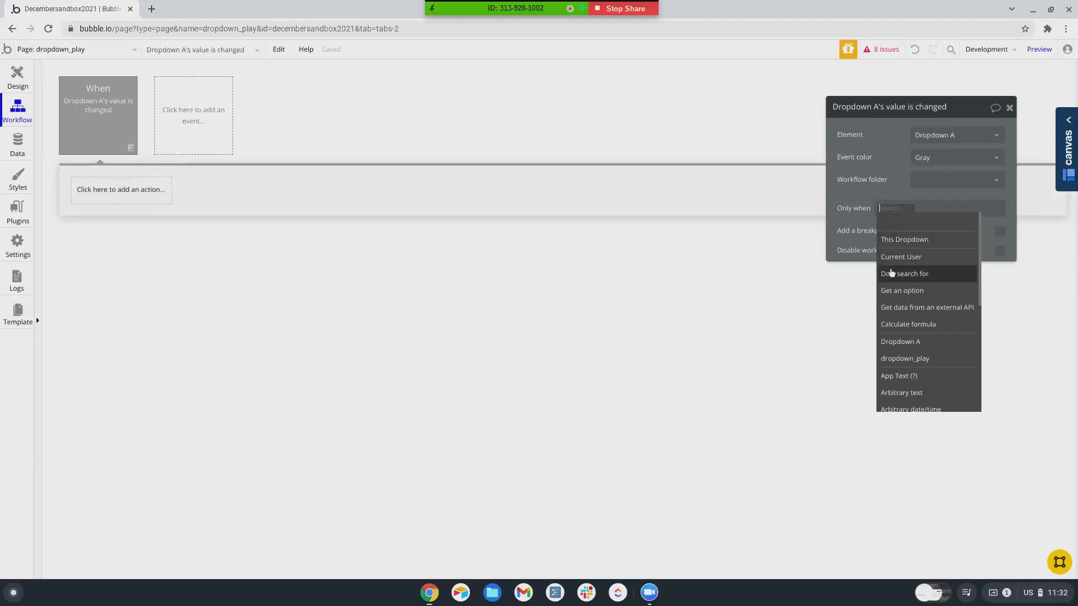
{"action": "left_click", "coordinate": [902, 242]}
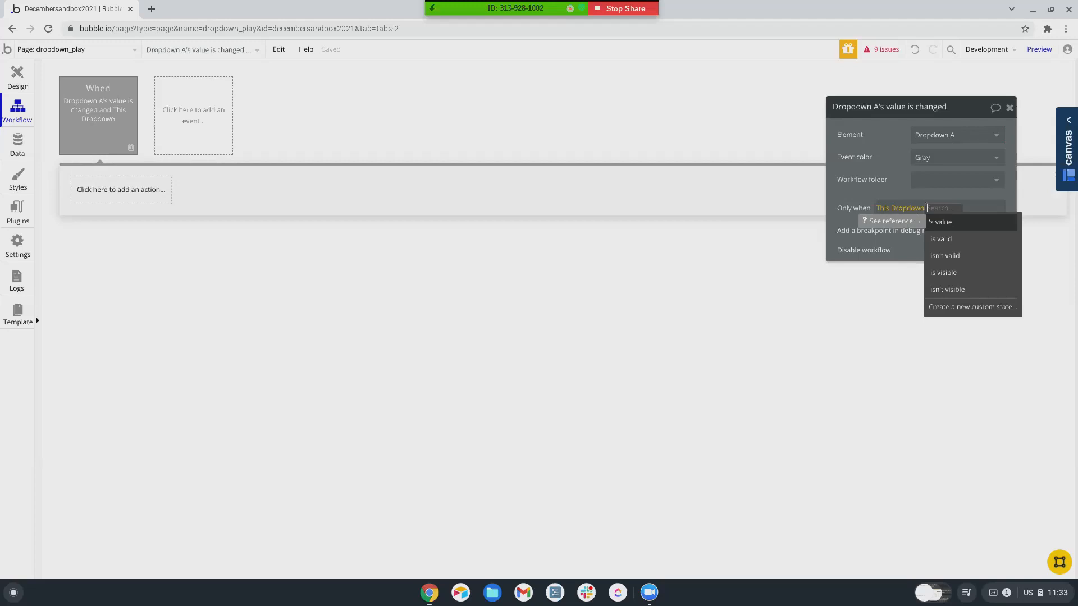
{"action": "left_click", "coordinate": [195, 221]}
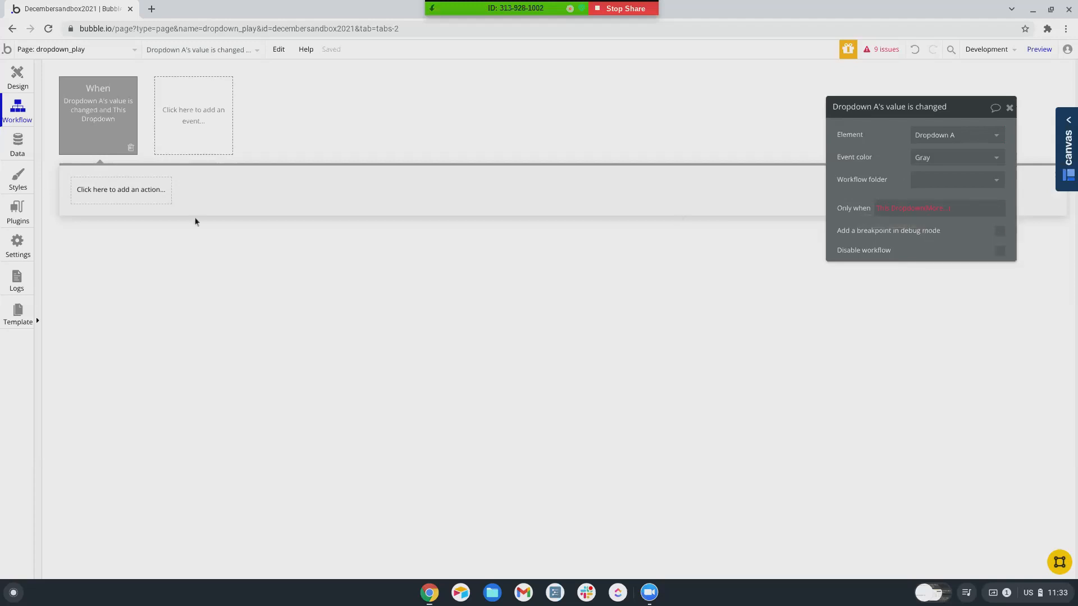
{"action": "left_click", "coordinate": [23, 210]}
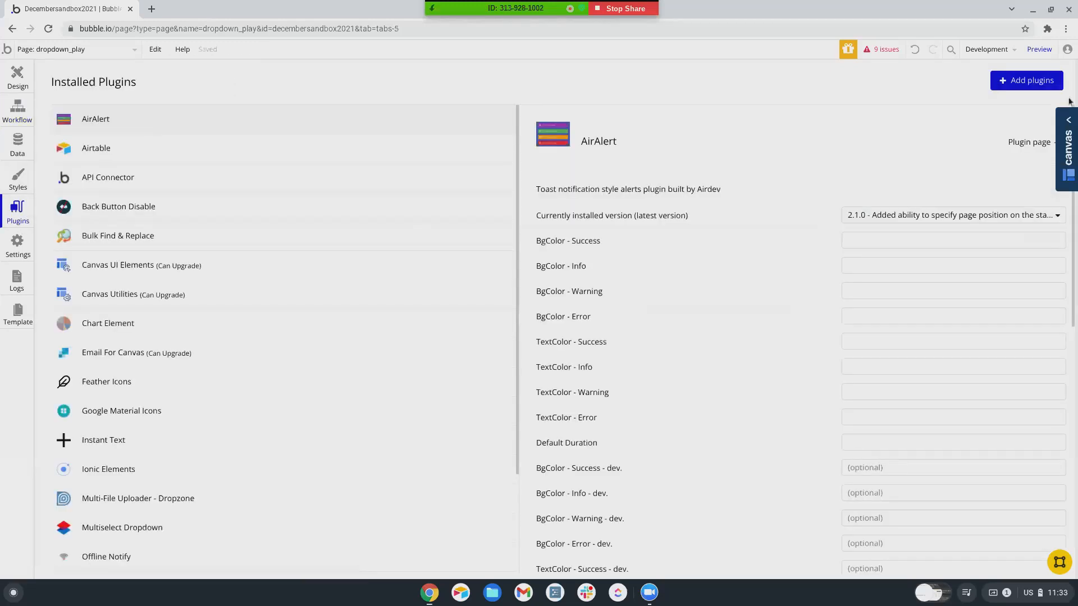
- Search the plugin marketplace for 'dropdown', then close it and return to the Design tab
{"action": "left_click", "coordinate": [1031, 81]}
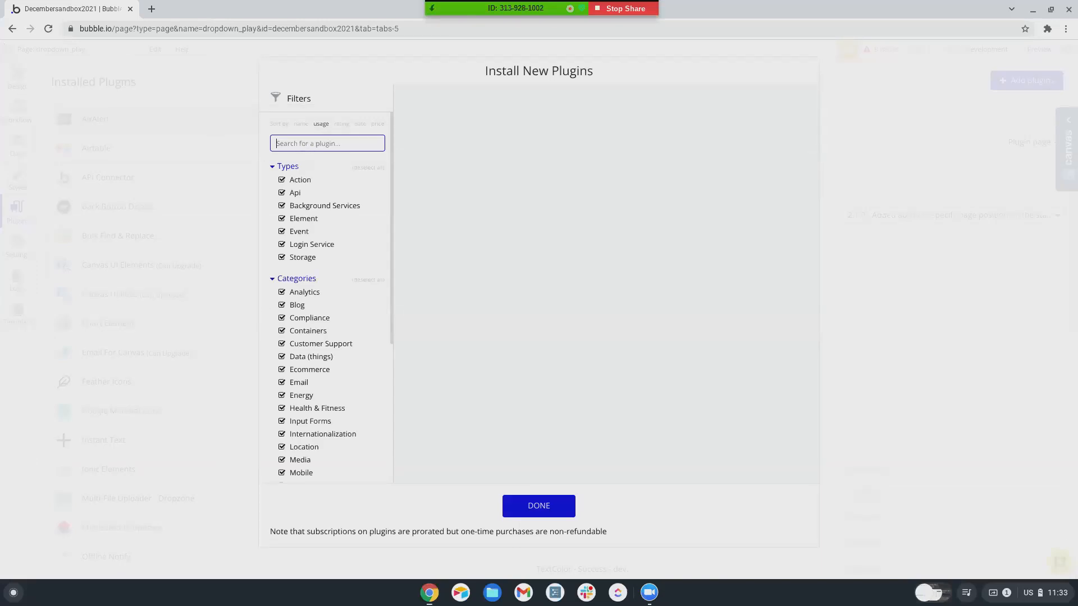
{"action": "type", "text": "dropdown"}
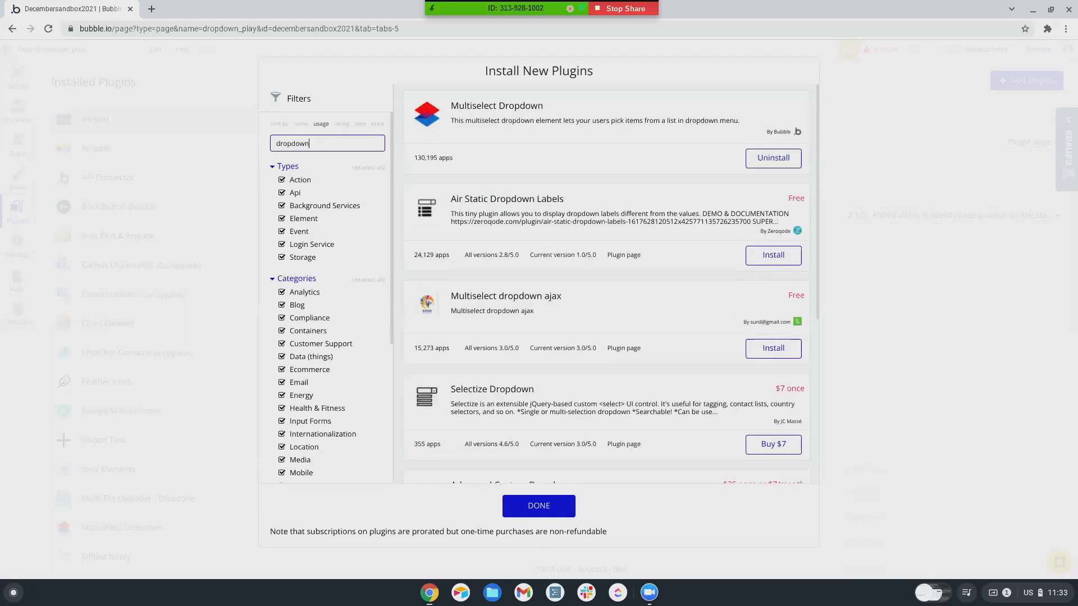
{"action": "scroll", "coordinate": [505, 269], "scroll_direction": "down", "scroll_amount": 1}
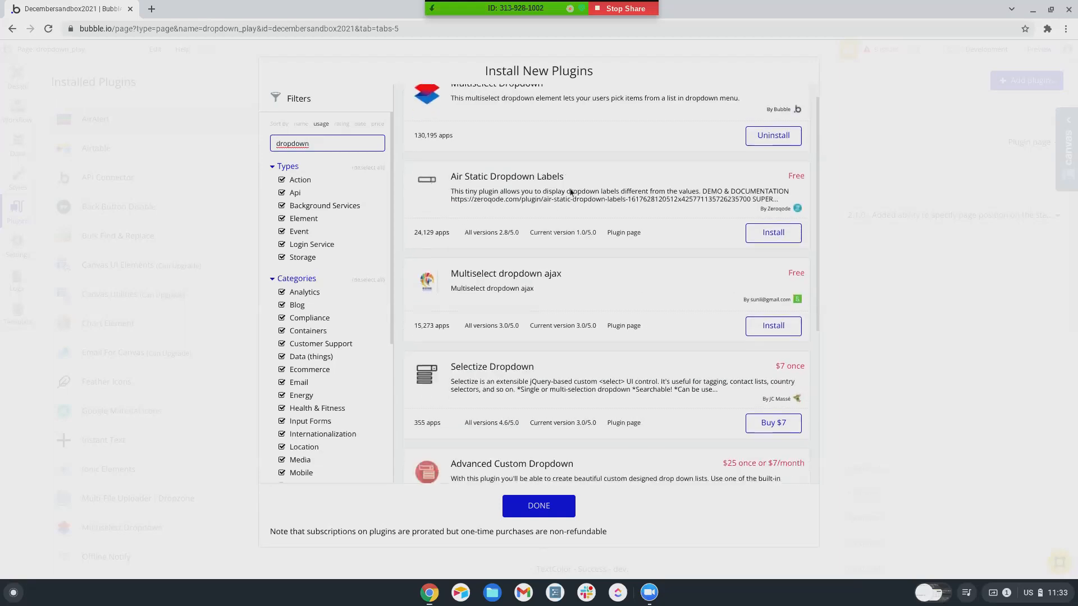
{"action": "scroll", "coordinate": [512, 274], "scroll_direction": "down", "scroll_amount": 3}
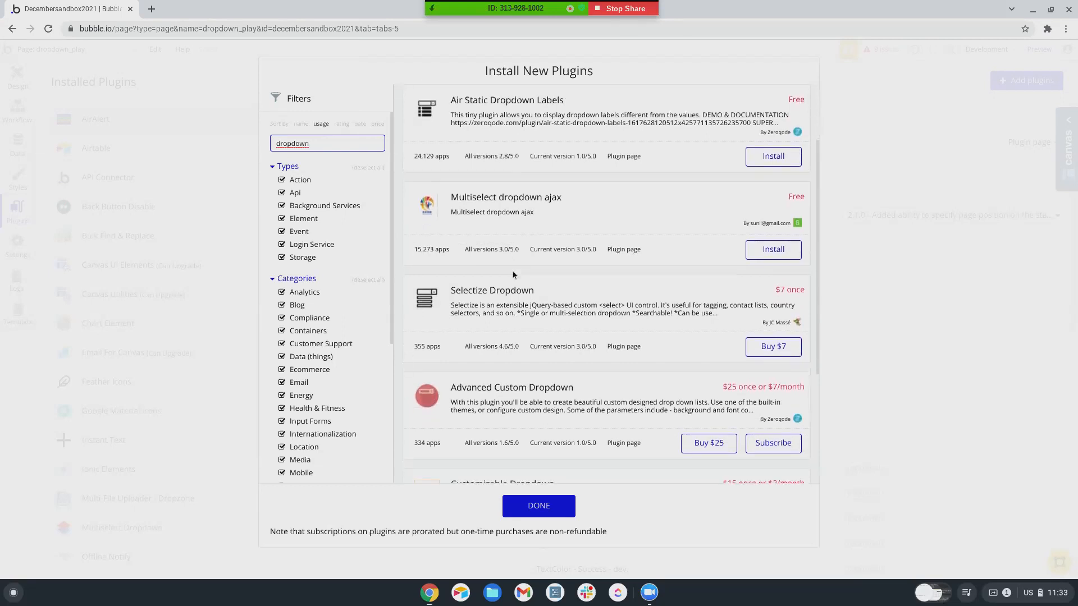
{"action": "scroll", "coordinate": [513, 274], "scroll_direction": "down", "scroll_amount": 1}
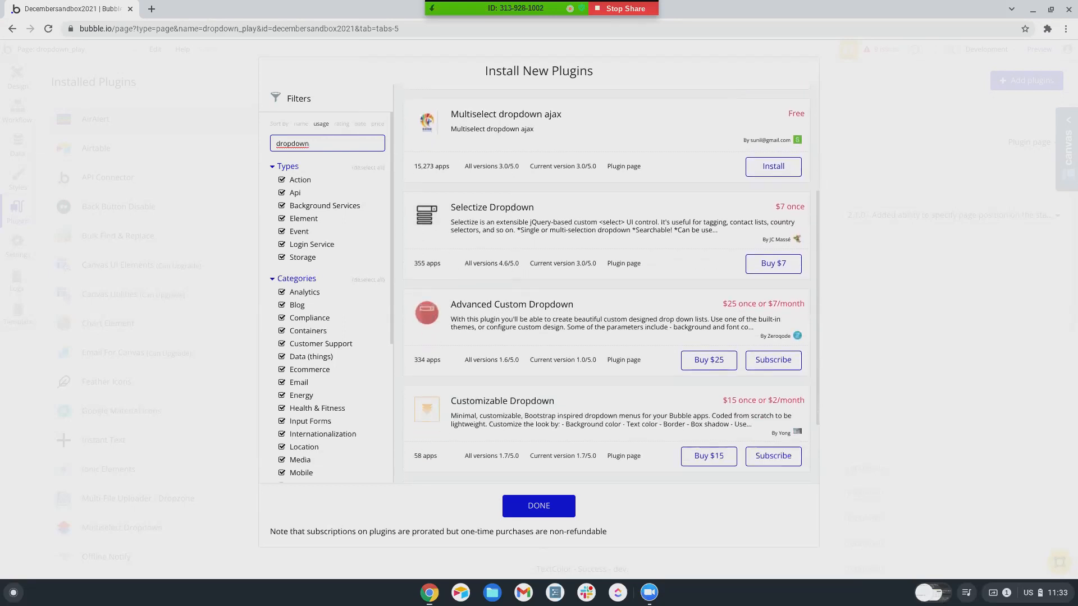
{"action": "scroll", "coordinate": [513, 274], "scroll_direction": "down", "scroll_amount": 2}
{"action": "scroll", "coordinate": [513, 275], "scroll_direction": "down", "scroll_amount": 2}
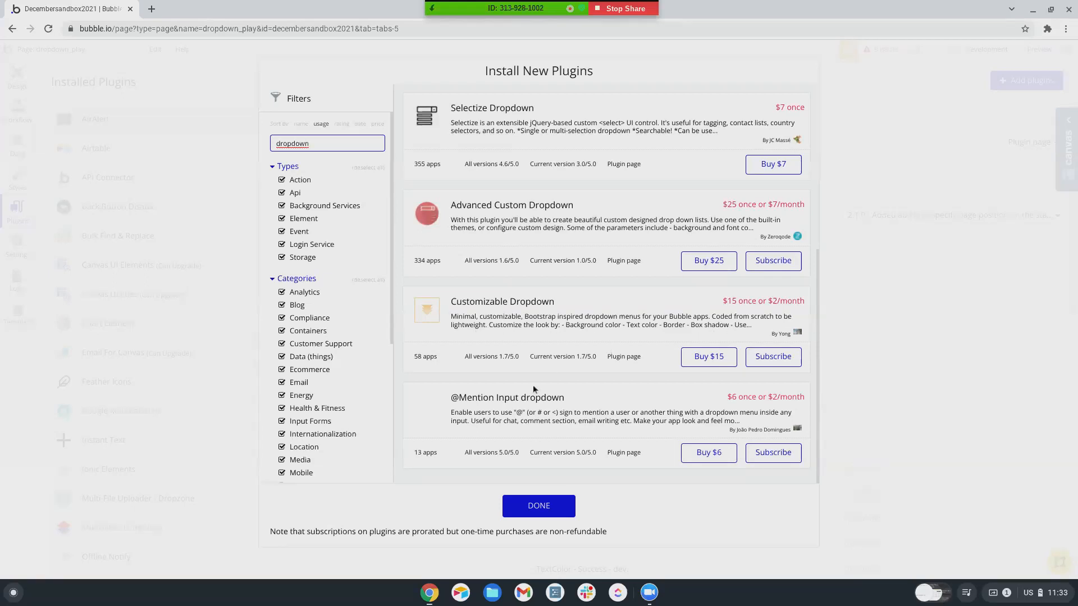
{"action": "scroll", "coordinate": [536, 386], "scroll_direction": "up", "scroll_amount": 5}
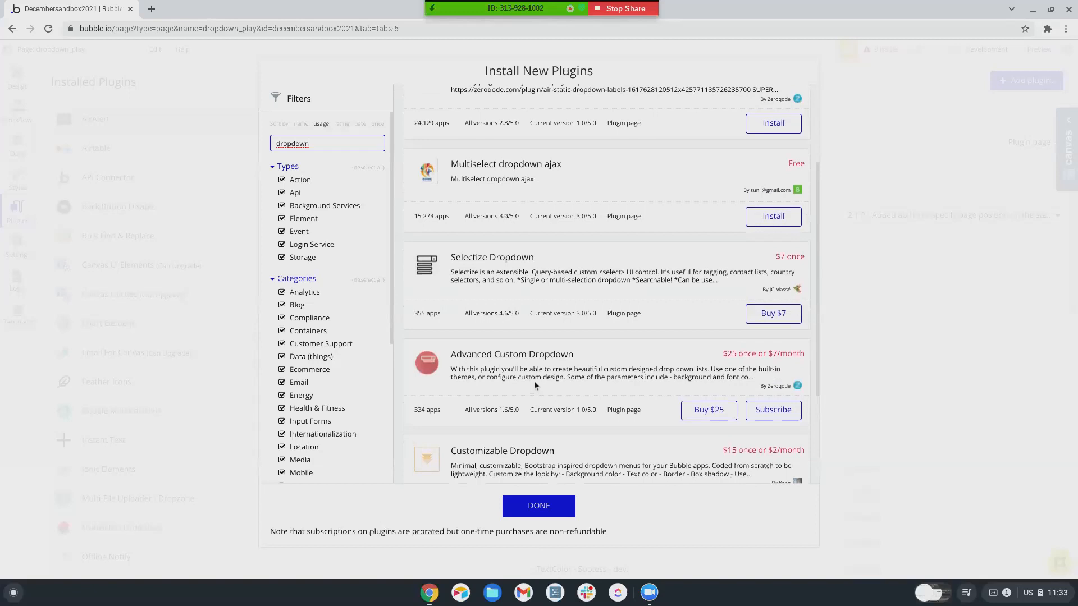
{"action": "scroll", "coordinate": [534, 382], "scroll_direction": "up", "scroll_amount": 1}
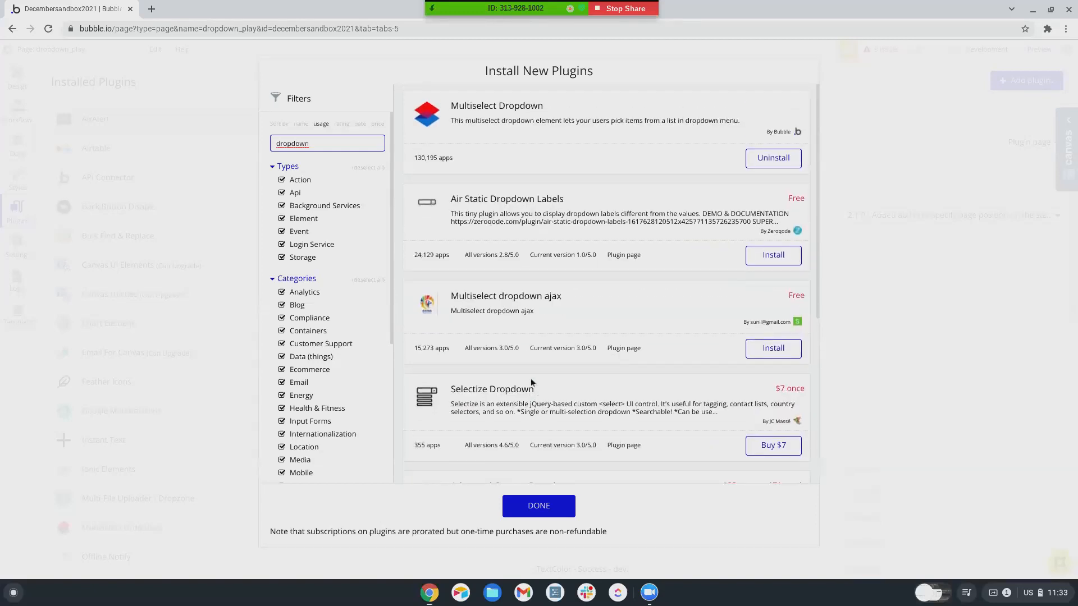
{"action": "scroll", "coordinate": [538, 344], "scroll_direction": "down", "scroll_amount": 4}
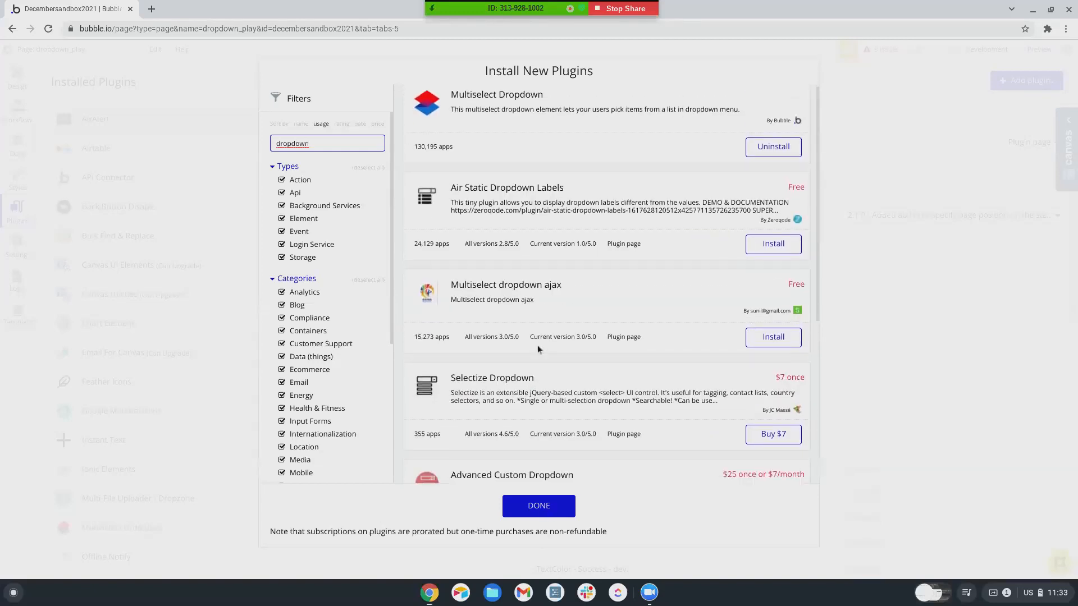
{"action": "left_click", "coordinate": [527, 508]}
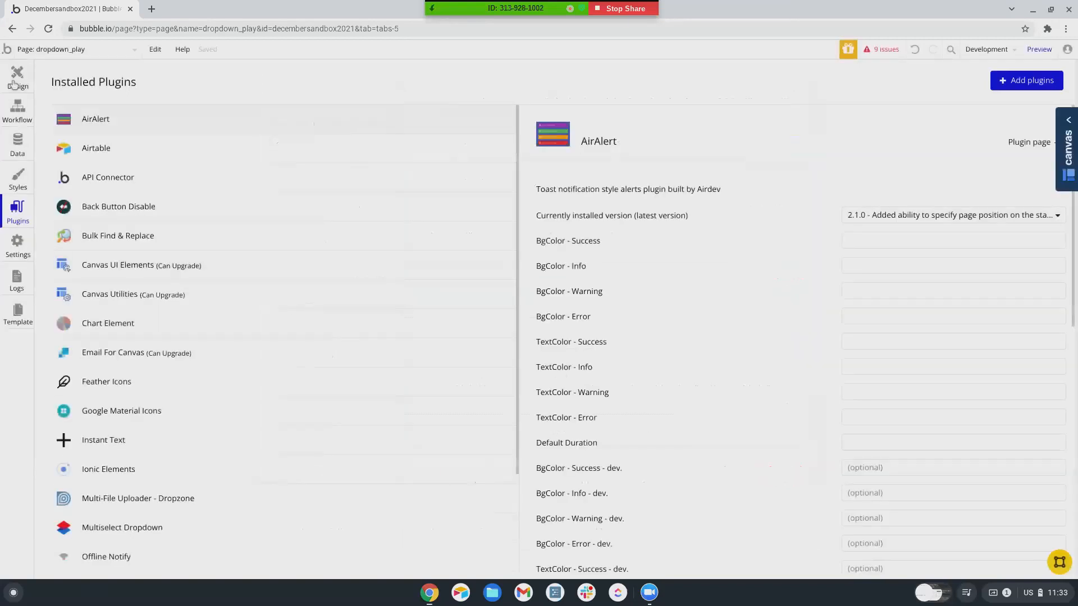
{"action": "left_click", "coordinate": [17, 78]}
- Draw Input A on the page just below Dropdown A
{"action": "double_click", "coordinate": [557, 115]}
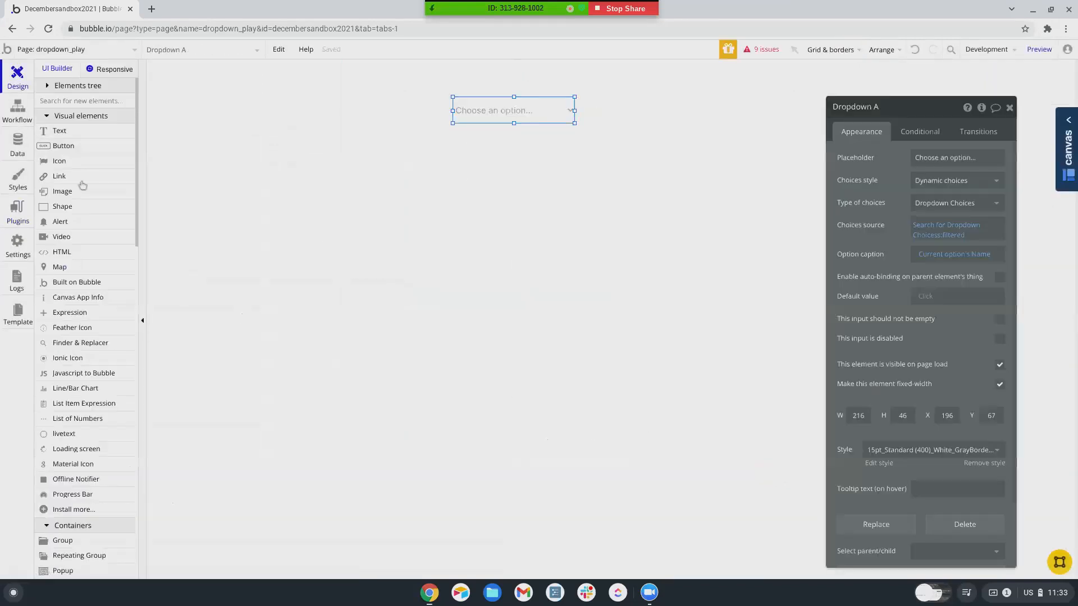
{"action": "scroll", "coordinate": [126, 330], "scroll_direction": "down", "scroll_amount": 4}
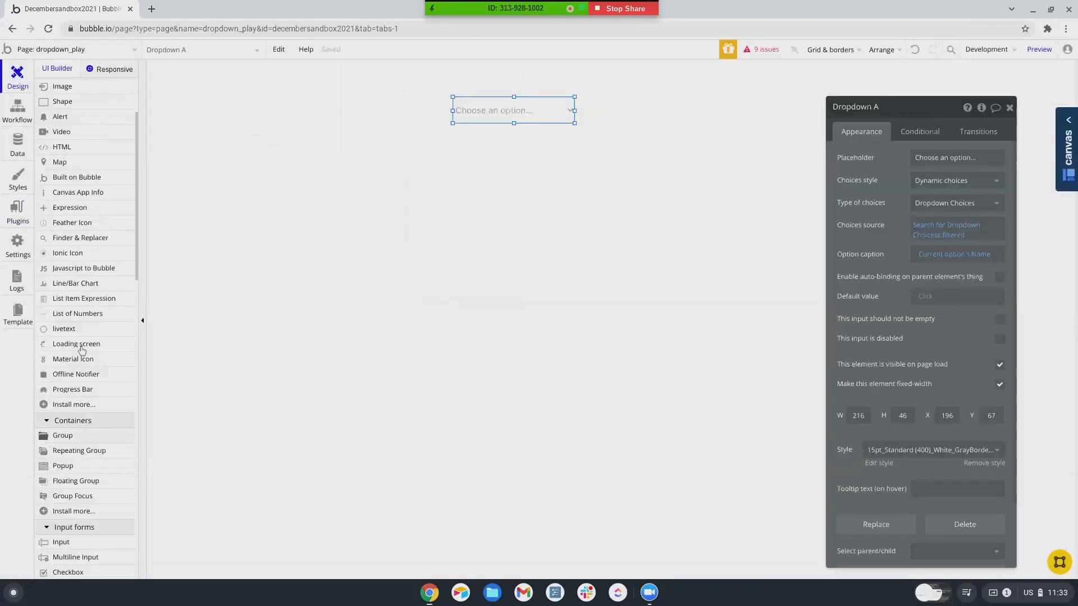
{"action": "scroll", "coordinate": [74, 329], "scroll_direction": "down", "scroll_amount": 2}
{"action": "left_click", "coordinate": [60, 339]}
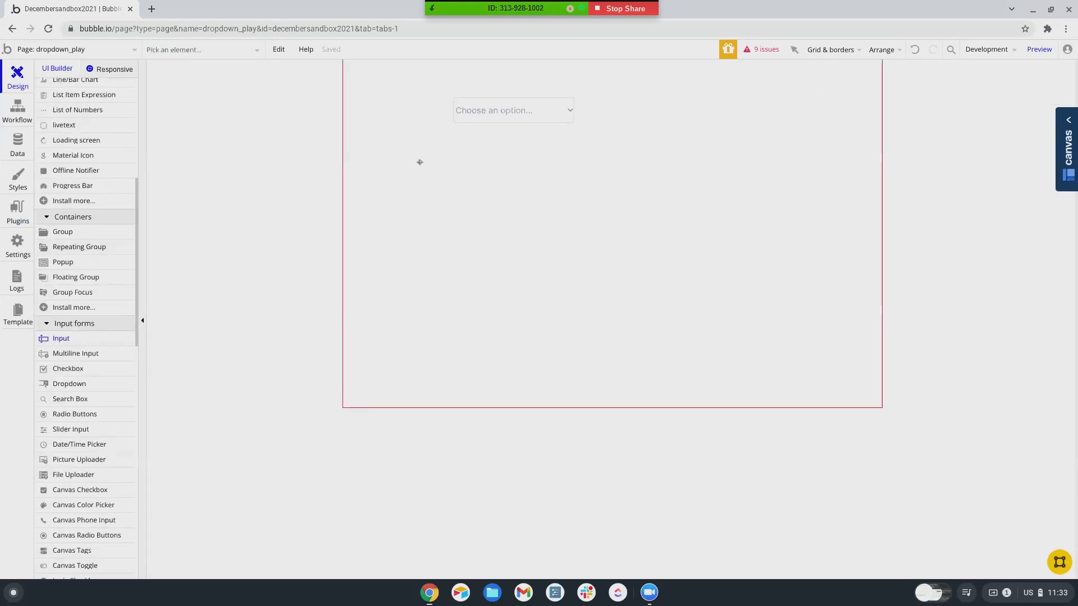
{"action": "left_click_drag", "start_coordinate": [442, 146], "coordinate": [566, 167]}
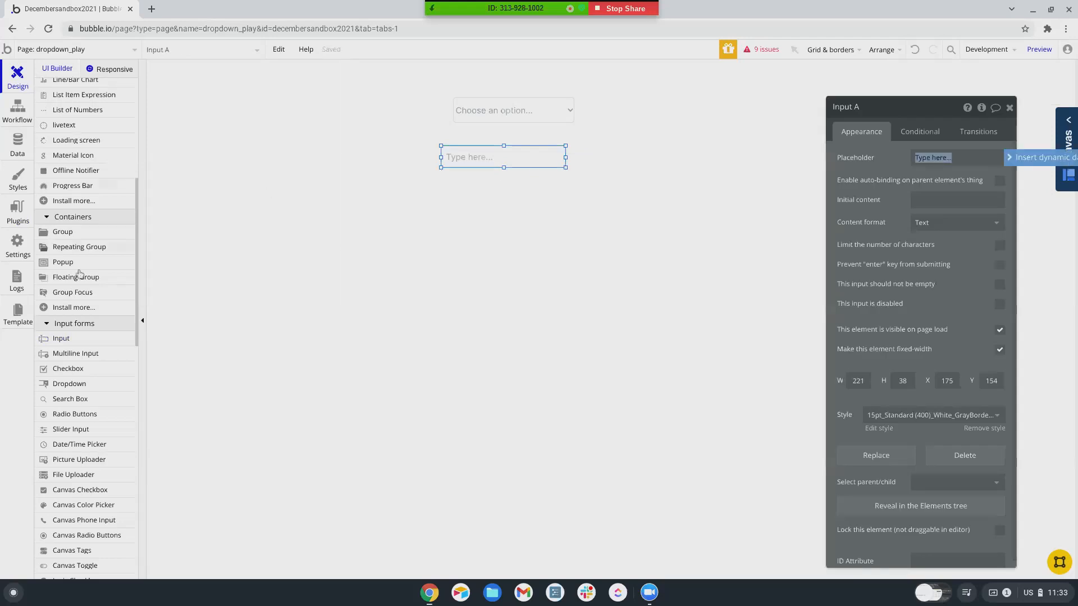
- Draw GroupFocus A (217 × 156) below the input and set its reference element to Input A
{"action": "scroll", "coordinate": [79, 273], "scroll_direction": "down", "scroll_amount": 1}
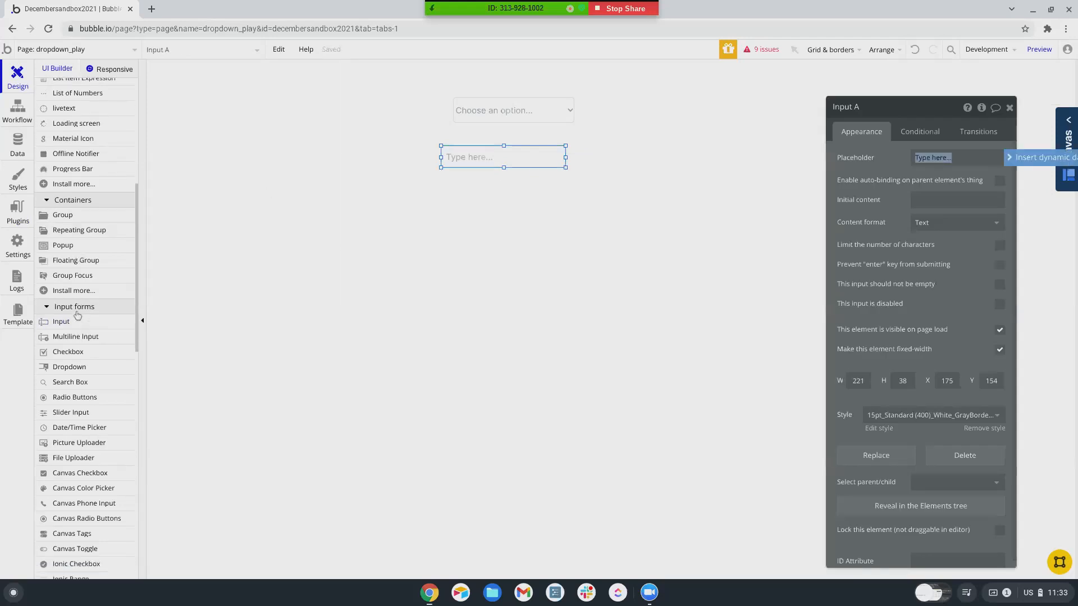
{"action": "left_click", "coordinate": [68, 276]}
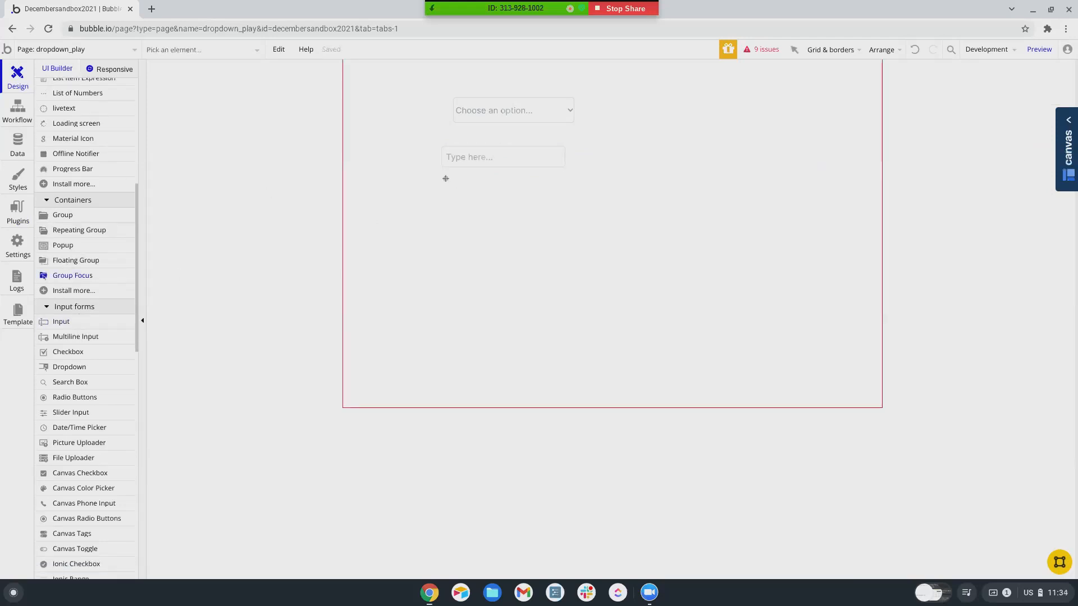
{"action": "left_click_drag", "start_coordinate": [442, 168], "coordinate": [561, 254]}
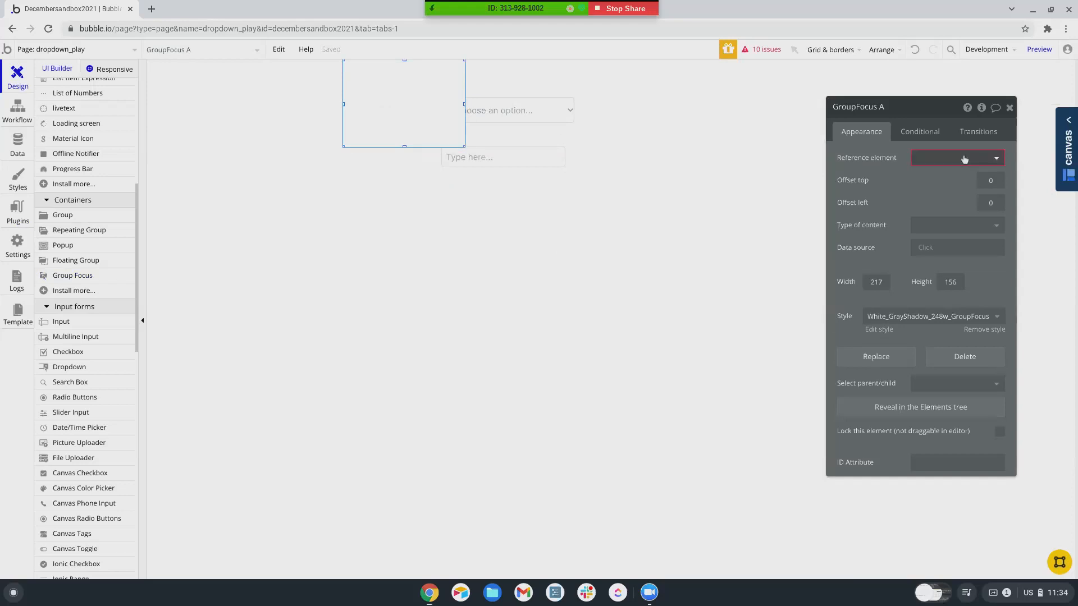
{"action": "left_click", "coordinate": [965, 160]}
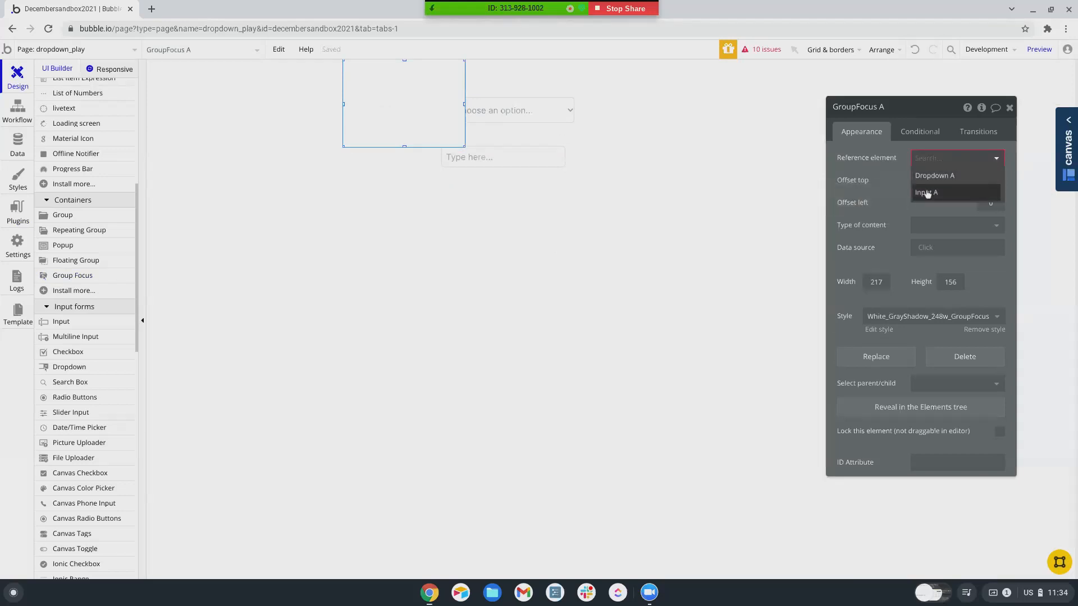
{"action": "left_click", "coordinate": [927, 194]}
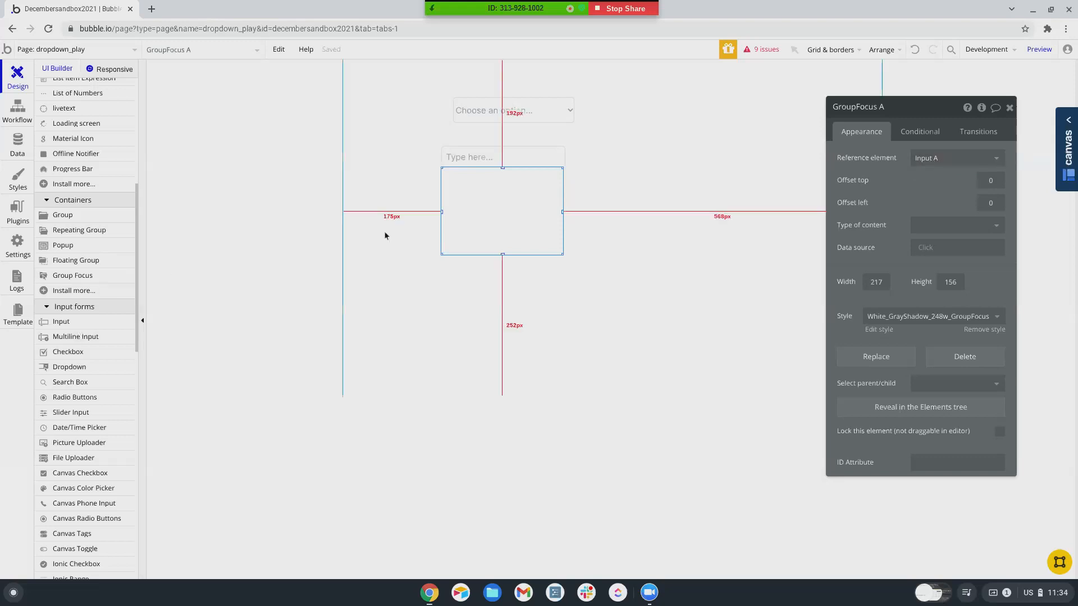
{"action": "scroll", "coordinate": [100, 339], "scroll_direction": "down", "scroll_amount": 1}
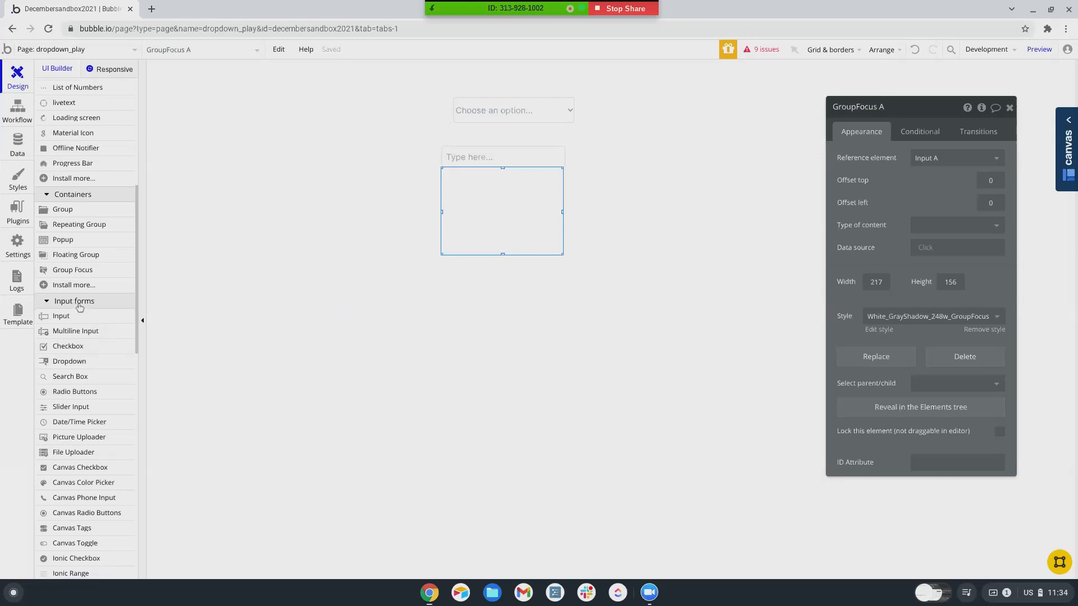
{"action": "left_click", "coordinate": [72, 224]}
- Draw a repeating group inside GroupFocus A with content type Dropdown Choices
{"action": "left_click_drag", "start_coordinate": [444, 170], "coordinate": [555, 253]}
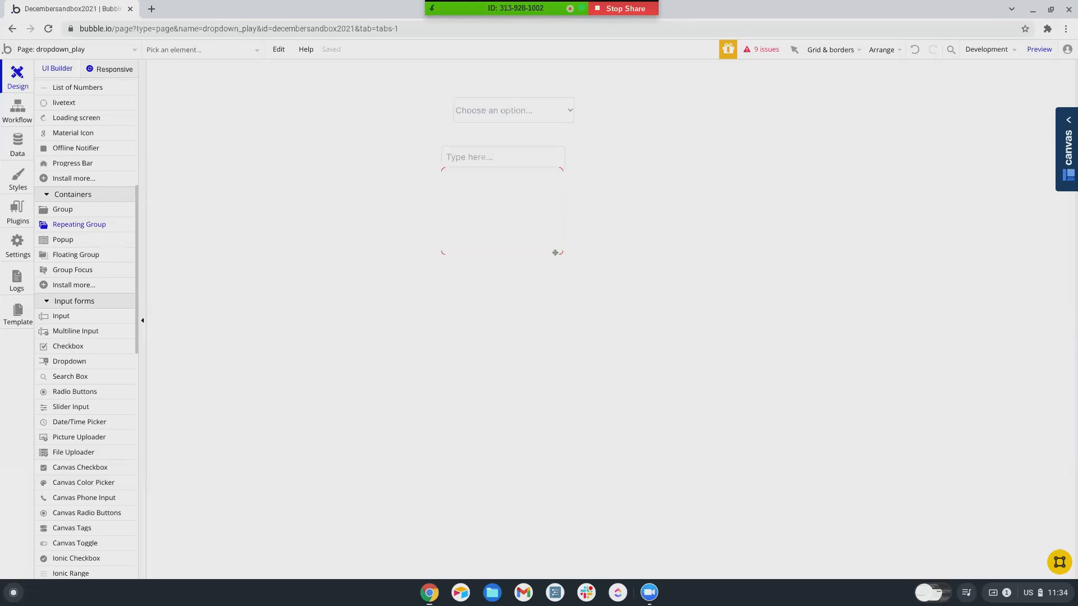
{"action": "left_click", "coordinate": [955, 158]}
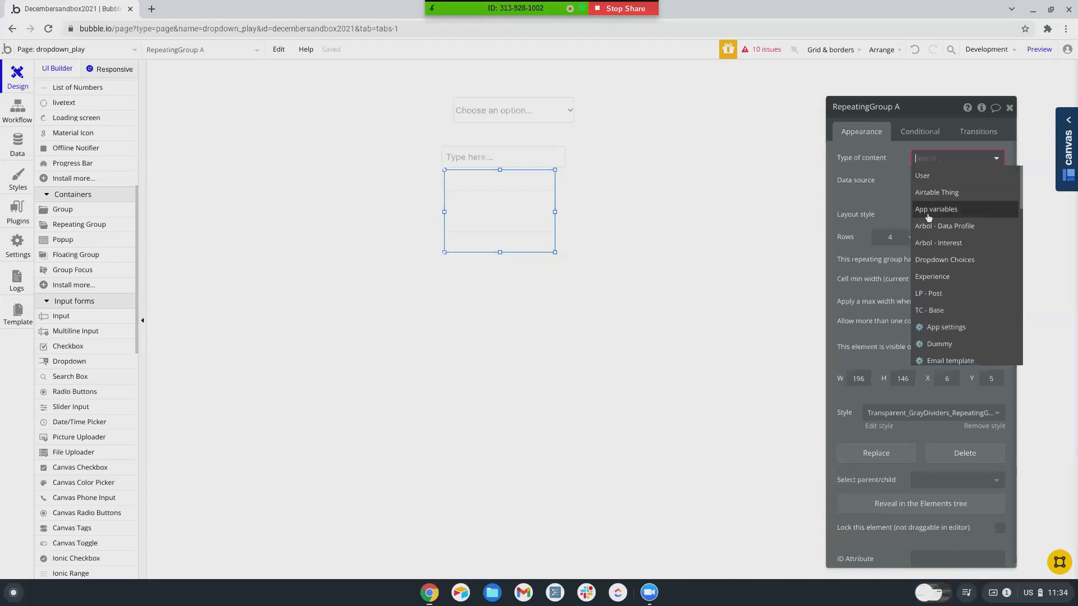
{"action": "scroll", "coordinate": [946, 219], "scroll_direction": "down", "scroll_amount": 2}
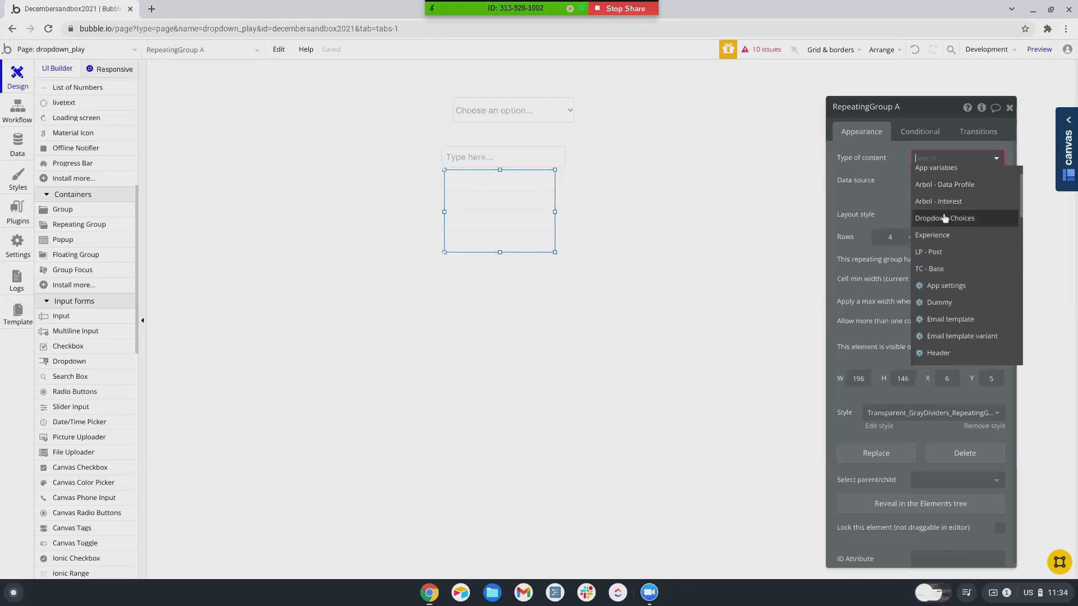
{"action": "left_click", "coordinate": [945, 219]}
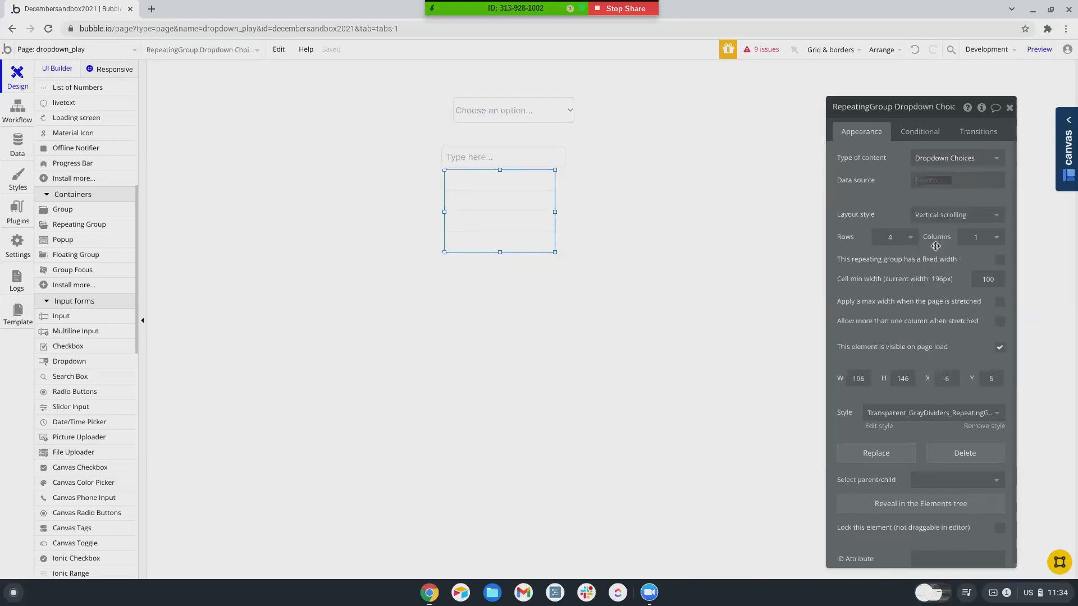
- Set its data source to a filtered search for Dropdown Choices
{"action": "key", "text": "Return"}
{"action": "left_click", "coordinate": [752, 135]}
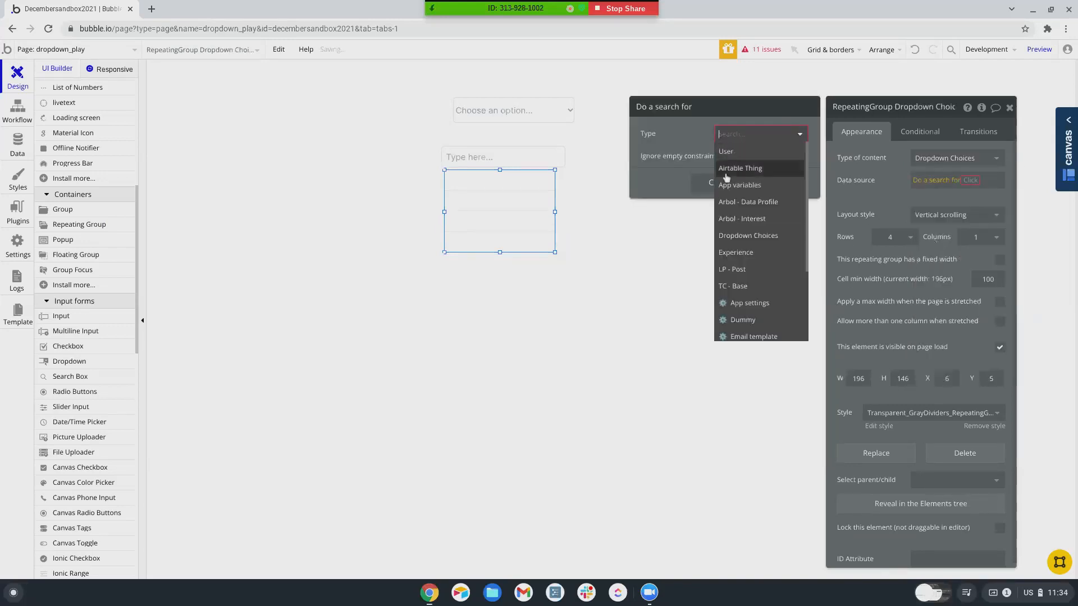
{"action": "left_click", "coordinate": [739, 230]}
{"action": "left_click", "coordinate": [949, 191]}
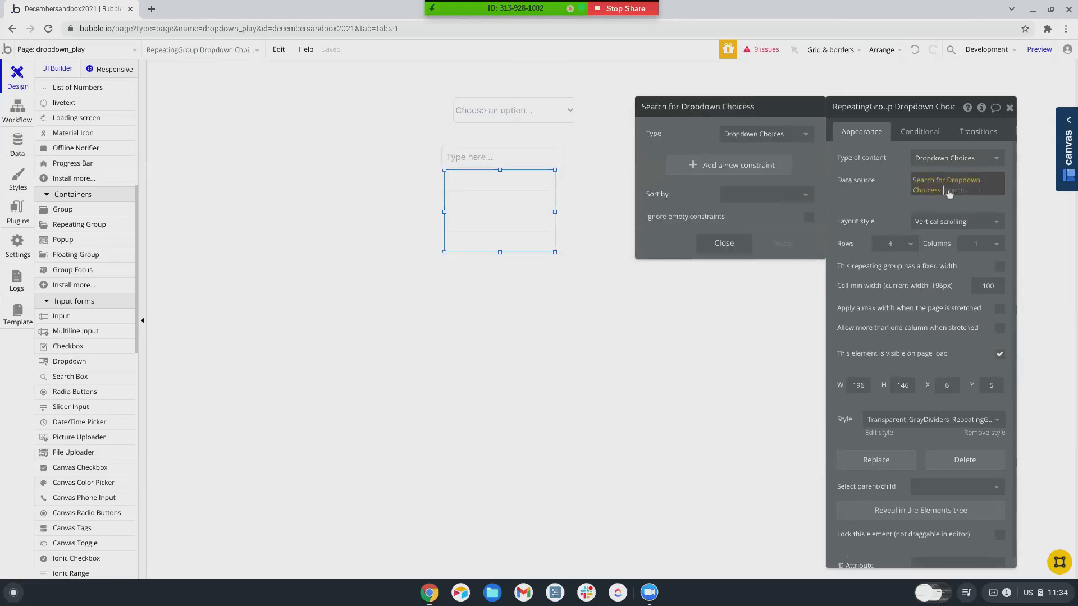
{"action": "left_click", "coordinate": [950, 191]}
{"action": "type", "text": "f"}
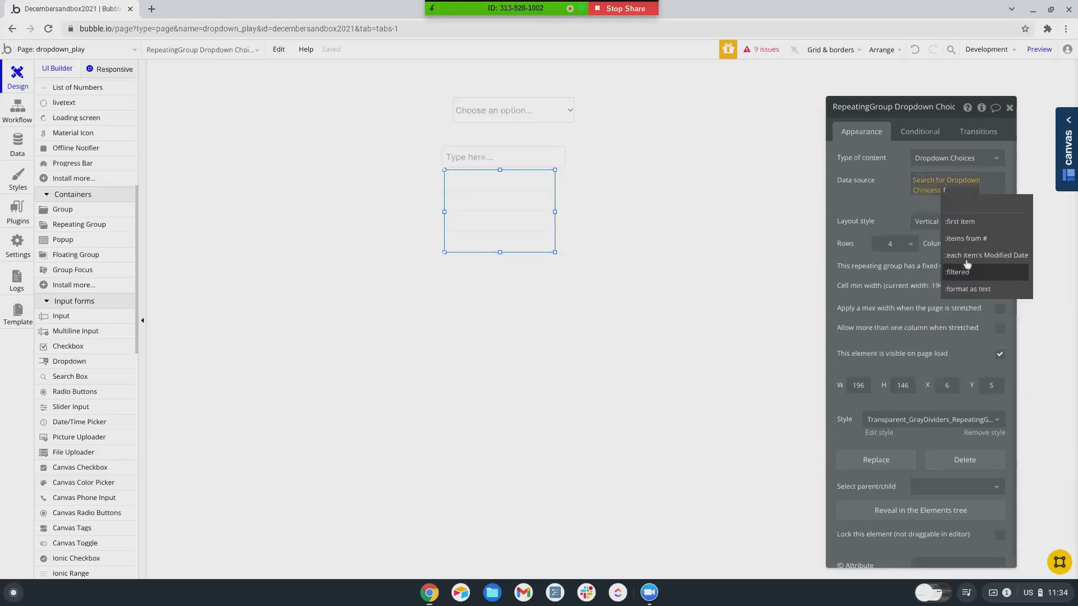
{"action": "left_click", "coordinate": [967, 271]}
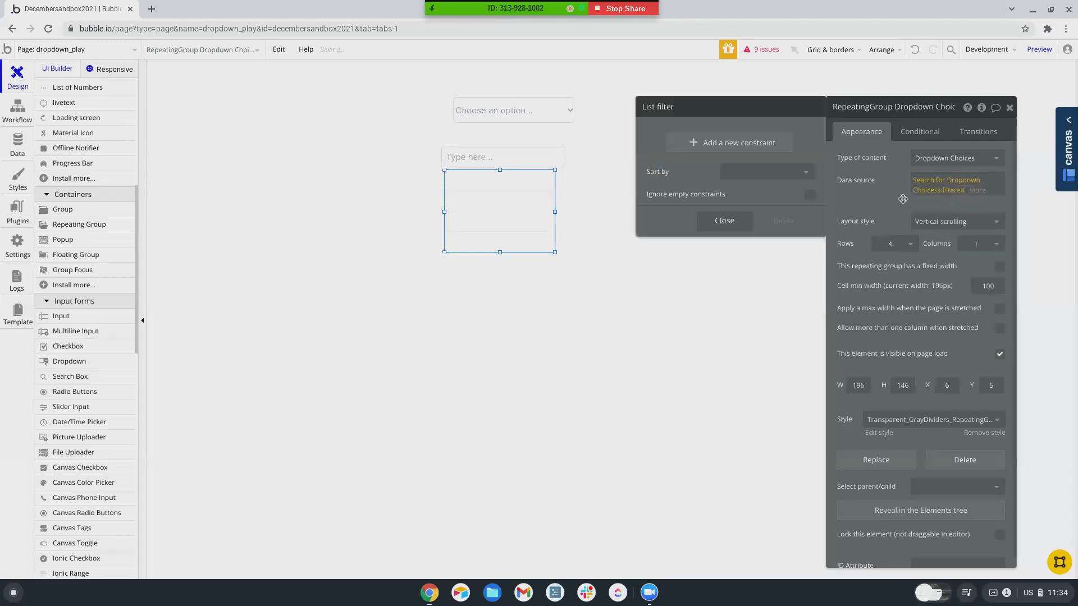
- Add a filter constraint Owner = Current User
{"action": "left_click", "coordinate": [703, 142]}
{"action": "left_click", "coordinate": [663, 139]}
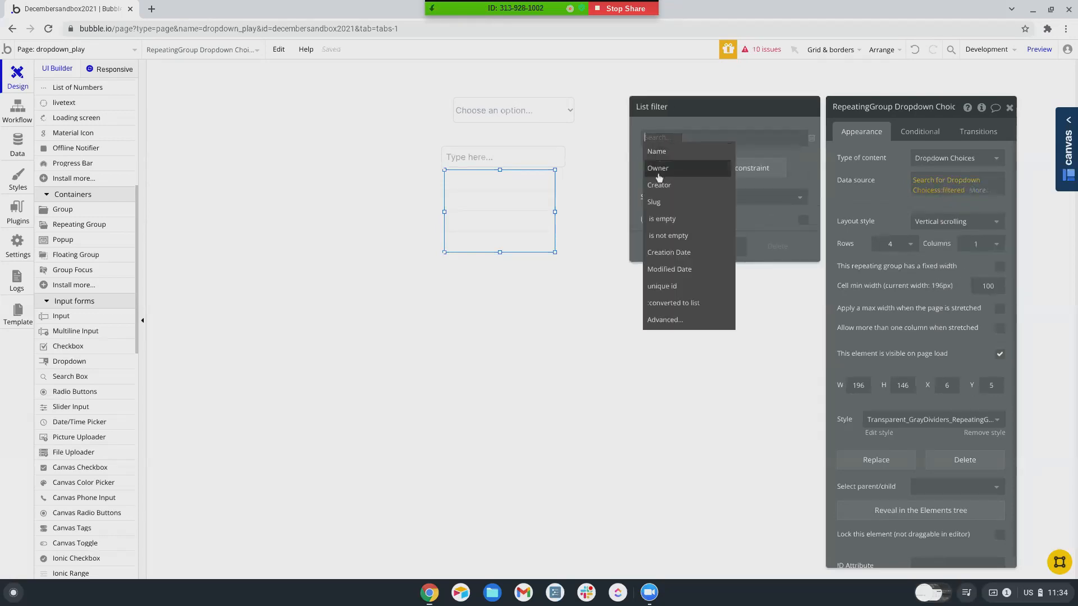
{"action": "left_click", "coordinate": [659, 168]}
{"action": "left_click", "coordinate": [674, 139]}
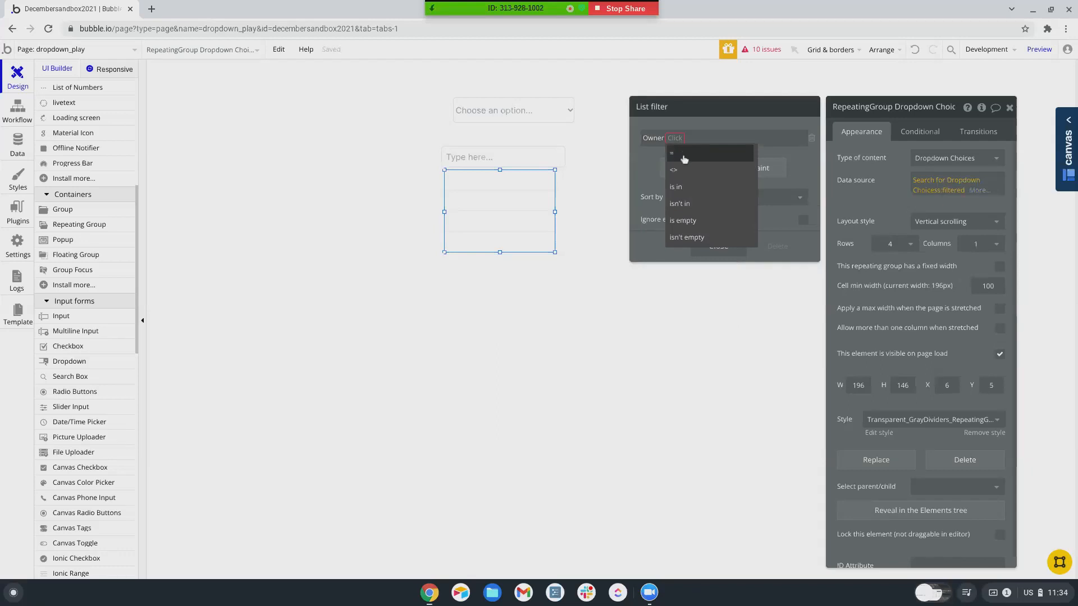
{"action": "left_click", "coordinate": [681, 159]}
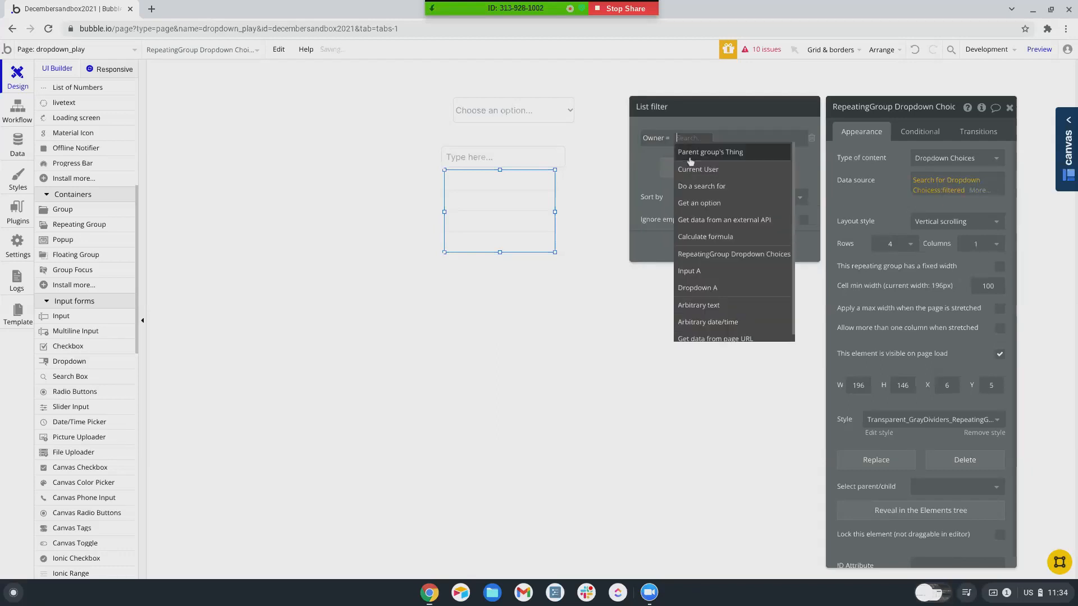
{"action": "left_click", "coordinate": [685, 150]}
- Add a second constraint Owner is empty and tick Ignore empty constraints
{"action": "left_click", "coordinate": [682, 167]}
{"action": "left_click", "coordinate": [668, 163]}
{"action": "left_click", "coordinate": [663, 193]}
{"action": "left_click", "coordinate": [675, 163]}
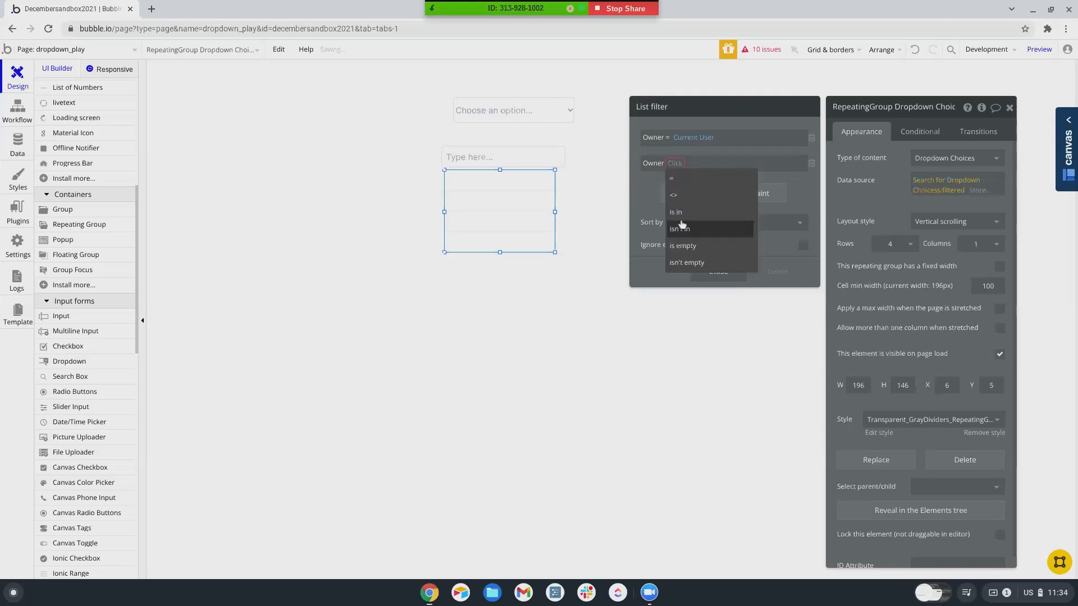
{"action": "left_click", "coordinate": [681, 263]}
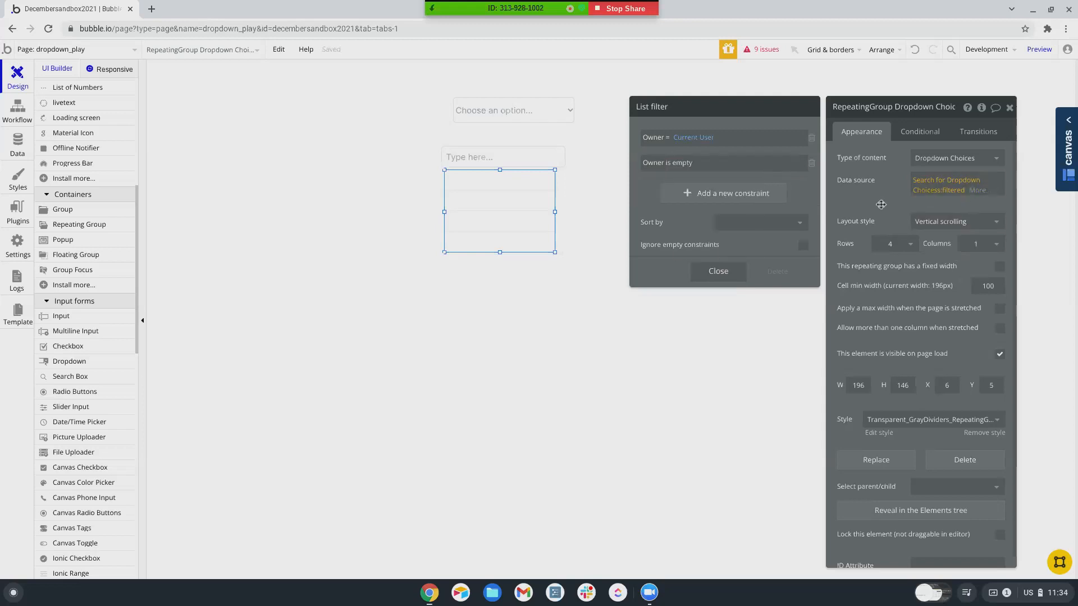
{"action": "left_click", "coordinate": [803, 247]}
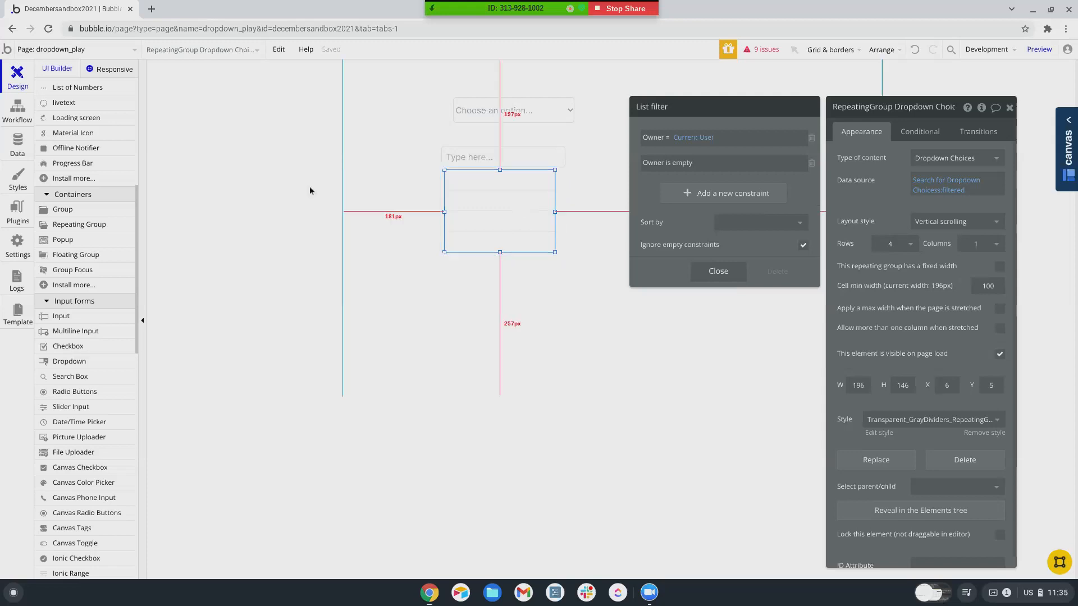
{"action": "scroll", "coordinate": [69, 146], "scroll_direction": "up", "scroll_amount": 6}
- Place a text in the first row showing Current cell's Dropdown Choices's Name and start its workflow
{"action": "left_click", "coordinate": [61, 131]}
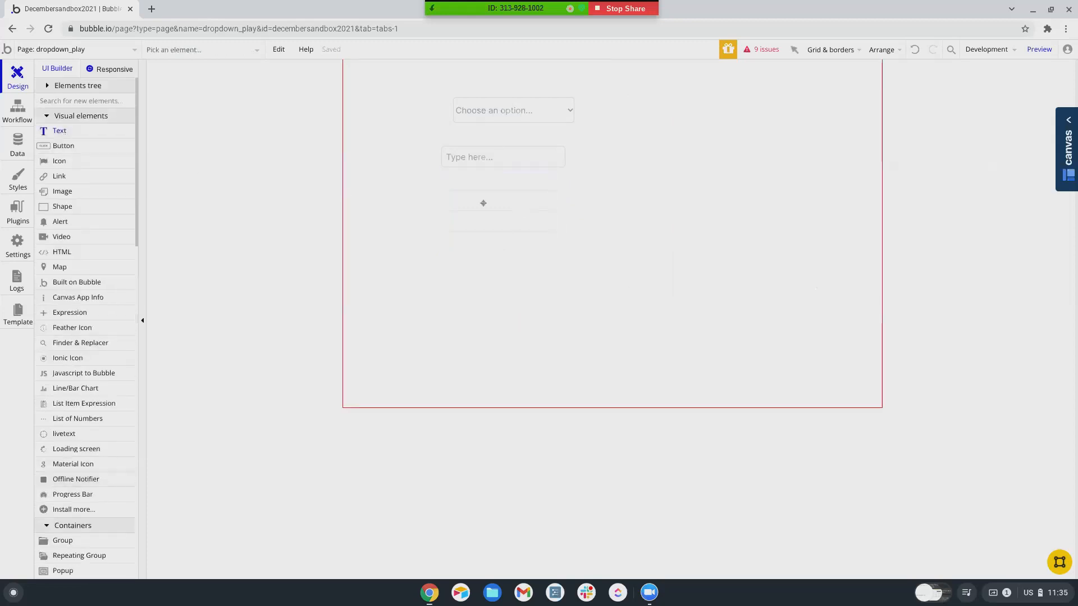
{"action": "left_click_drag", "start_coordinate": [449, 174], "coordinate": [553, 186]}
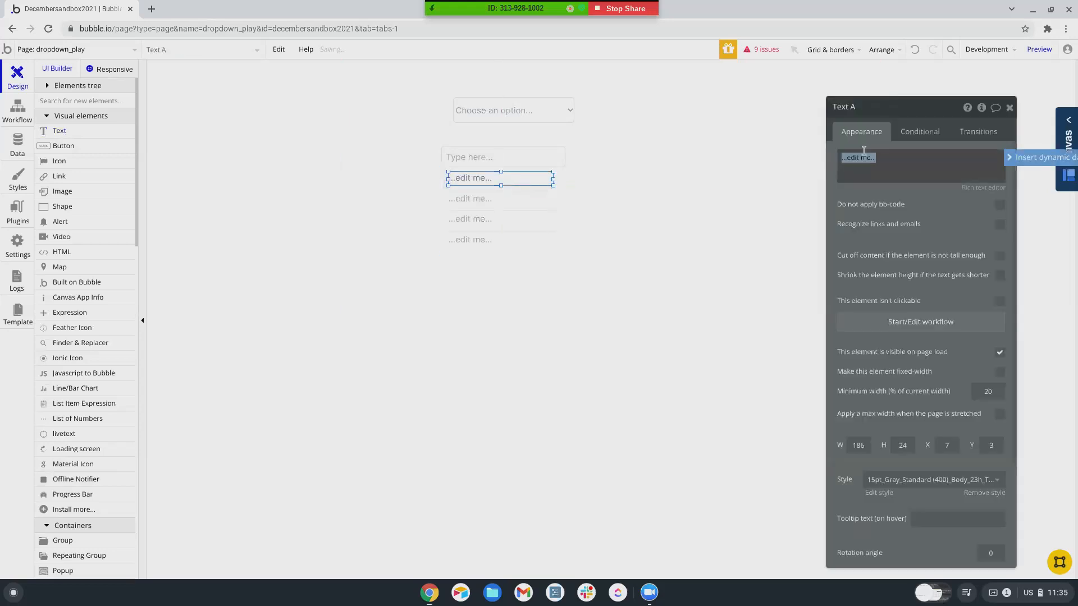
{"action": "left_click", "coordinate": [1043, 160]}
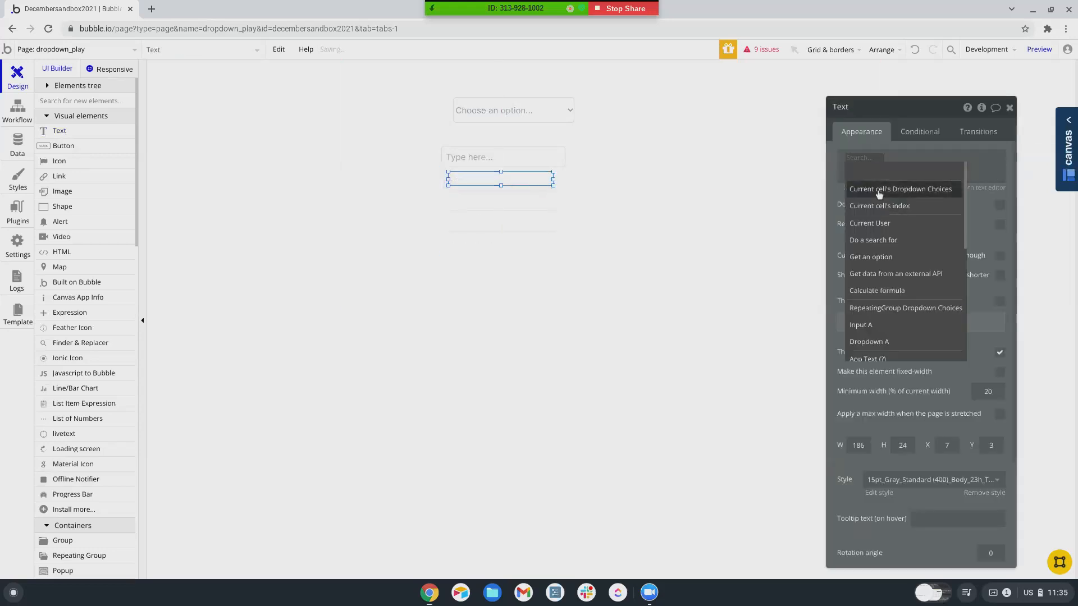
{"action": "left_click", "coordinate": [957, 184]}
{"action": "left_click", "coordinate": [960, 173]}
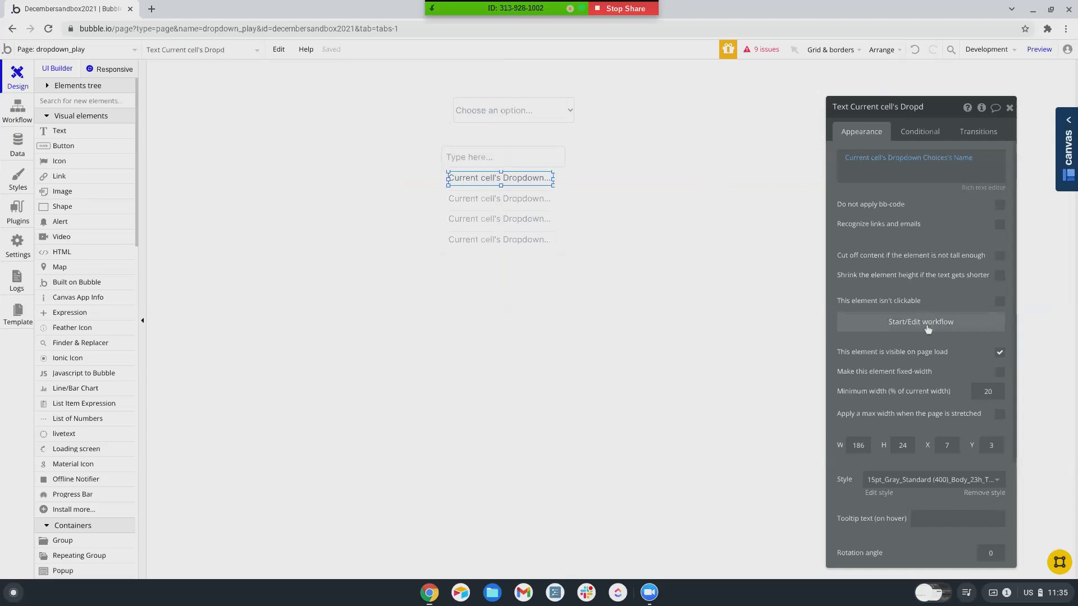
{"action": "left_click", "coordinate": [921, 322]}
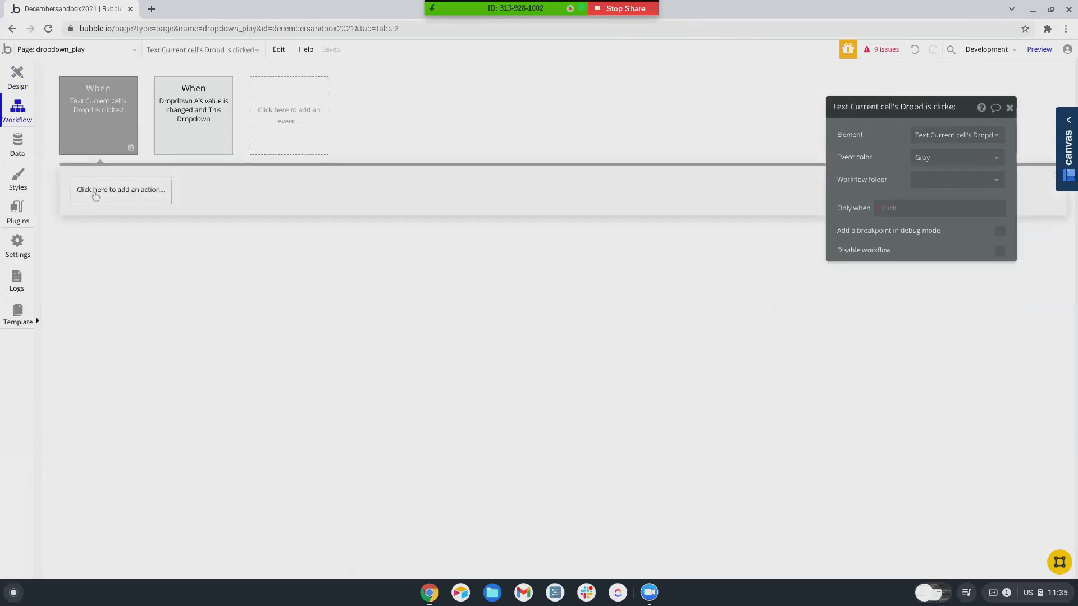
- Add a Make changes to Current User action and begin creating a new User field
{"action": "left_click", "coordinate": [96, 194]}
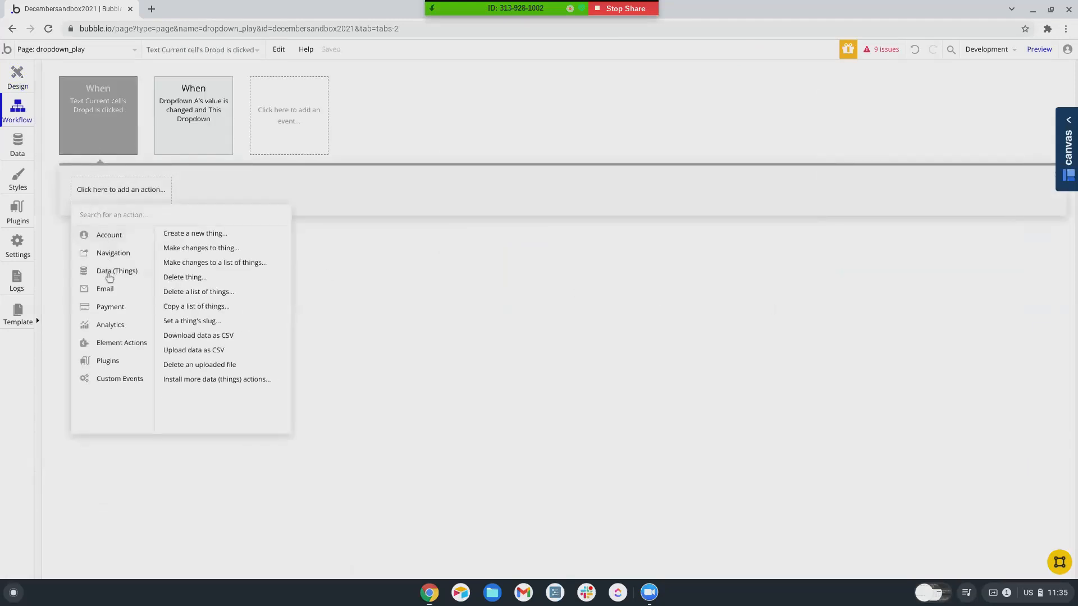
{"action": "mouse_move", "coordinate": [105, 262]}
{"action": "left_click", "coordinate": [188, 249]}
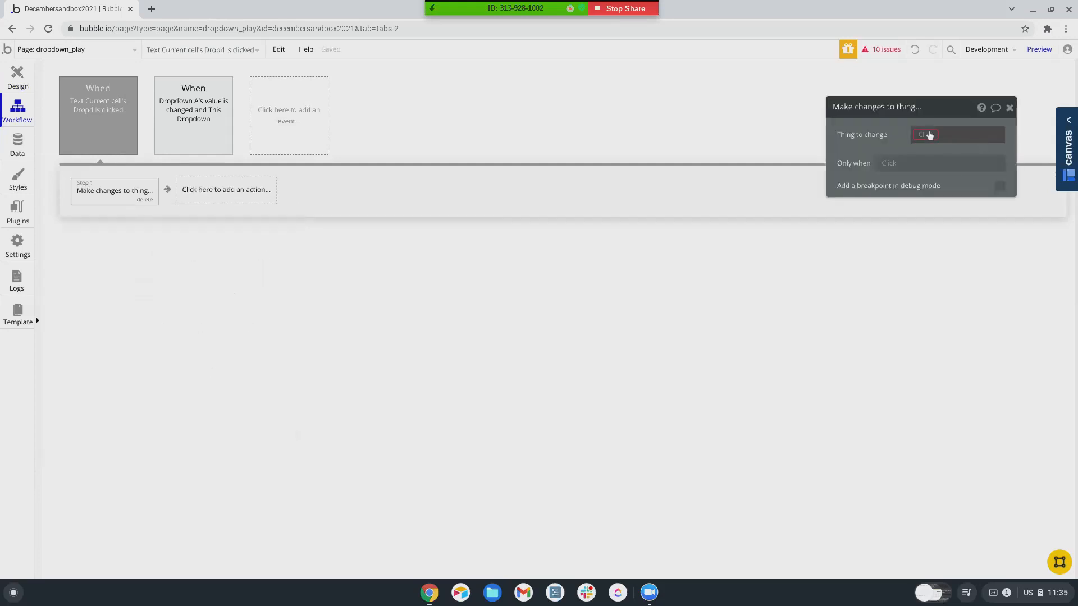
{"action": "left_click", "coordinate": [925, 135]}
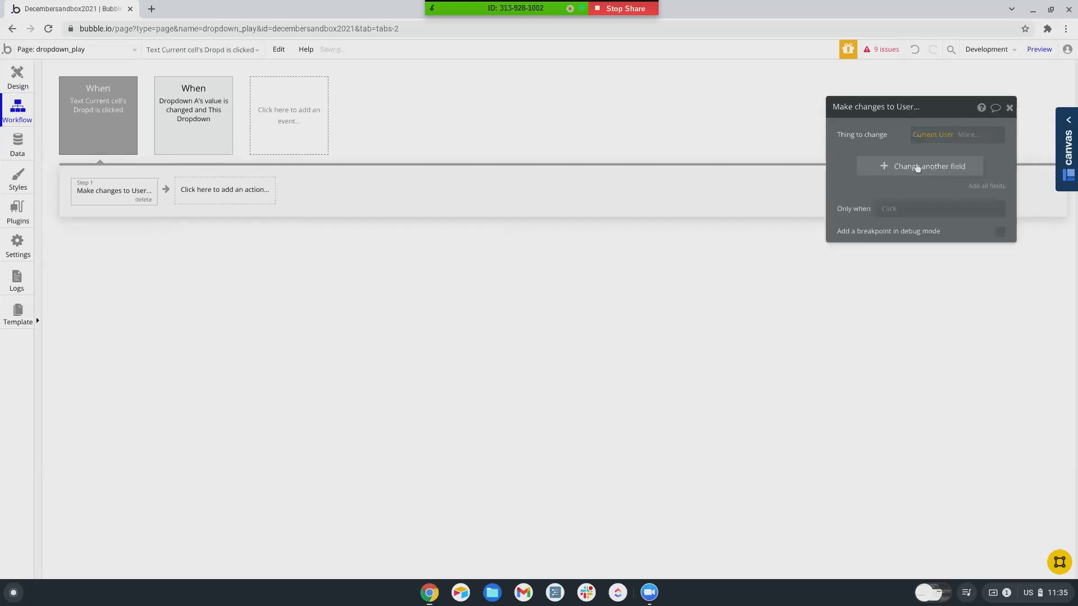
{"action": "left_click", "coordinate": [918, 168]}
{"action": "left_click", "coordinate": [850, 164]}
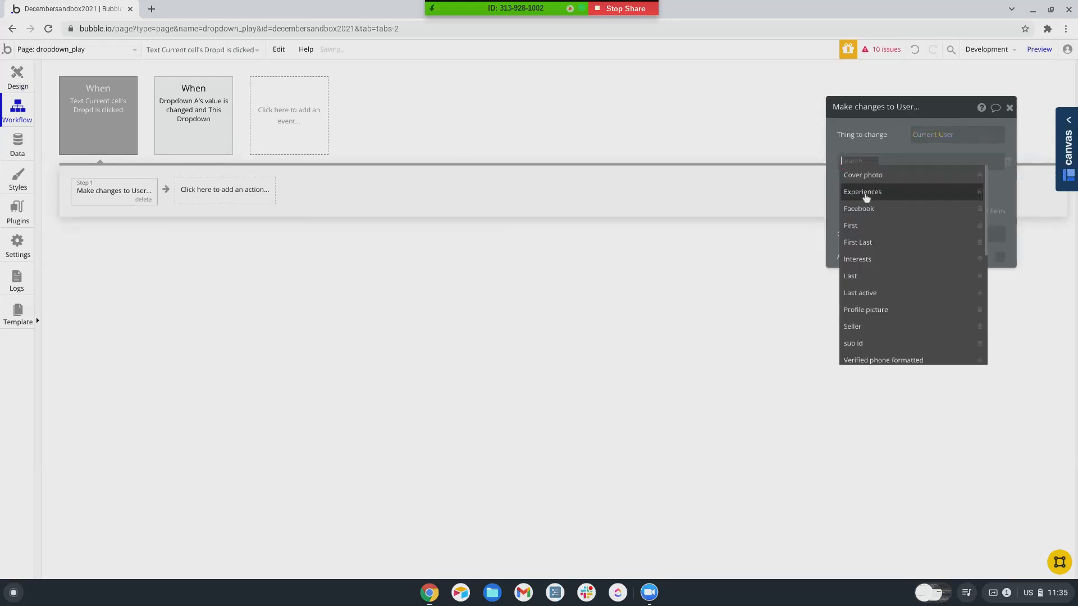
{"action": "scroll", "coordinate": [883, 337], "scroll_direction": "down", "scroll_amount": 3}
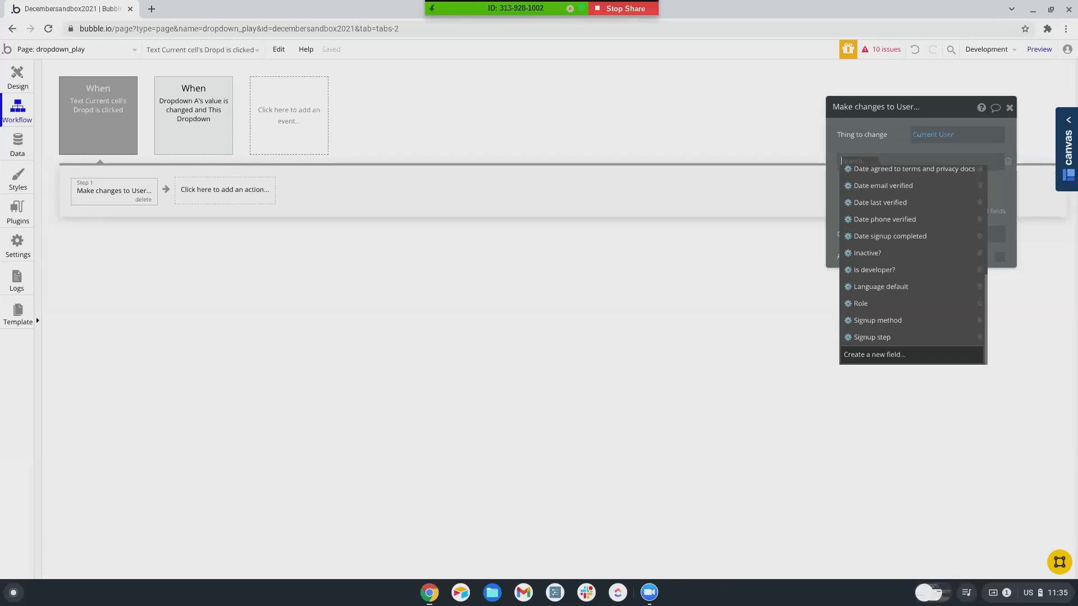
{"action": "left_click", "coordinate": [876, 355]}
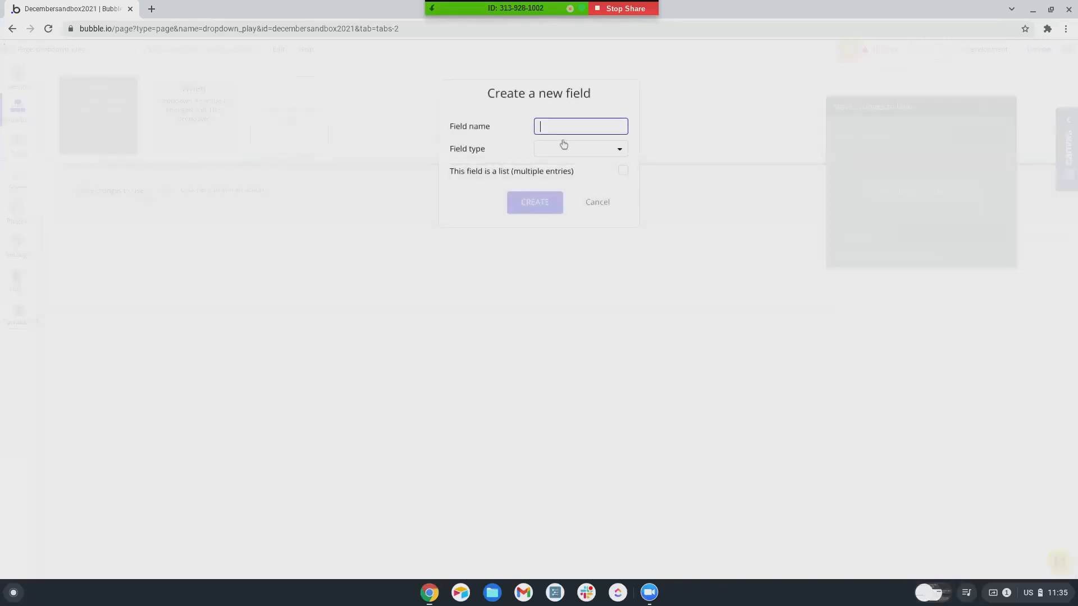
- Create User field 'Dropdown Choice' of type Dropdown Choices, set to Current cell's Dropdown Choices
{"action": "type", "text": "Dropdown Choice"}
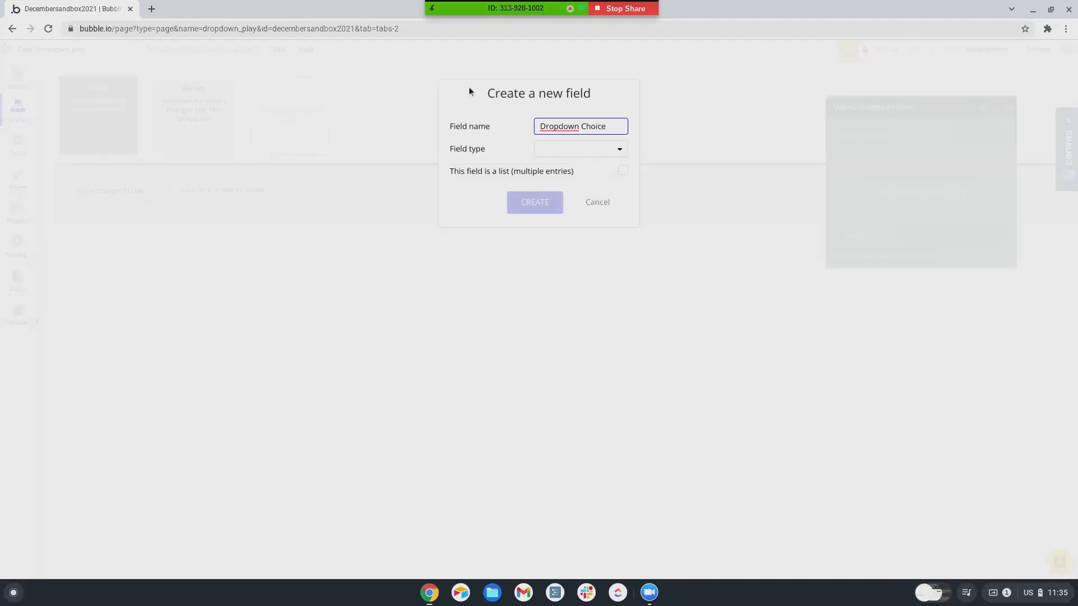
{"action": "left_click", "coordinate": [541, 149]}
{"action": "scroll", "coordinate": [552, 292], "scroll_direction": "down", "scroll_amount": 1}
{"action": "scroll", "coordinate": [552, 292], "scroll_direction": "down", "scroll_amount": 7}
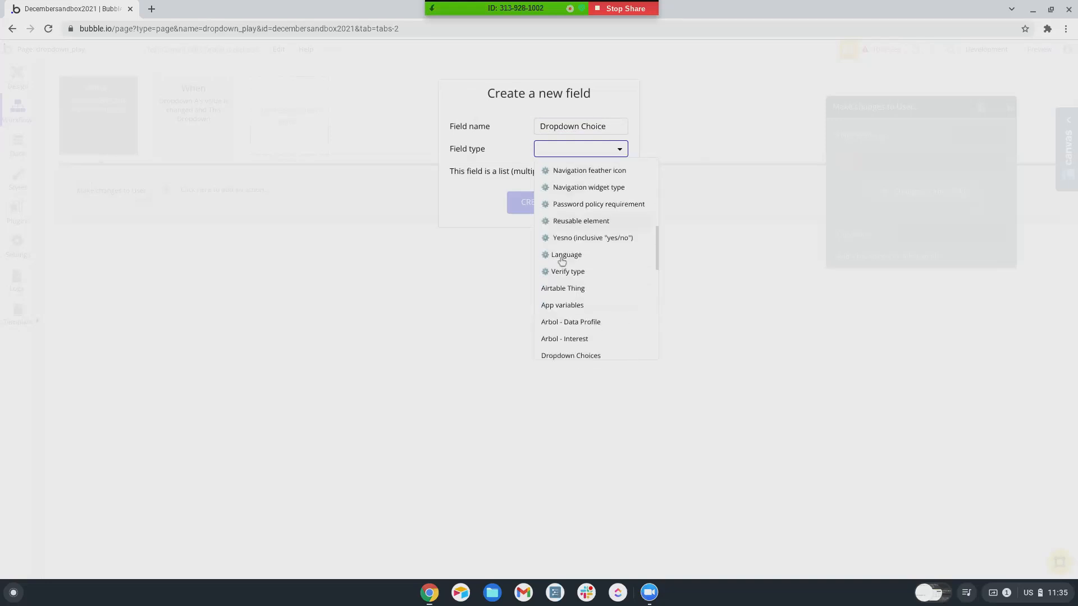
{"action": "scroll", "coordinate": [562, 262], "scroll_direction": "down", "scroll_amount": 1}
{"action": "left_click", "coordinate": [566, 248]}
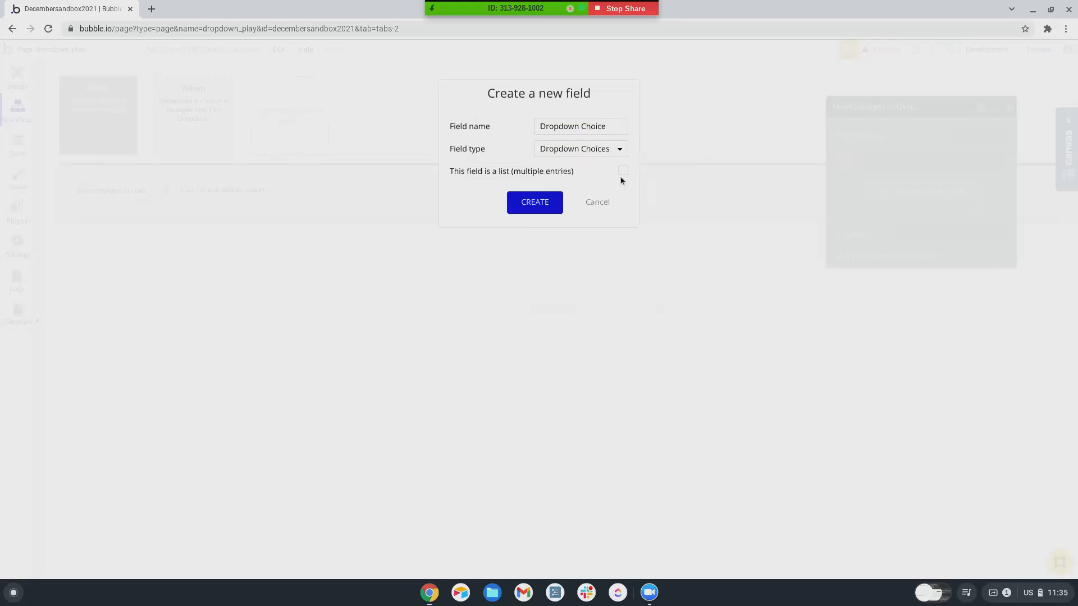
{"action": "left_click", "coordinate": [547, 204]}
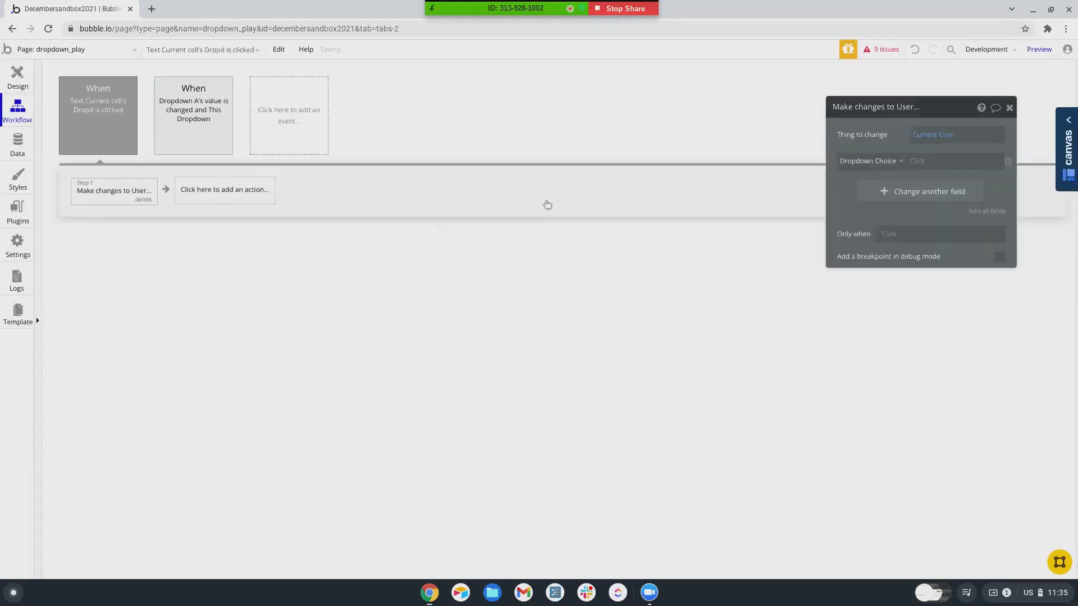
{"action": "left_click", "coordinate": [917, 161]}
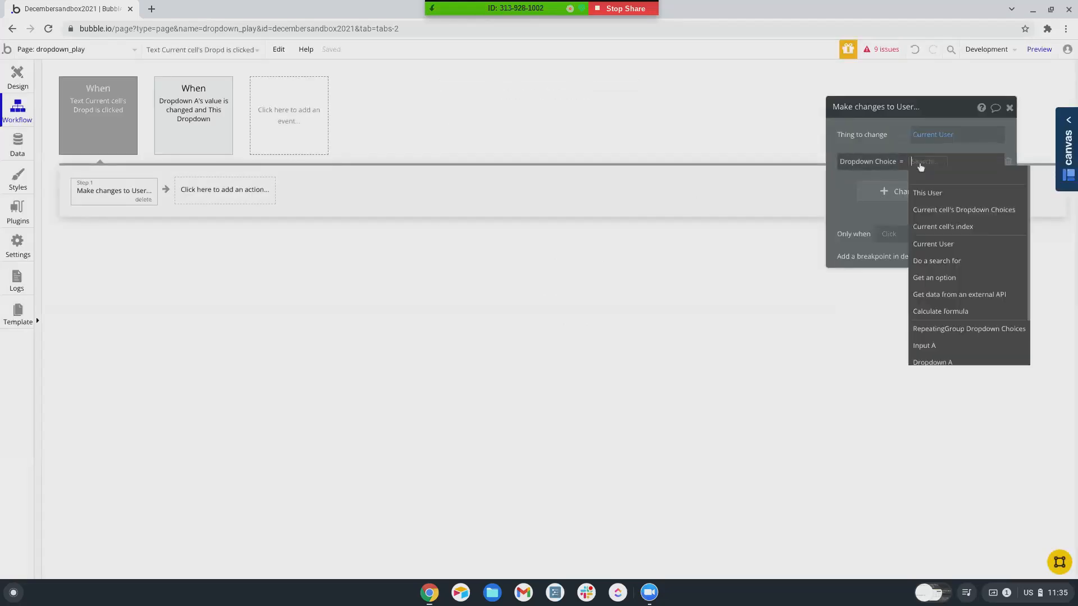
{"action": "left_click", "coordinate": [932, 210]}
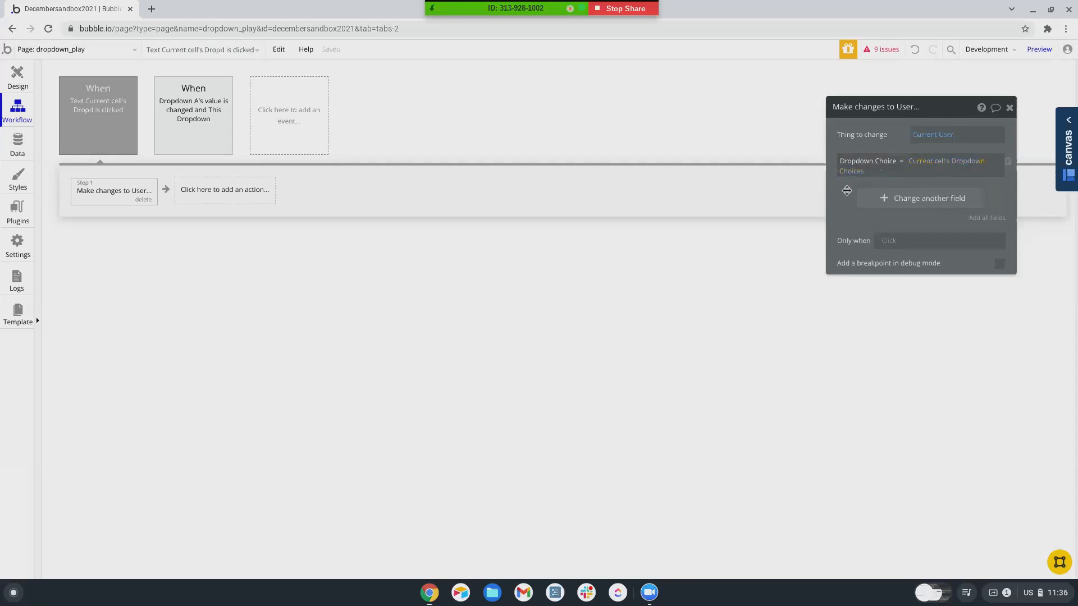
- Drop the trailing 's' so the Dropdown Choices data type becomes Dropdown Choice
{"action": "left_click", "coordinate": [15, 147]}
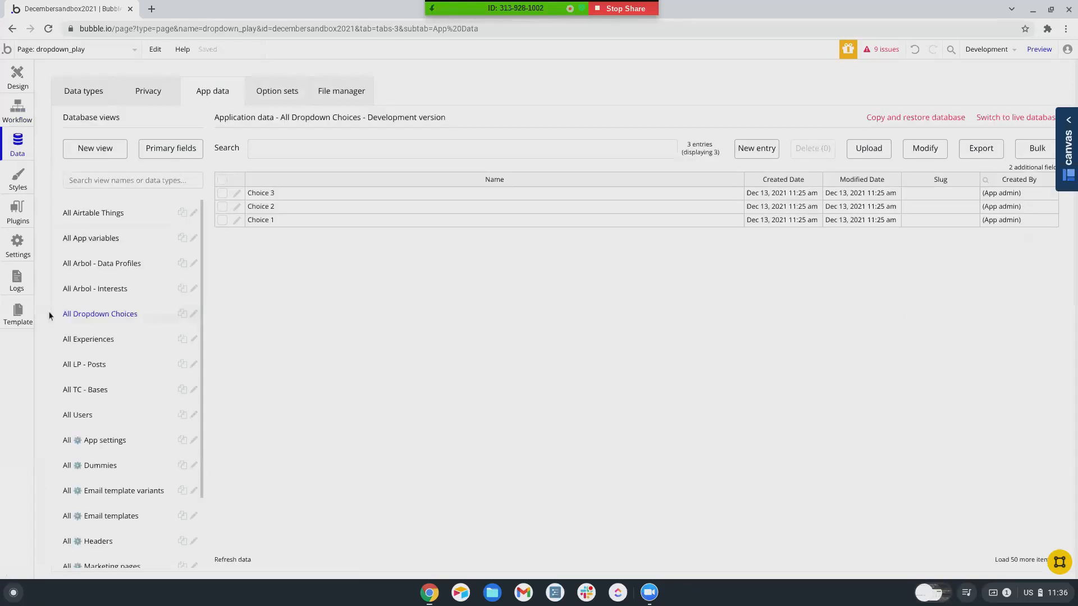
{"action": "left_click", "coordinate": [78, 95]}
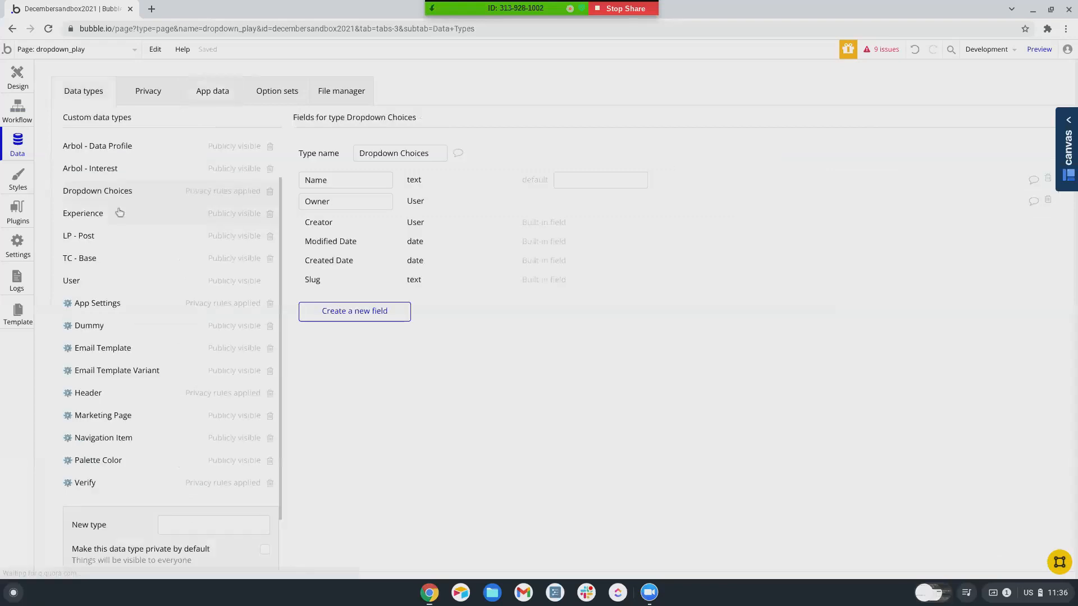
{"action": "left_click", "coordinate": [433, 152]}
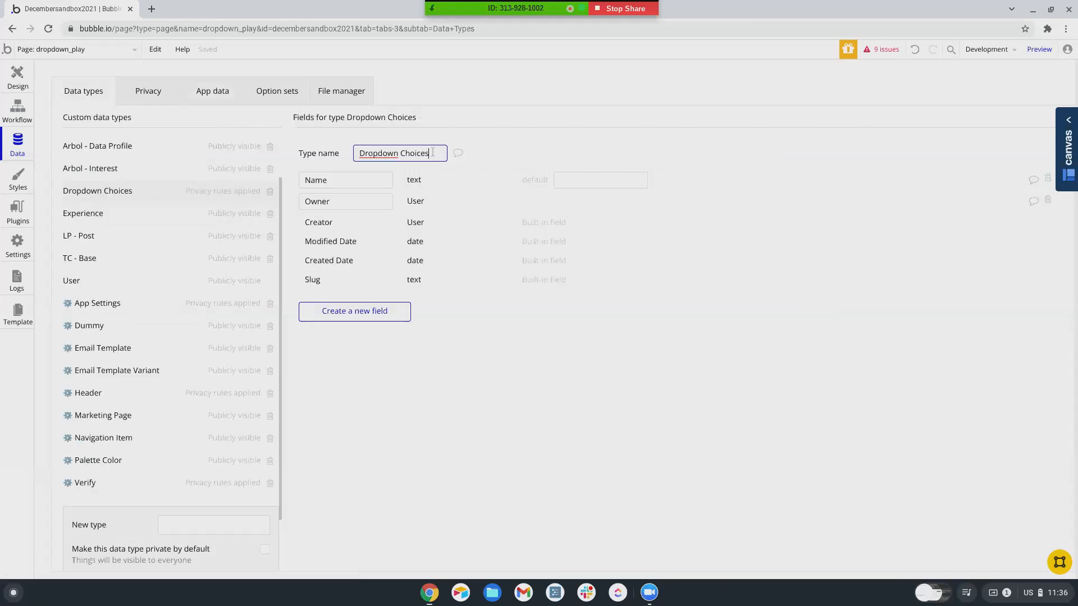
{"action": "key", "text": "BackSpace"}
{"action": "left_click", "coordinate": [18, 77]}
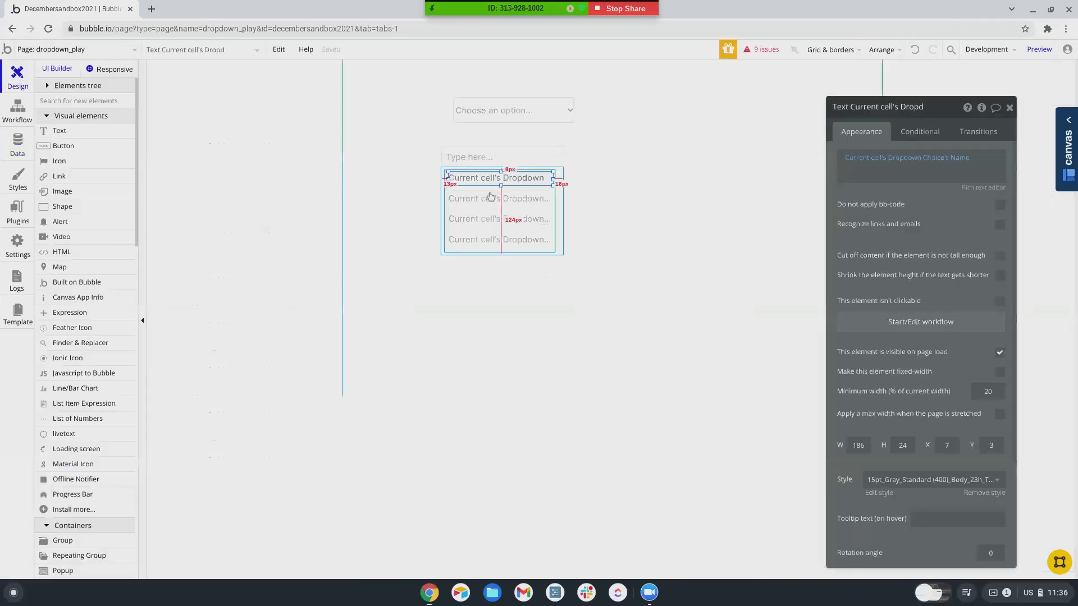
- Set Input A's initial content to Current User's Dropdown Choice's Name
{"action": "left_click", "coordinate": [530, 158]}
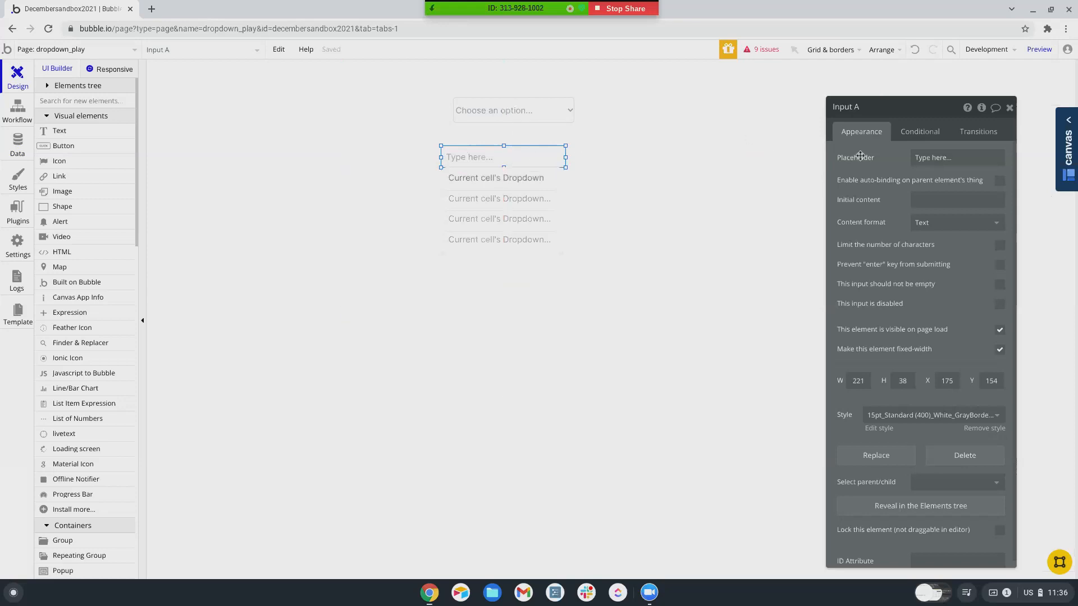
{"action": "left_click", "coordinate": [924, 199]}
{"action": "left_click", "coordinate": [1017, 201]}
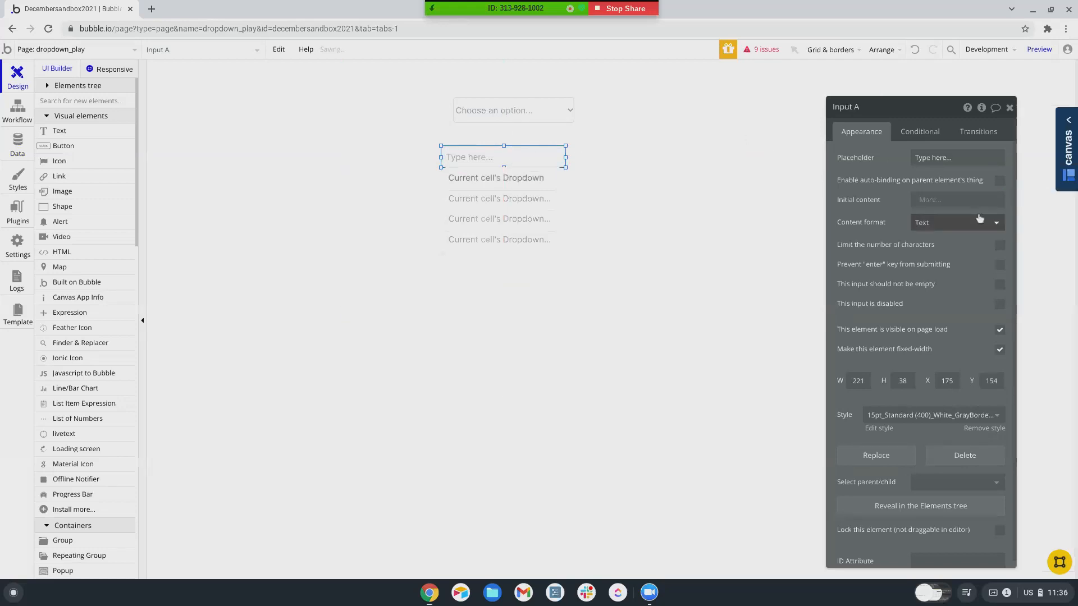
{"action": "left_click", "coordinate": [943, 232]}
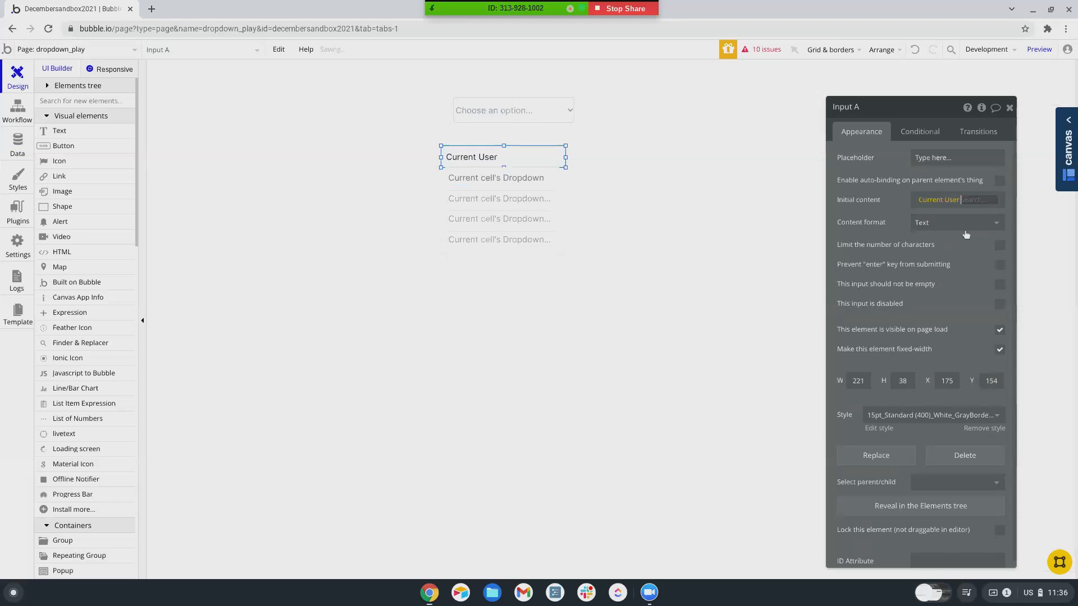
{"action": "type", "text": "drop"}
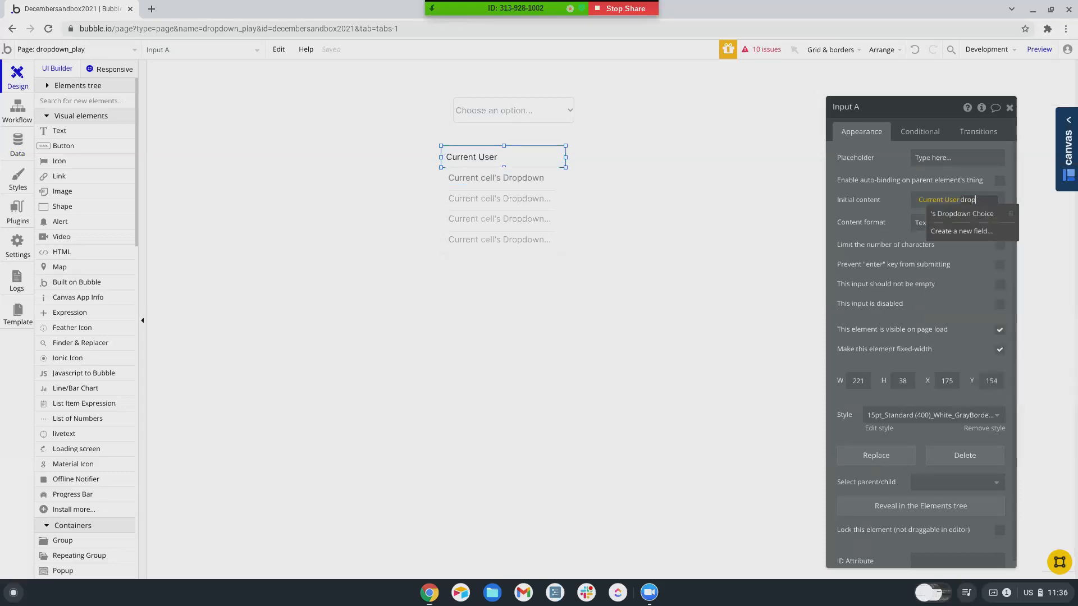
{"action": "left_click", "coordinate": [969, 214]}
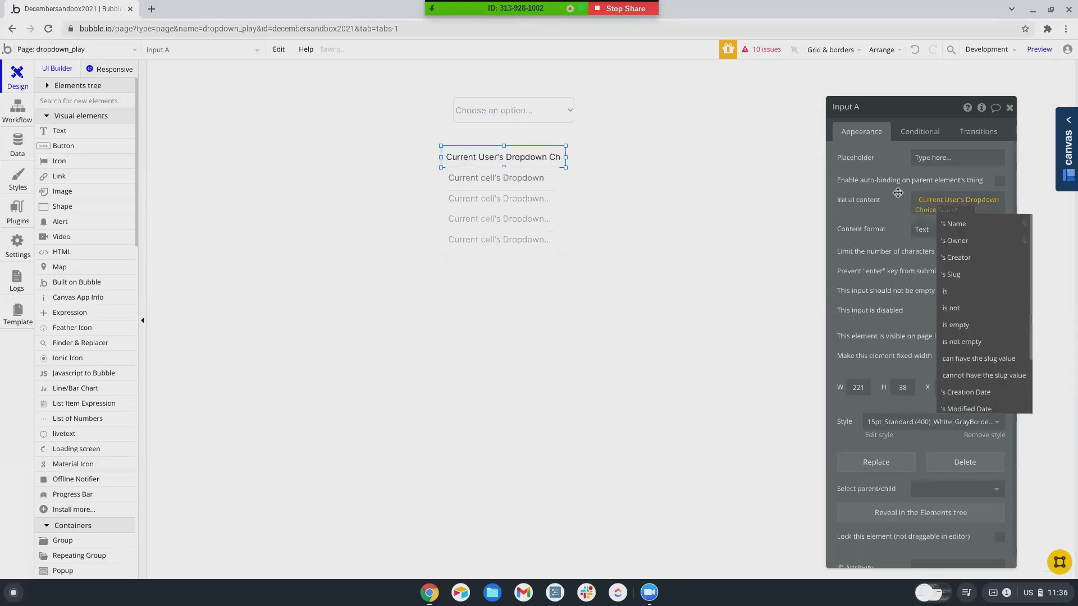
{"action": "left_click", "coordinate": [957, 224]}
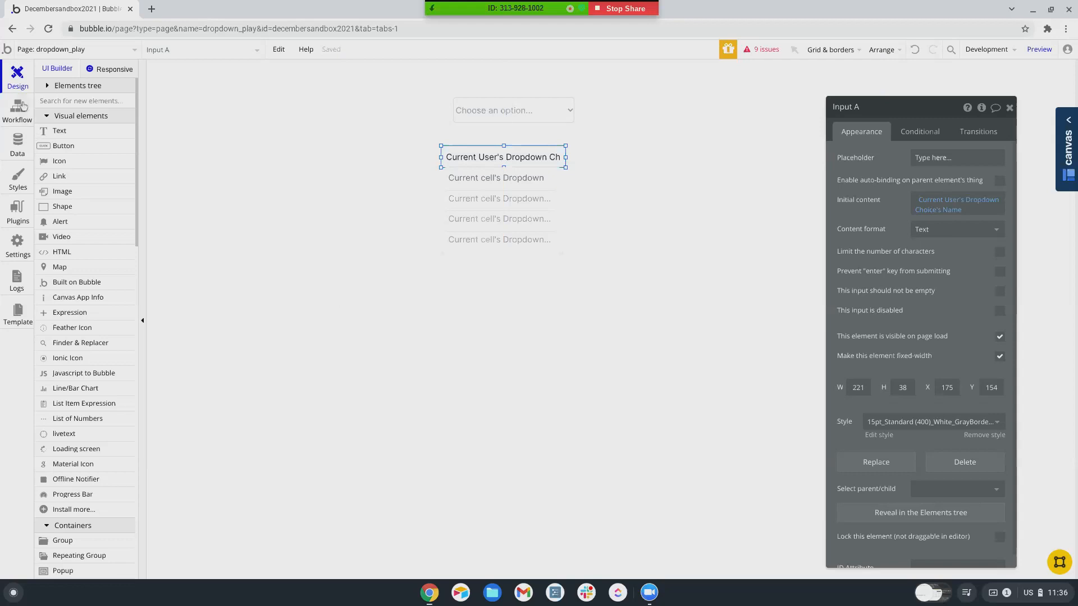
{"action": "left_click", "coordinate": [18, 107]}
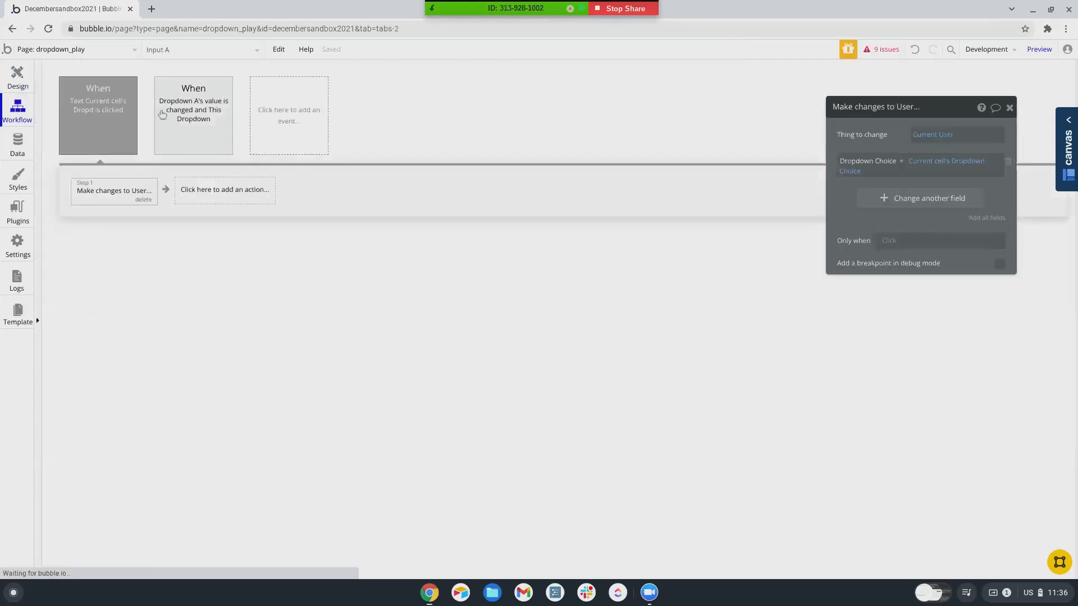
- Add an 'An input's value is changed' event triggered by Input A
{"action": "left_click", "coordinate": [301, 129]}
{"action": "mouse_move", "coordinate": [284, 212]}
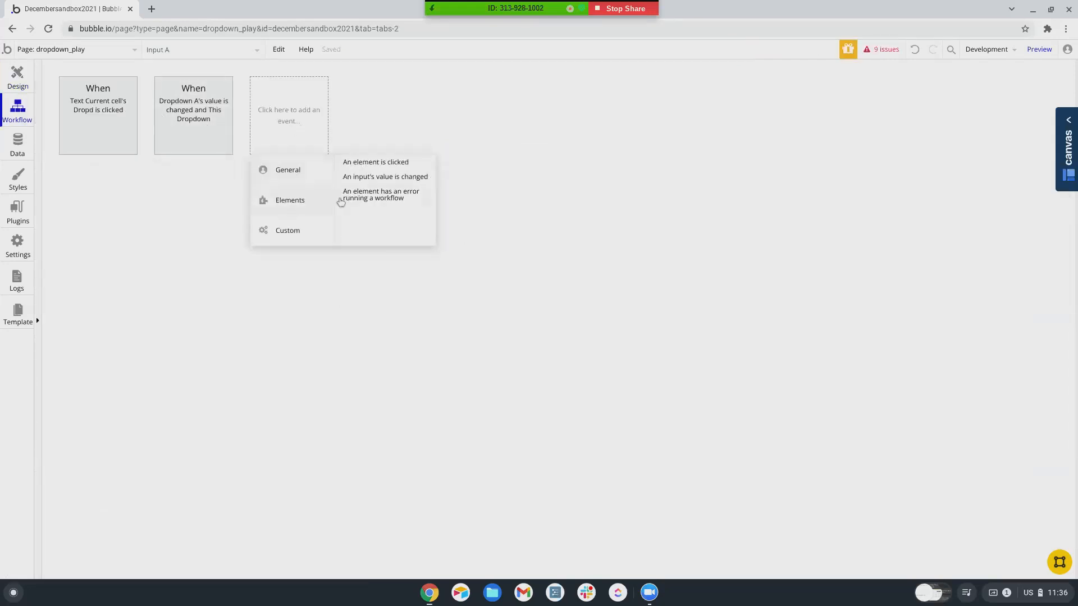
{"action": "left_click", "coordinate": [368, 178]}
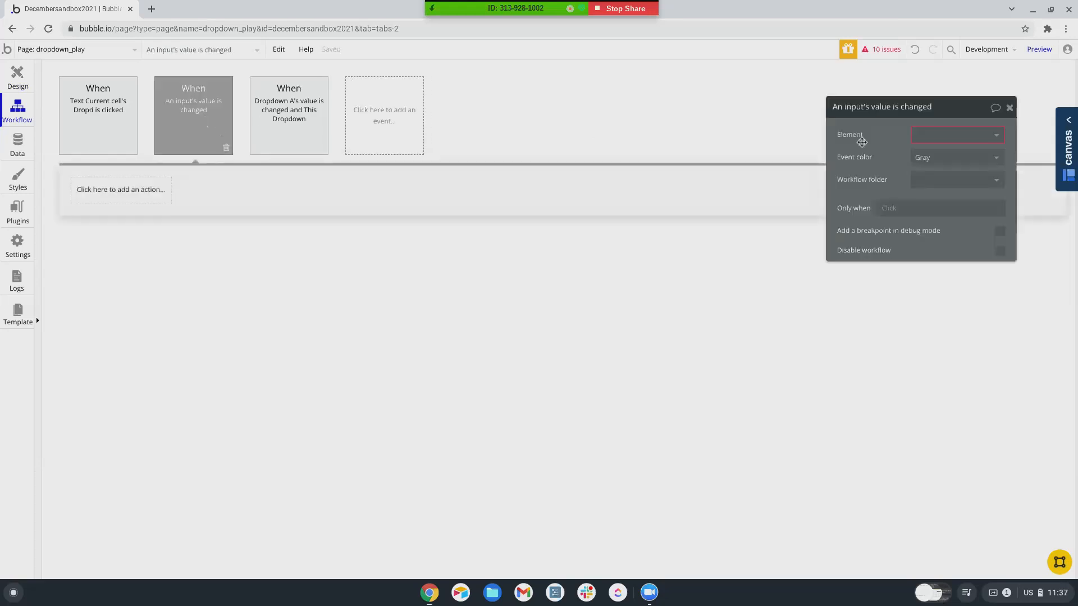
{"action": "left_click", "coordinate": [916, 138]}
{"action": "left_click", "coordinate": [926, 171]}
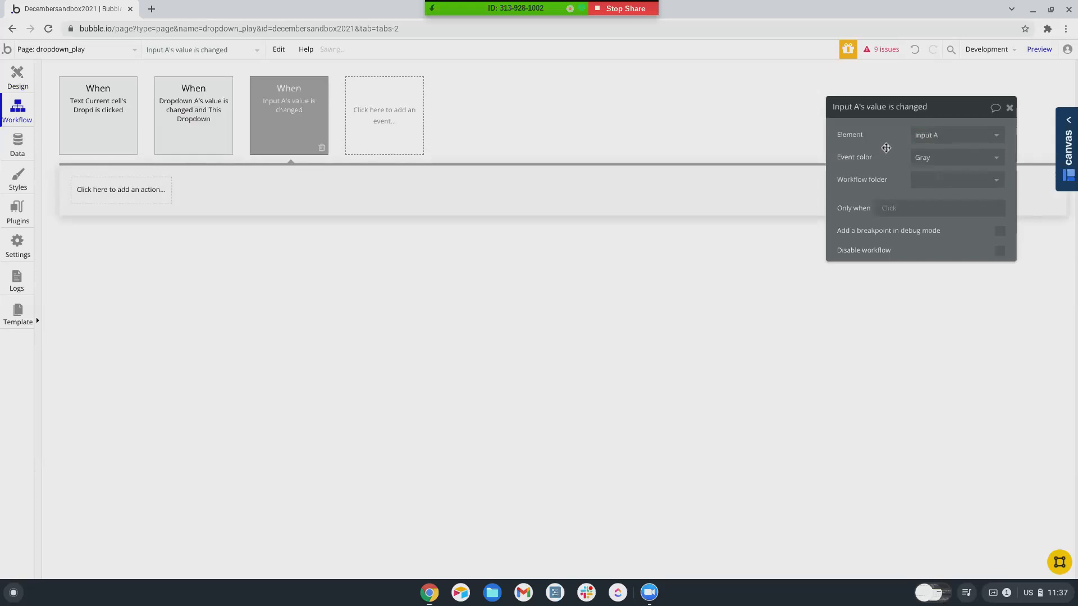
- Give the event a Toggle GroupFocus A action and launch the preview
{"action": "left_click", "coordinate": [129, 196]}
{"action": "mouse_move", "coordinate": [112, 345]}
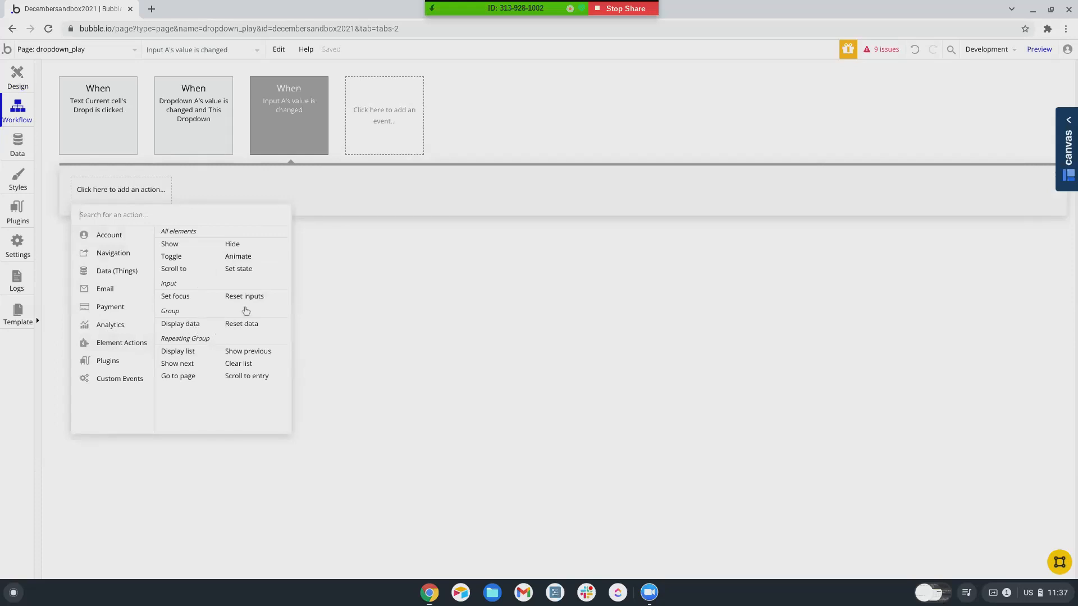
{"action": "left_click", "coordinate": [171, 256]}
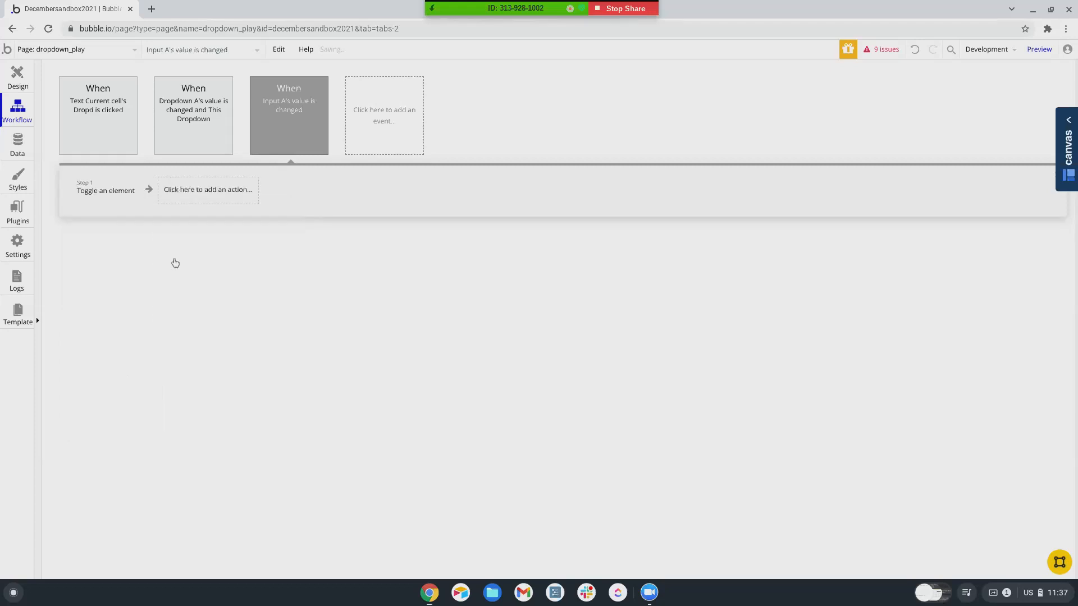
{"action": "left_click", "coordinate": [929, 136]}
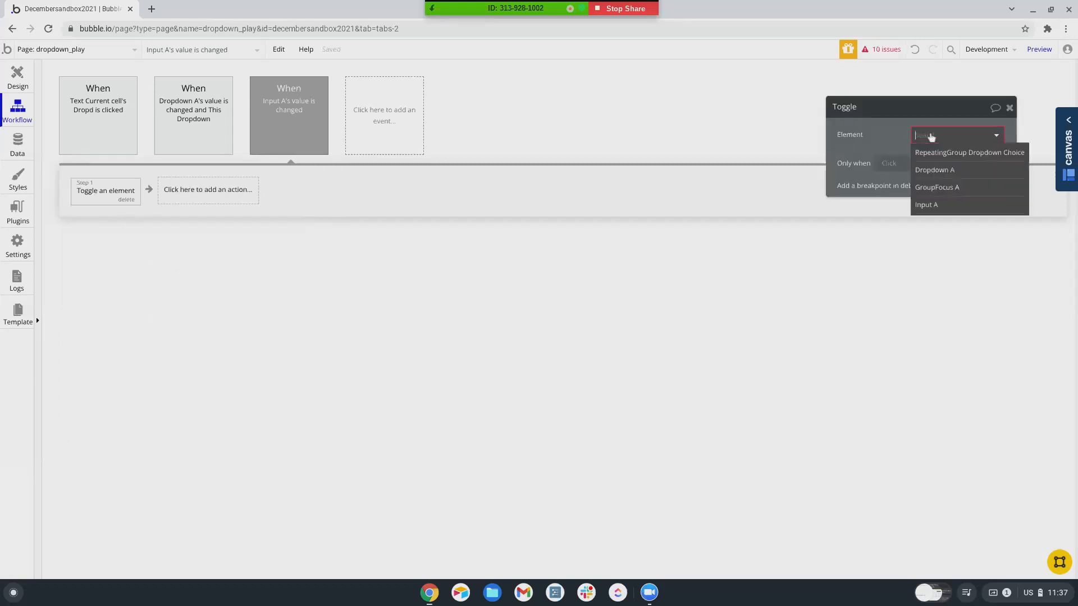
{"action": "left_click", "coordinate": [935, 188]}
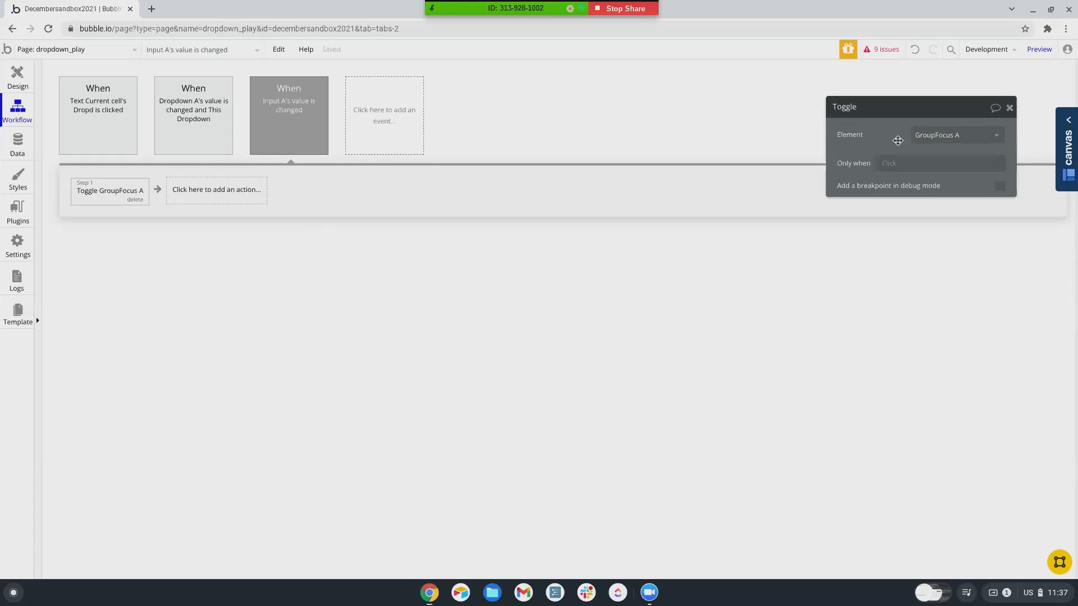
{"action": "left_click", "coordinate": [1038, 49]}
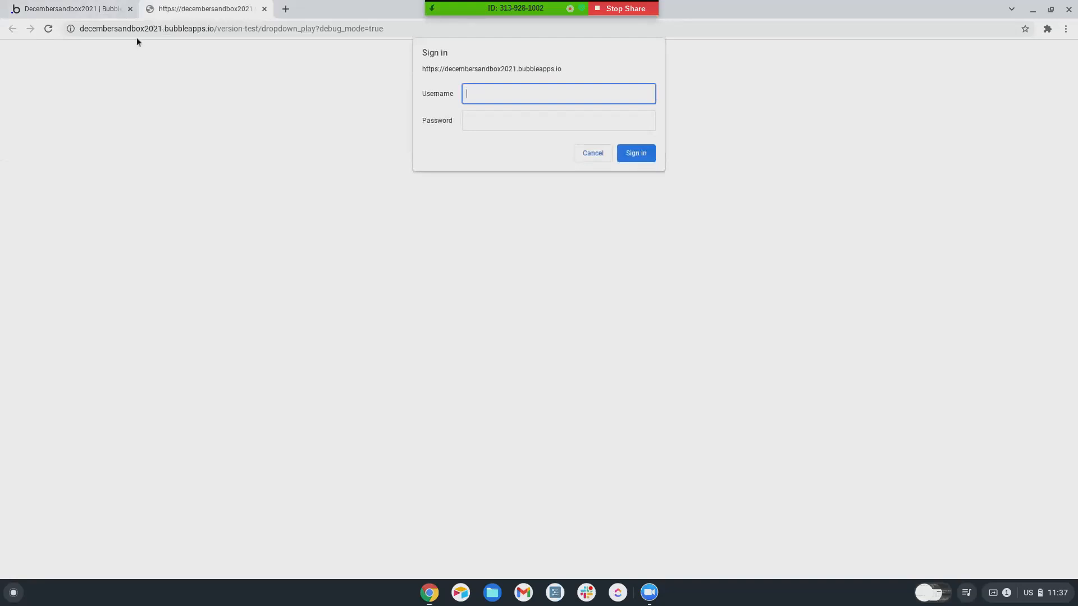
- Sign in to the preview and run the page as the first user from All Users
{"action": "key", "text": "Tab"}
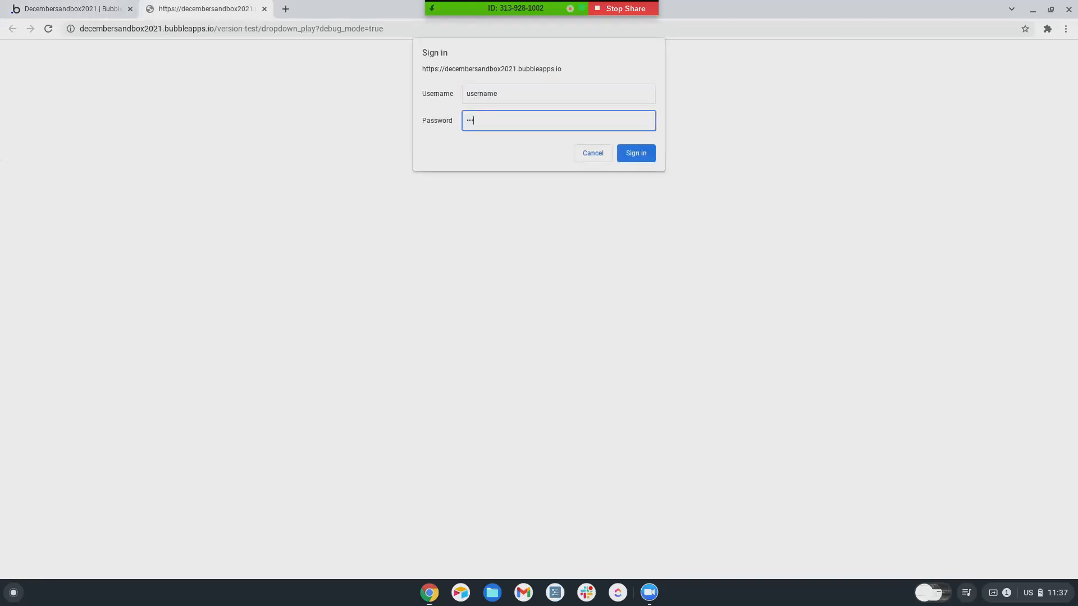
{"action": "key", "text": "Return"}
{"action": "left_click", "coordinate": [65, 4]}
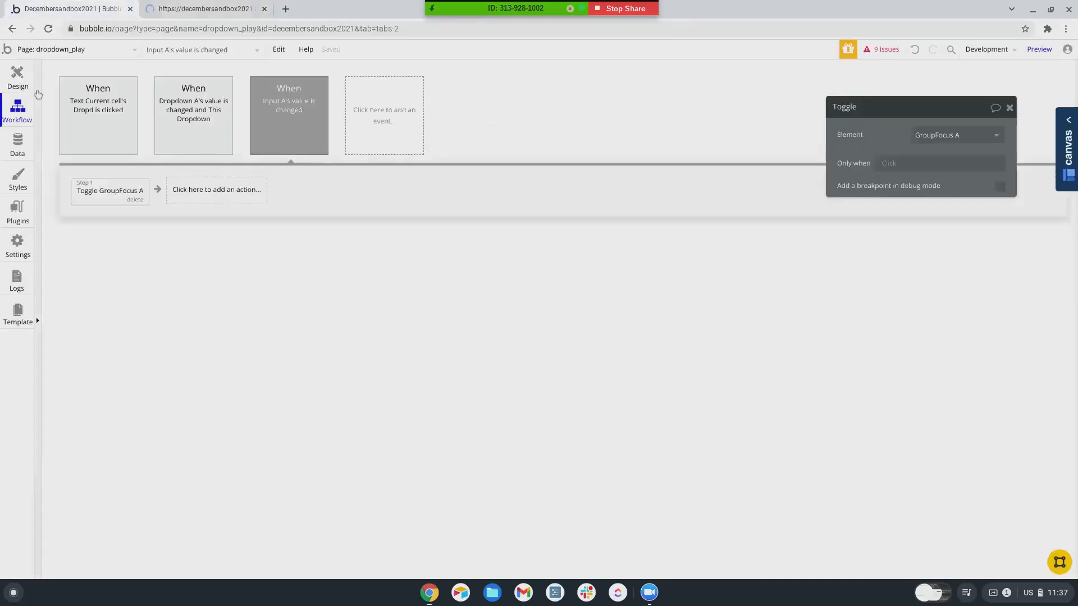
{"action": "left_click", "coordinate": [17, 144]}
{"action": "left_click", "coordinate": [212, 93]}
{"action": "scroll", "coordinate": [126, 366], "scroll_direction": "down", "scroll_amount": 2}
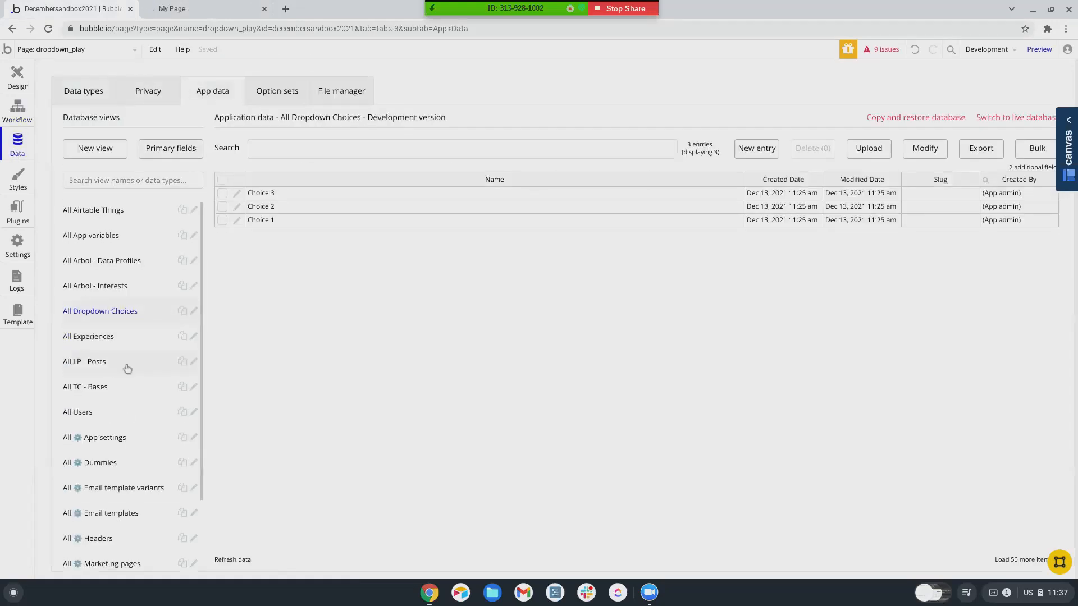
{"action": "left_click", "coordinate": [75, 332]}
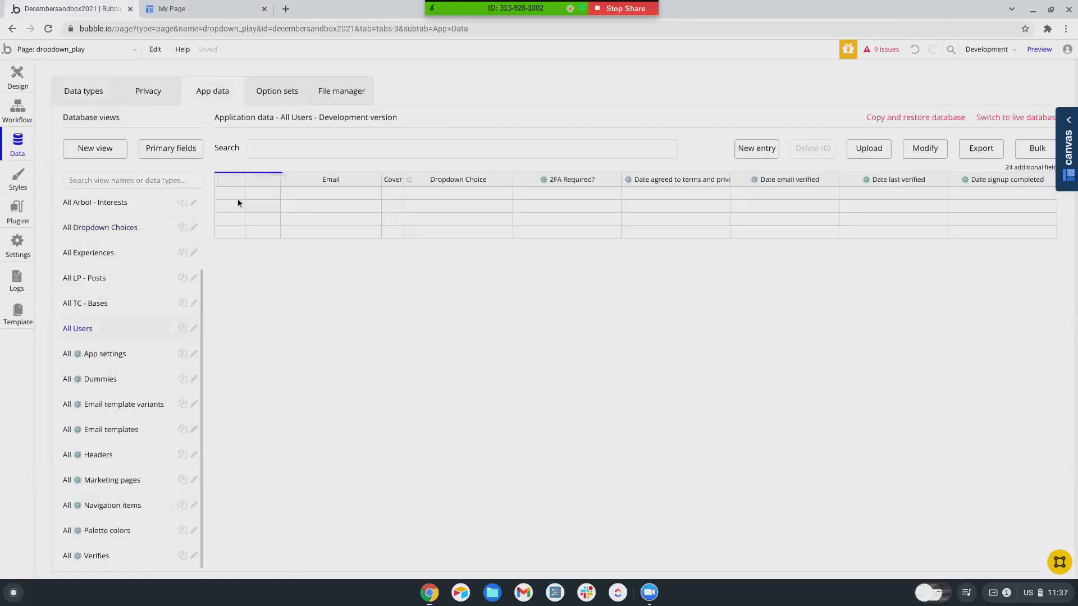
{"action": "left_click", "coordinate": [262, 195]}
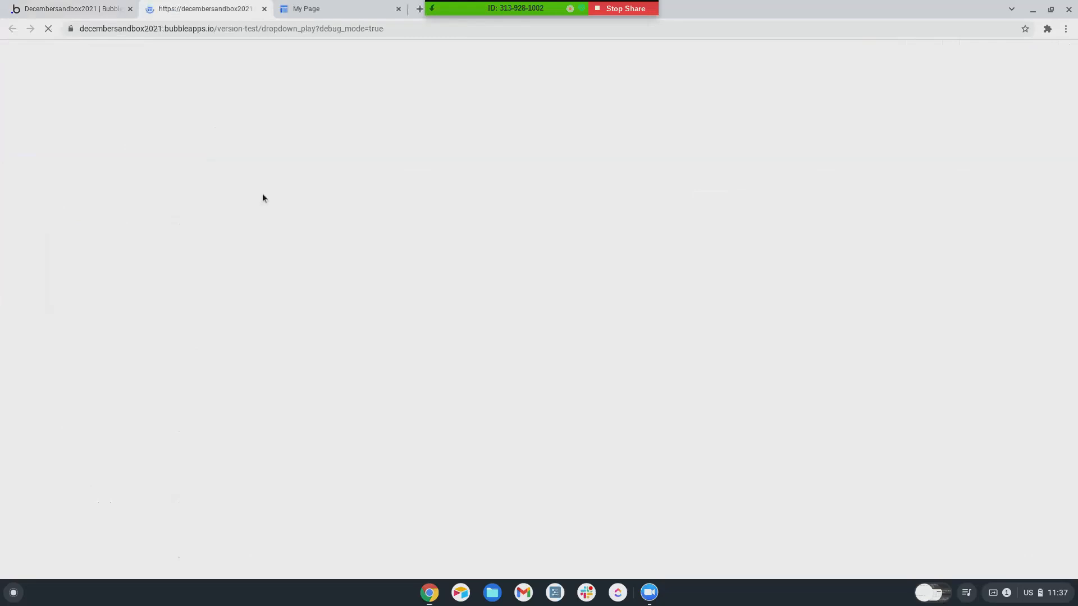
- Type 'ch' into the preview's input, then return to the editor's design view
{"action": "left_click", "coordinate": [403, 139]}
{"action": "type", "text": "choice fjfjf"}
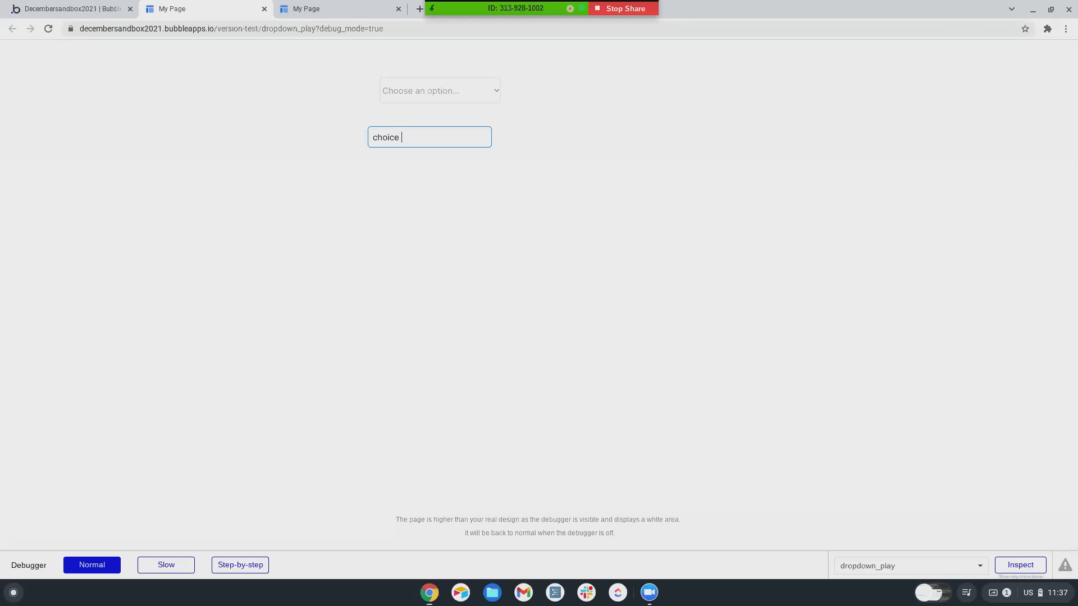
{"action": "left_click", "coordinate": [85, 9]}
{"action": "left_click", "coordinate": [13, 81]}
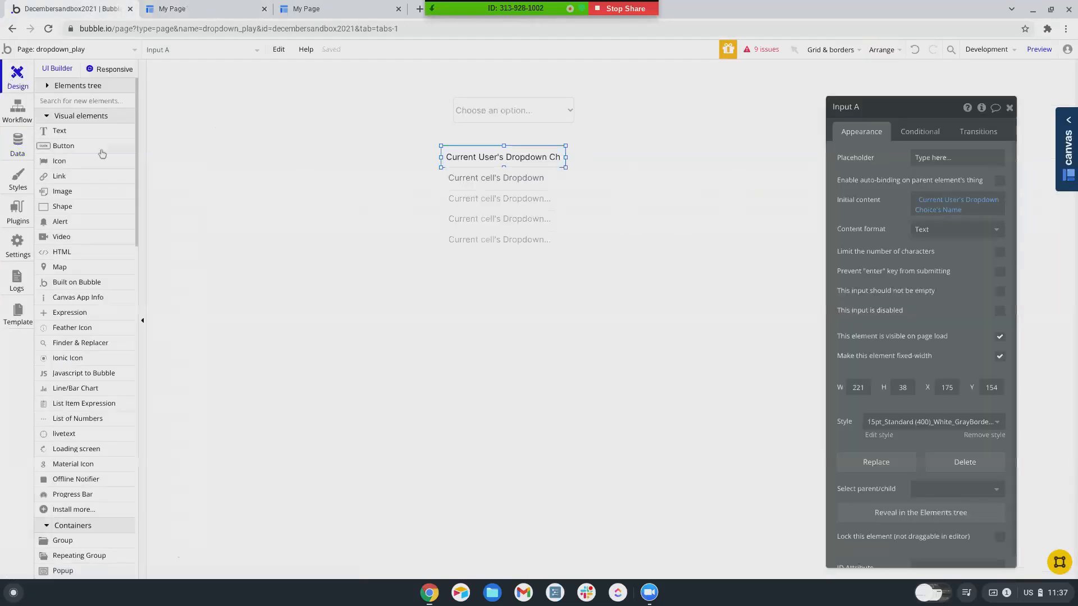
- Replace the Toggle GroupFocus A action with a Show GroupFocus A action
{"action": "left_click", "coordinate": [16, 110]}
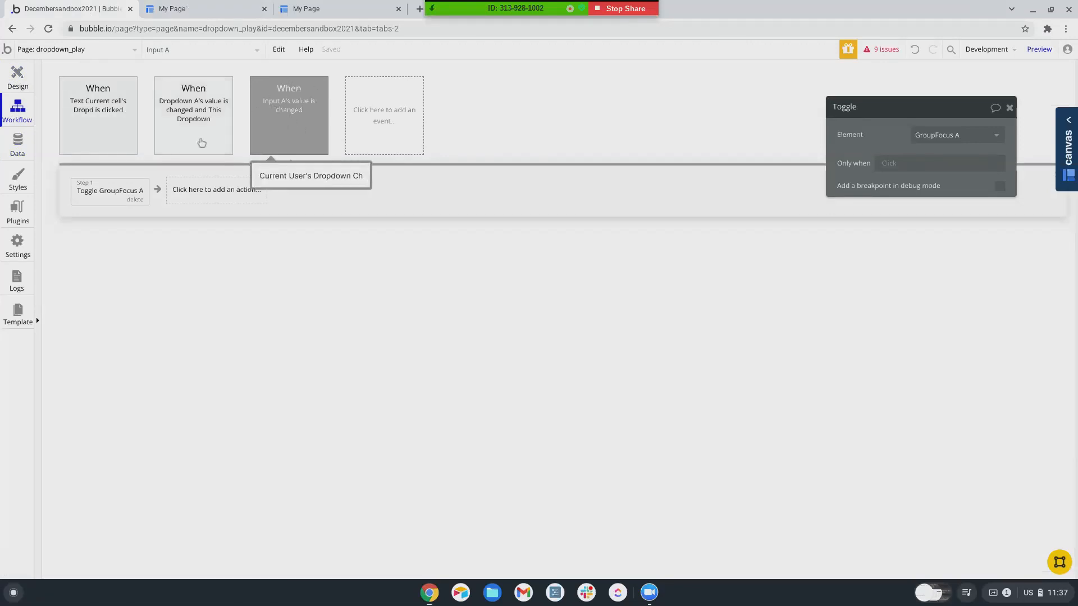
{"action": "left_click", "coordinate": [134, 200]}
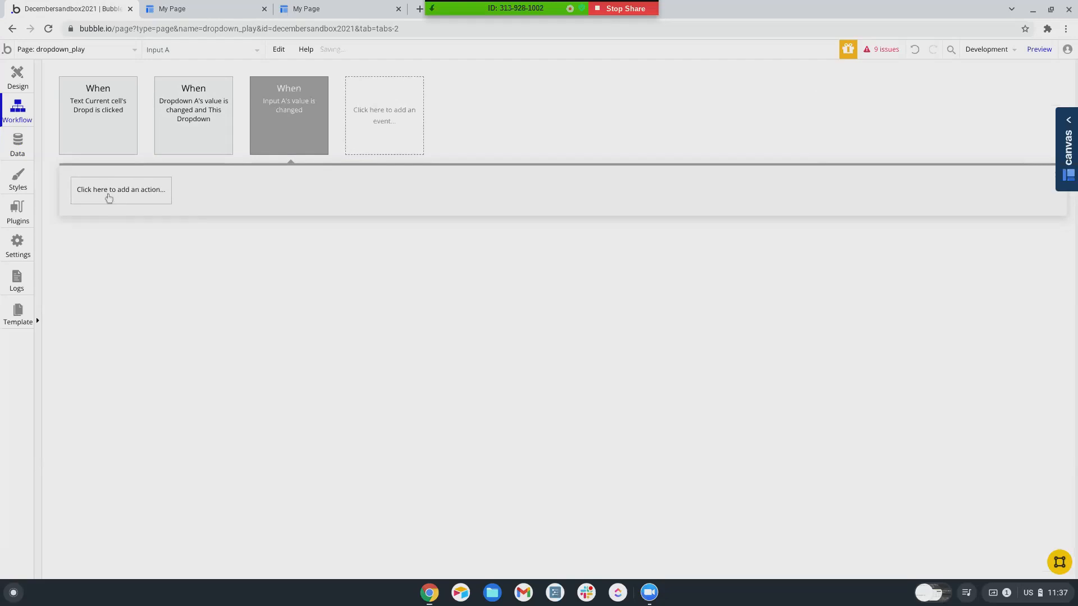
{"action": "left_click", "coordinate": [108, 195]}
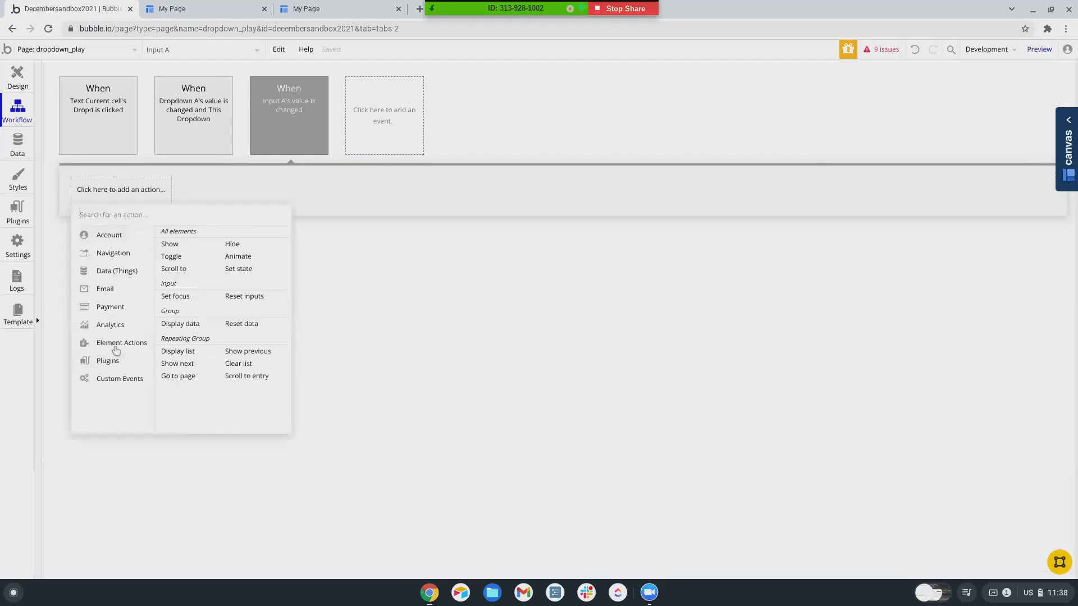
{"action": "left_click", "coordinate": [169, 244]}
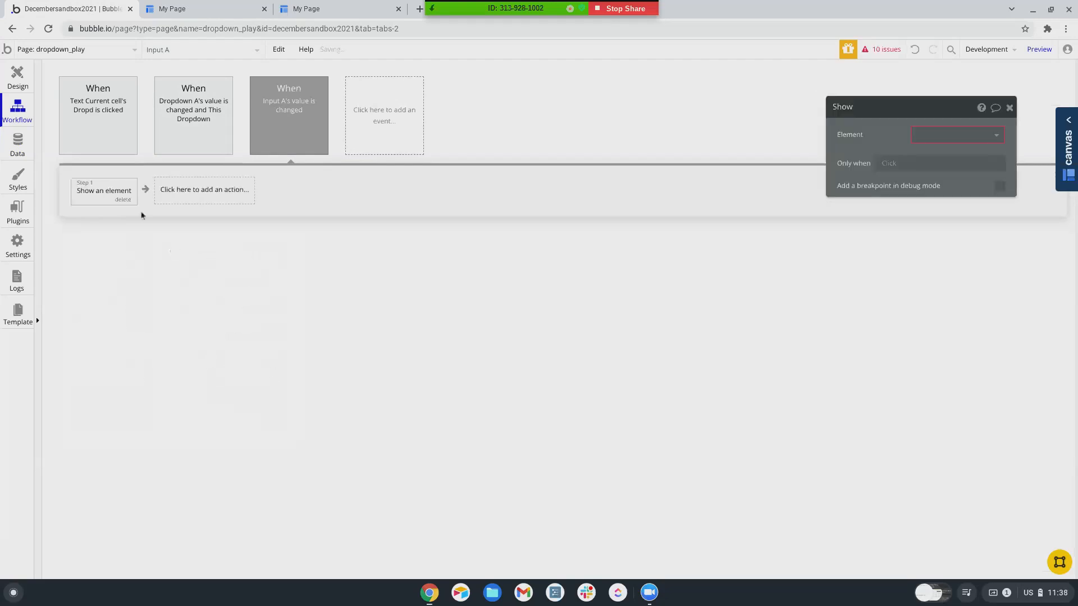
{"action": "left_click", "coordinate": [932, 136]}
{"action": "left_click", "coordinate": [926, 190]}
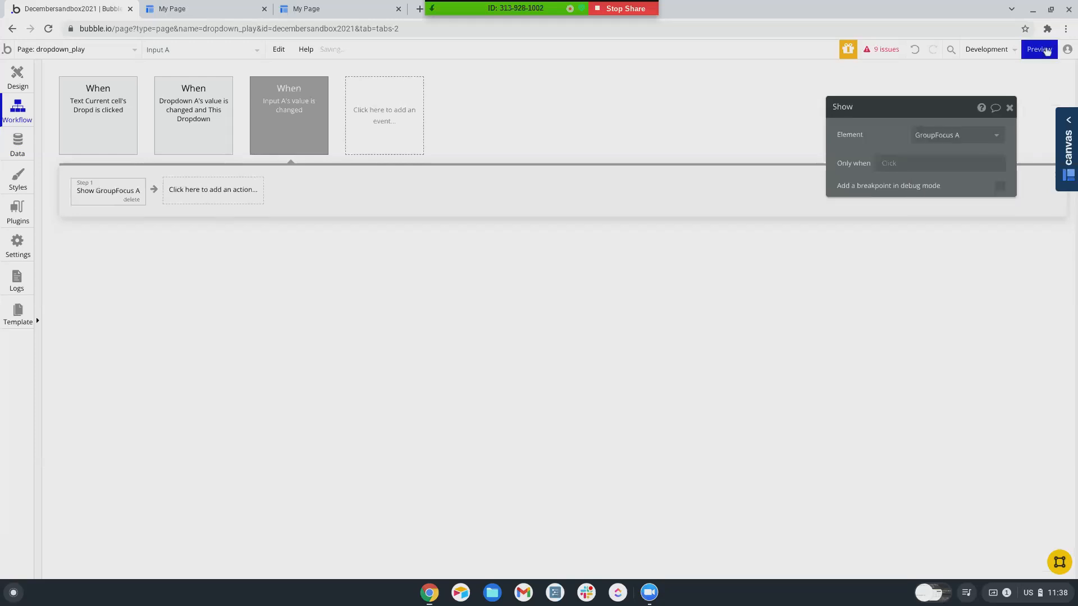
- Test in the preview by typing 'fdfdfd' into the input, then return to the editor
{"action": "left_click", "coordinate": [1039, 49]}
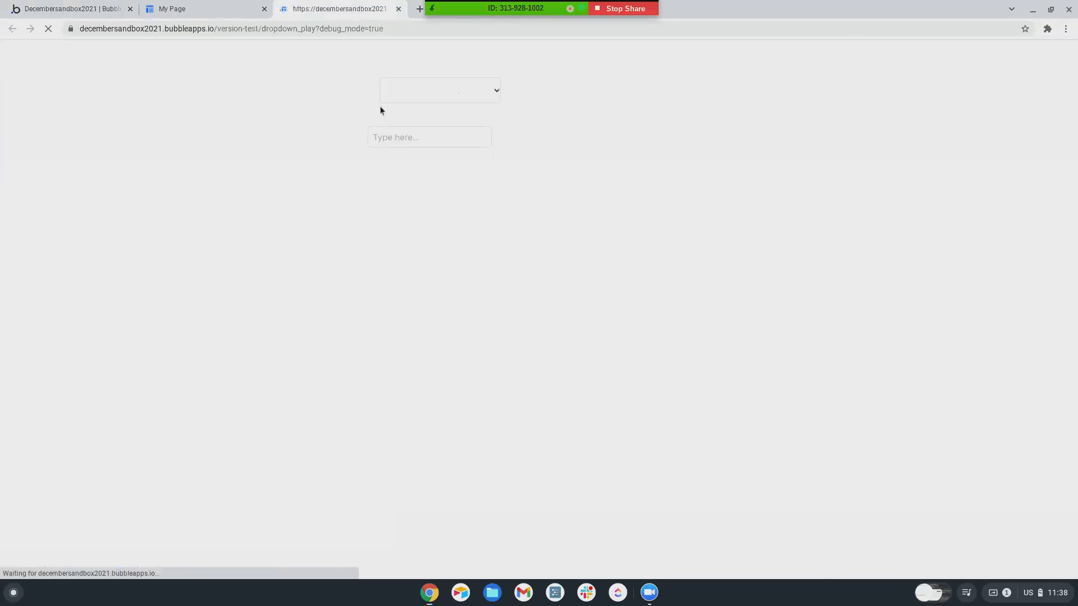
{"action": "left_click", "coordinate": [383, 136]}
{"action": "type", "text": "fdfdfd"}
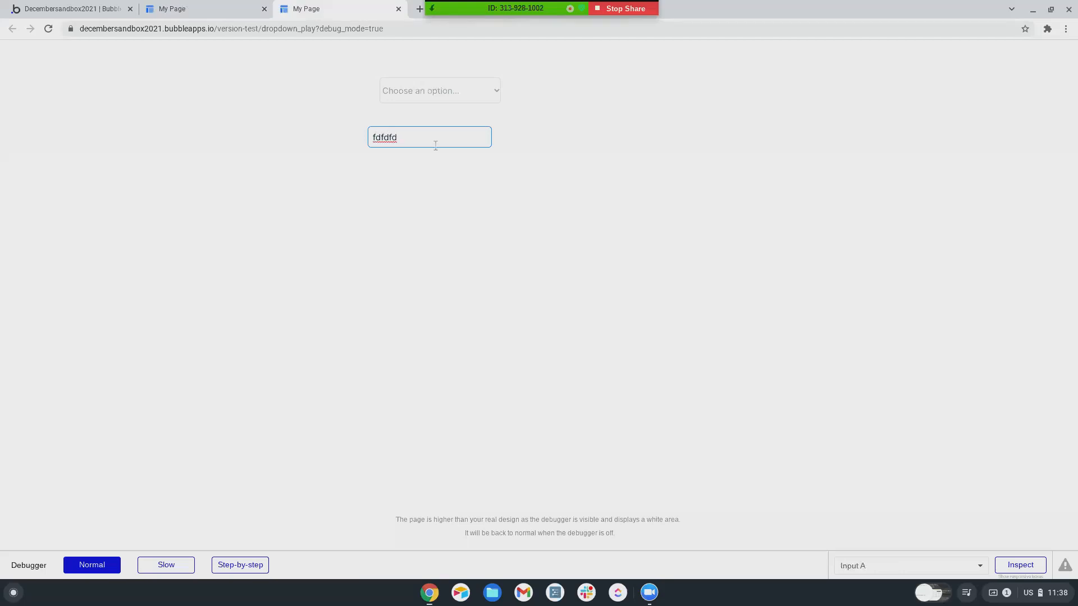
{"action": "key", "text": "Return"}
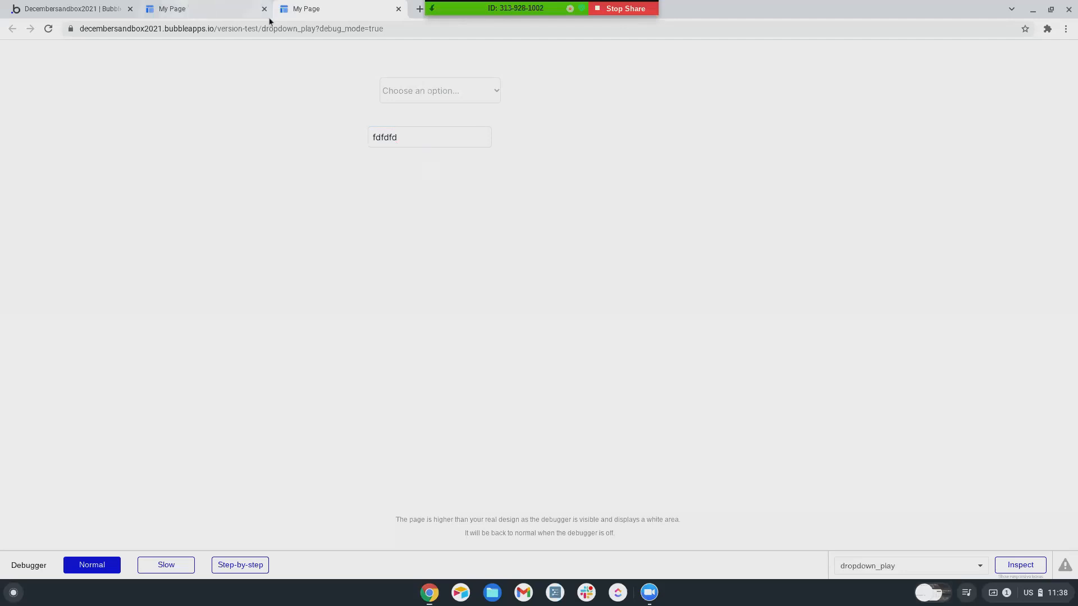
{"action": "left_click", "coordinate": [104, 11]}
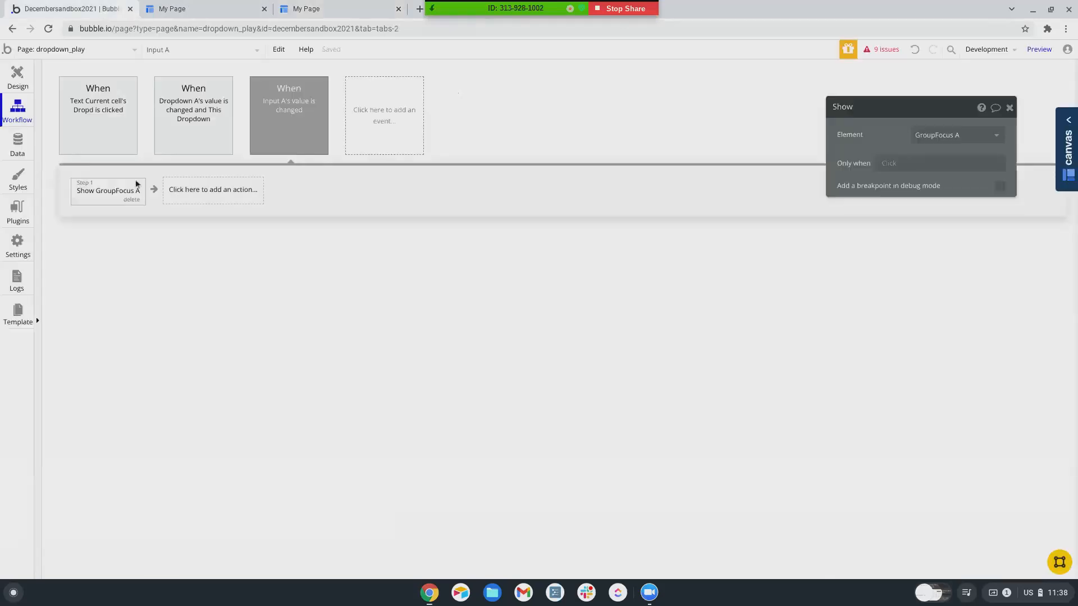
- Delete the Input A value-changed event and add a Do when condition is true event
{"action": "left_click", "coordinate": [285, 113]}
{"action": "key", "text": "Delete"}
{"action": "left_click", "coordinate": [323, 149]}
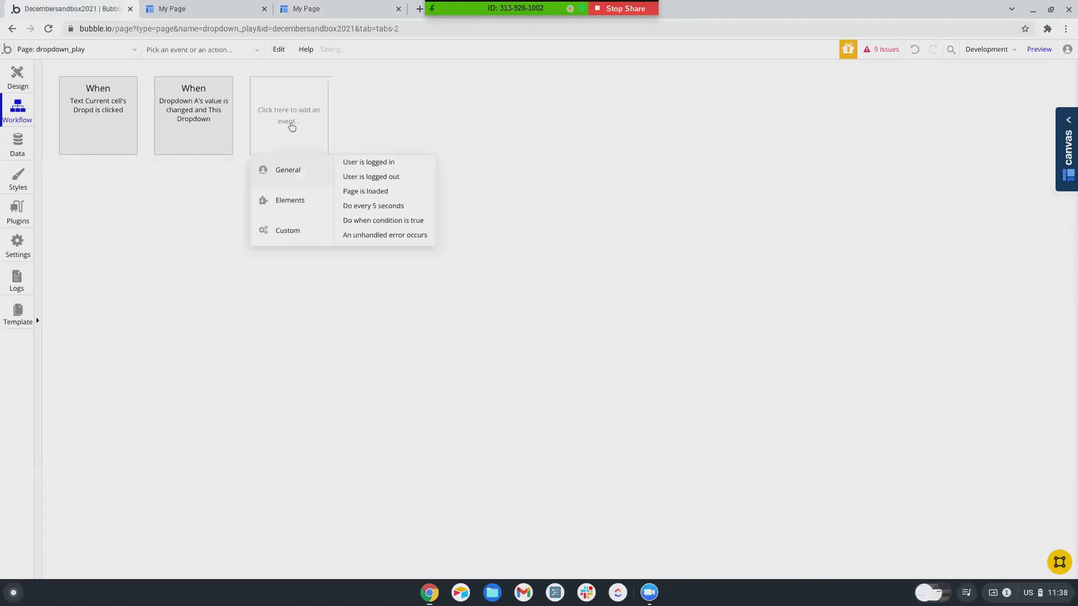
{"action": "left_click", "coordinate": [371, 219]}
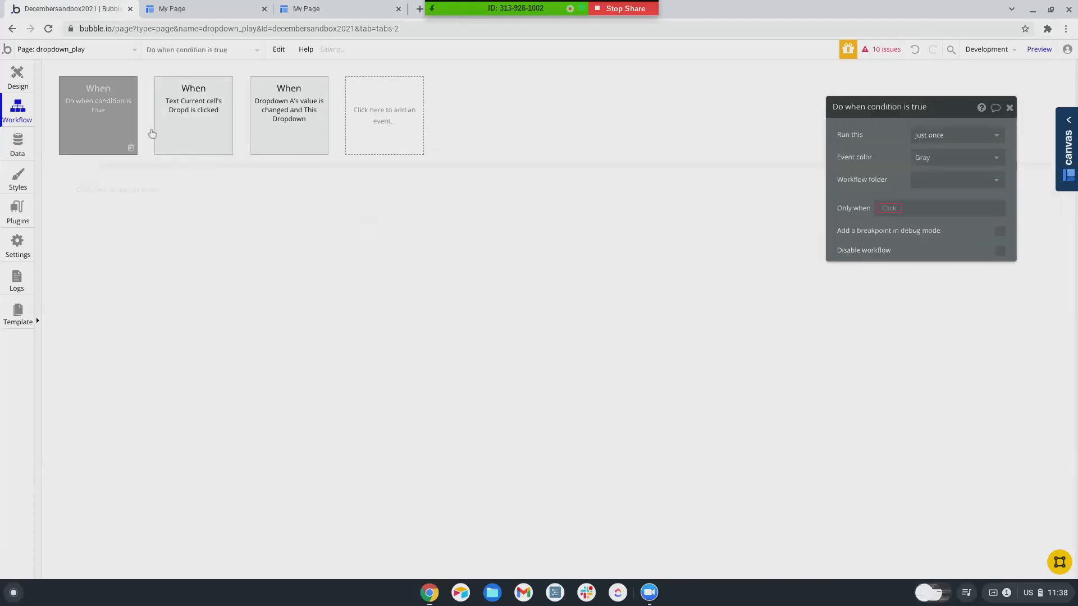
- Set its condition to Input A's value is not empty, choose how often it runs, and preview
{"action": "left_click", "coordinate": [888, 209]}
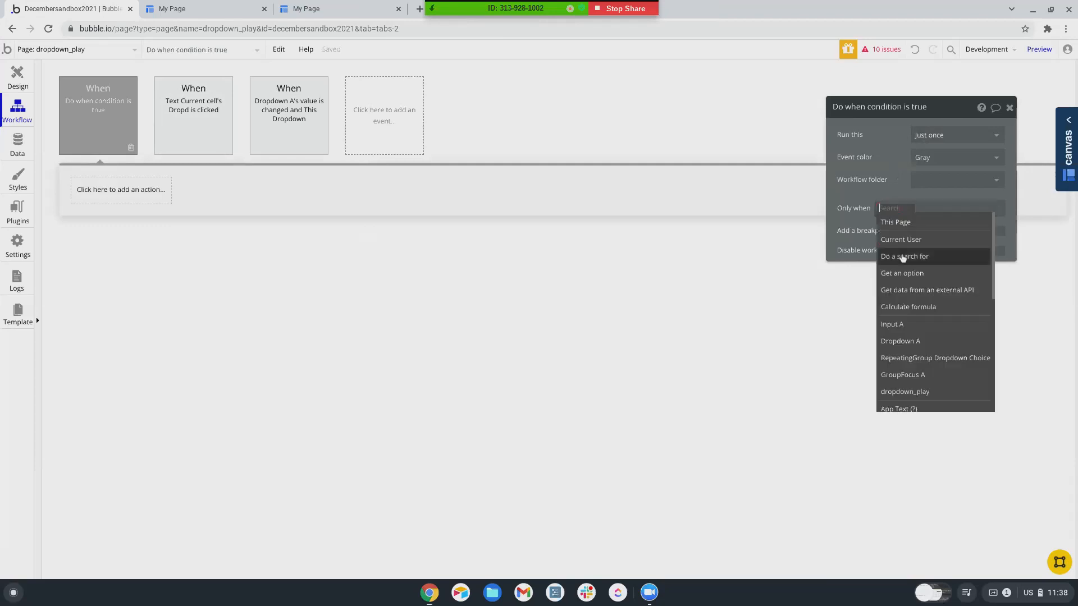
{"action": "left_click", "coordinate": [911, 325]}
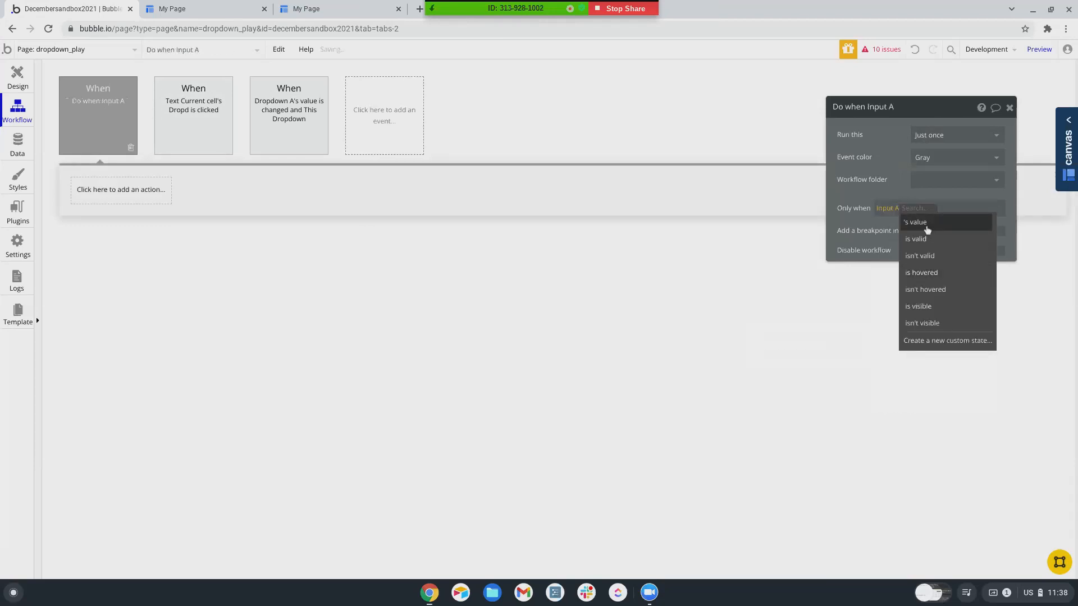
{"action": "left_click", "coordinate": [927, 228]}
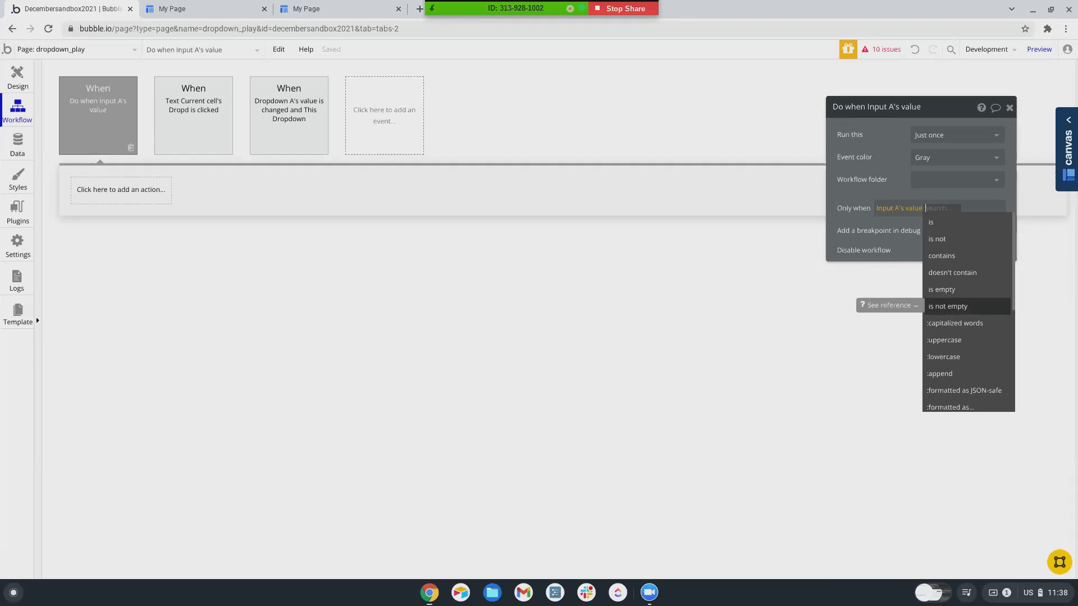
{"action": "left_click", "coordinate": [947, 305]}
{"action": "left_click", "coordinate": [936, 142]}
{"action": "left_click", "coordinate": [930, 152]}
{"action": "left_click", "coordinate": [1039, 49]}
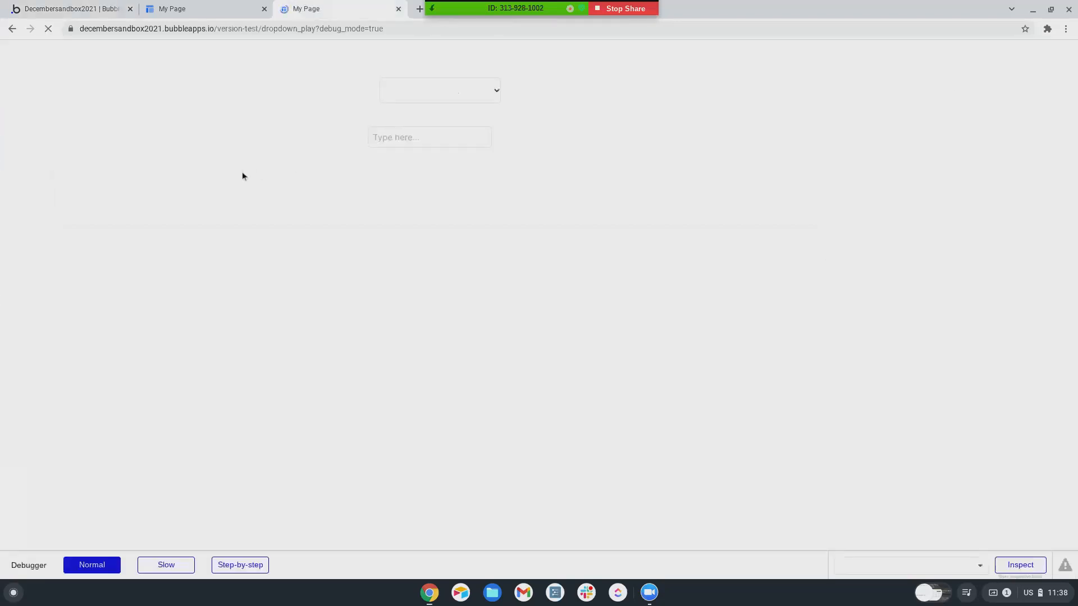
- Type 'choice' into the preview's input to test it, then return to the editor tab
{"action": "left_click", "coordinate": [407, 133]}
{"action": "type", "text": "choic"}
{"action": "type", "text": "e"}
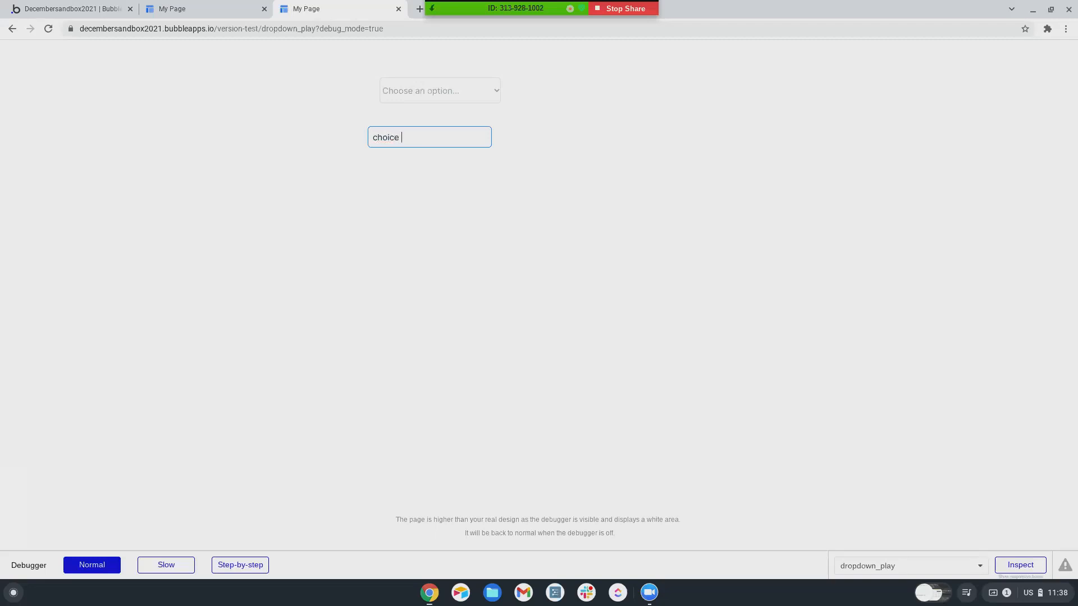
{"action": "left_click", "coordinate": [114, 11]}
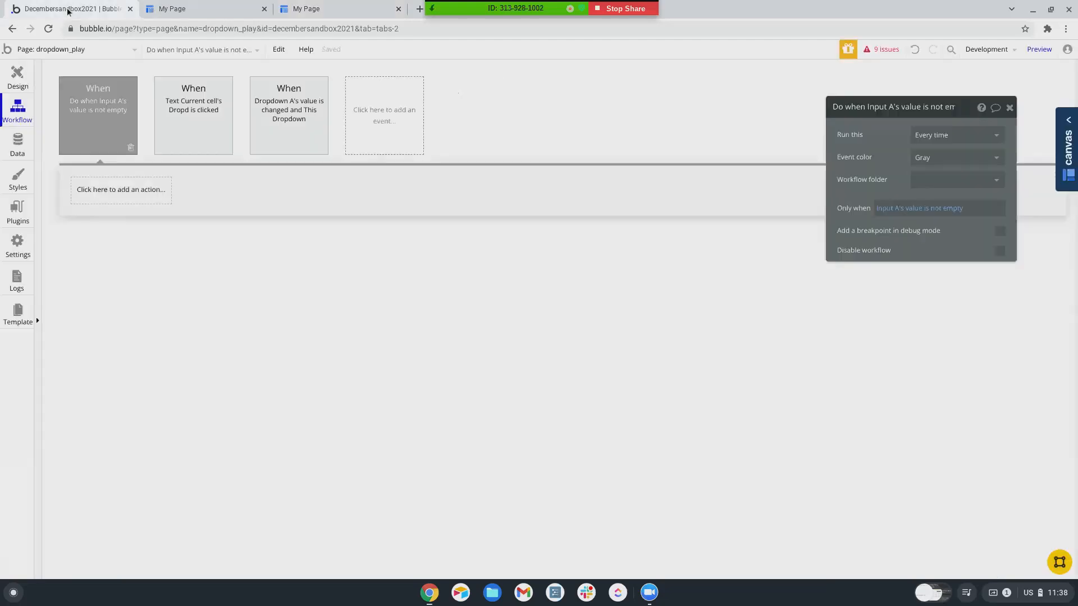
- Delete the new condition event, place a livetext element left of Input A, and edit Input A's ID attribute
{"action": "left_click", "coordinate": [131, 148]}
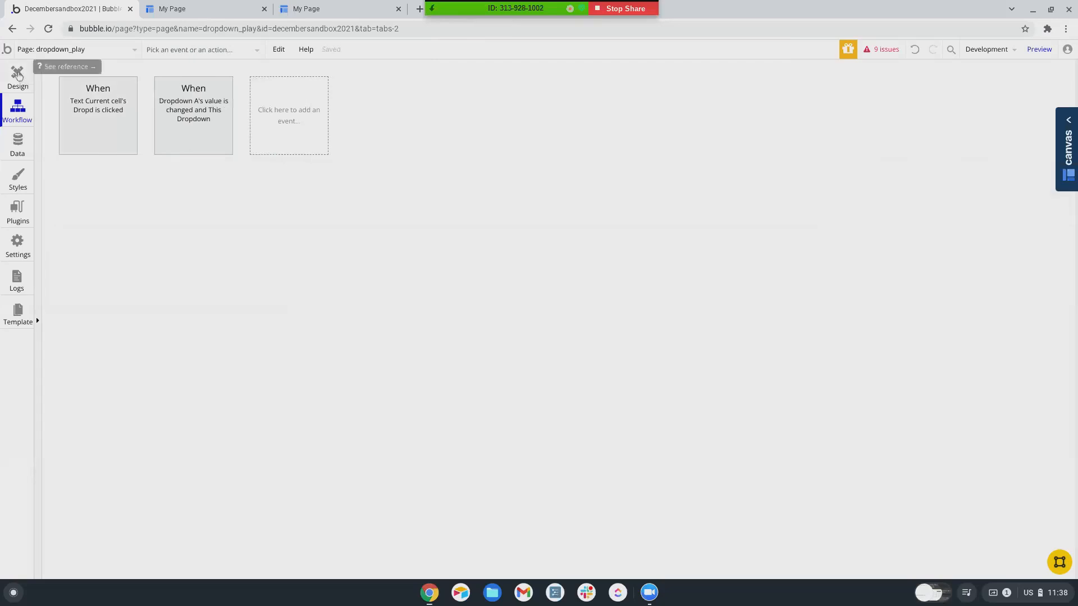
{"action": "left_click", "coordinate": [18, 78]}
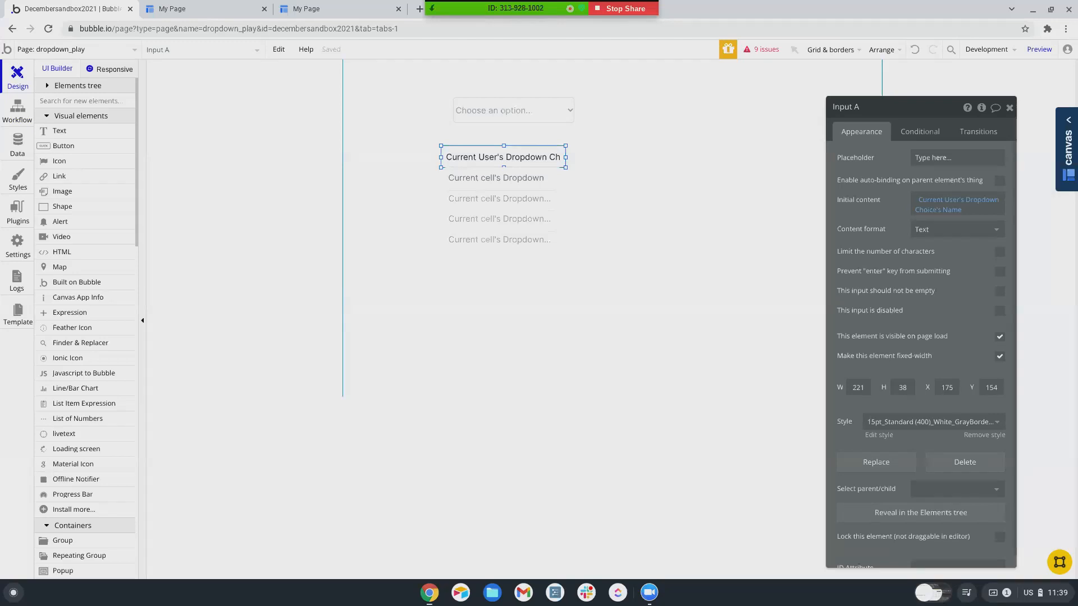
{"action": "scroll", "coordinate": [83, 191], "scroll_direction": "down", "scroll_amount": 3}
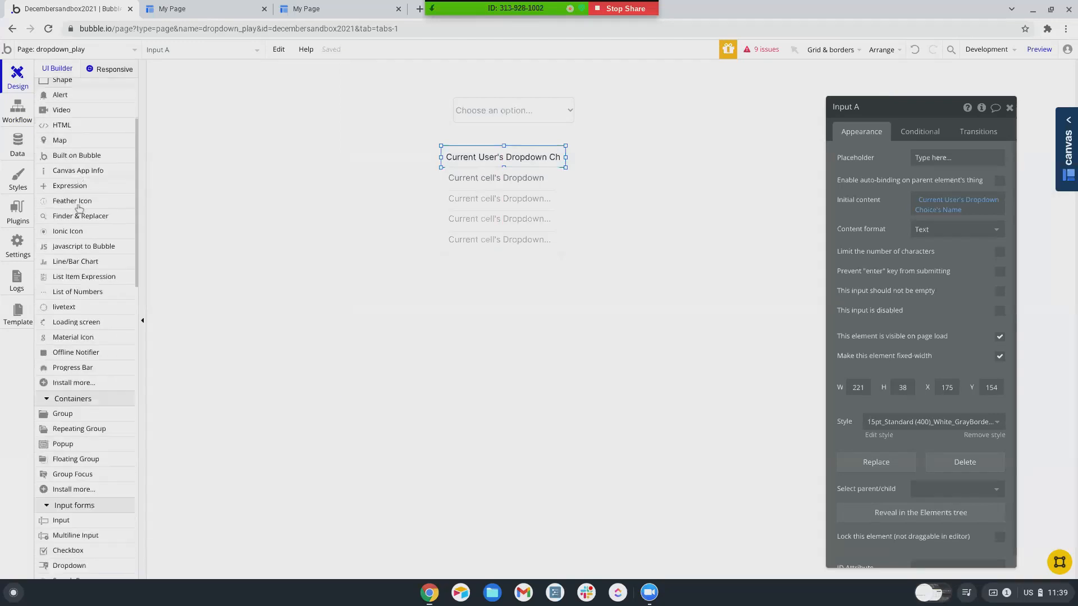
{"action": "scroll", "coordinate": [69, 289], "scroll_direction": "down", "scroll_amount": 1}
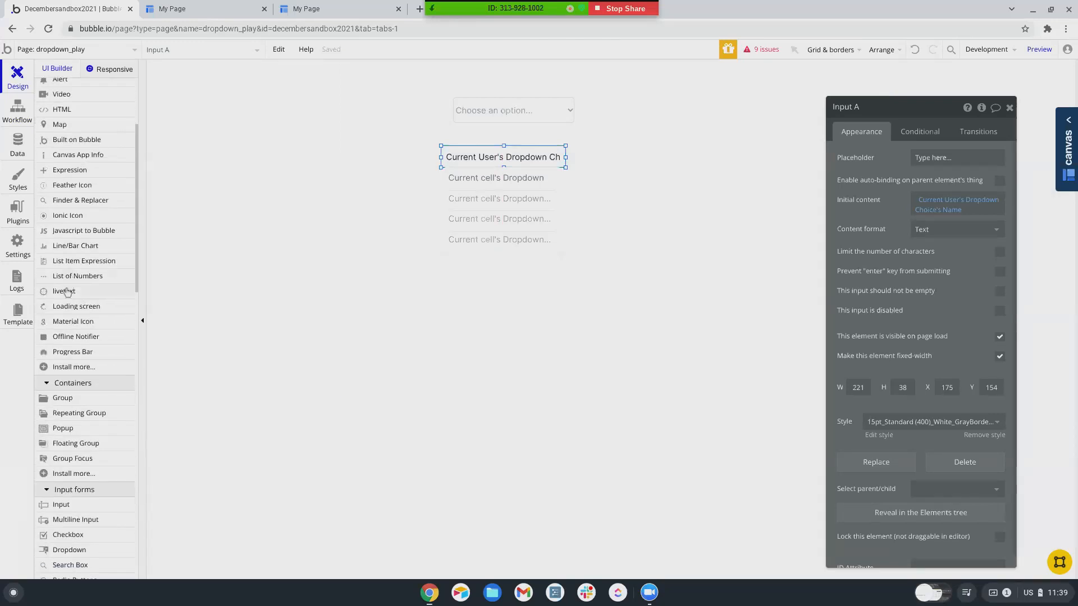
{"action": "left_click", "coordinate": [64, 292]}
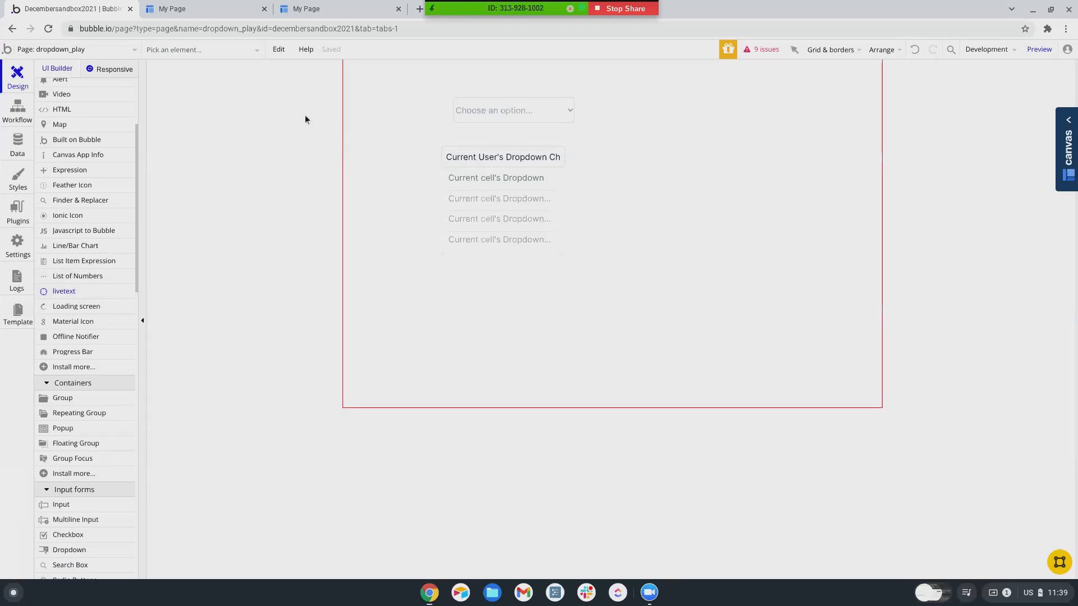
{"action": "left_click", "coordinate": [398, 159]}
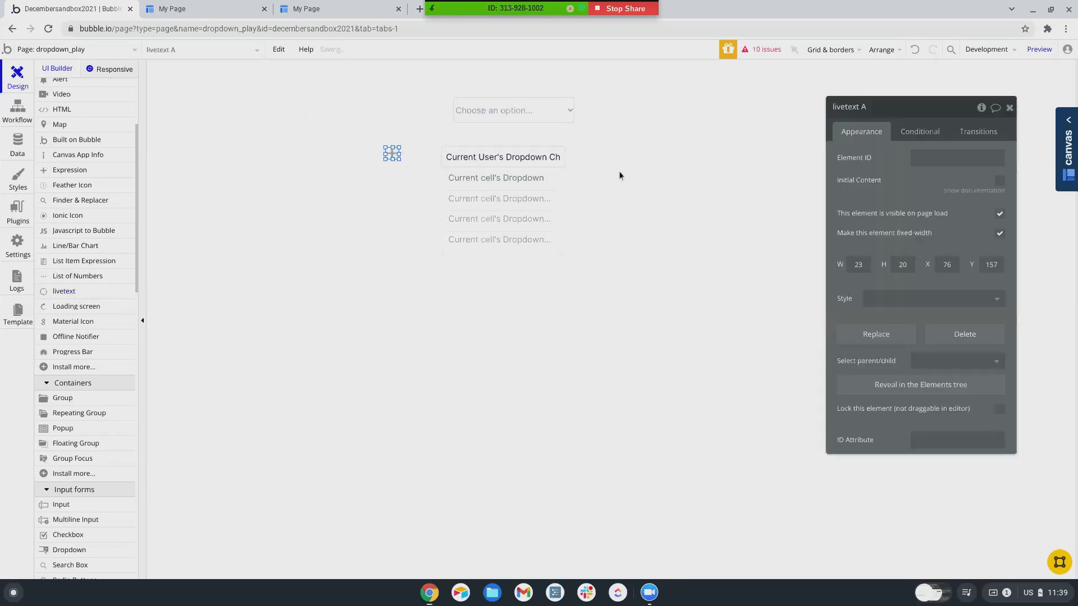
{"action": "left_click", "coordinate": [524, 160]}
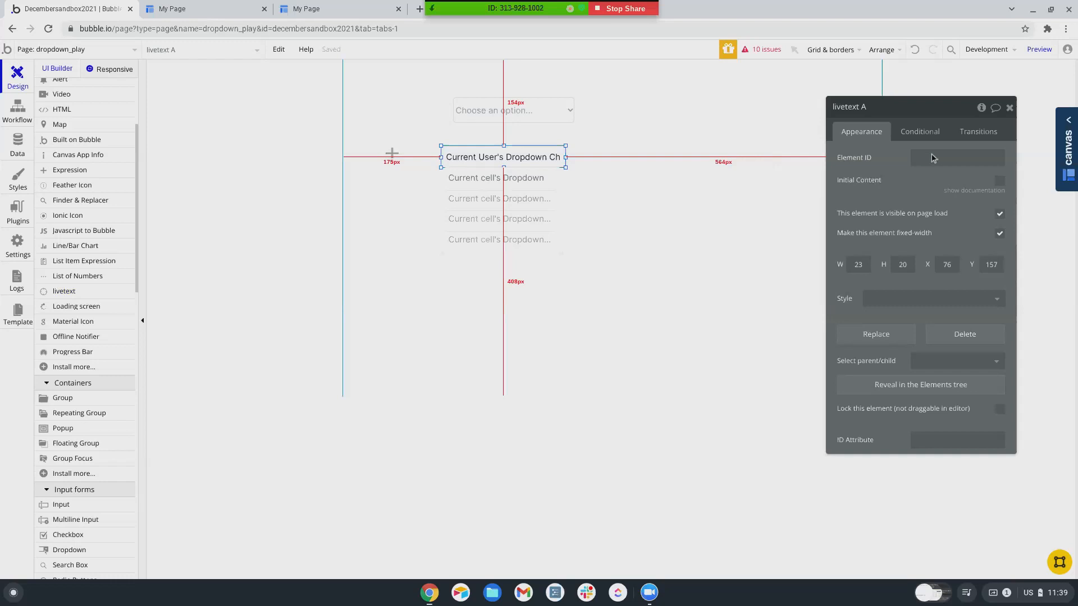
{"action": "scroll", "coordinate": [926, 295], "scroll_direction": "down", "scroll_amount": 1}
{"action": "left_click", "coordinate": [929, 553]}
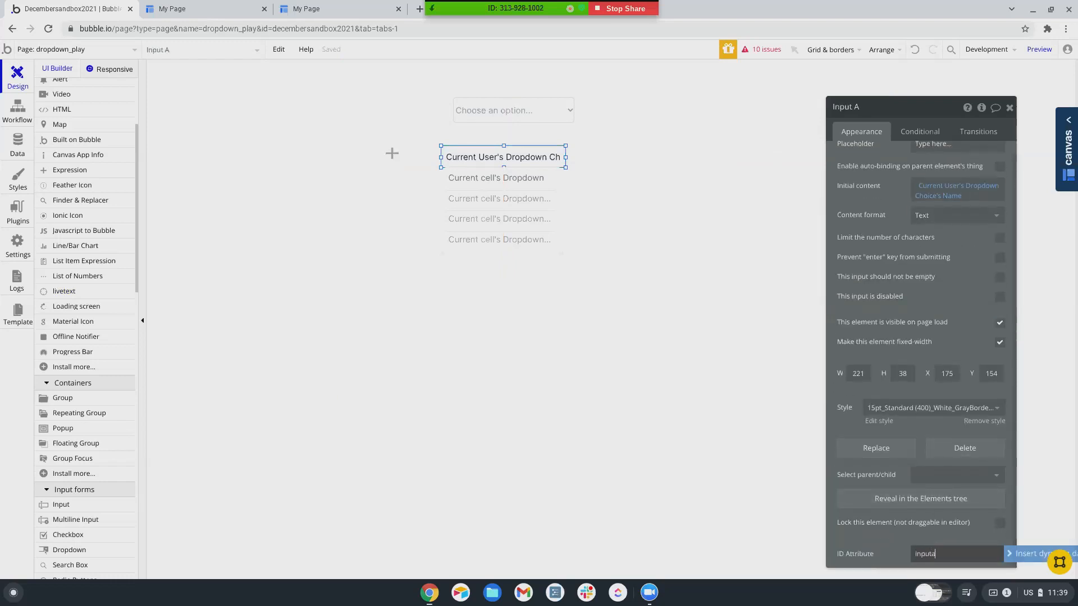
- Give livetext A the element ID 'inputa' and start a new page workflow event
{"action": "left_click", "coordinate": [392, 153]}
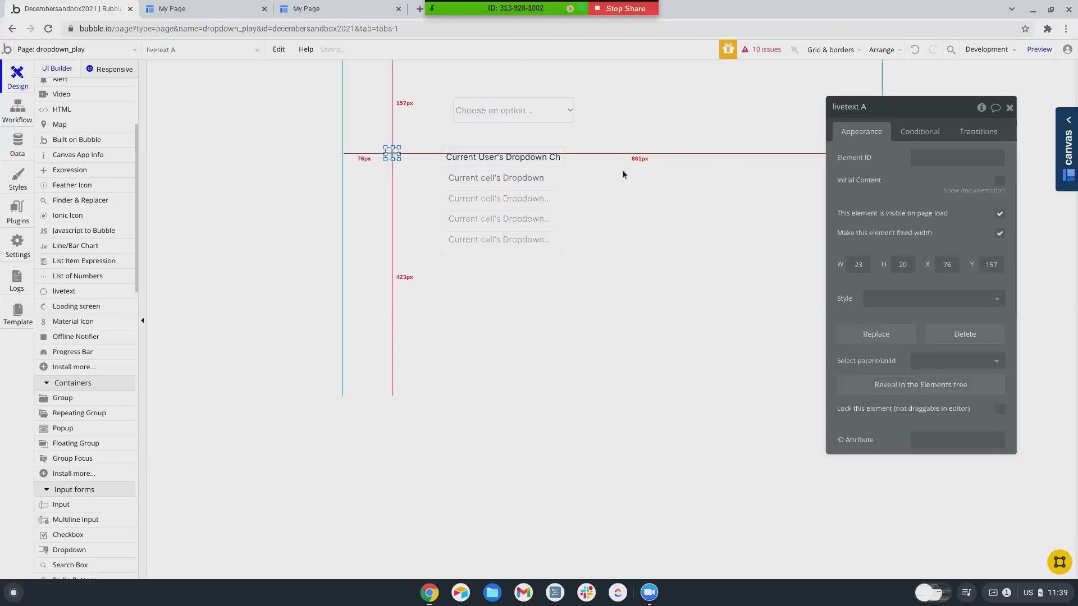
{"action": "left_click", "coordinate": [957, 158]}
{"action": "type", "text": "inputa"}
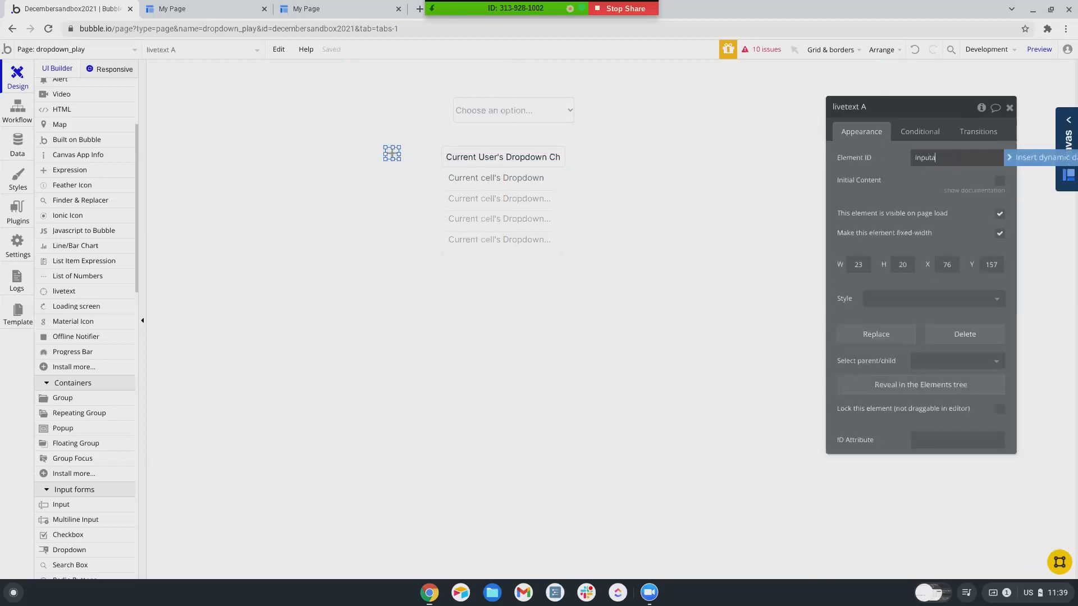
{"action": "key", "text": "Return"}
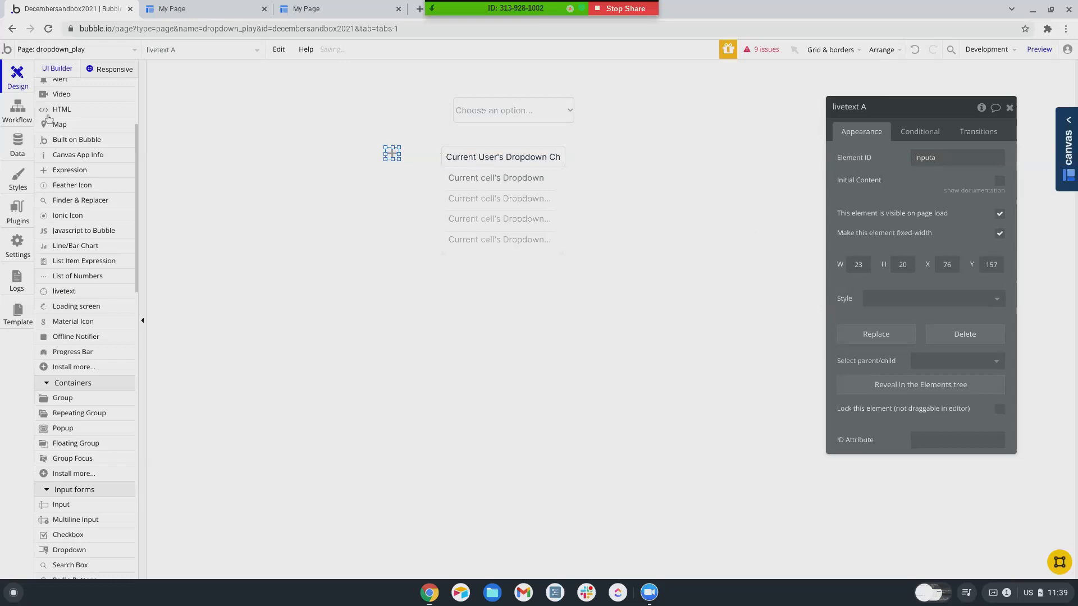
{"action": "left_click", "coordinate": [7, 112]}
{"action": "left_click", "coordinate": [278, 106]}
- Create a 'Do when condition is true' event for livetext A's value is not empty, running every time
{"action": "mouse_move", "coordinate": [284, 203]}
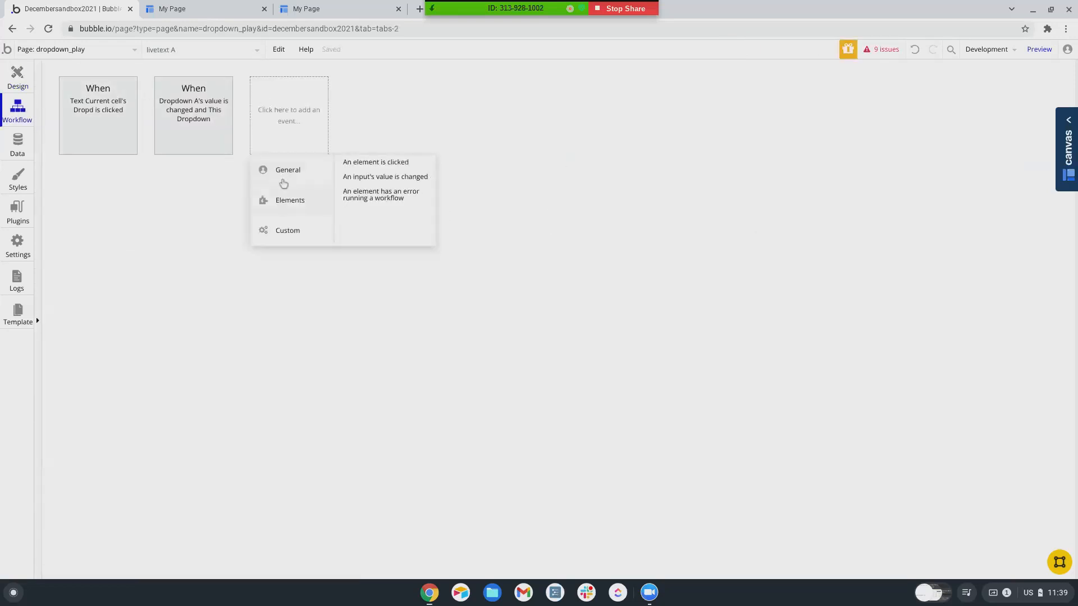
{"action": "mouse_move", "coordinate": [287, 172]}
{"action": "left_click", "coordinate": [378, 220]}
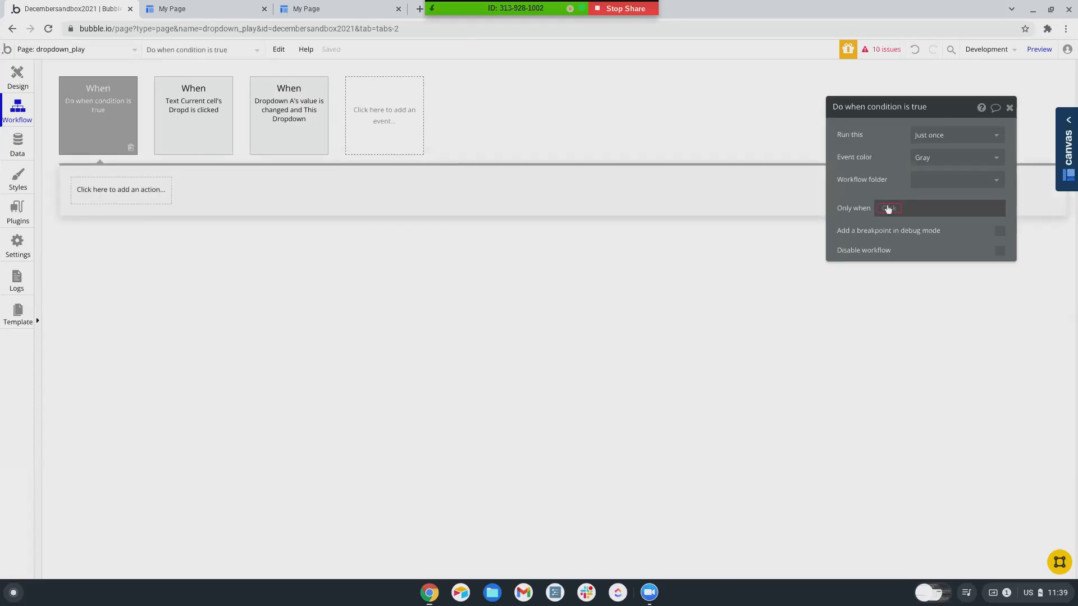
{"action": "left_click", "coordinate": [888, 209]}
{"action": "type", "text": "li"}
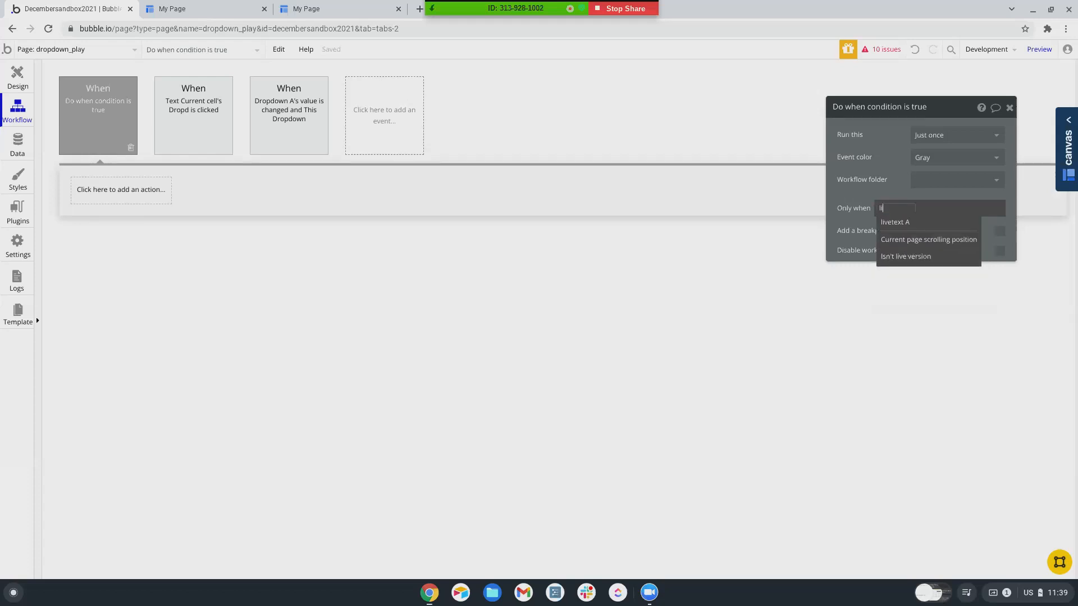
{"action": "left_click", "coordinate": [916, 222]}
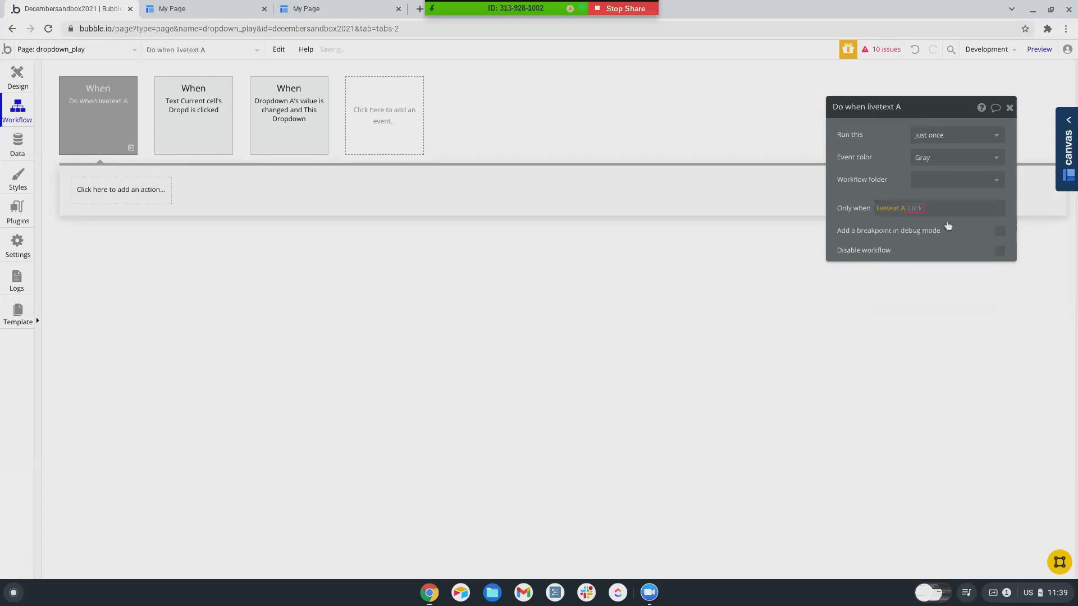
{"action": "left_click", "coordinate": [928, 224]}
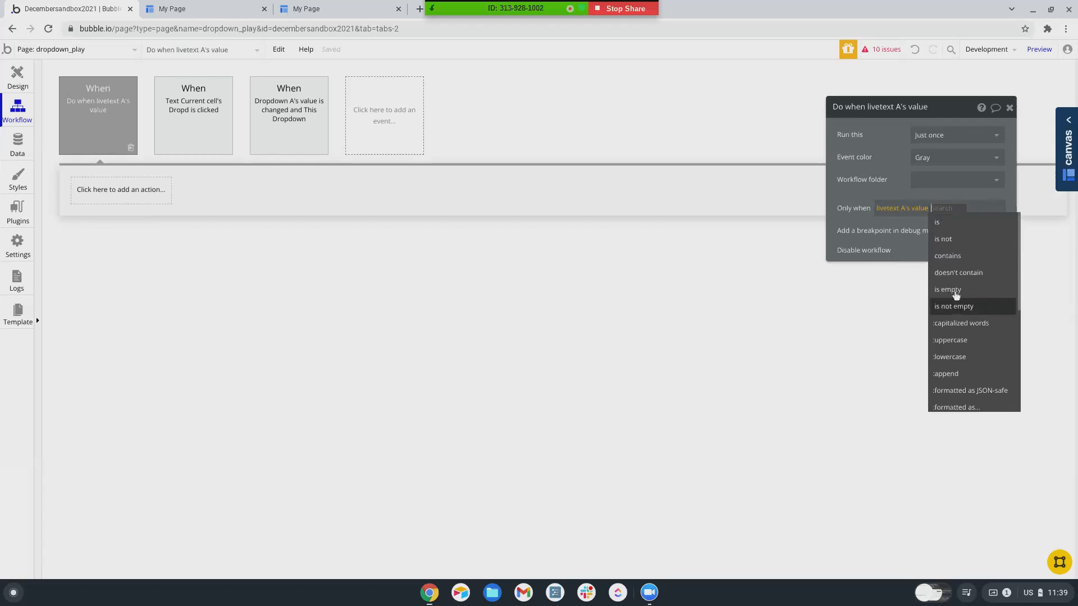
{"action": "left_click", "coordinate": [952, 306]}
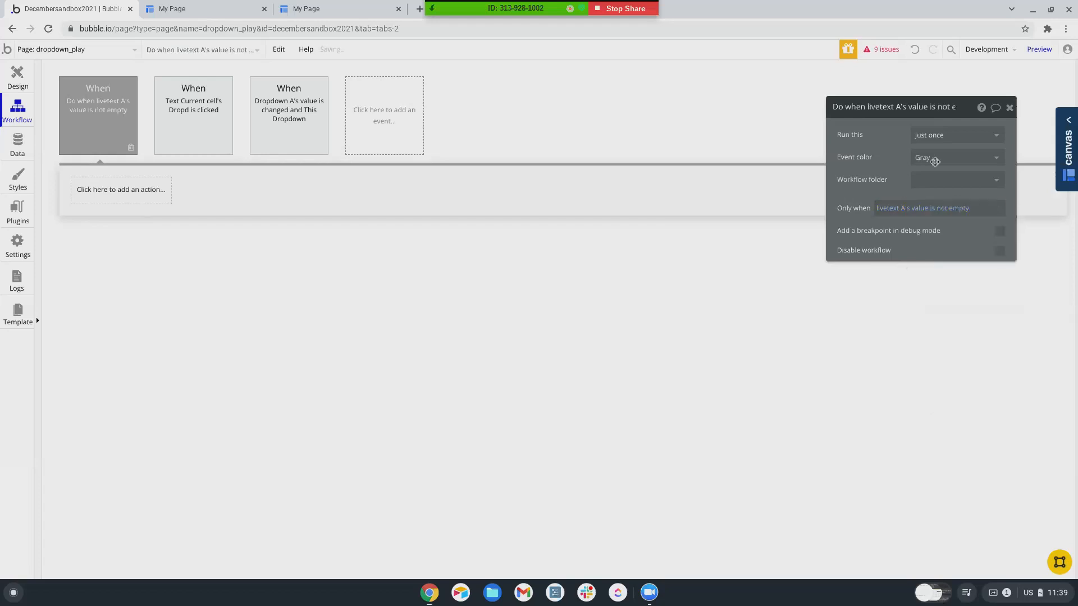
{"action": "left_click", "coordinate": [933, 135]}
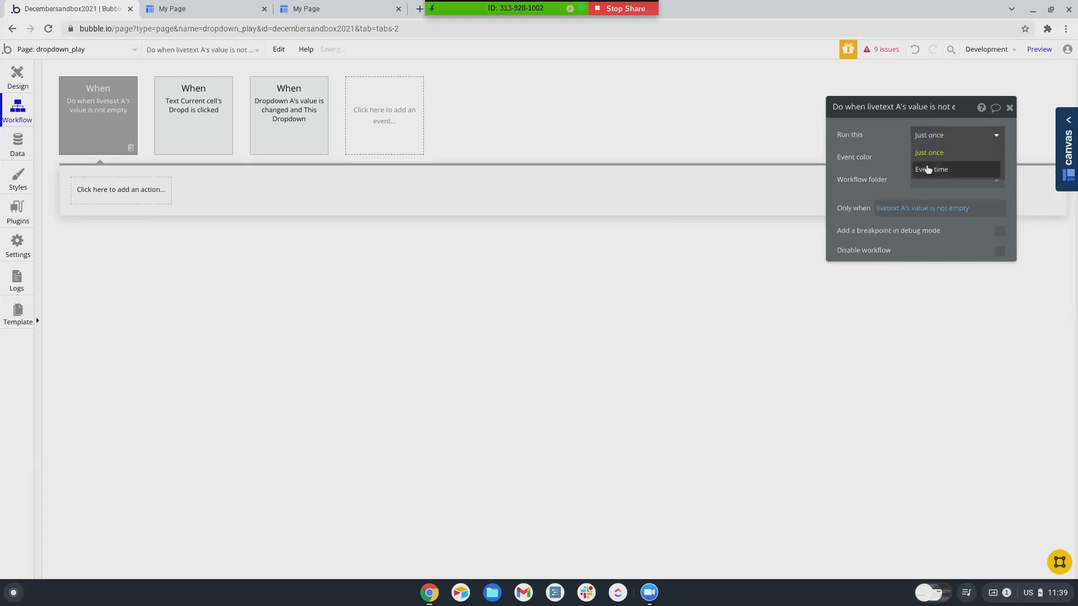
{"action": "left_click", "coordinate": [928, 170]}
- Add a Show GroupFocus A action to the event and launch the debug preview
{"action": "left_click", "coordinate": [1039, 49]}
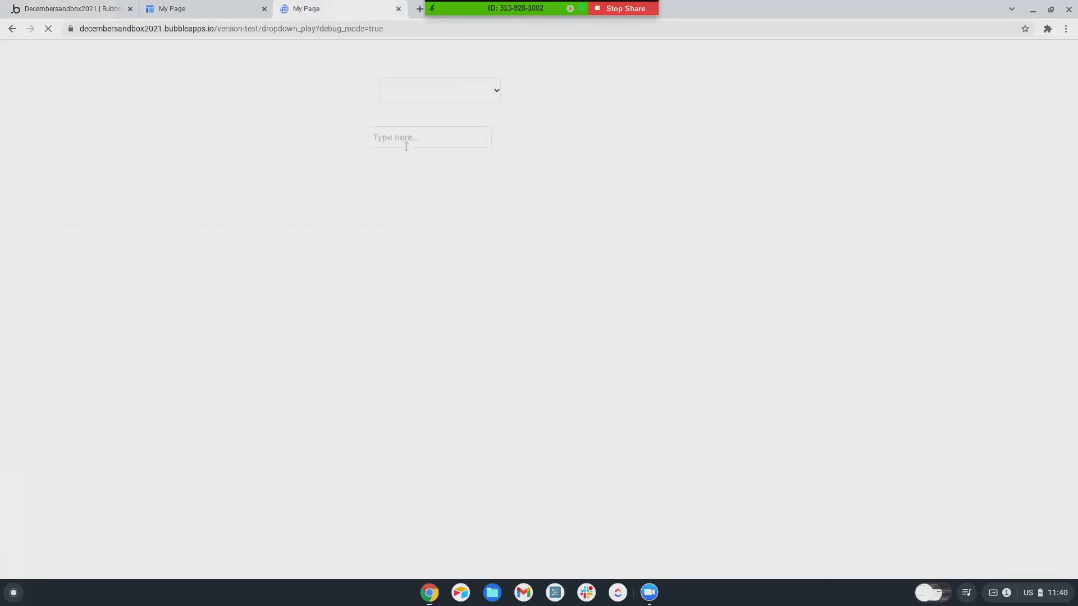
{"action": "left_click", "coordinate": [107, 12]}
{"action": "left_click", "coordinate": [104, 192]}
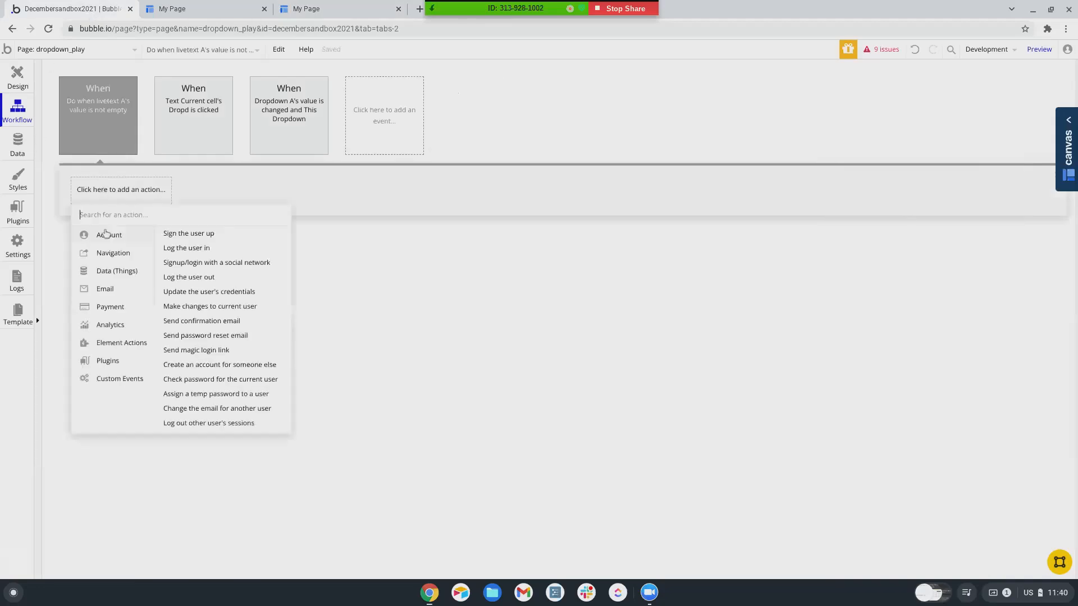
{"action": "left_click", "coordinate": [186, 249]}
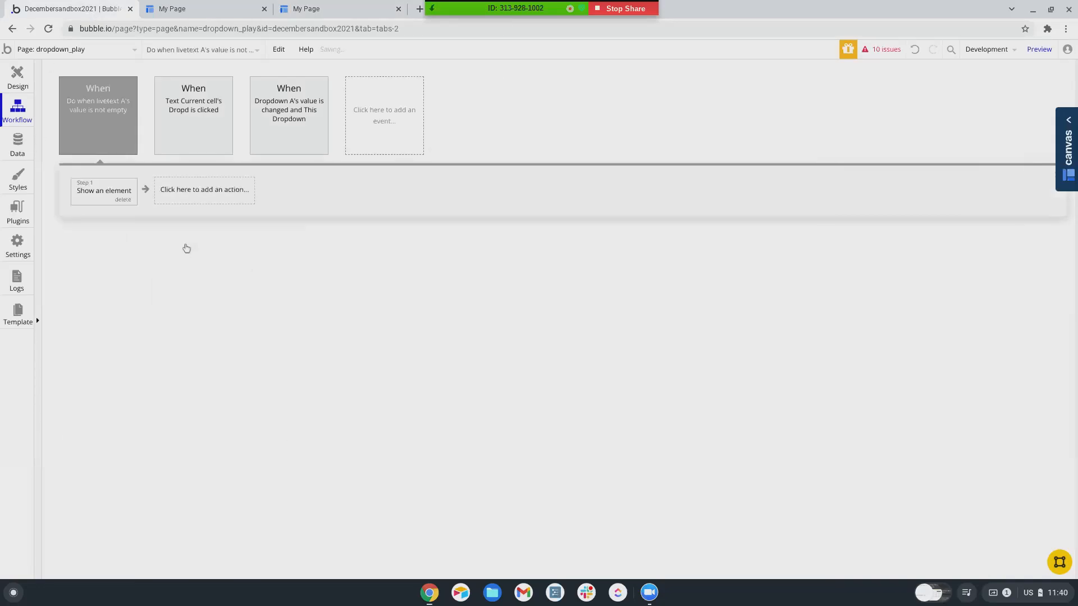
{"action": "left_click", "coordinate": [926, 137]}
{"action": "left_click", "coordinate": [942, 188]}
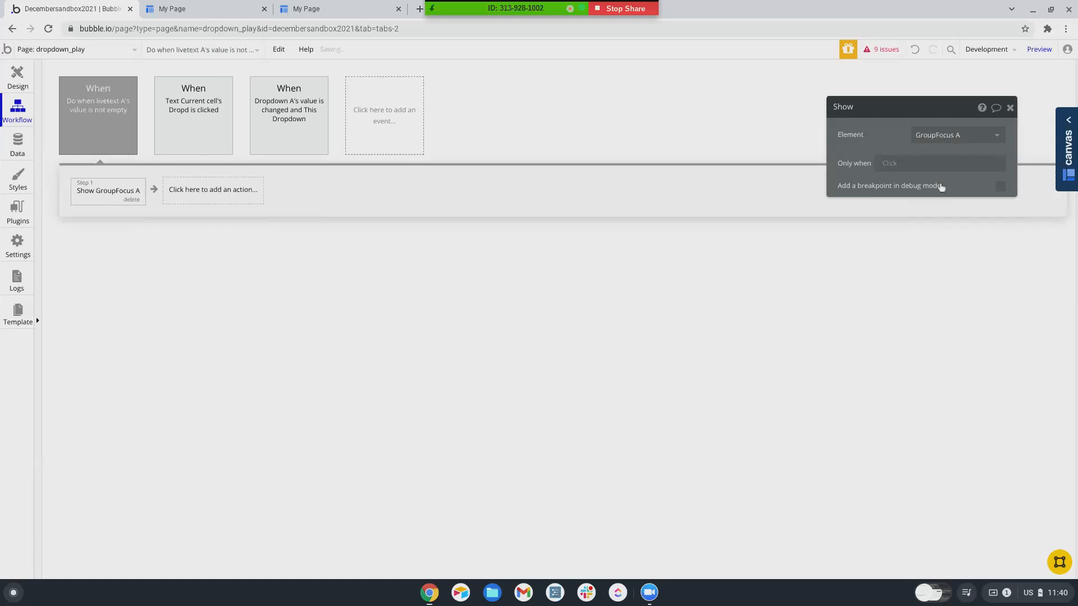
{"action": "left_click", "coordinate": [1039, 49]}
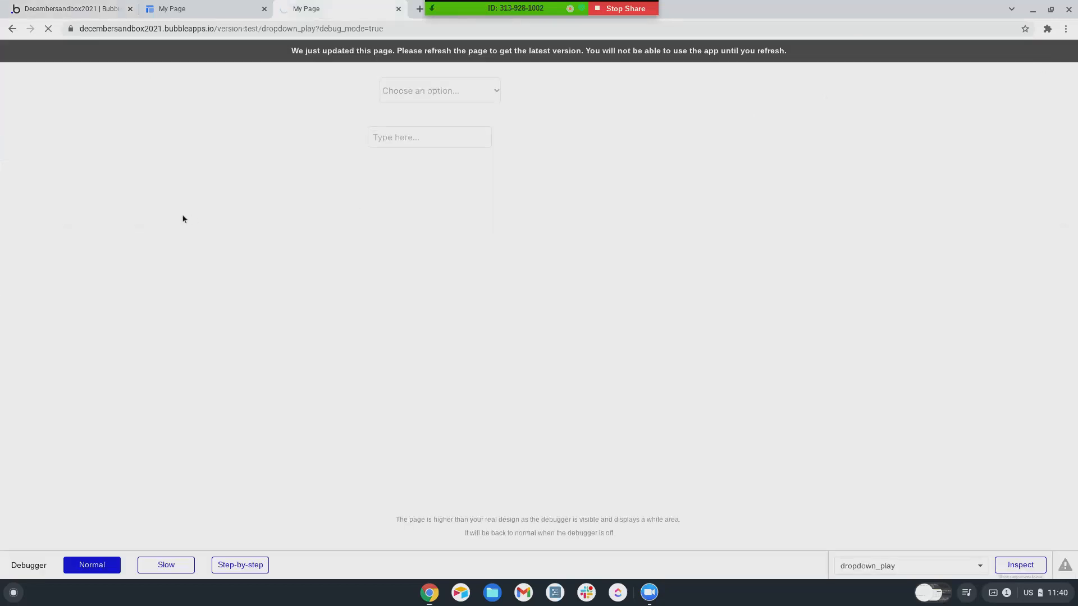
- Type 'hell' into the preview input, inspect the empty suggestion popup, and go back to the editor
{"action": "left_click", "coordinate": [397, 137]}
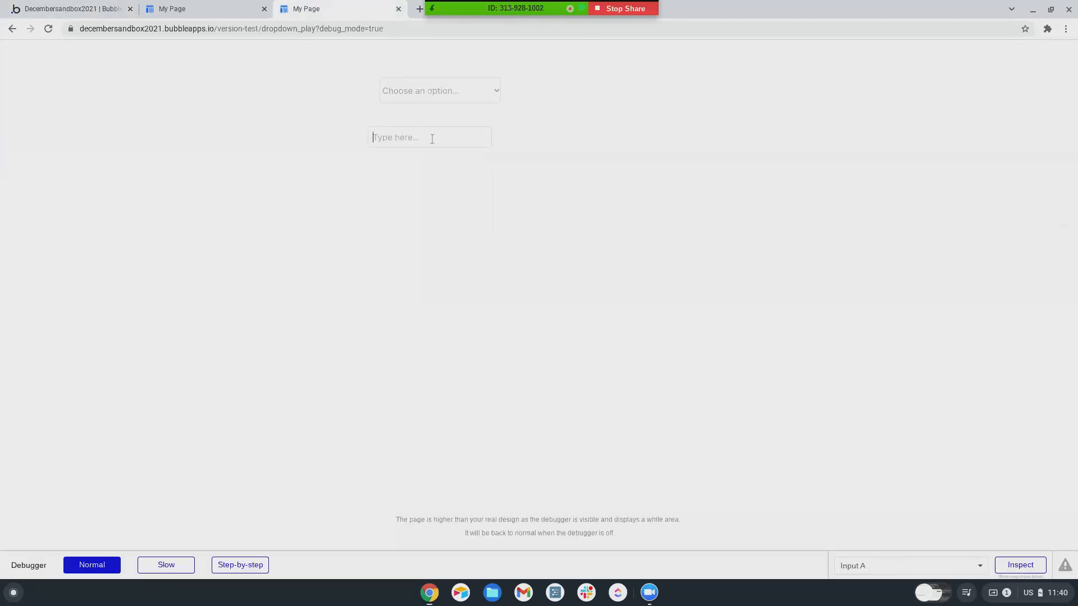
{"action": "type", "text": "hell"}
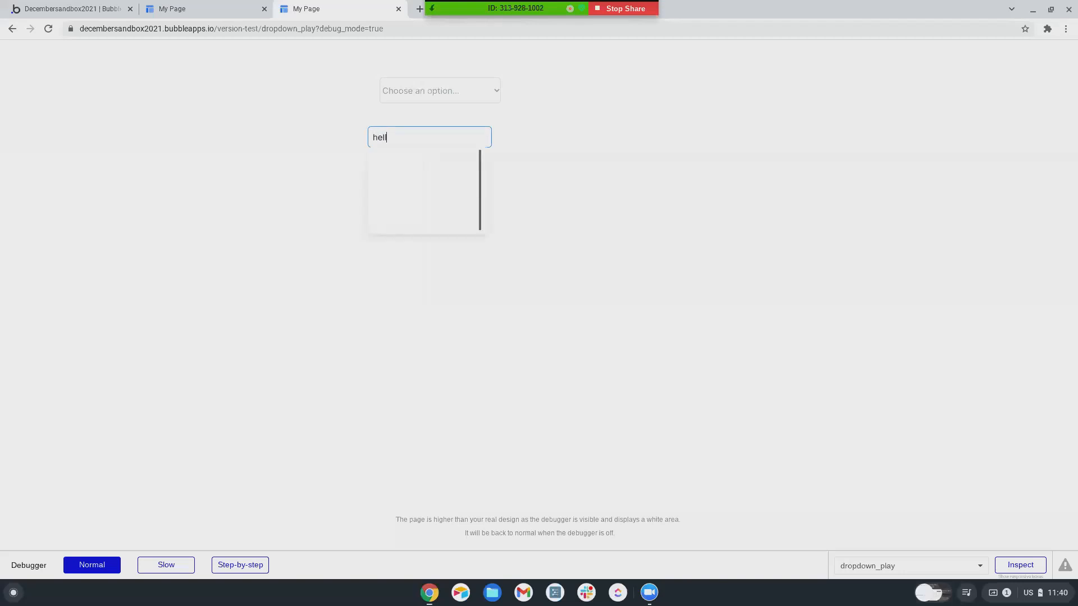
{"action": "left_click", "coordinate": [402, 206]}
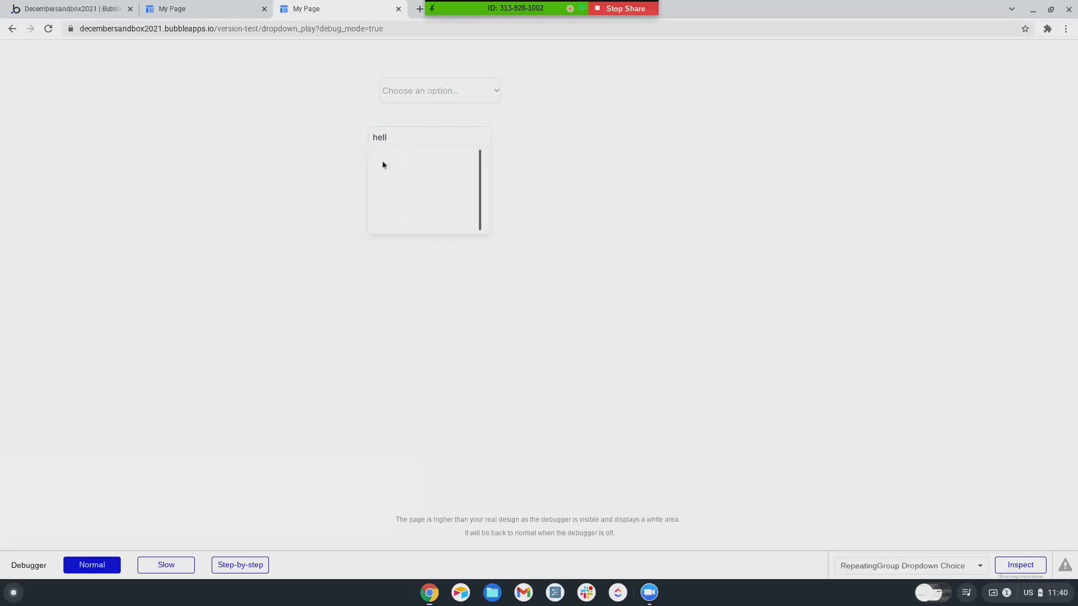
{"action": "left_click", "coordinate": [53, 9]}
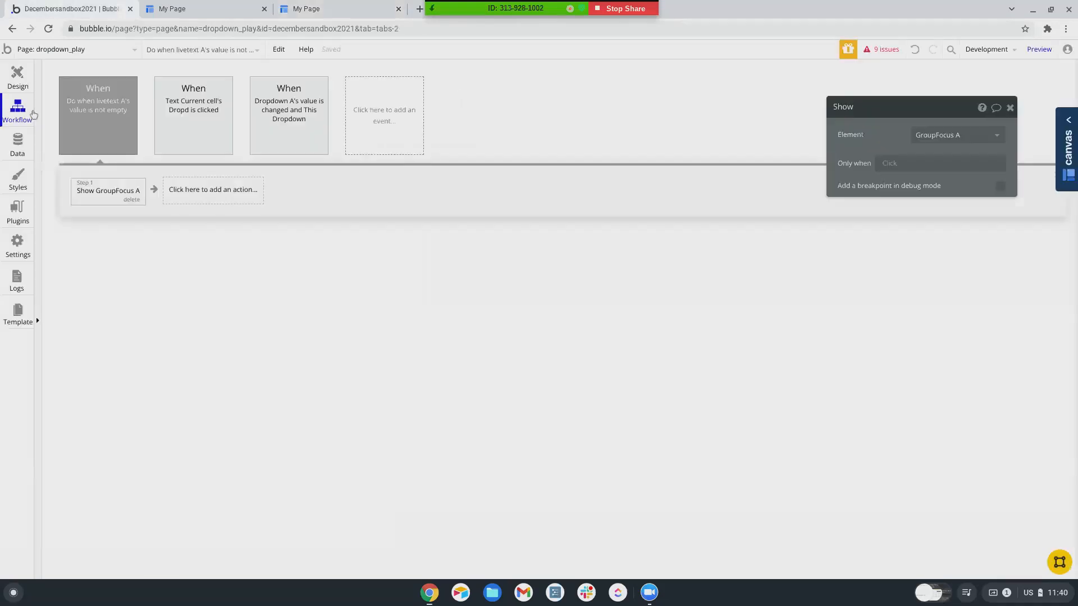
- Inspect the All Dropdown Choices records in the app data, then return to the page design
{"action": "left_click", "coordinate": [18, 87]}
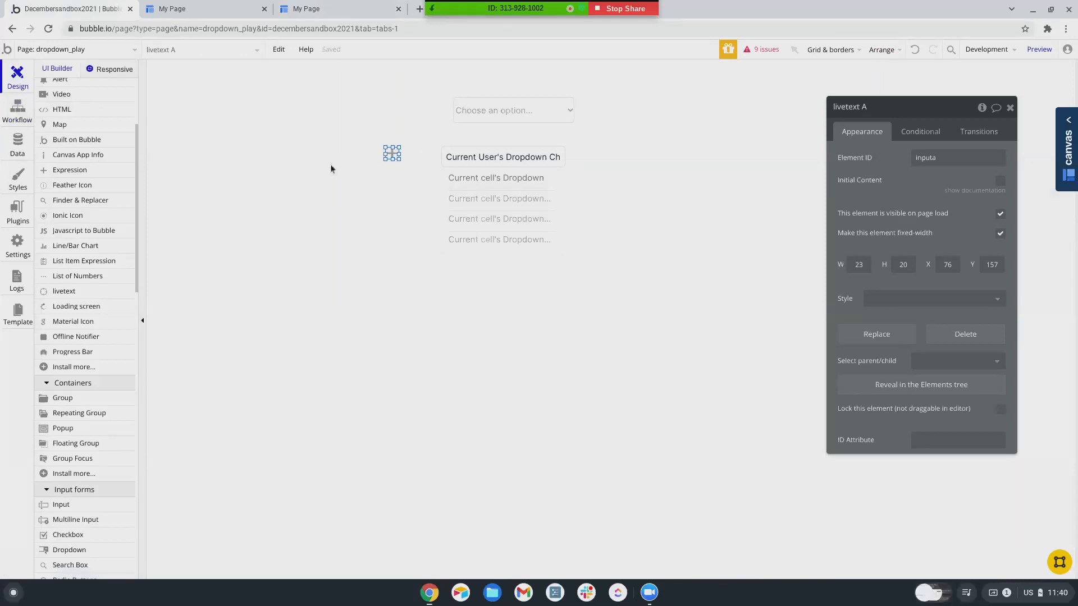
{"action": "left_click", "coordinate": [522, 180]}
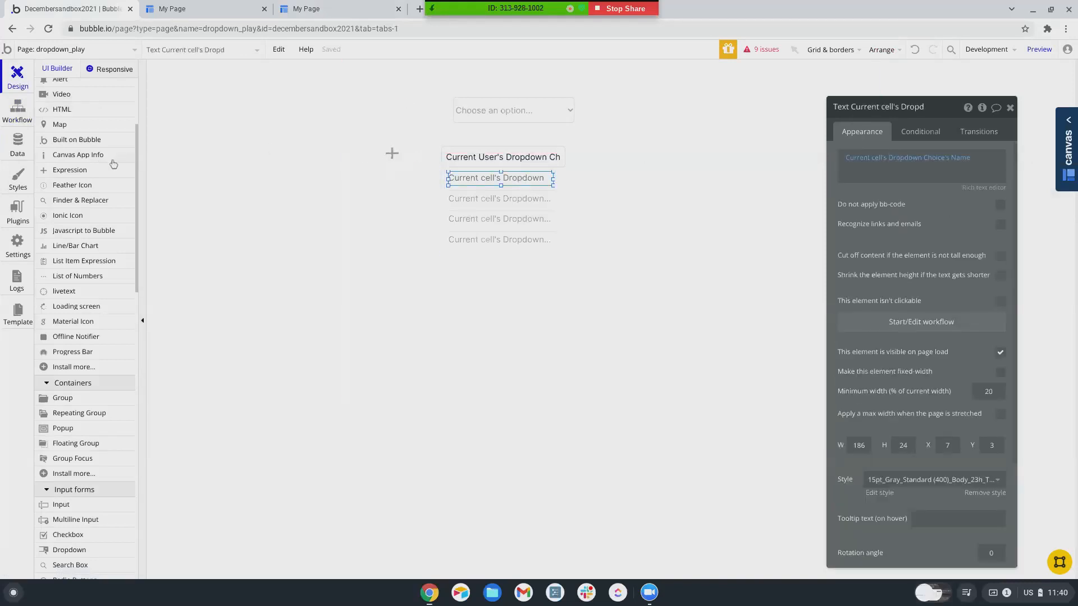
{"action": "left_click", "coordinate": [19, 147]}
{"action": "left_click", "coordinate": [227, 96]}
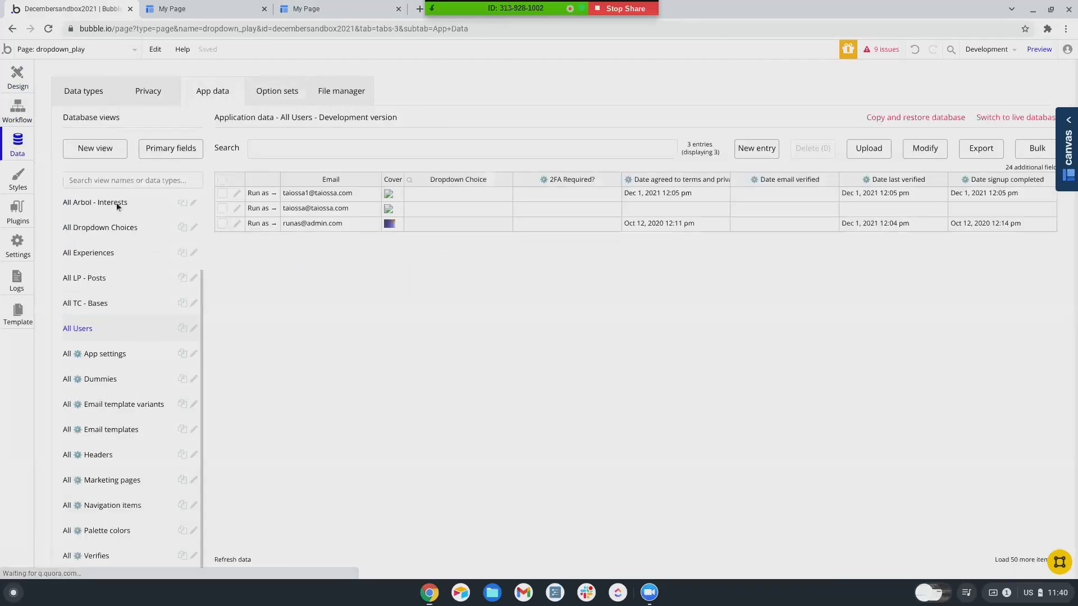
{"action": "left_click", "coordinate": [101, 229]}
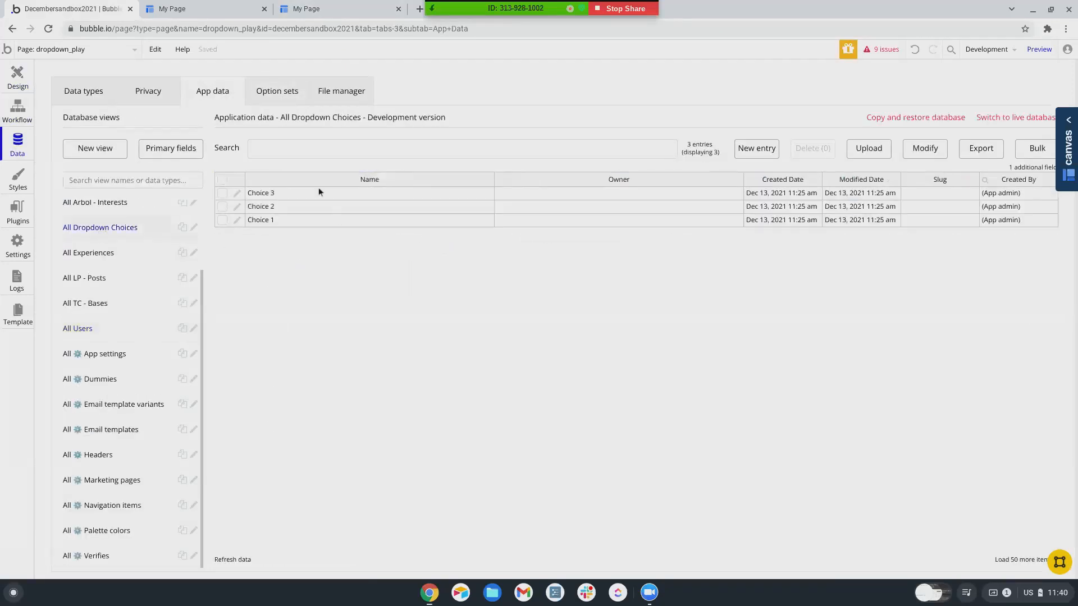
{"action": "left_click", "coordinate": [18, 79]}
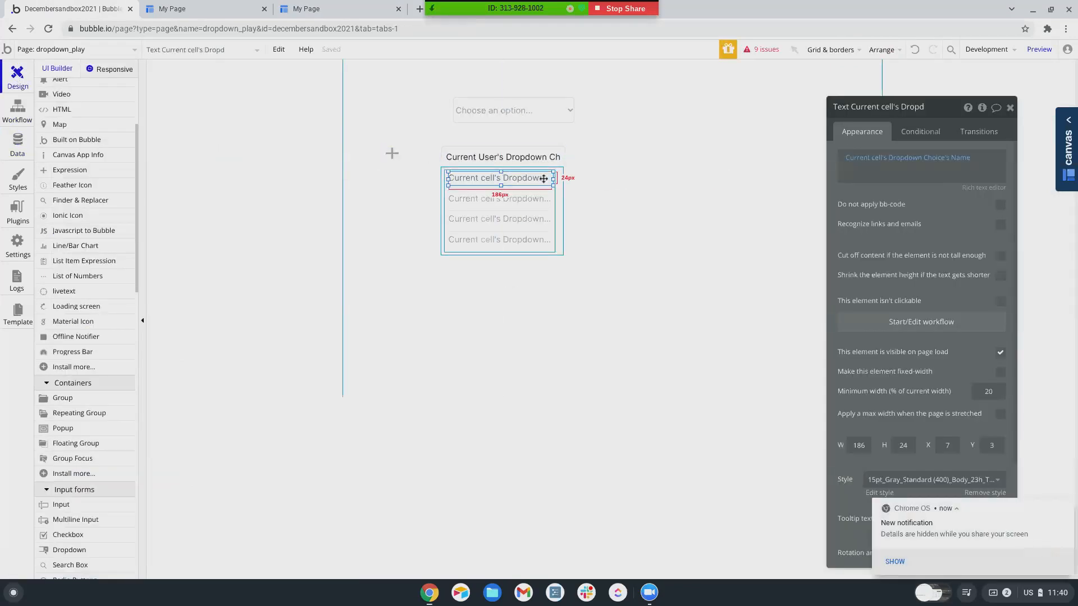
- Delete ':filtered' from the repeating group's Dropdown Choices data source and open the preview
{"action": "left_click", "coordinate": [500, 224]}
{"action": "left_click", "coordinate": [953, 190]}
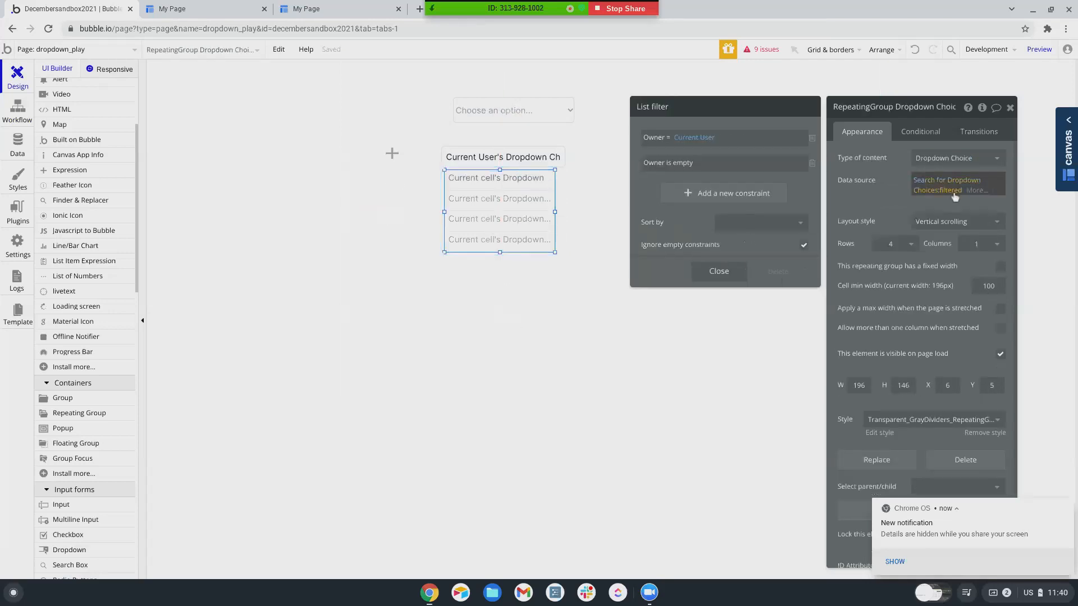
{"action": "left_click", "coordinate": [777, 271]}
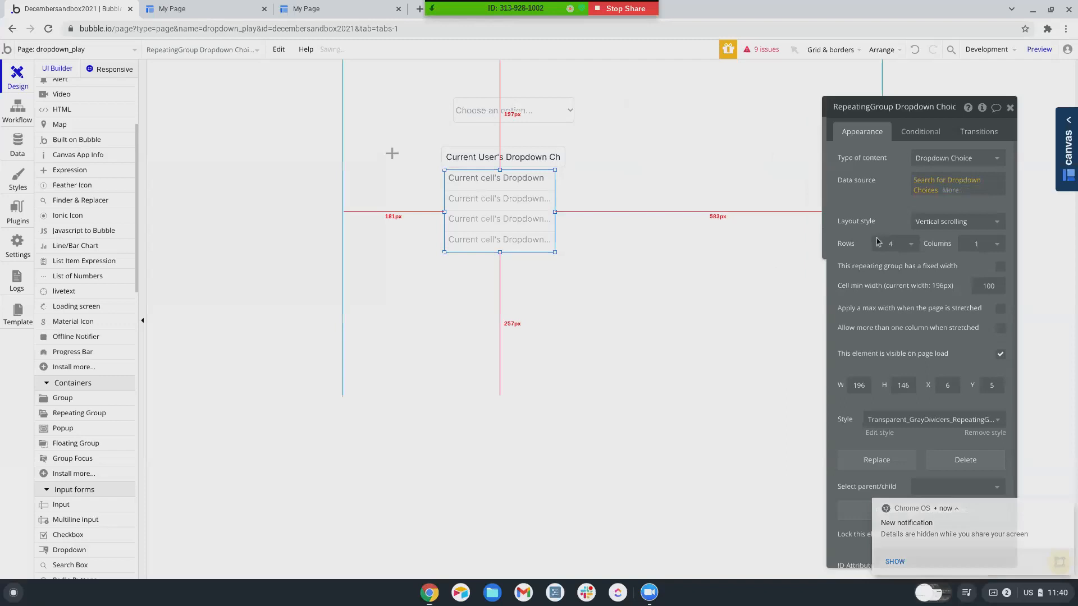
{"action": "left_click", "coordinate": [1038, 50]}
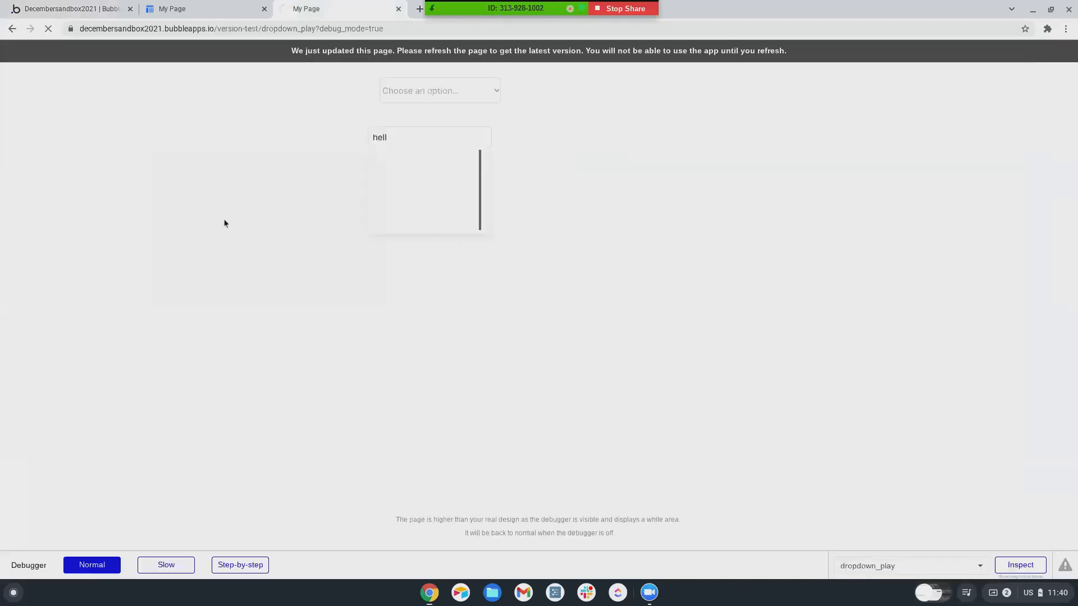
- Type 'choic' in the preview input and pick a suggestion from the list
{"action": "left_click", "coordinate": [414, 136]}
{"action": "type", "text": "choic"}
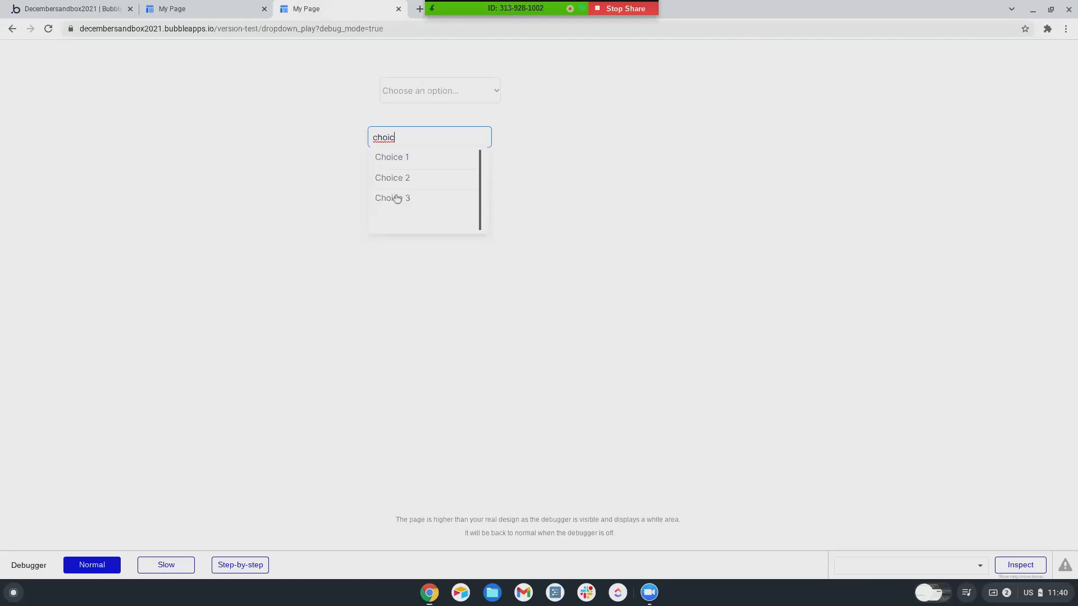
{"action": "left_click", "coordinate": [394, 163]}
- Reload the preview, edit the field to 'Choice 2', and pick Choice 2 from the suggestions
{"action": "key", "text": "ctrl+r"}
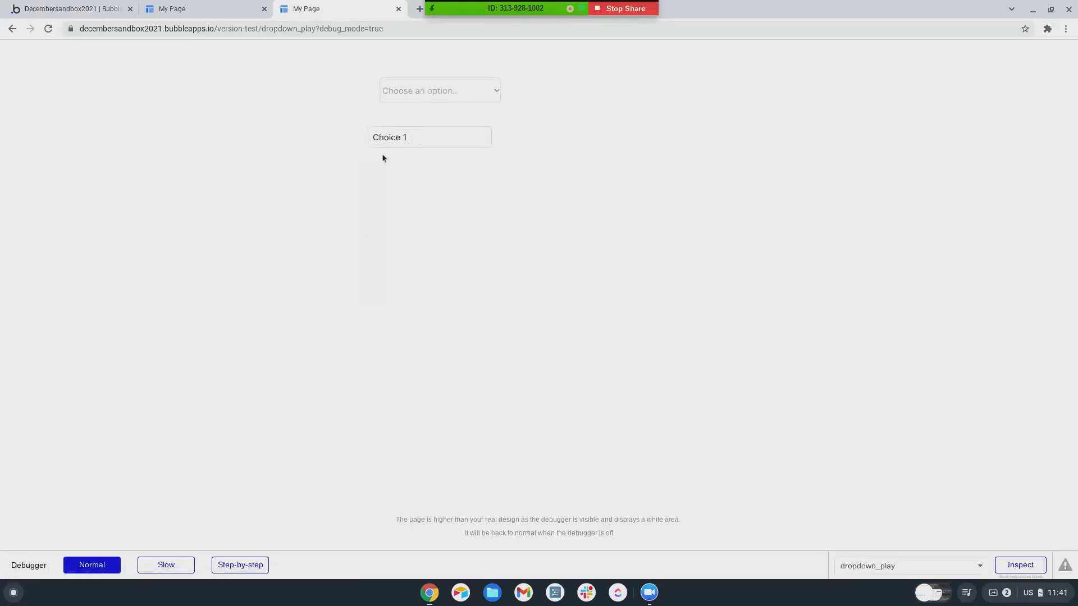
{"action": "left_click", "coordinate": [414, 139]}
{"action": "key", "text": "BackSpace"}
{"action": "type", "text": "2"}
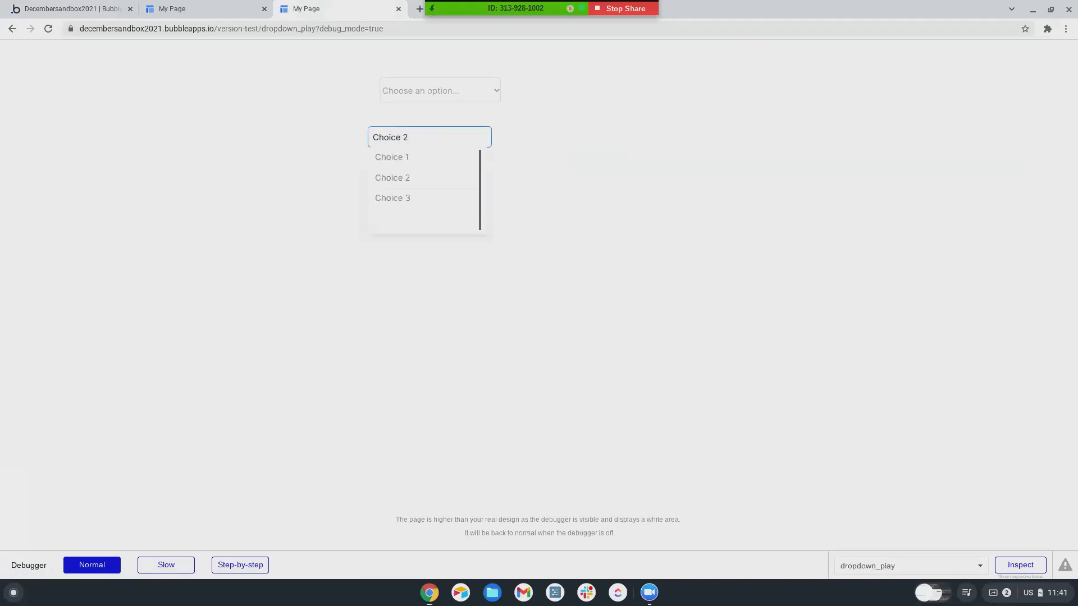
{"action": "left_click", "coordinate": [400, 184]}
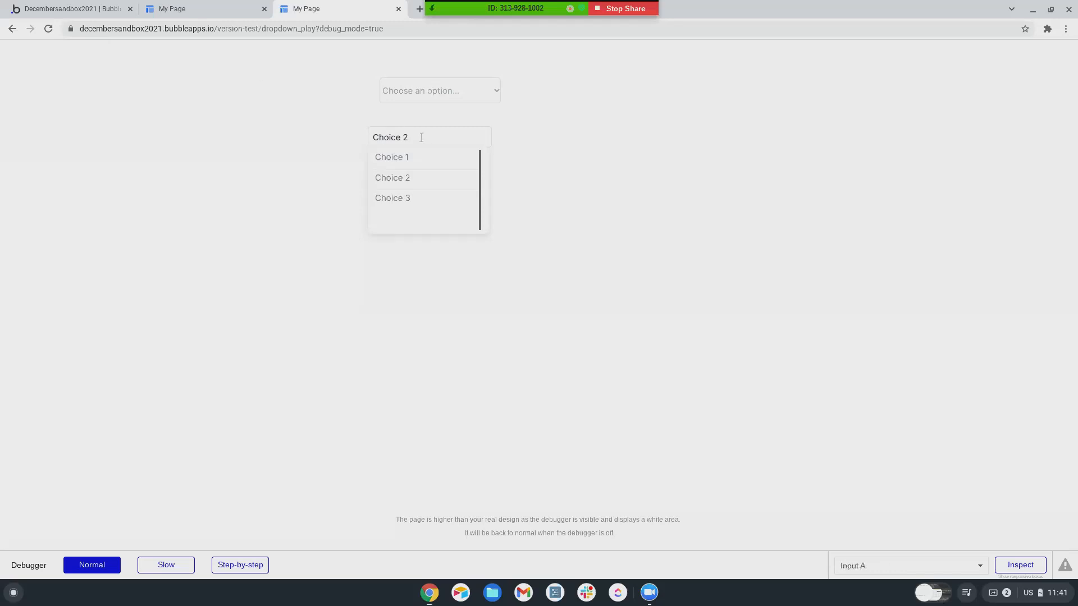
- Overwrite 'Choice 2' in the preview input with 'Choice 50' and leave the field
{"action": "left_click_drag", "start_coordinate": [412, 138], "coordinate": [324, 139]}
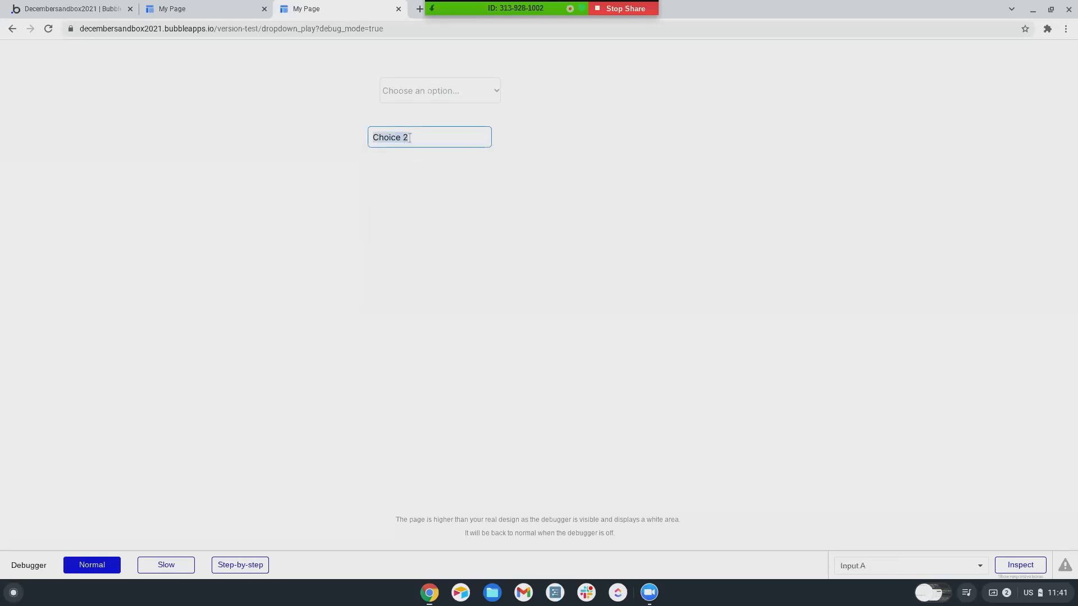
{"action": "type", "text": "Choice 50"}
{"action": "key", "text": "Return"}
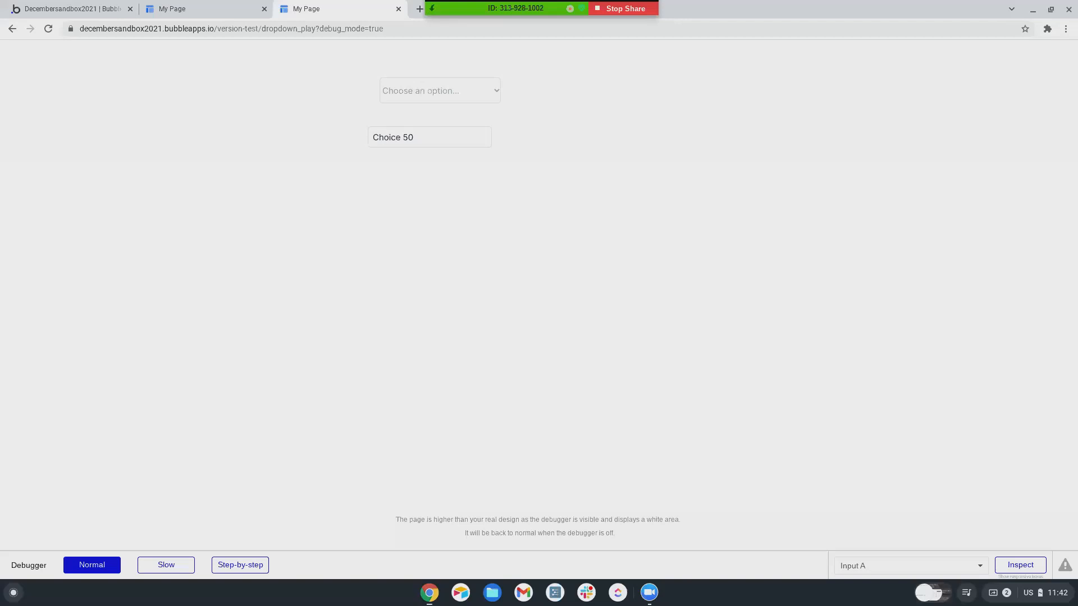
- Add a Hide GroupFocus A action to the choice text's click workflow
{"action": "left_click", "coordinate": [100, 12]}
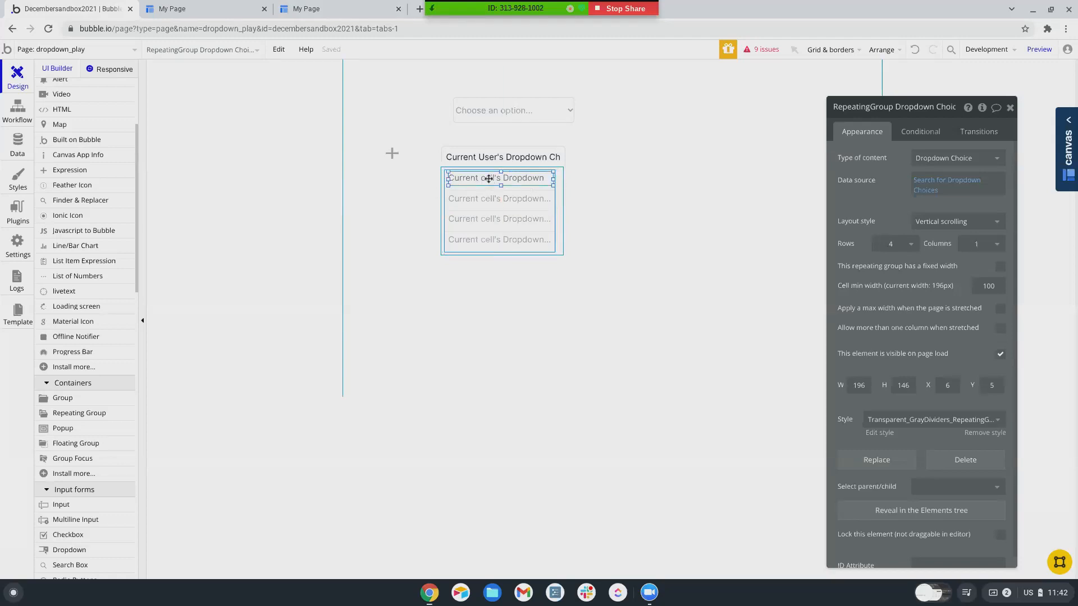
{"action": "left_click", "coordinate": [488, 179]}
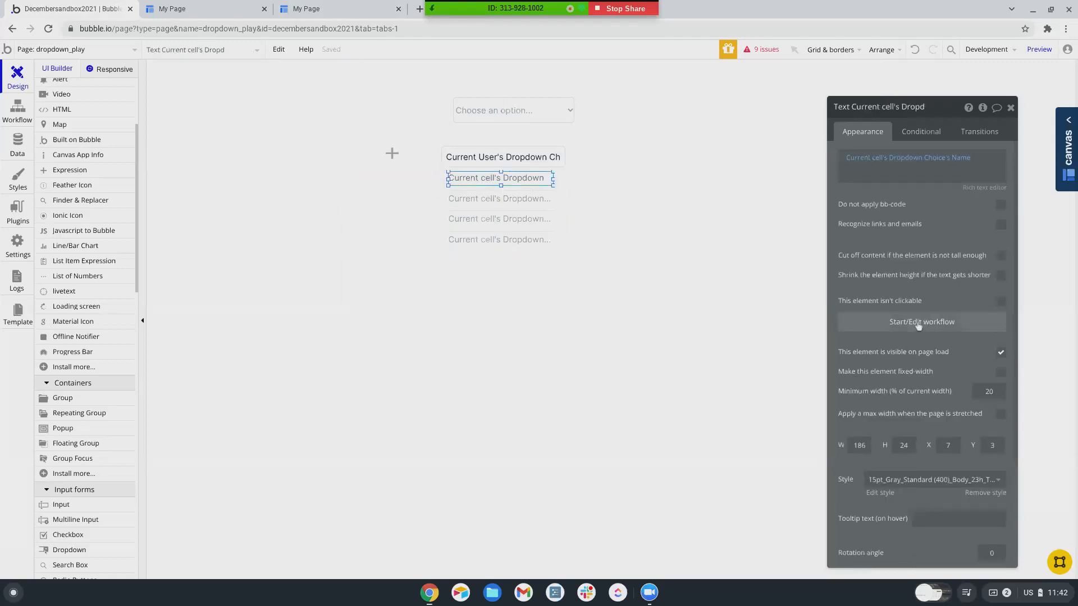
{"action": "left_click", "coordinate": [919, 324]}
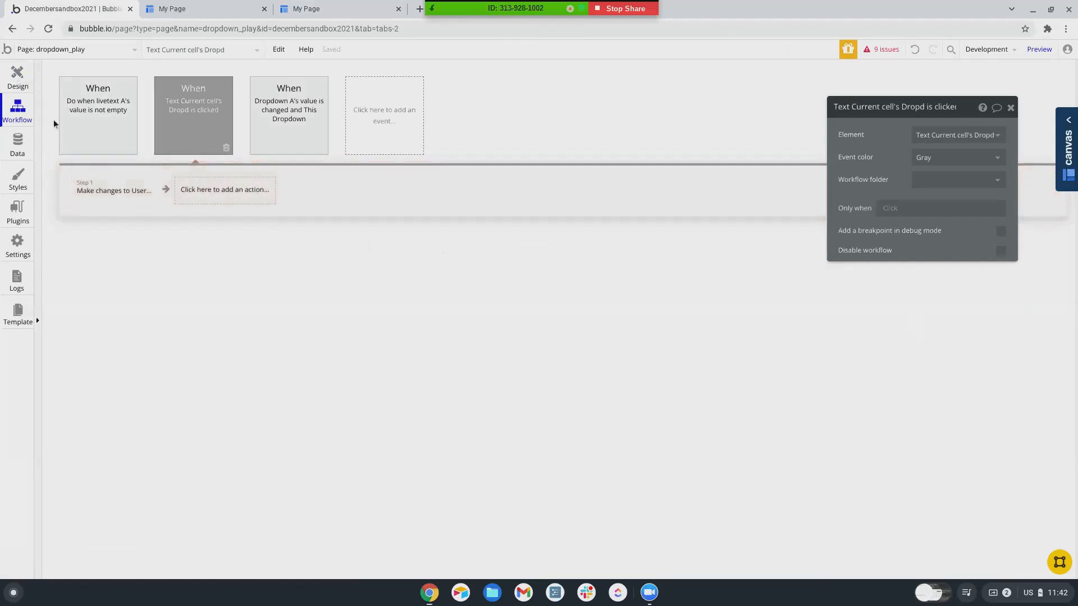
{"action": "left_click", "coordinate": [215, 199]}
{"action": "mouse_move", "coordinate": [222, 341]}
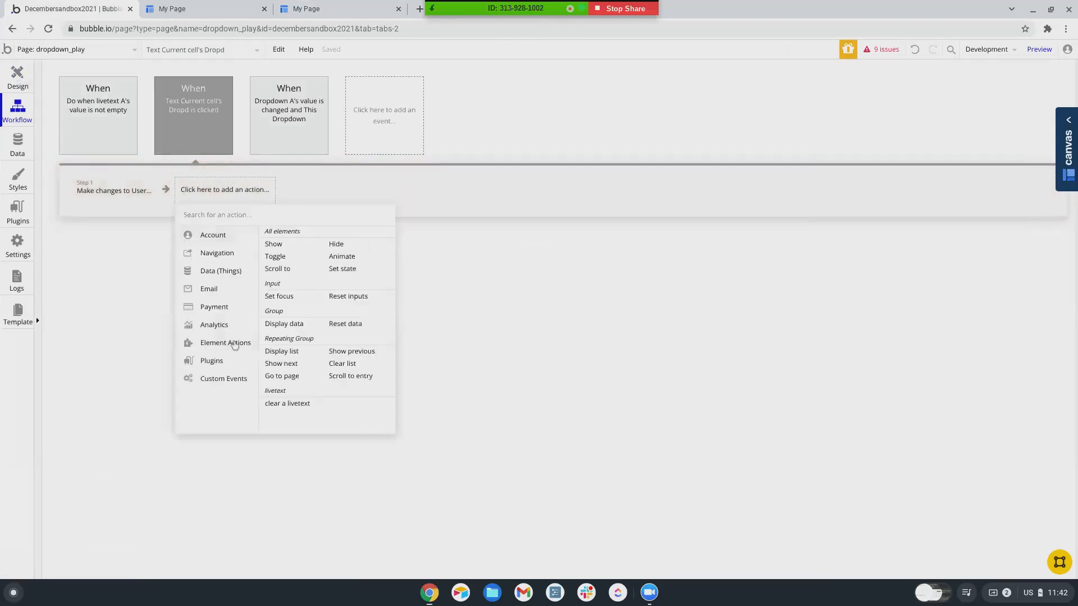
{"action": "left_click", "coordinate": [352, 251]}
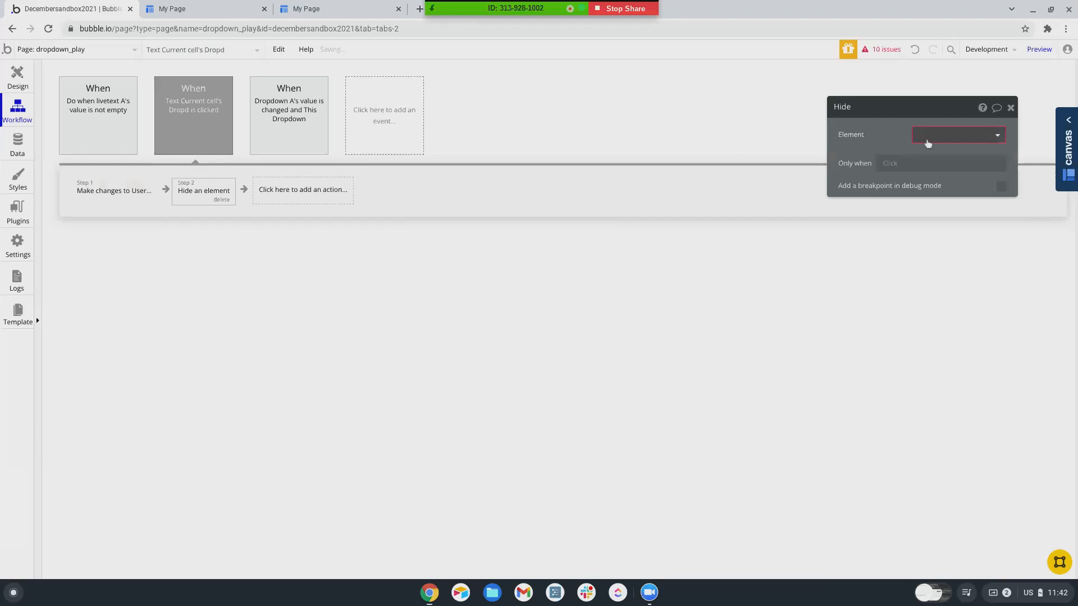
{"action": "left_click", "coordinate": [927, 138]}
{"action": "left_click", "coordinate": [936, 207]}
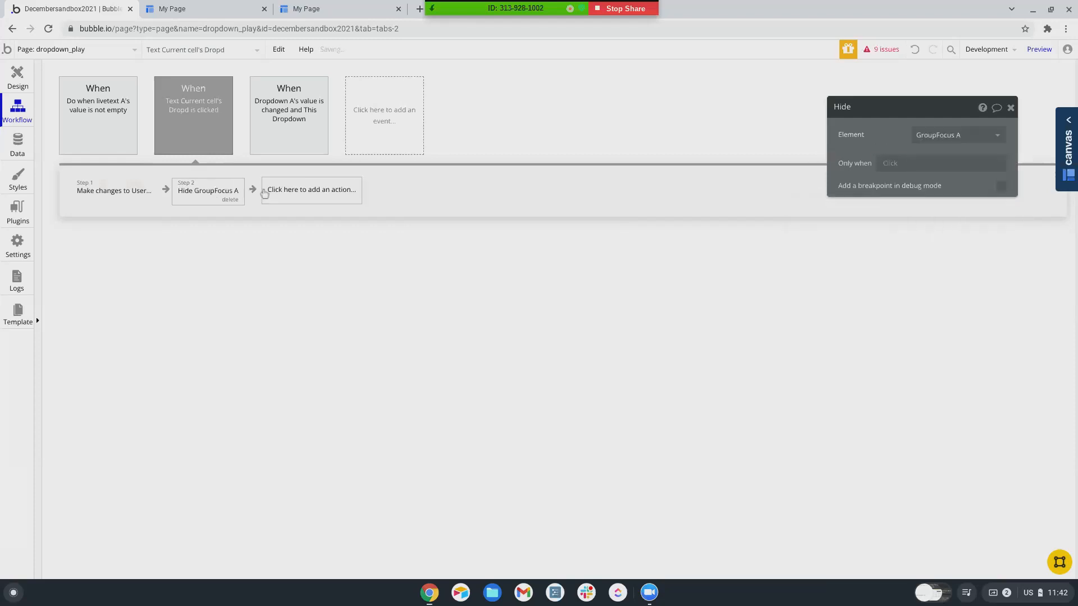
- Wrap Input A in a new group, Group A
{"action": "left_click", "coordinate": [15, 87]}
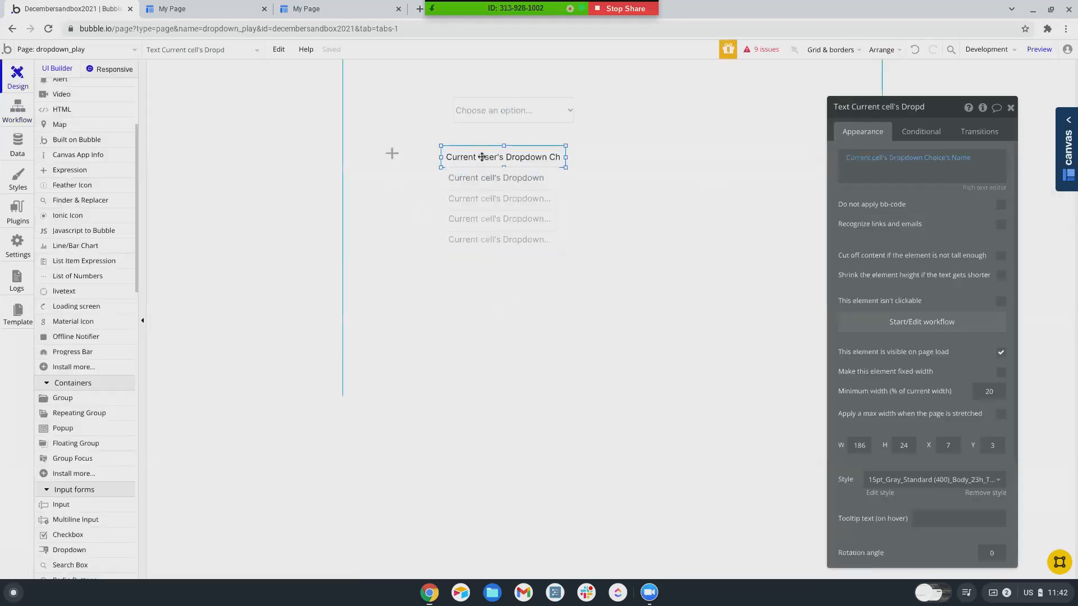
{"action": "right_click", "coordinate": [483, 158]}
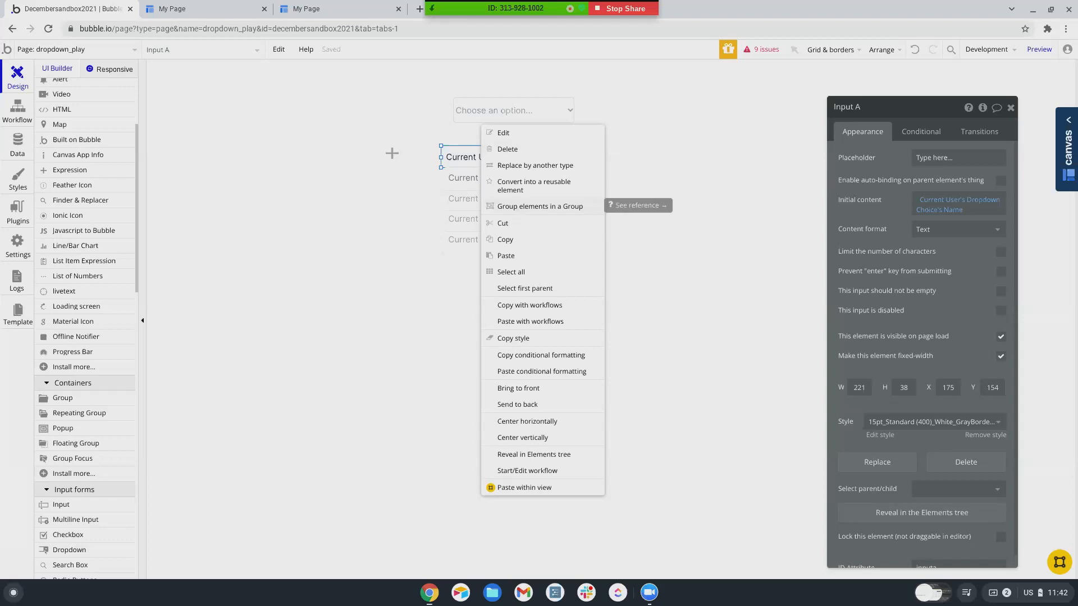
{"action": "left_click", "coordinate": [539, 206]}
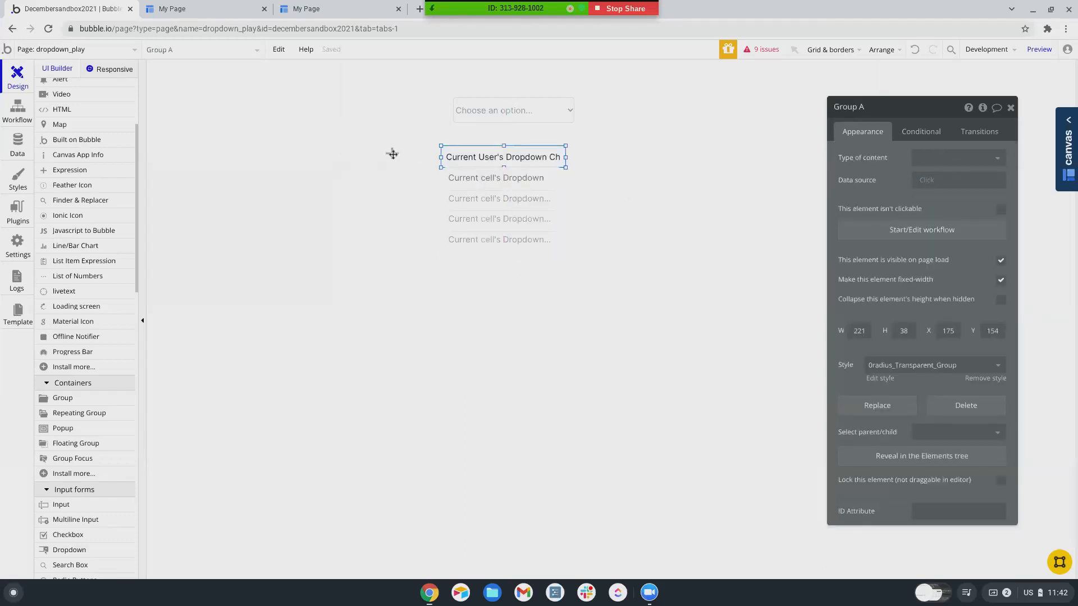
- Add a Reset data action on Group A to the click workflow, then preview the page
{"action": "left_click", "coordinate": [17, 110]}
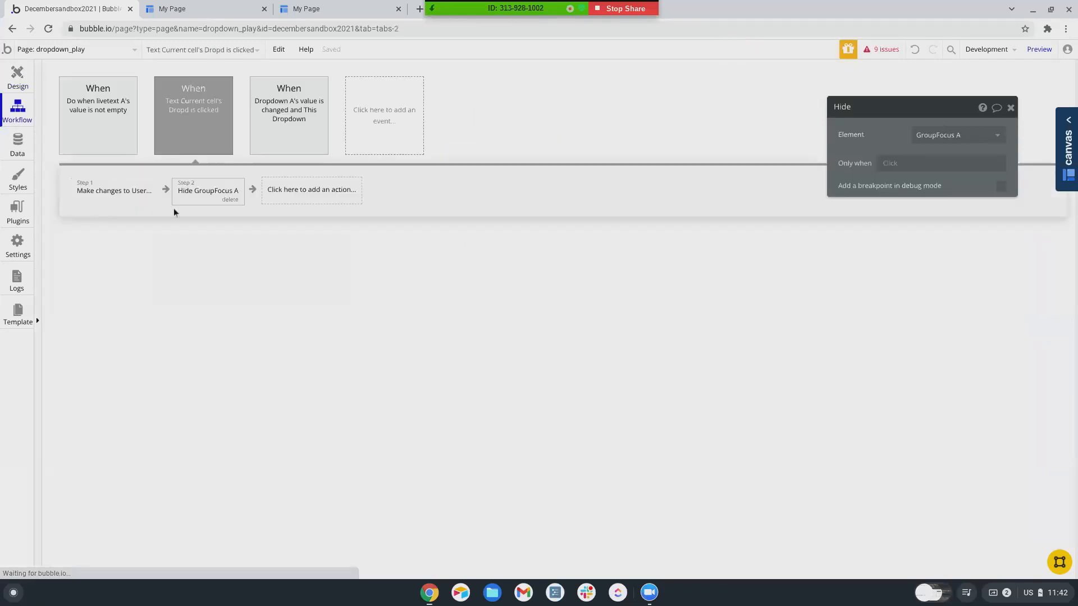
{"action": "left_click", "coordinate": [325, 197]}
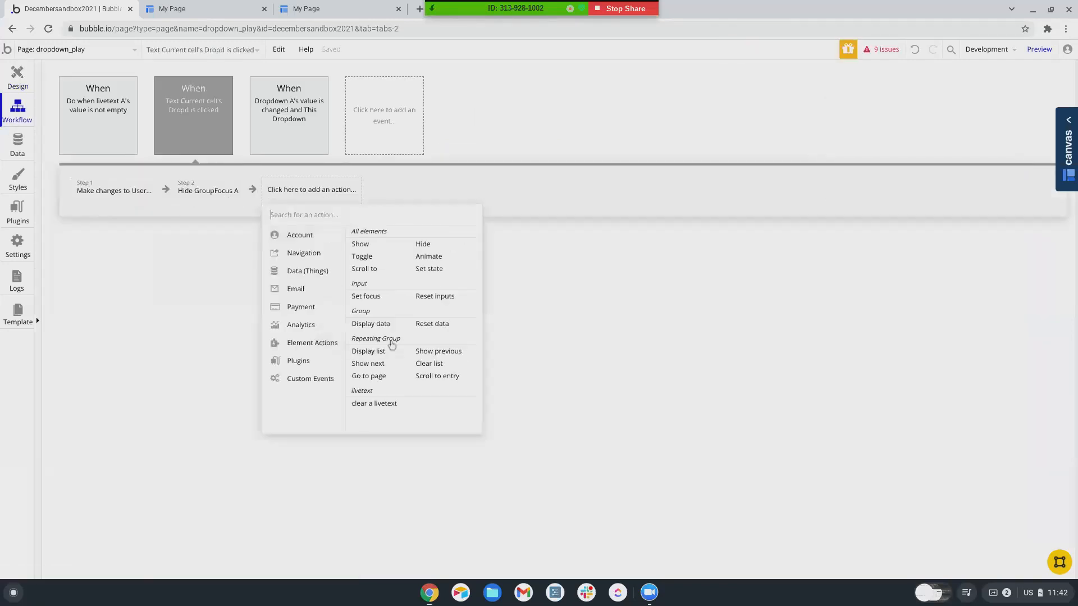
{"action": "left_click", "coordinate": [418, 325]}
{"action": "left_click", "coordinate": [932, 136]}
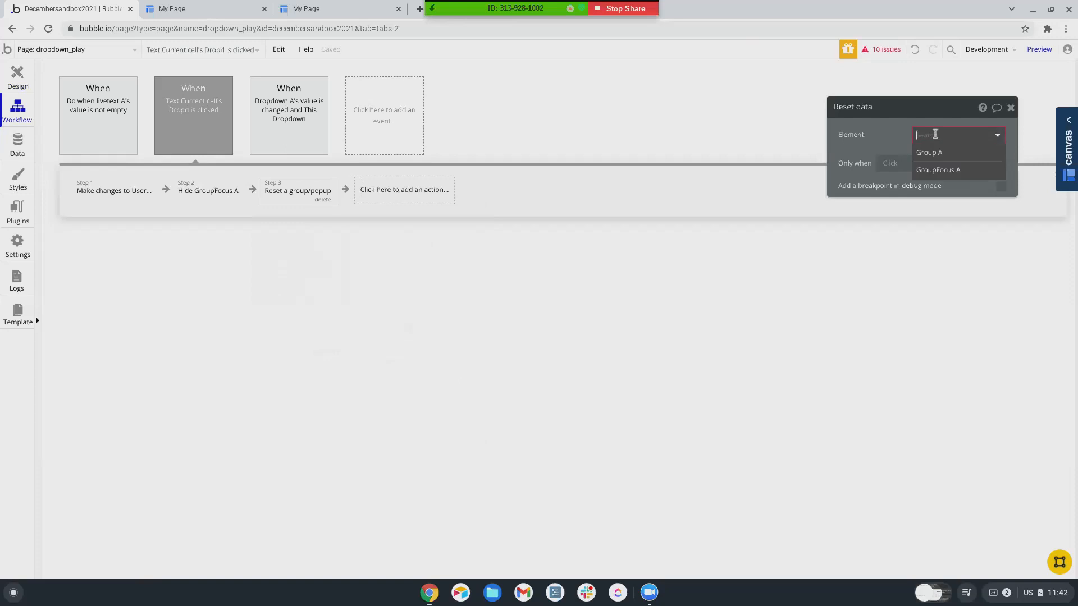
{"action": "left_click", "coordinate": [927, 151]}
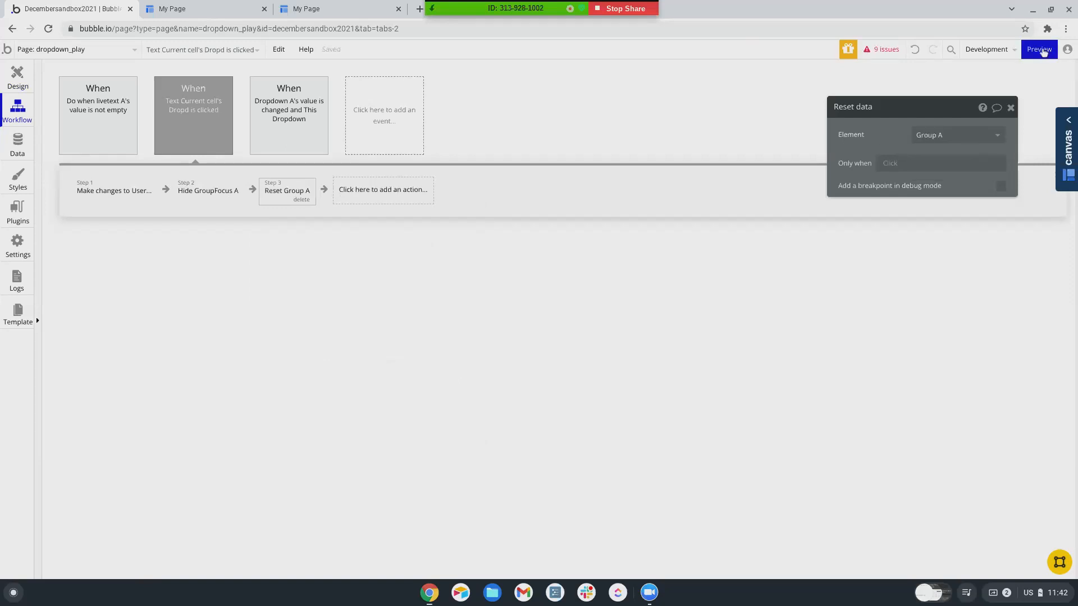
{"action": "left_click", "coordinate": [1038, 49]}
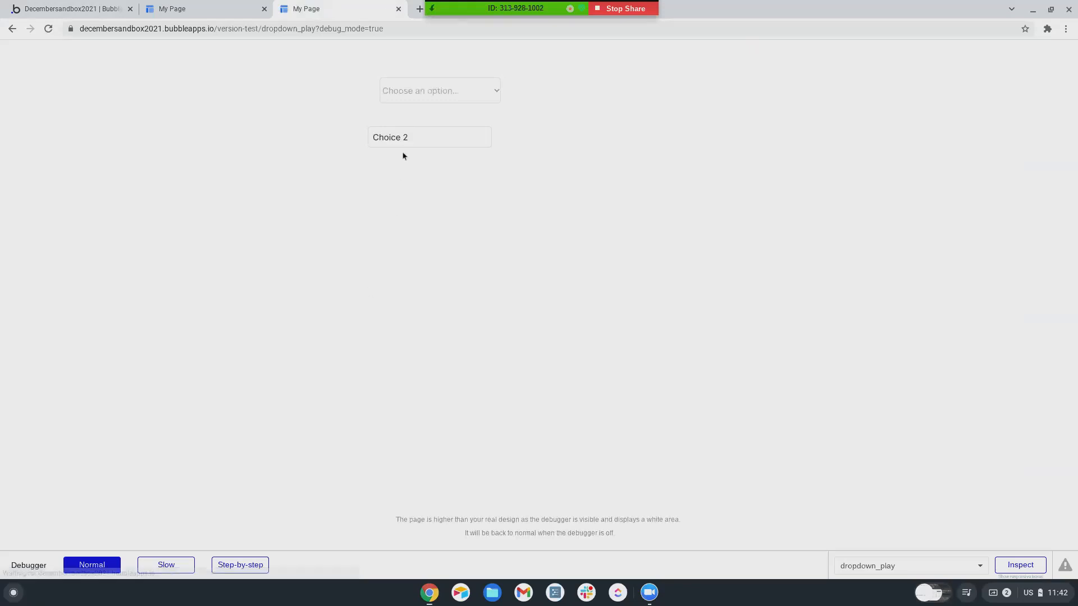
- In the preview, pick Choice 3 from the suggestions, then change it to 'Choice 30'
{"action": "left_click", "coordinate": [415, 137]}
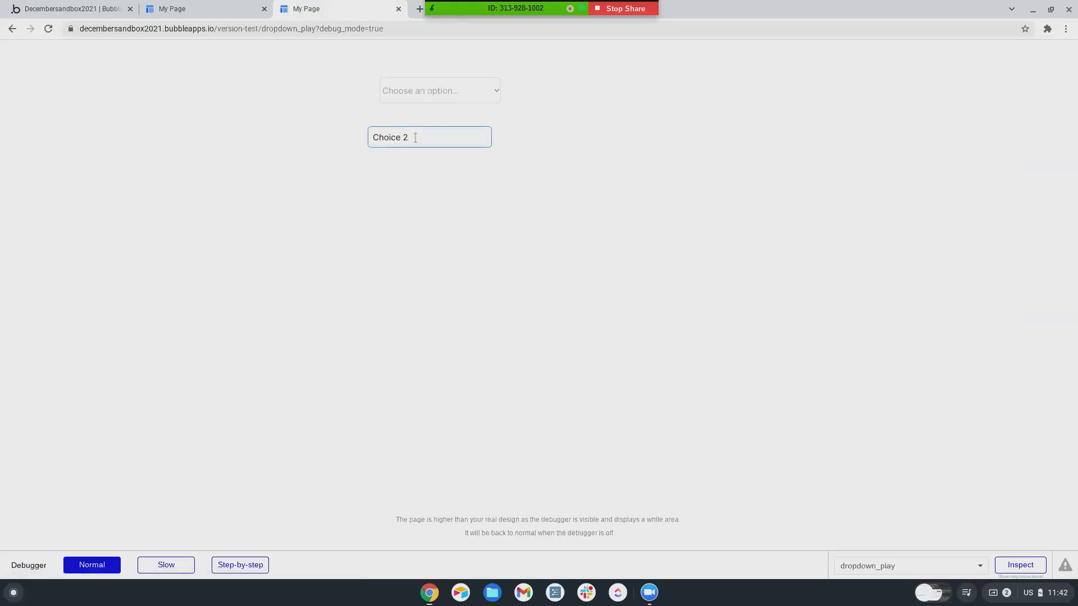
{"action": "left_click", "coordinate": [403, 200]}
{"action": "left_click", "coordinate": [414, 137]}
{"action": "key", "text": "Return"}
- Open the first user's record in App data and display Dropdown Choices by Name
{"action": "left_click", "coordinate": [96, 14]}
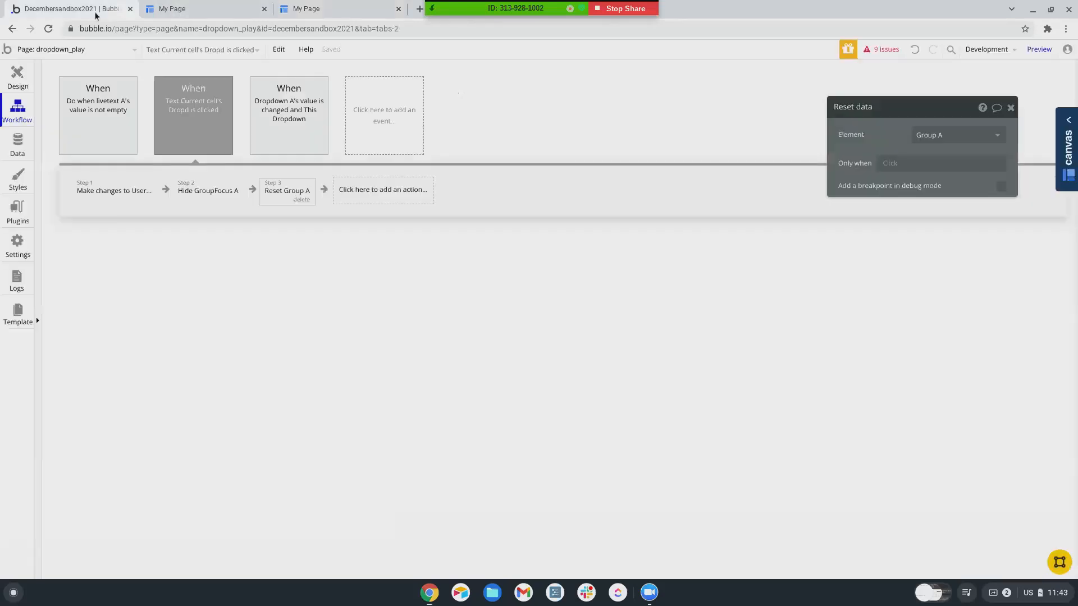
{"action": "left_click", "coordinate": [27, 147]}
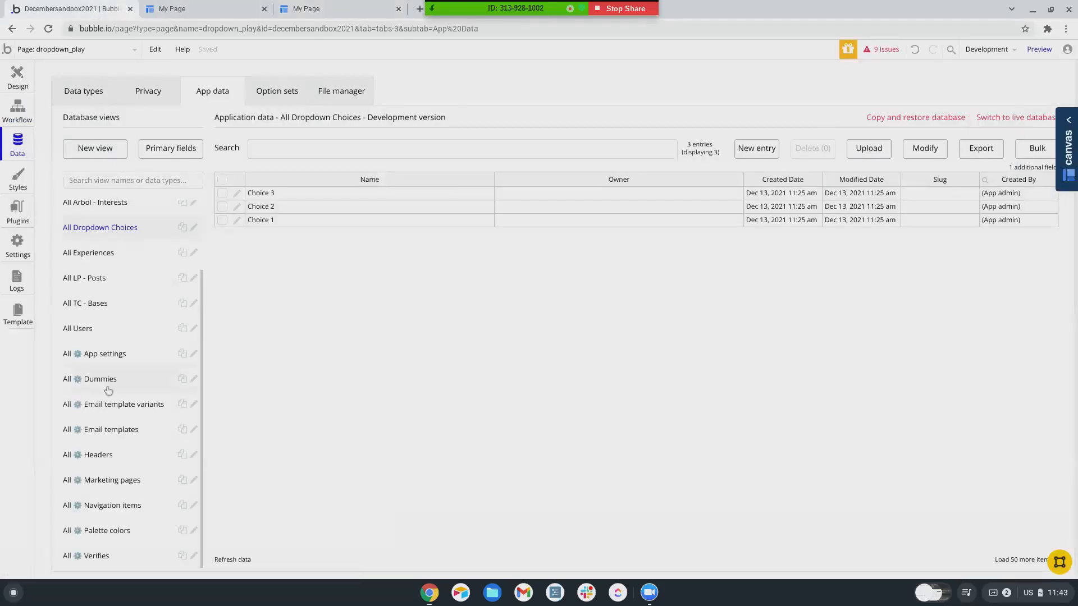
{"action": "left_click", "coordinate": [89, 330]}
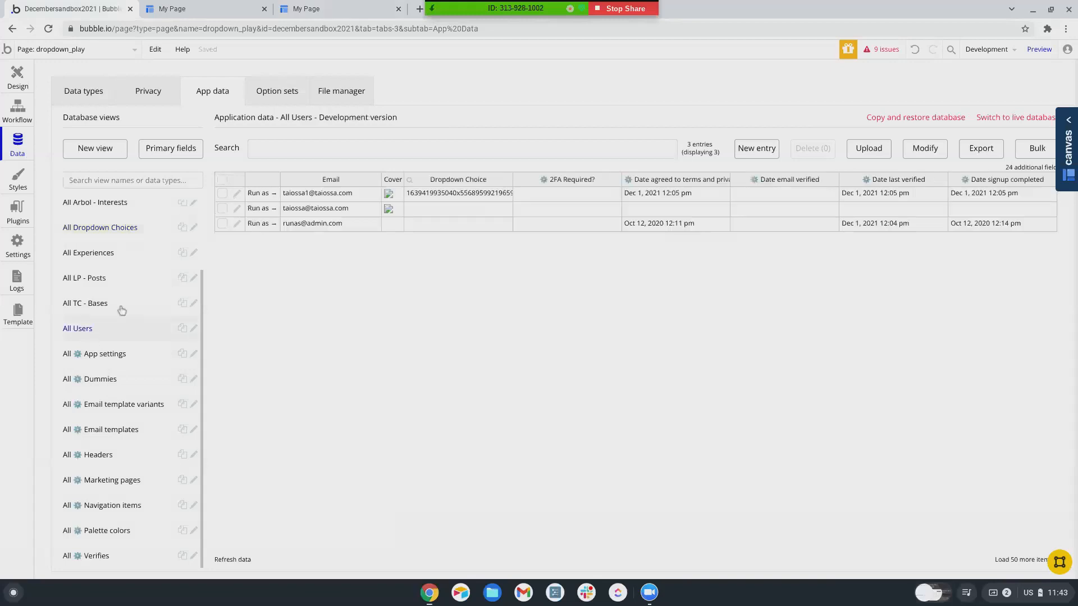
{"action": "left_click", "coordinate": [236, 193]}
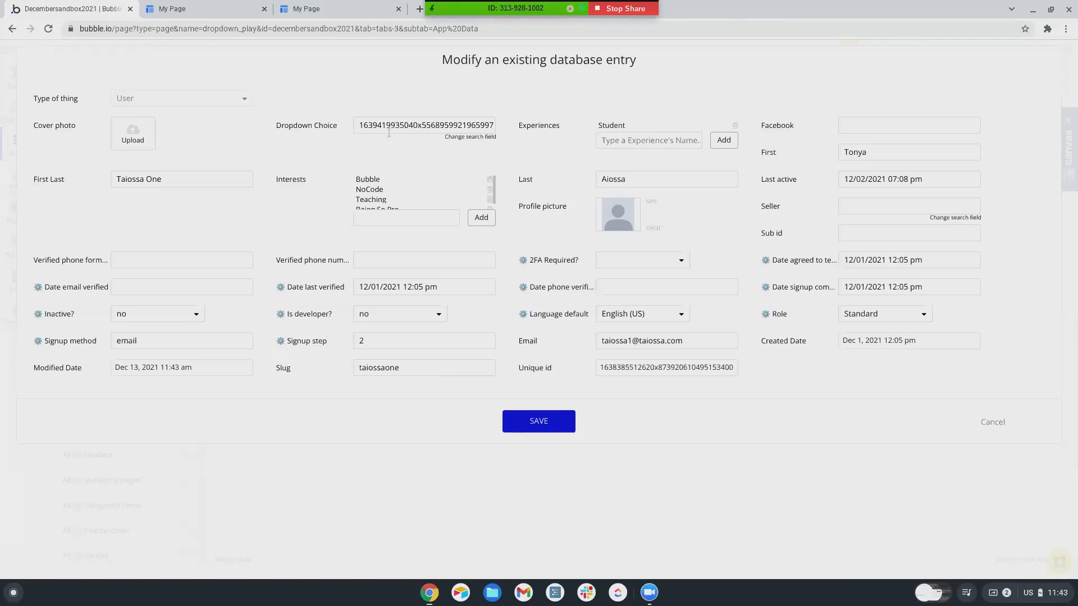
{"action": "left_click", "coordinate": [450, 137]}
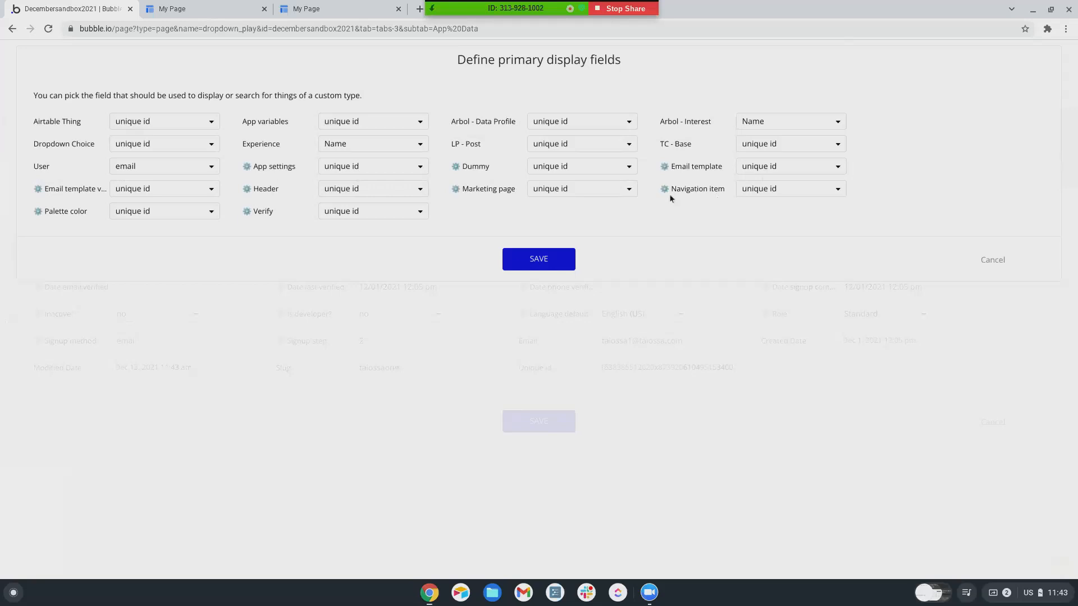
{"action": "left_click", "coordinate": [136, 144]}
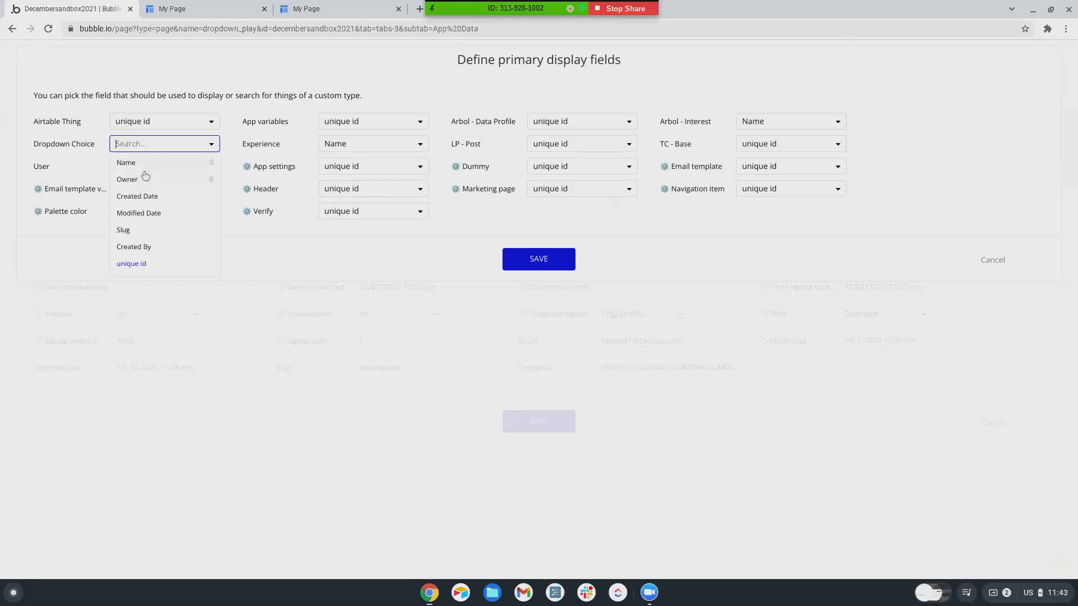
{"action": "left_click", "coordinate": [141, 162]}
{"action": "left_click", "coordinate": [531, 264]}
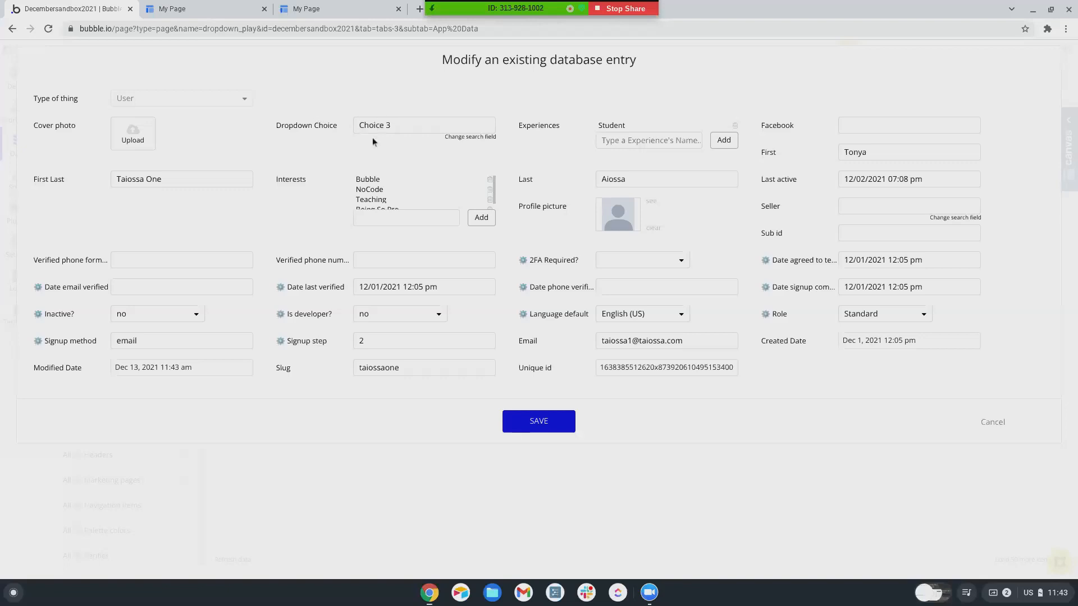
- Close the outdated preview tab, cancel the user record, and return to Workflows
{"action": "left_click", "coordinate": [224, 9]}
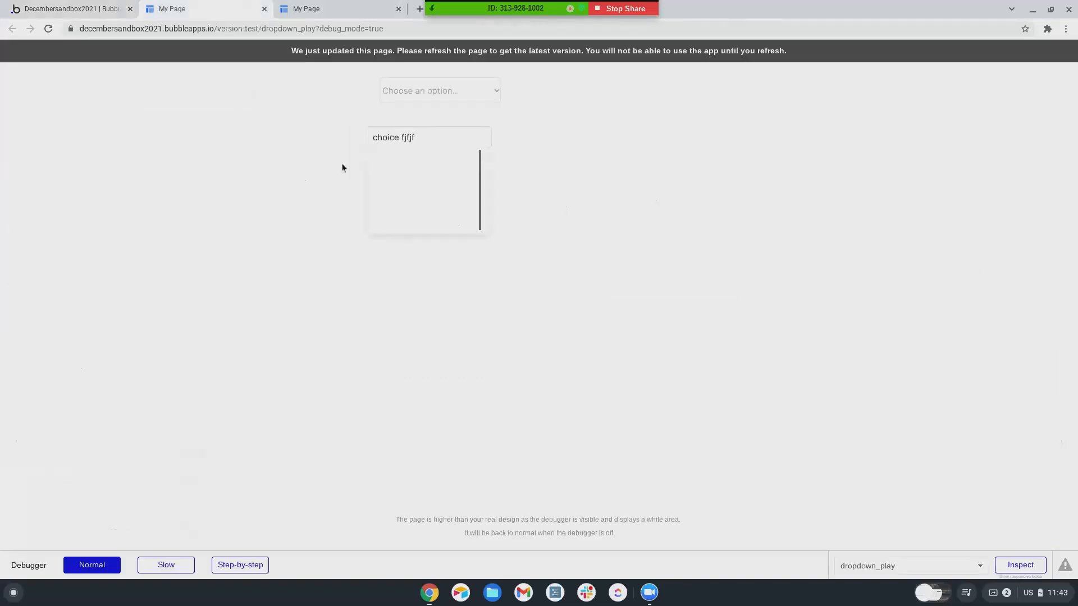
{"action": "left_click", "coordinate": [264, 8]}
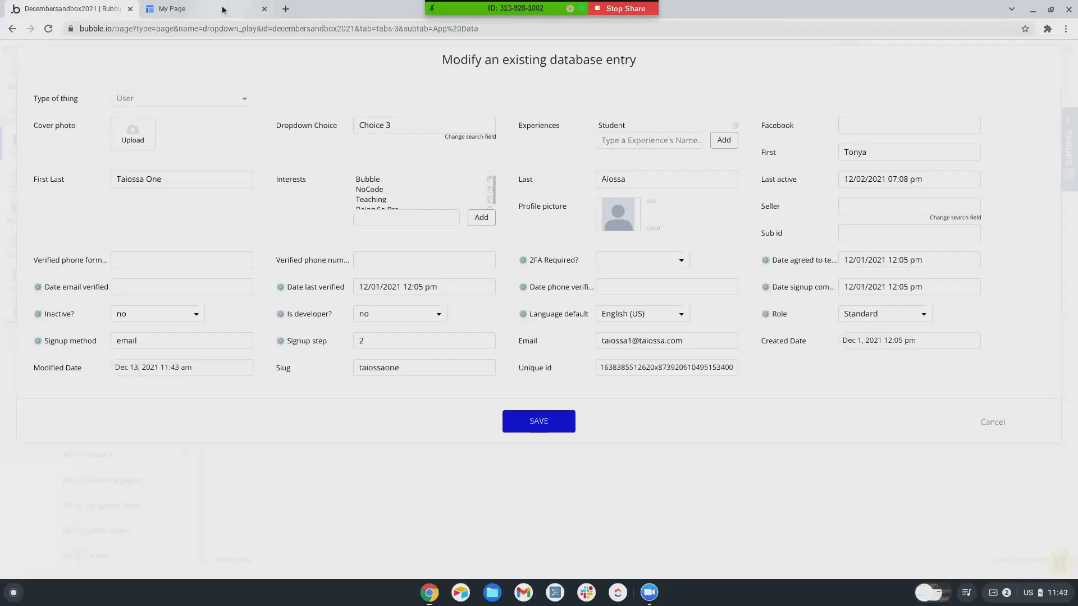
{"action": "left_click", "coordinate": [224, 8]}
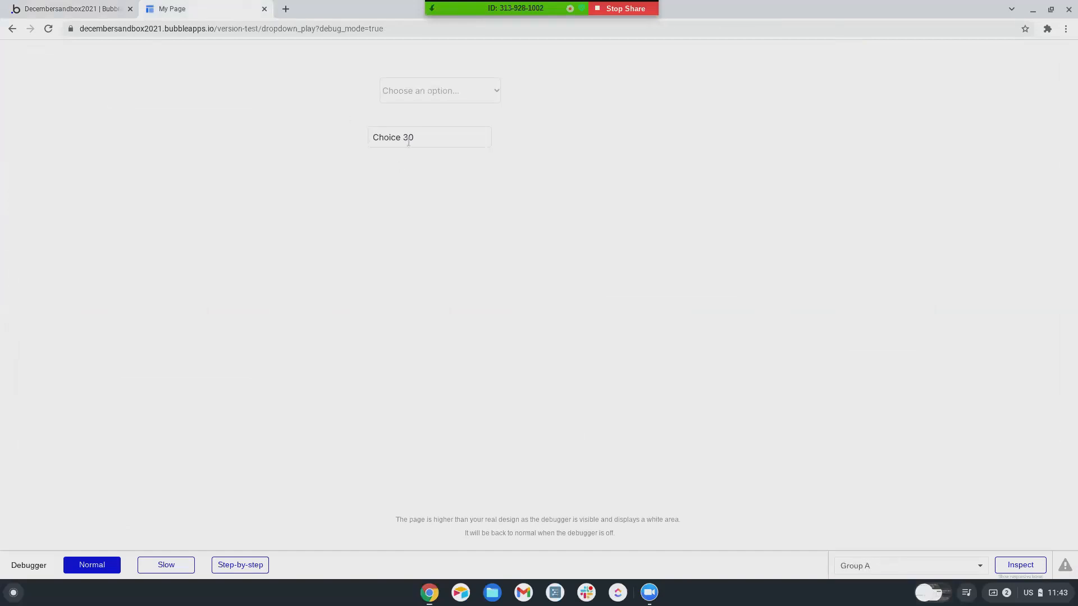
{"action": "left_click", "coordinate": [80, 14]}
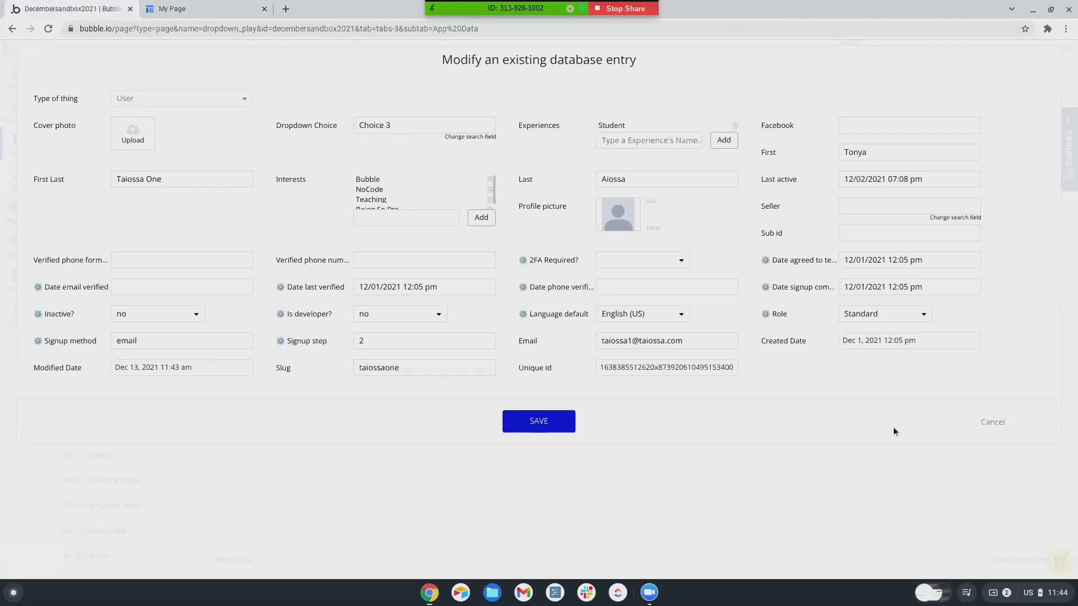
{"action": "left_click", "coordinate": [993, 426]}
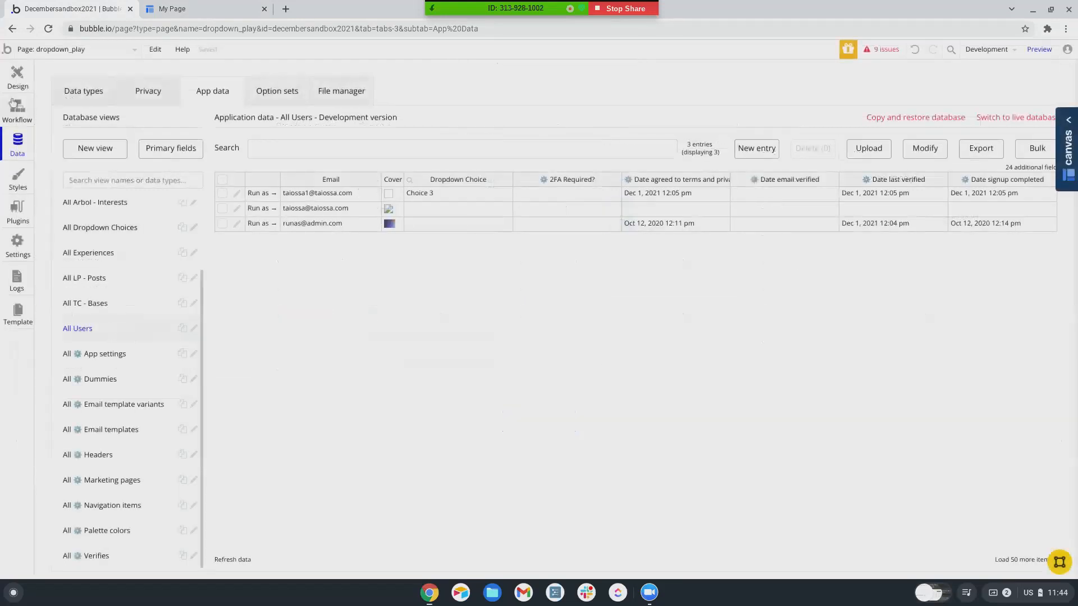
{"action": "left_click", "coordinate": [16, 108]}
- Create an 'An input's value is changed' event for Input A
{"action": "left_click", "coordinate": [358, 118]}
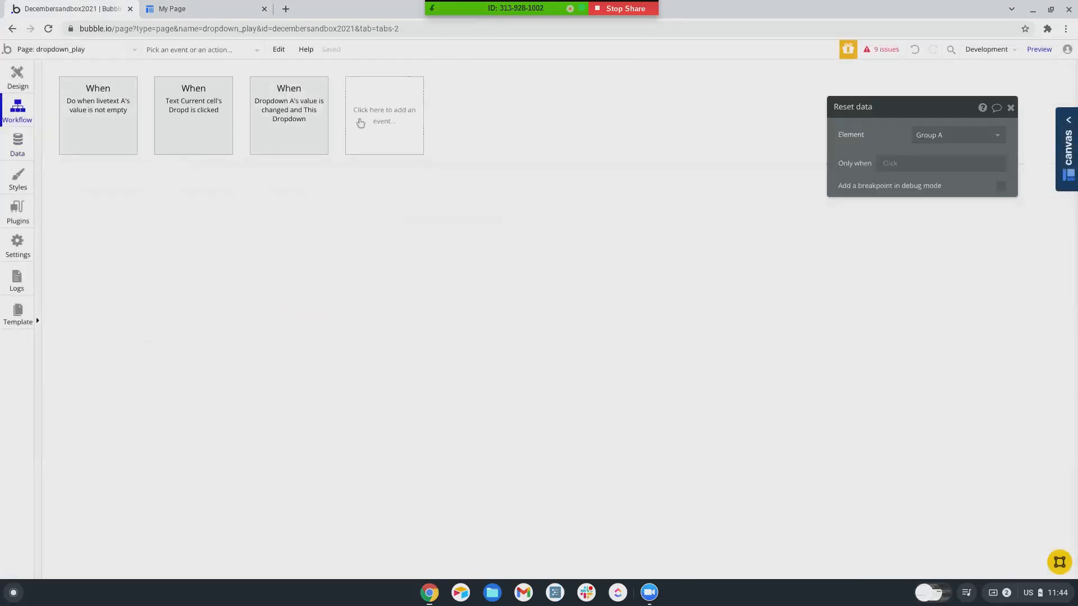
{"action": "mouse_move", "coordinate": [387, 239]}
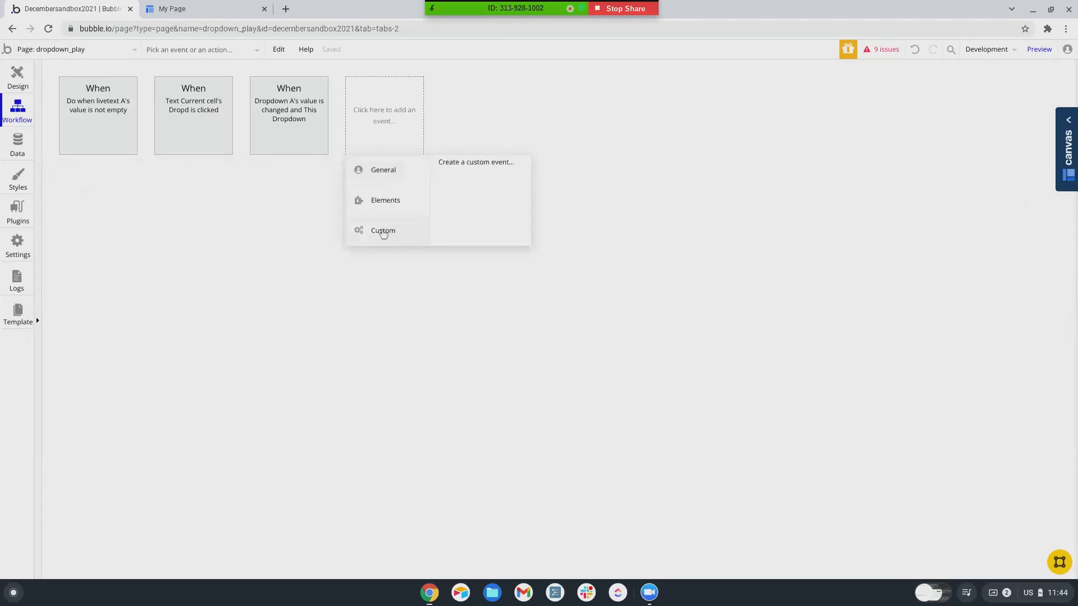
{"action": "mouse_move", "coordinate": [382, 200]}
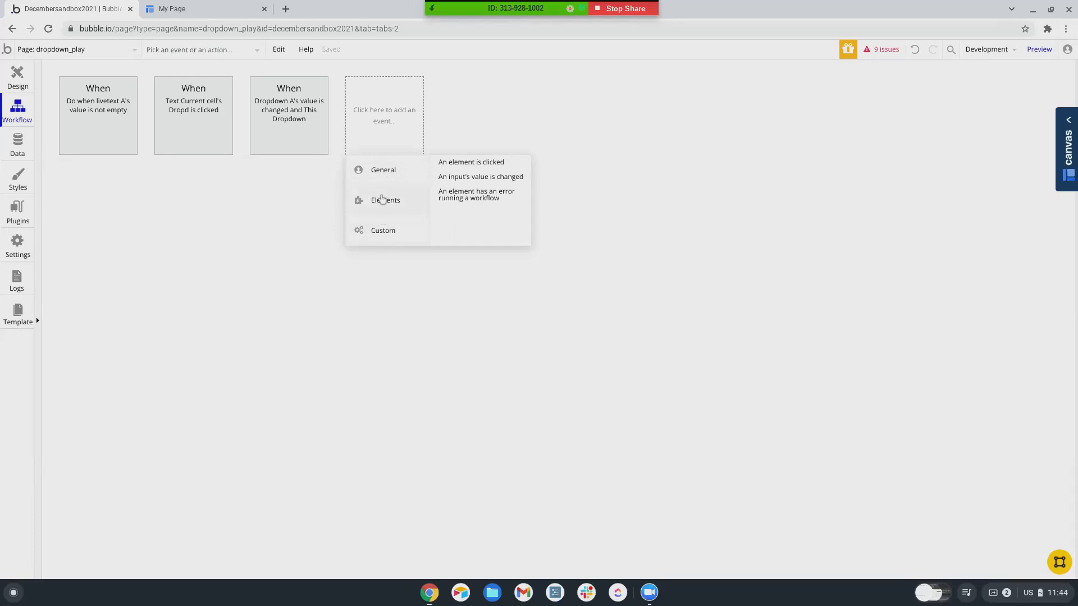
{"action": "left_click", "coordinate": [444, 181]}
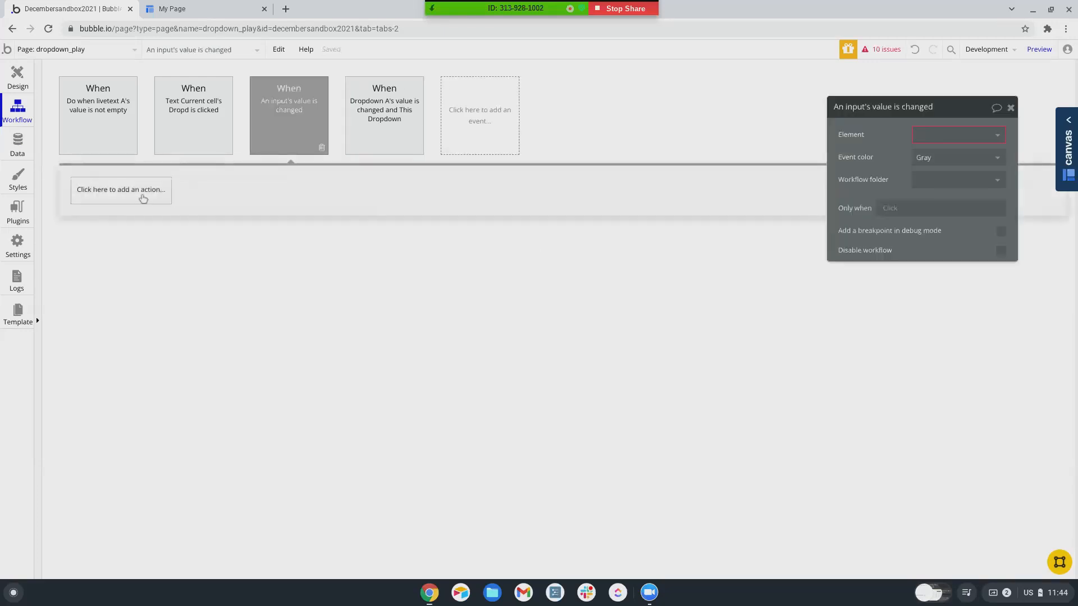
{"action": "left_click", "coordinate": [957, 135]}
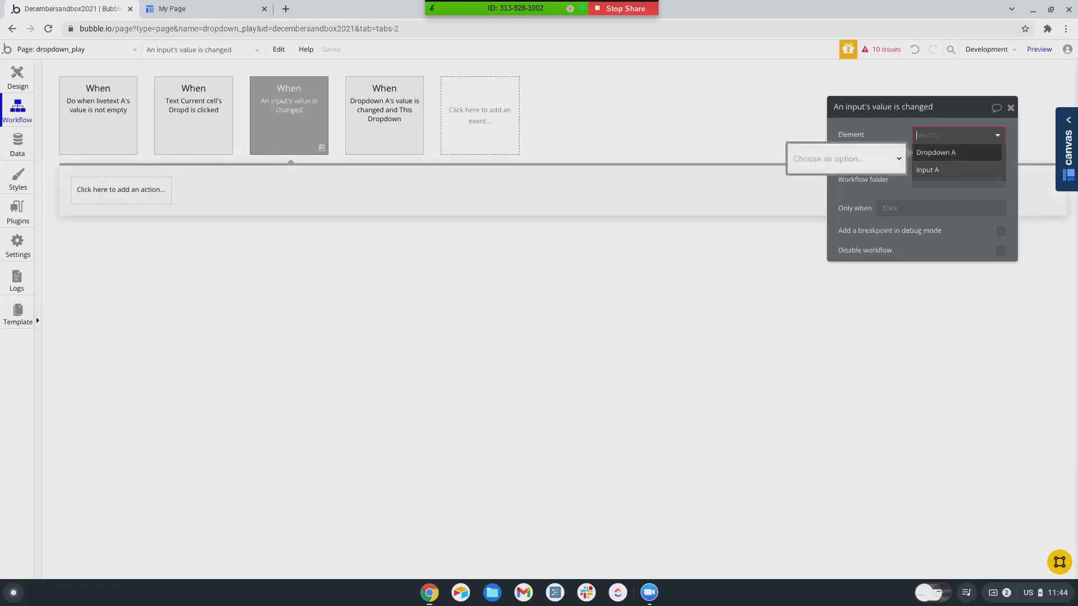
{"action": "left_click", "coordinate": [927, 171]}
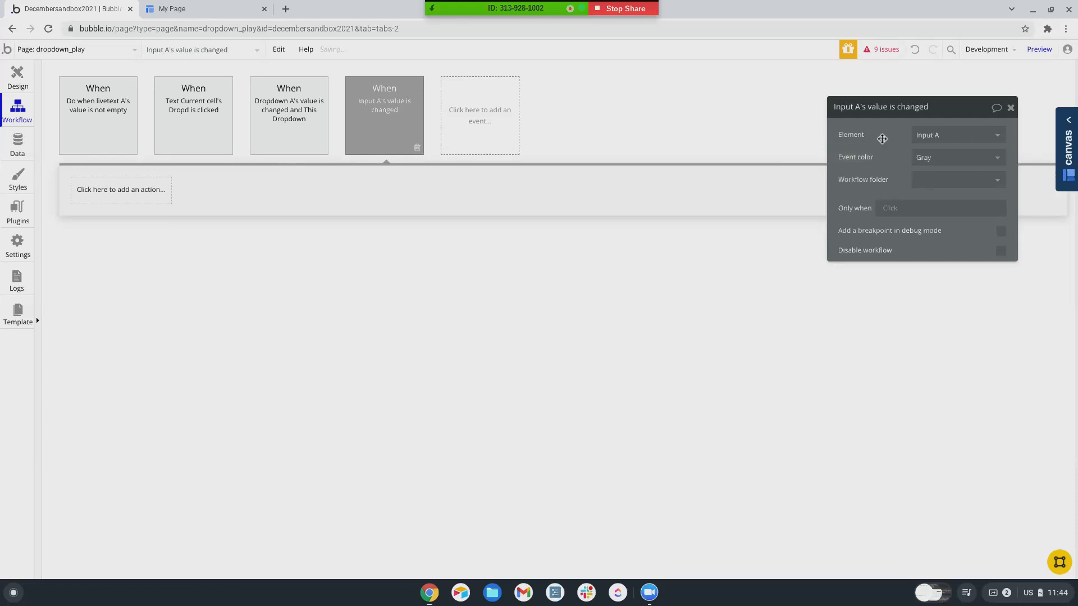
{"action": "left_click", "coordinate": [102, 194]}
{"action": "left_click", "coordinate": [379, 151]}
- Start an Only when condition: Search for Dropdown Choices with Name = Input A's value
{"action": "left_click", "coordinate": [888, 208]}
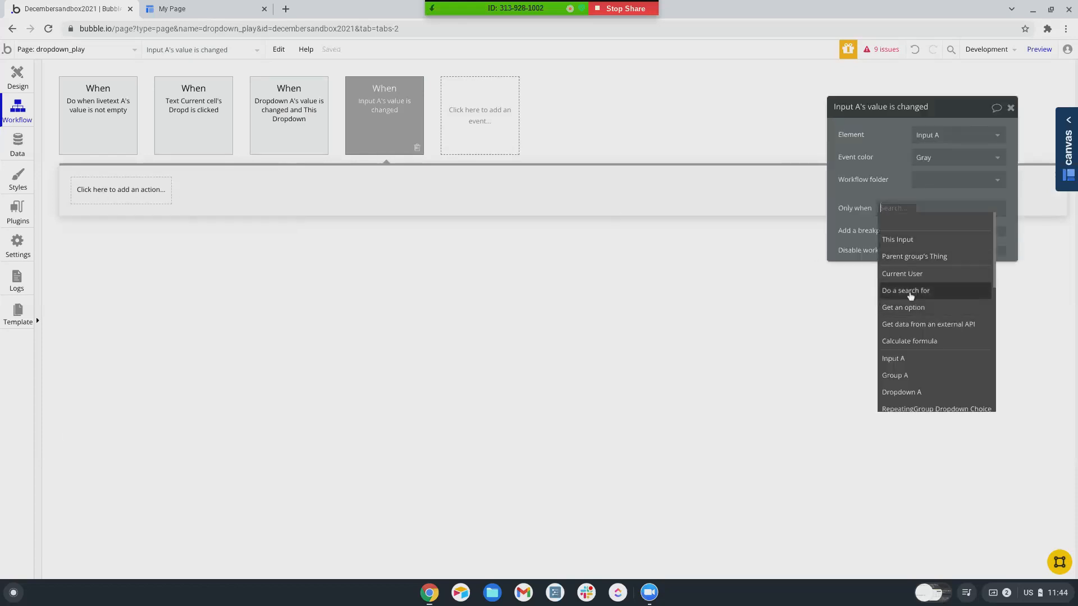
{"action": "left_click", "coordinate": [905, 288]}
{"action": "left_click", "coordinate": [730, 134]}
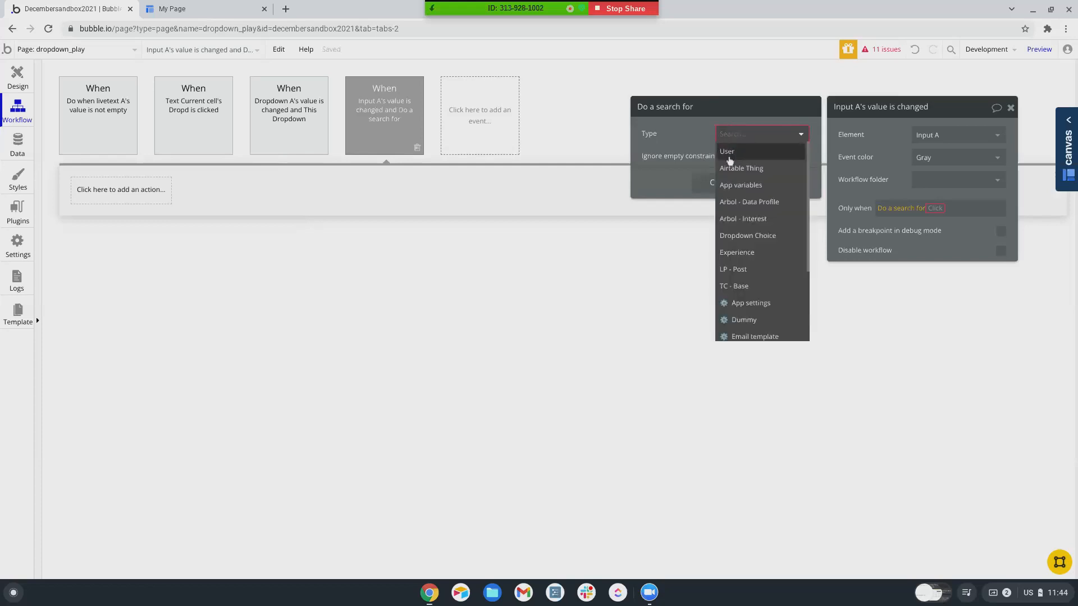
{"action": "left_click", "coordinate": [743, 234]}
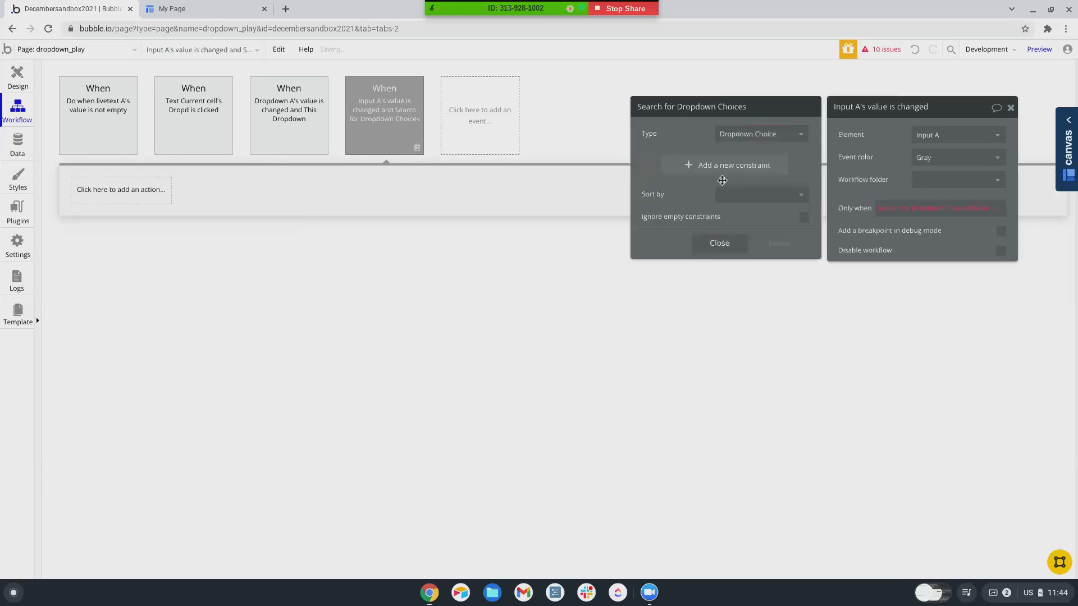
{"action": "left_click", "coordinate": [763, 175]}
{"action": "left_click", "coordinate": [665, 163]}
{"action": "left_click", "coordinate": [673, 162]}
{"action": "left_click", "coordinate": [674, 162]}
{"action": "left_click", "coordinate": [678, 189]}
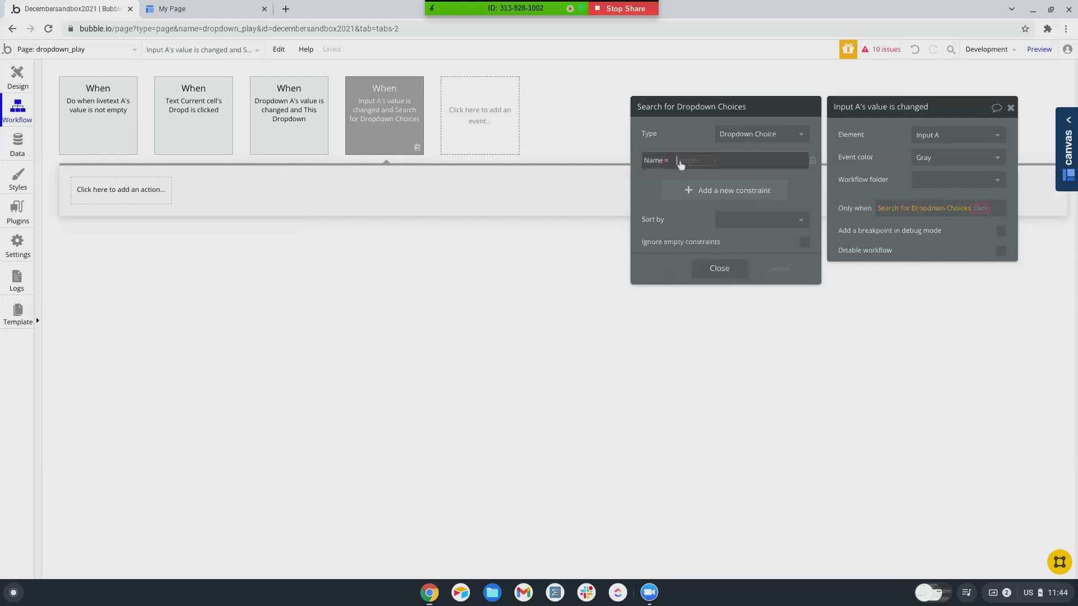
{"action": "left_click", "coordinate": [680, 162]}
{"action": "left_click", "coordinate": [696, 312]}
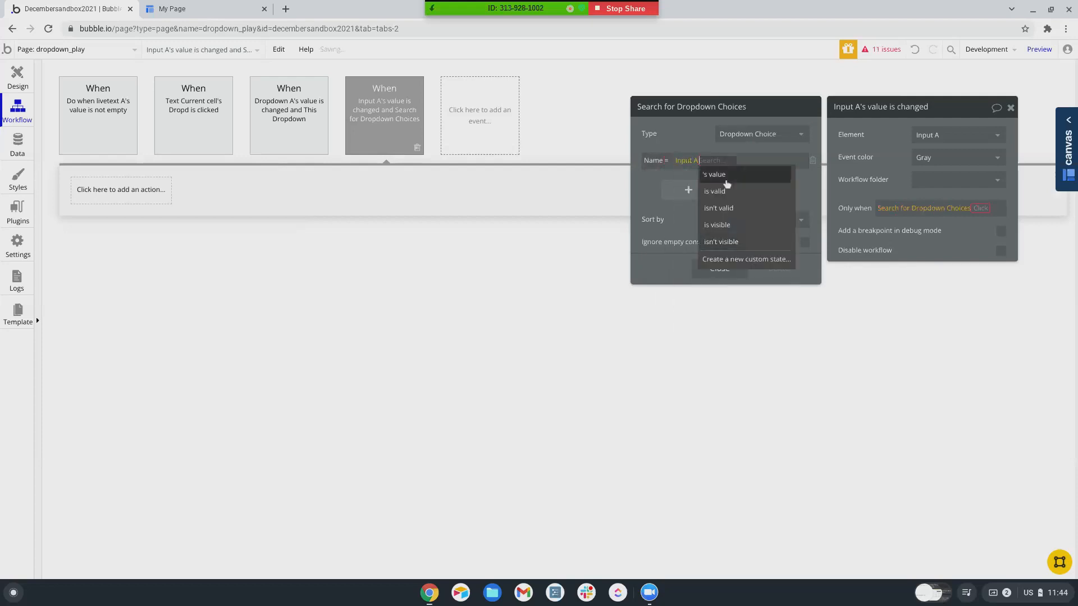
{"action": "left_click", "coordinate": [722, 179]}
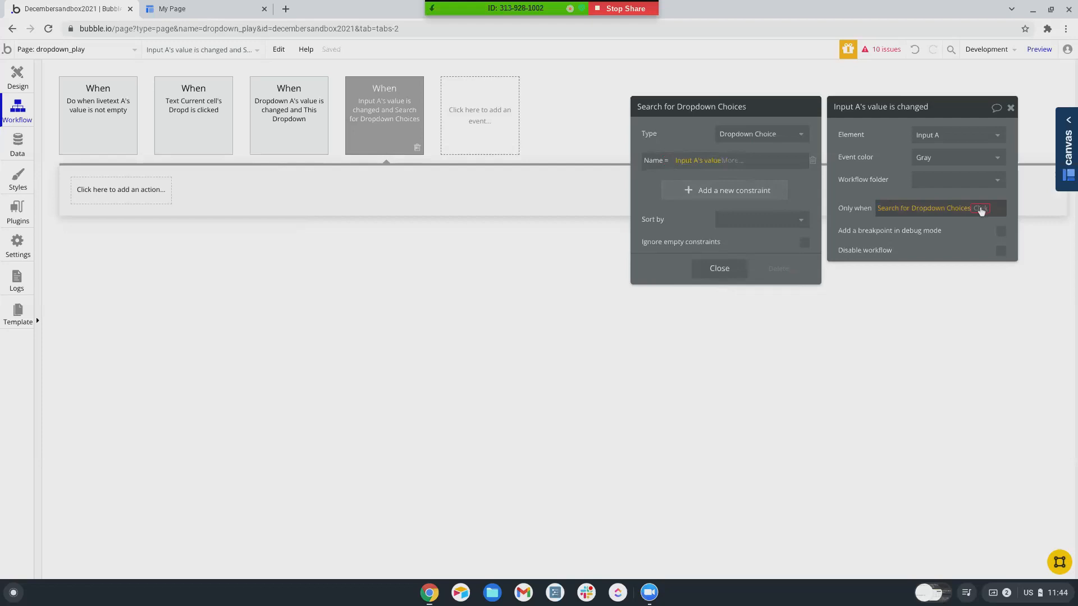
- Complete the condition so the search's count must be < 1
{"action": "left_click", "coordinate": [981, 210]}
{"action": "left_click", "coordinate": [892, 232]}
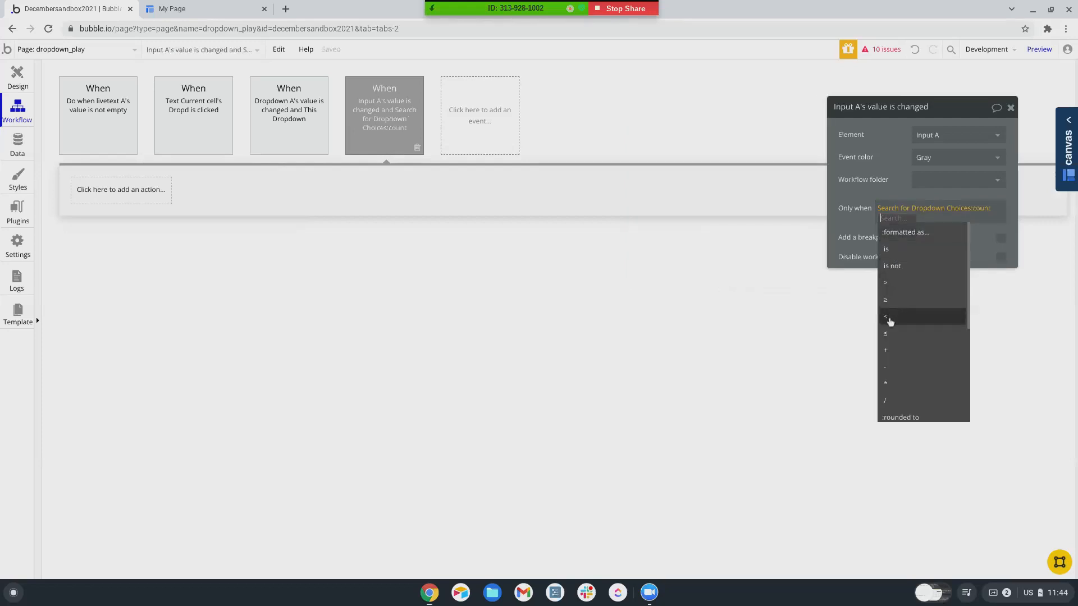
{"action": "left_click", "coordinate": [886, 317]}
{"action": "type", "text": "1"}
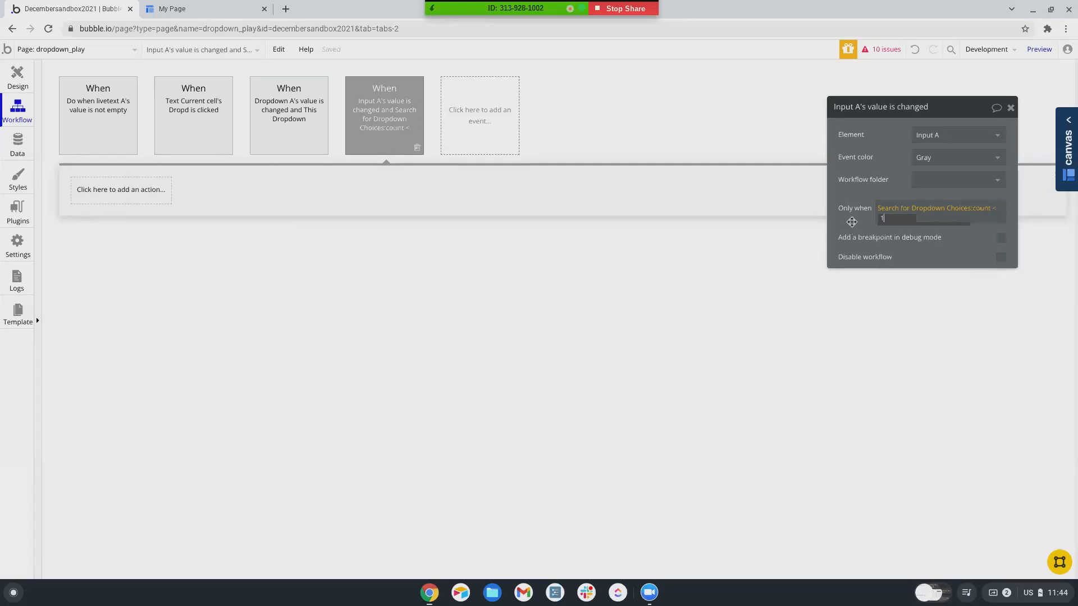
{"action": "key", "text": "Return"}
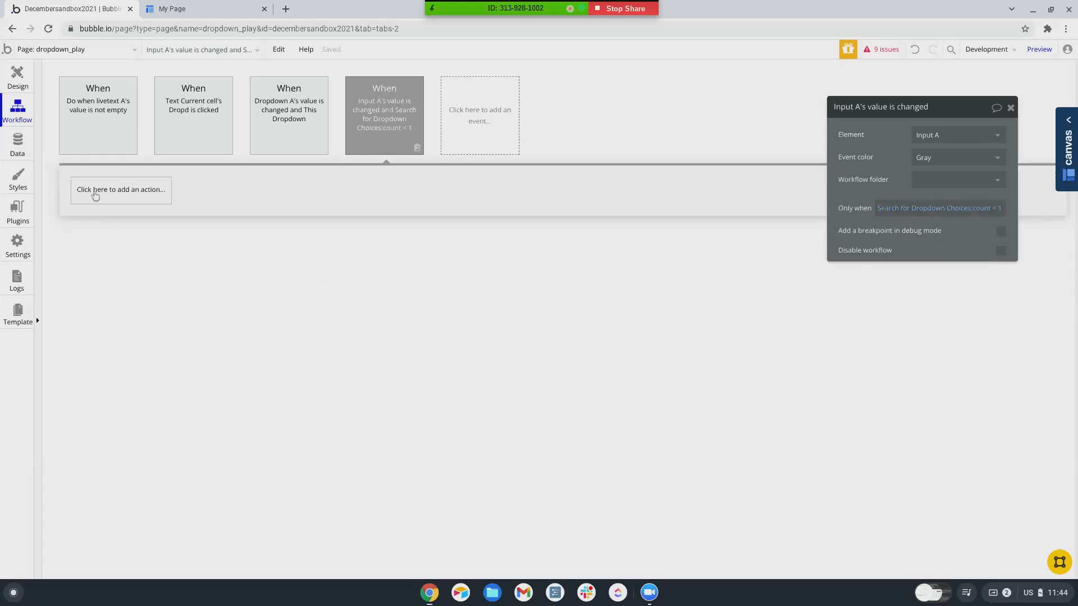
{"action": "left_click", "coordinate": [95, 196]}
- Add a Create a new Dropdown Choice action with Name = Input A's value
{"action": "mouse_move", "coordinate": [103, 275]}
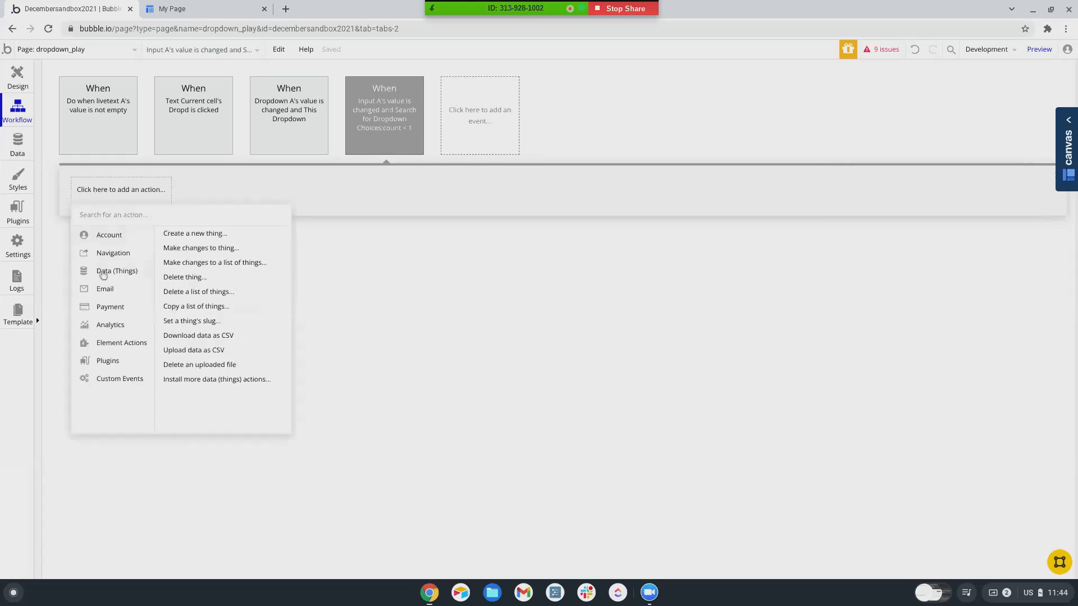
{"action": "left_click", "coordinate": [185, 235]}
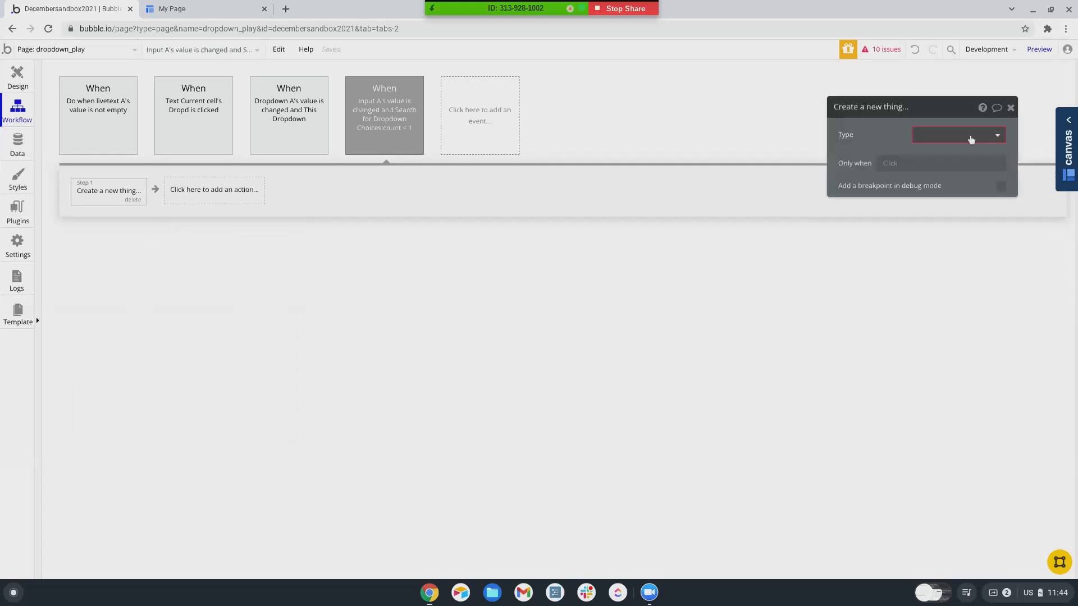
{"action": "left_click", "coordinate": [971, 139]}
{"action": "left_click", "coordinate": [932, 223]}
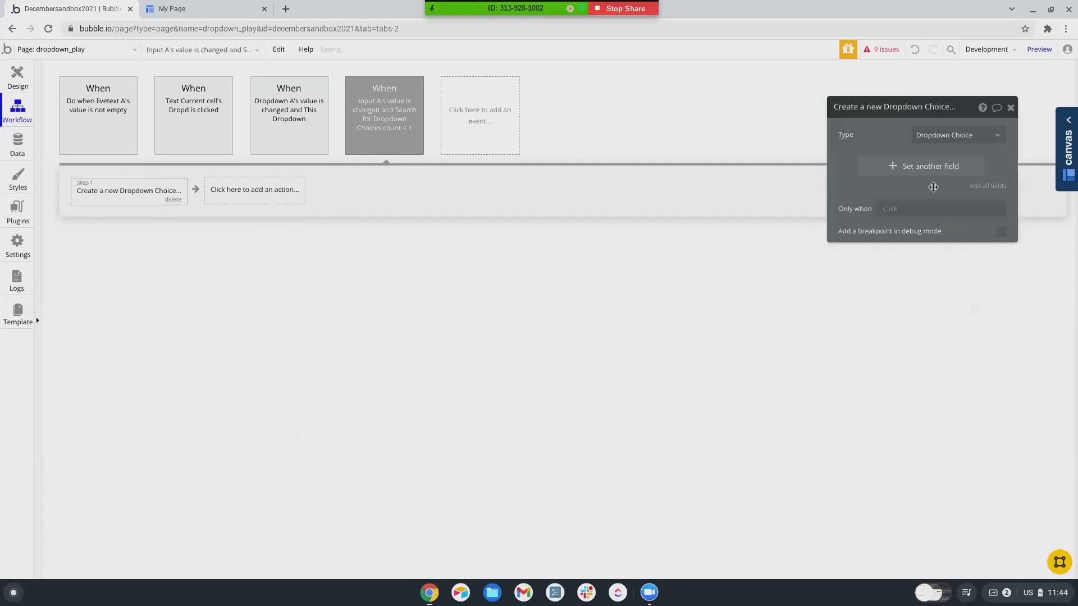
{"action": "left_click", "coordinate": [923, 167]}
{"action": "left_click", "coordinate": [856, 171]}
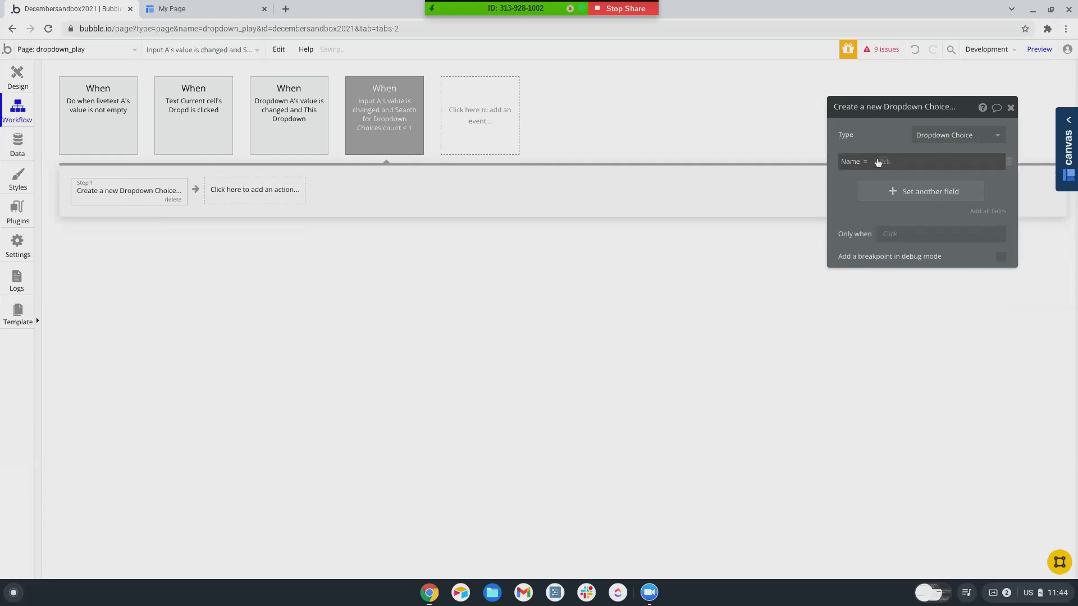
{"action": "left_click", "coordinate": [878, 163]}
{"action": "left_click", "coordinate": [912, 312]}
{"action": "left_click", "coordinate": [912, 175]}
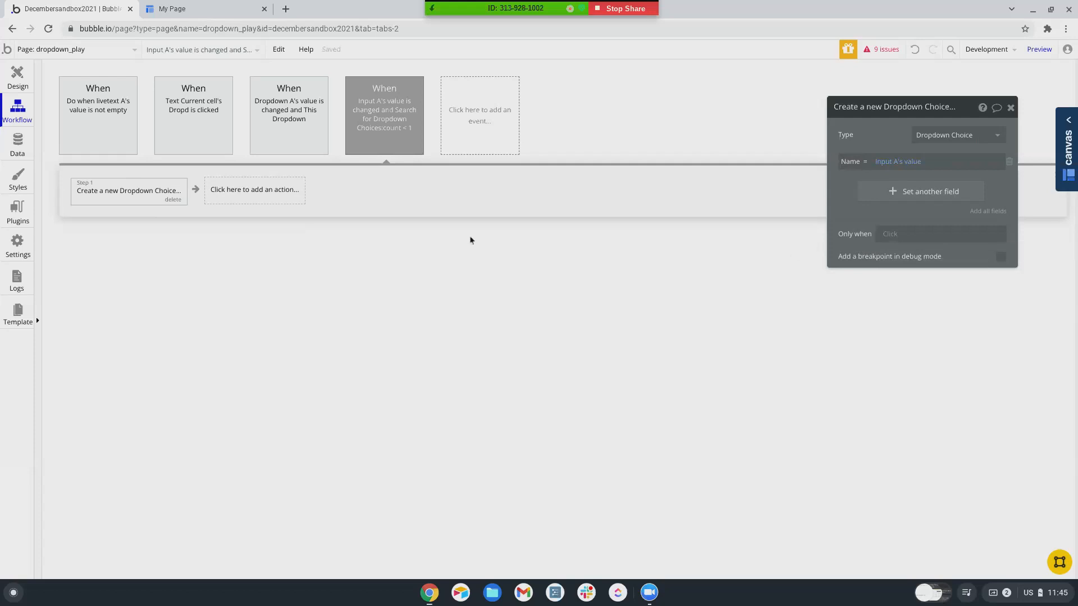
- Add Make changes to Current User setting Dropdown Choice = Result of step 1, then preview
{"action": "left_click", "coordinate": [242, 189]}
{"action": "mouse_move", "coordinate": [241, 305]}
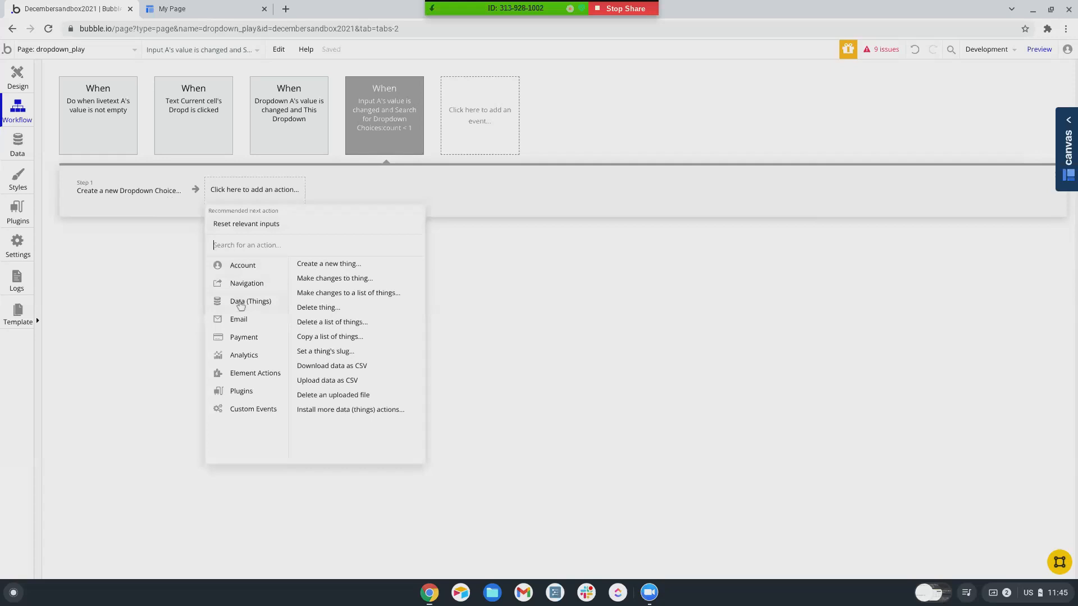
{"action": "left_click", "coordinate": [319, 279]}
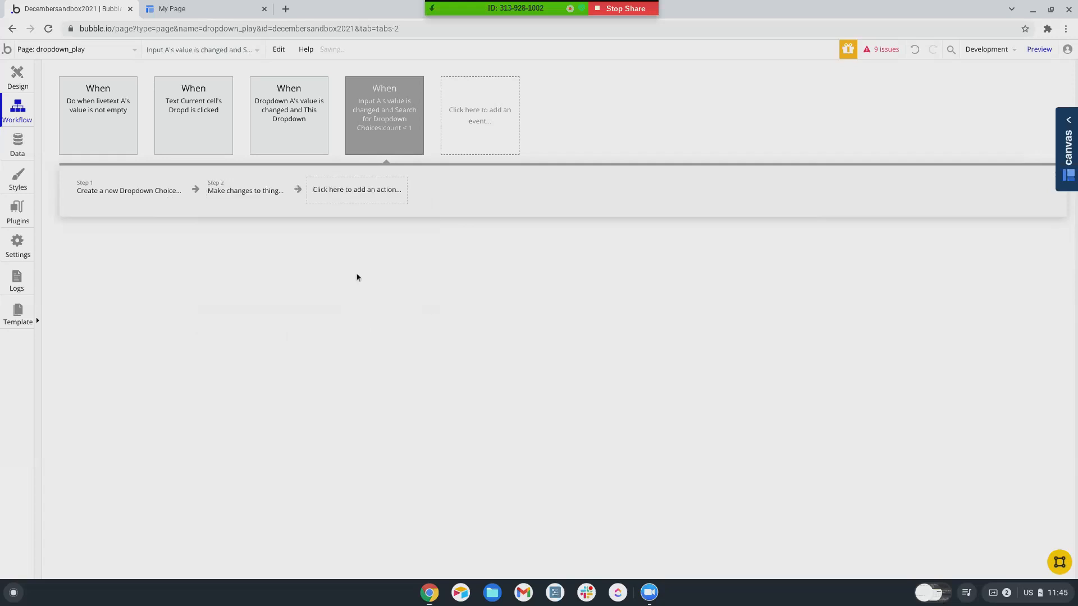
{"action": "left_click", "coordinate": [932, 136]}
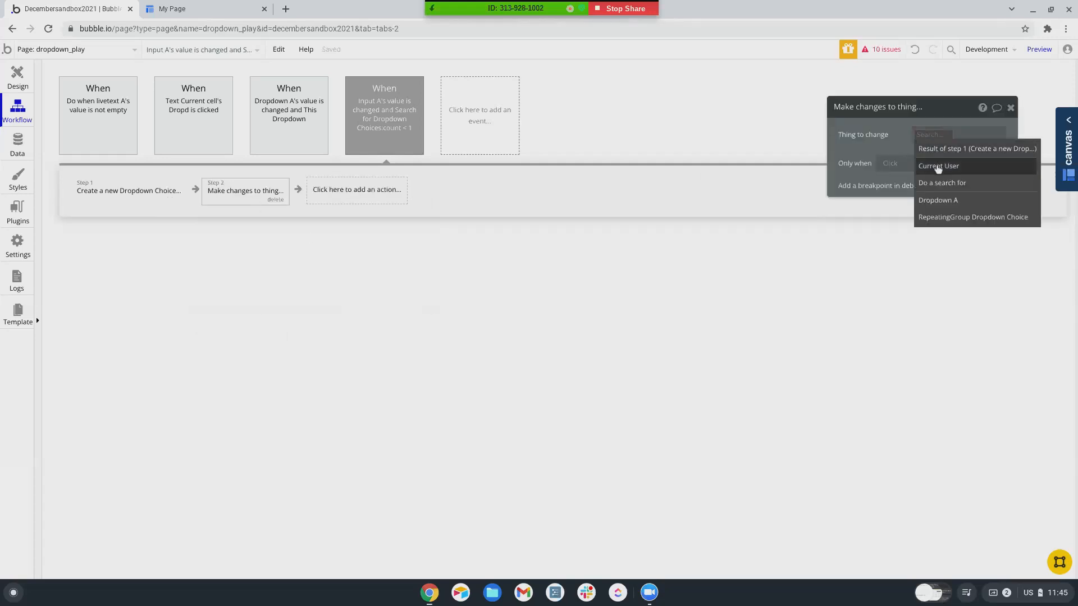
{"action": "left_click", "coordinate": [937, 167]}
{"action": "left_click", "coordinate": [937, 169]}
{"action": "left_click", "coordinate": [855, 164]}
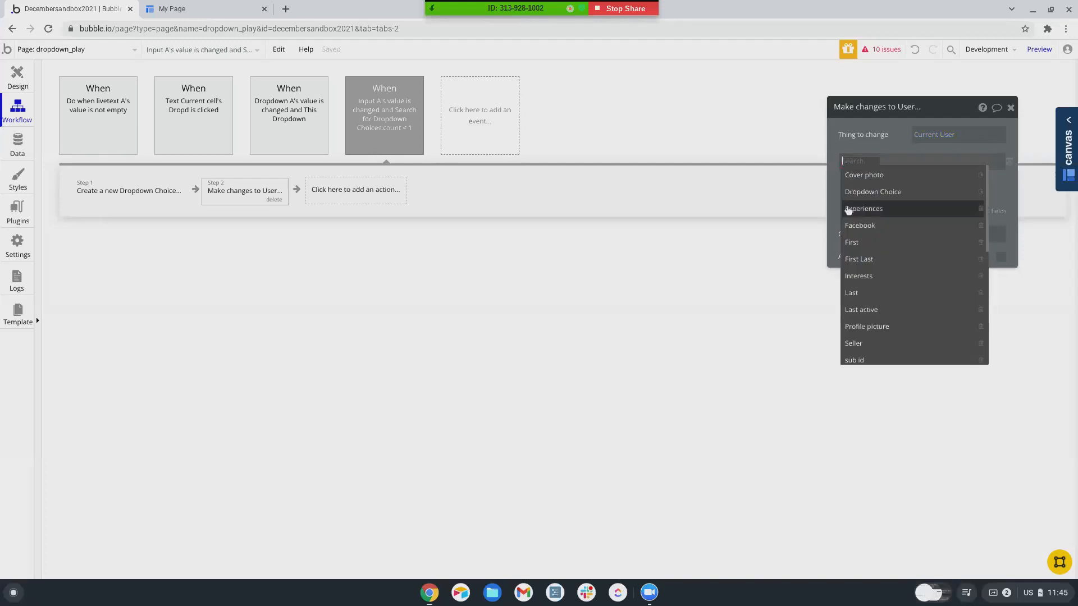
{"action": "left_click", "coordinate": [867, 192]}
{"action": "left_click", "coordinate": [920, 163]}
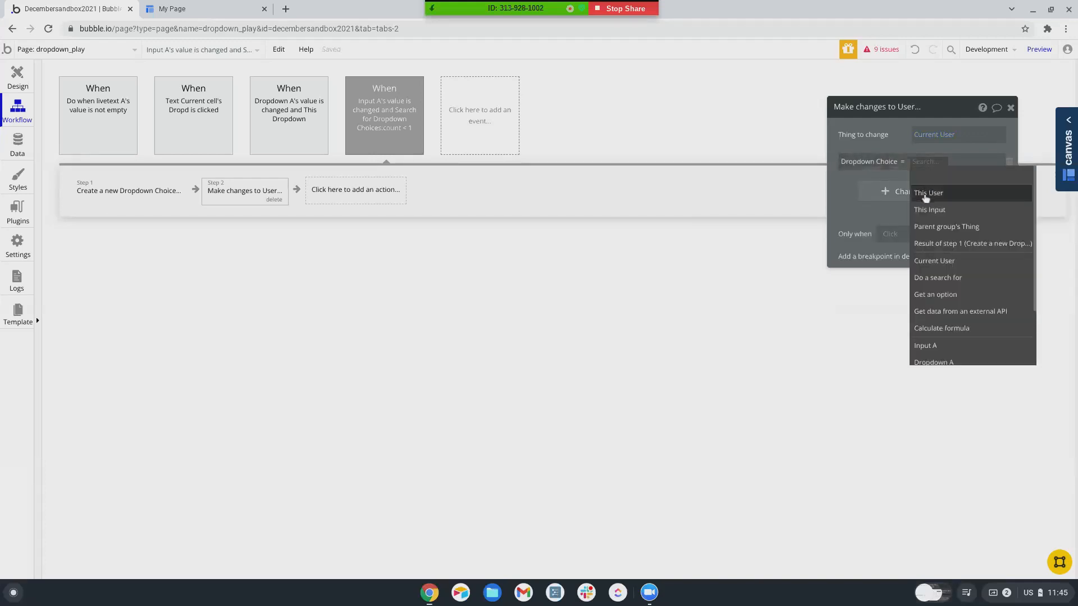
{"action": "left_click", "coordinate": [931, 243]}
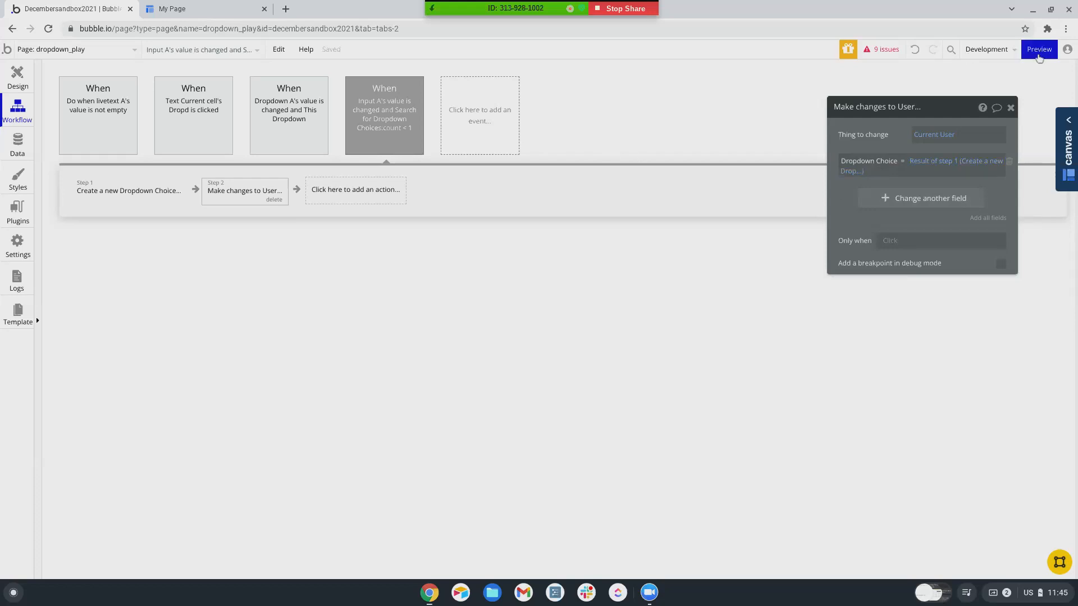
{"action": "left_click", "coordinate": [1036, 54]}
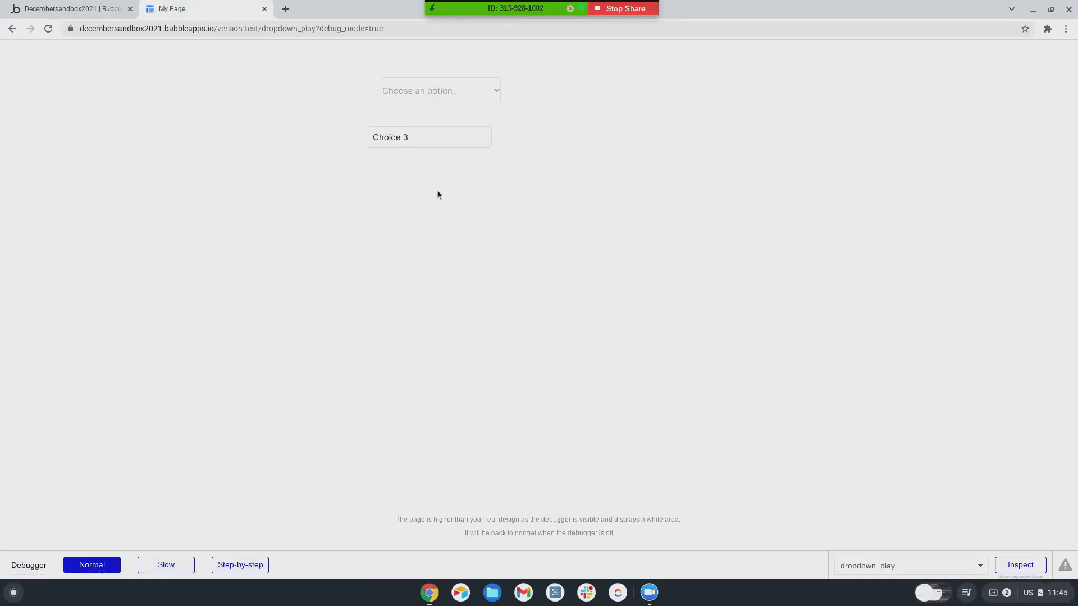
- Append '0' in the preview input to submit Choice 30 as a new tag
{"action": "left_click", "coordinate": [416, 138]}
{"action": "type", "text": "0"}
{"action": "key", "text": "Tab"}
- Check App data for the new Choice 30 Dropdown Choice, then return to Workflows
{"action": "left_click", "coordinate": [73, 9]}
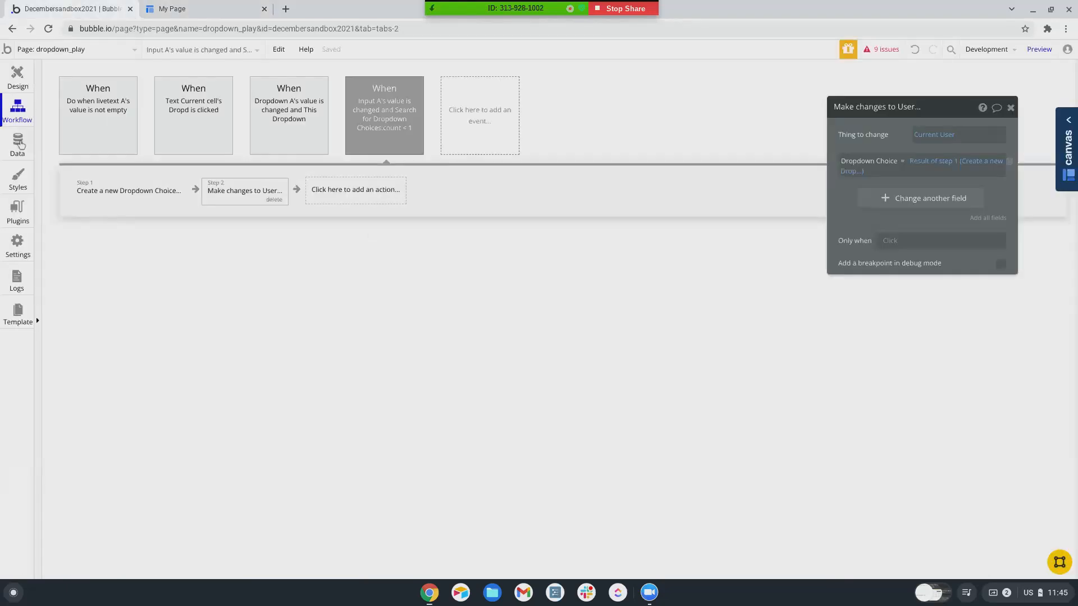
{"action": "left_click", "coordinate": [20, 143]}
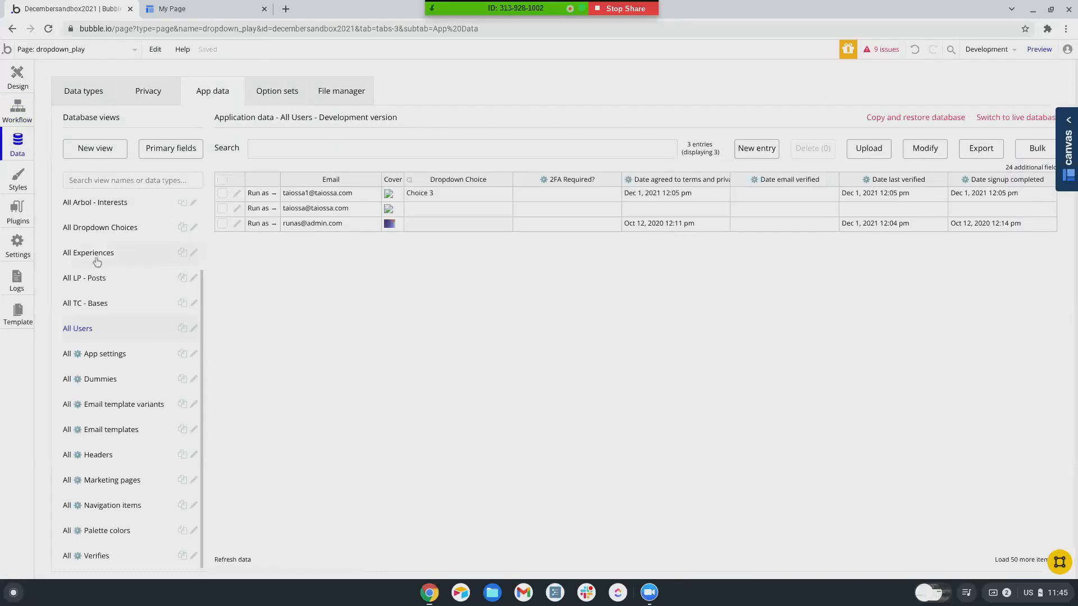
{"action": "left_click", "coordinate": [82, 234]}
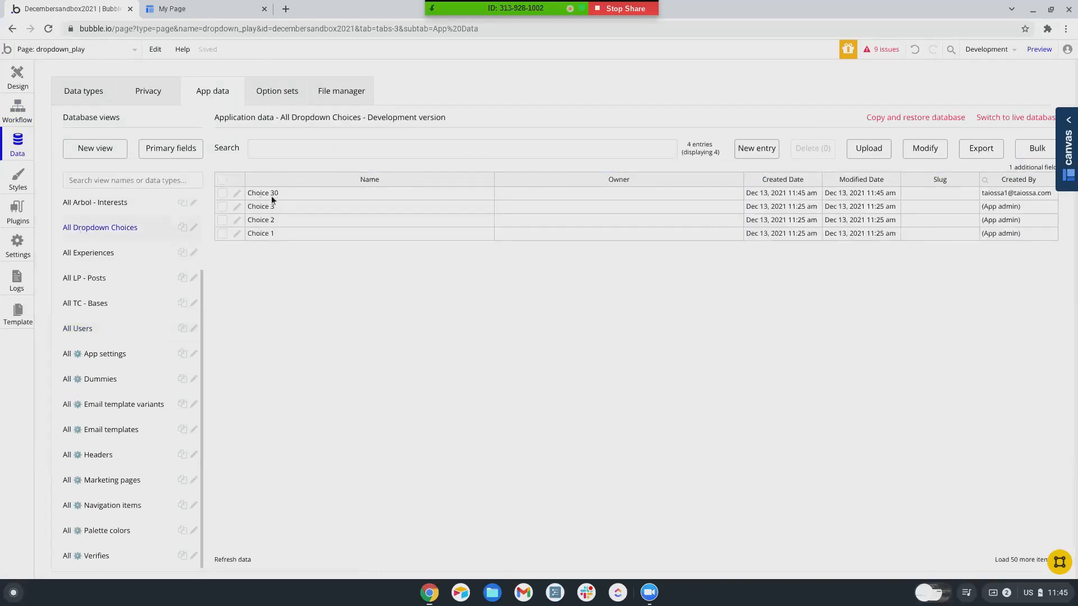
{"action": "left_click", "coordinate": [18, 111]}
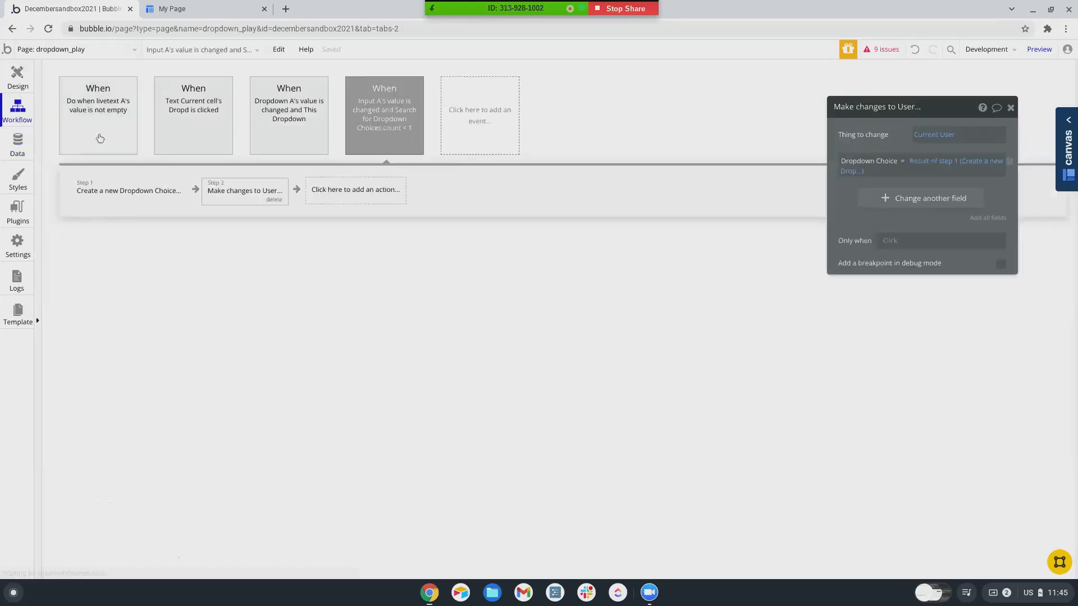
- Make the Create a new Dropdown Choice step also set Owner = Current User
{"action": "left_click", "coordinate": [133, 189]}
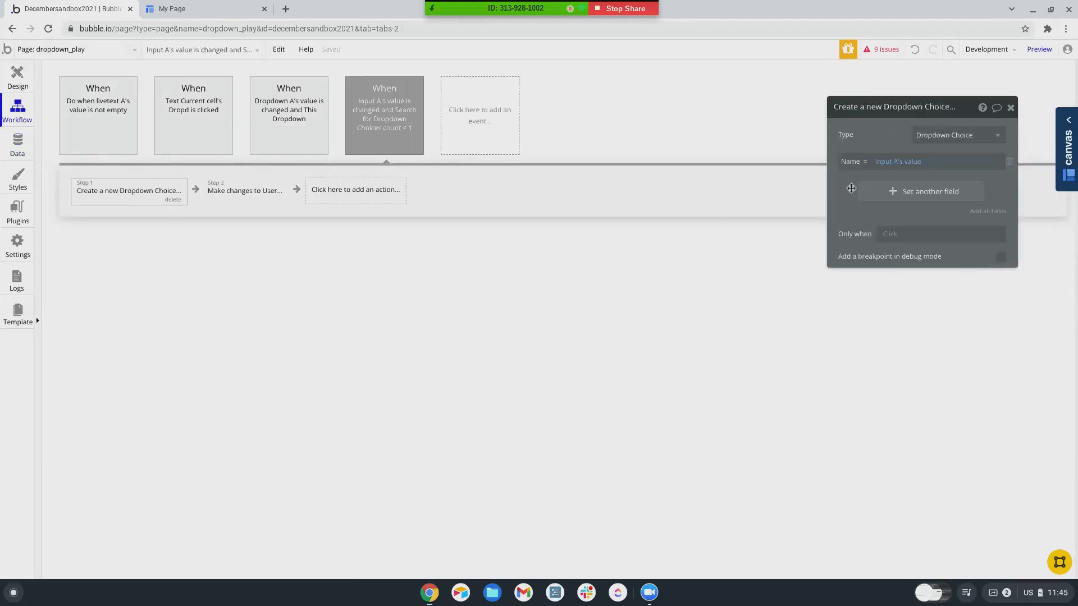
{"action": "left_click", "coordinate": [892, 191]}
{"action": "left_click", "coordinate": [864, 217]}
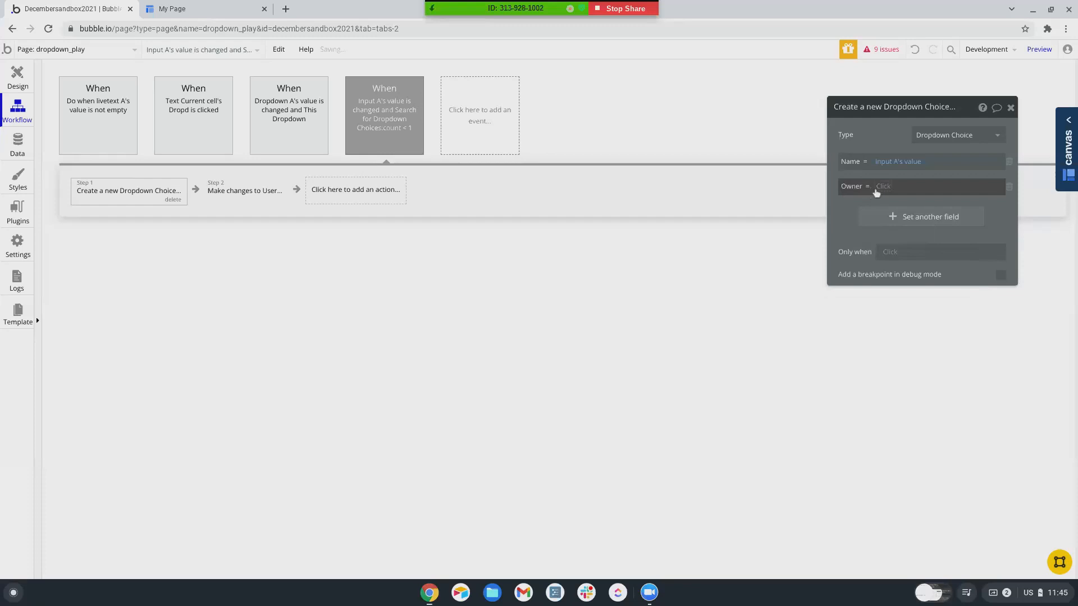
{"action": "left_click", "coordinate": [877, 193]}
{"action": "left_click", "coordinate": [898, 236]}
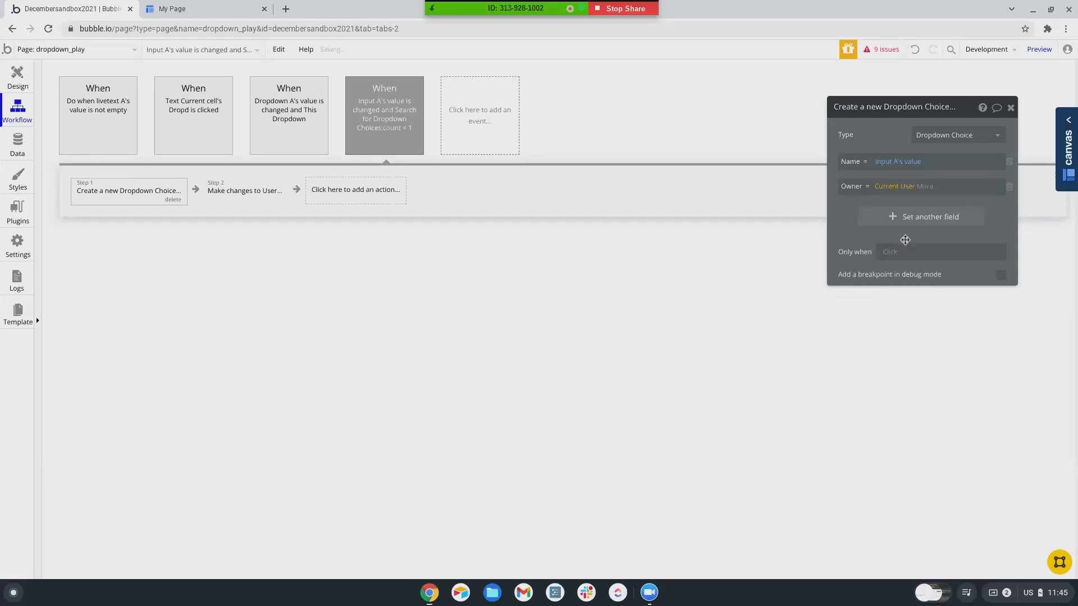
{"action": "left_click", "coordinate": [907, 200]}
- Delete the Choice 30 record from App data and switch to the preview
{"action": "left_click", "coordinate": [18, 155]}
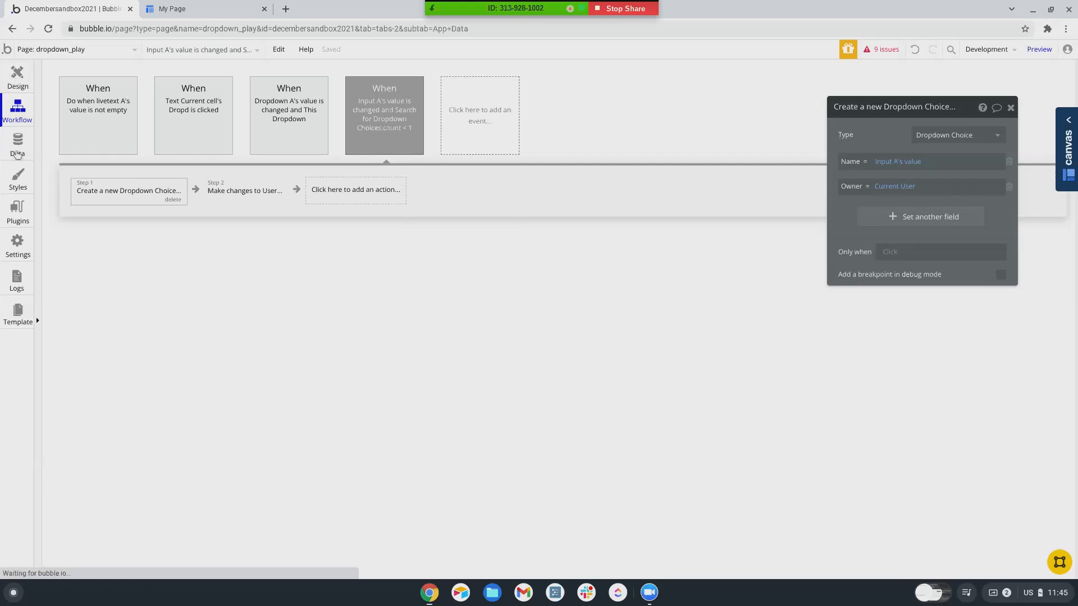
{"action": "left_click", "coordinate": [222, 193]}
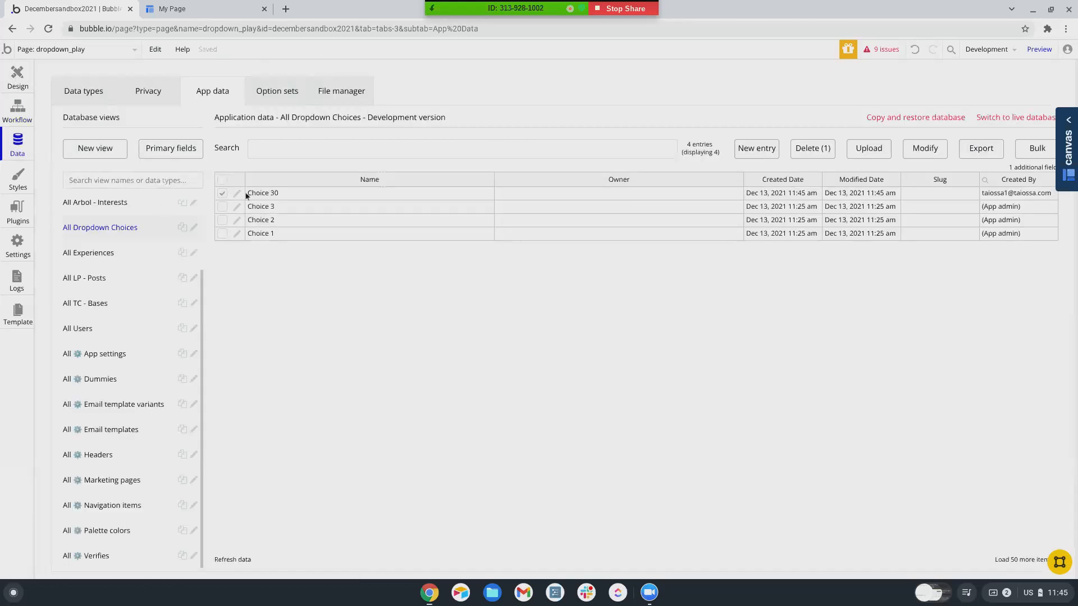
{"action": "left_click", "coordinate": [814, 157]}
{"action": "left_click", "coordinate": [532, 169]}
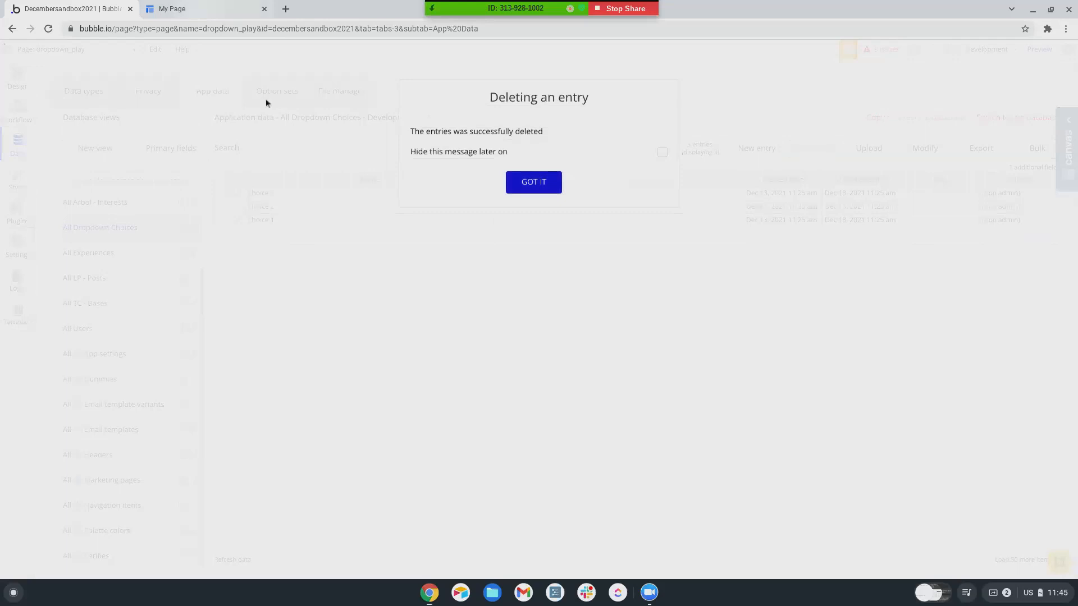
{"action": "left_click", "coordinate": [519, 178]}
{"action": "left_click", "coordinate": [188, 9]}
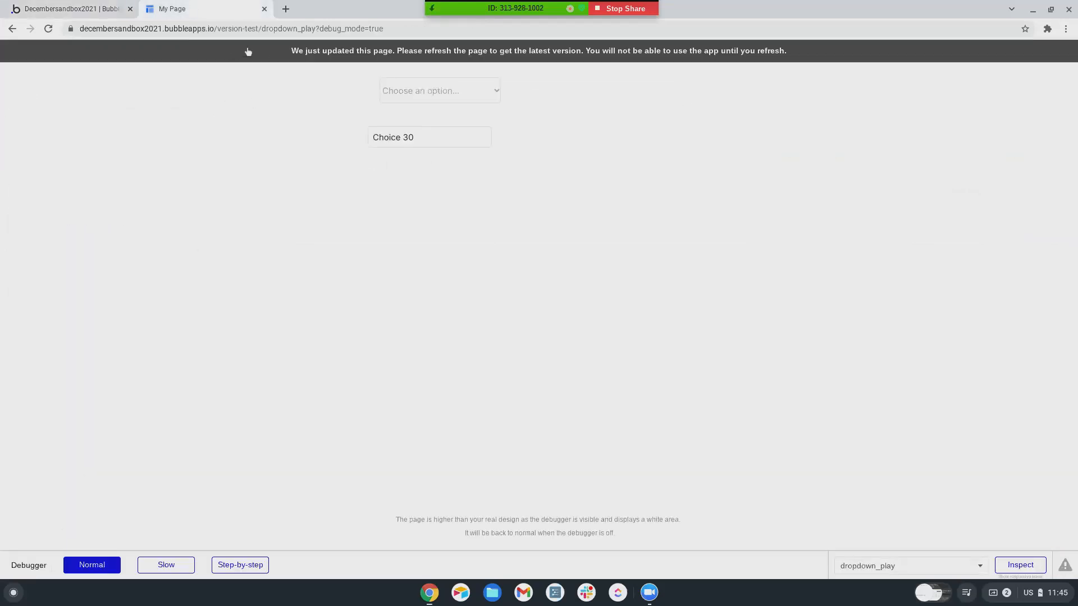
- Reload the preview, enter 'choic' in the tag input, then open the editor's Plugins tab
{"action": "left_click", "coordinate": [299, 50]}
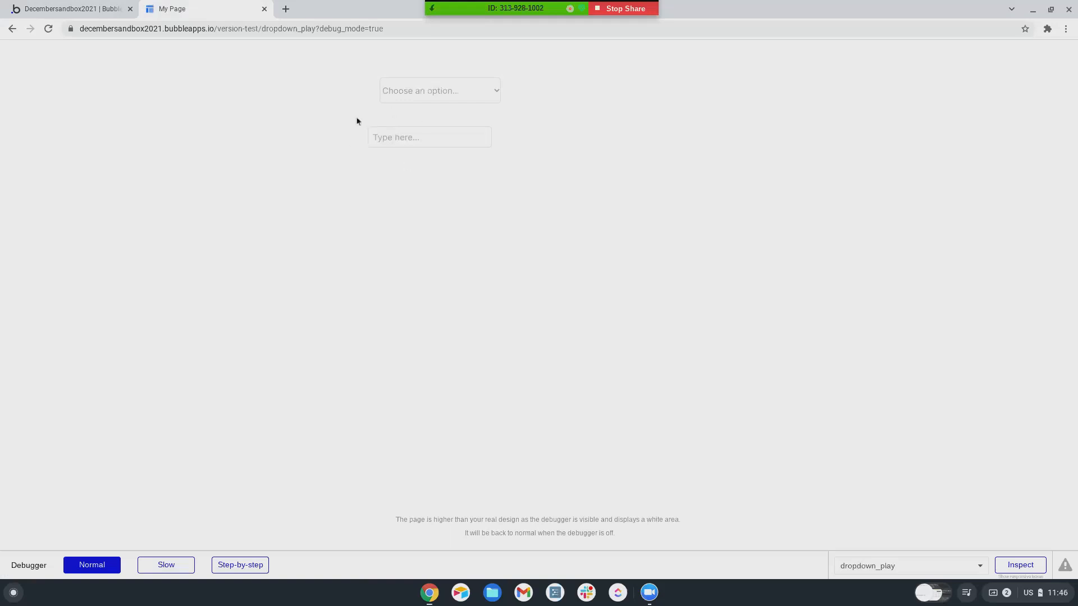
{"action": "left_click", "coordinate": [393, 138]}
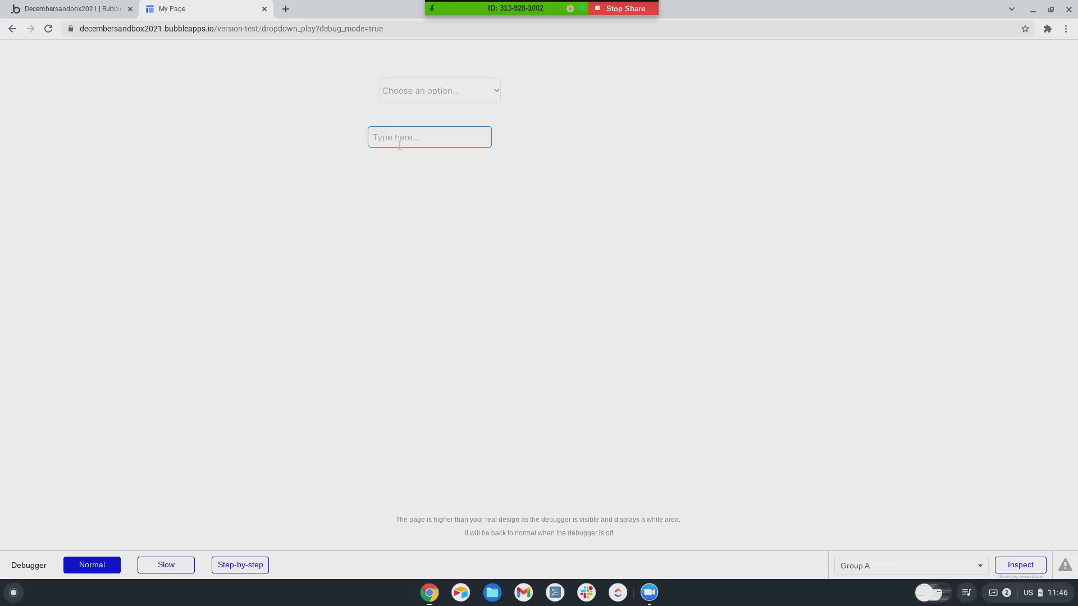
{"action": "type", "text": "choic"}
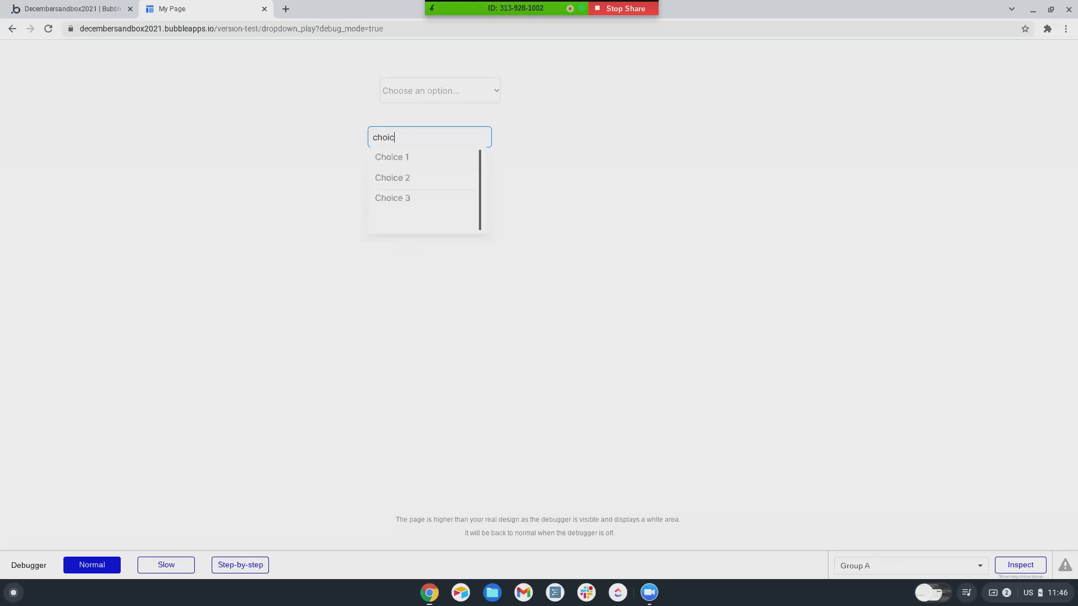
{"action": "left_click", "coordinate": [404, 201]}
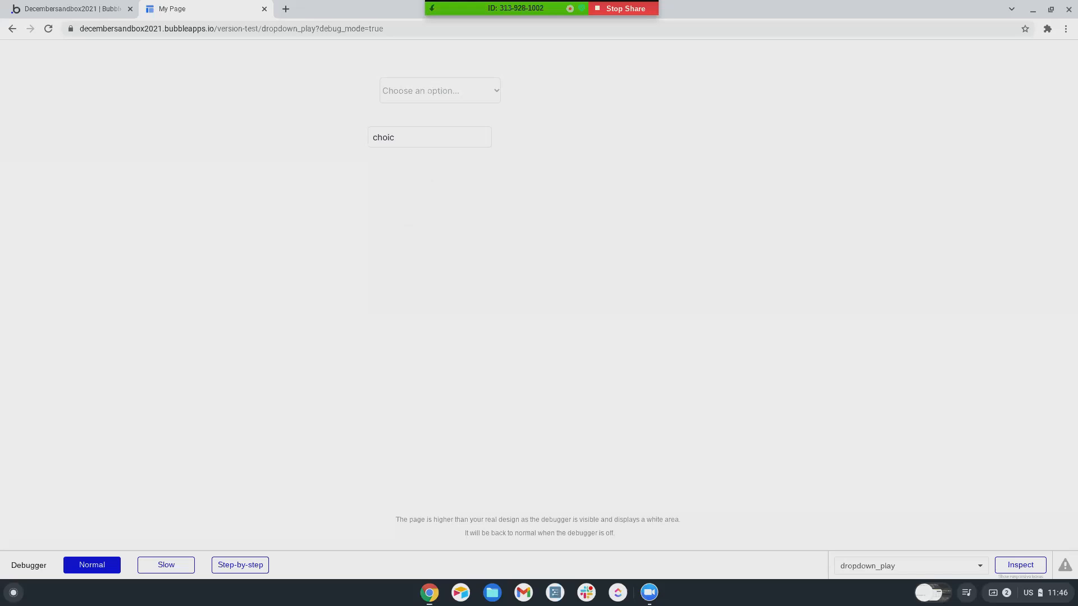
{"action": "left_click", "coordinate": [66, 10]}
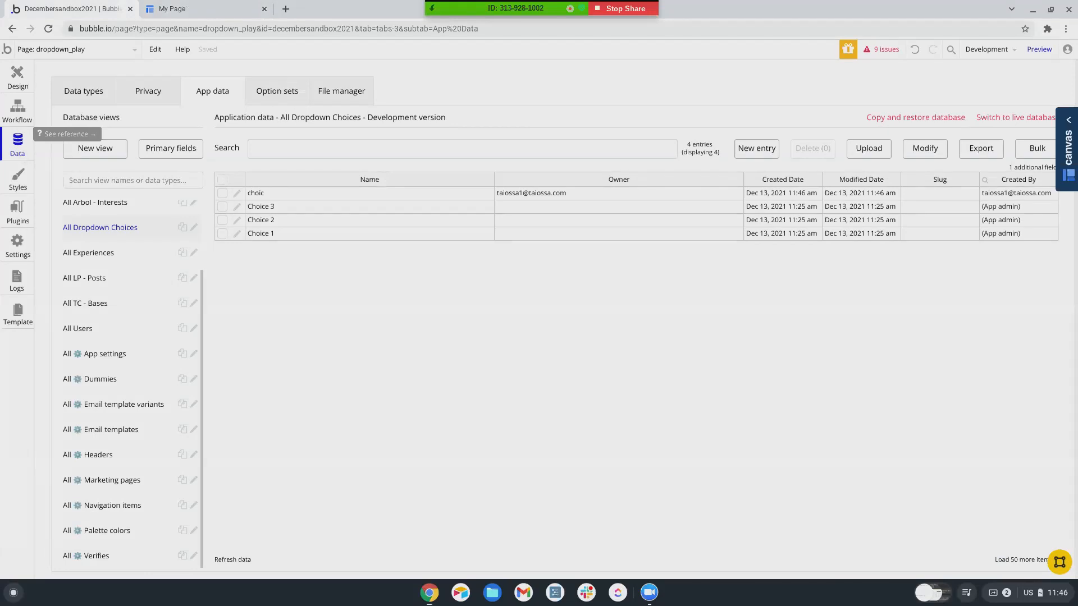
{"action": "left_click", "coordinate": [17, 212]}
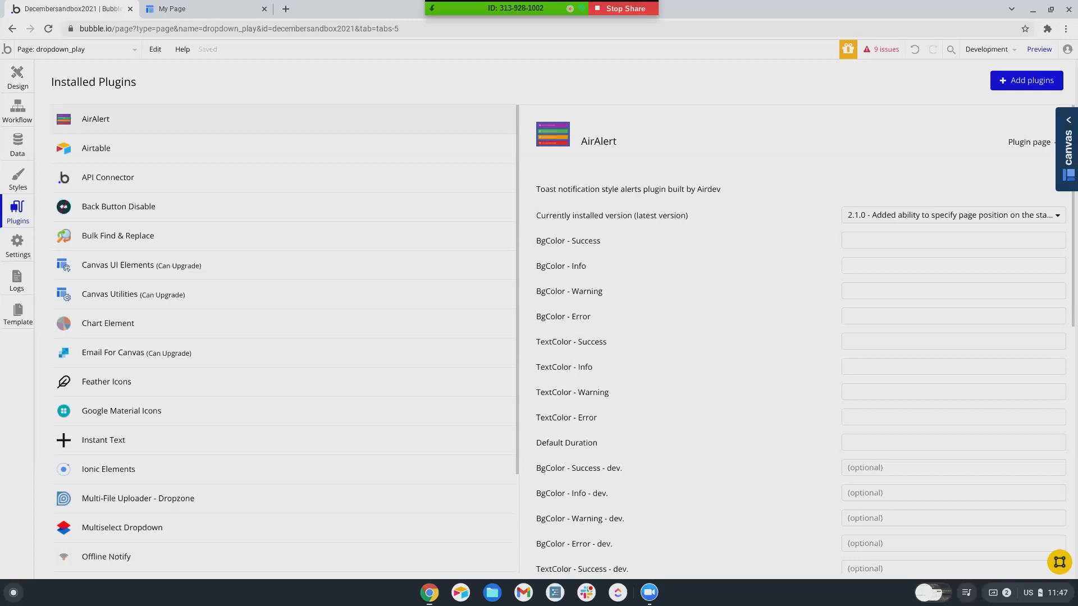
- Search the plugin catalogue for 'mouse' and close it without installing anything
{"action": "left_click", "coordinate": [1026, 80]}
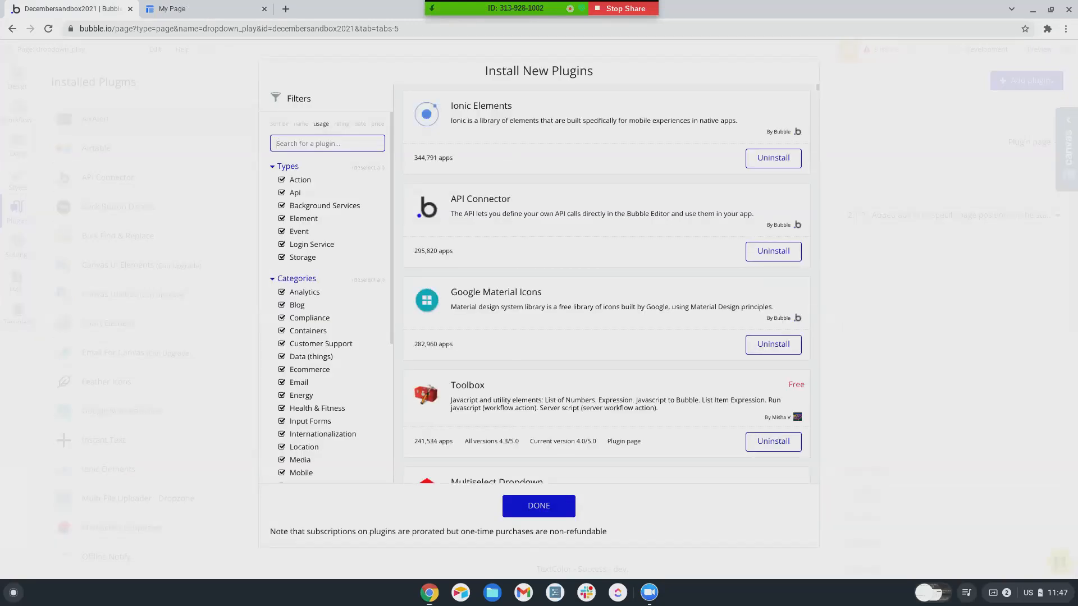
{"action": "type", "text": "mouse"}
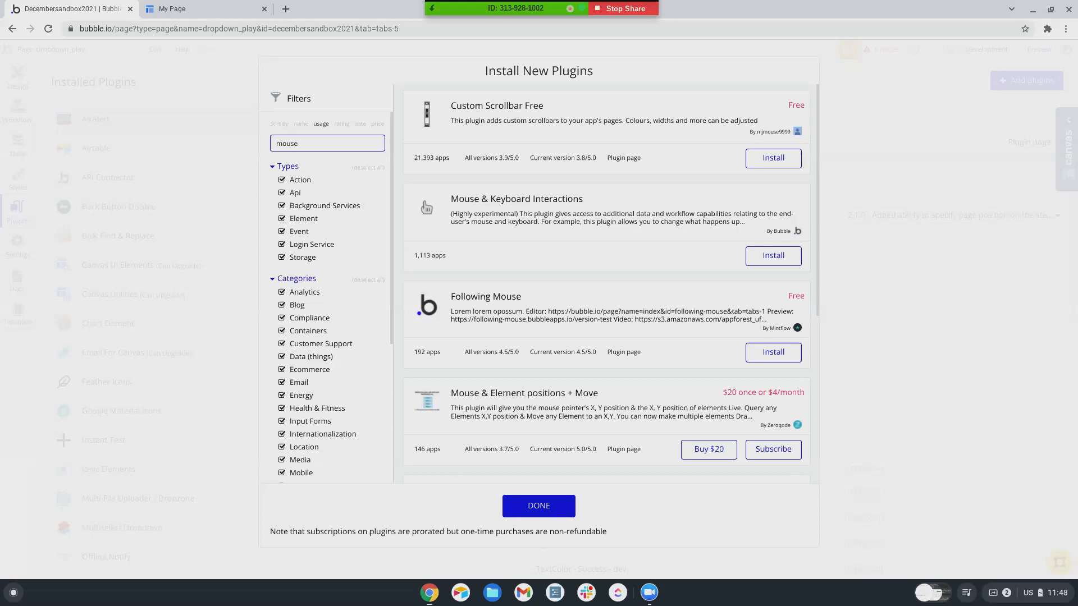
{"action": "left_click", "coordinate": [538, 505]}
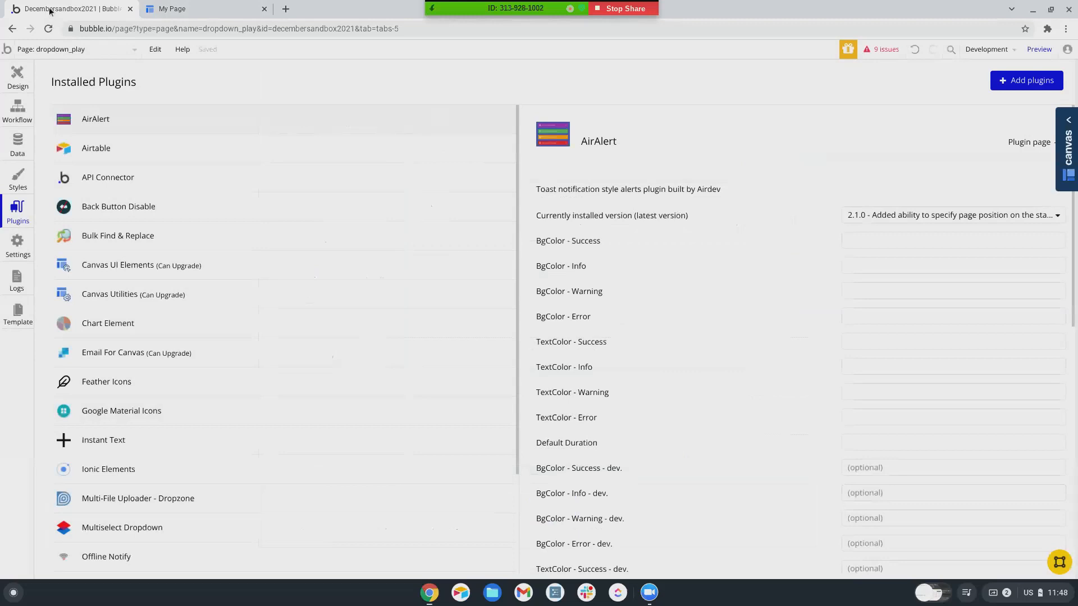
- Check the 'choic' input in the preview, then return to the editor's Design tab
{"action": "left_click", "coordinate": [174, 9]}
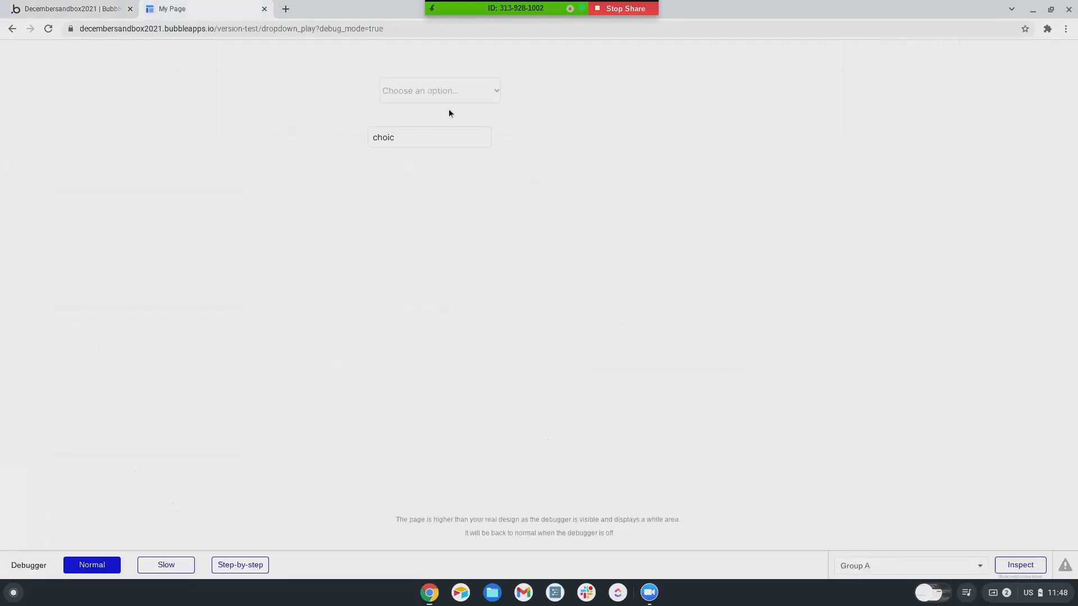
{"action": "left_click", "coordinate": [401, 139]}
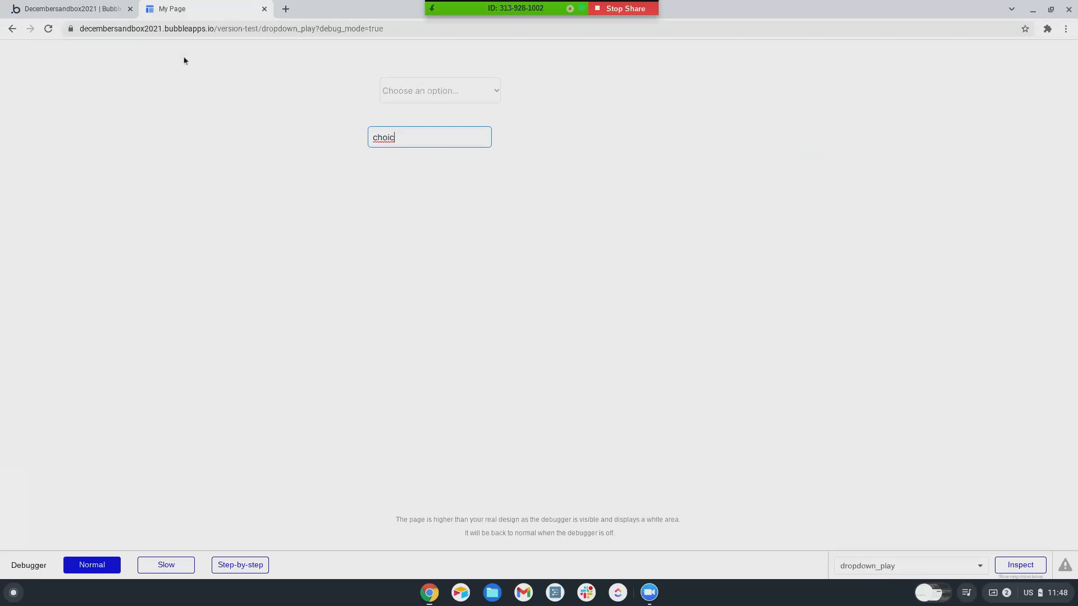
{"action": "left_click", "coordinate": [65, 9]}
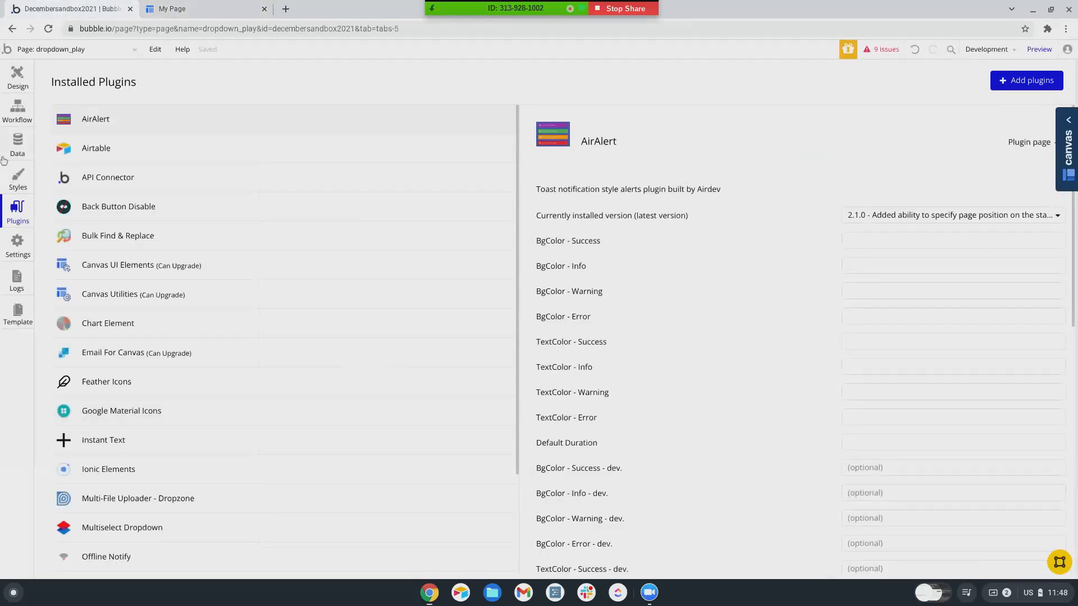
{"action": "left_click", "coordinate": [18, 84]}
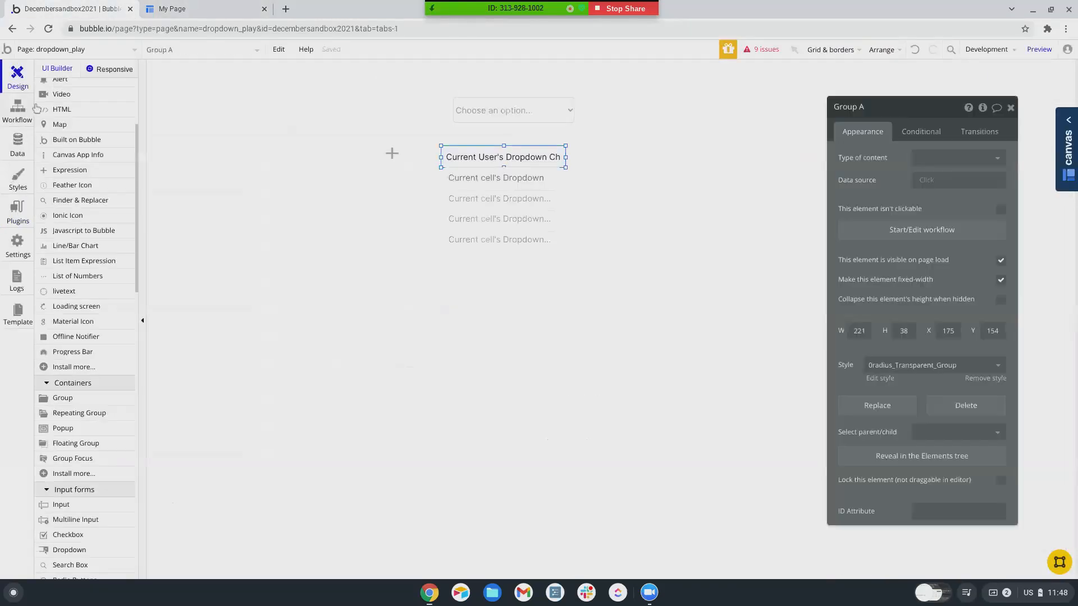
- Draw an fa-angle-down icon at the right end of the current user's dropdown text
{"action": "left_click", "coordinate": [62, 161]}
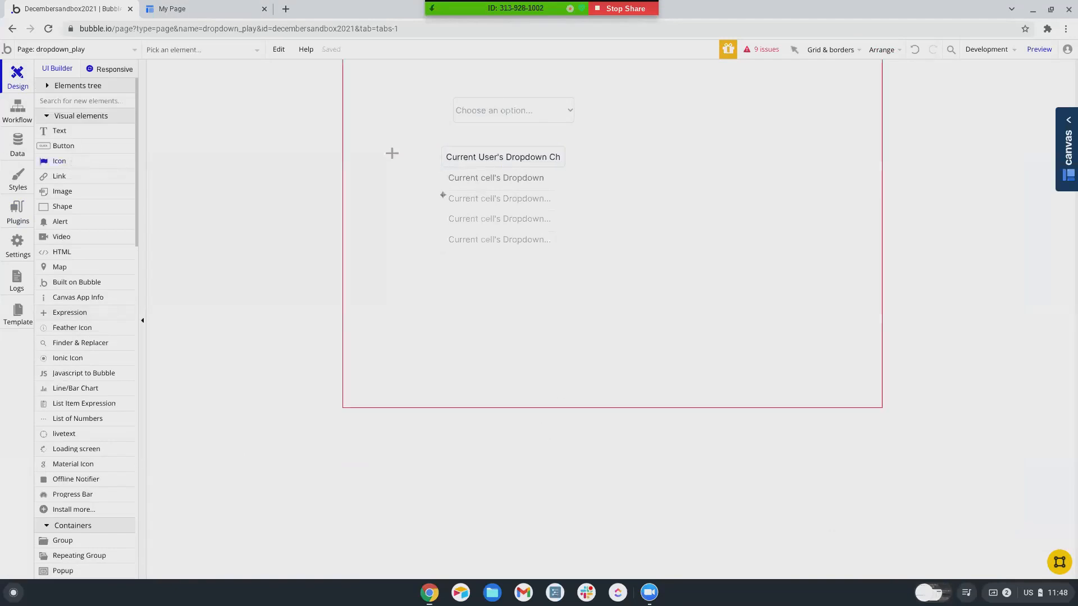
{"action": "left_click_drag", "start_coordinate": [546, 152], "coordinate": [558, 162]}
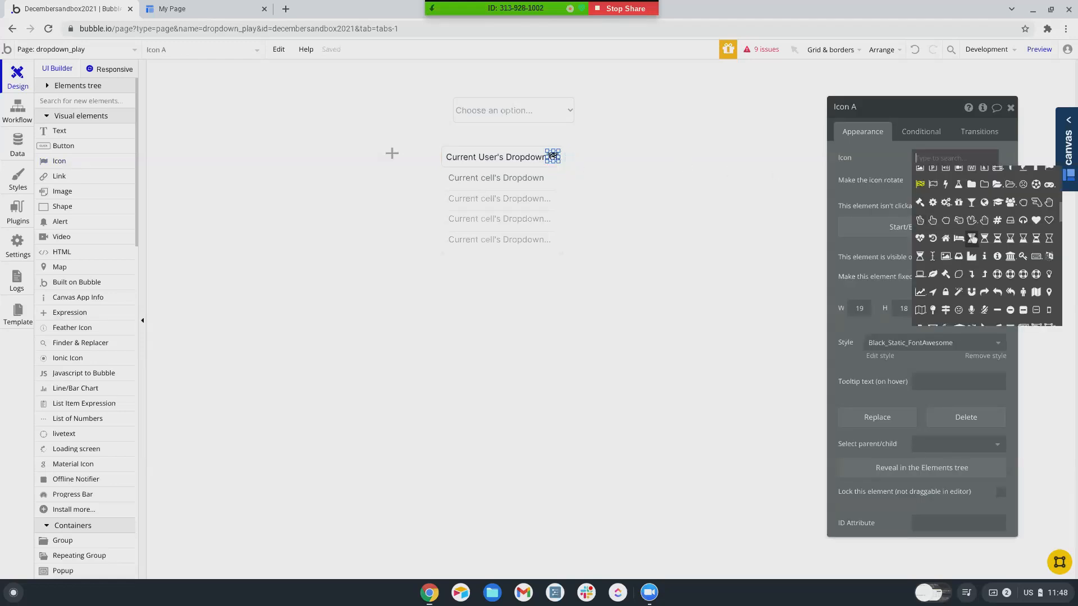
{"action": "type", "text": "down"}
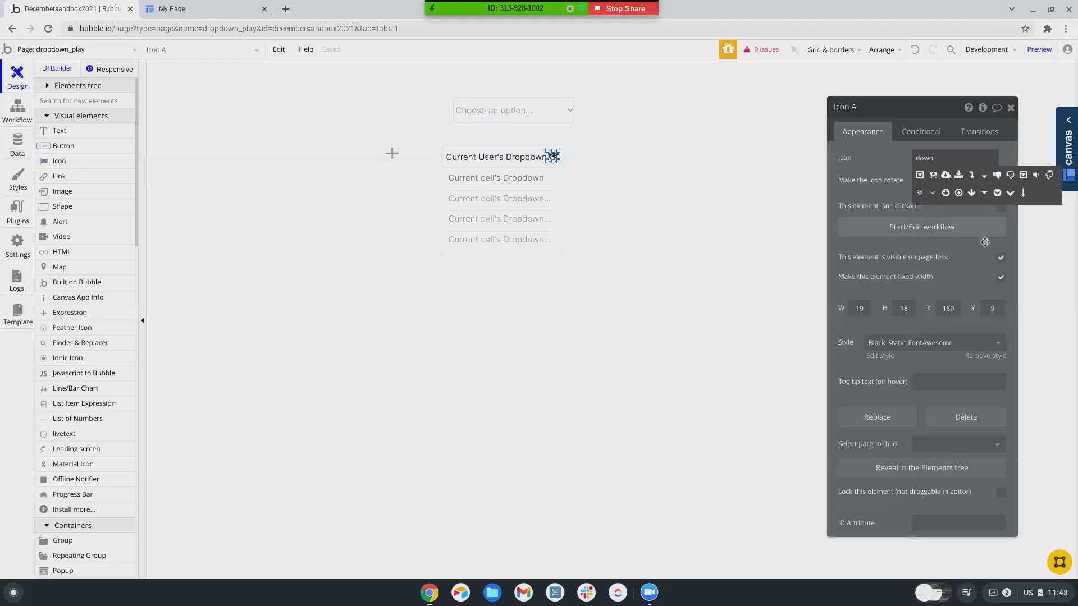
{"action": "left_click", "coordinate": [933, 192]}
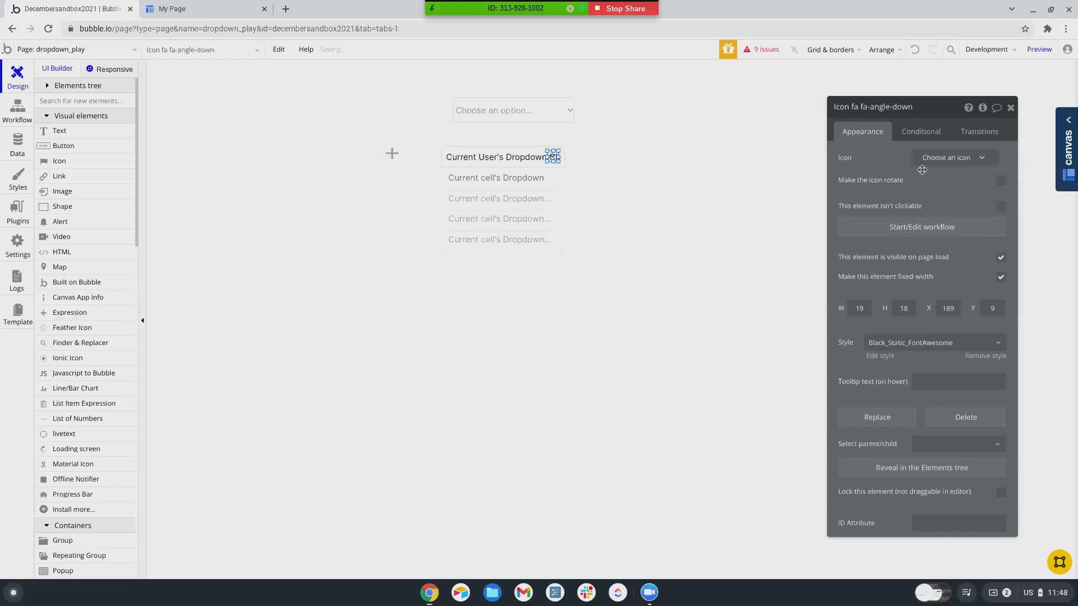
- Wrap the angle-down icon in its own group, Group B, and show its click workflow
{"action": "right_click", "coordinate": [554, 157]}
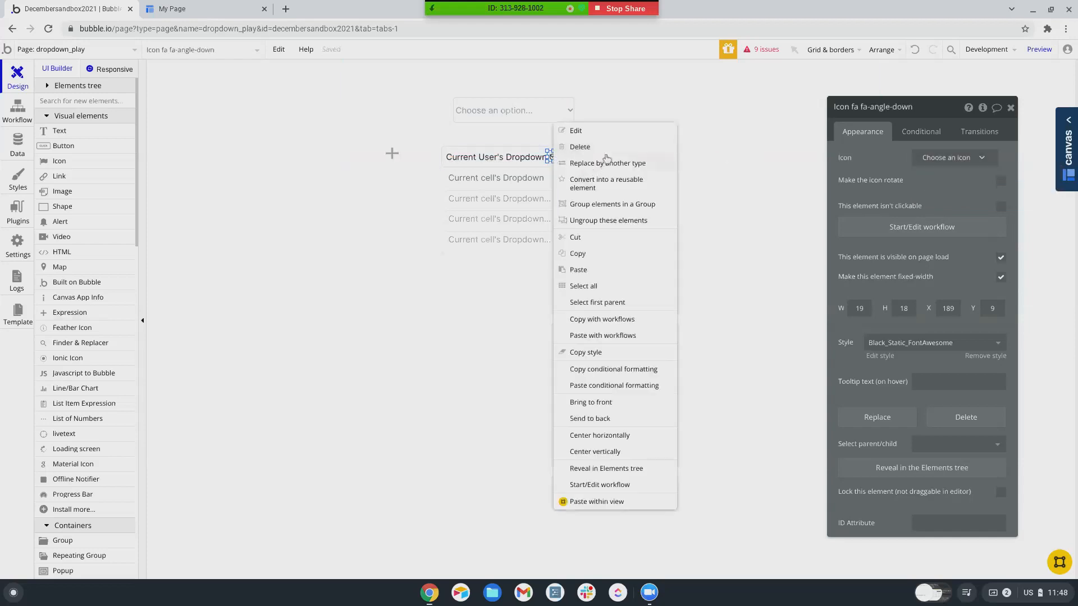
{"action": "left_click", "coordinate": [592, 214]}
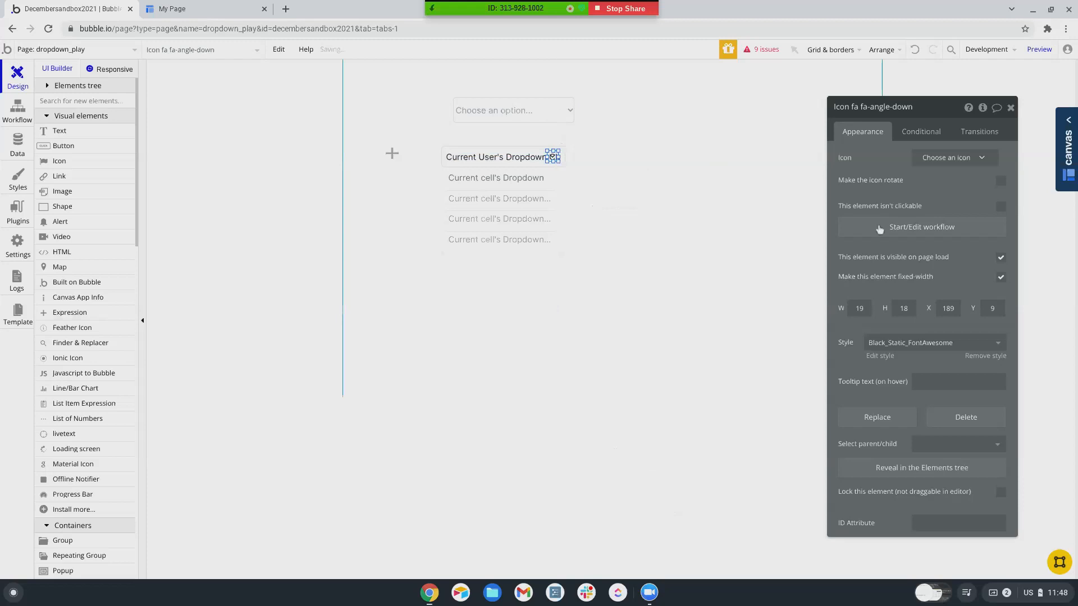
{"action": "left_click", "coordinate": [943, 235]}
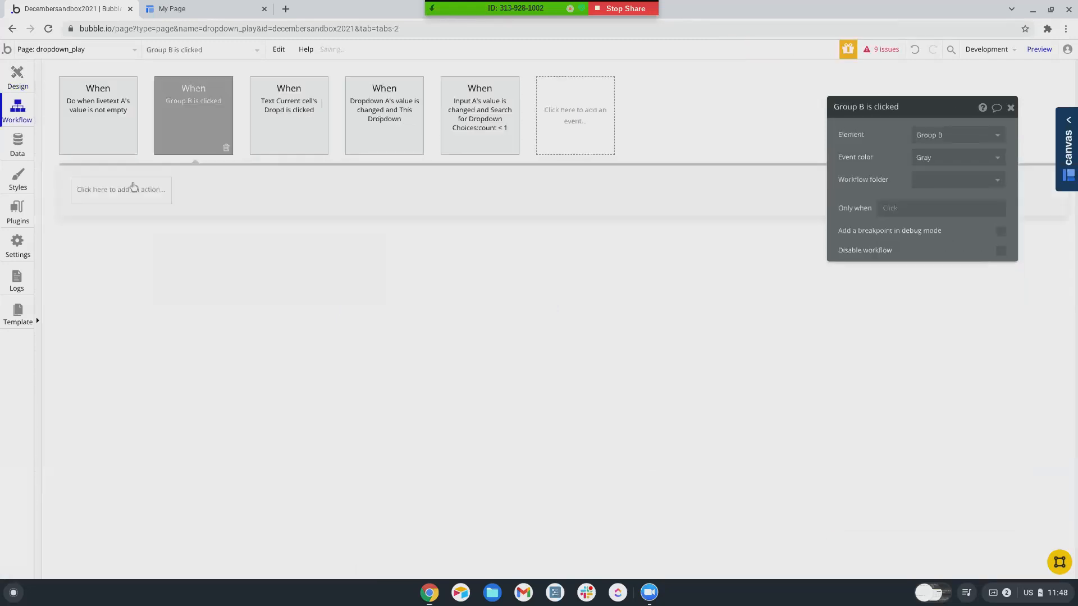
- Add a 'Show an element' action for GroupFocus A to Group B's click, then preview the page
{"action": "left_click", "coordinate": [116, 193]}
{"action": "mouse_move", "coordinate": [121, 343]}
{"action": "left_click", "coordinate": [184, 245]}
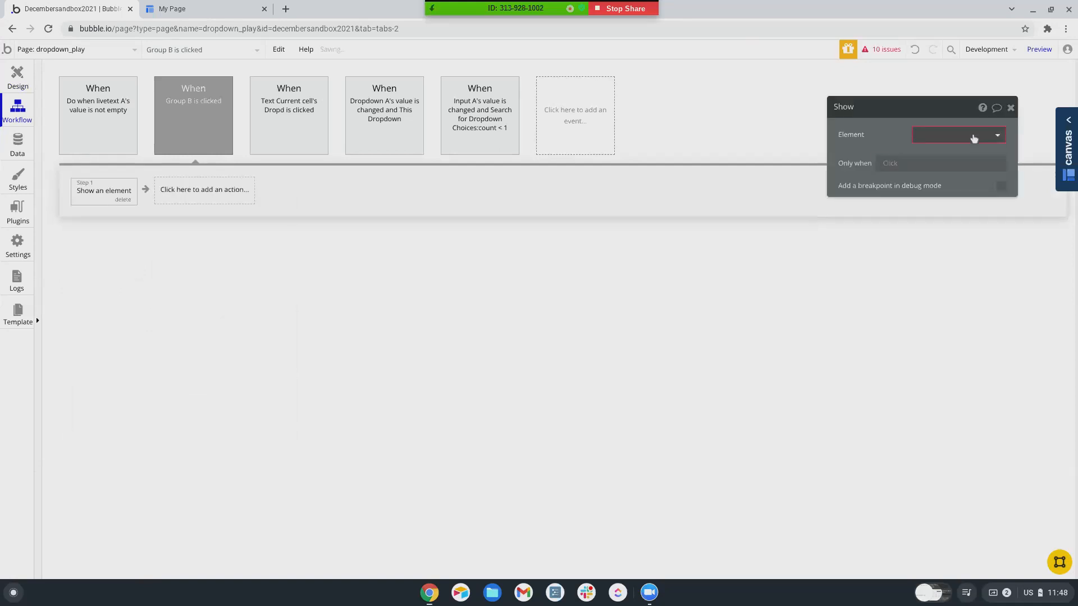
{"action": "left_click", "coordinate": [974, 136]}
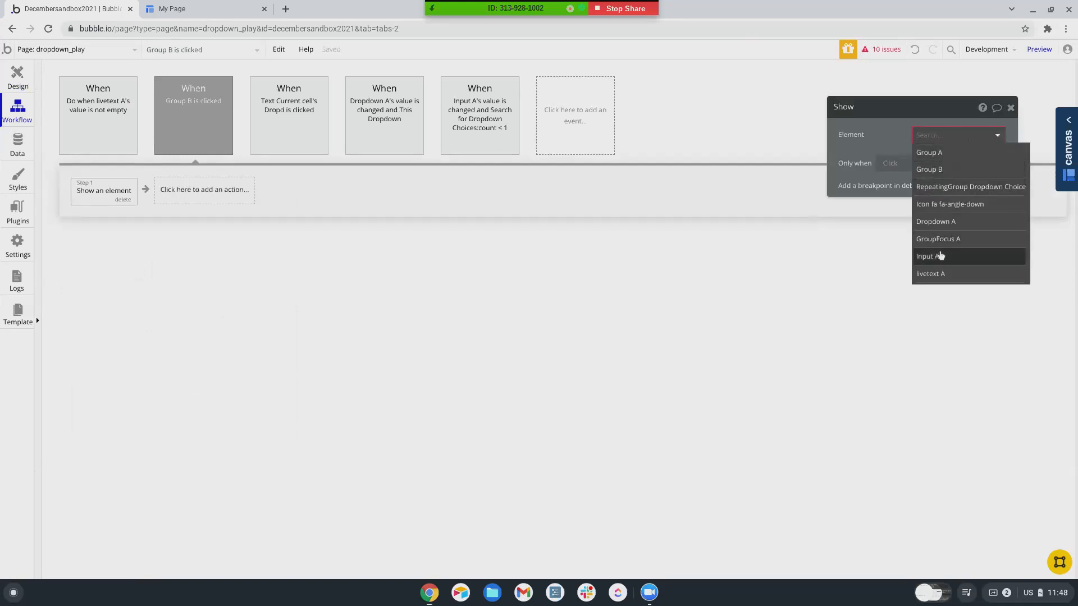
{"action": "left_click", "coordinate": [938, 238]}
{"action": "left_click", "coordinate": [1040, 56]}
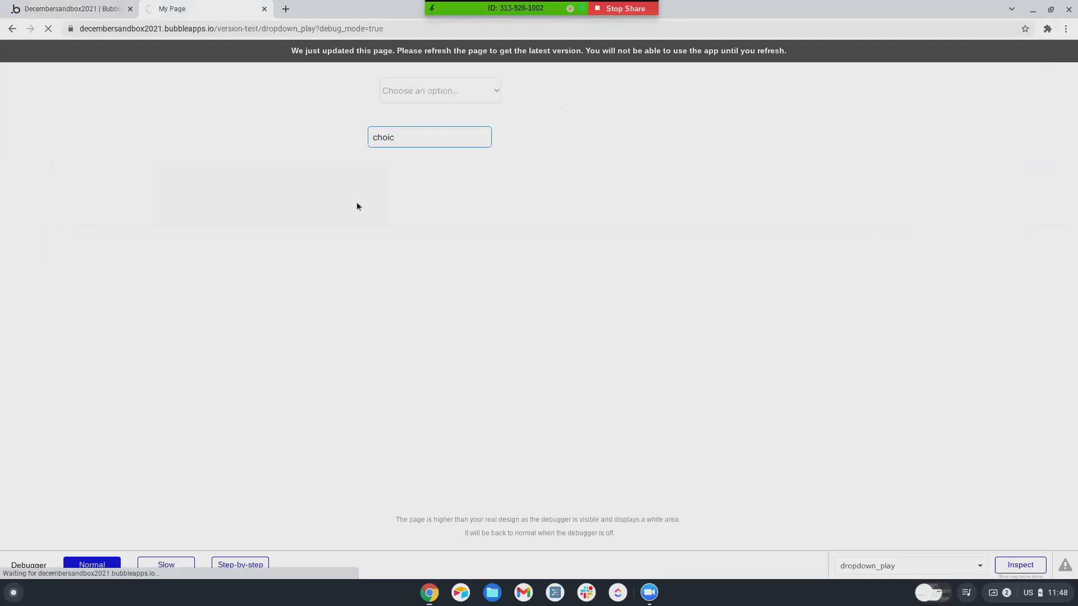
- Select Choice 2 from the preview's tag dropdown
{"action": "left_click", "coordinate": [479, 139]}
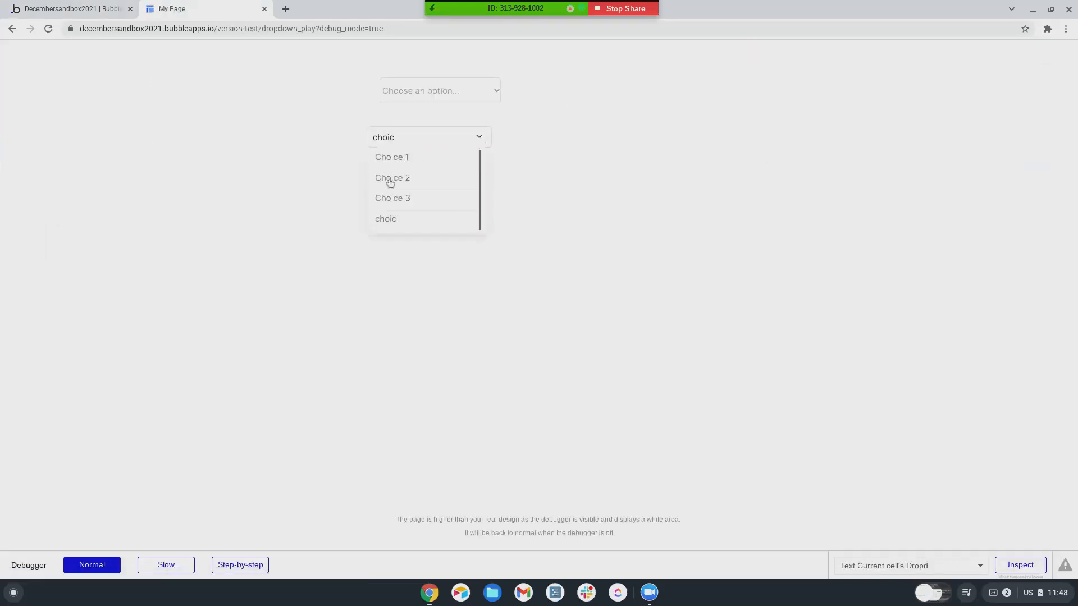
{"action": "left_click", "coordinate": [390, 178]}
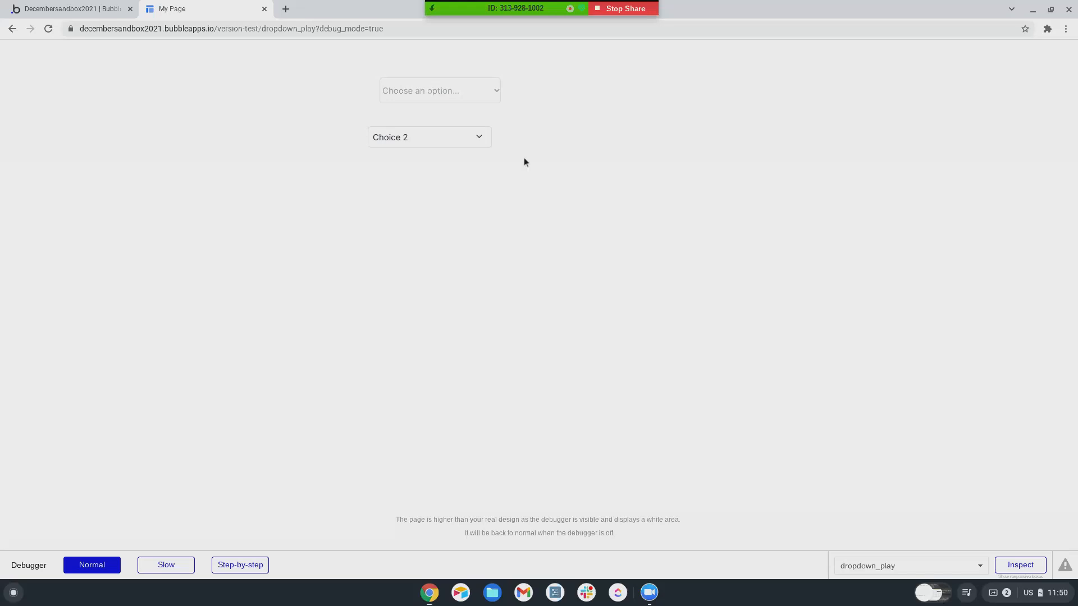
- Switch the dropdown to Choice 3, then type 'I want another choice' as a new entry
{"action": "left_click", "coordinate": [480, 140]}
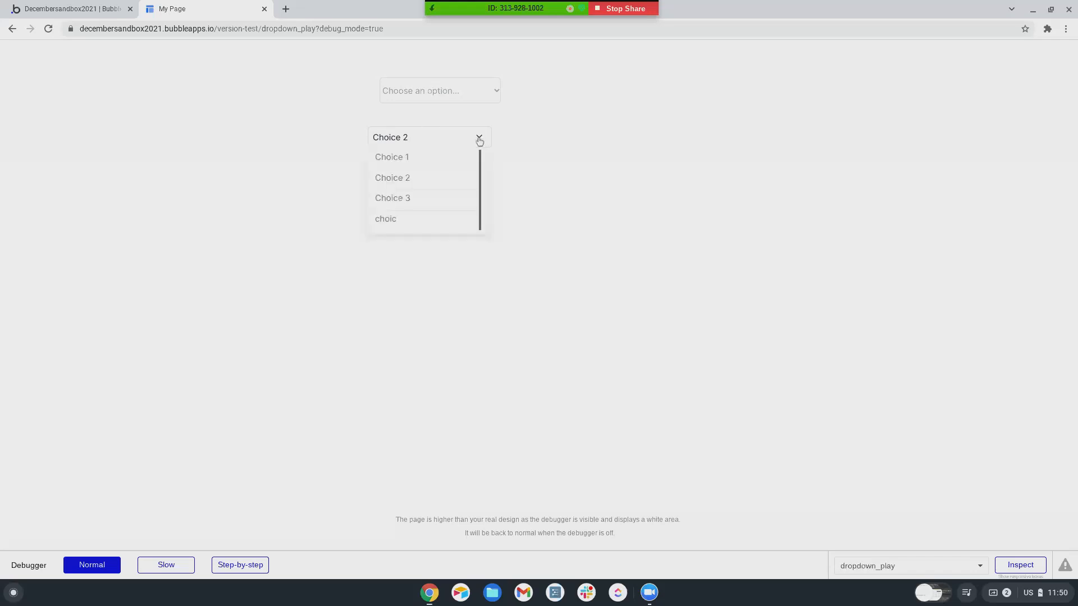
{"action": "left_click", "coordinate": [393, 198]}
{"action": "left_click", "coordinate": [410, 142]}
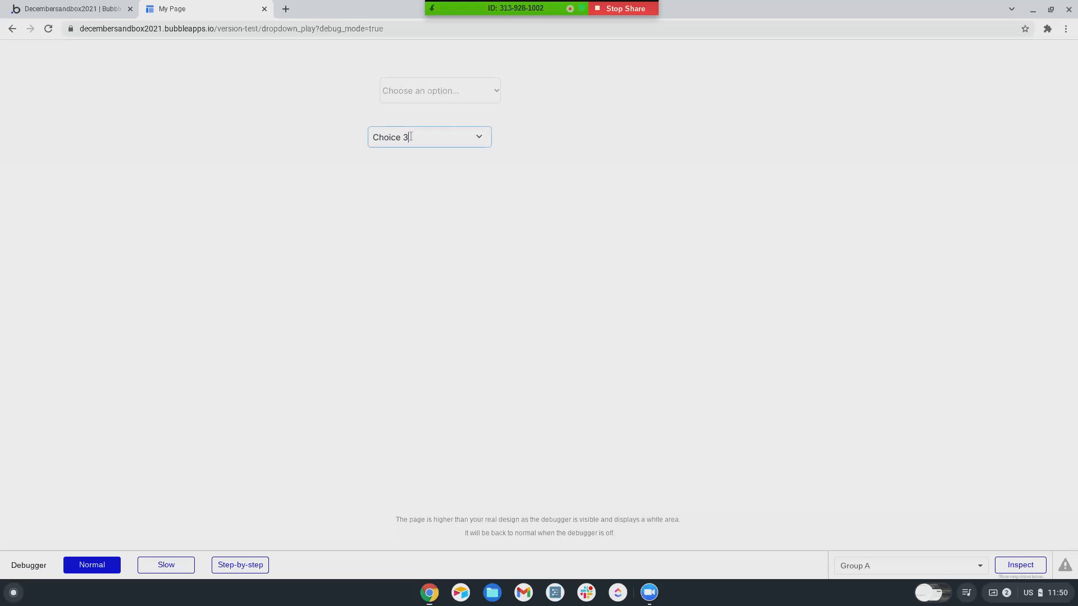
{"action": "type", "text": "I want another choice"}
{"action": "key", "text": "Return"}
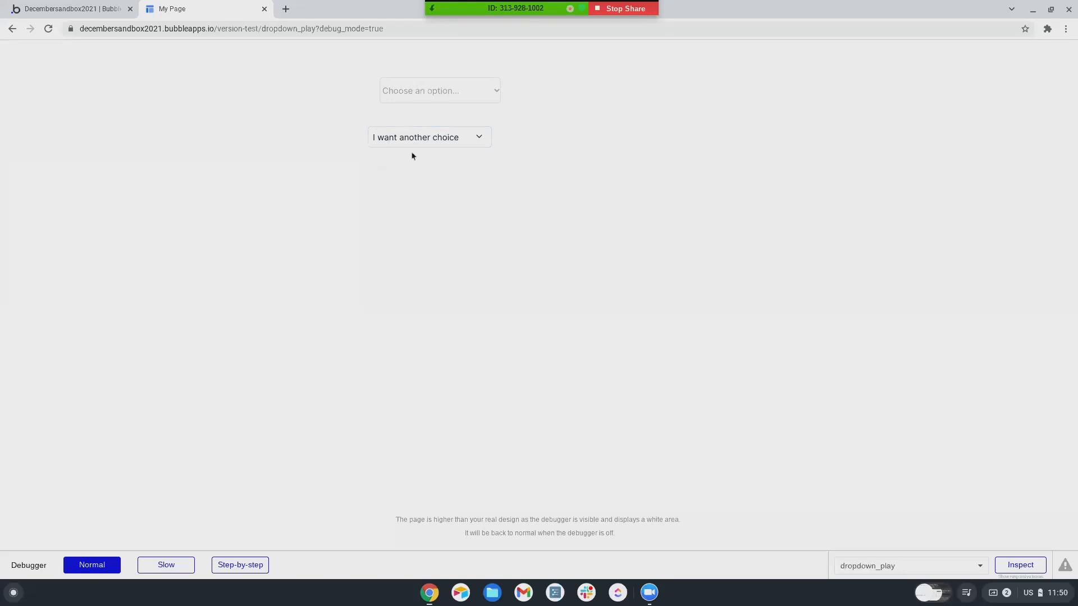
- Confirm the new Dropdown Choice record in App data and find it in the preview dropdown
{"action": "left_click", "coordinate": [480, 138]}
{"action": "left_click", "coordinate": [414, 186]}
{"action": "left_click", "coordinate": [101, 11]}
{"action": "left_click", "coordinate": [18, 143]}
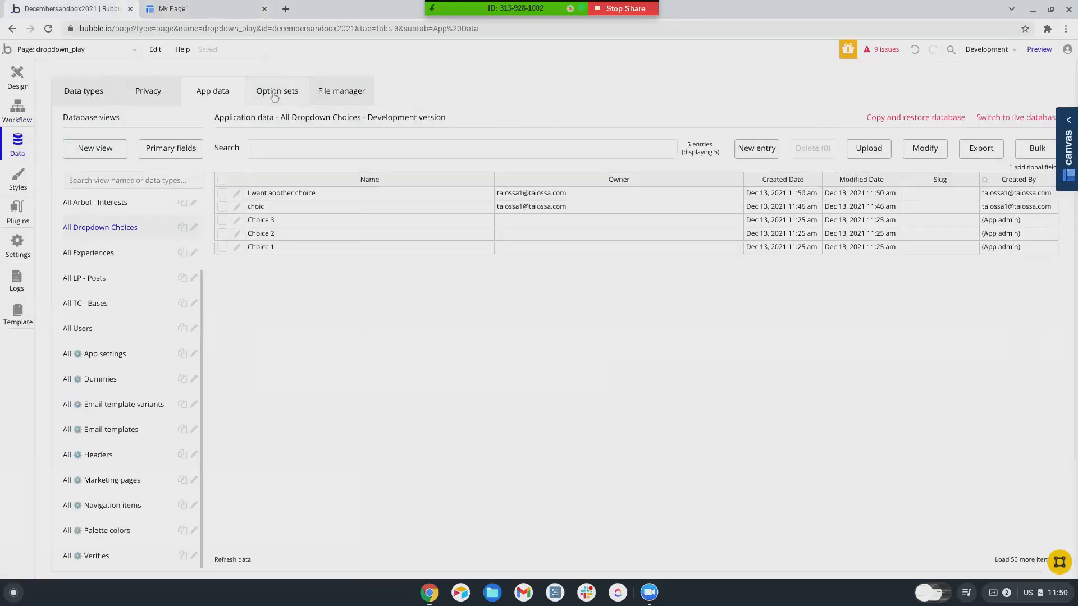
{"action": "left_click", "coordinate": [212, 14]}
{"action": "left_click", "coordinate": [480, 138]}
{"action": "scroll", "coordinate": [433, 185], "scroll_direction": "down", "scroll_amount": 2}
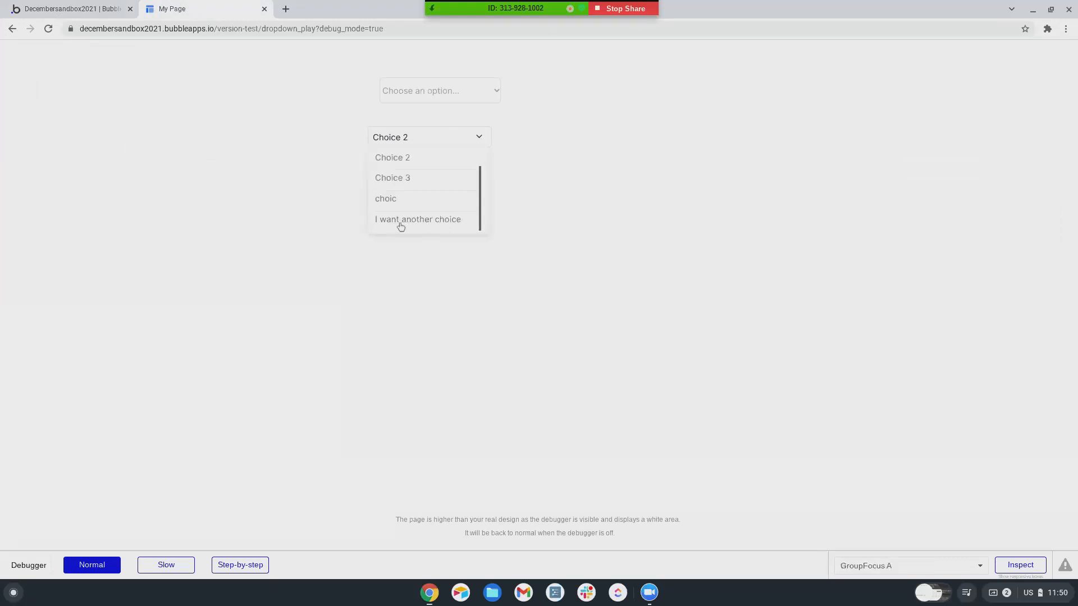
- Scroll through the dropdown's option list, then close it
{"action": "scroll", "coordinate": [418, 193], "scroll_direction": "up", "scroll_amount": 2}
{"action": "scroll", "coordinate": [420, 199], "scroll_direction": "down", "scroll_amount": 2}
{"action": "scroll", "coordinate": [418, 202], "scroll_direction": "up", "scroll_amount": 2}
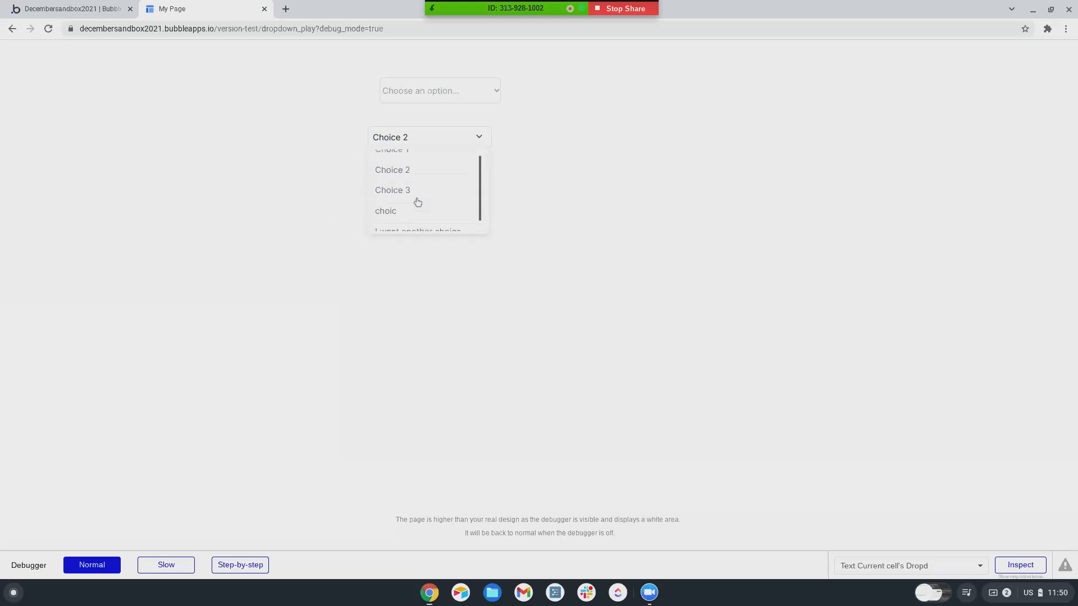
{"action": "scroll", "coordinate": [418, 202], "scroll_direction": "down", "scroll_amount": 2}
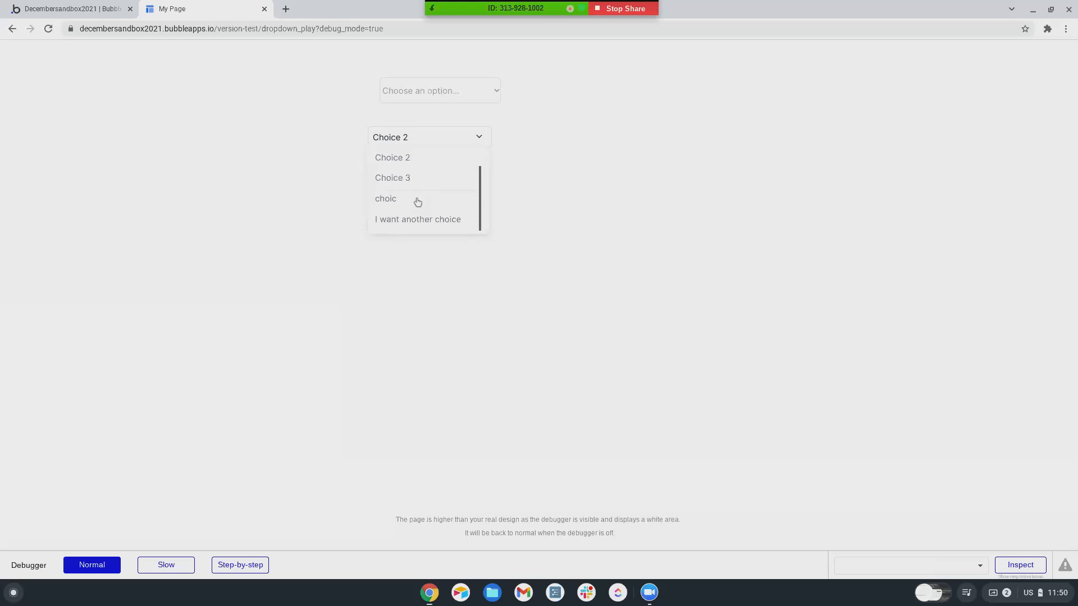
{"action": "left_click", "coordinate": [628, 228]}
{"action": "left_click", "coordinate": [299, 65]}
{"action": "left_click", "coordinate": [571, 140]}
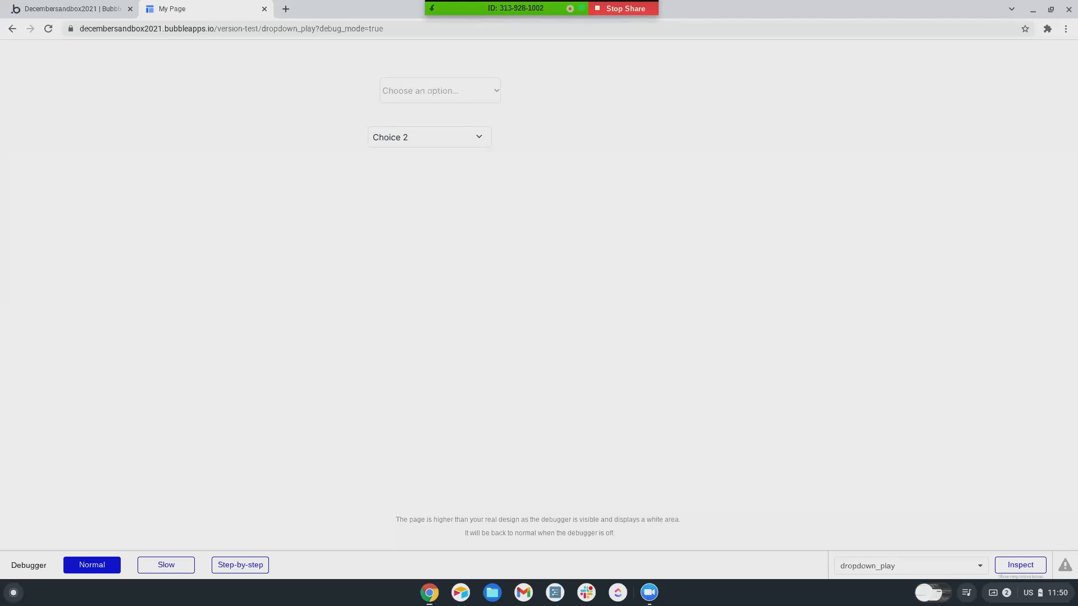
- Reopen the dropdown and select its Choice 2 text, then return to the editor's Design canvas
{"action": "left_click", "coordinate": [479, 138]}
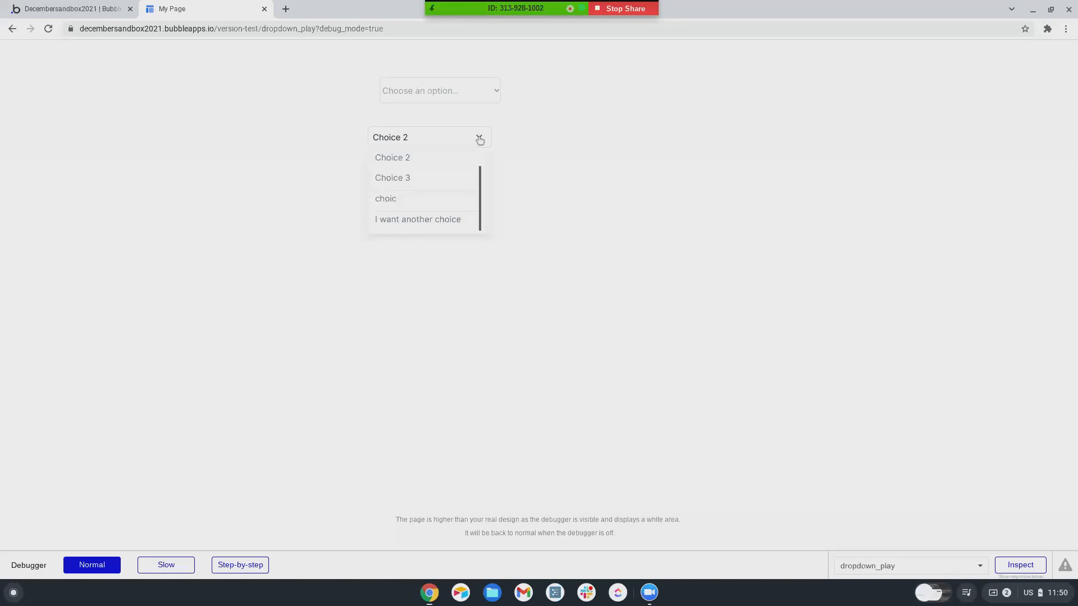
{"action": "left_click", "coordinate": [415, 138]}
{"action": "left_click_drag", "start_coordinate": [416, 138], "coordinate": [365, 139]}
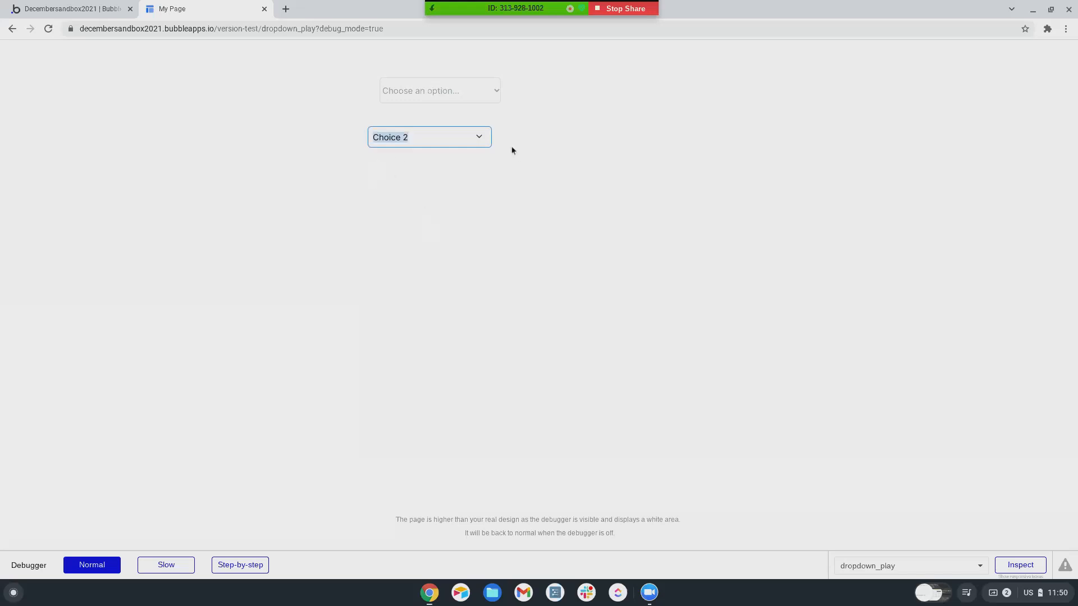
{"action": "left_click", "coordinate": [479, 137]}
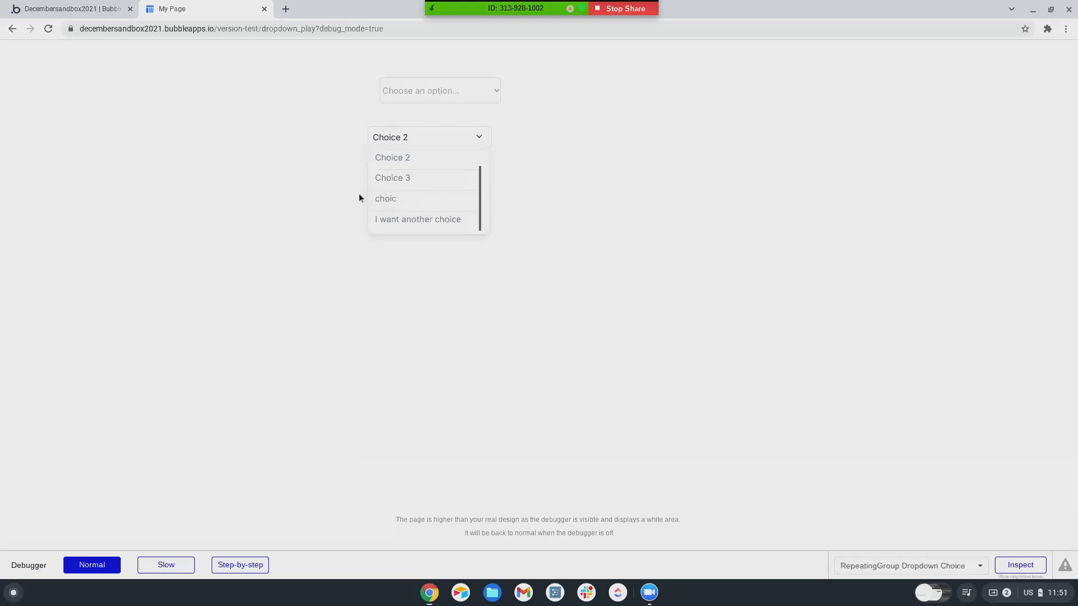
{"action": "left_click", "coordinate": [35, 16]}
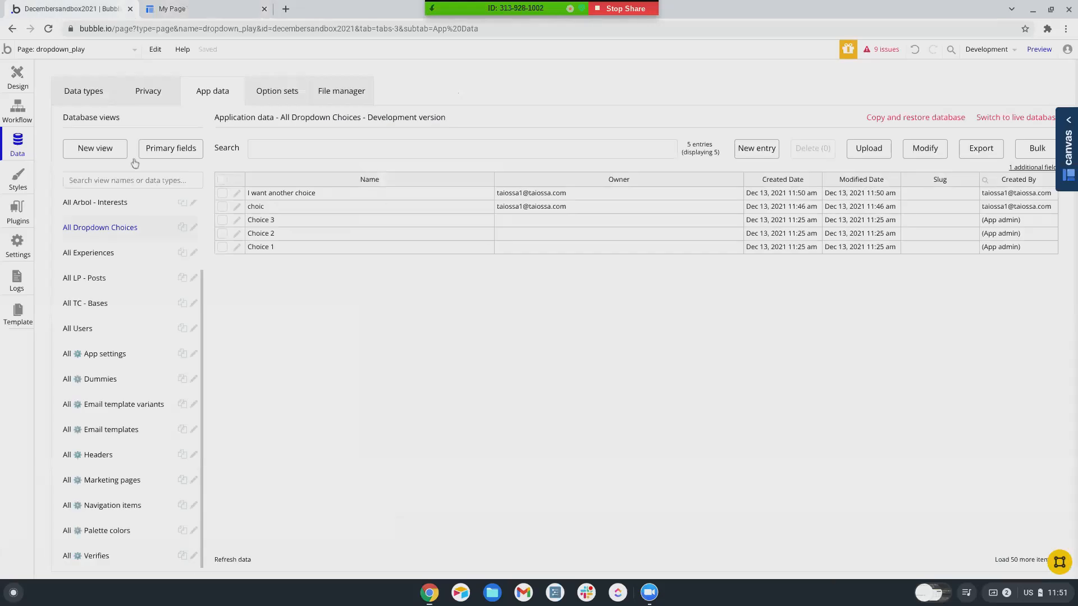
{"action": "left_click", "coordinate": [17, 77]}
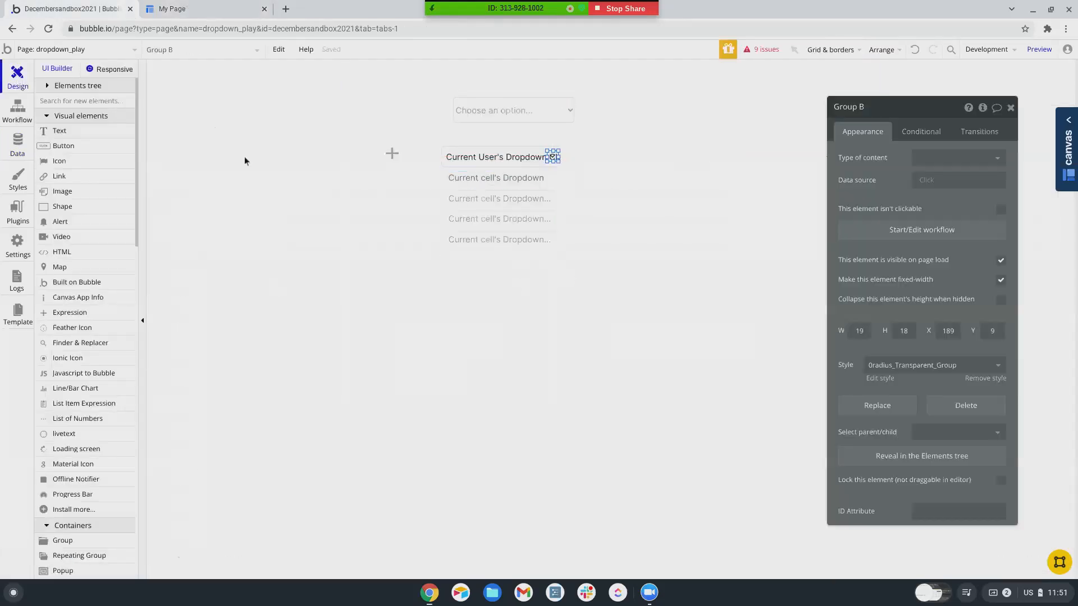
- Draw an fa-close icon beside the Current cell's Dropdown text in the repeating list
{"action": "scroll", "coordinate": [69, 240], "scroll_direction": "down", "scroll_amount": 1}
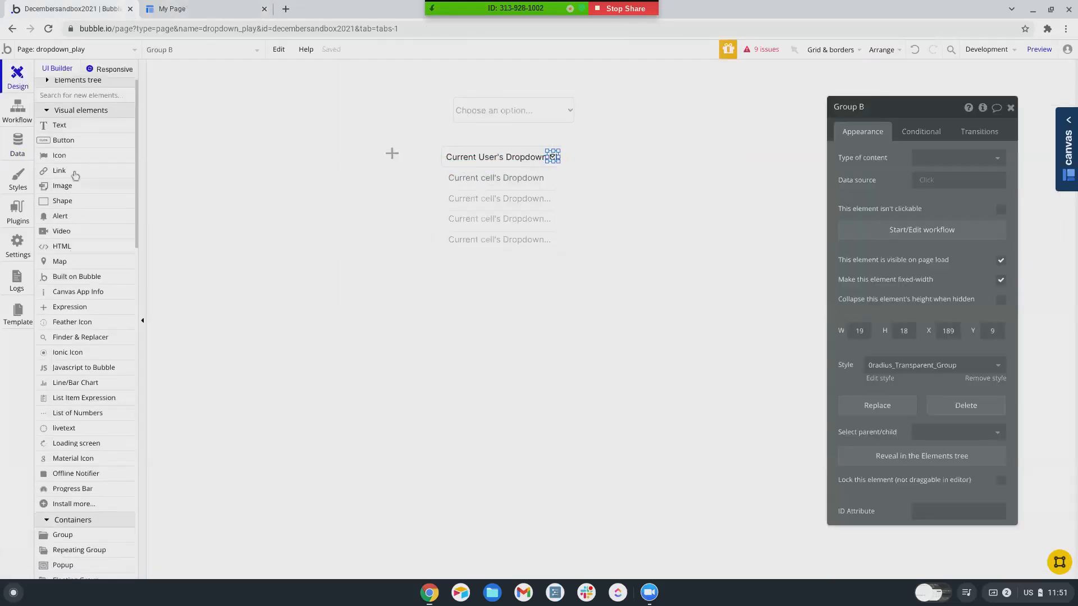
{"action": "left_click", "coordinate": [73, 160]}
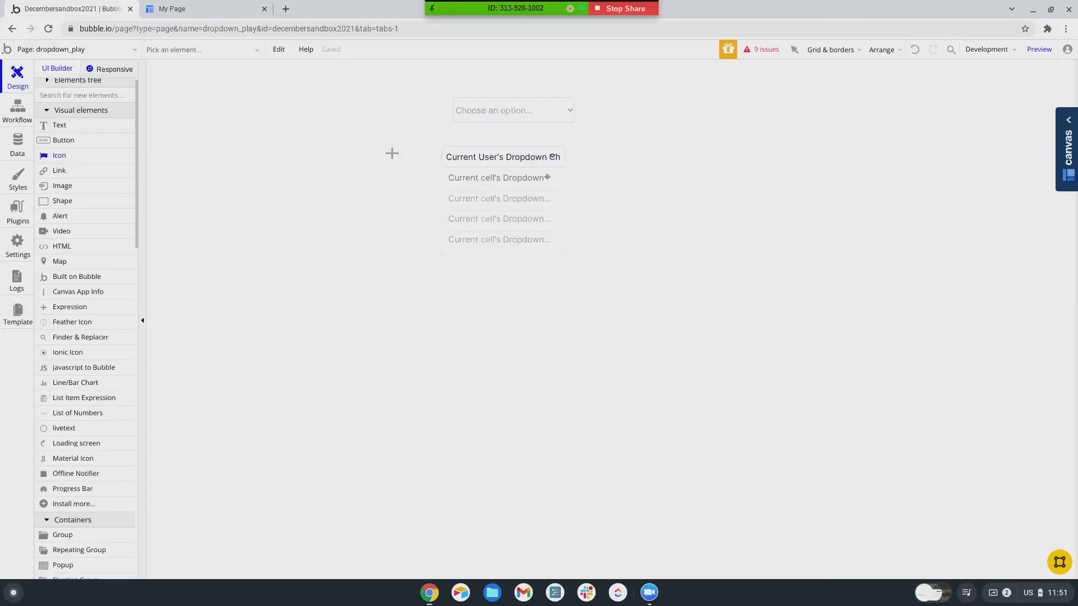
{"action": "left_click_drag", "start_coordinate": [547, 174], "coordinate": [553, 182]}
{"action": "type", "text": "clos"}
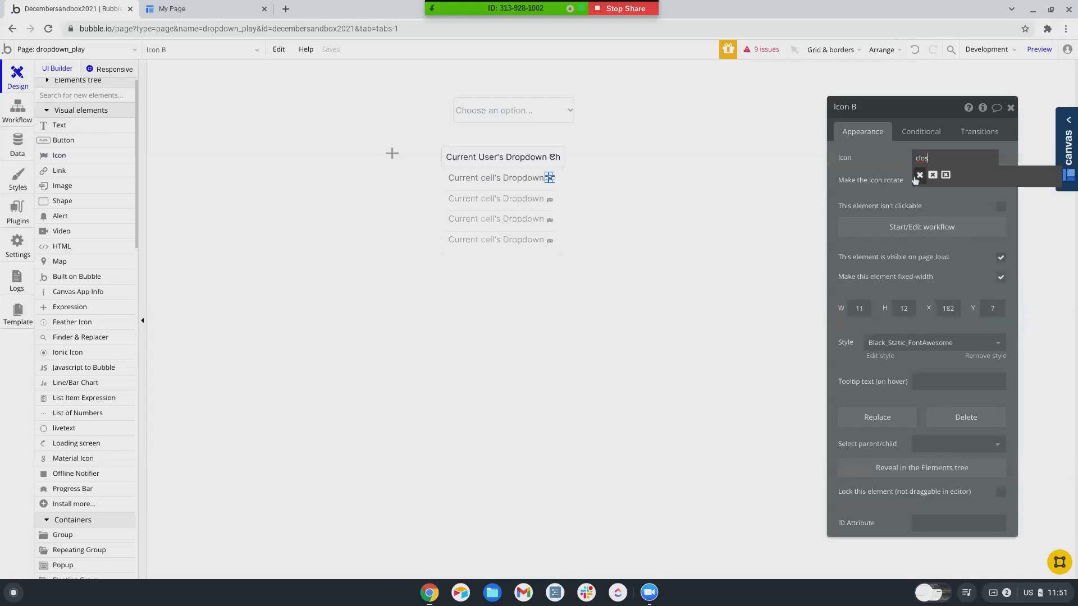
{"action": "left_click", "coordinate": [918, 176]}
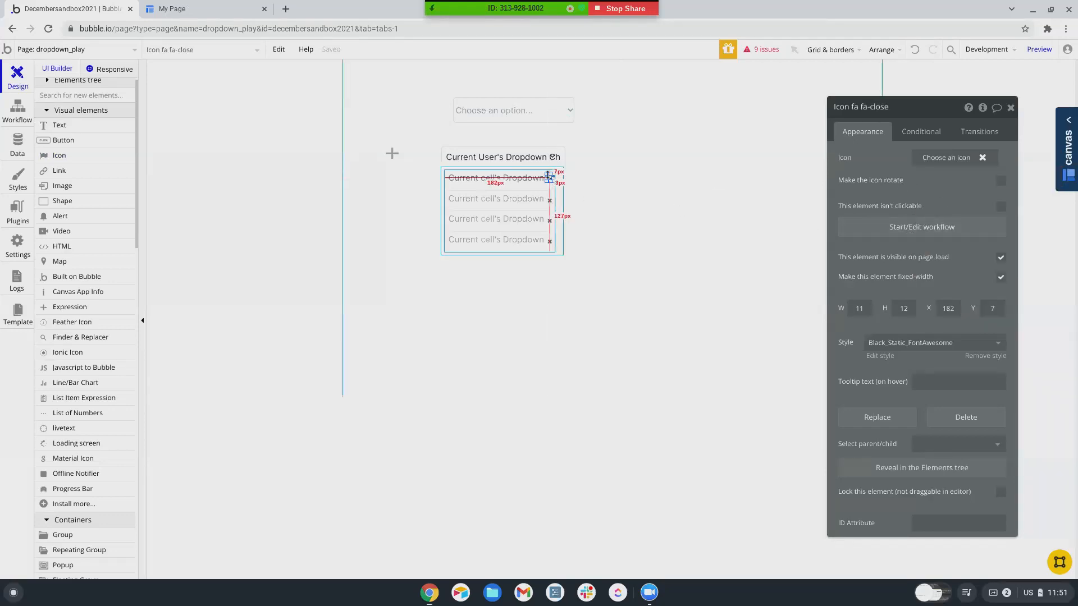
- Start a workflow for the close icon and show its 'is clicked' event
{"action": "right_click", "coordinate": [552, 180]}
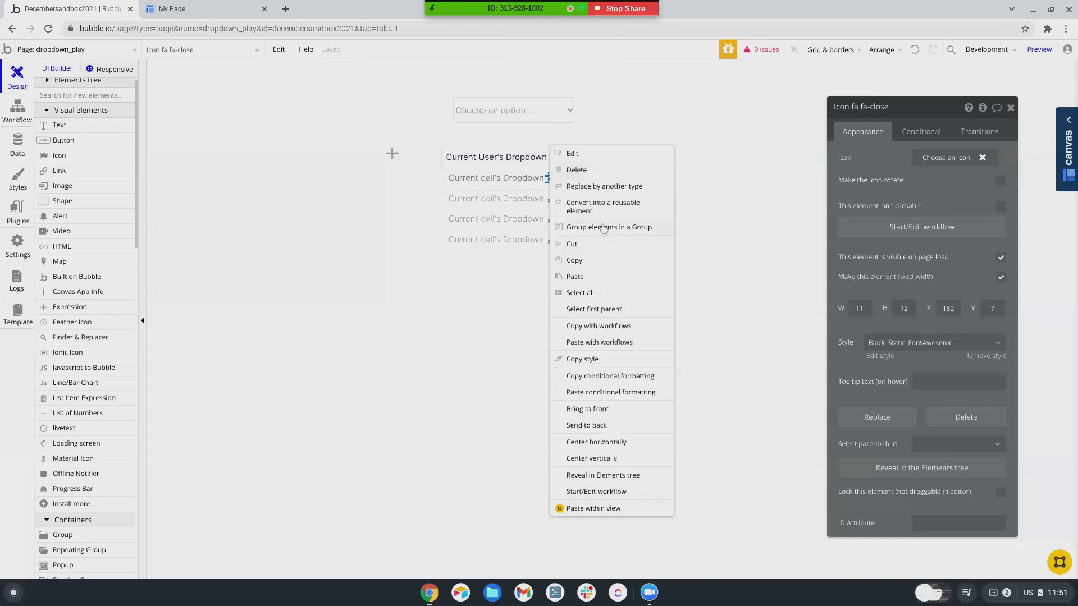
{"action": "left_click", "coordinate": [603, 227]}
{"action": "left_click", "coordinate": [932, 228]}
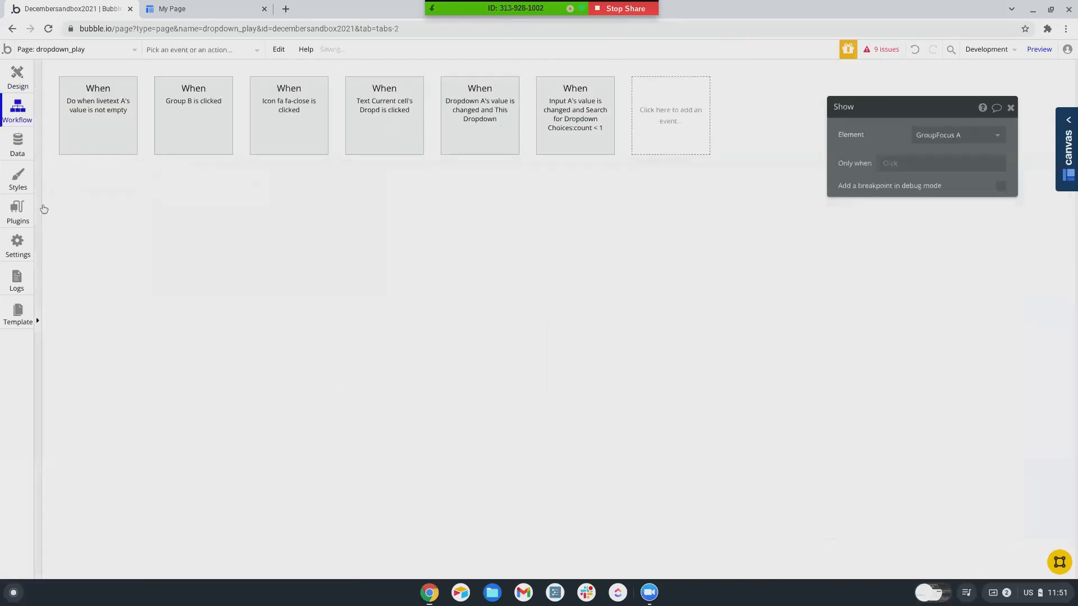
- Add a Delete thing action removing the Parent group's Dropdown Choice, then preview the page
{"action": "left_click", "coordinate": [153, 191]}
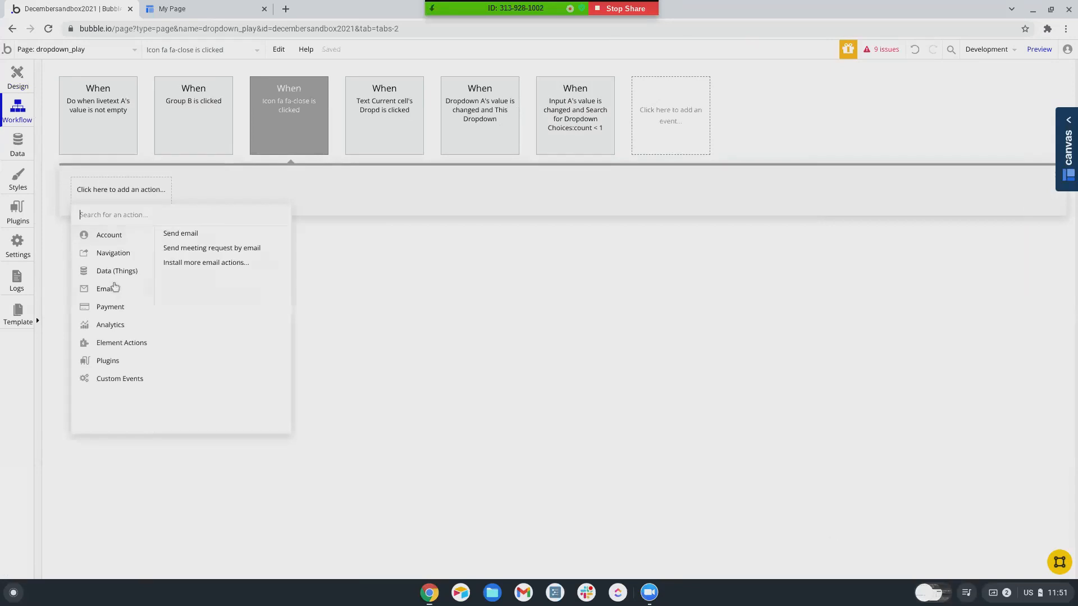
{"action": "mouse_move", "coordinate": [116, 274]}
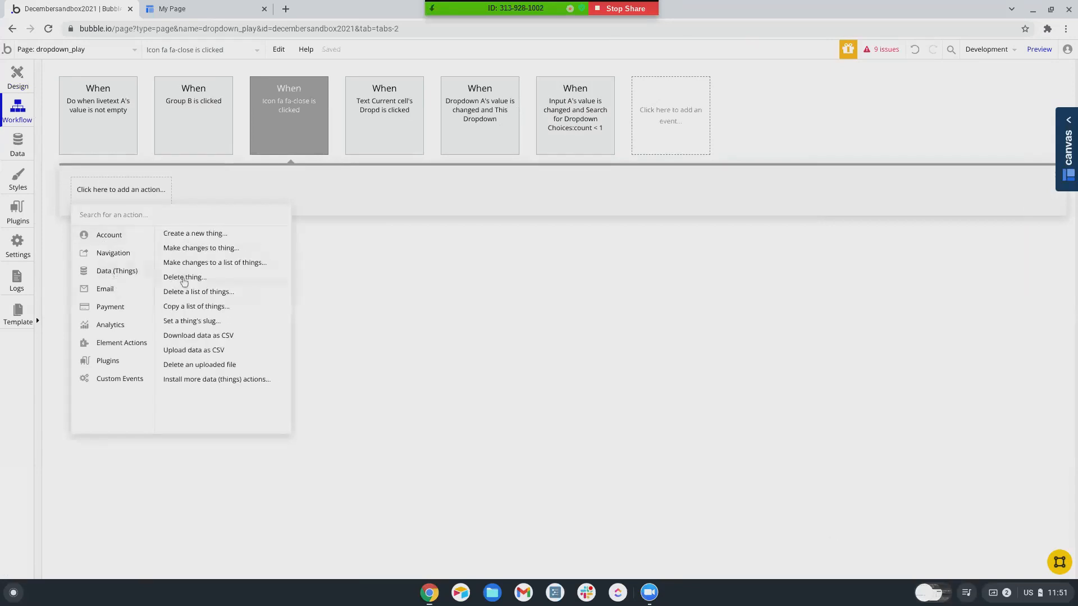
{"action": "left_click", "coordinate": [184, 277]}
{"action": "left_click", "coordinate": [930, 136]}
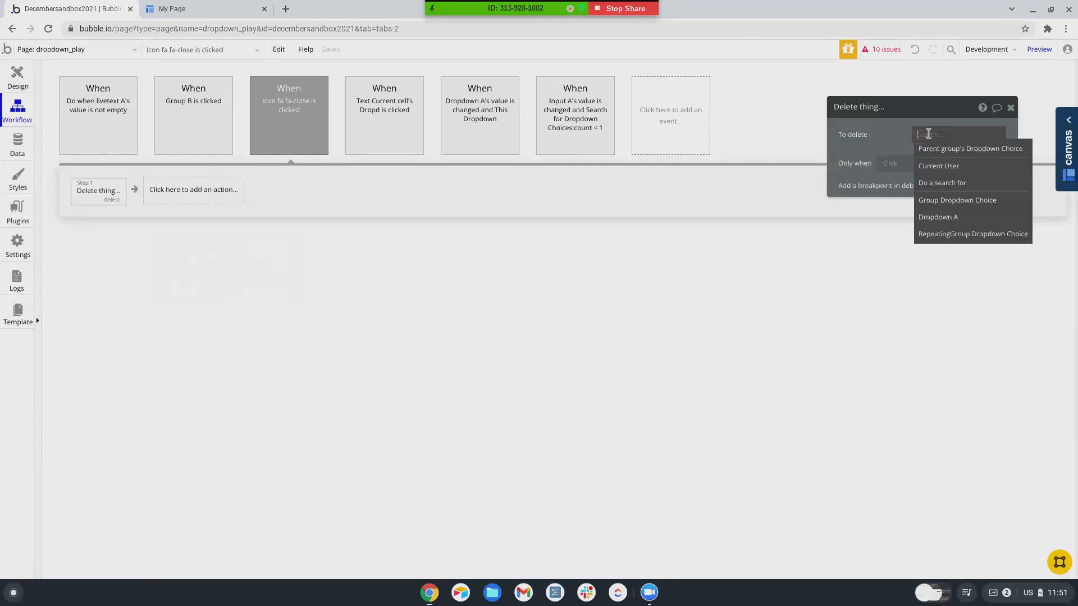
{"action": "left_click", "coordinate": [941, 149]}
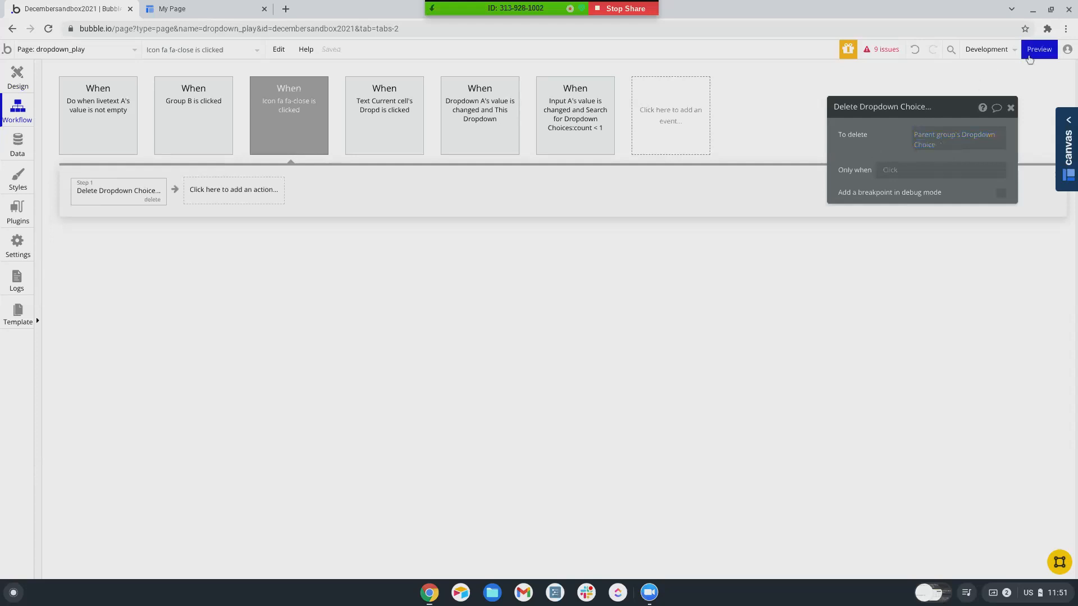
{"action": "left_click", "coordinate": [1039, 49]}
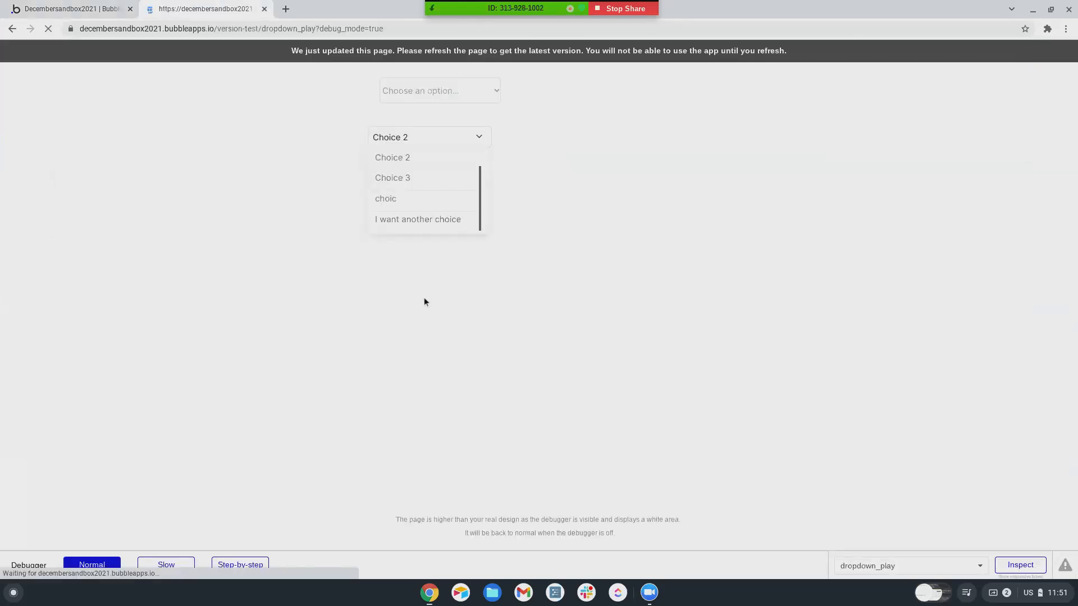
- Delete the 'choic' entry with its close icon in the preview, then return to the editor's design
{"action": "left_click", "coordinate": [479, 139]}
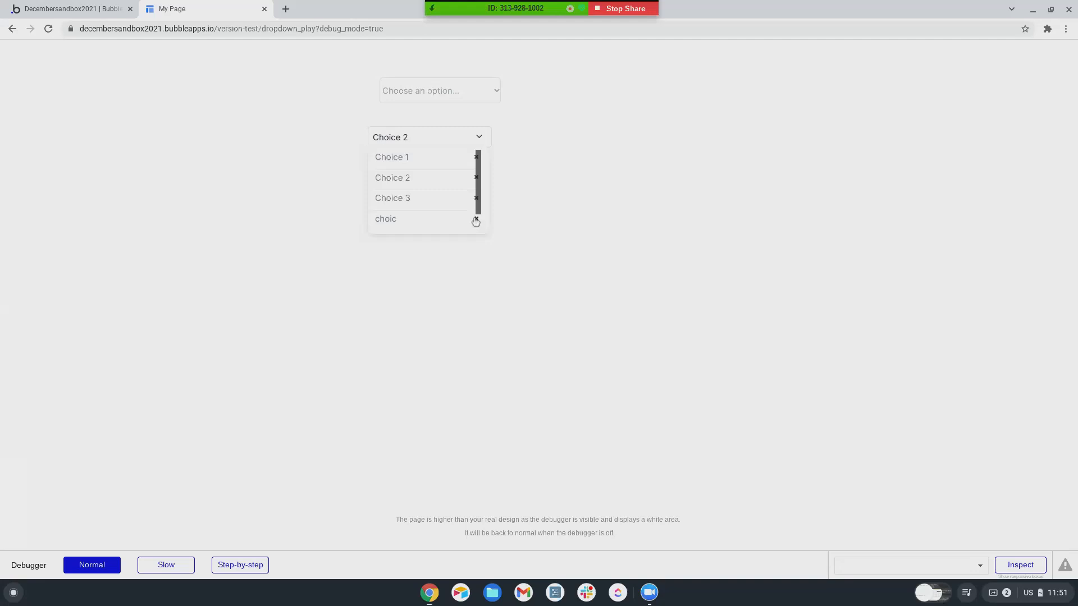
{"action": "left_click", "coordinate": [476, 220]}
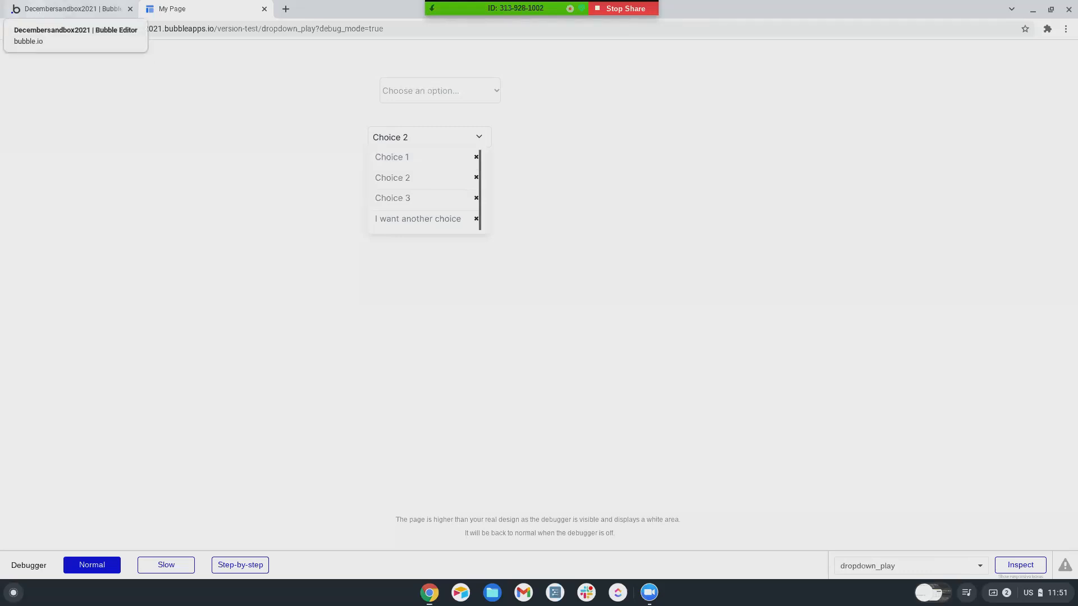
{"action": "left_click", "coordinate": [67, 9]}
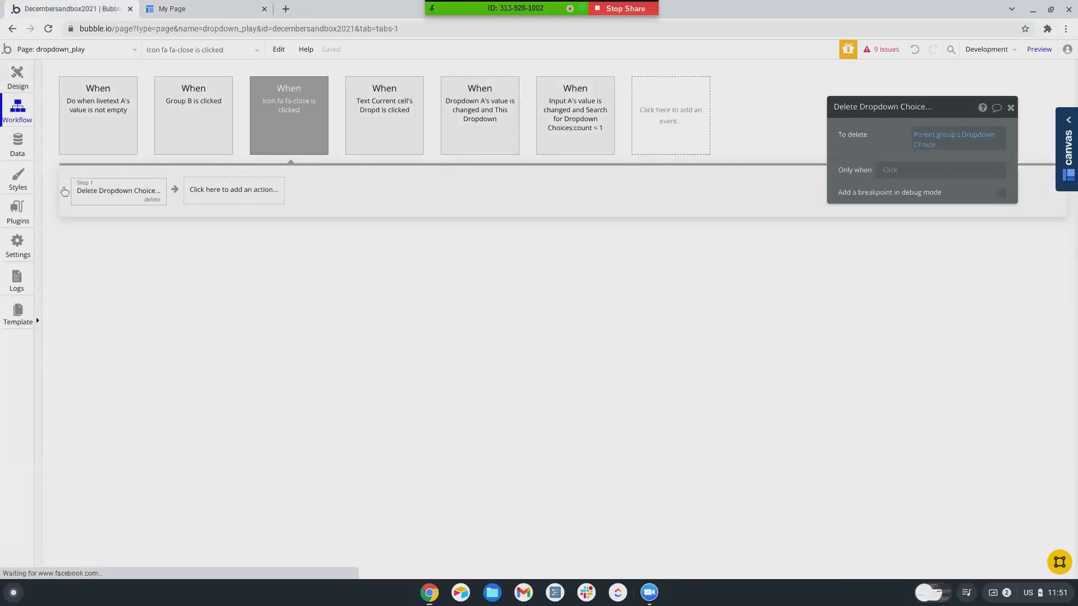
{"action": "left_click", "coordinate": [549, 178]}
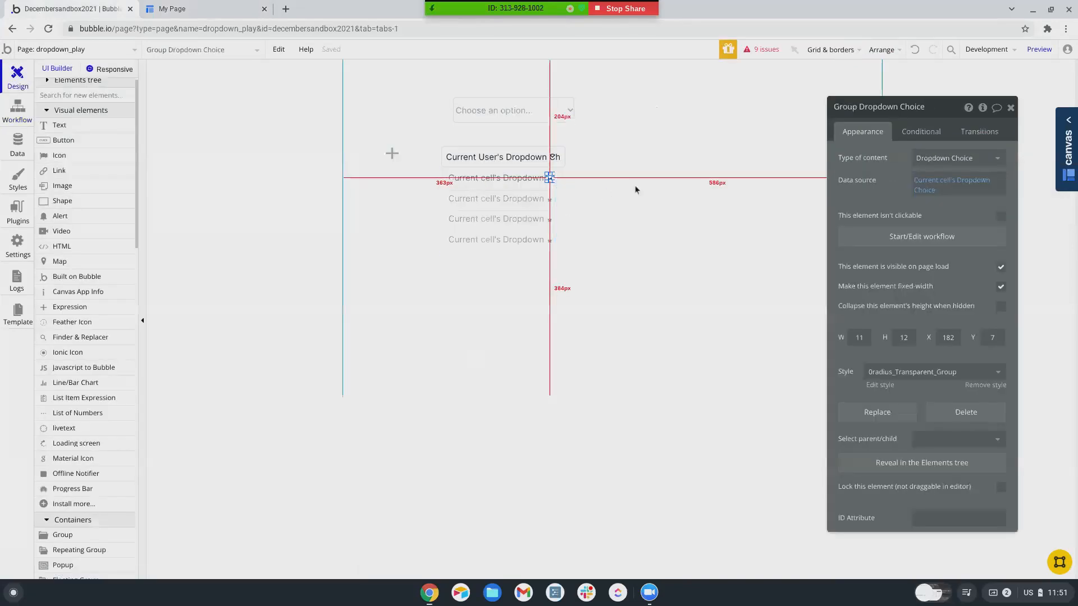
- Add a condition making Group Dropdown Choice visible when Current cell's Dropdown Choice's Owner is Current User
{"action": "left_click", "coordinate": [920, 134]}
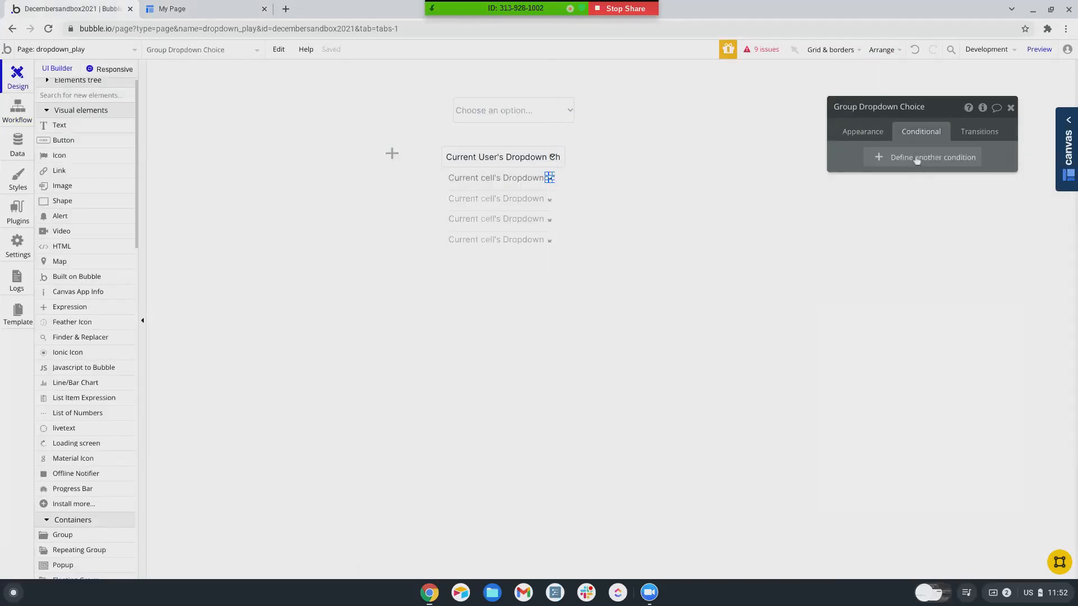
{"action": "left_click", "coordinate": [917, 161]}
{"action": "left_click", "coordinate": [872, 164]}
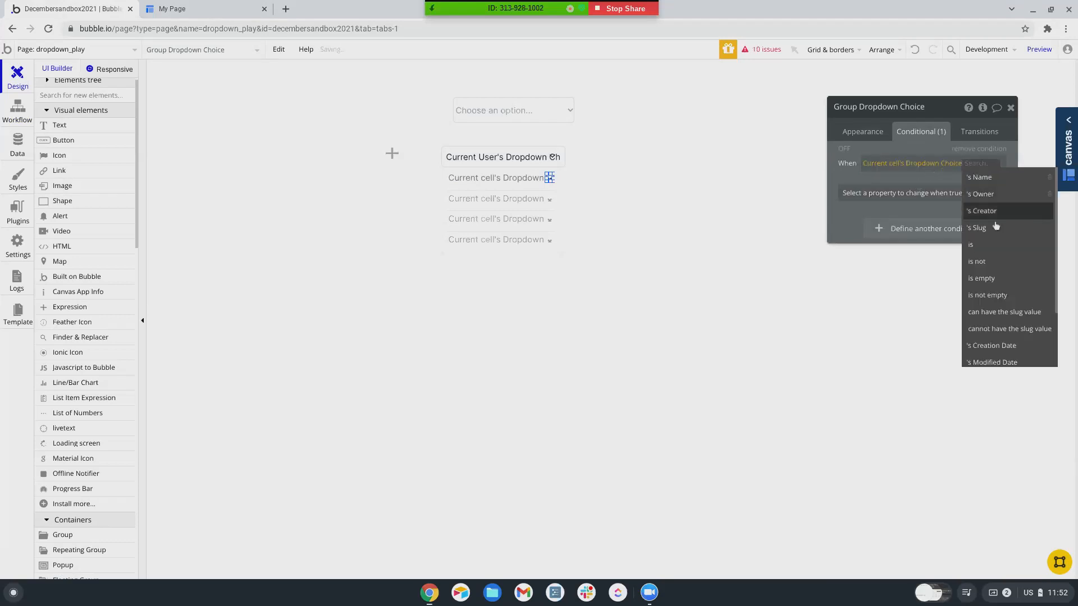
{"action": "left_click", "coordinate": [983, 193]}
{"action": "scroll", "coordinate": [888, 254], "scroll_direction": "down", "scroll_amount": 3}
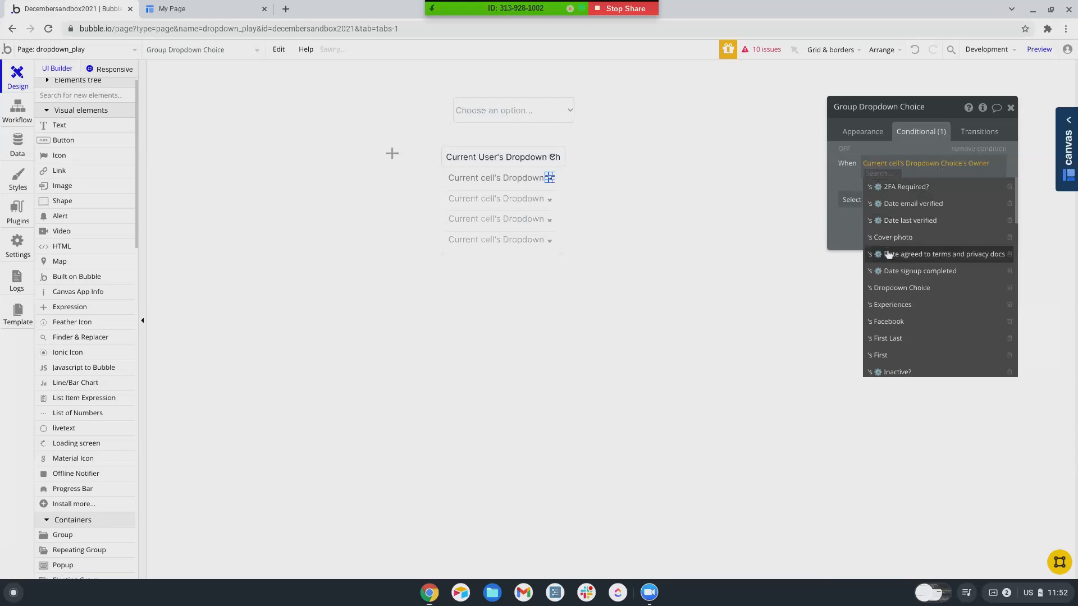
{"action": "scroll", "coordinate": [888, 255], "scroll_direction": "down", "scroll_amount": 5}
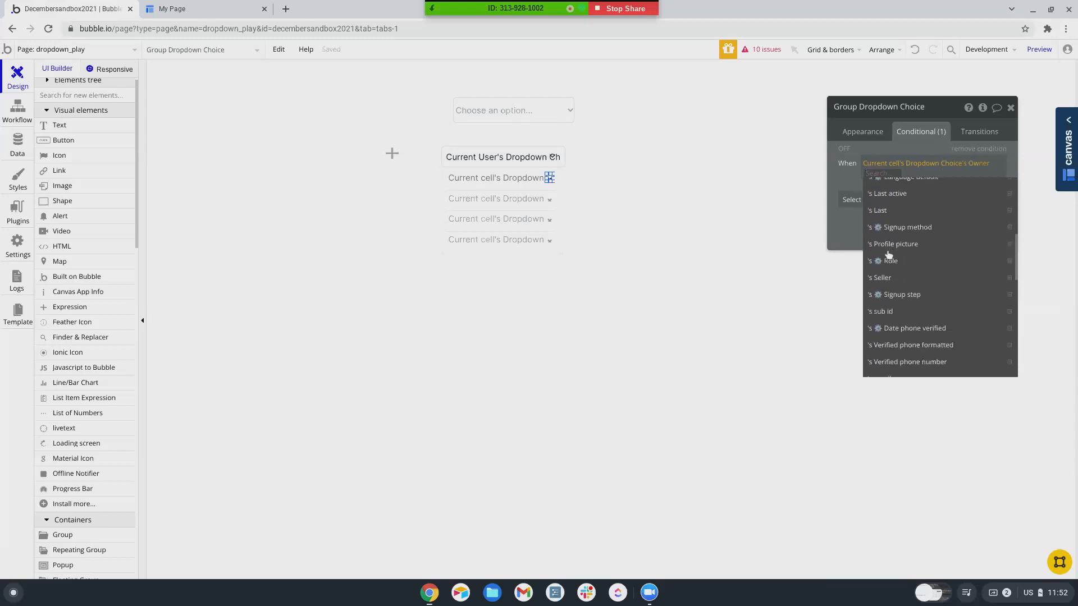
{"action": "scroll", "coordinate": [888, 255], "scroll_direction": "down", "scroll_amount": 1}
{"action": "scroll", "coordinate": [889, 254], "scroll_direction": "up", "scroll_amount": 1}
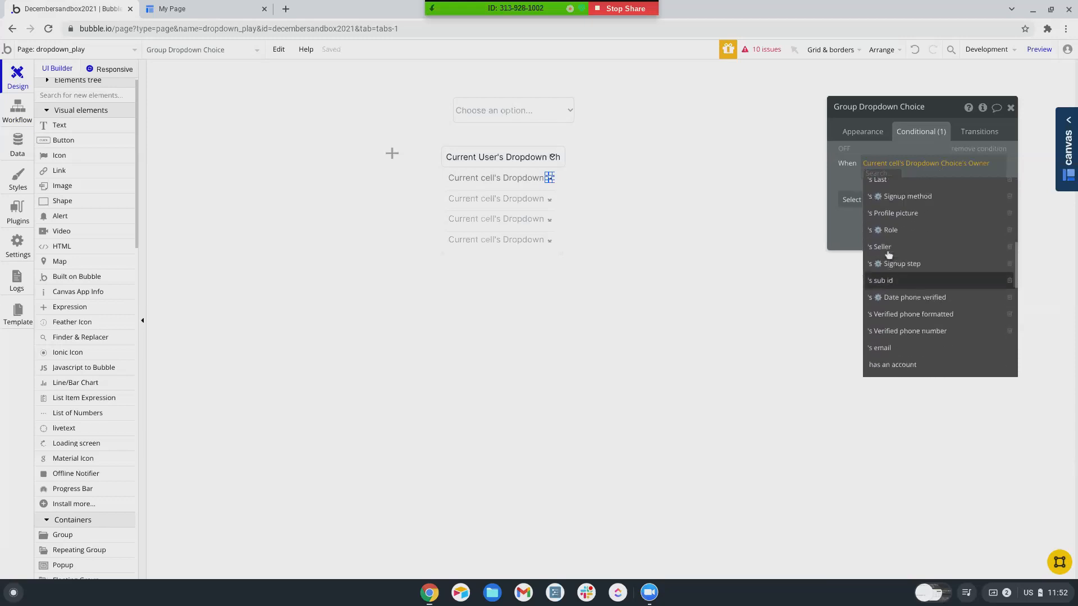
{"action": "scroll", "coordinate": [888, 254], "scroll_direction": "up", "scroll_amount": 4}
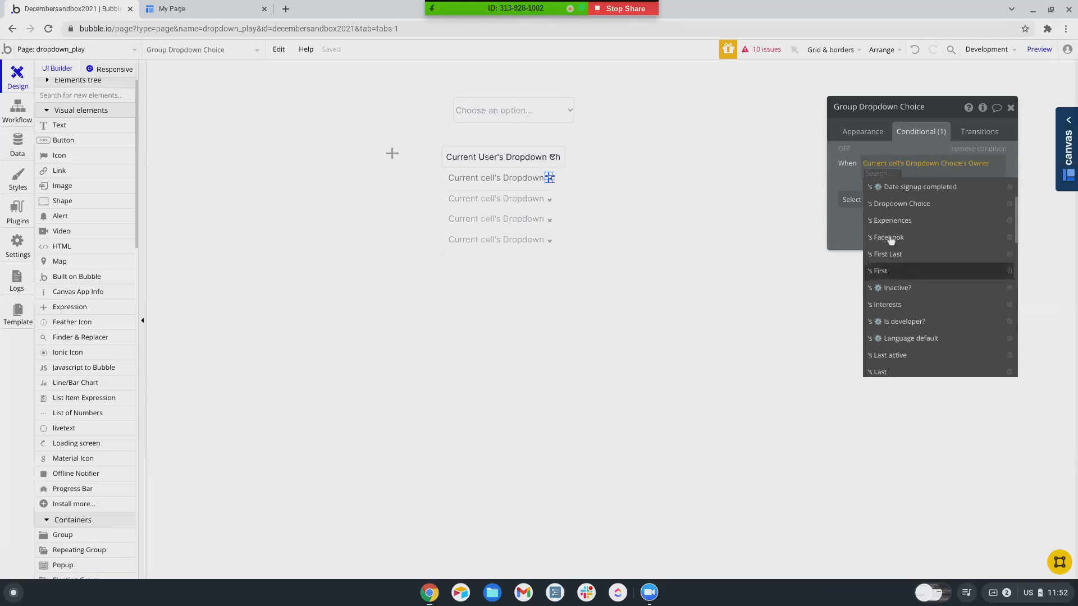
{"action": "scroll", "coordinate": [882, 197], "scroll_direction": "up", "scroll_amount": 1}
{"action": "scroll", "coordinate": [882, 196], "scroll_direction": "down", "scroll_amount": 1}
{"action": "scroll", "coordinate": [883, 196], "scroll_direction": "down", "scroll_amount": 4}
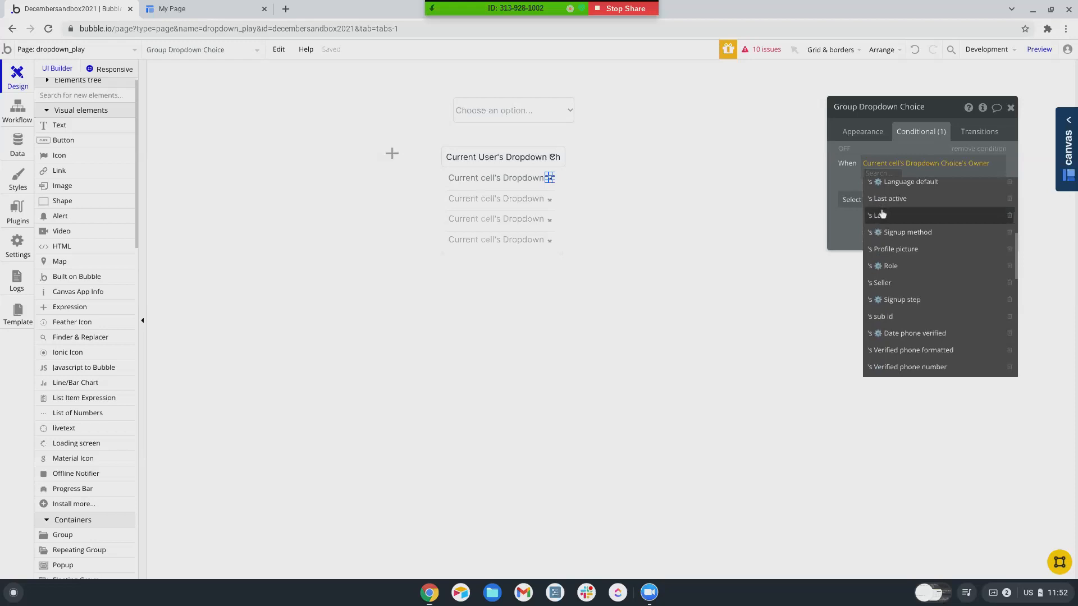
{"action": "scroll", "coordinate": [882, 212], "scroll_direction": "down", "scroll_amount": 5}
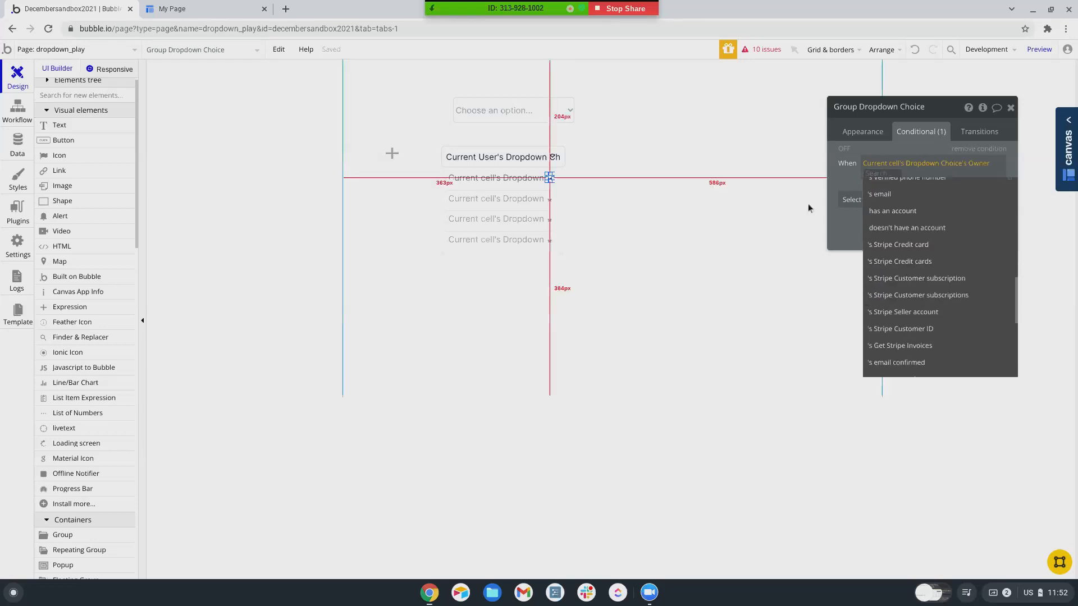
{"action": "type", "text": "is"}
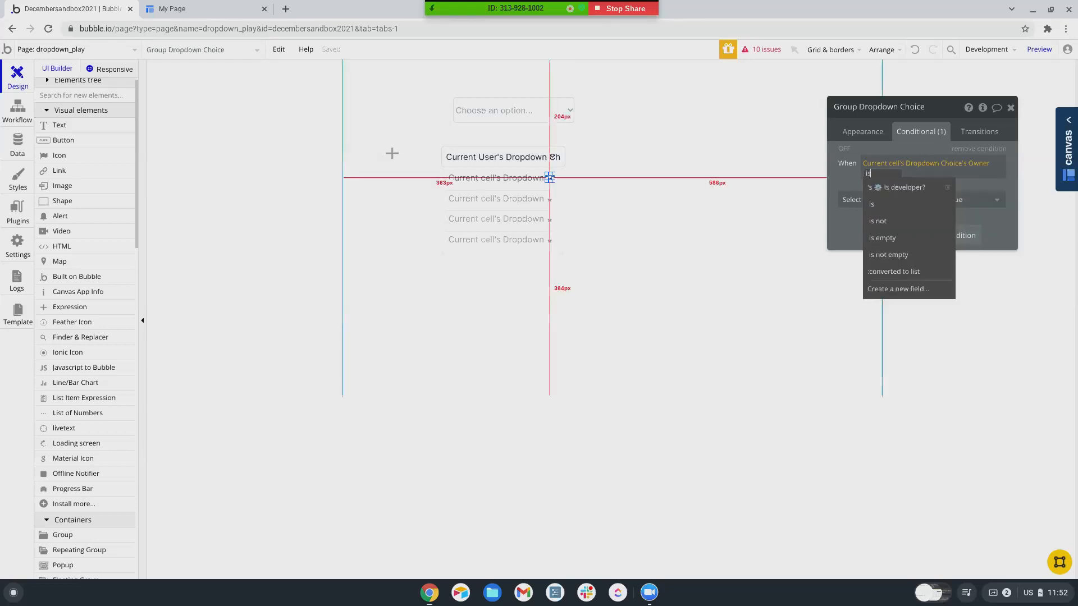
{"action": "left_click", "coordinate": [873, 205]}
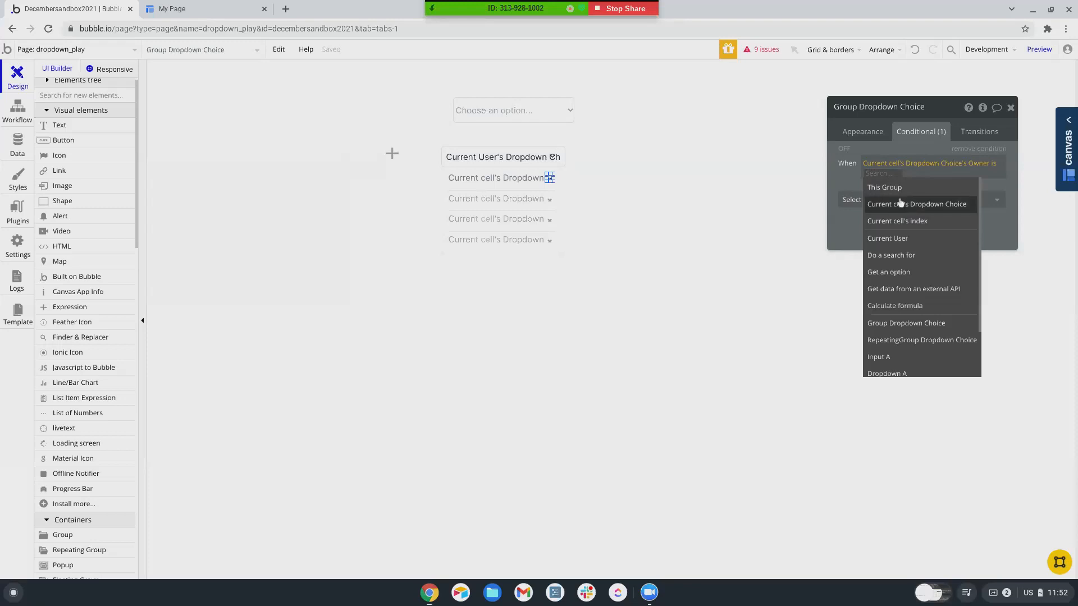
{"action": "left_click", "coordinate": [886, 238]}
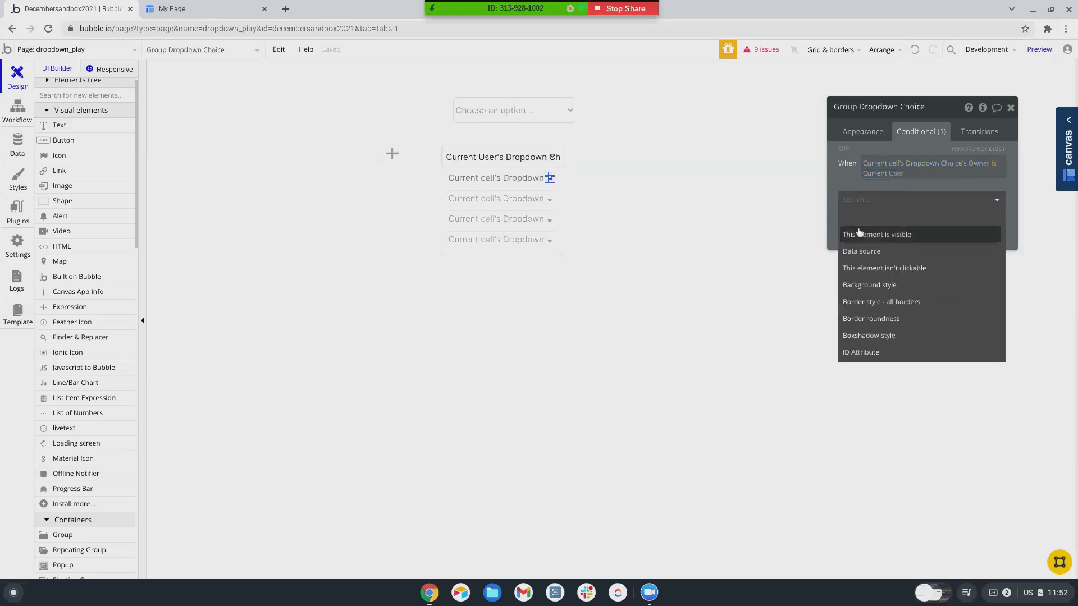
{"action": "left_click", "coordinate": [859, 233]}
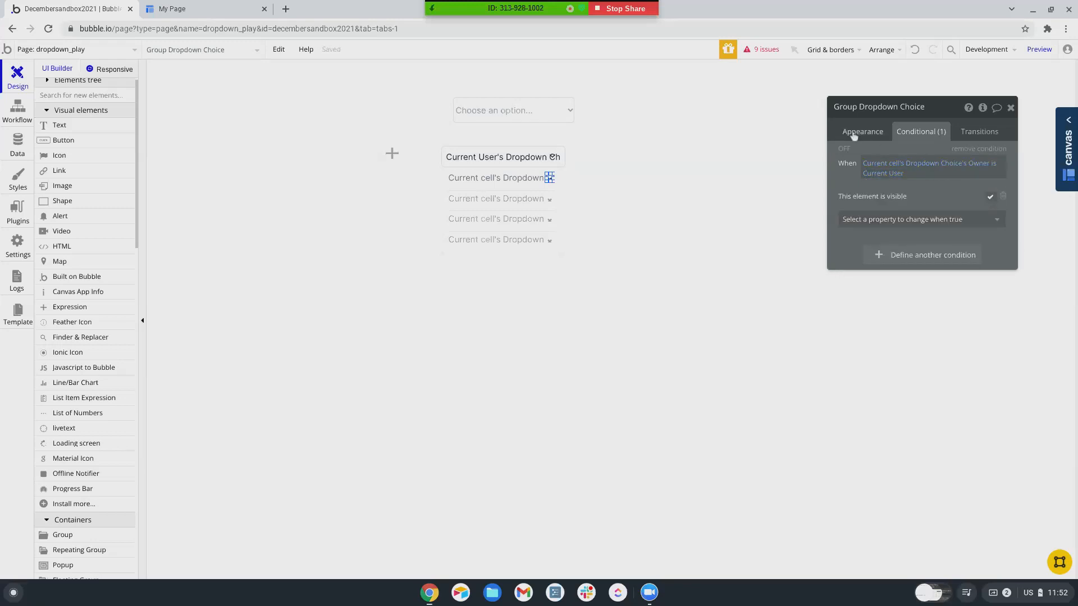
- Uncheck 'visible on page load' for the group and preview the page
{"action": "left_click", "coordinate": [853, 135]}
{"action": "left_click", "coordinate": [1000, 268]}
{"action": "left_click", "coordinate": [1038, 49]}
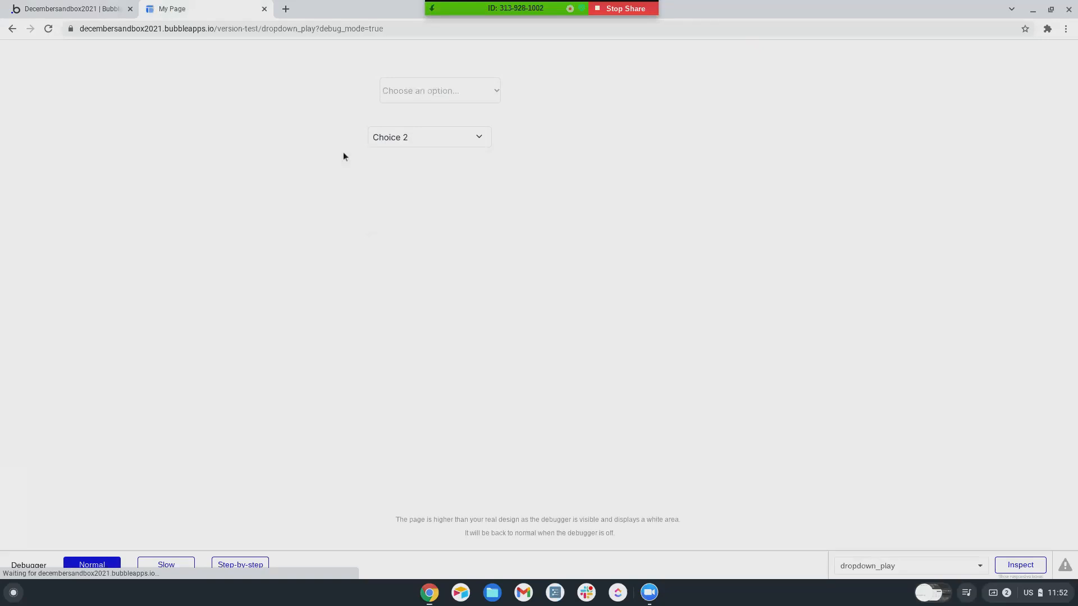
- Check in the preview dropdown that only 'I want another choice' shows a close icon, then return to the editor
{"action": "left_click", "coordinate": [480, 140]}
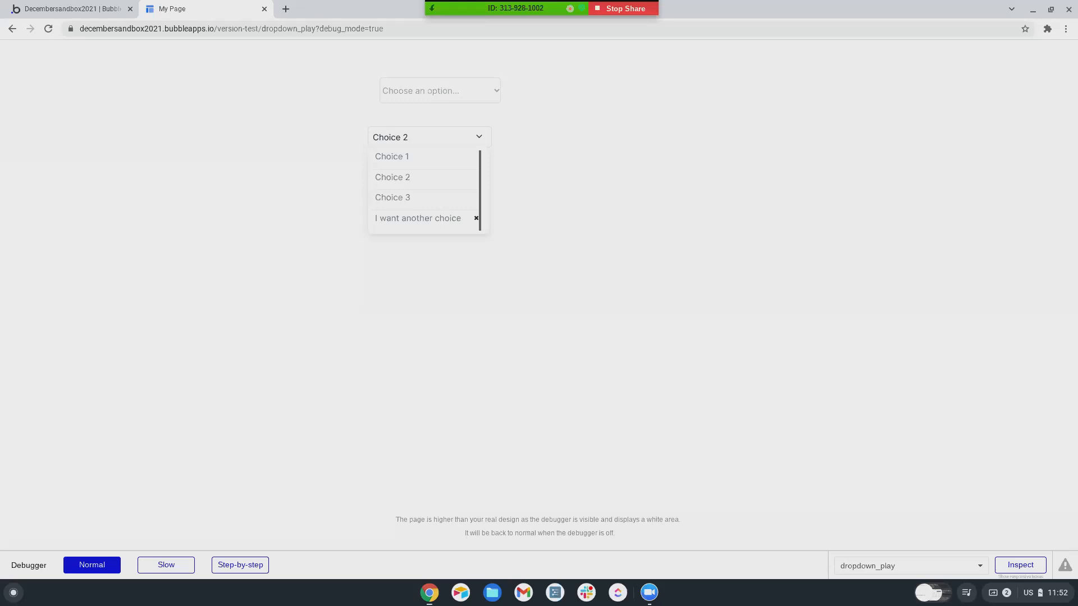
{"action": "left_click", "coordinate": [77, 14]}
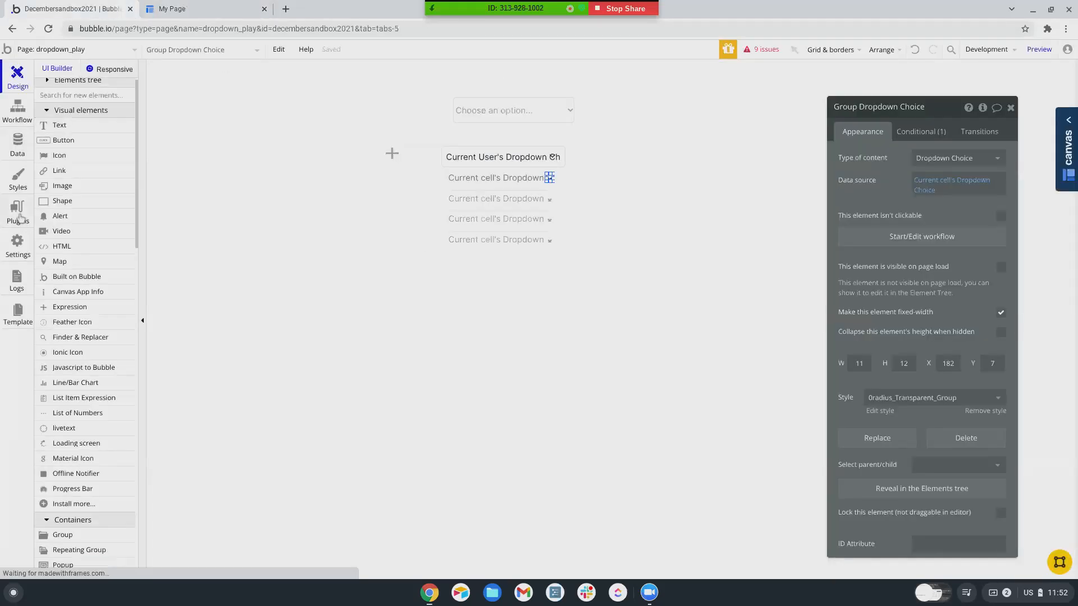
- Search the plugin store for 'multi', confirm Multiselect Dropdown is installed, and return to Design
{"action": "left_click", "coordinate": [17, 213]}
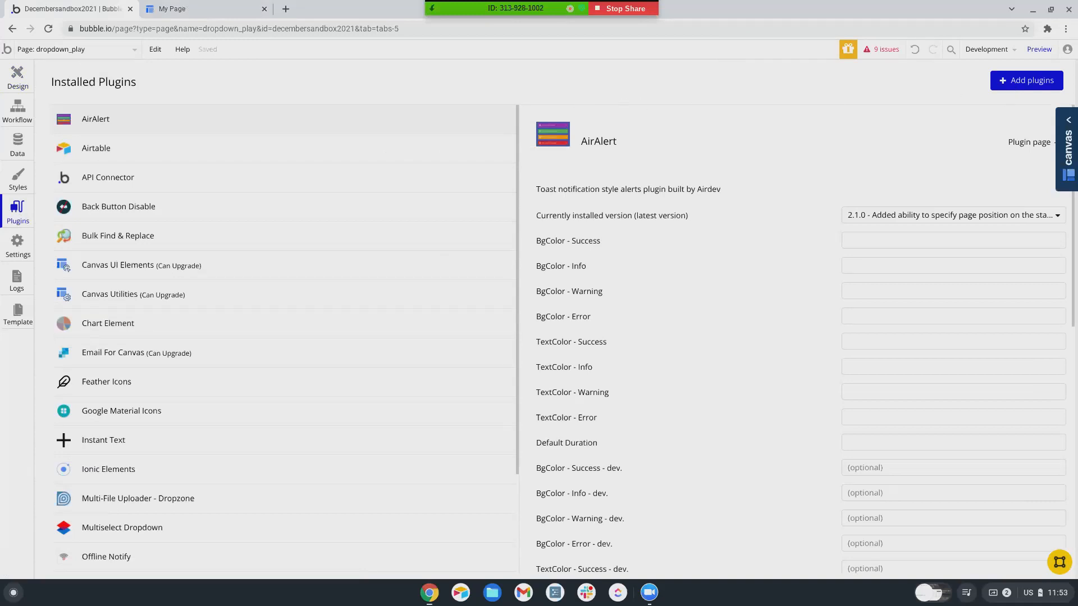
{"action": "left_click", "coordinate": [1027, 81]}
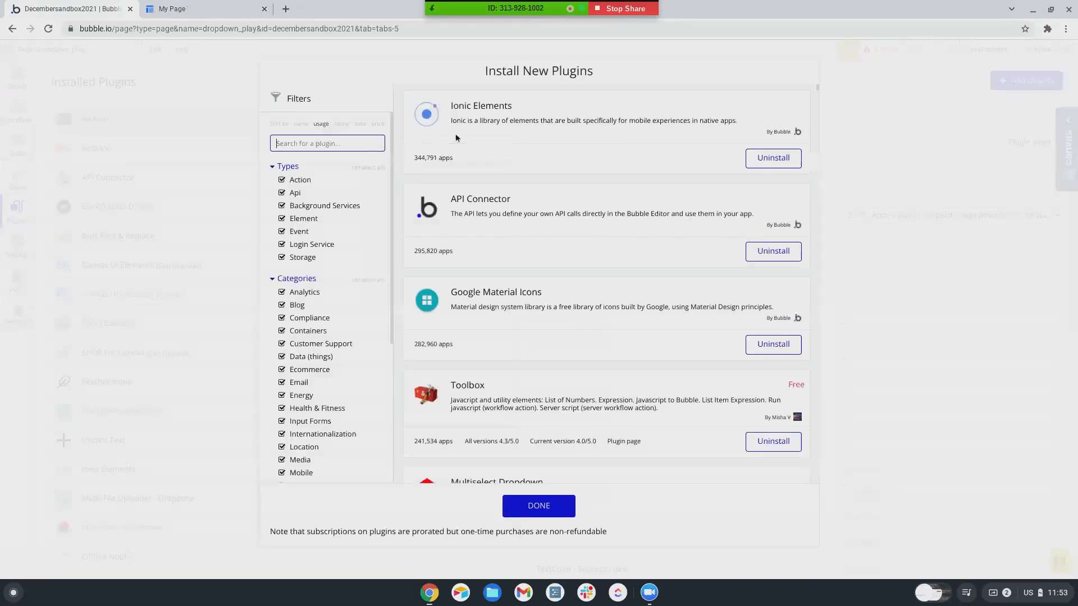
{"action": "type", "text": "multi"}
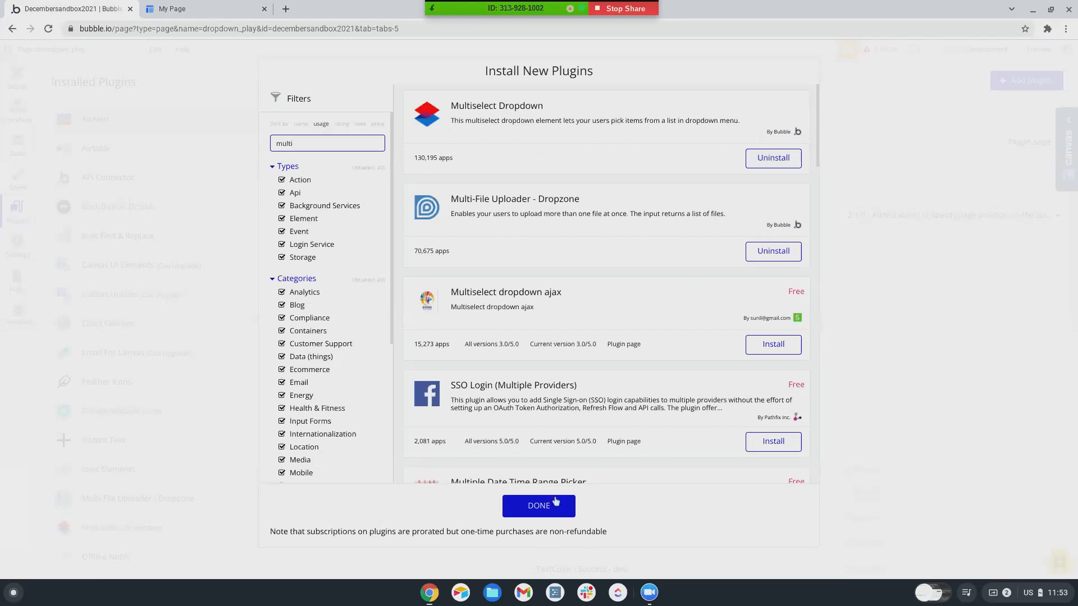
{"action": "left_click", "coordinate": [538, 517]}
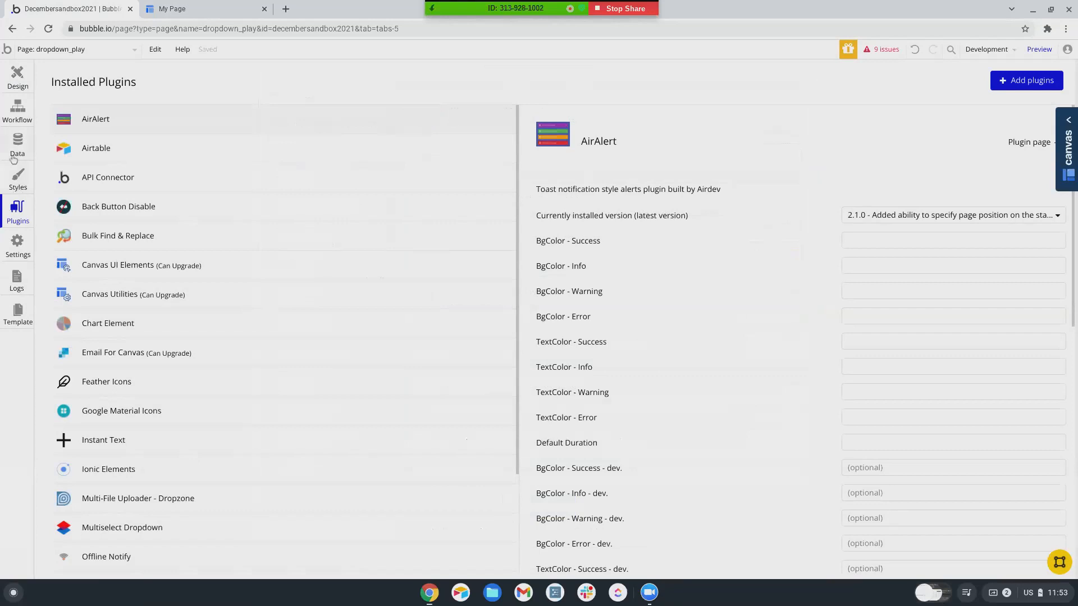
{"action": "left_click", "coordinate": [16, 76]}
- Draw a Multi dropdown element, Multidropdown A, to the right of the existing dropdowns
{"action": "scroll", "coordinate": [95, 303], "scroll_direction": "down", "scroll_amount": 5}
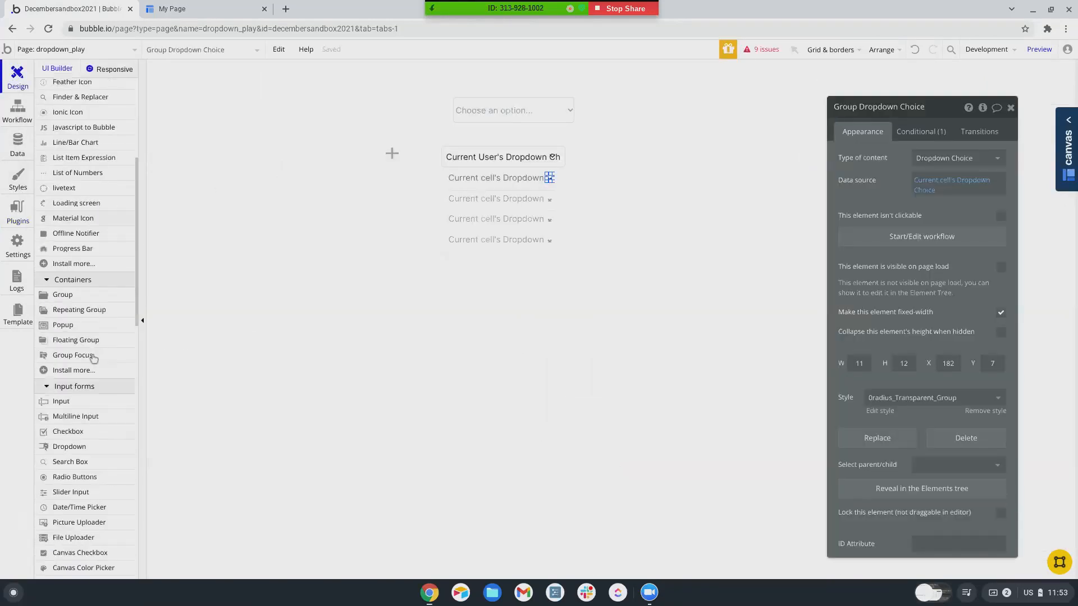
{"action": "scroll", "coordinate": [94, 358], "scroll_direction": "down", "scroll_amount": 5}
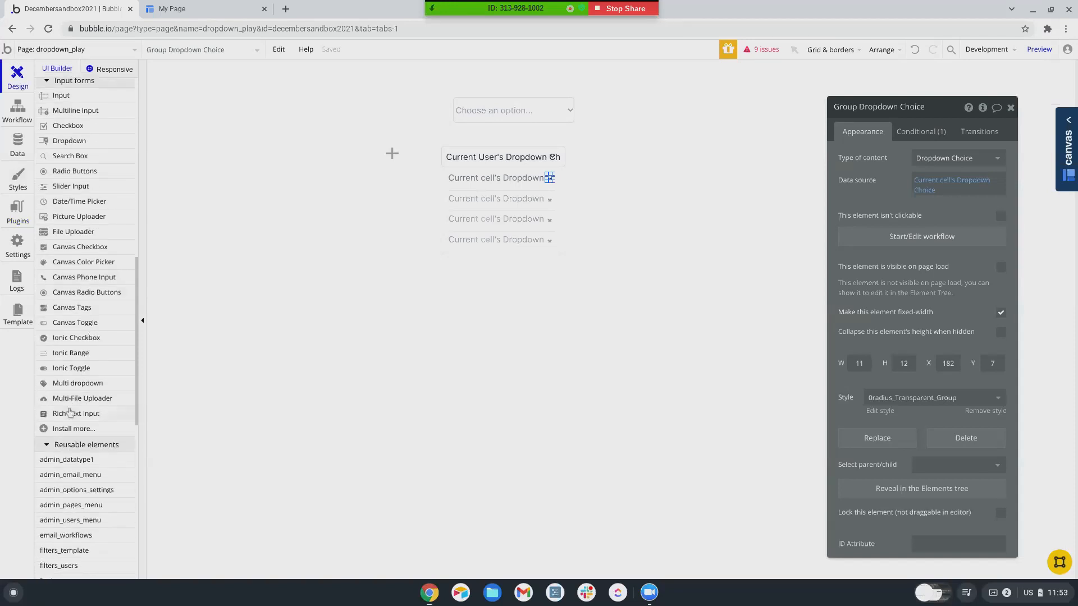
{"action": "left_click", "coordinate": [66, 384]}
{"action": "left_click_drag", "start_coordinate": [641, 135], "coordinate": [778, 172]}
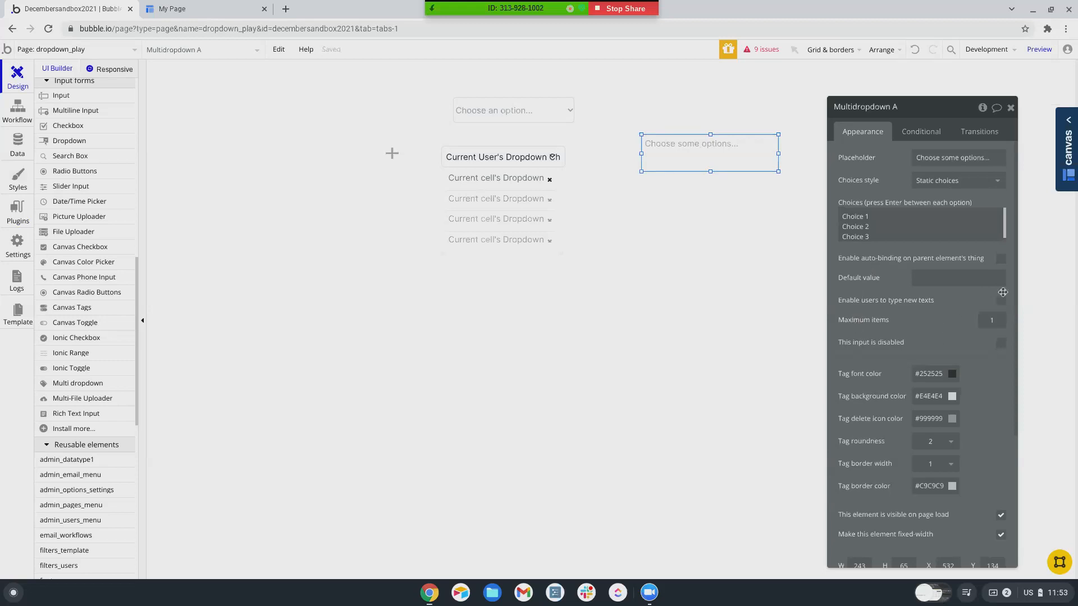
- Switch Multidropdown A to dynamic choices of type Dropdown Choice
{"action": "left_click", "coordinate": [946, 180]}
{"action": "left_click", "coordinate": [932, 208]}
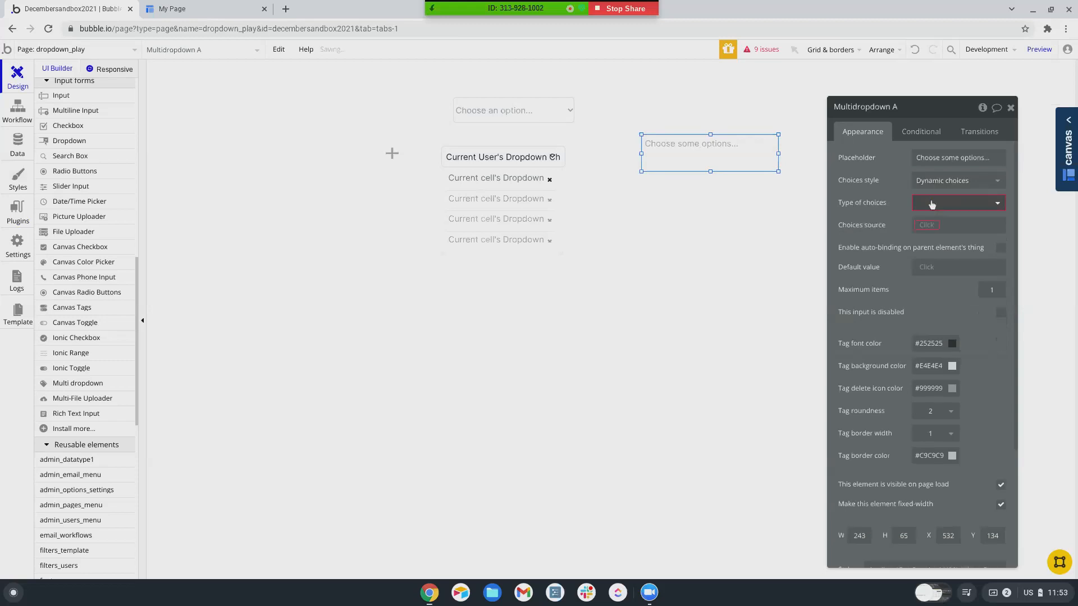
{"action": "left_click", "coordinate": [931, 204]}
{"action": "scroll", "coordinate": [933, 221], "scroll_direction": "down", "scroll_amount": 2}
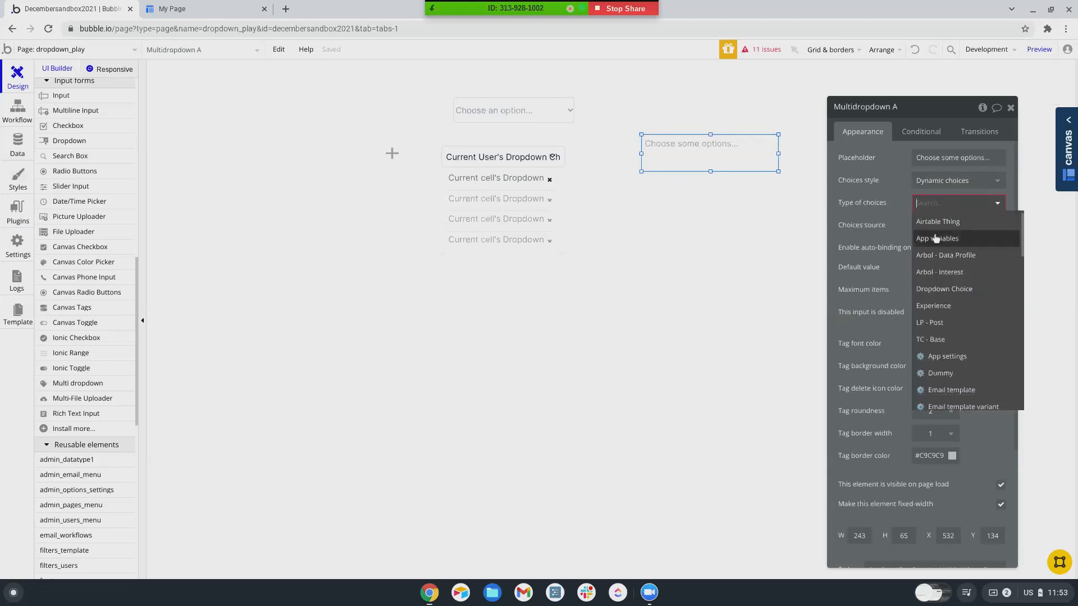
{"action": "left_click", "coordinate": [935, 271]}
- Set the choices source to Do a search for Dropdown Choices
{"action": "left_click", "coordinate": [944, 274]}
{"action": "left_click", "coordinate": [937, 227]}
{"action": "left_click", "coordinate": [961, 229]}
{"action": "left_click", "coordinate": [960, 227]}
{"action": "left_click", "coordinate": [999, 226]}
{"action": "left_click", "coordinate": [949, 256]}
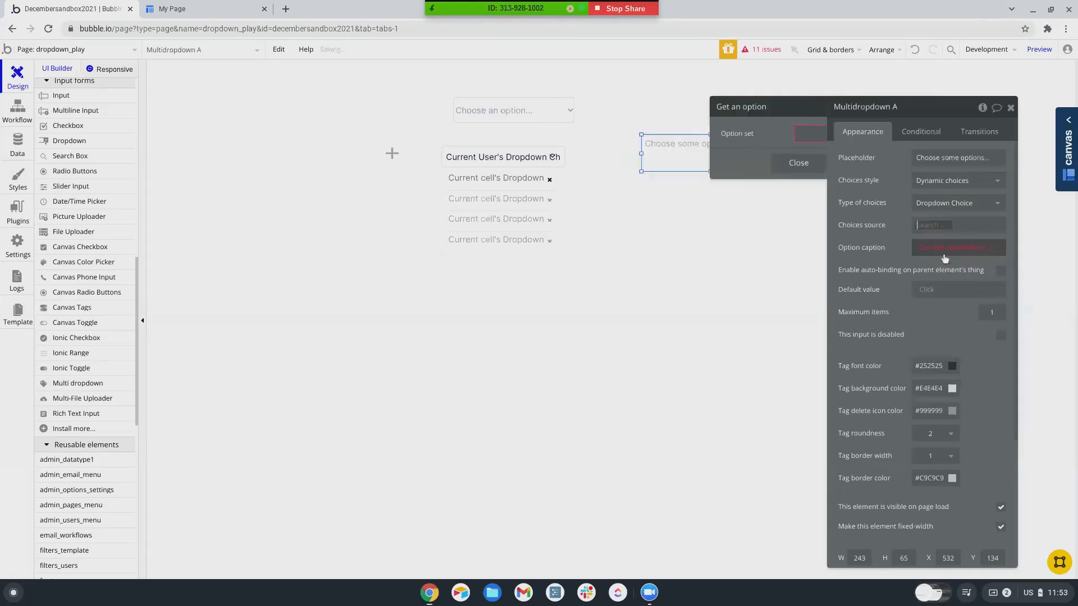
{"action": "left_click", "coordinate": [733, 135]}
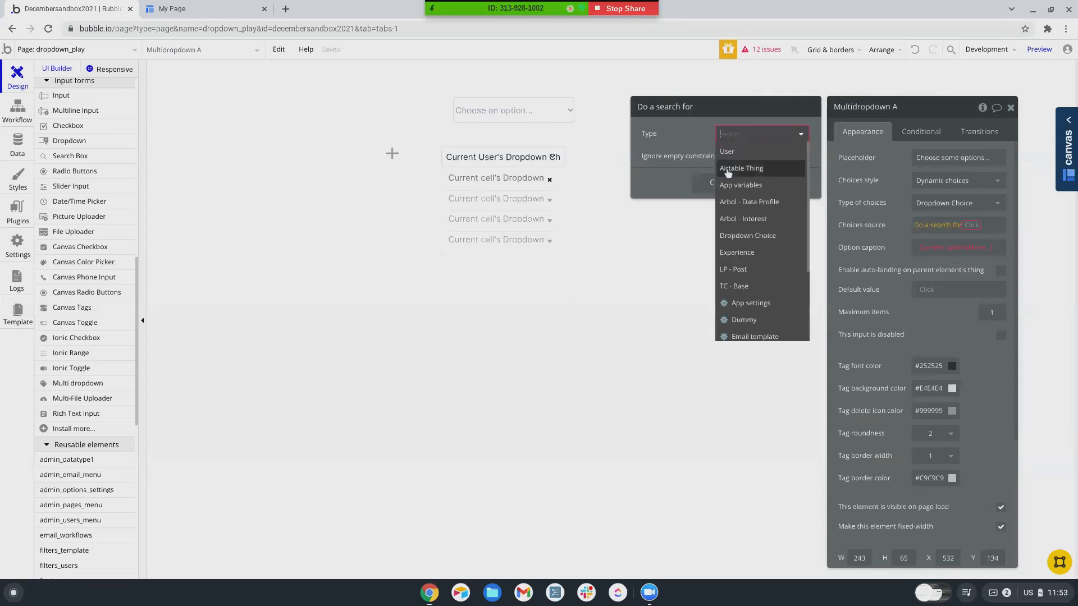
{"action": "left_click", "coordinate": [732, 240]}
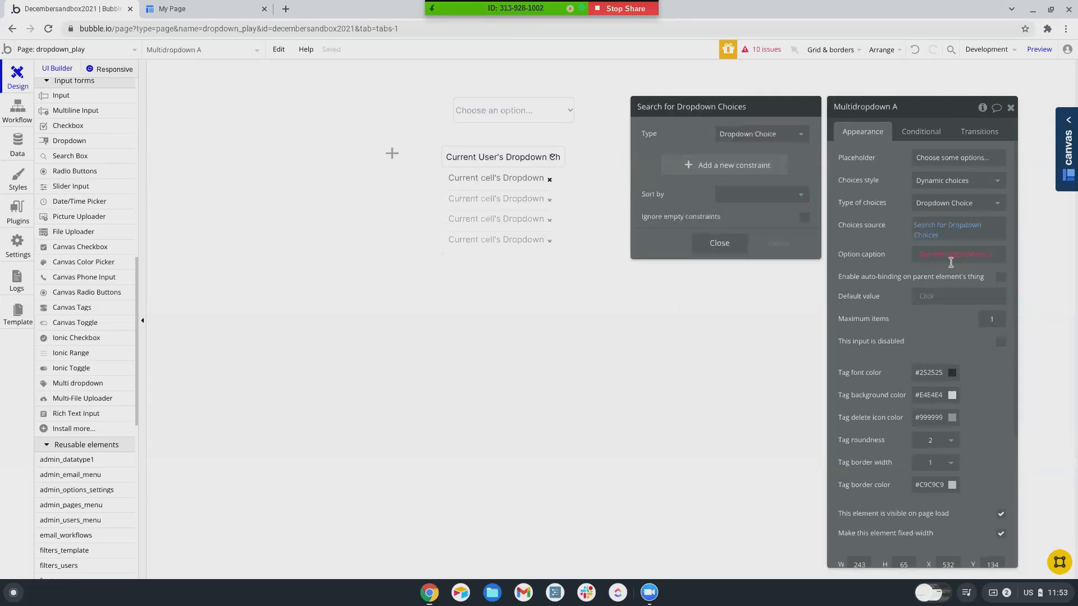
- Set the option caption to Current option's Name
{"action": "left_click", "coordinate": [974, 256]}
{"action": "left_click", "coordinate": [947, 278]}
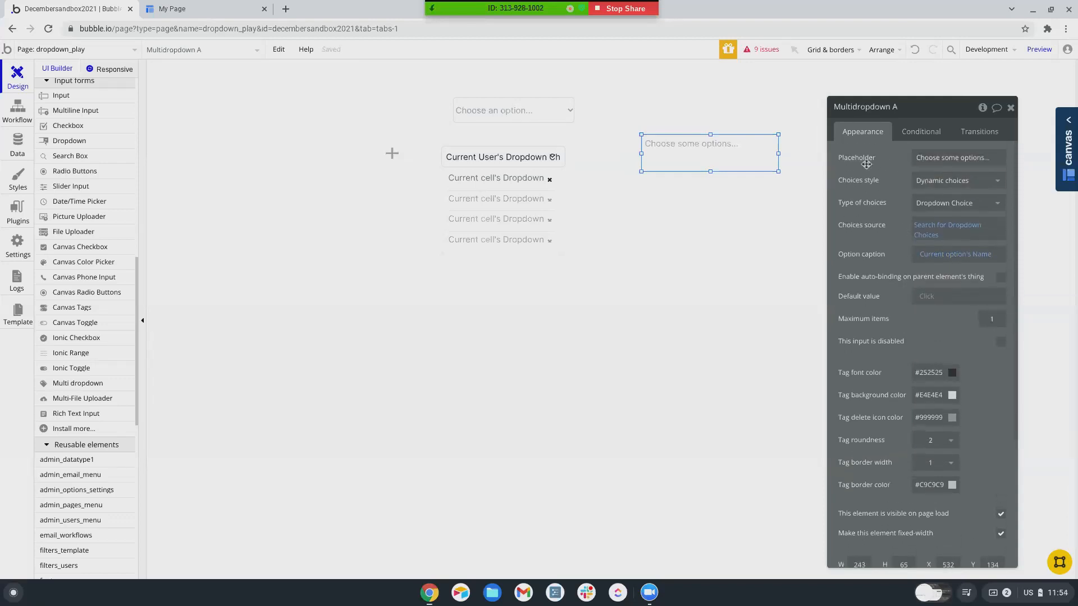
{"action": "scroll", "coordinate": [885, 263], "scroll_direction": "down", "scroll_amount": 1}
{"action": "scroll", "coordinate": [886, 263], "scroll_direction": "down", "scroll_amount": 2}
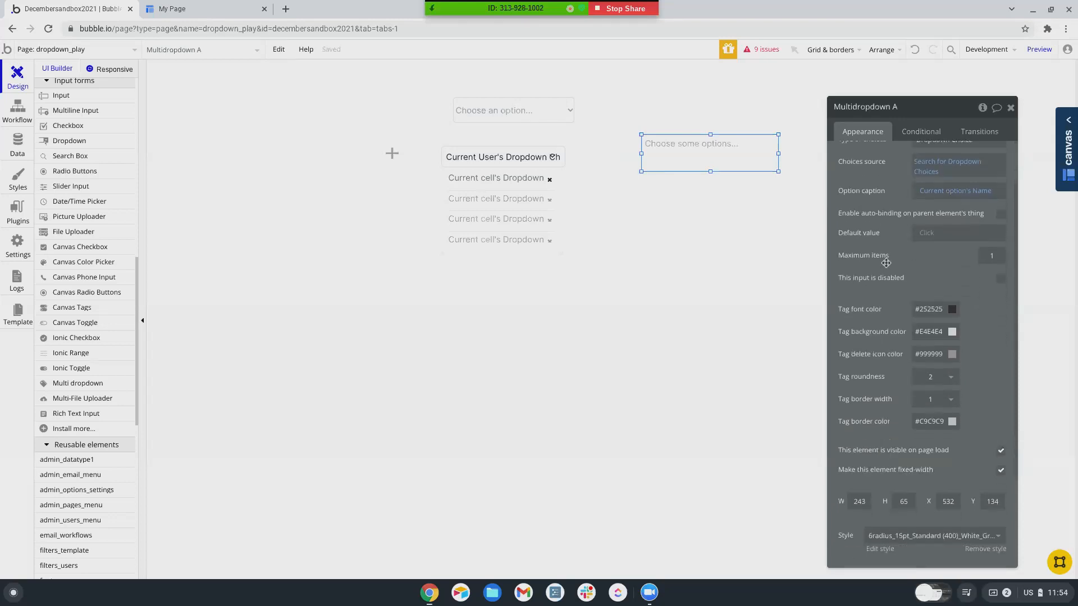
{"action": "scroll", "coordinate": [885, 262], "scroll_direction": "up", "scroll_amount": 3}
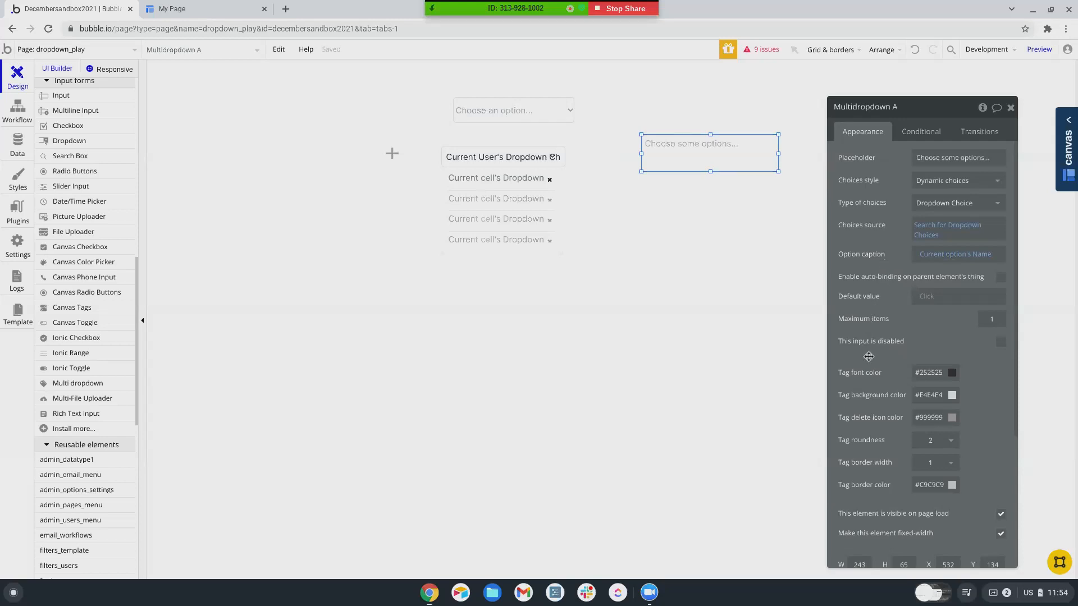
{"action": "scroll", "coordinate": [869, 356], "scroll_direction": "down", "scroll_amount": 1}
{"action": "scroll", "coordinate": [869, 357], "scroll_direction": "up", "scroll_amount": 1}
{"action": "left_click", "coordinate": [18, 145]}
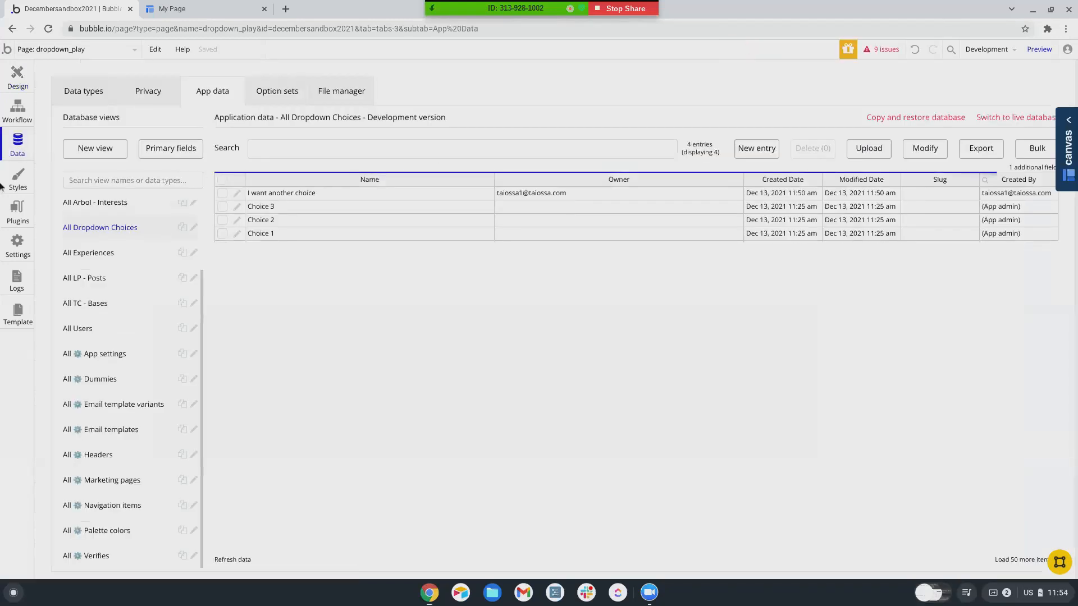
{"action": "left_click", "coordinate": [18, 216]}
{"action": "scroll", "coordinate": [147, 433], "scroll_direction": "down", "scroll_amount": 2}
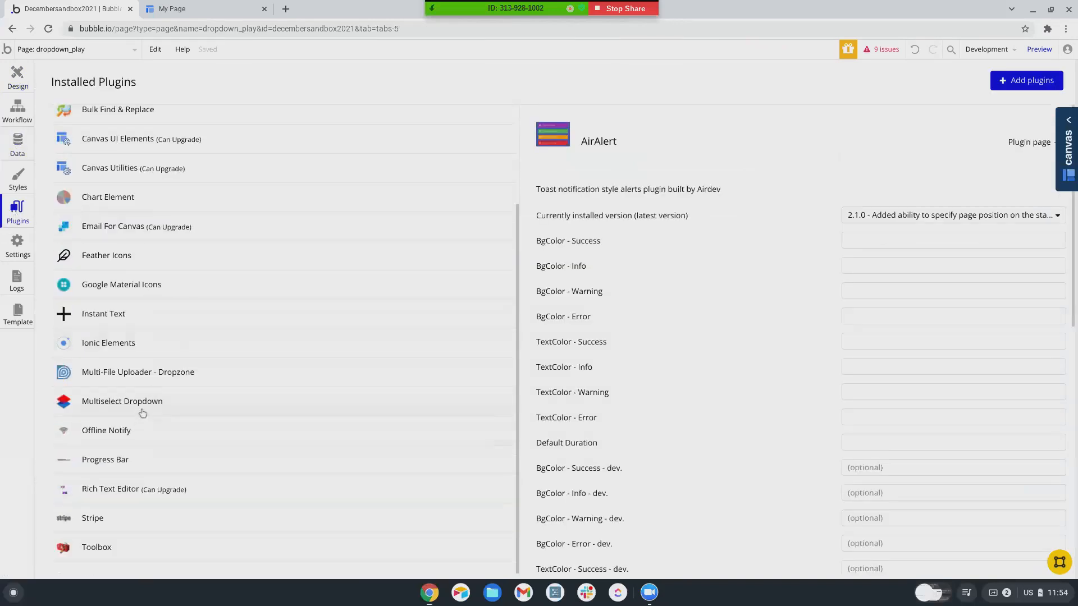
{"action": "left_click", "coordinate": [254, 413]}
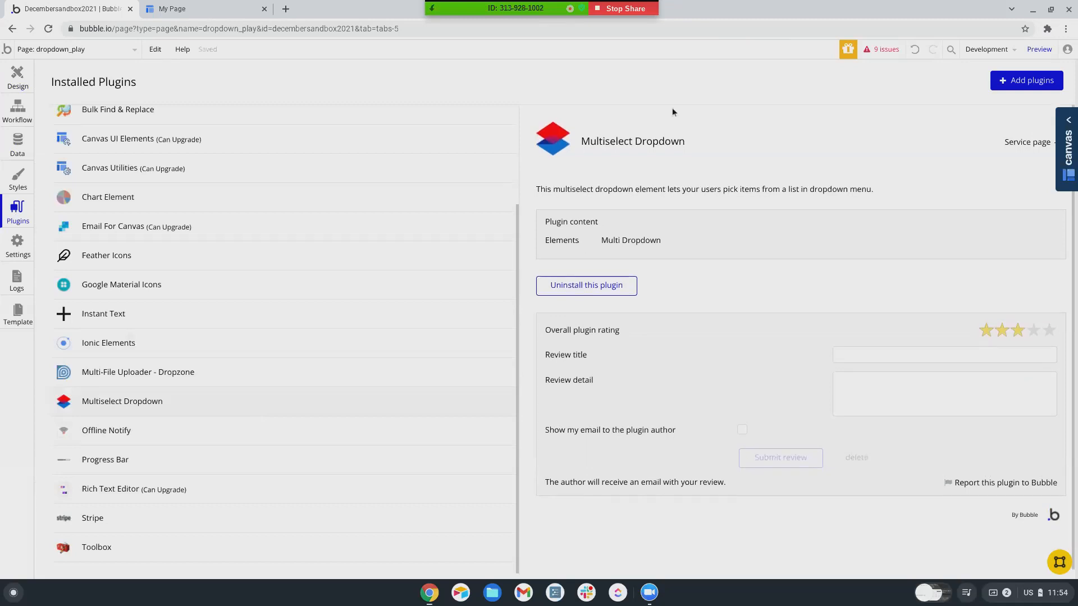
{"action": "left_click", "coordinate": [17, 77]}
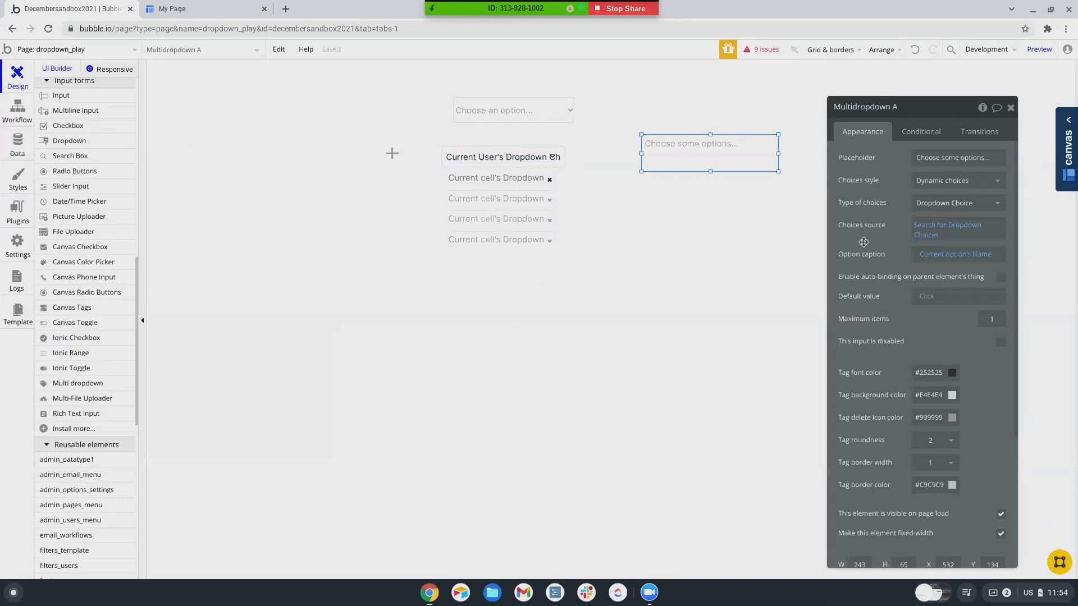
- Check the installed plugins list, then go back to designing the page
{"action": "scroll", "coordinate": [865, 361], "scroll_direction": "down", "scroll_amount": 2}
{"action": "scroll", "coordinate": [865, 360], "scroll_direction": "down", "scroll_amount": 5}
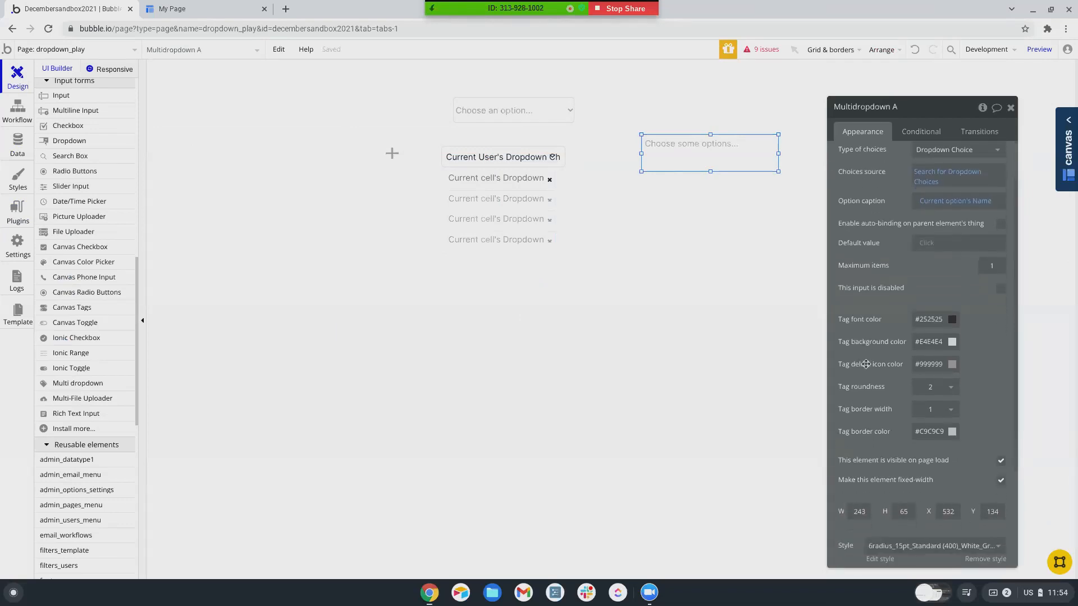
{"action": "scroll", "coordinate": [866, 364], "scroll_direction": "up", "scroll_amount": 3}
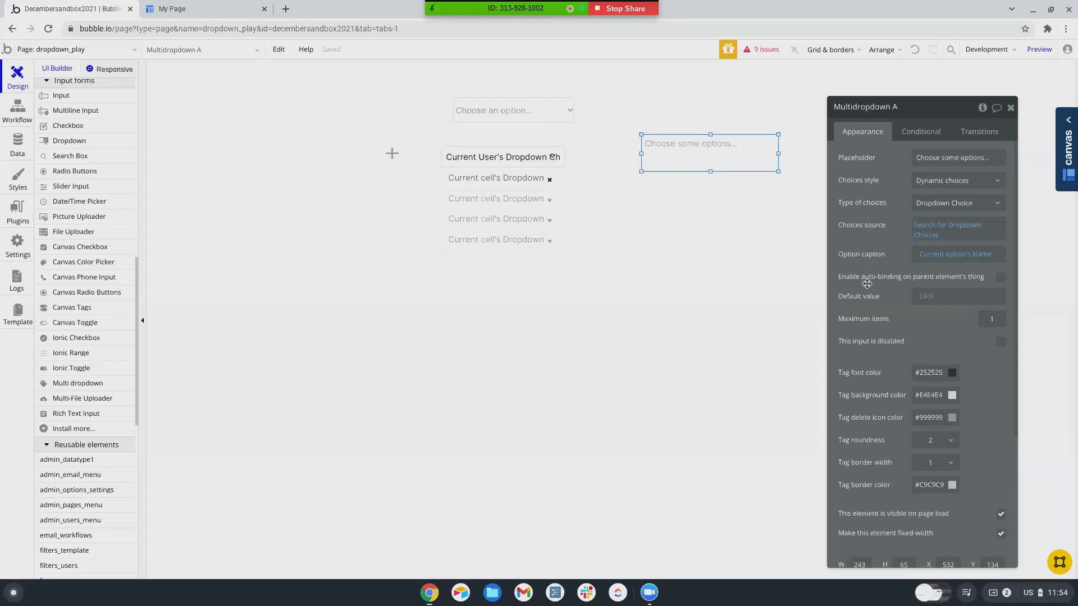
{"action": "left_click", "coordinate": [28, 212]}
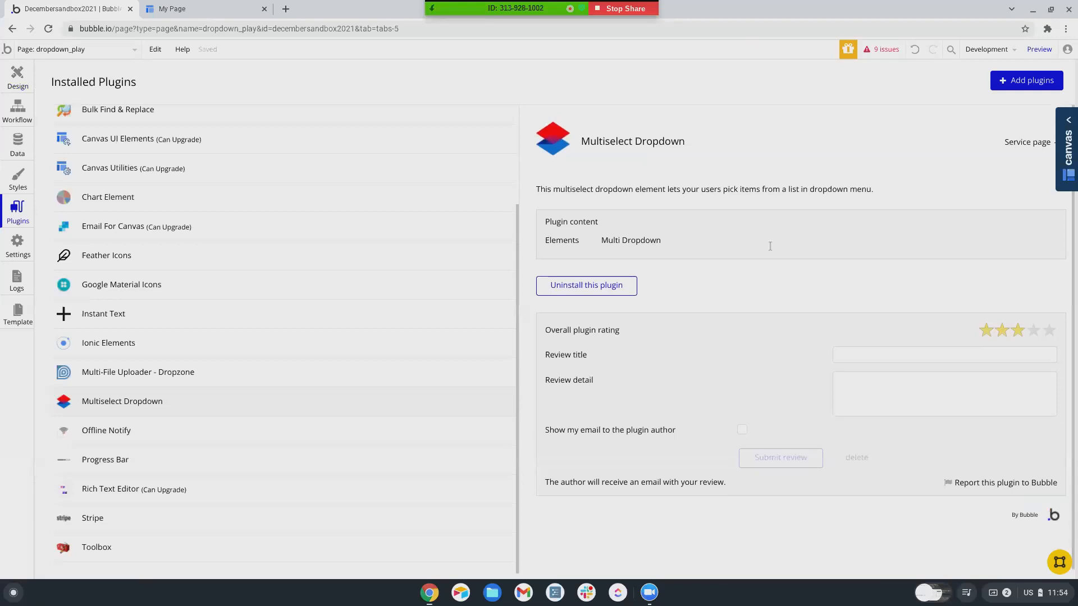
{"action": "left_click", "coordinate": [6, 83]}
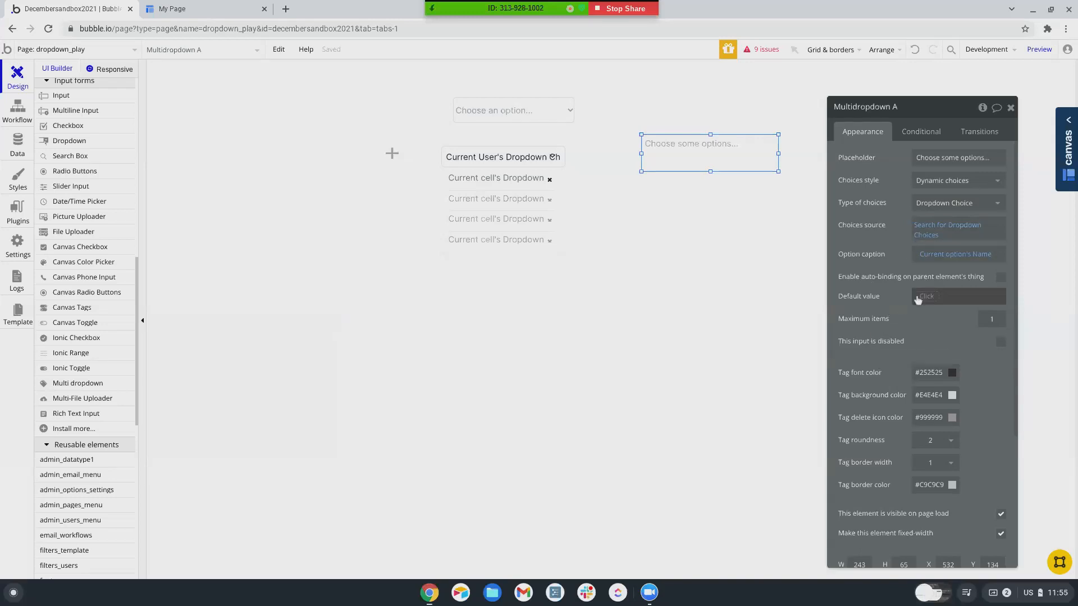
- Toggle auto-binding to the parent's thing on and back off, then focus the other app's browser window
{"action": "left_click", "coordinate": [1001, 278]}
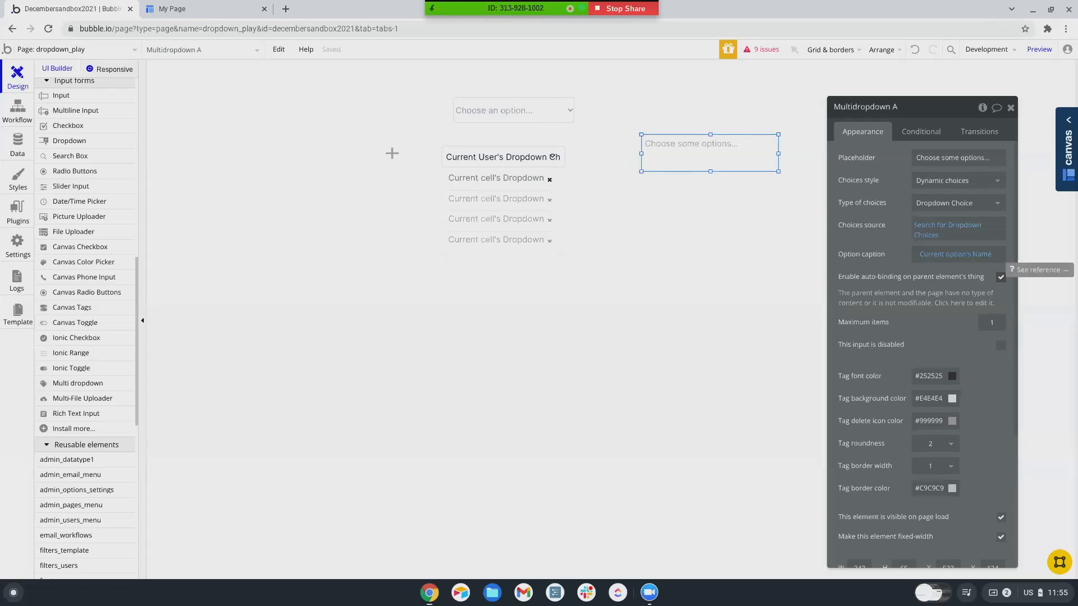
{"action": "left_click", "coordinate": [1001, 278]}
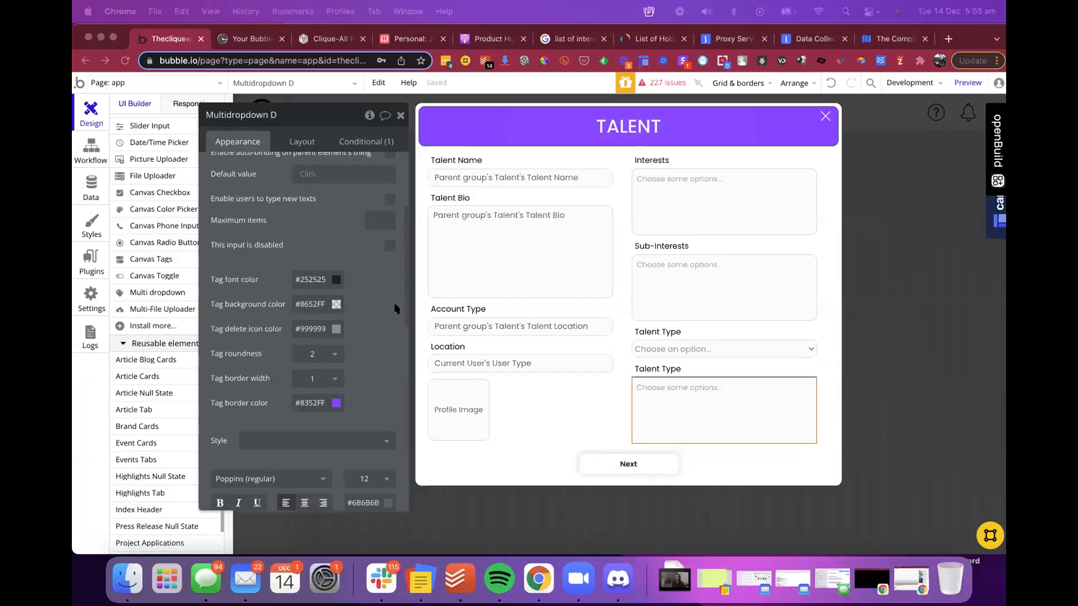
{"action": "scroll", "coordinate": [351, 323], "scroll_direction": "down", "scroll_amount": 2}
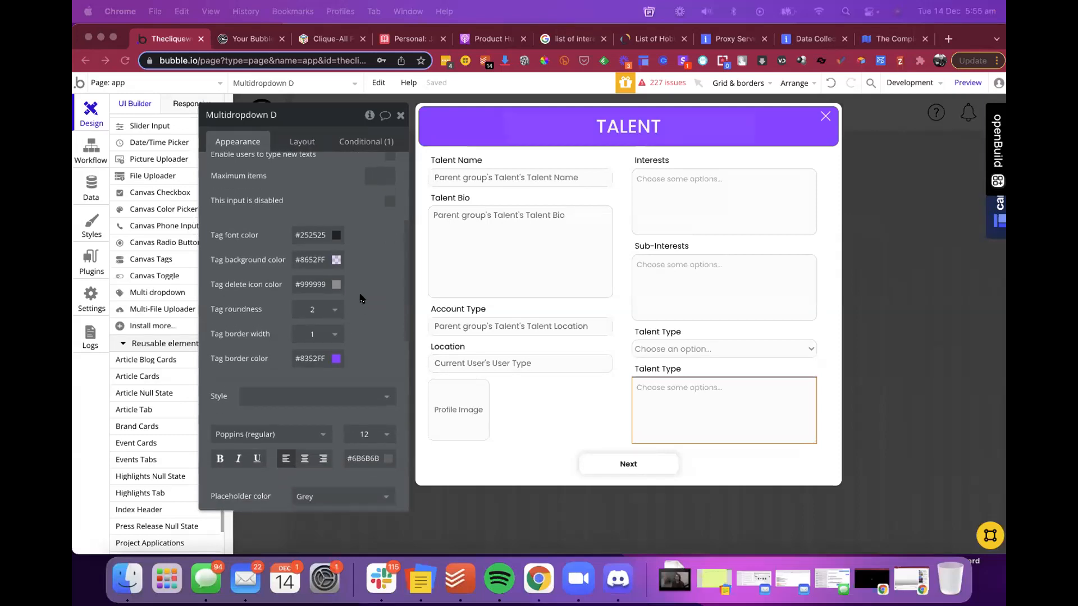
{"action": "scroll", "coordinate": [324, 281], "scroll_direction": "up", "scroll_amount": 5}
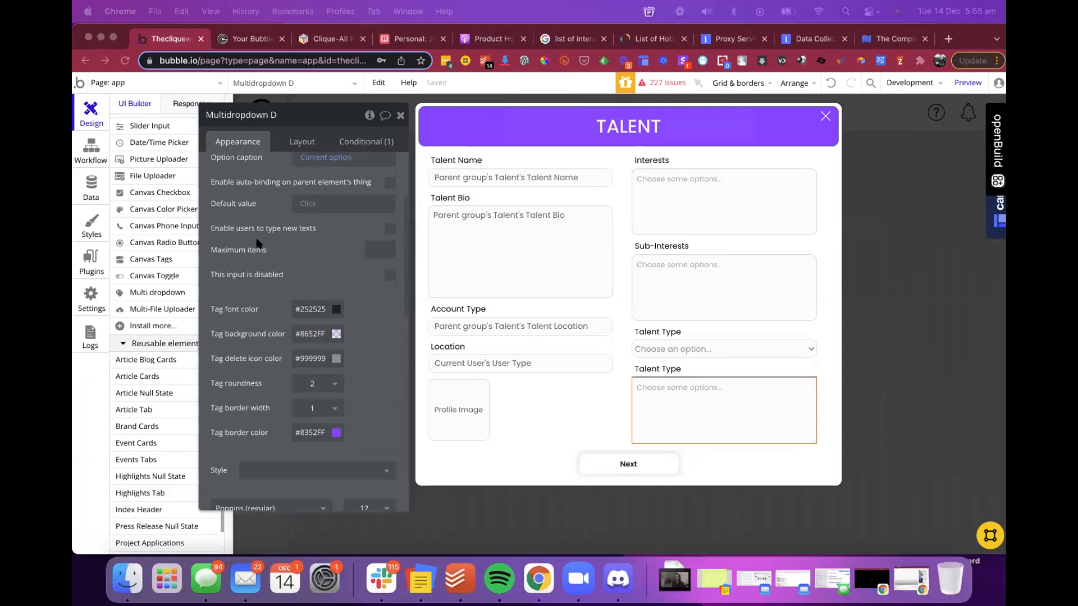
{"action": "left_click", "coordinate": [209, 226]}
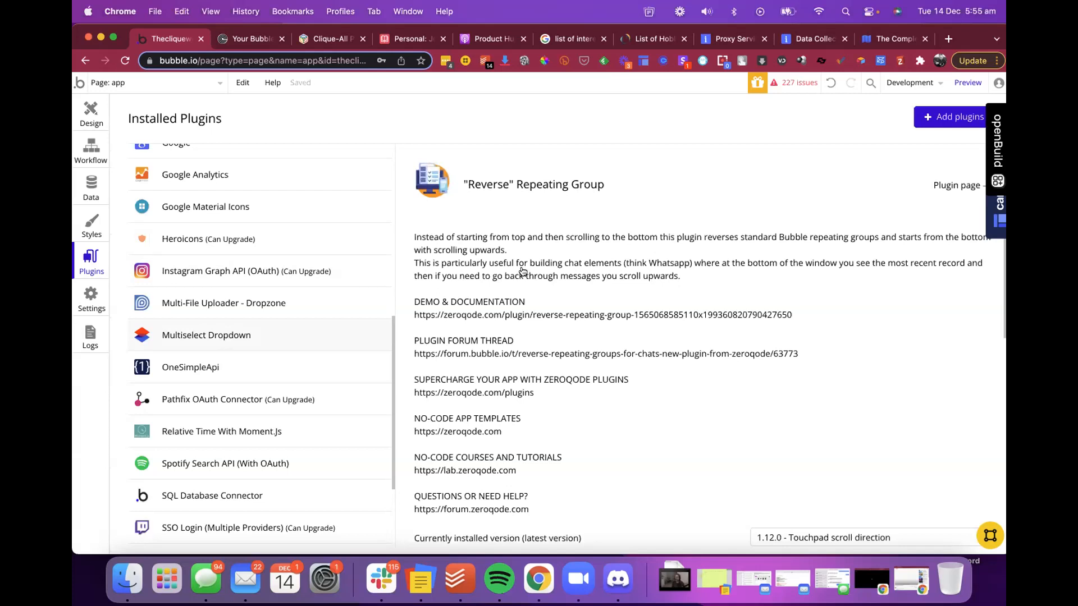
- Scroll through the installed plugins, then open the Styles tab showing styles like White Shadow Group
{"action": "scroll", "coordinate": [522, 273], "scroll_direction": "down", "scroll_amount": 2}
{"action": "scroll", "coordinate": [521, 270], "scroll_direction": "down", "scroll_amount": 2}
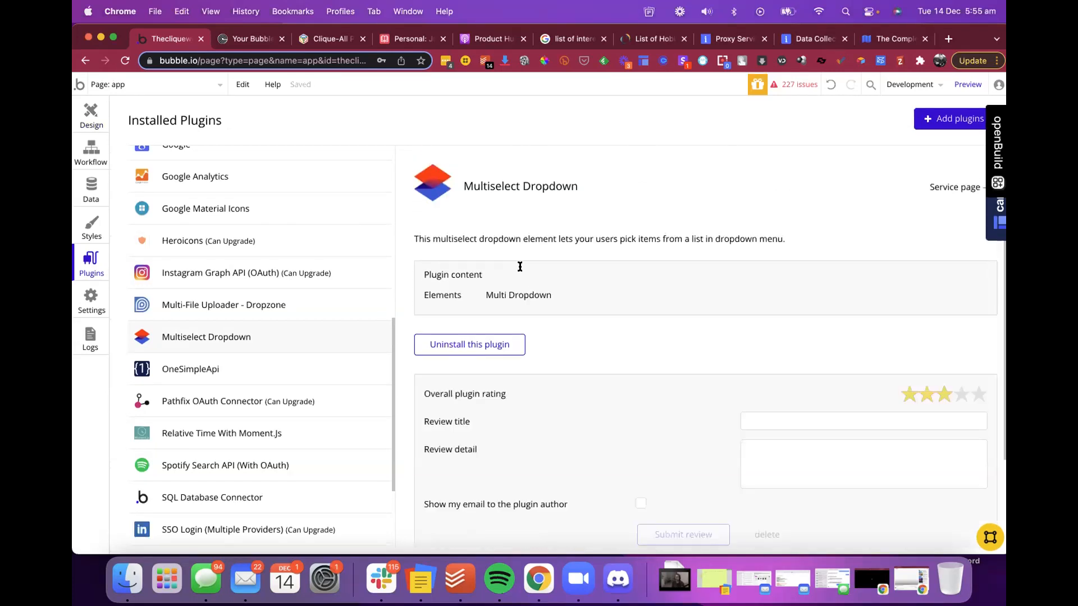
{"action": "scroll", "coordinate": [539, 264], "scroll_direction": "down", "scroll_amount": 1}
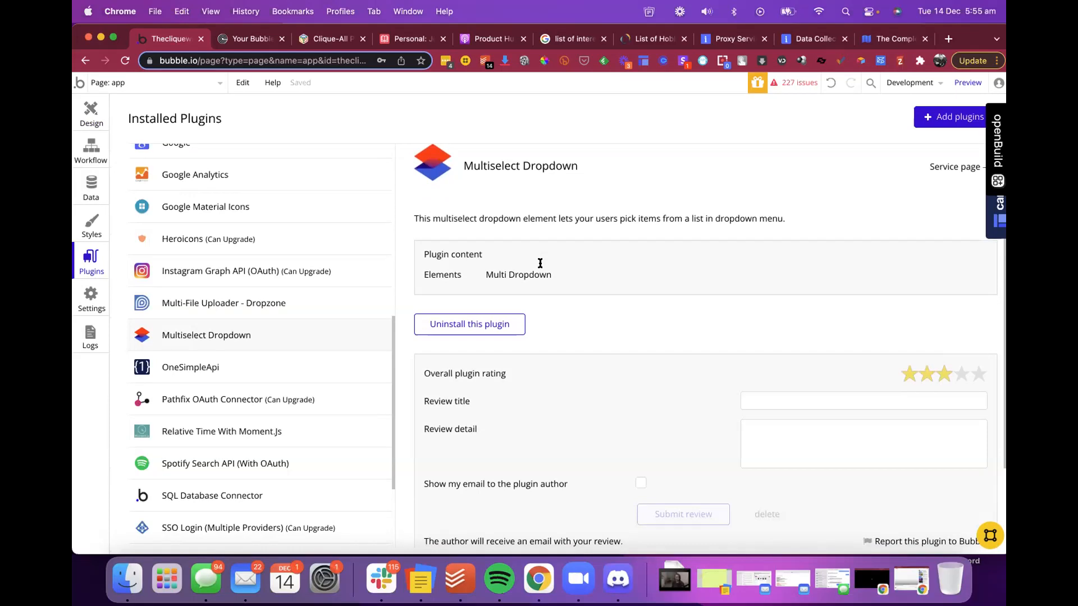
{"action": "scroll", "coordinate": [540, 263], "scroll_direction": "down", "scroll_amount": 1}
{"action": "scroll", "coordinate": [540, 263], "scroll_direction": "up", "scroll_amount": 2}
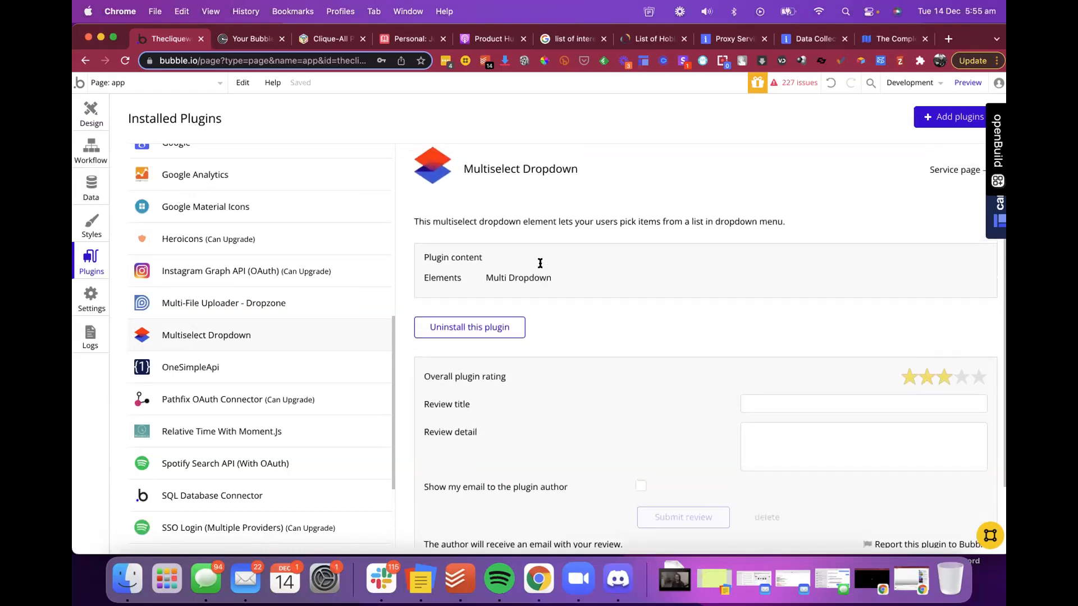
{"action": "scroll", "coordinate": [221, 253], "scroll_direction": "up", "scroll_amount": 2}
{"action": "scroll", "coordinate": [222, 269], "scroll_direction": "down", "scroll_amount": 5}
{"action": "scroll", "coordinate": [221, 263], "scroll_direction": "up", "scroll_amount": 10}
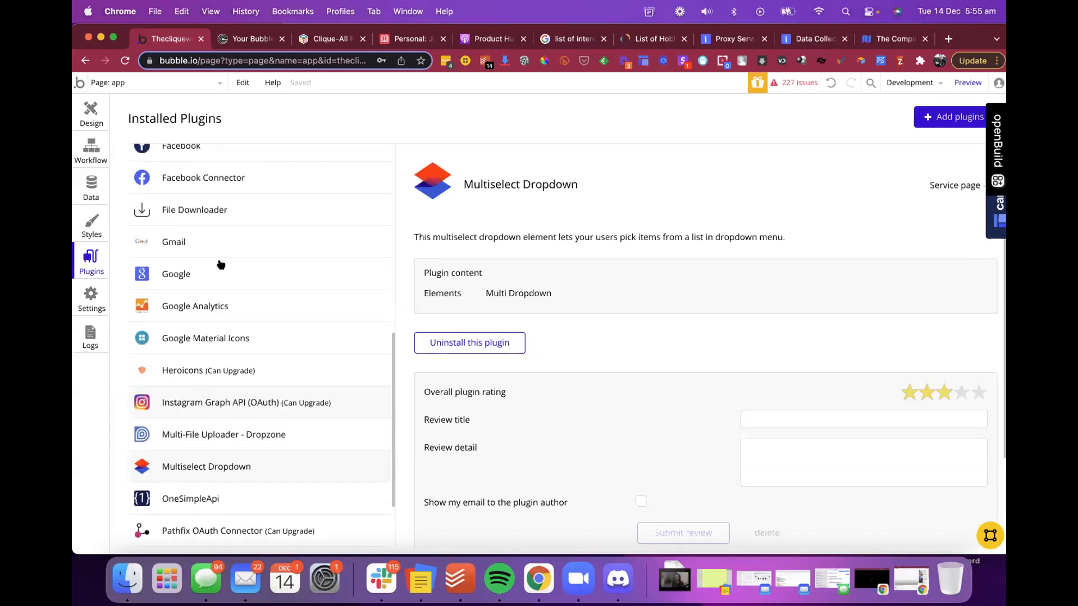
{"action": "scroll", "coordinate": [220, 264], "scroll_direction": "up", "scroll_amount": 8}
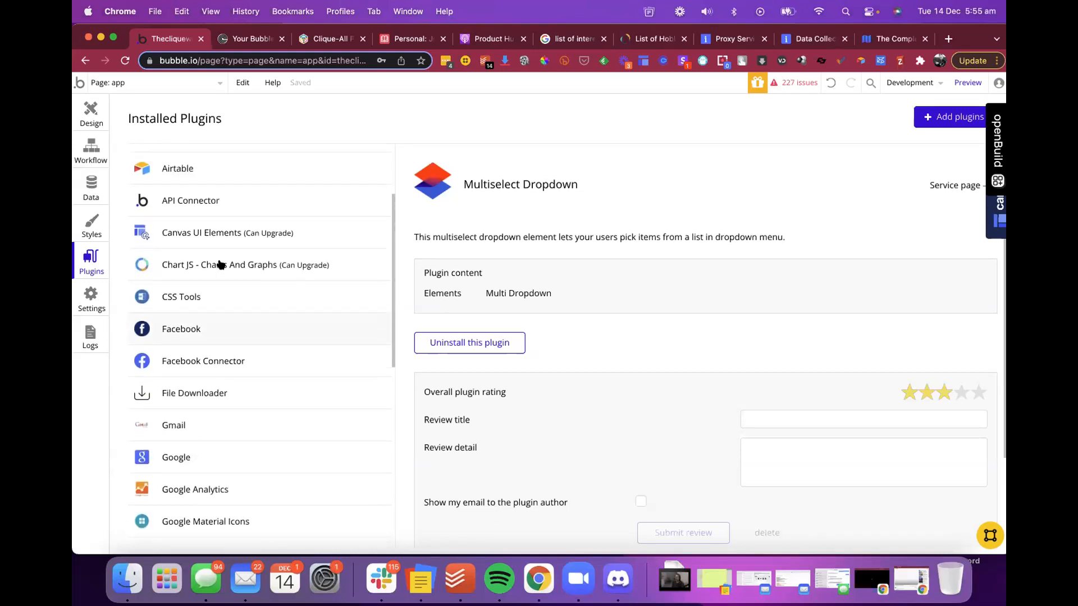
{"action": "scroll", "coordinate": [220, 263], "scroll_direction": "down", "scroll_amount": 19}
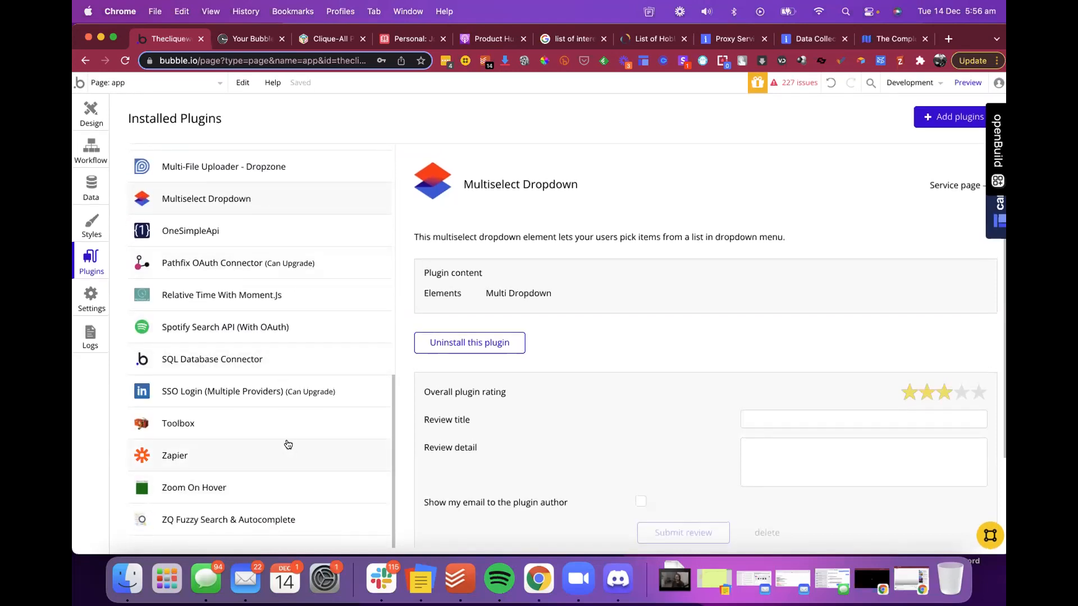
{"action": "scroll", "coordinate": [288, 445], "scroll_direction": "up", "scroll_amount": 3}
{"action": "scroll", "coordinate": [287, 445], "scroll_direction": "up", "scroll_amount": 6}
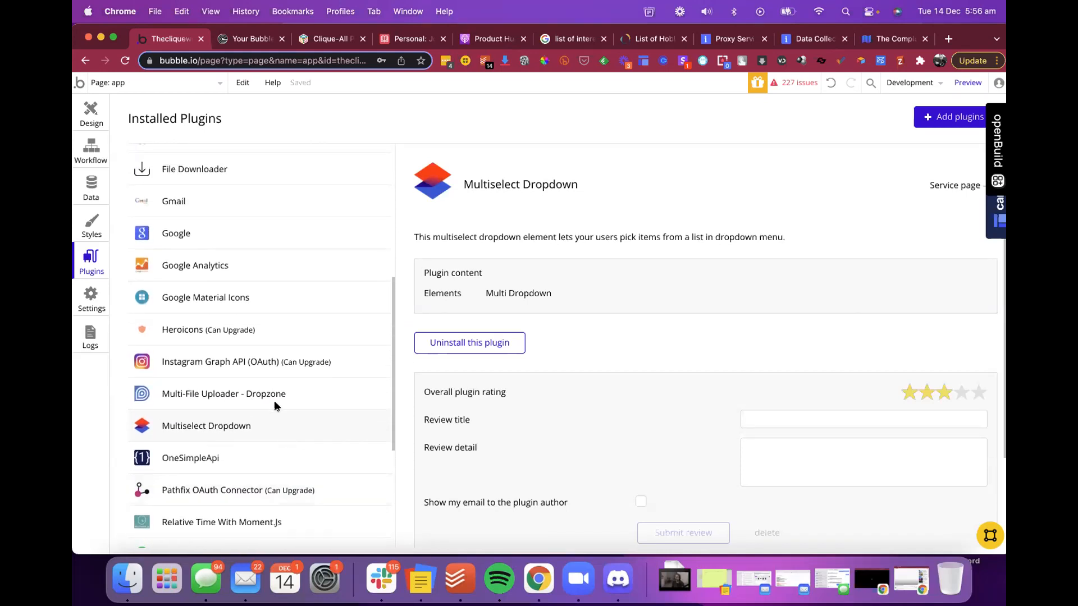
{"action": "scroll", "coordinate": [274, 405], "scroll_direction": "up", "scroll_amount": 7}
{"action": "scroll", "coordinate": [274, 405], "scroll_direction": "up", "scroll_amount": 5}
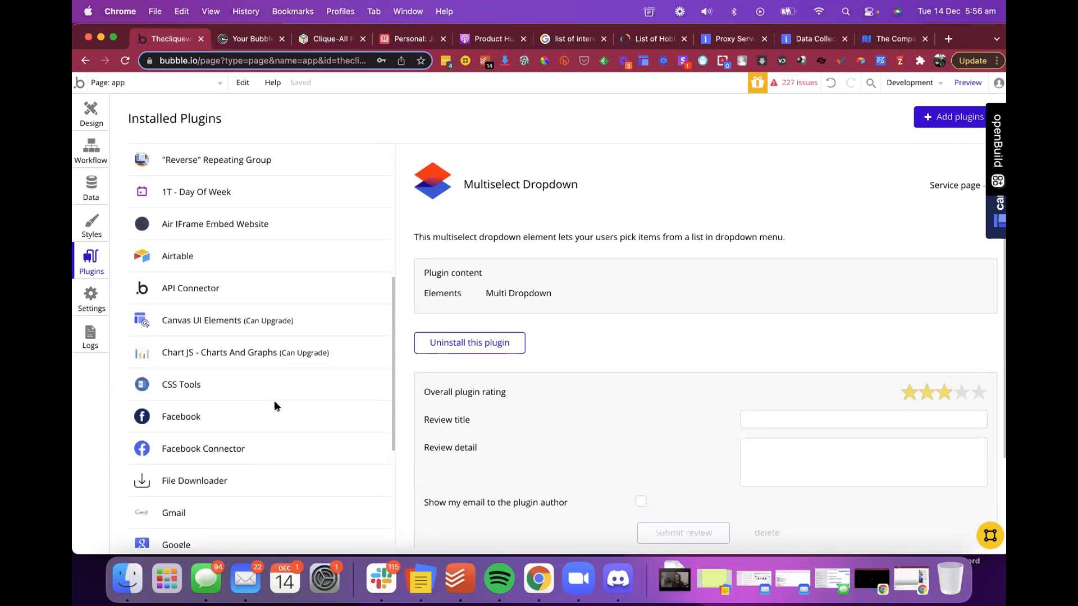
{"action": "left_click", "coordinate": [92, 228]}
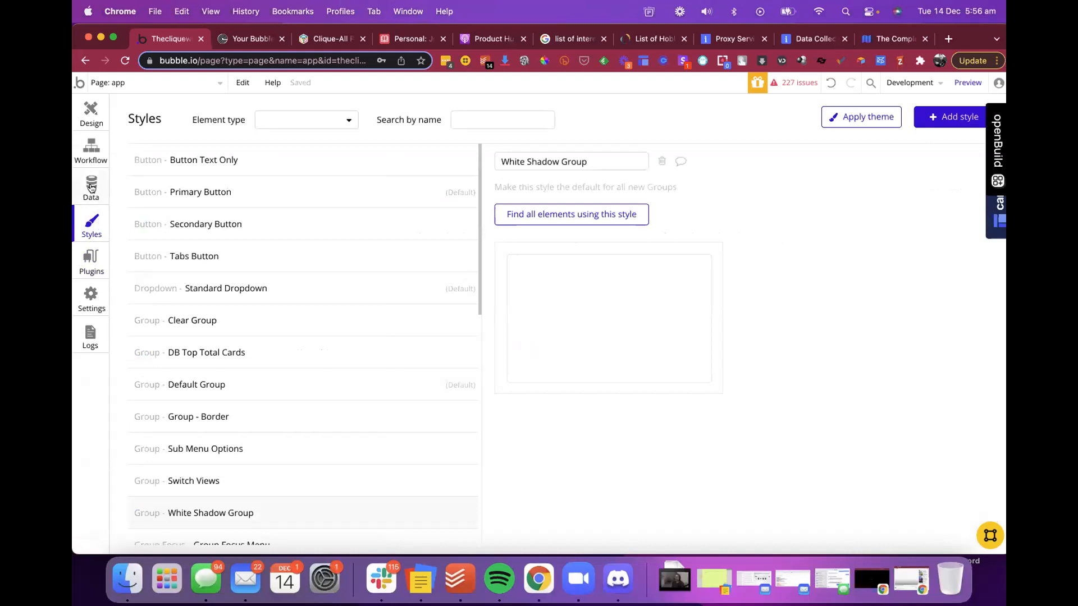
- Return to designing the TALENT popup and move the Multidropdown D property panel aside
{"action": "left_click", "coordinate": [91, 113]}
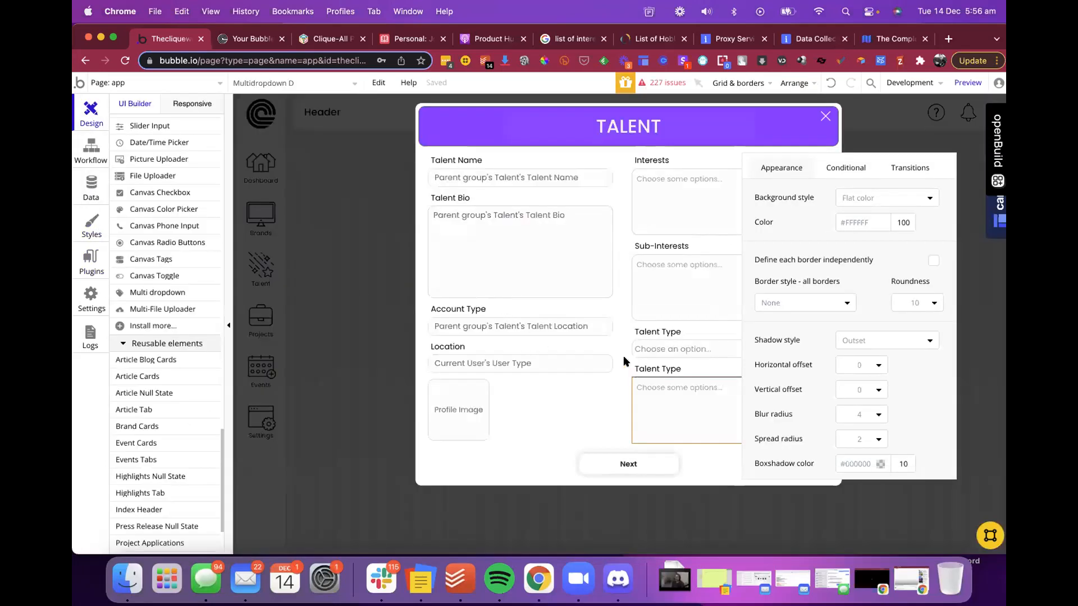
{"action": "left_click_drag", "start_coordinate": [835, 172], "coordinate": [391, 131]}
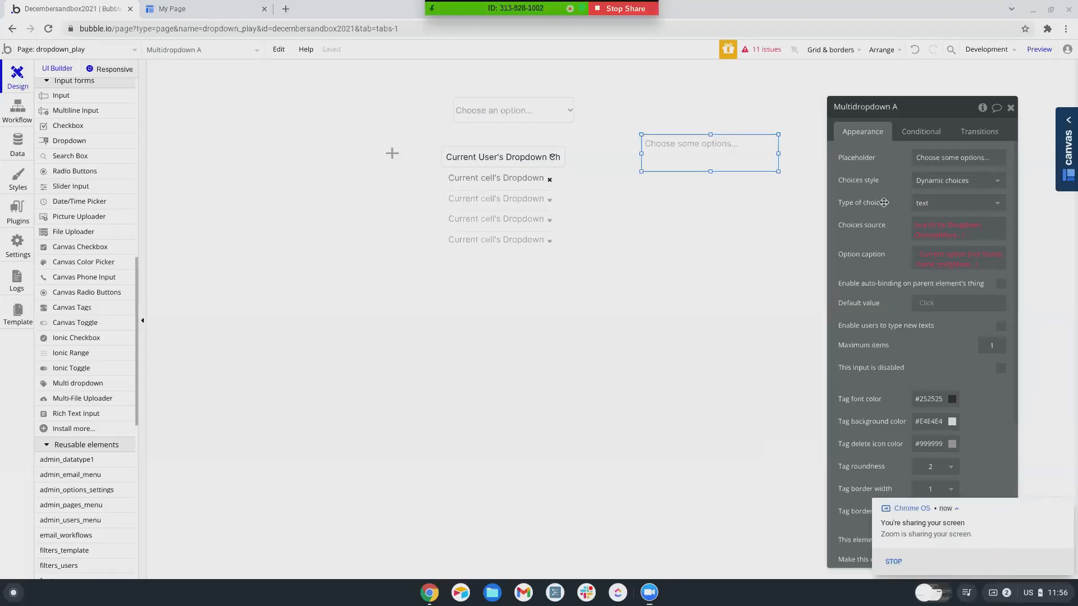
- Change Multidropdown A's type of choices back to Dropdown Choice
{"action": "scroll", "coordinate": [881, 337], "scroll_direction": "down", "scroll_amount": 3}
{"action": "scroll", "coordinate": [882, 342], "scroll_direction": "up", "scroll_amount": 2}
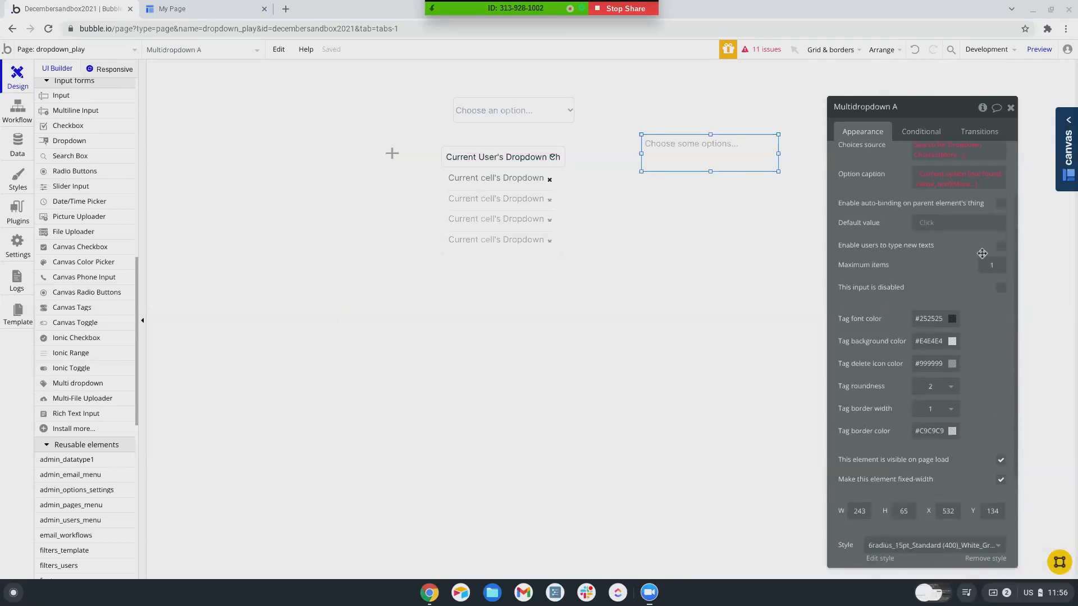
{"action": "scroll", "coordinate": [980, 260], "scroll_direction": "up", "scroll_amount": 2}
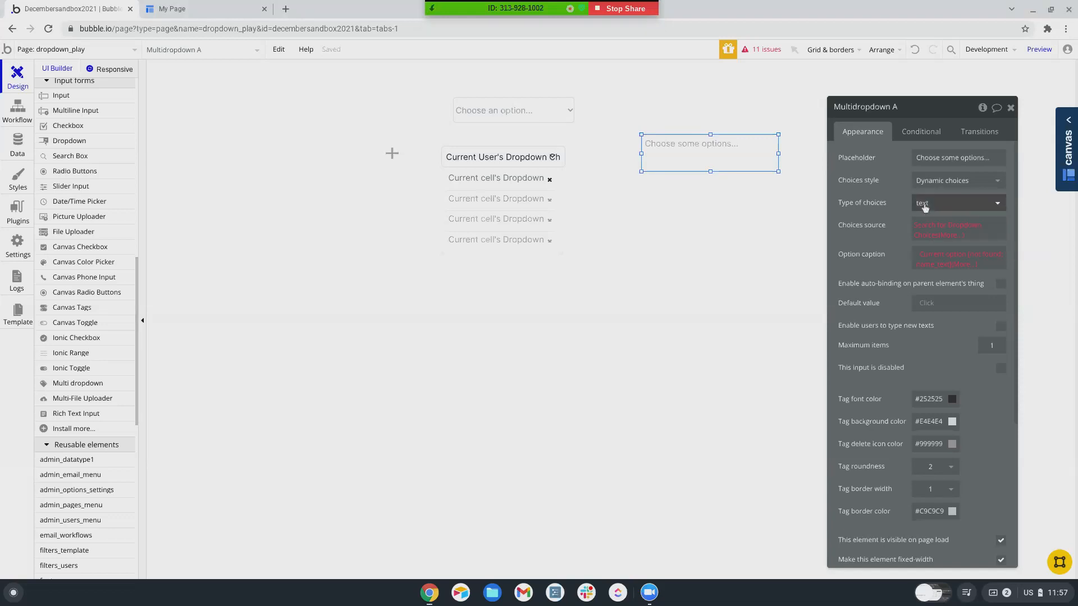
{"action": "left_click", "coordinate": [948, 202]}
{"action": "left_click", "coordinate": [939, 306]}
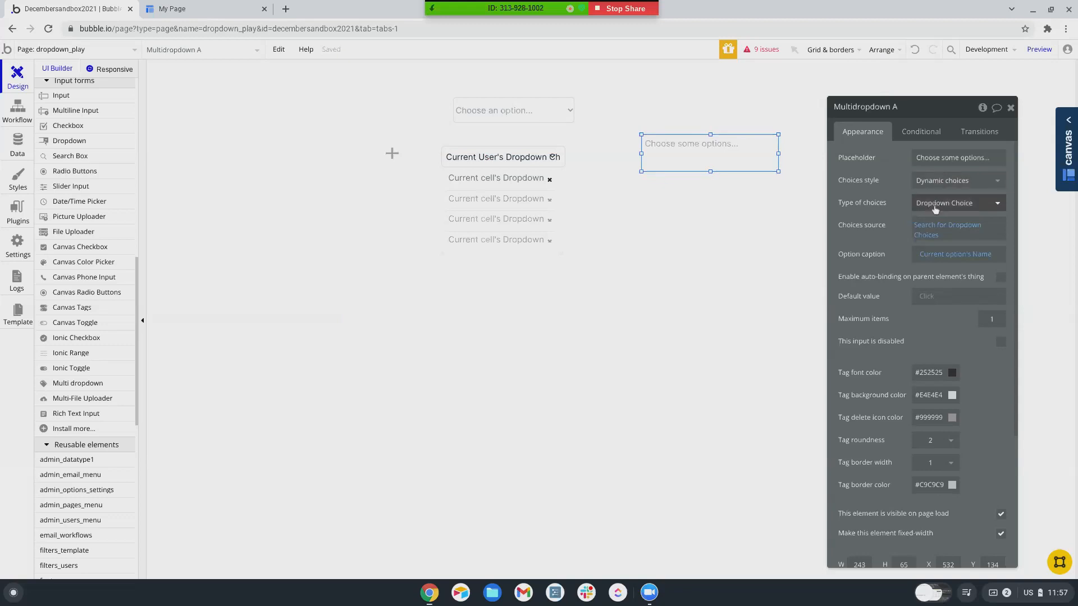
- Make the type of choices text, sourced from Search for Dropdown Choices:each item's Name
{"action": "left_click", "coordinate": [949, 203]}
{"action": "scroll", "coordinate": [945, 362], "scroll_direction": "down", "scroll_amount": 10}
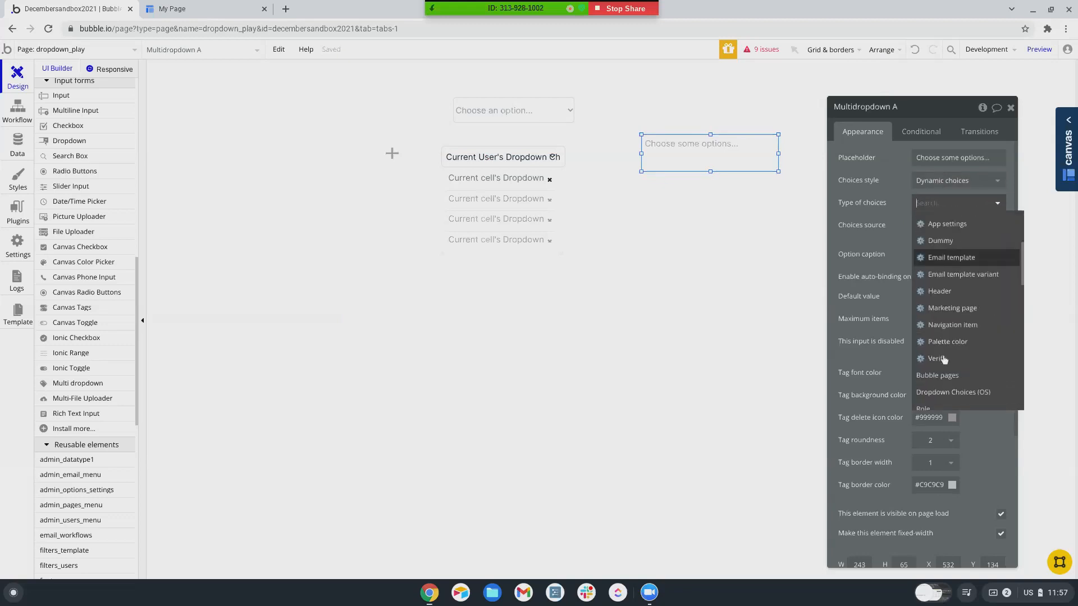
{"action": "scroll", "coordinate": [943, 359], "scroll_direction": "down", "scroll_amount": 3}
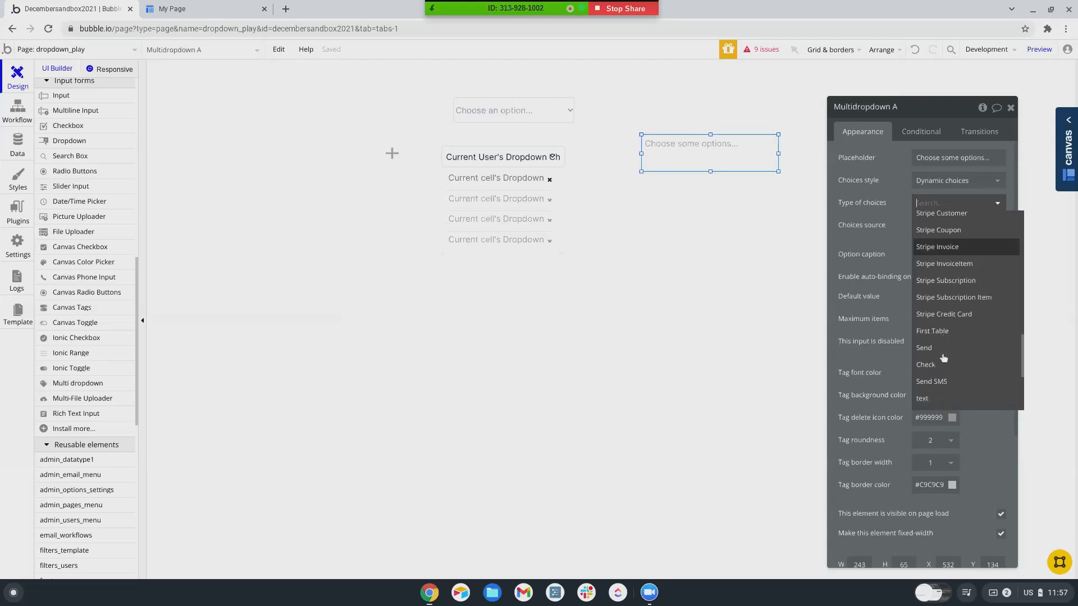
{"action": "left_click", "coordinate": [923, 368]}
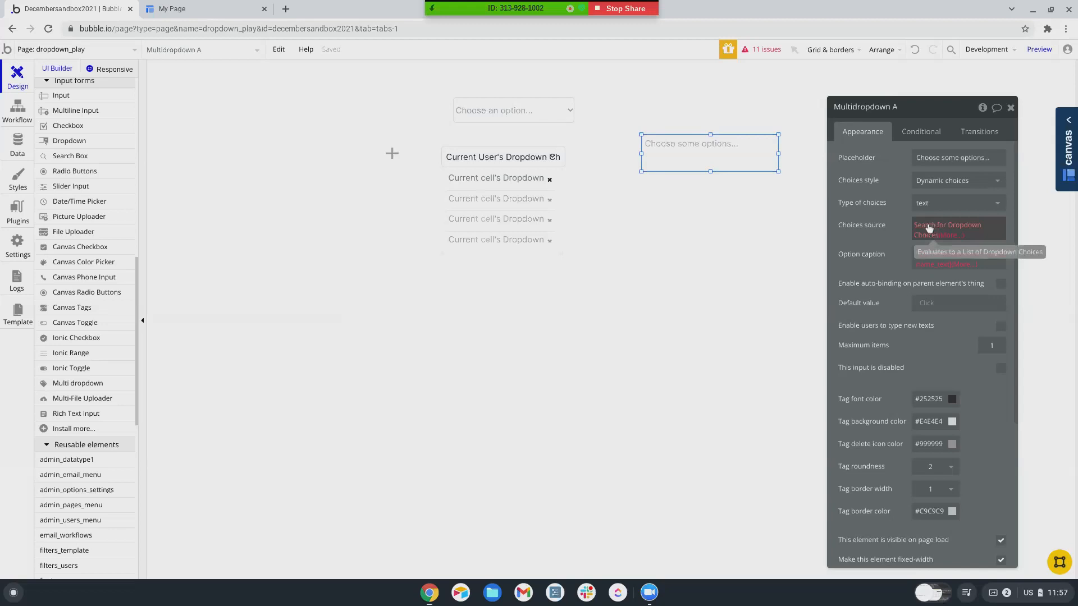
{"action": "left_click", "coordinate": [929, 227]}
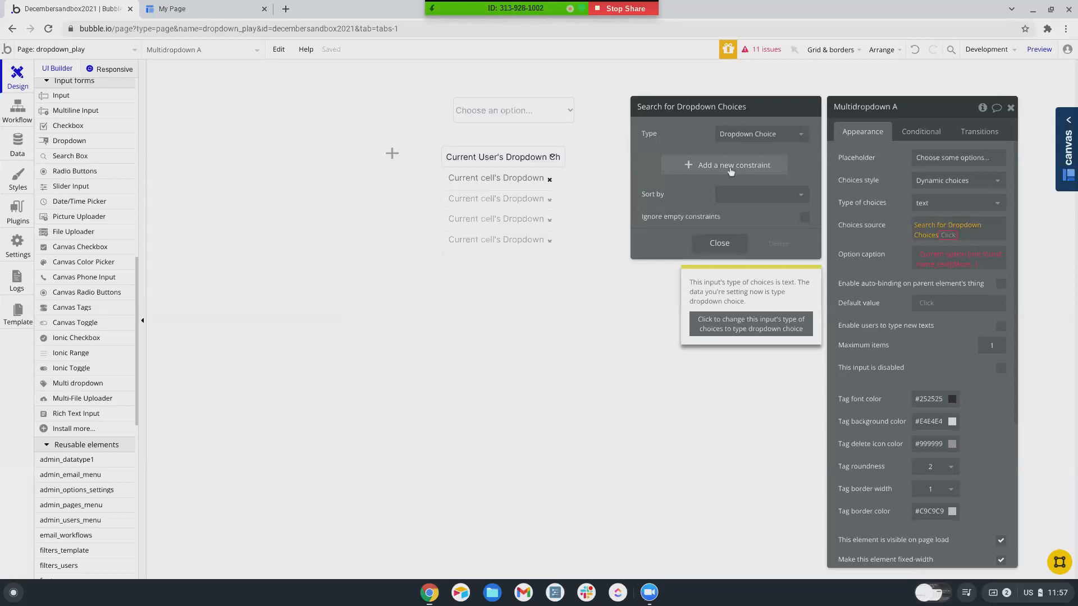
{"action": "left_click", "coordinate": [949, 235]}
{"action": "scroll", "coordinate": [971, 352], "scroll_direction": "down", "scroll_amount": 2}
{"action": "left_click", "coordinate": [971, 342]}
{"action": "left_click", "coordinate": [876, 246]}
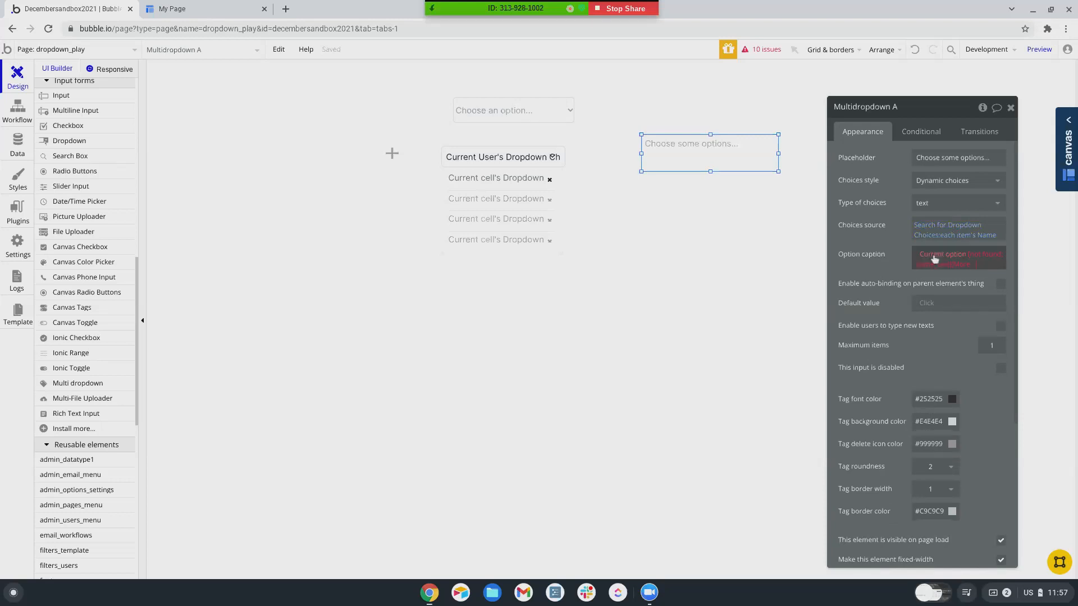
- Caption options with Current option, enable users to type new texts, and preview the page
{"action": "left_click", "coordinate": [977, 258]}
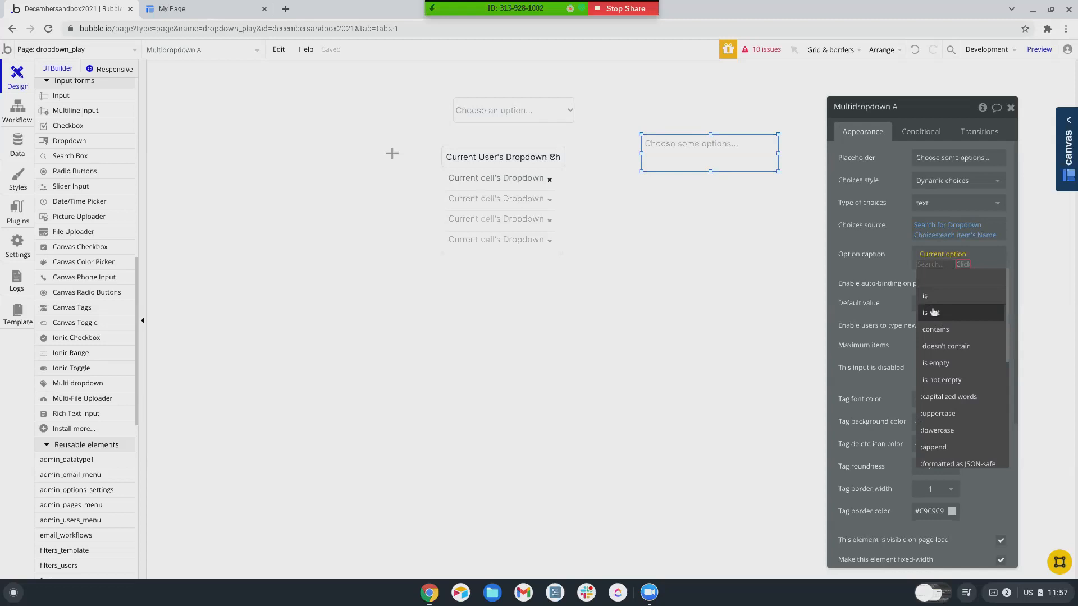
{"action": "scroll", "coordinate": [932, 312], "scroll_direction": "down", "scroll_amount": 4}
{"action": "scroll", "coordinate": [932, 307], "scroll_direction": "up", "scroll_amount": 3}
{"action": "key", "text": "BackSpace"}
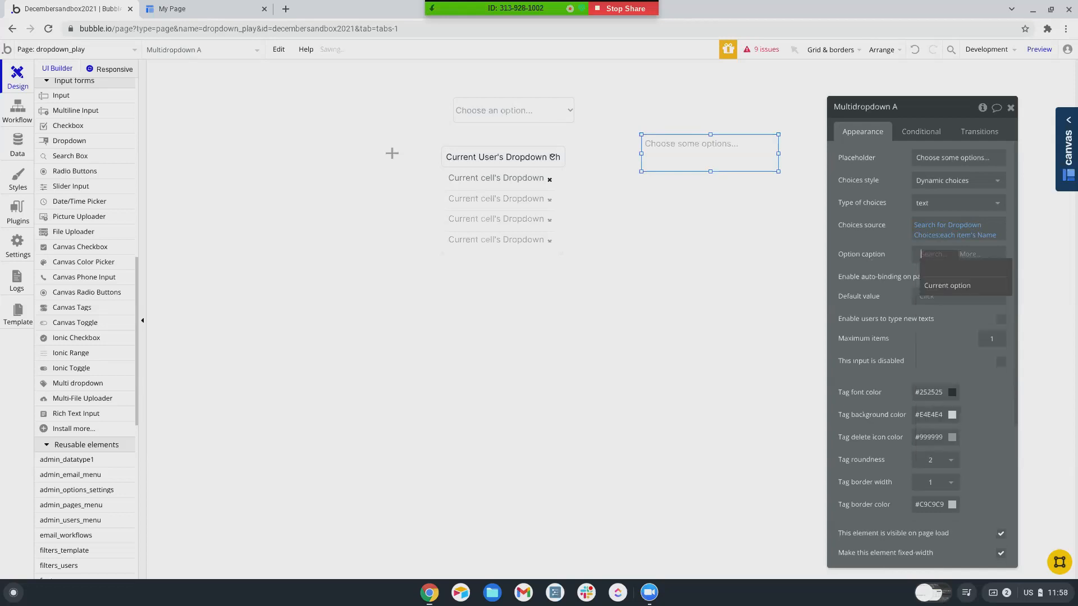
{"action": "left_click", "coordinate": [872, 243]}
{"action": "scroll", "coordinate": [870, 243], "scroll_direction": "down", "scroll_amount": 2}
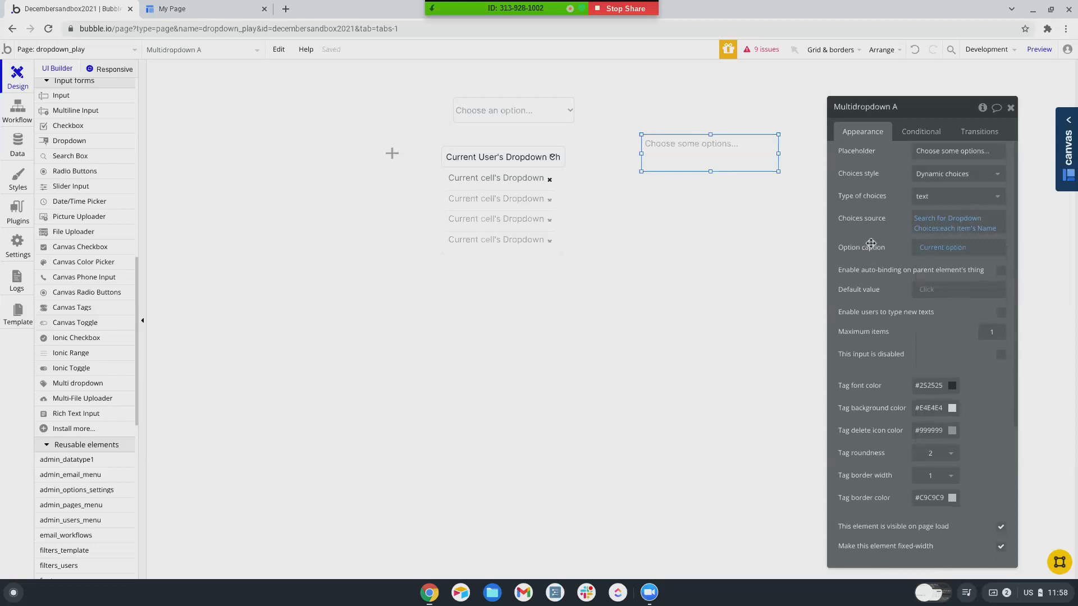
{"action": "scroll", "coordinate": [870, 243], "scroll_direction": "up", "scroll_amount": 1}
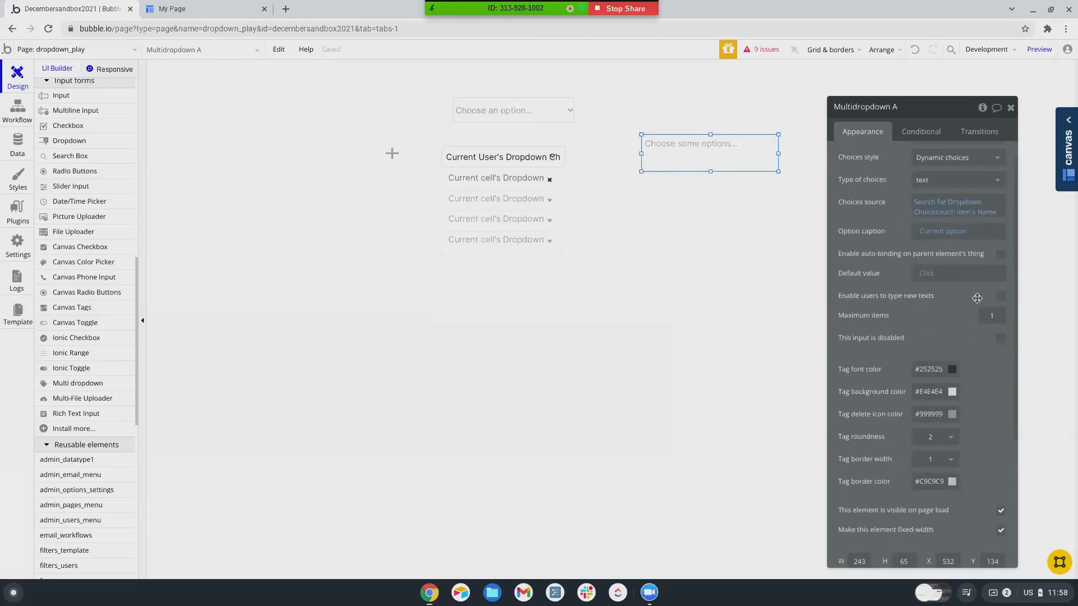
{"action": "left_click", "coordinate": [1001, 297]}
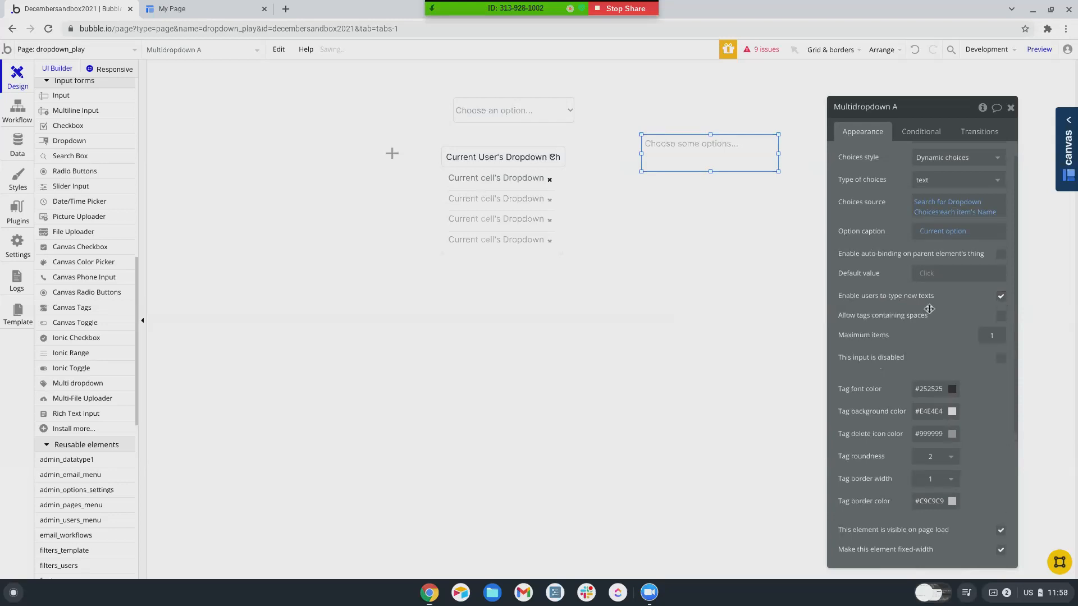
{"action": "left_click", "coordinate": [1039, 49]}
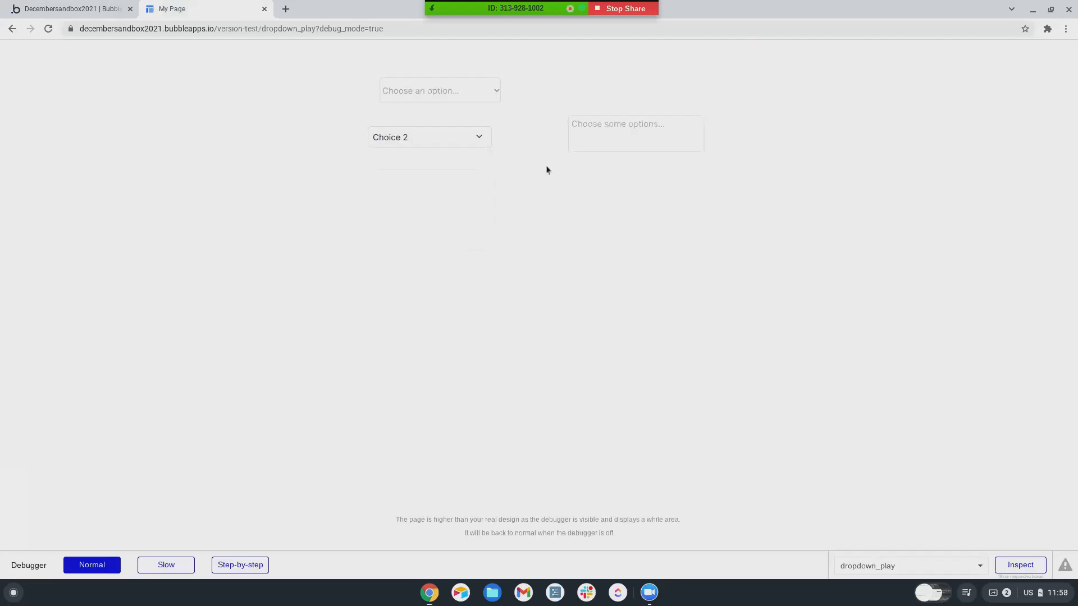
- In the preview, type 'New' into the multi-dropdown to create a new tag
{"action": "left_click", "coordinate": [613, 134]}
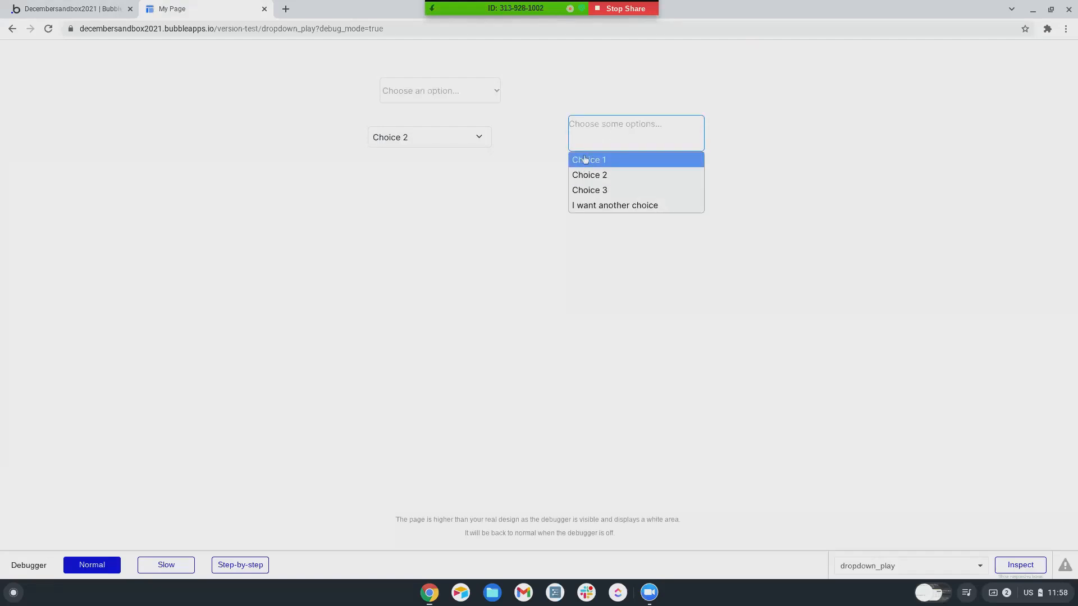
{"action": "type", "text": "New"}
{"action": "key", "text": "Return"}
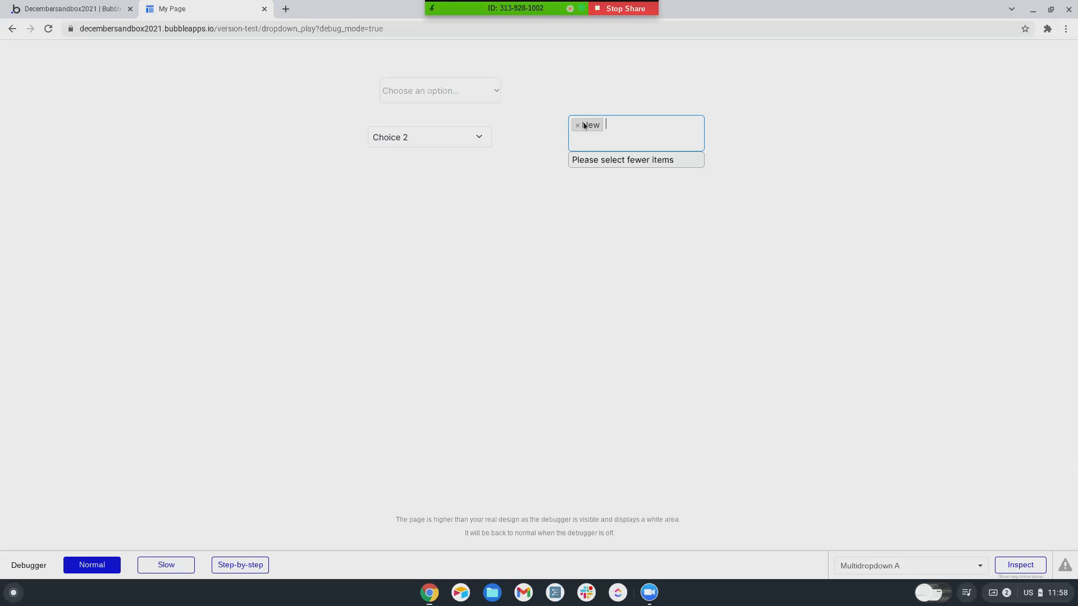
{"action": "left_click", "coordinate": [96, 13]}
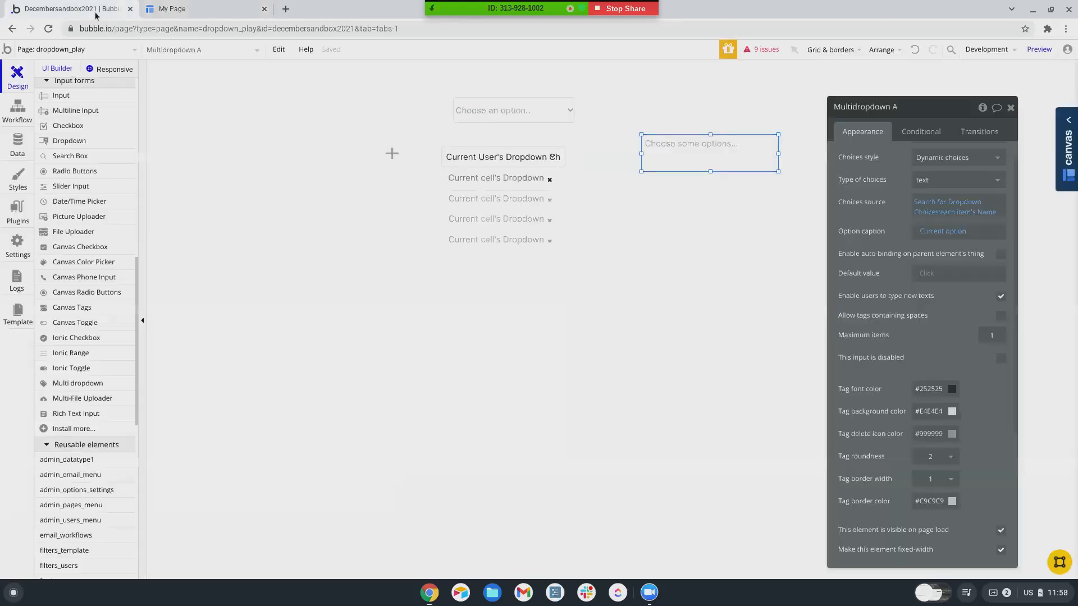
{"action": "left_click", "coordinate": [13, 149]}
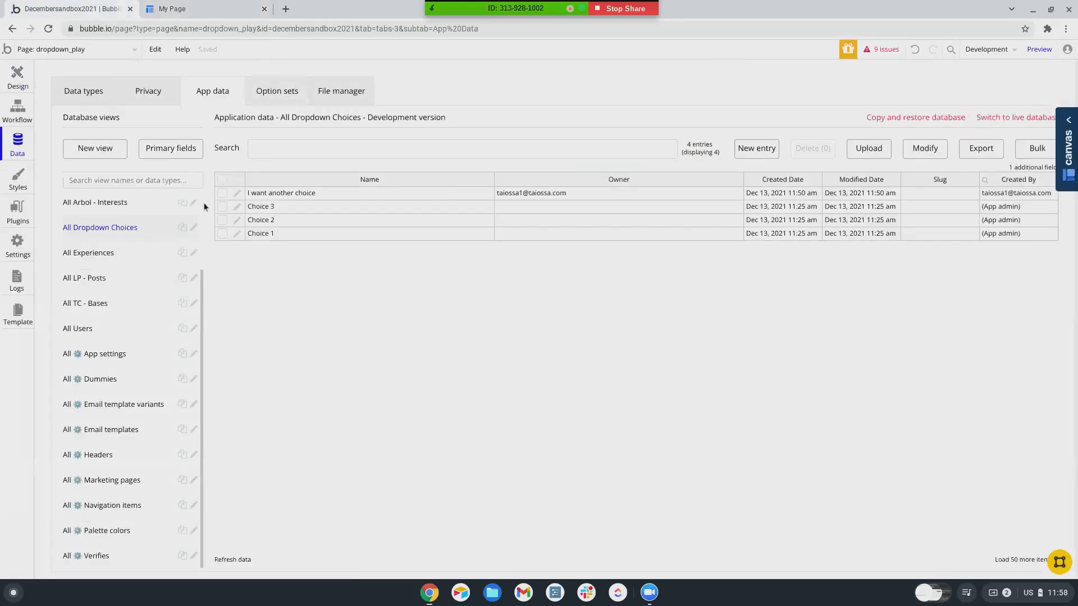
{"action": "left_click", "coordinate": [239, 560]}
{"action": "left_click", "coordinate": [17, 76]}
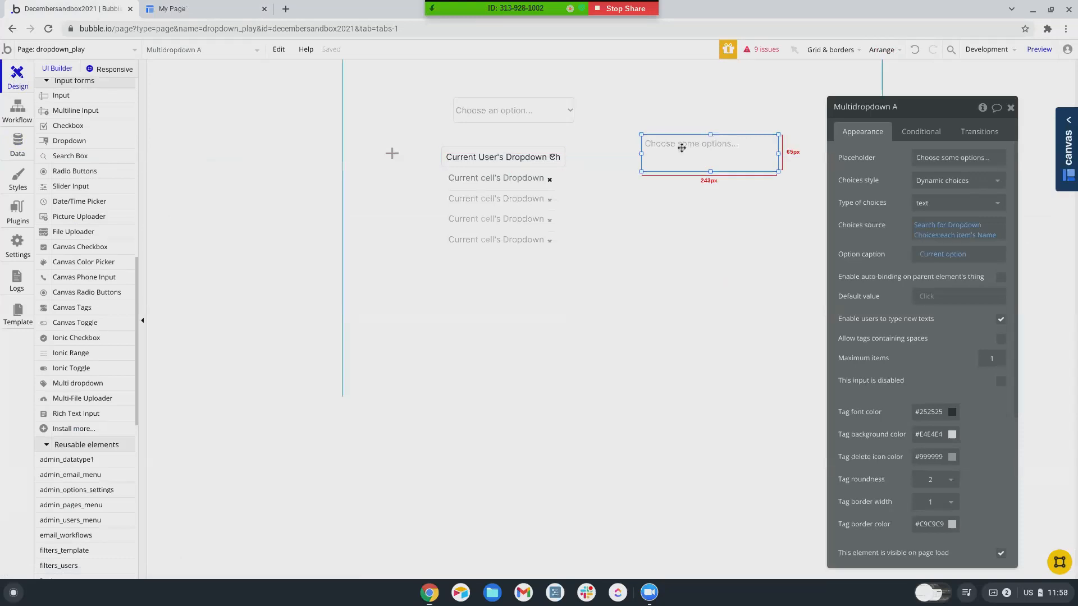
{"action": "key", "text": "ctrl+Tab"}
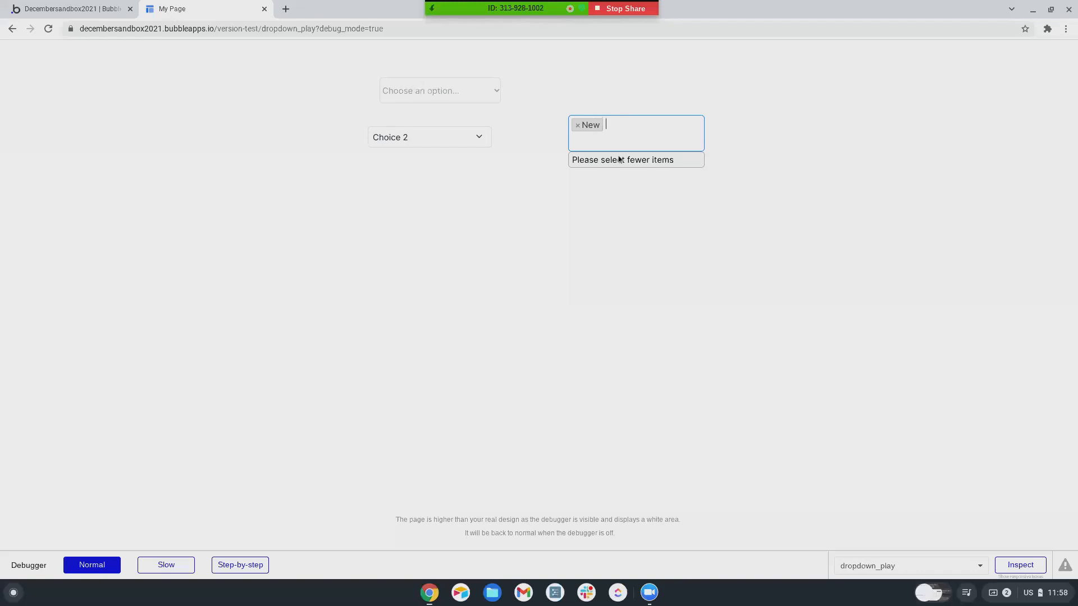
{"action": "key", "text": "BackSpace"}
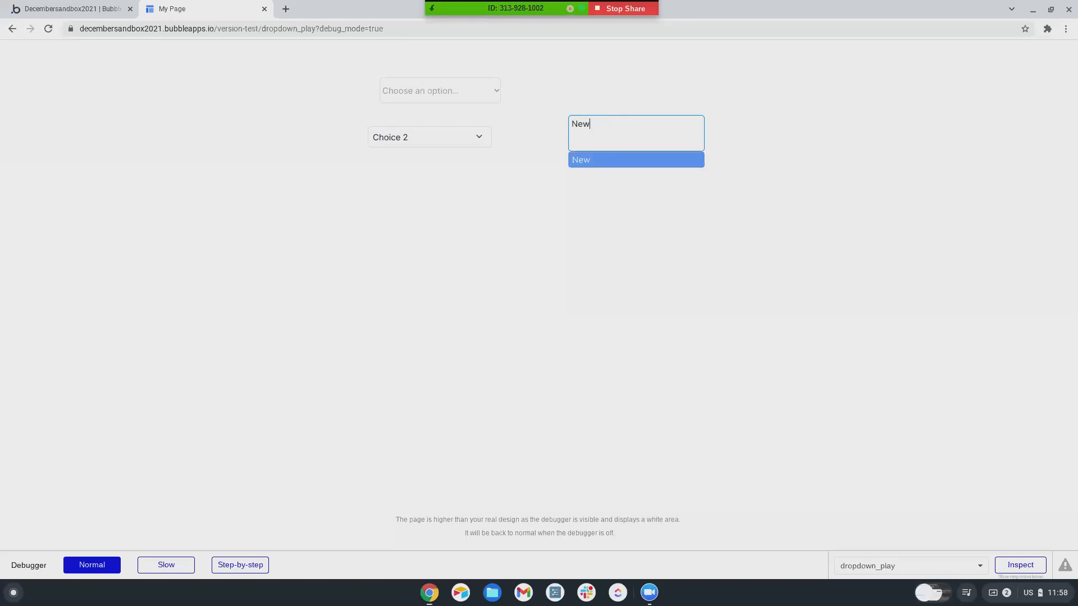
{"action": "left_click", "coordinate": [604, 135]}
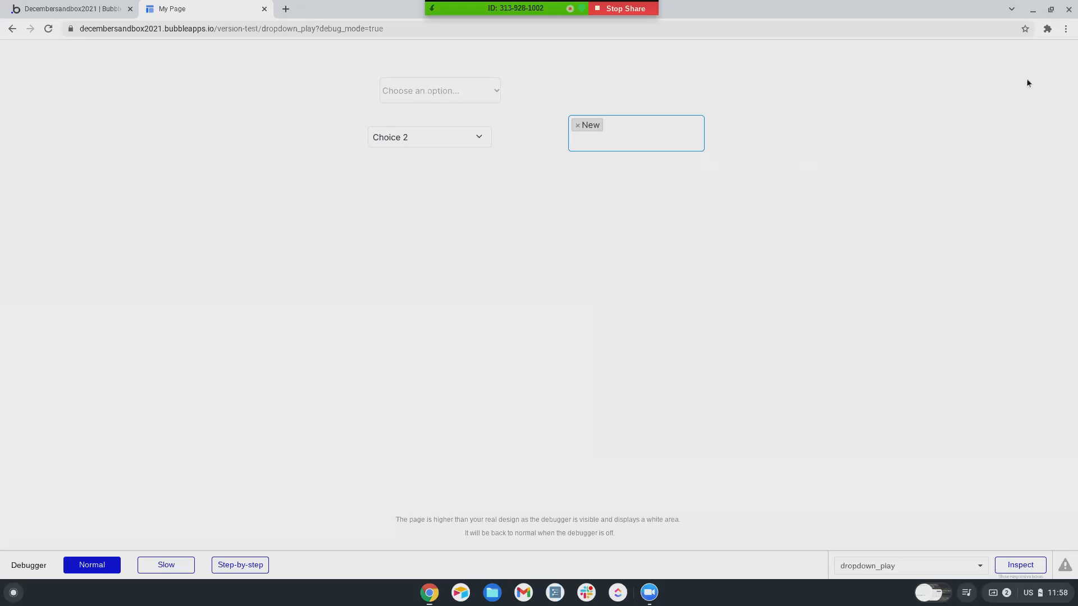
{"action": "key", "text": "BackSpace"}
{"action": "key", "text": "BackSpace"}
{"action": "key", "text": "BackSpace"}
{"action": "type", "text": "ew"}
{"action": "key", "text": "Return"}
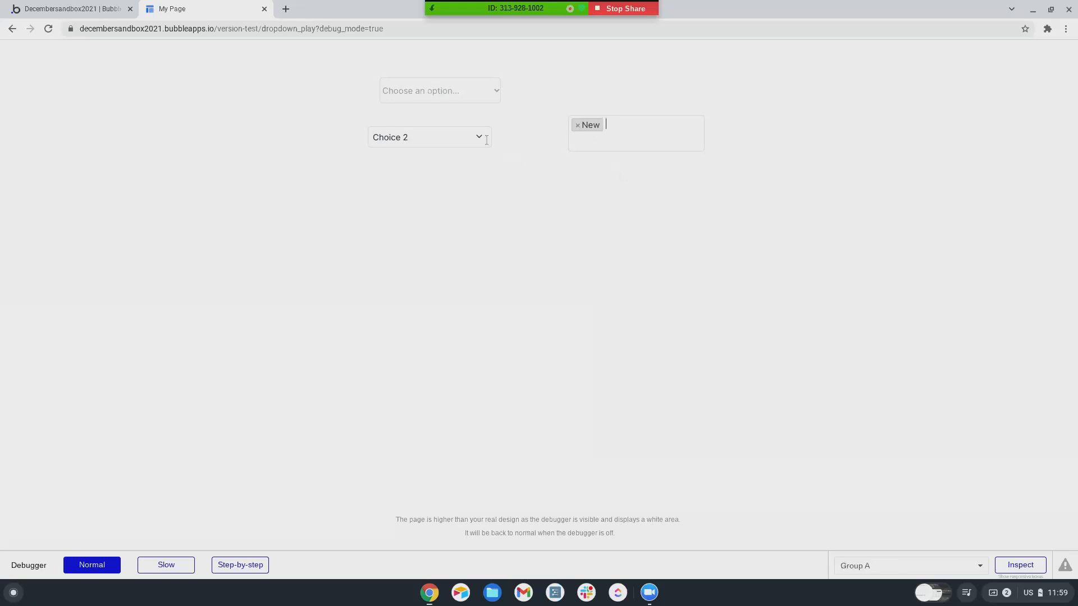
{"action": "left_click", "coordinate": [480, 139]}
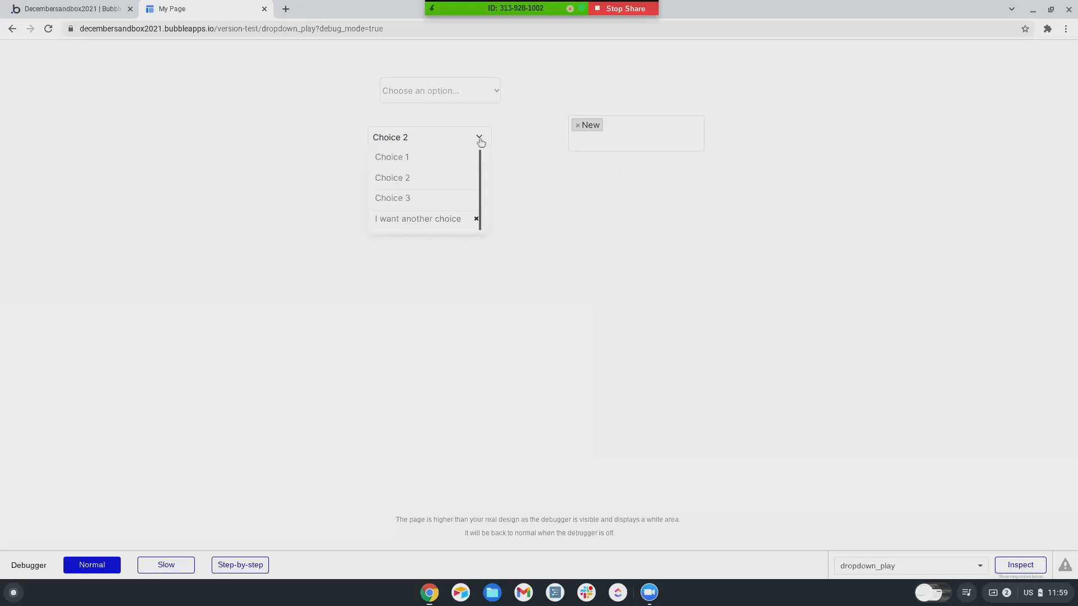
{"action": "left_click", "coordinate": [605, 234]}
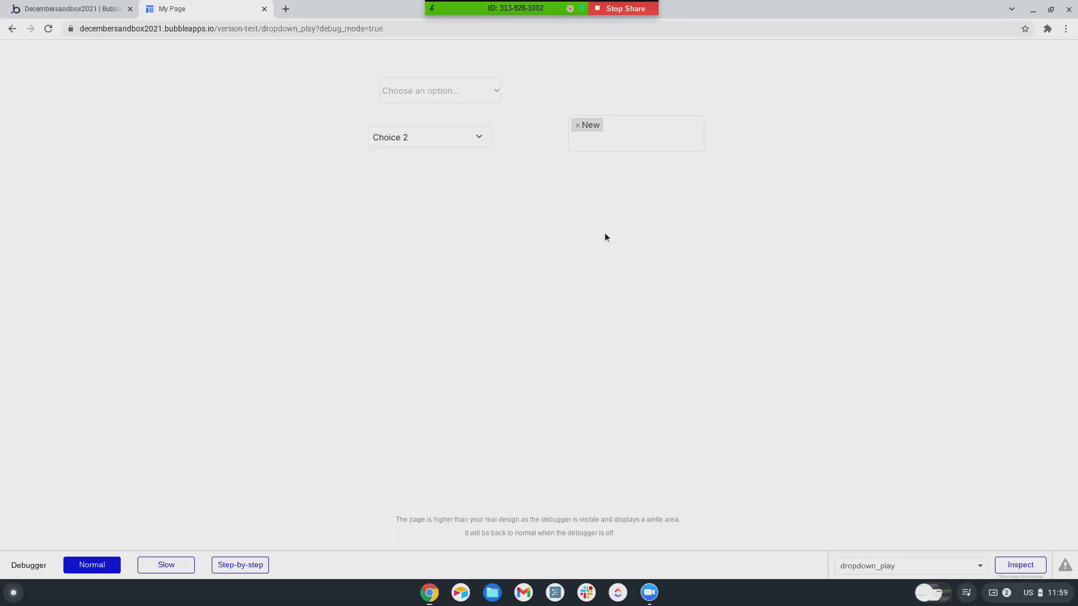